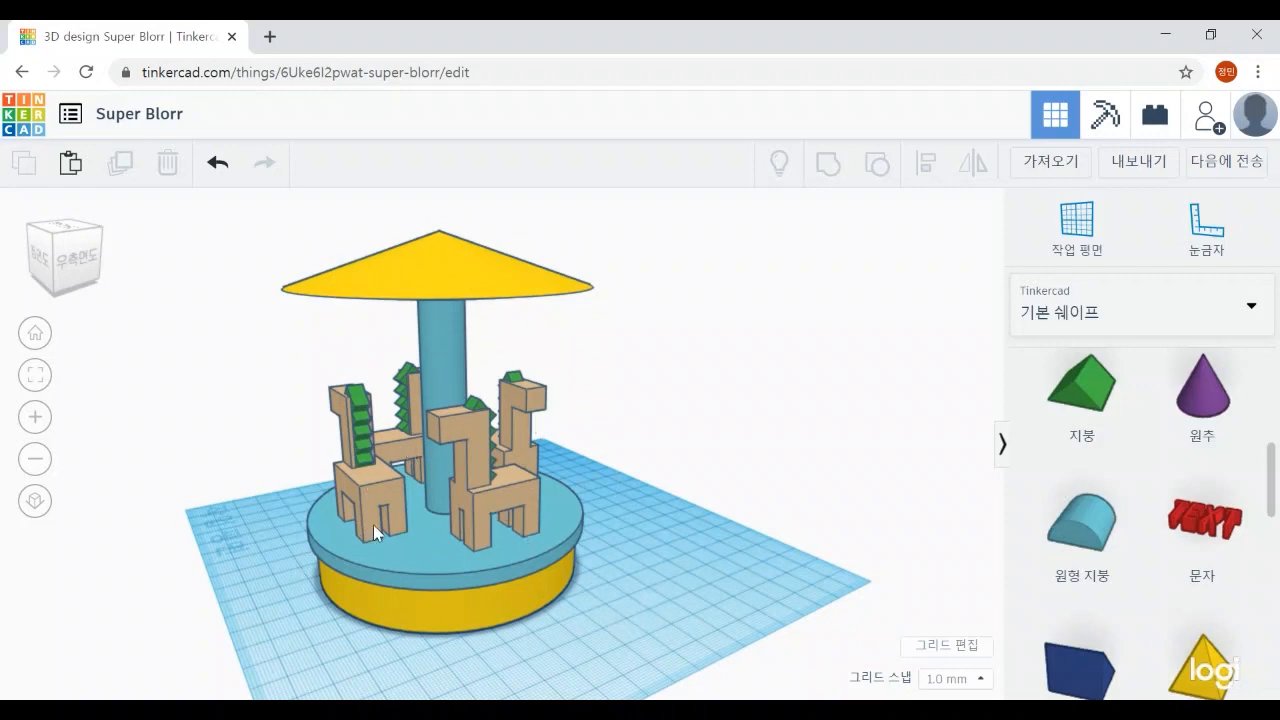
Move the finished carousel off the back-left of the workplane to clear space for a new model
{"action": "right_click_drag", "start_coordinate": [530, 672], "coordinate": [685, 672]}
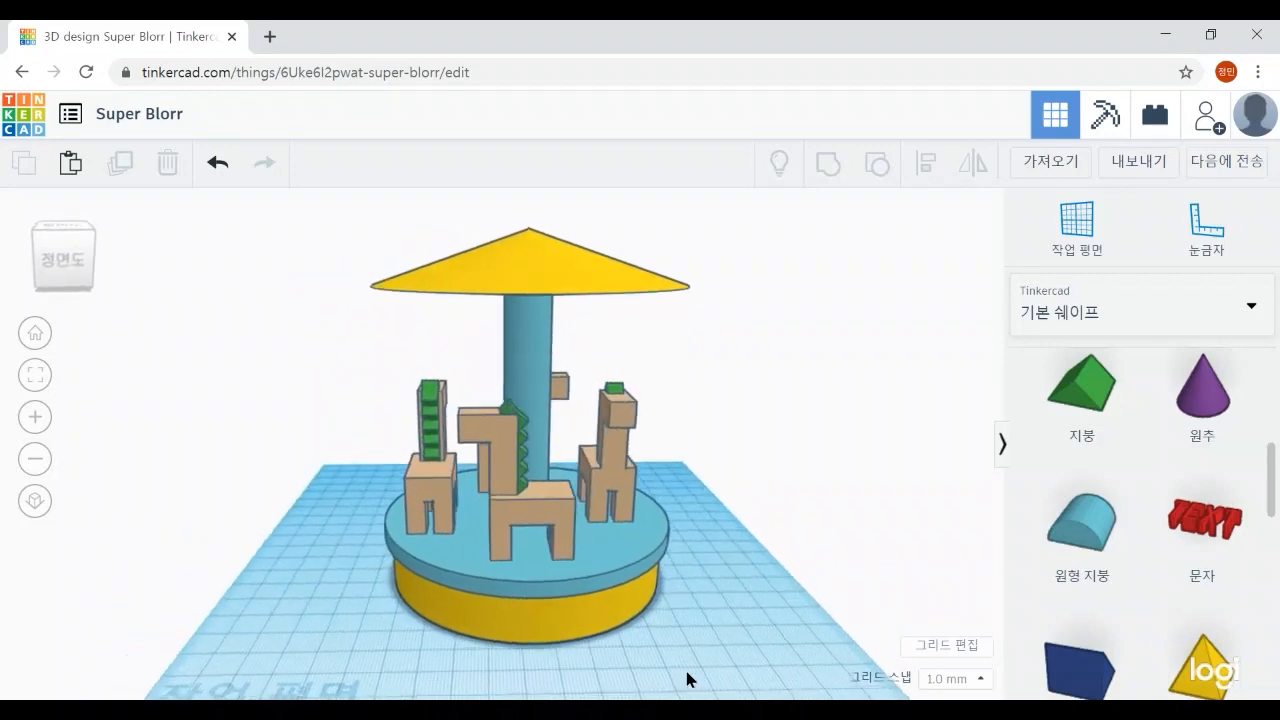
{"action": "right_click_drag", "start_coordinate": [626, 634], "coordinate": [646, 668]}
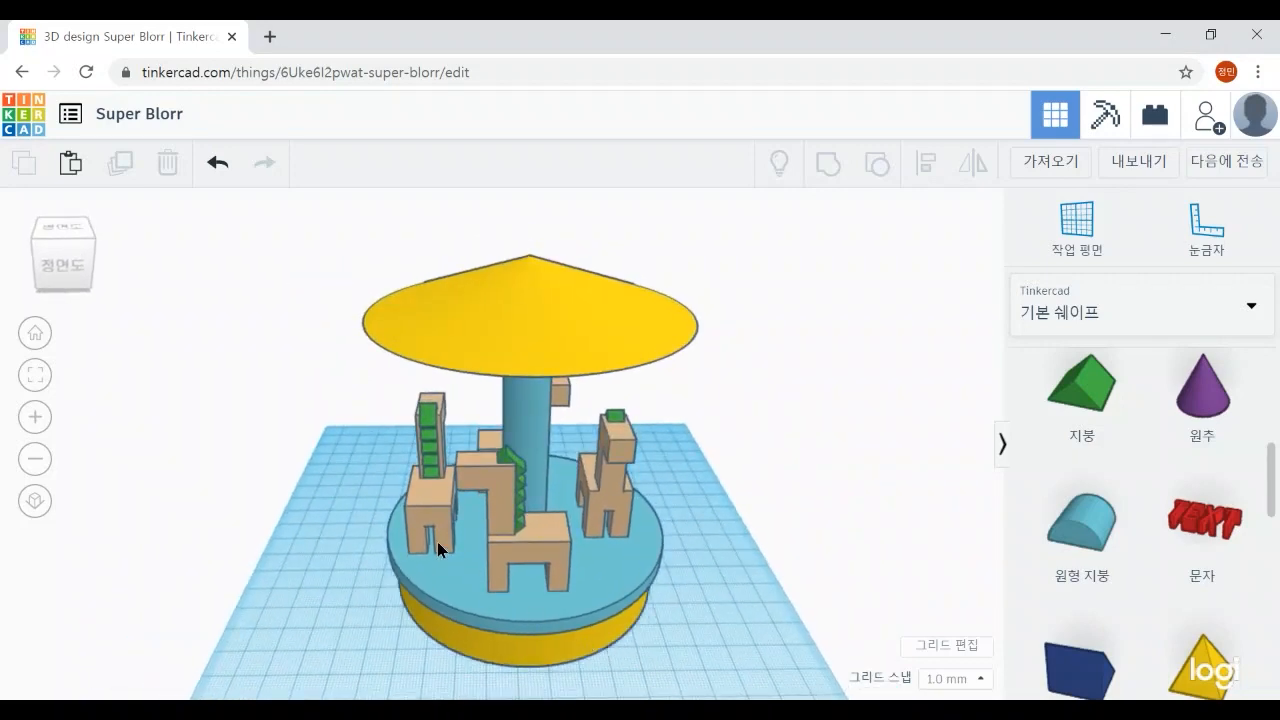
{"action": "left_click_drag", "start_coordinate": [437, 541], "coordinate": [210, 418]}
{"action": "left_click", "coordinate": [540, 583]}
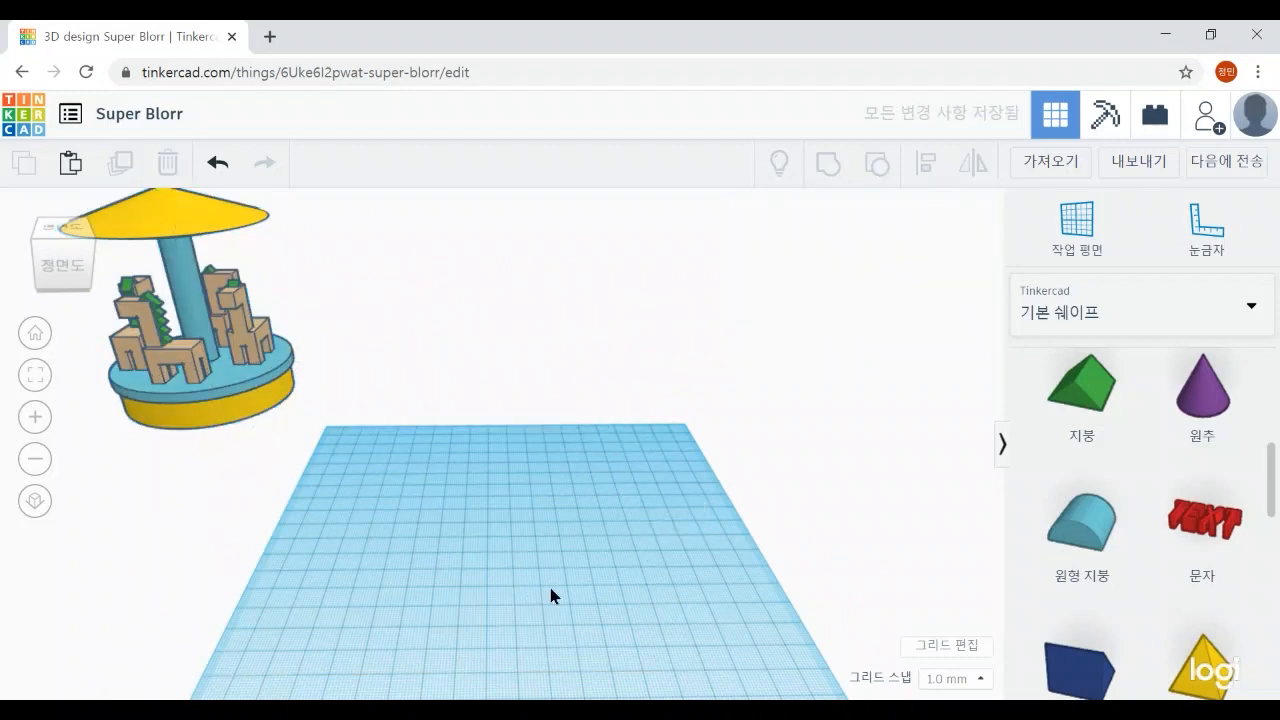
{"action": "right_click_drag", "start_coordinate": [549, 587], "coordinate": [591, 580]}
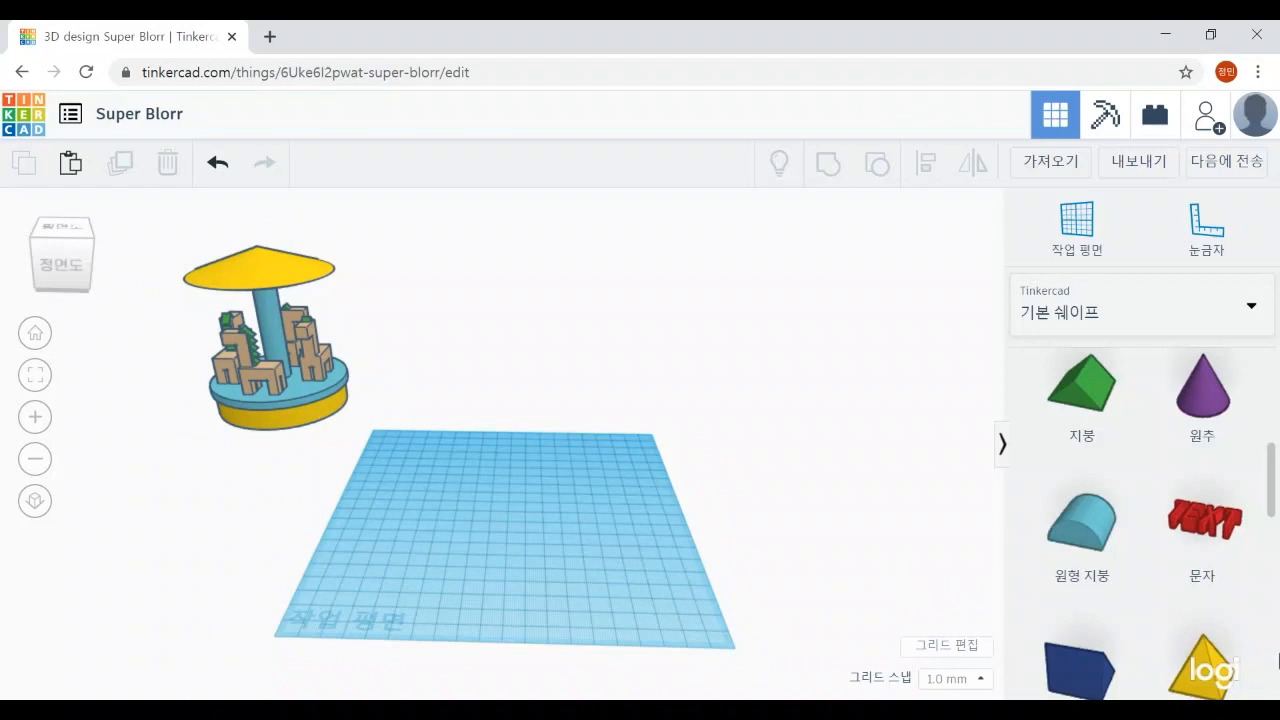
Place a solid cylinder on the empty workplane and set its number of sides to 64
{"action": "scroll", "coordinate": [1160, 630], "scroll_direction": "up", "scroll_amount": 5}
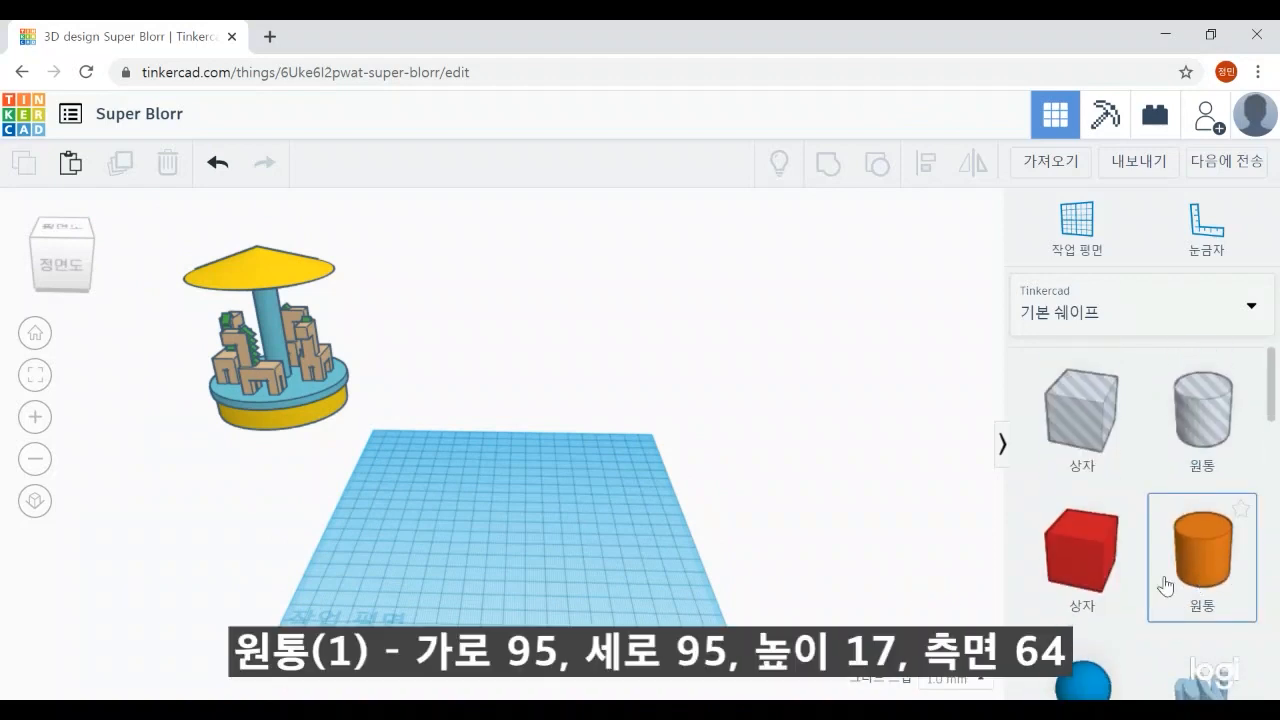
{"action": "left_click_drag", "start_coordinate": [1165, 585], "coordinate": [518, 551]}
{"action": "mouse_move", "coordinate": [536, 589]}
{"action": "right_mouse_down"}
{"action": "mouse_move", "coordinate": [548, 595]}
{"action": "mouse_move", "coordinate": [538, 600]}
{"action": "right_mouse_up"}
{"action": "scroll", "coordinate": [633, 600], "scroll_direction": "up", "scroll_amount": 3}
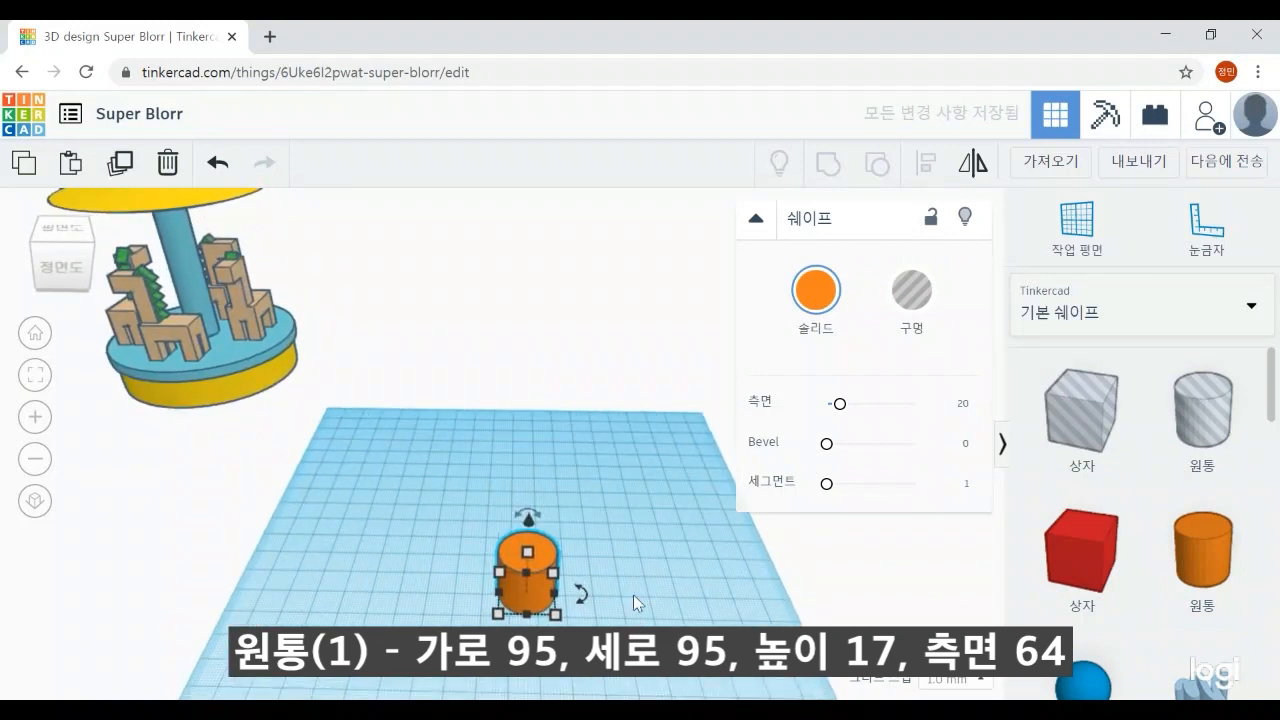
{"action": "middle_click_drag", "start_coordinate": [633, 596], "coordinate": [629, 572]}
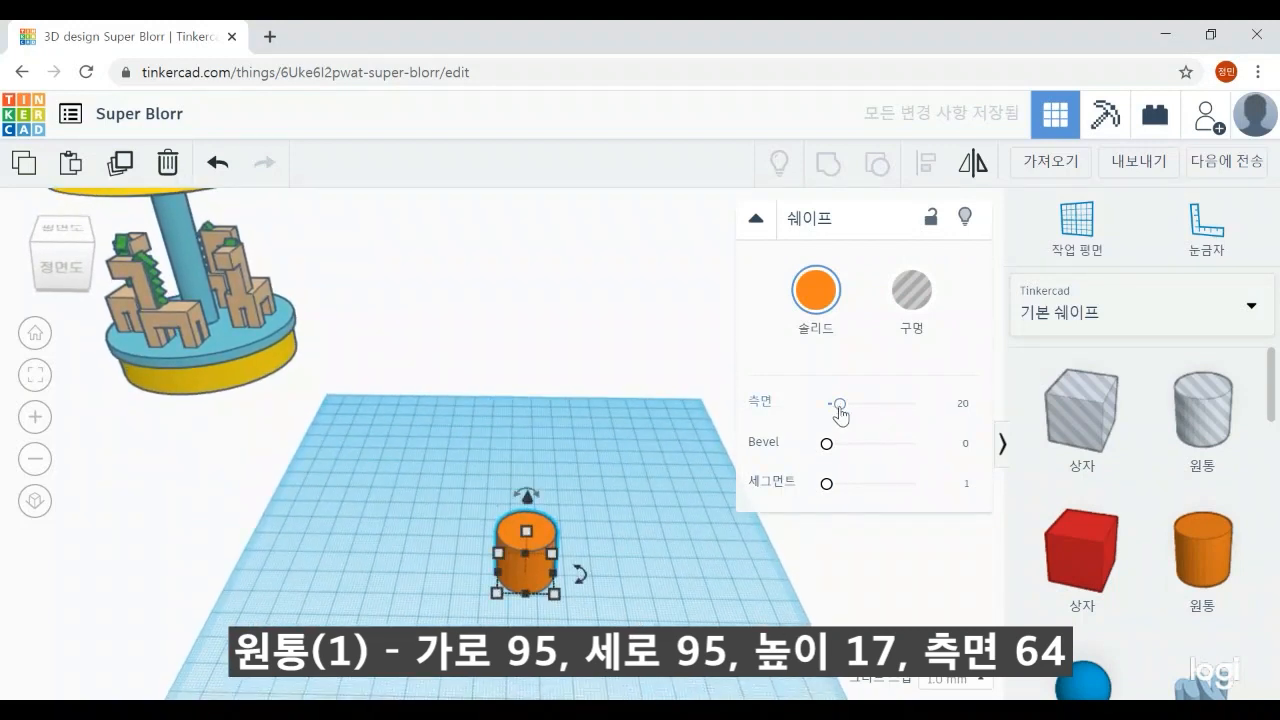
{"action": "left_click", "coordinate": [964, 406]}
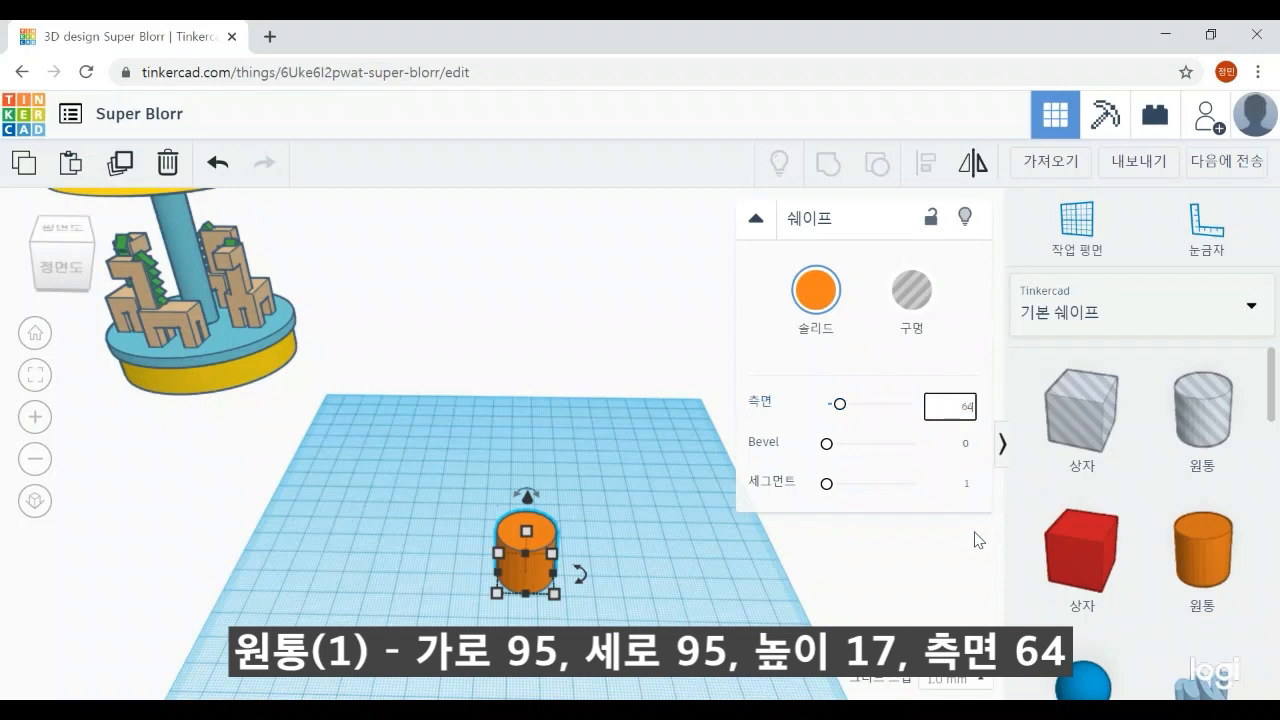
{"action": "key", "text": "Return"}
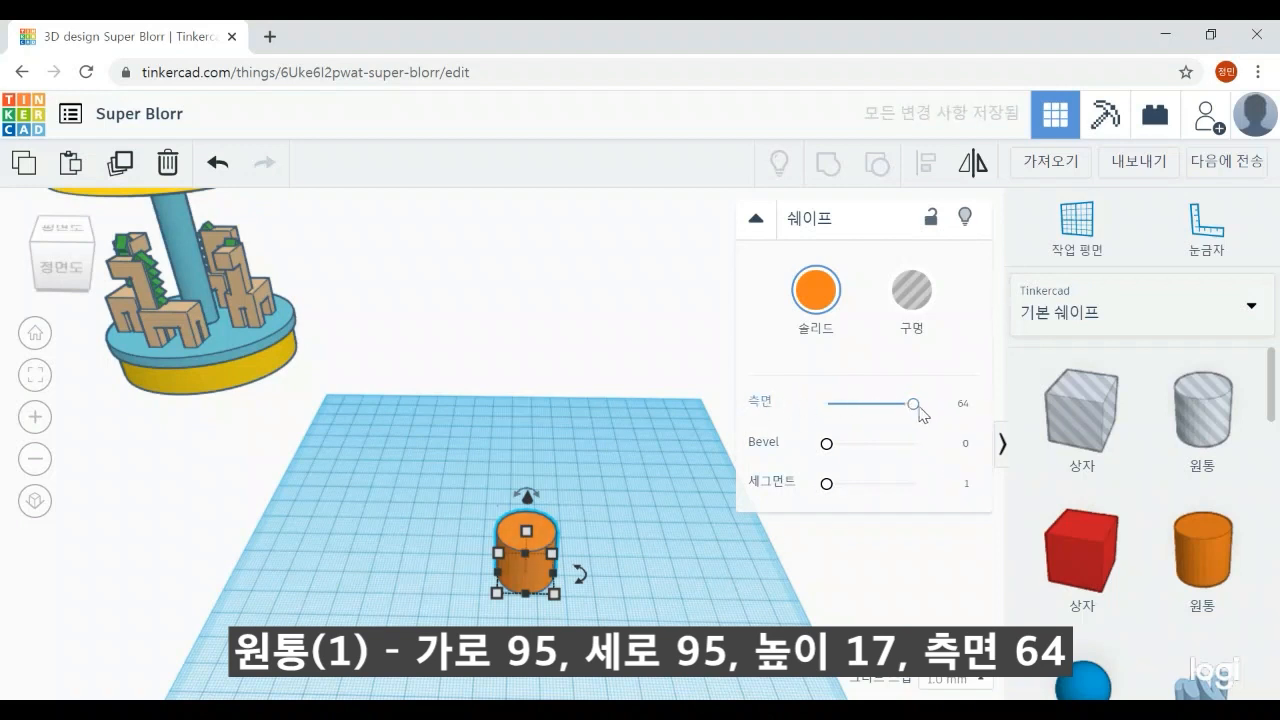
{"action": "mouse_move", "coordinate": [916, 410]}
{"action": "left_mouse_down"}
{"action": "mouse_move", "coordinate": [828, 405]}
{"action": "mouse_move", "coordinate": [914, 405]}
{"action": "left_mouse_up"}
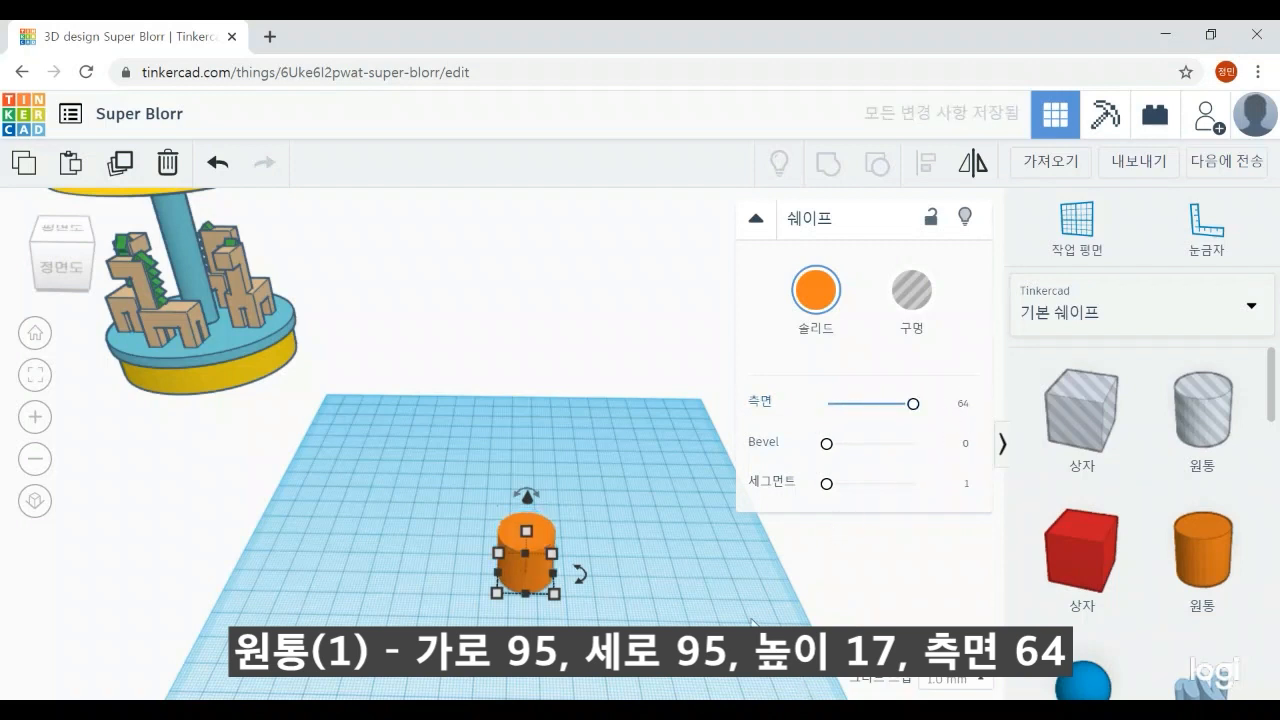
{"action": "middle_click_drag", "start_coordinate": [638, 593], "coordinate": [609, 482]}
{"action": "scroll", "coordinate": [565, 565], "scroll_direction": "up", "scroll_amount": 5}
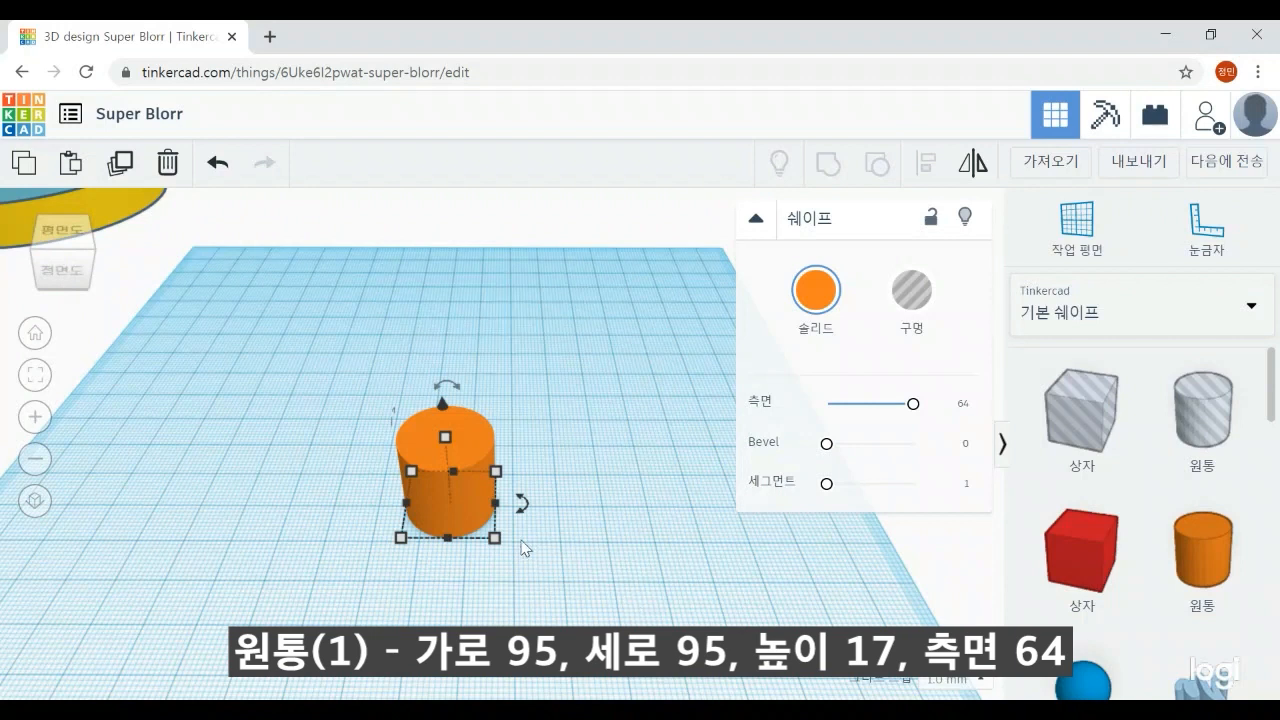
{"action": "left_click", "coordinate": [494, 538]}
{"action": "left_click", "coordinate": [440, 625]}
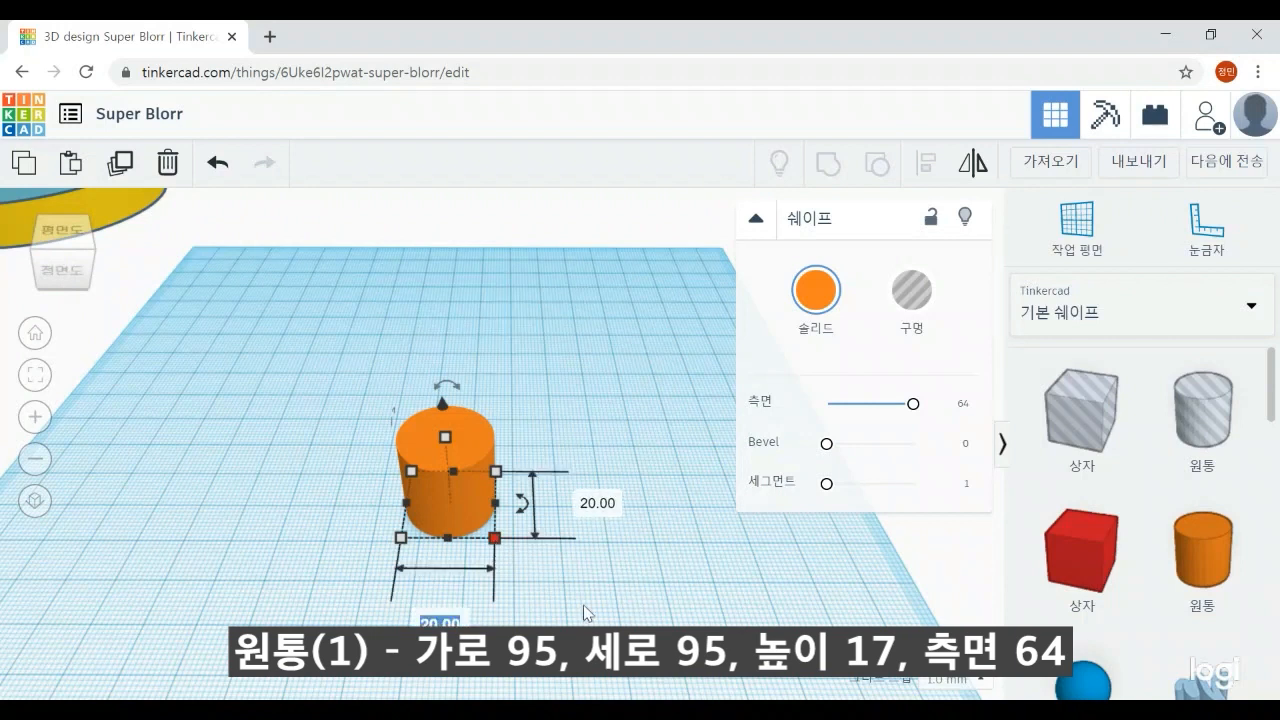
{"action": "left_click", "coordinate": [458, 485]}
{"action": "left_click", "coordinate": [480, 515]}
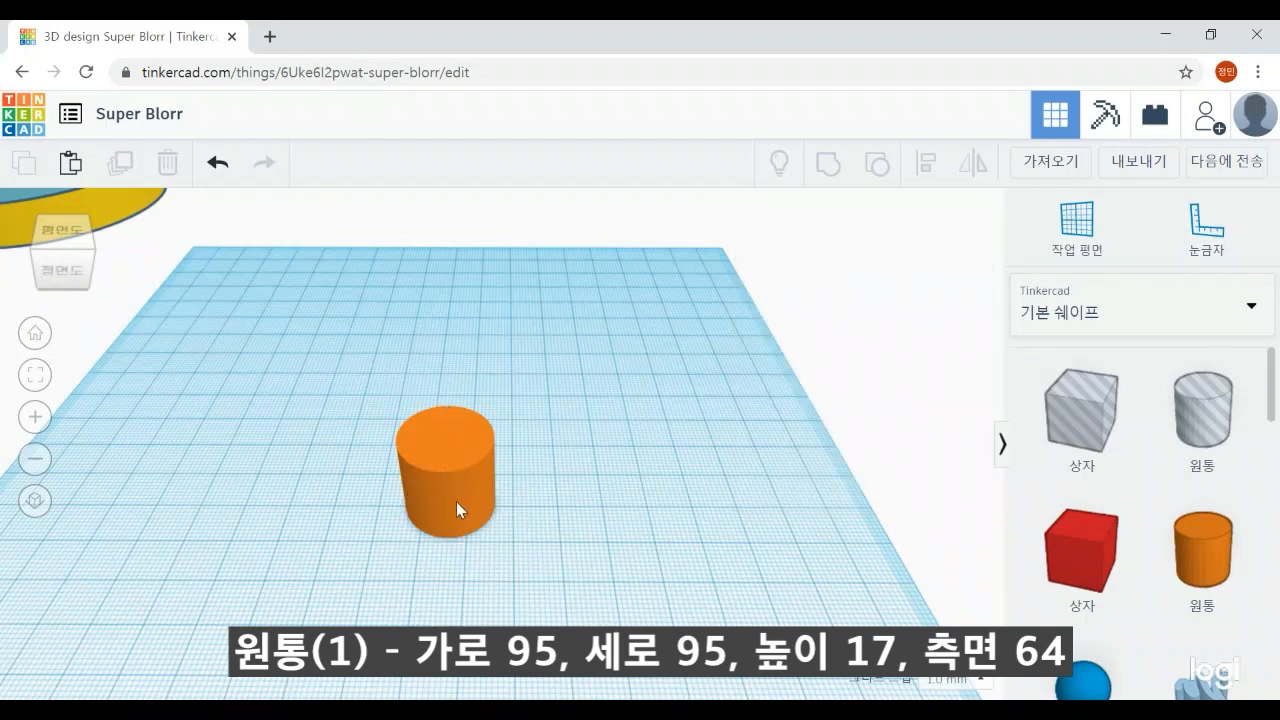
{"action": "left_click", "coordinate": [485, 525]}
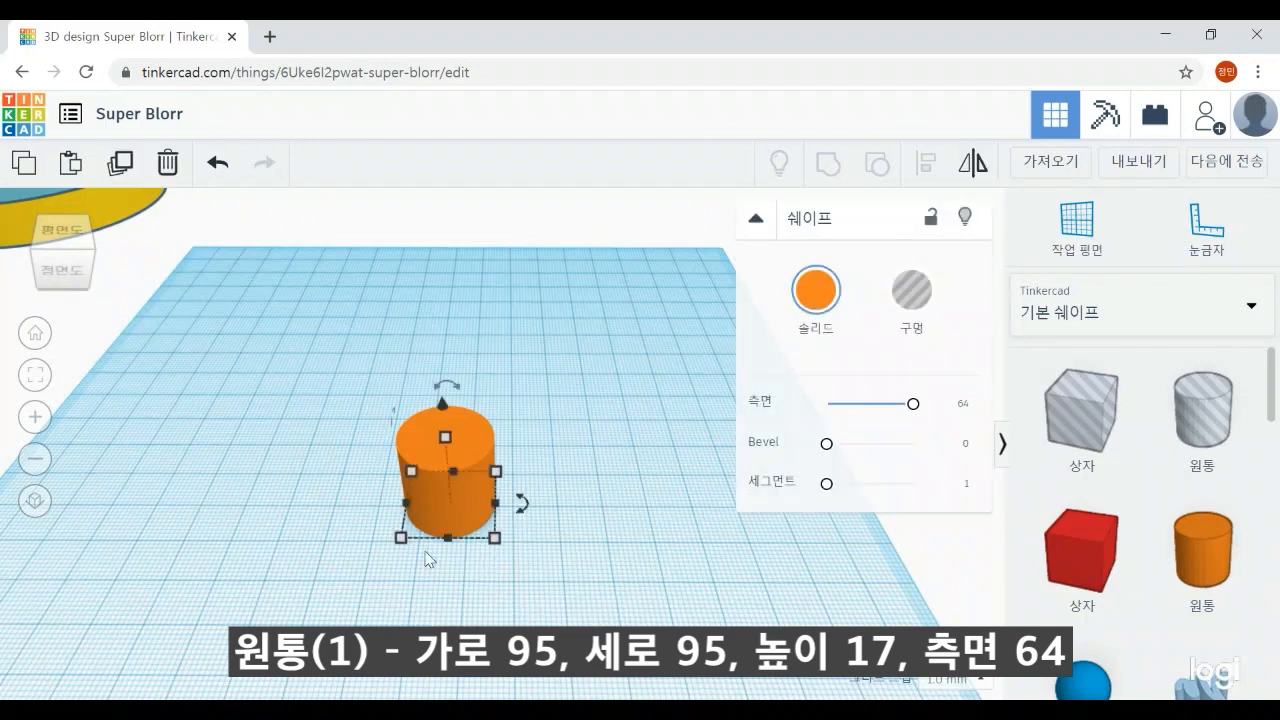
Set the cylinder's width and length to 95 mm each
{"action": "left_click", "coordinate": [494, 538]}
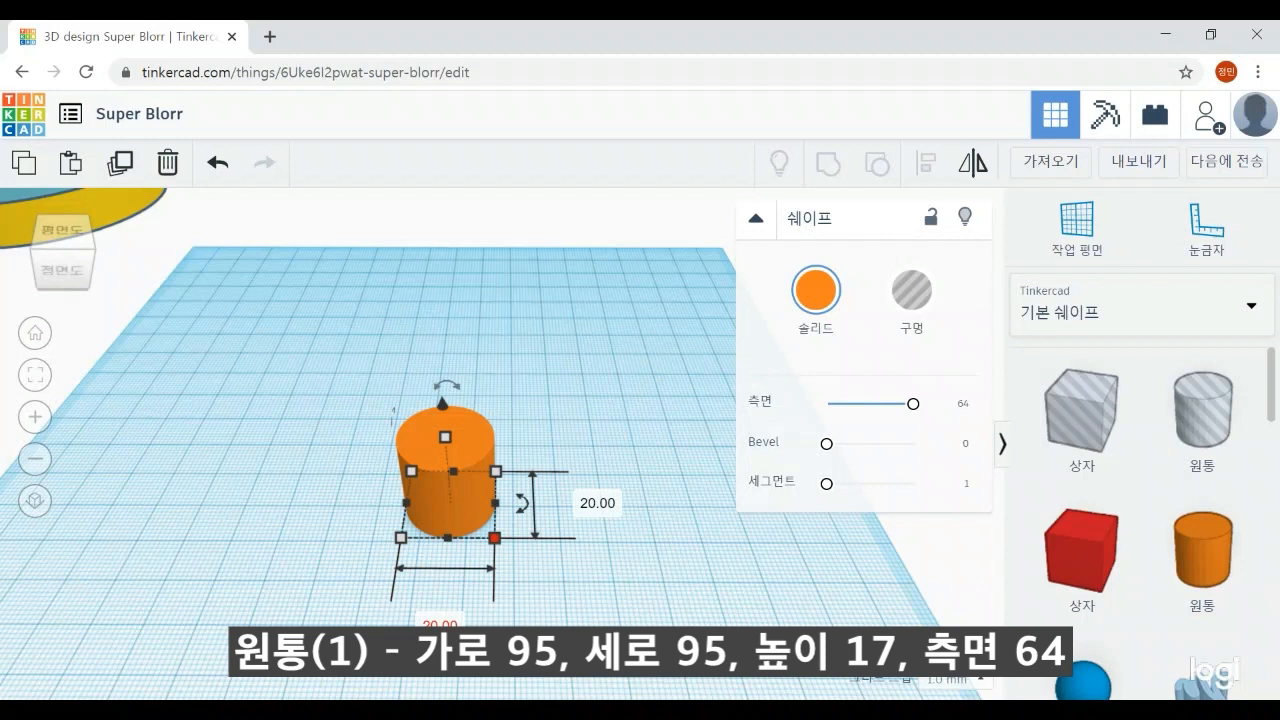
{"action": "left_click", "coordinate": [440, 626]}
{"action": "mouse_move", "coordinate": [620, 708]}
{"action": "type", "text": "95"}
{"action": "key", "text": "Return"}
{"action": "left_click_drag", "start_coordinate": [628, 514], "coordinate": [302, 502]}
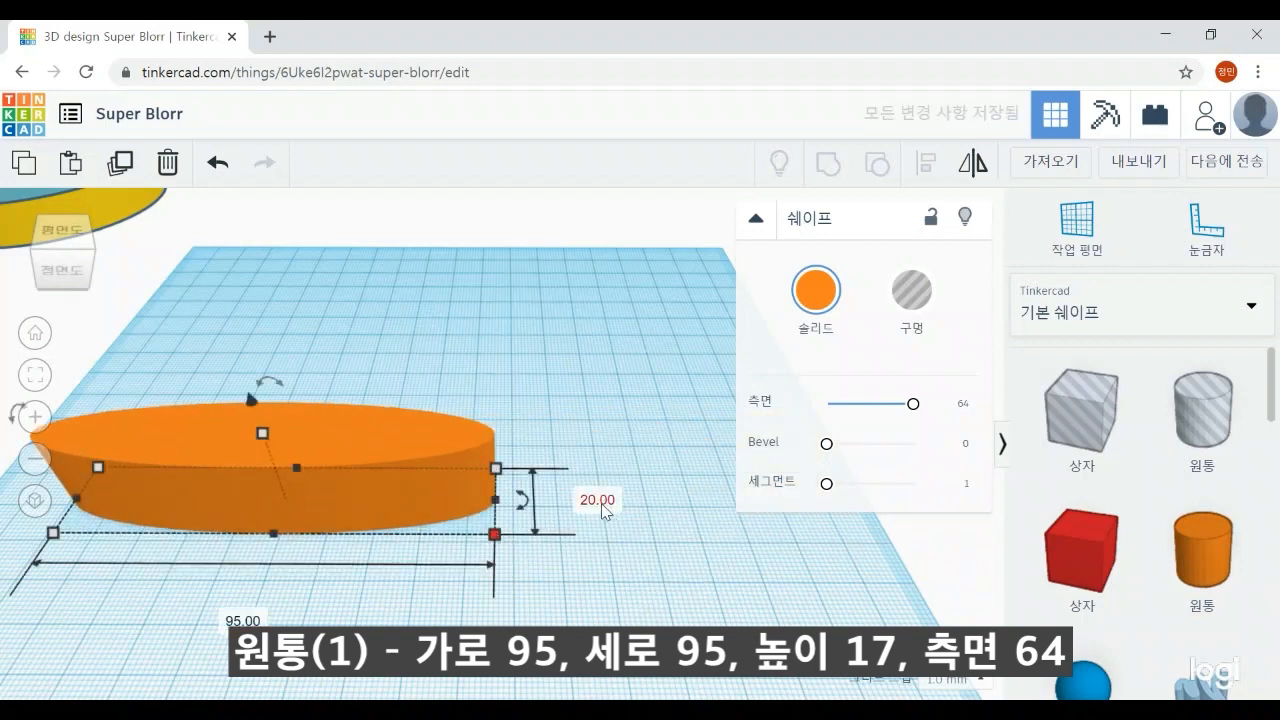
{"action": "left_click", "coordinate": [597, 503]}
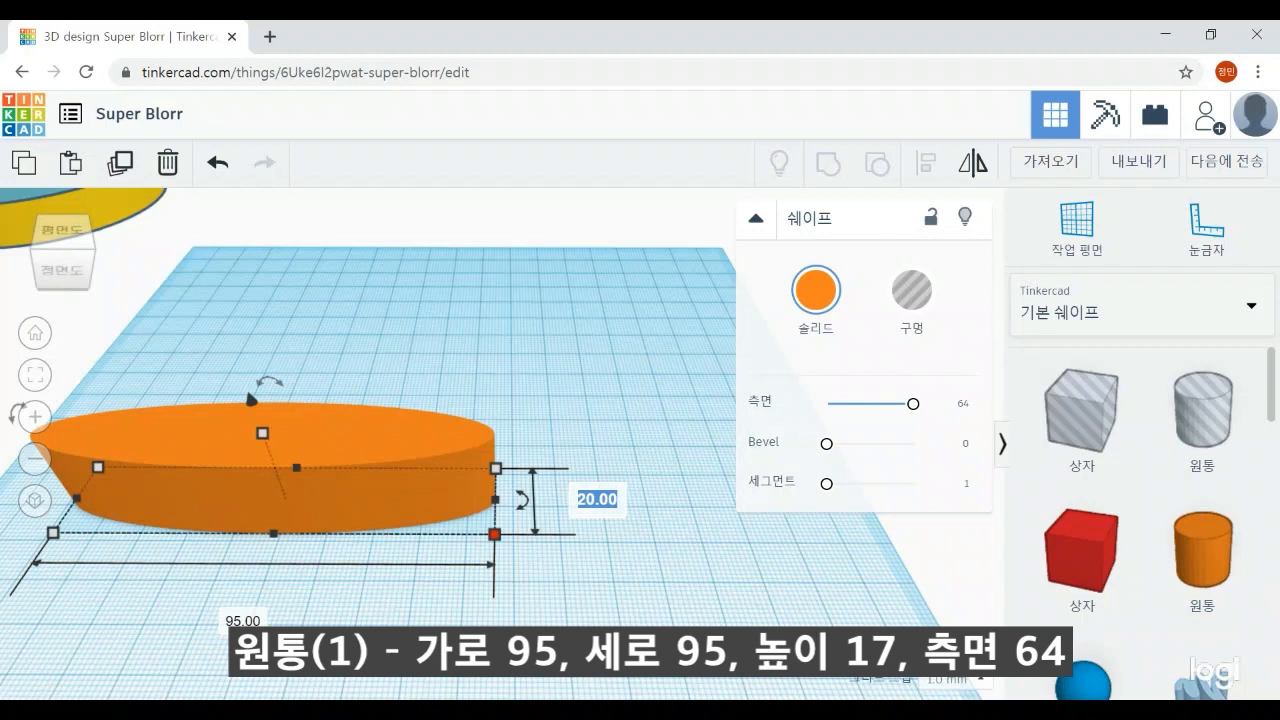
{"action": "type", "text": "95"}
{"action": "key", "text": "Return"}
Set the height of the wide cylinder to 17 mm
{"action": "scroll", "coordinate": [660, 503], "scroll_direction": "down", "scroll_amount": 3}
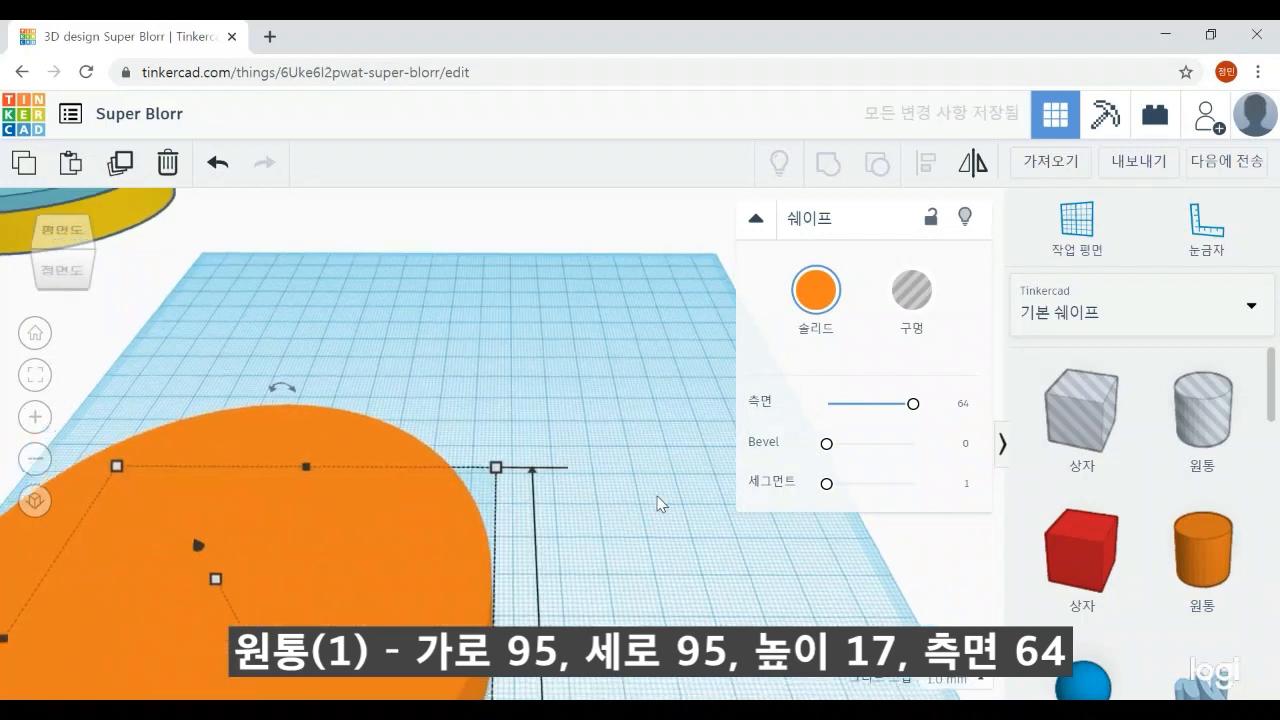
{"action": "scroll", "coordinate": [728, 618], "scroll_direction": "down", "scroll_amount": 3}
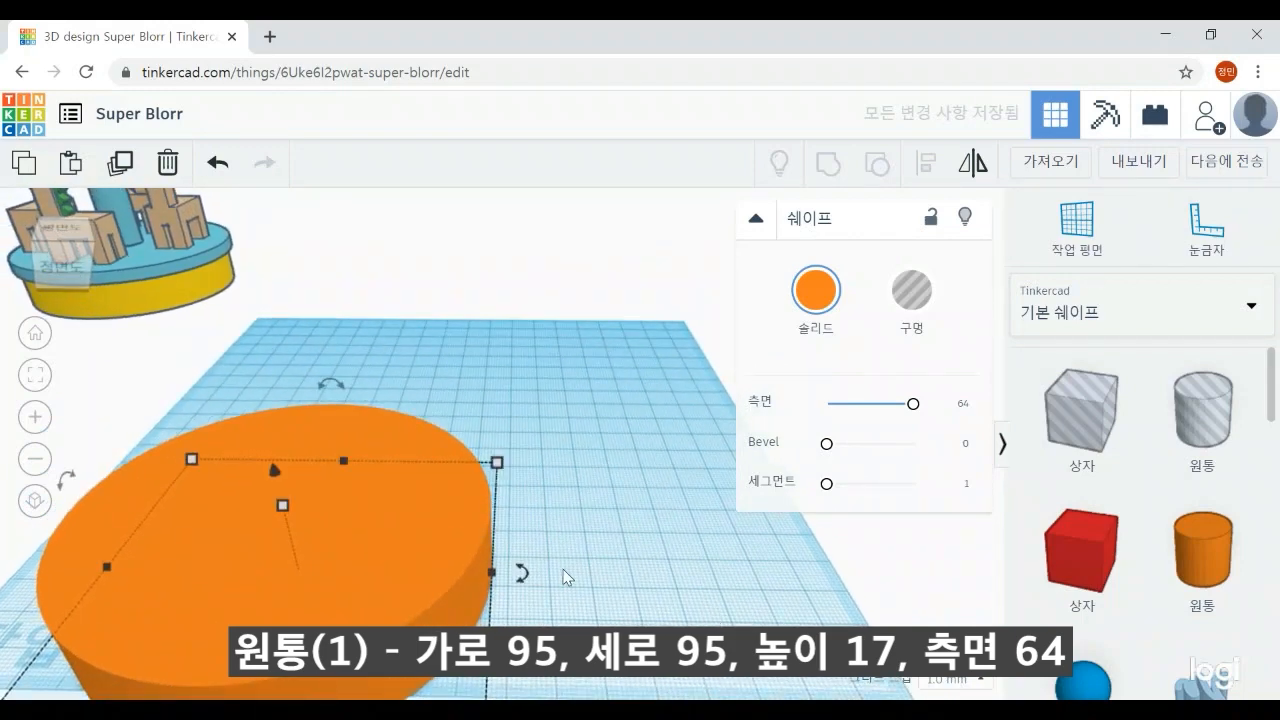
{"action": "scroll", "coordinate": [670, 572], "scroll_direction": "down", "scroll_amount": 2}
{"action": "mouse_move", "coordinate": [344, 488]}
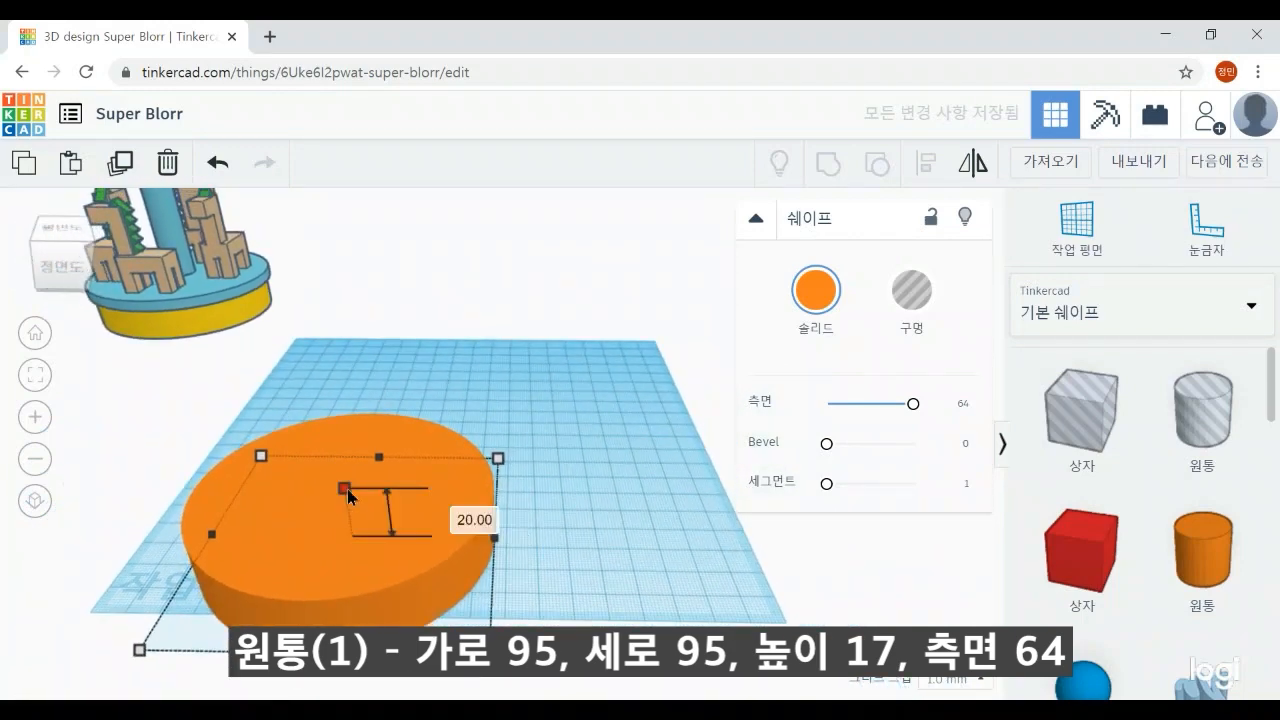
{"action": "left_click", "coordinate": [457, 512]}
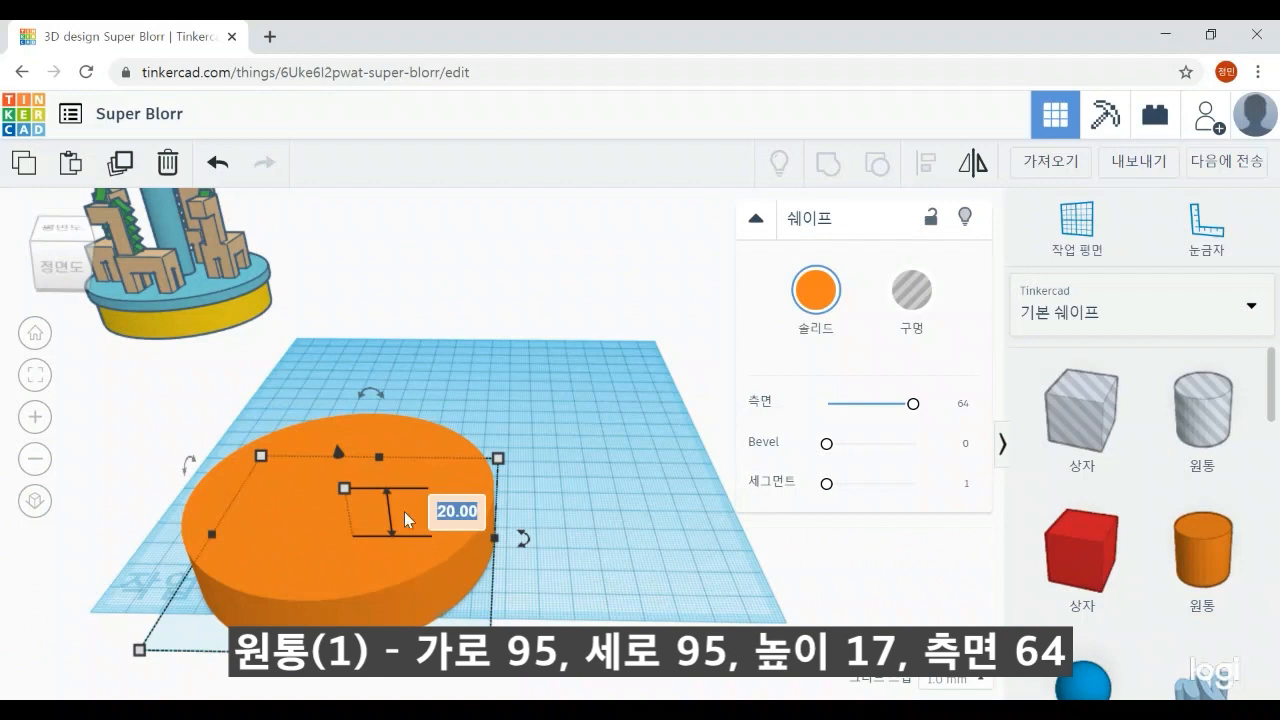
{"action": "left_click", "coordinate": [613, 560]}
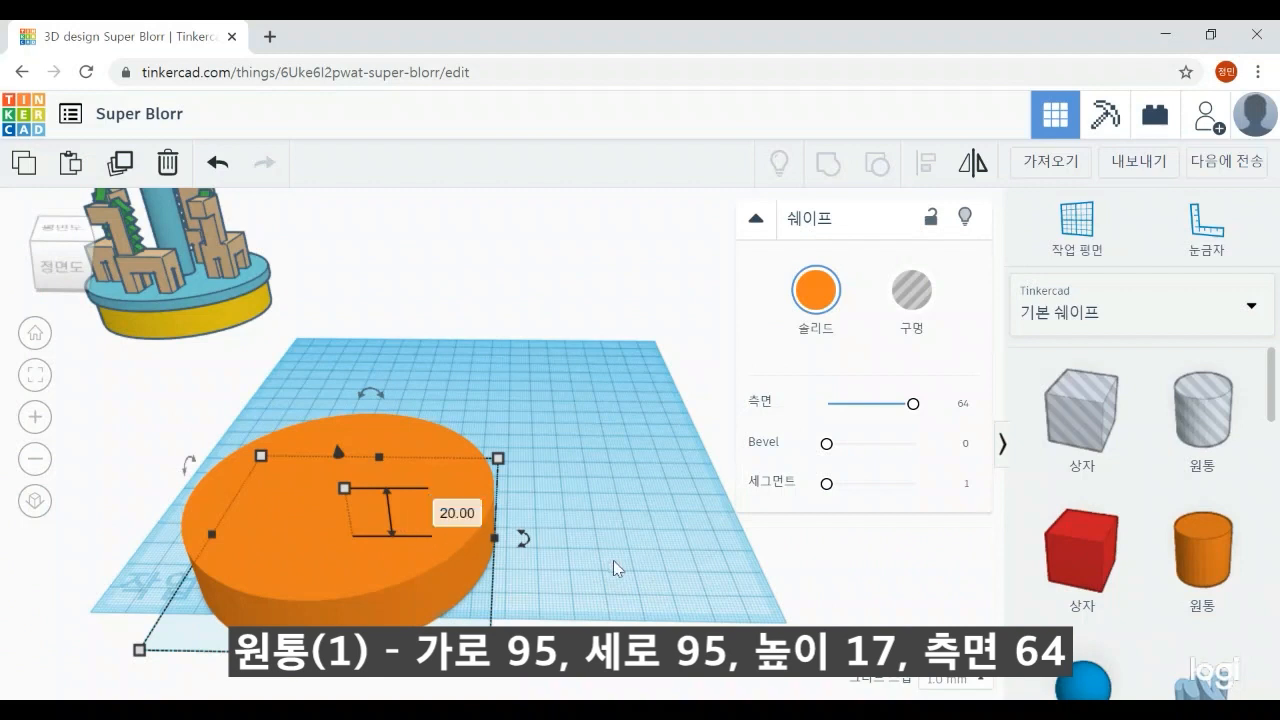
{"action": "left_click", "coordinate": [338, 532]}
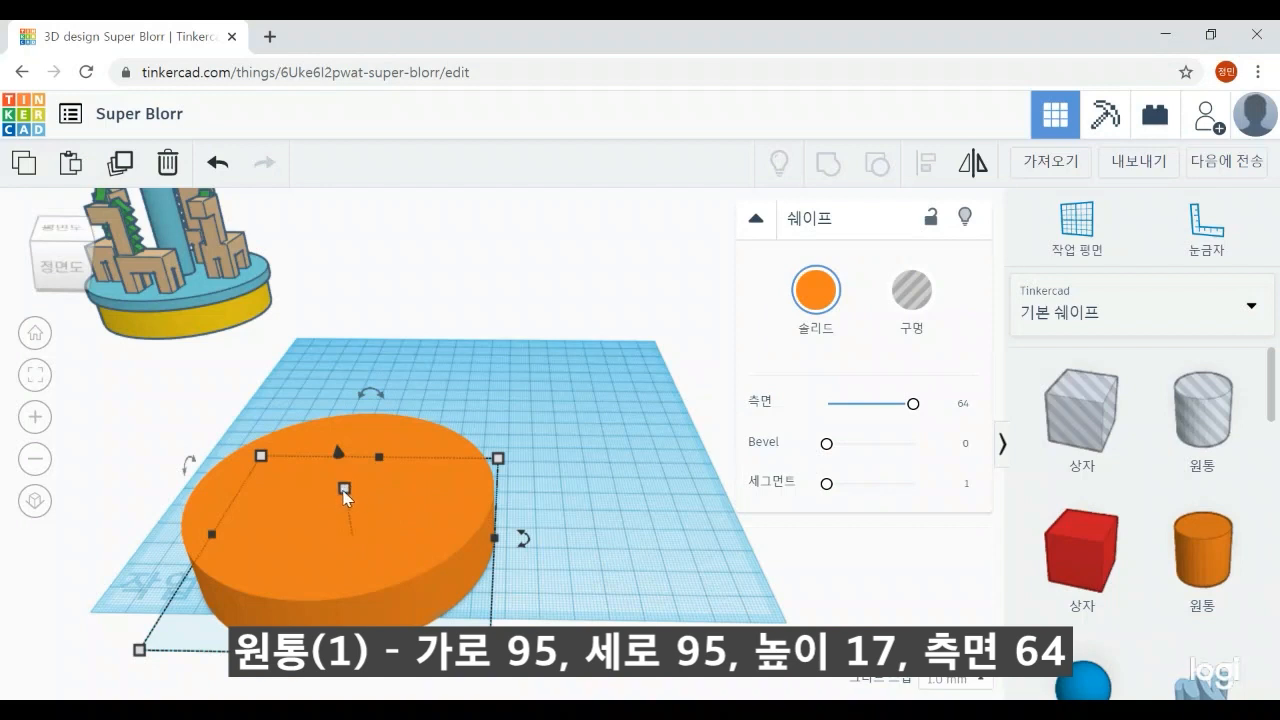
{"action": "mouse_move", "coordinate": [344, 489]}
{"action": "left_click", "coordinate": [458, 513]}
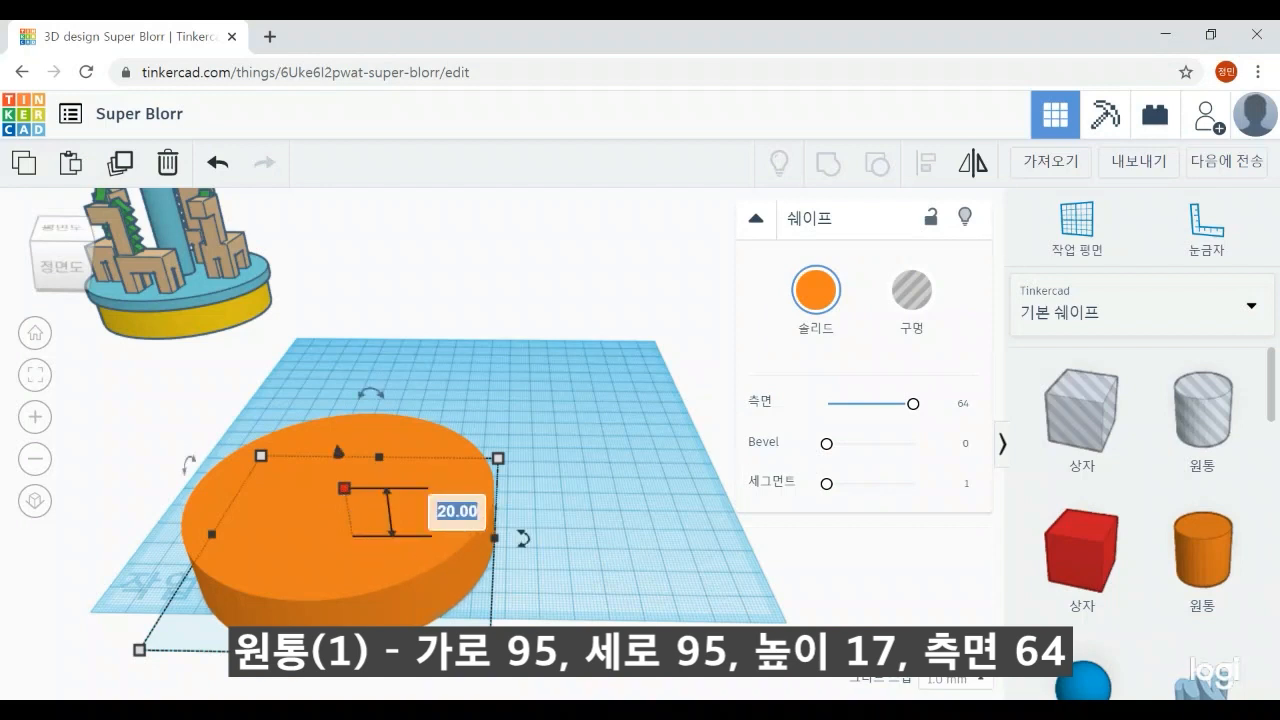
{"action": "type", "text": "1"}
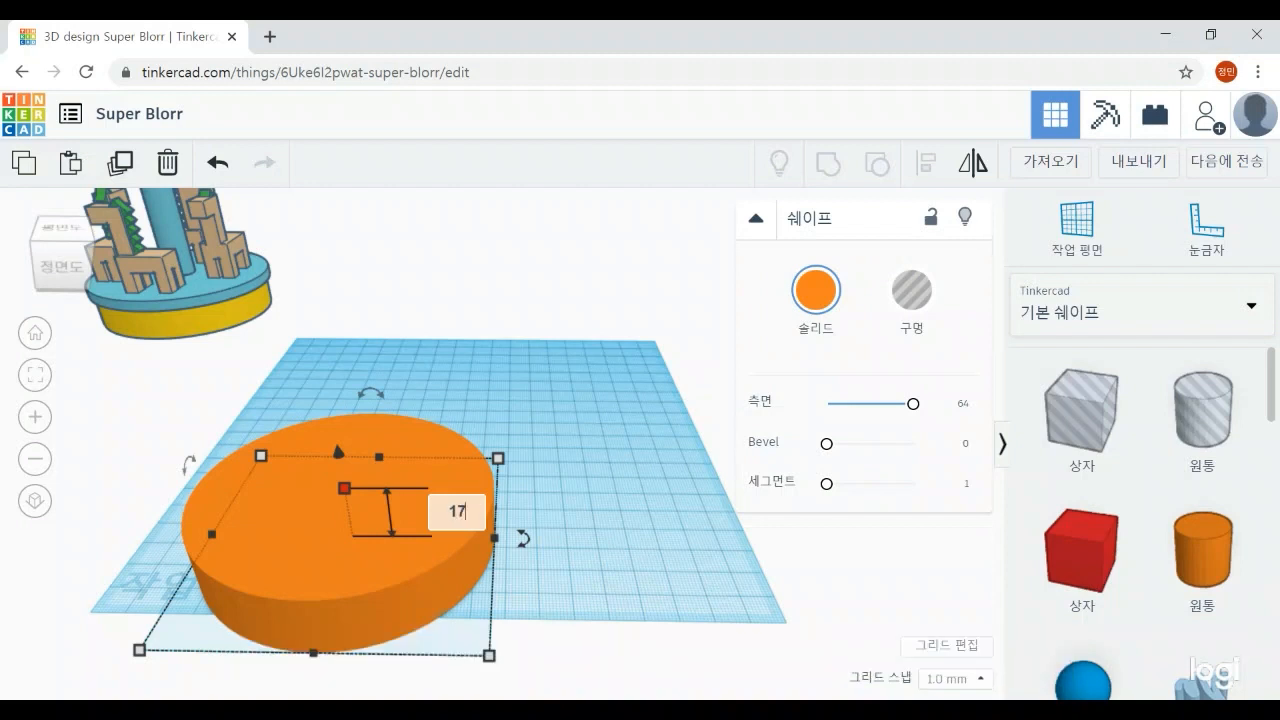
{"action": "type", "text": "7"}
{"action": "key", "text": "Return"}
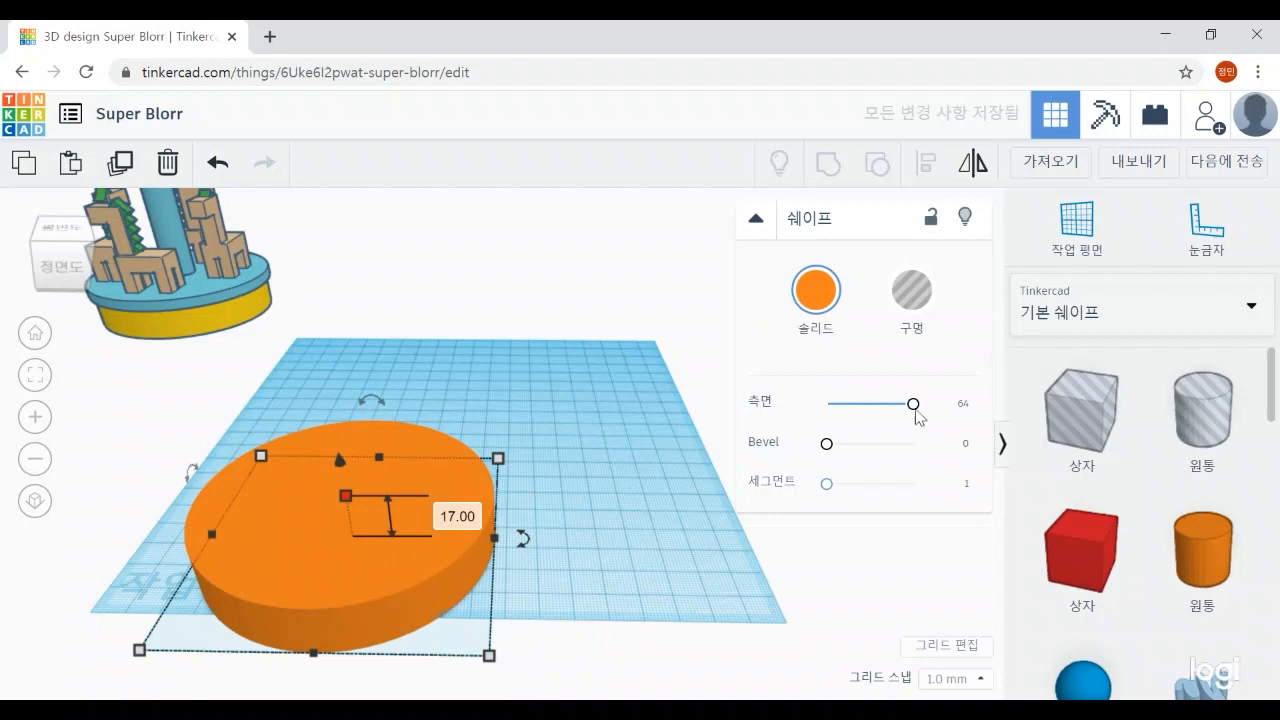
Color the disc bright yellow and move it about 104 mm back and 10 mm left on the workplane
{"action": "left_click", "coordinate": [815, 289]}
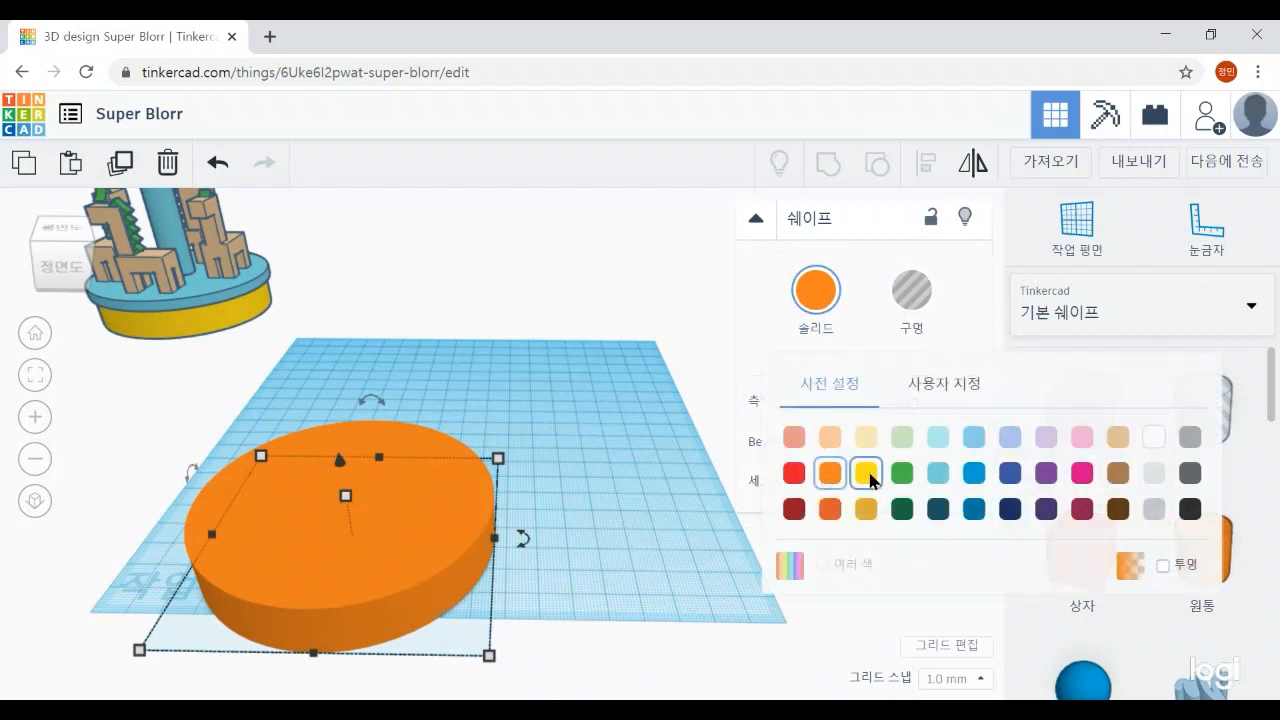
{"action": "left_click", "coordinate": [866, 472]}
{"action": "scroll", "coordinate": [584, 561], "scroll_direction": "down", "scroll_amount": 5}
{"action": "left_click_drag", "start_coordinate": [414, 551], "coordinate": [421, 437]}
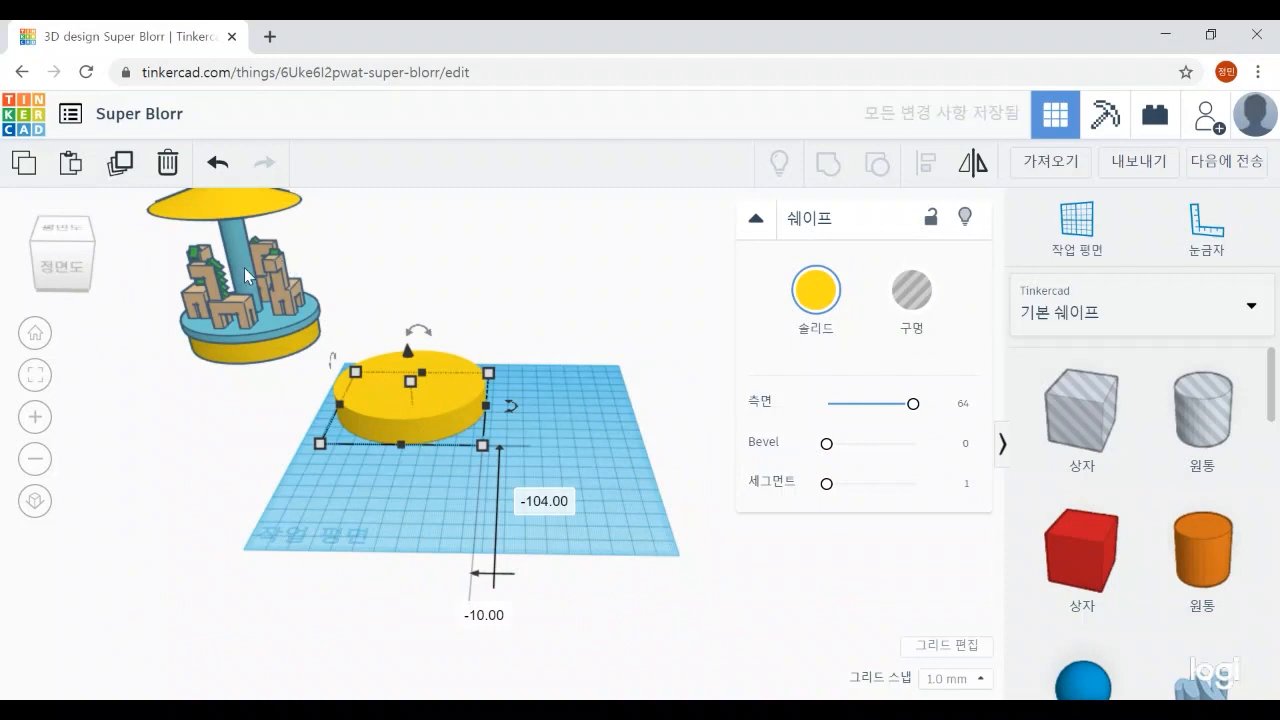
{"action": "left_click", "coordinate": [606, 506]}
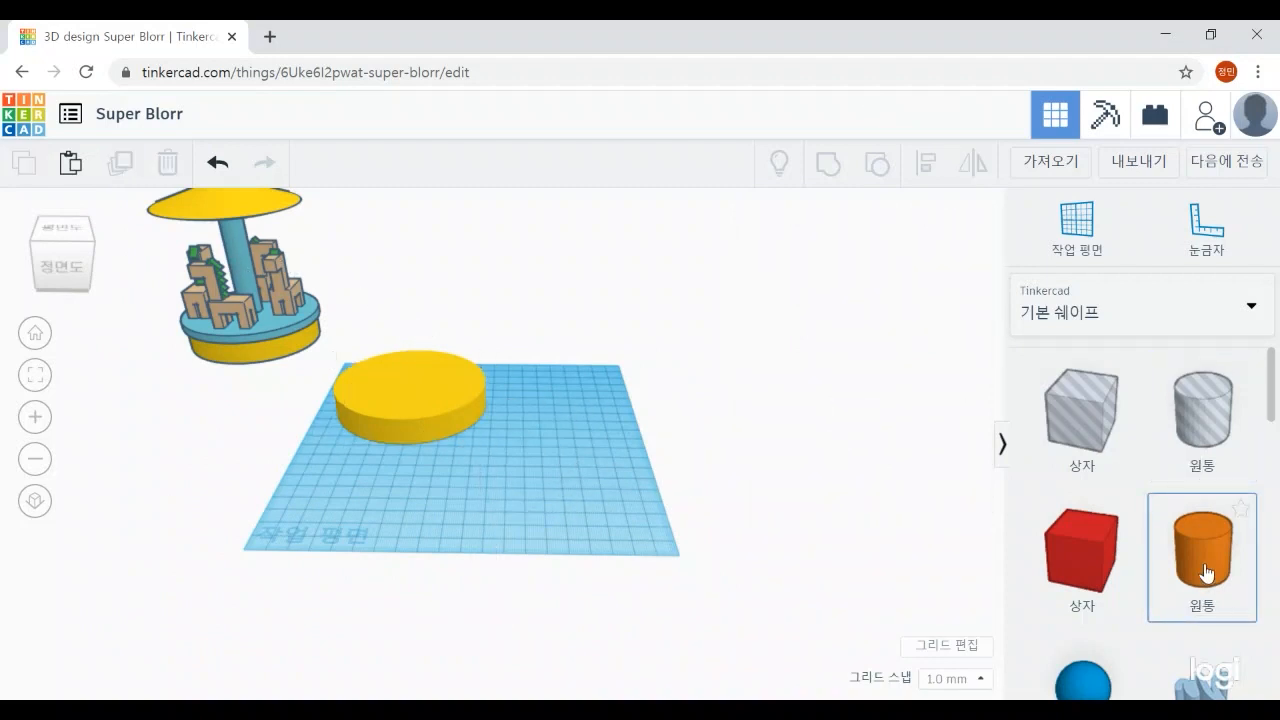
Place a second solid cylinder in front of the yellow disc and set its number of sides to 64
{"action": "left_click_drag", "start_coordinate": [1208, 571], "coordinate": [489, 501]}
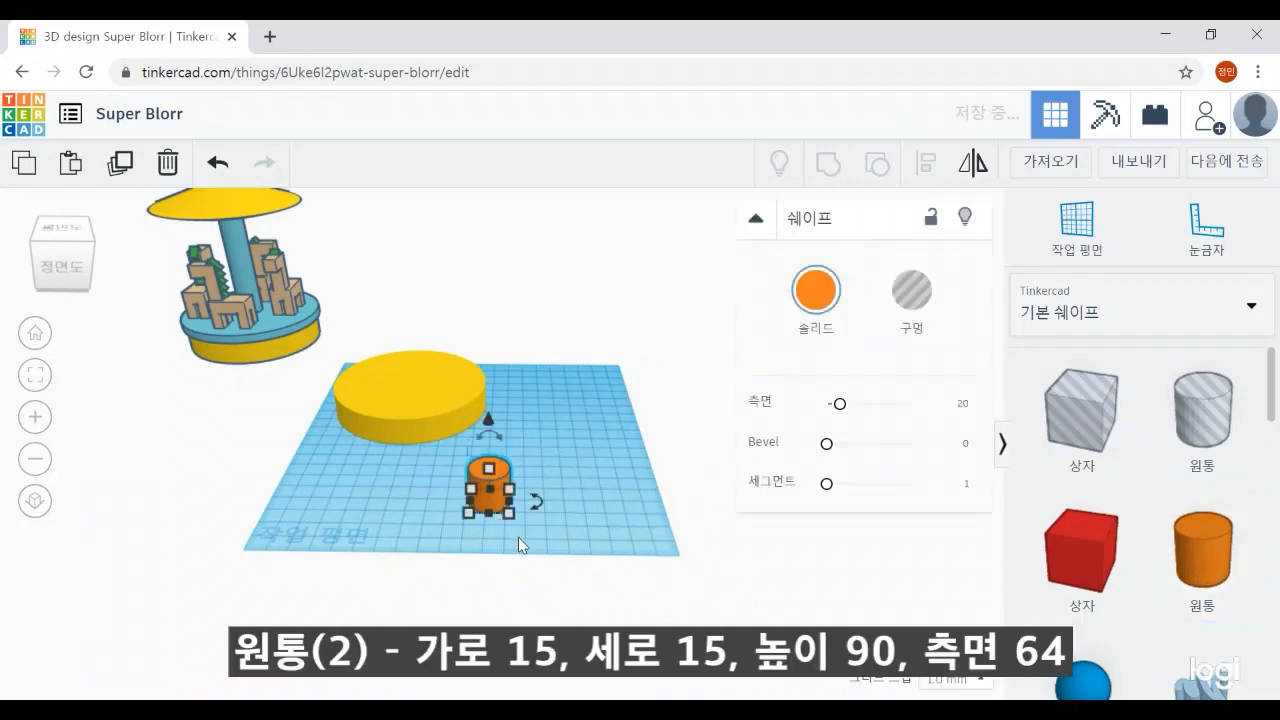
{"action": "scroll", "coordinate": [555, 572], "scroll_direction": "up", "scroll_amount": 2}
{"action": "scroll", "coordinate": [557, 572], "scroll_direction": "up", "scroll_amount": 3}
{"action": "middle_click_drag", "start_coordinate": [598, 618], "coordinate": [579, 528]}
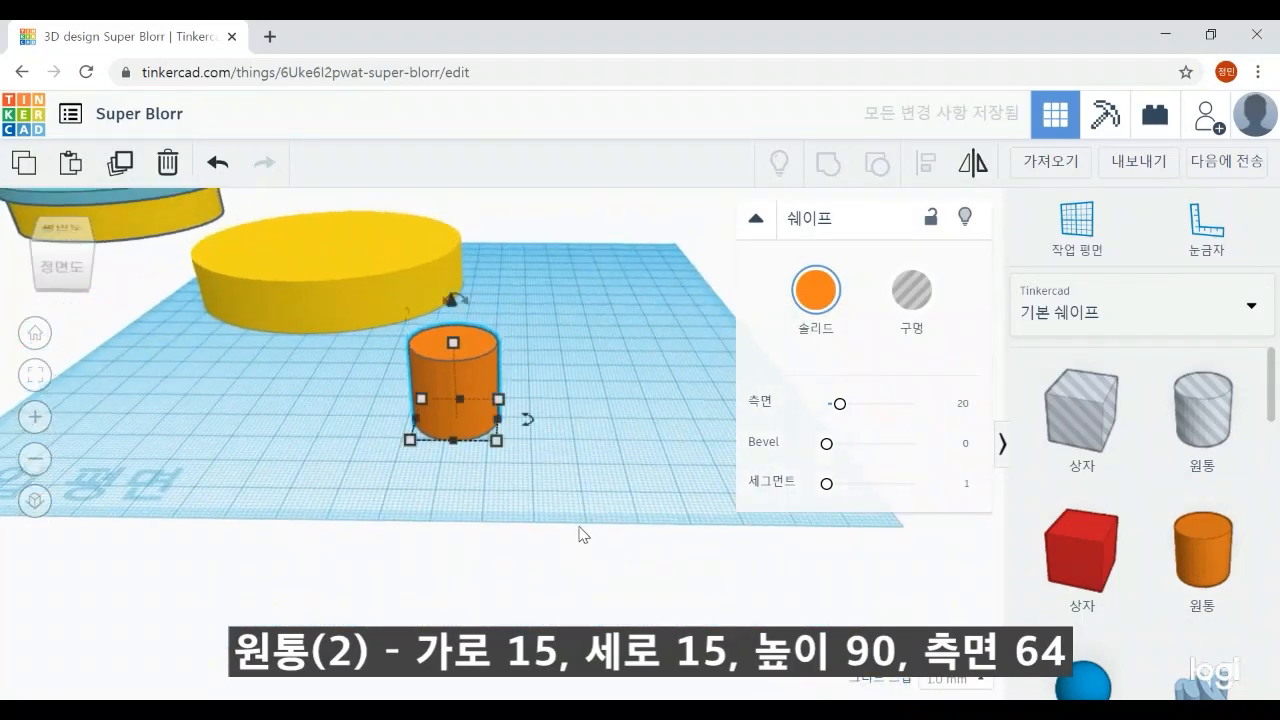
{"action": "scroll", "coordinate": [580, 528], "scroll_direction": "up", "scroll_amount": 2}
{"action": "right_click_drag", "start_coordinate": [556, 500], "coordinate": [551, 556]}
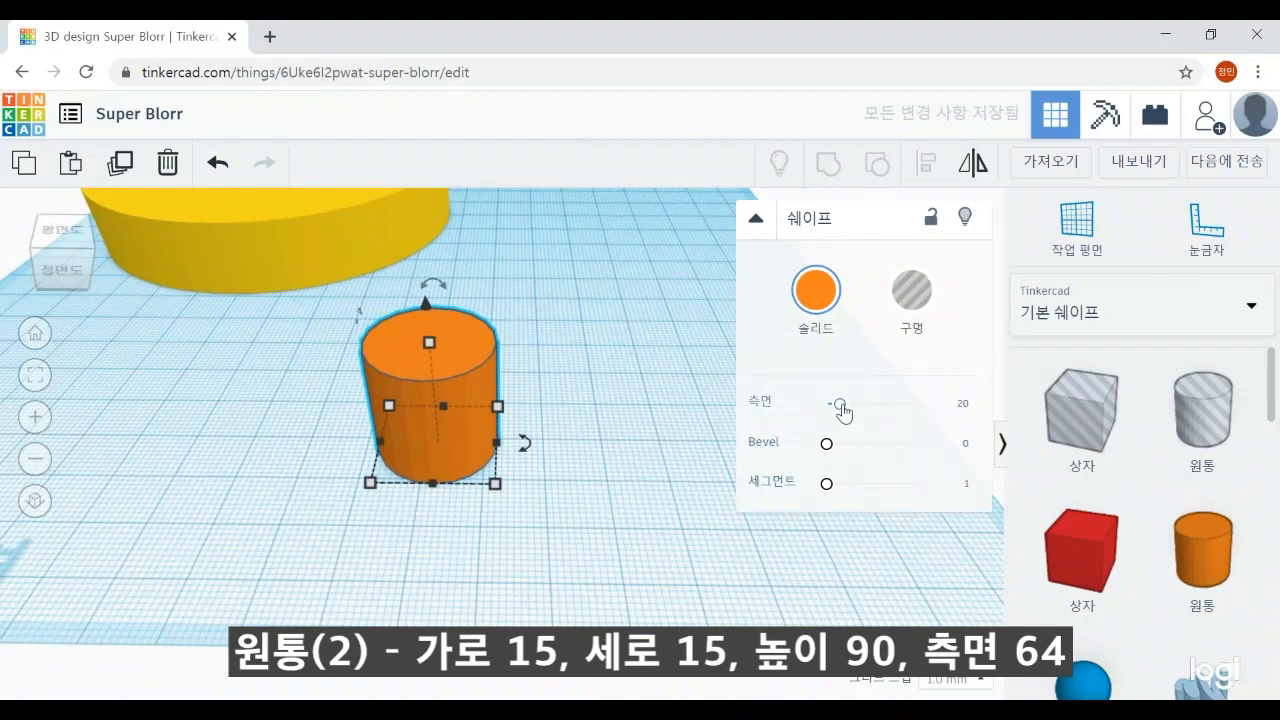
{"action": "left_click_drag", "start_coordinate": [840, 406], "coordinate": [955, 410]}
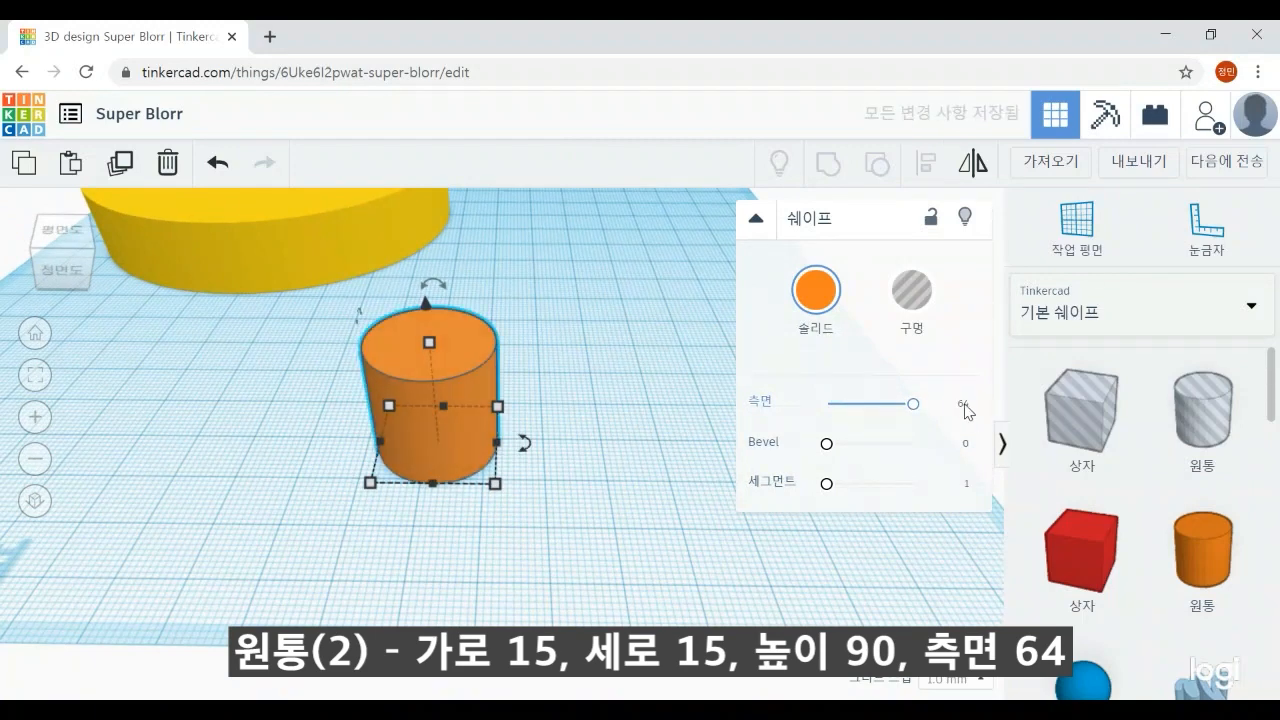
{"action": "left_click", "coordinate": [963, 404]}
{"action": "key", "text": "Return"}
Set the new cylinder's width and length to 15 mm each
{"action": "scroll", "coordinate": [577, 528], "scroll_direction": "down", "scroll_amount": 3}
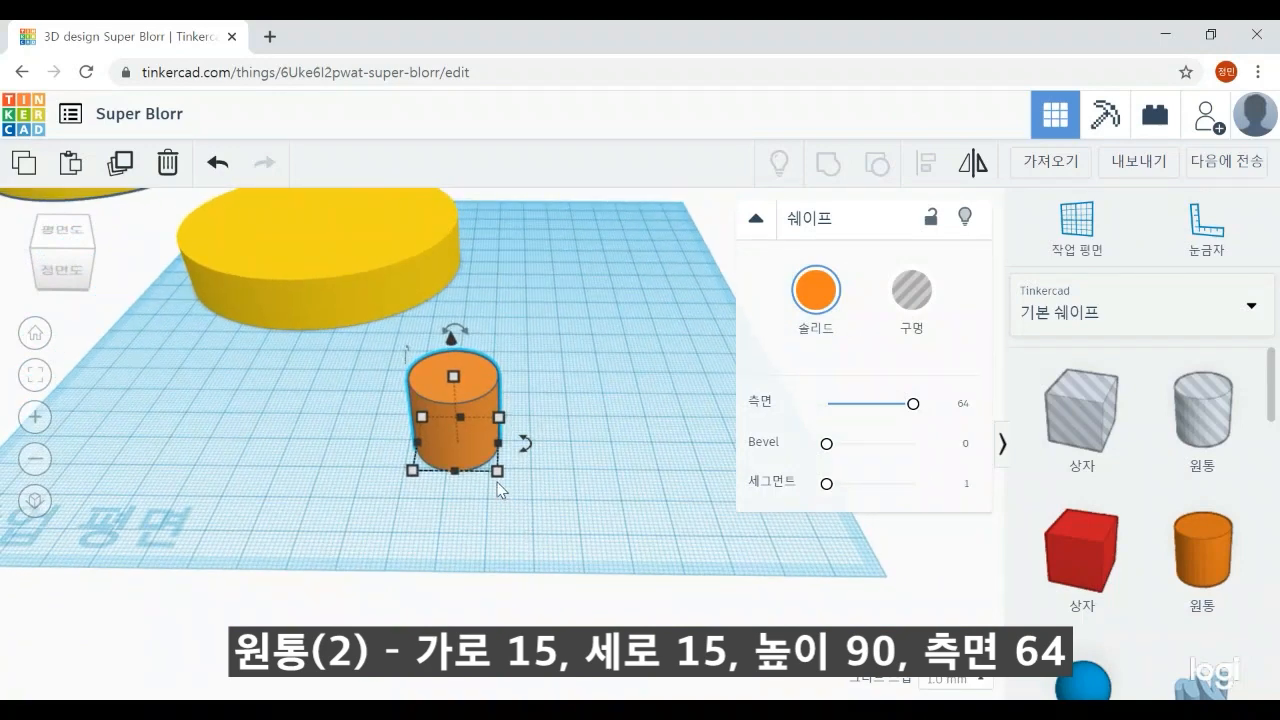
{"action": "mouse_move", "coordinate": [497, 470]}
{"action": "left_click", "coordinate": [446, 549]}
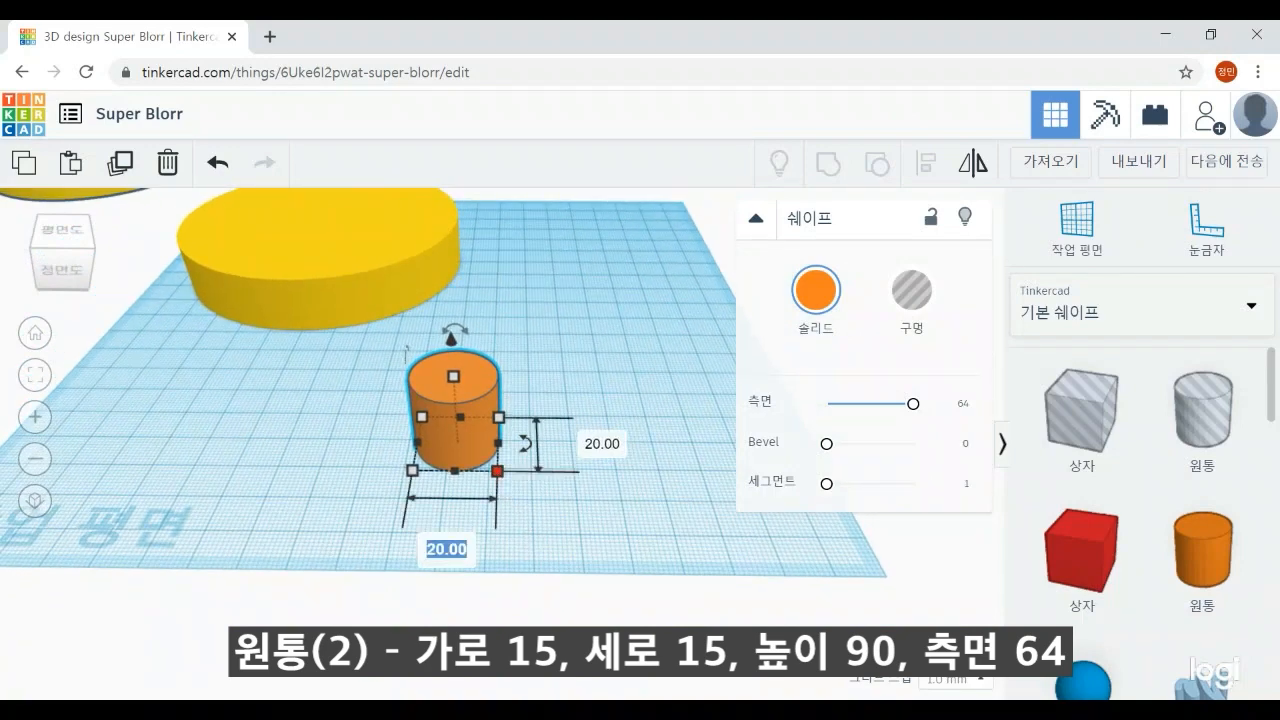
{"action": "key", "text": "Return"}
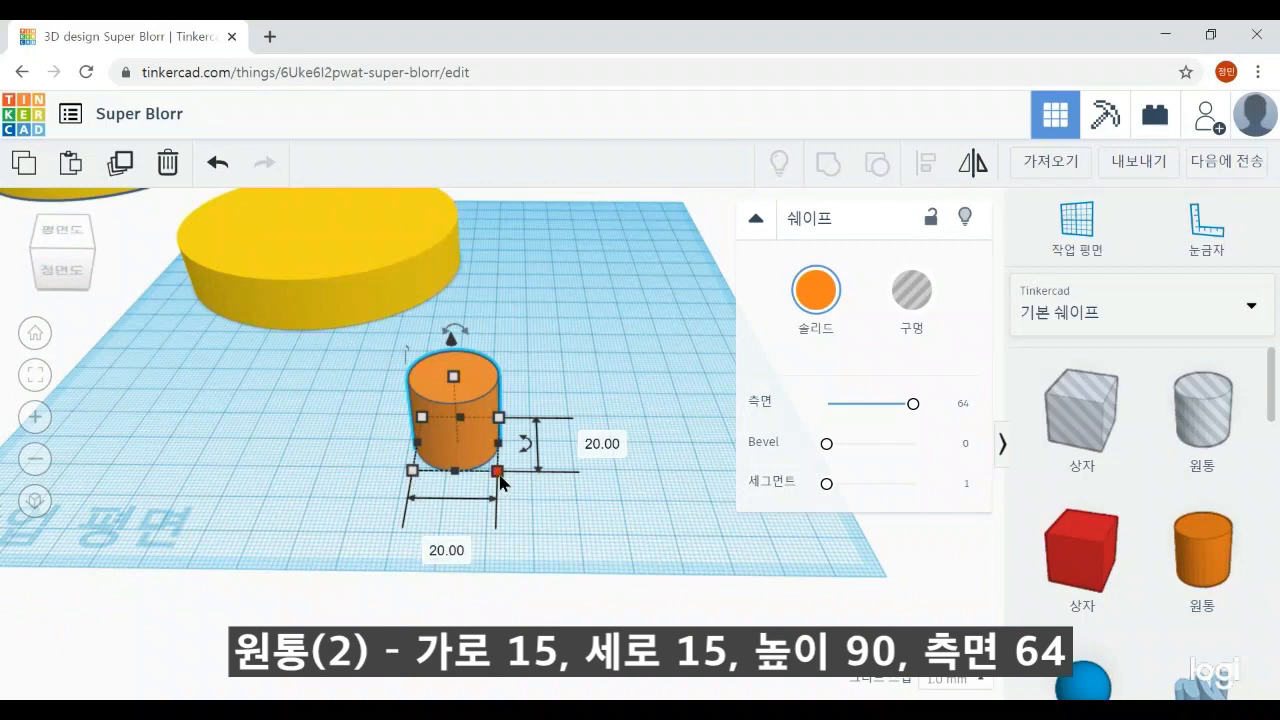
{"action": "left_click", "coordinate": [446, 549]}
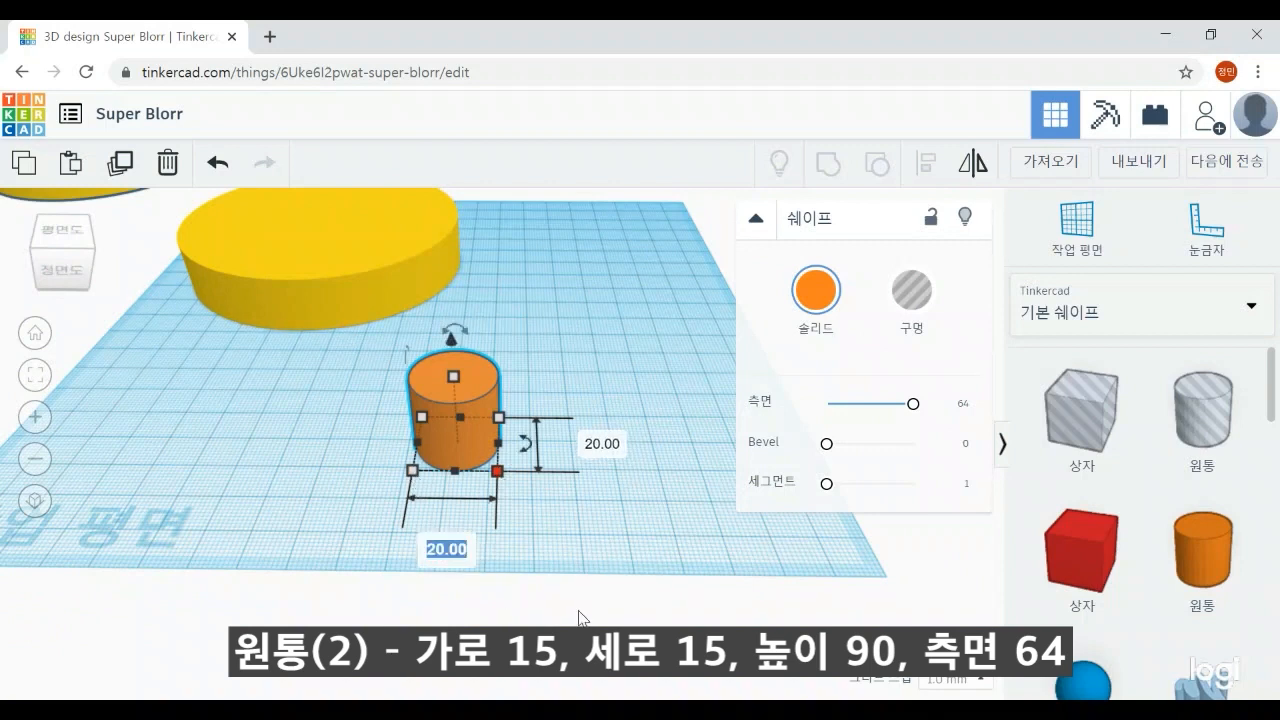
{"action": "type", "text": "15"}
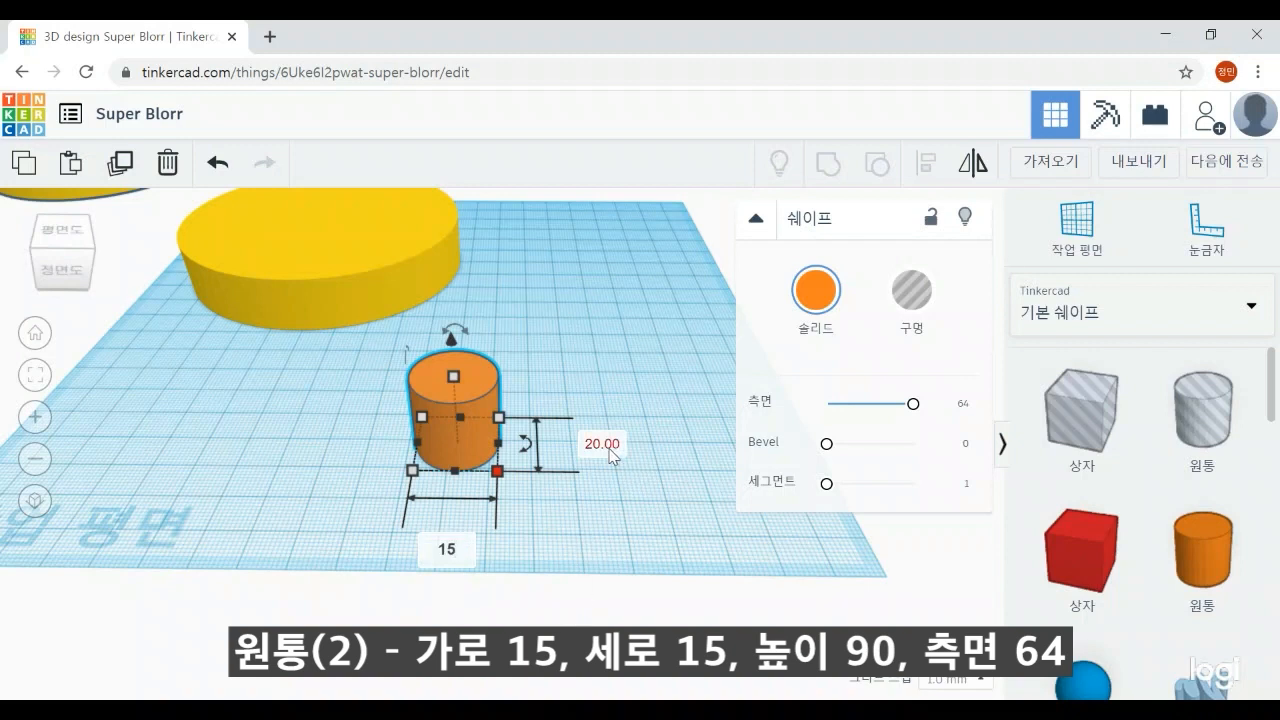
{"action": "left_click", "coordinate": [608, 448]}
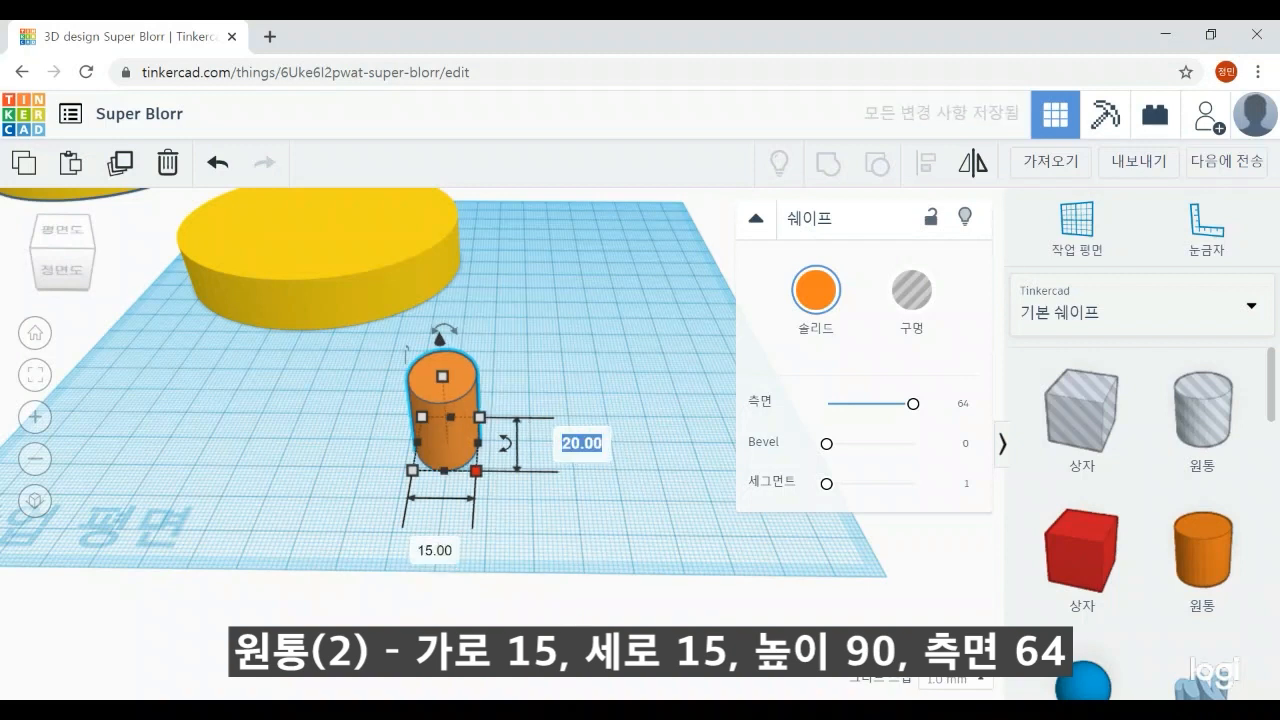
{"action": "type", "text": "15"}
{"action": "key", "text": "Return"}
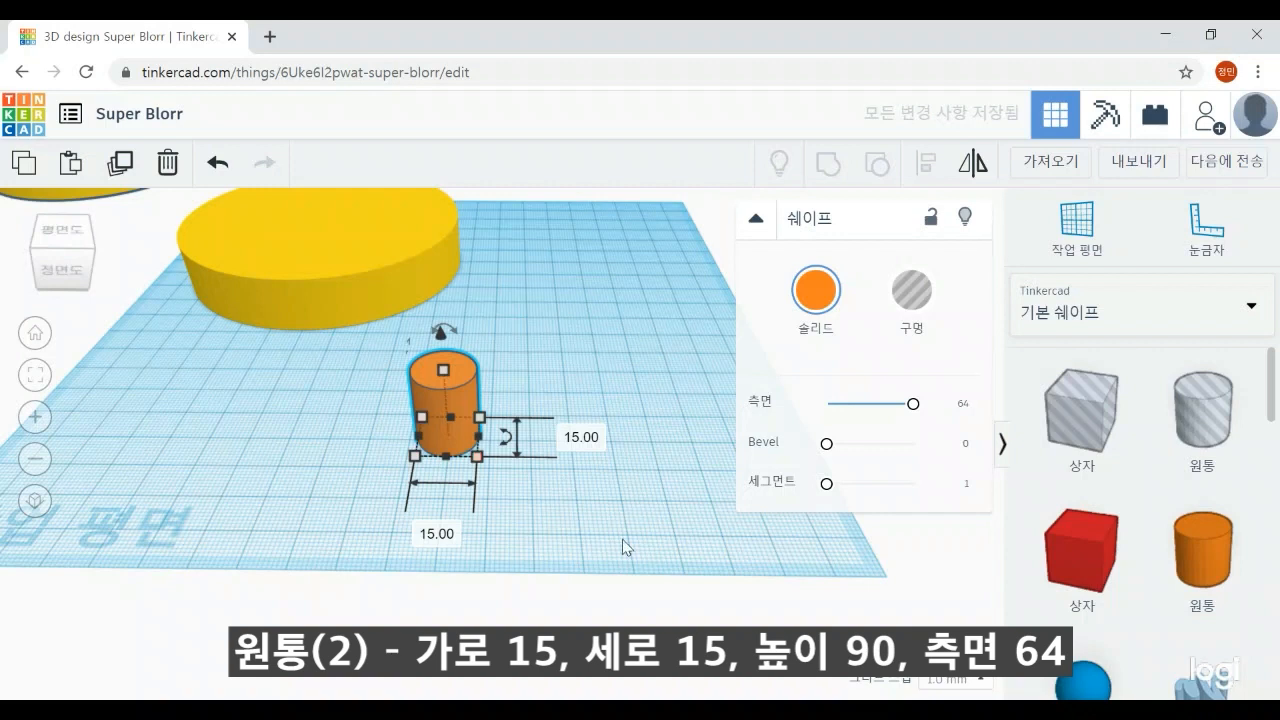
Set the height of the 15 mm wide cylinder to 90 mm
{"action": "mouse_move", "coordinate": [444, 374]}
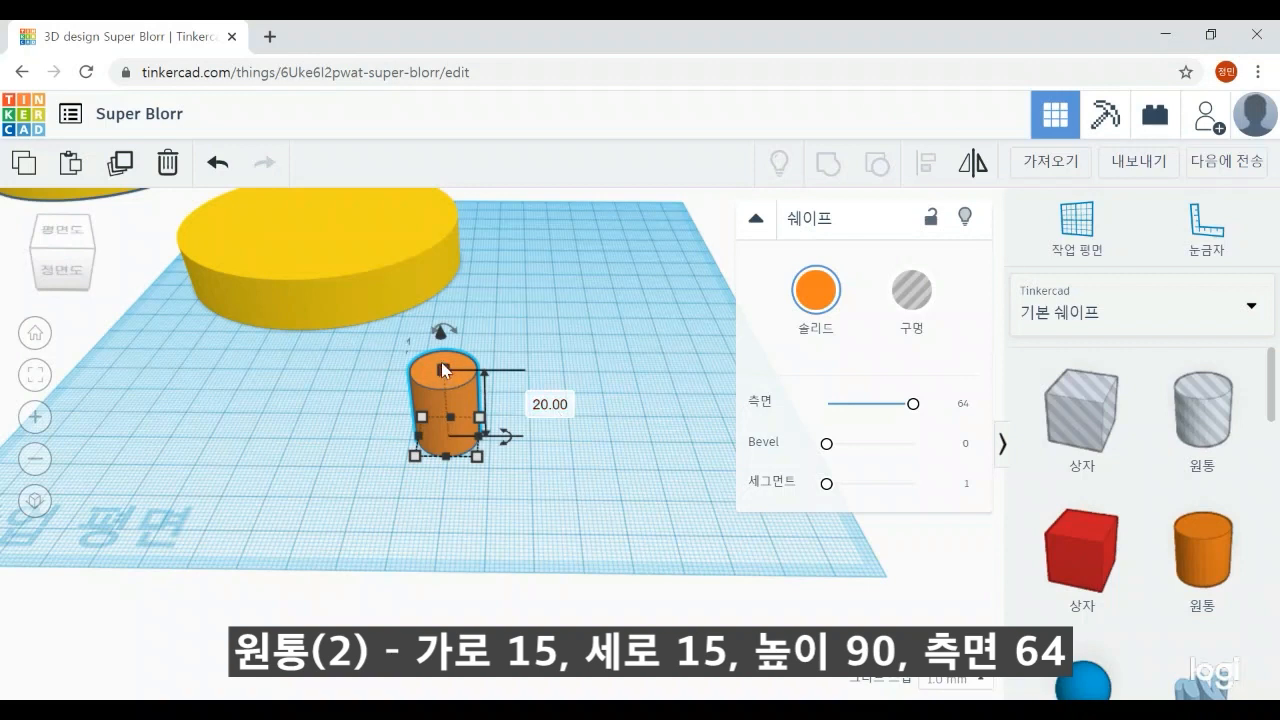
{"action": "left_click", "coordinate": [550, 404]}
{"action": "key", "text": "Return"}
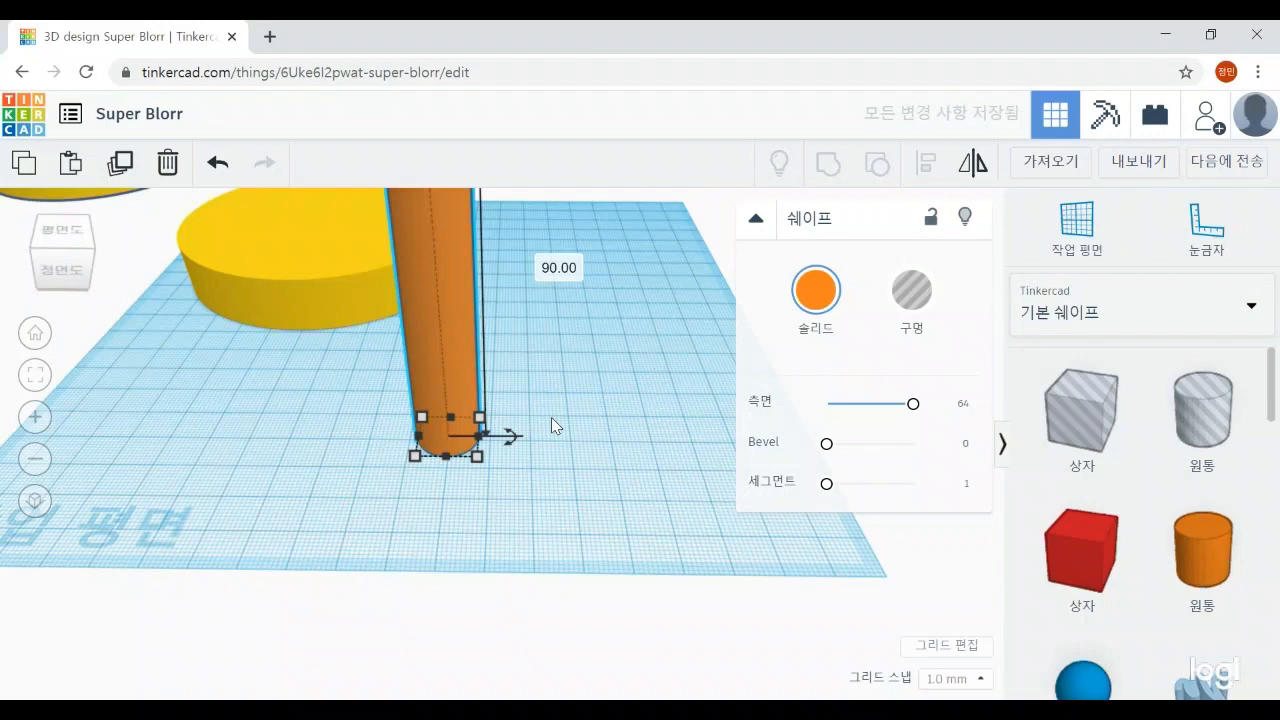
Color the tall cylinder light blue to match the center post of the finished carousel
{"action": "scroll", "coordinate": [562, 421], "scroll_direction": "down", "scroll_amount": 1}
{"action": "scroll", "coordinate": [562, 421], "scroll_direction": "down", "scroll_amount": 5}
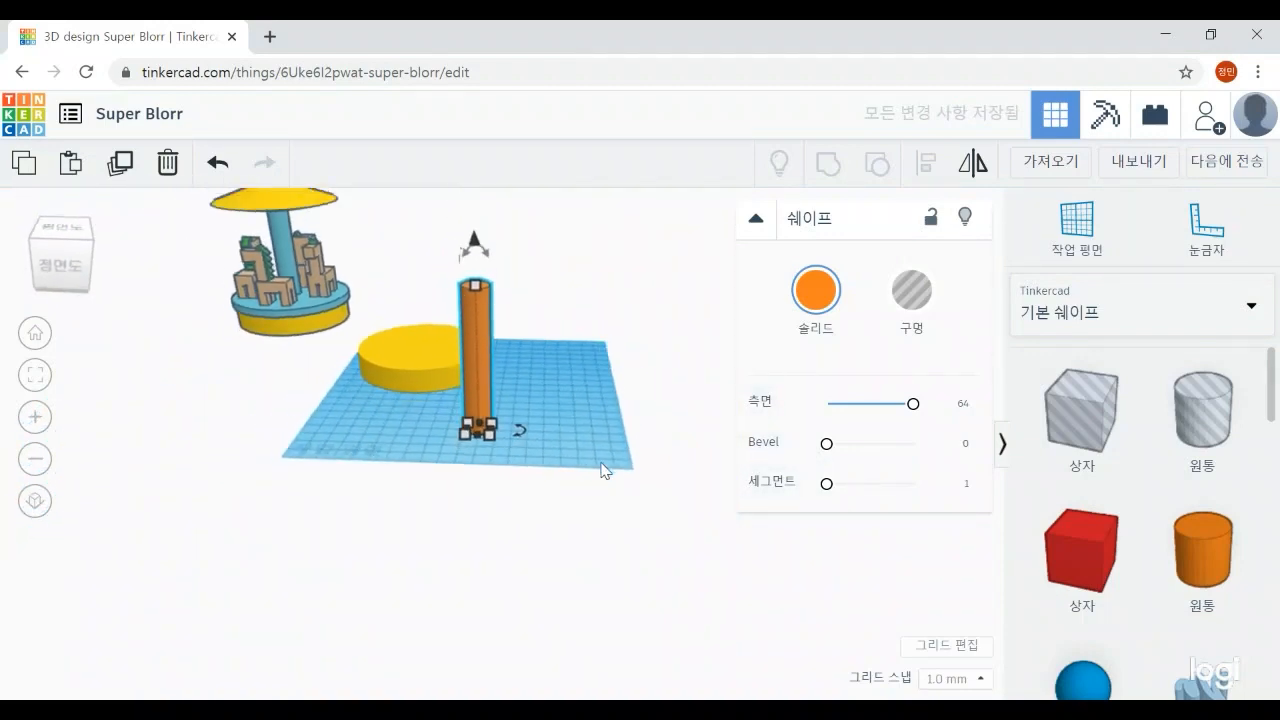
{"action": "left_click", "coordinate": [830, 318]}
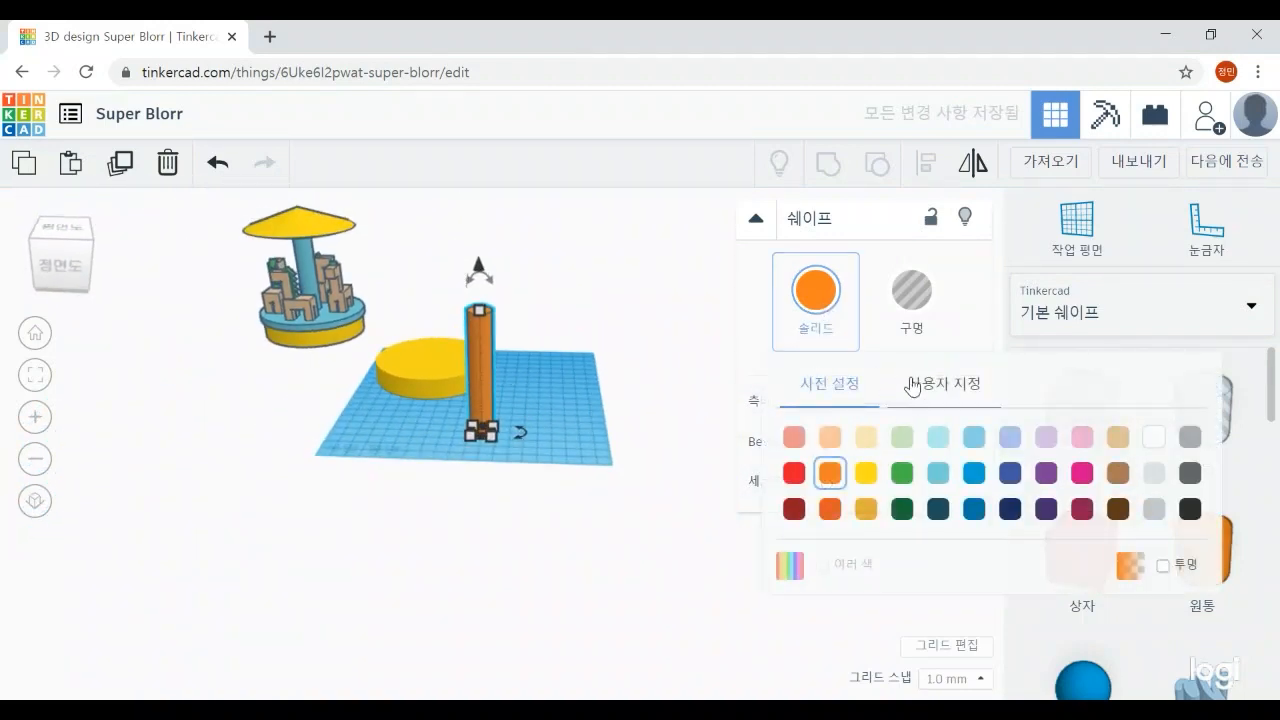
{"action": "left_click", "coordinate": [938, 472]}
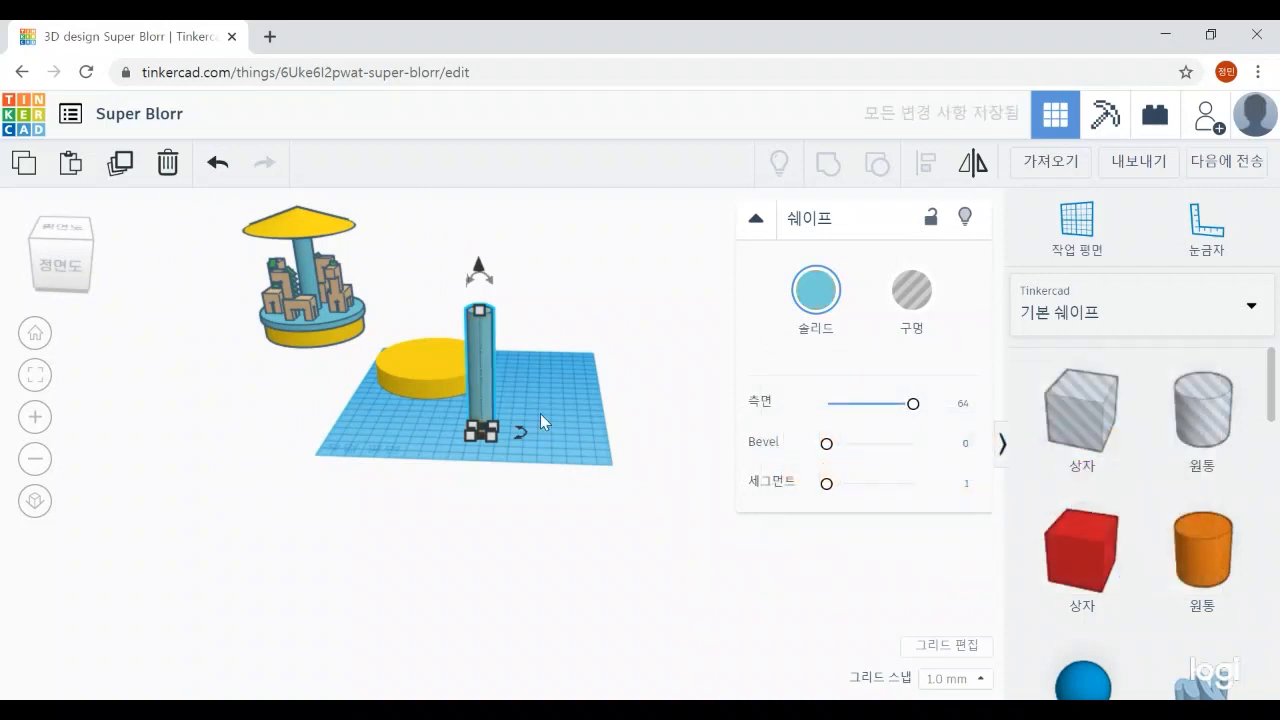
{"action": "left_click", "coordinate": [566, 350]}
{"action": "scroll", "coordinate": [572, 349], "scroll_direction": "up", "scroll_amount": 2}
{"action": "right_click_drag", "start_coordinate": [572, 349], "coordinate": [572, 397]}
{"action": "scroll", "coordinate": [586, 419], "scroll_direction": "up", "scroll_amount": 3}
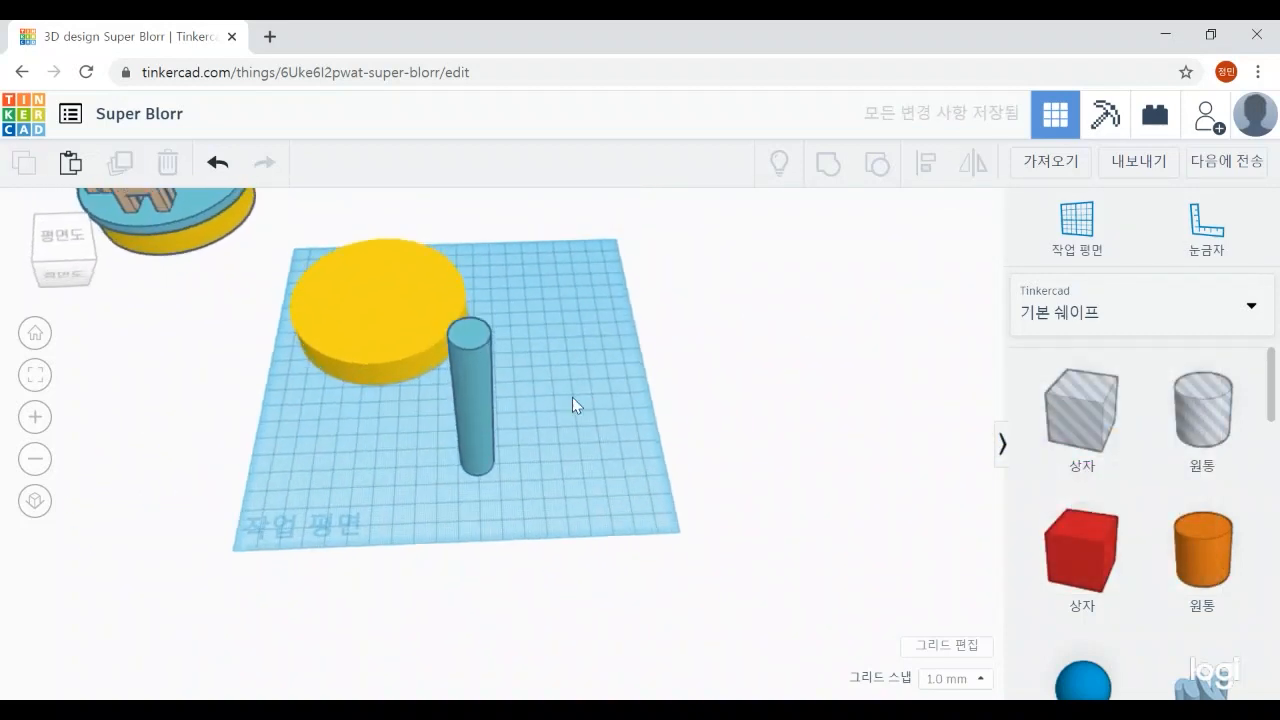
Set a temporary workplane on the top face of the yellow disc and drop the blue post to that level
{"action": "left_click", "coordinate": [474, 414]}
{"action": "right_click_drag", "start_coordinate": [560, 447], "coordinate": [443, 425]}
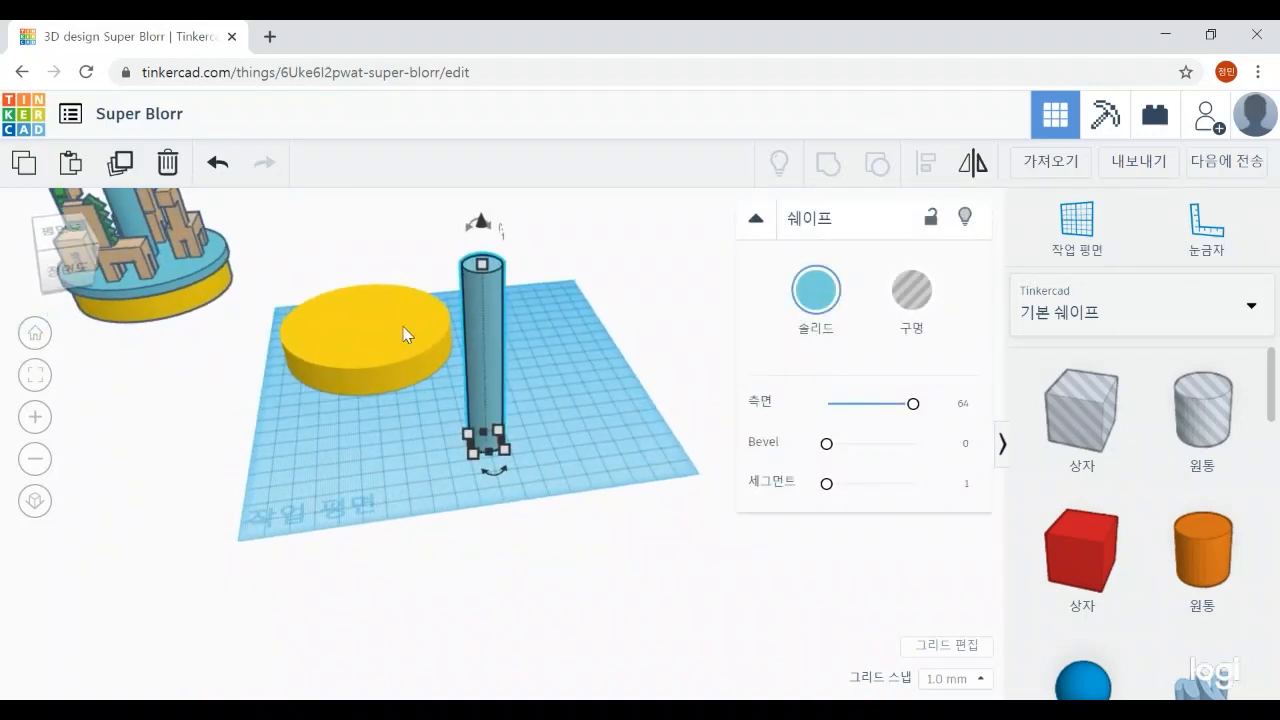
{"action": "scroll", "coordinate": [575, 405], "scroll_direction": "down", "scroll_amount": 4}
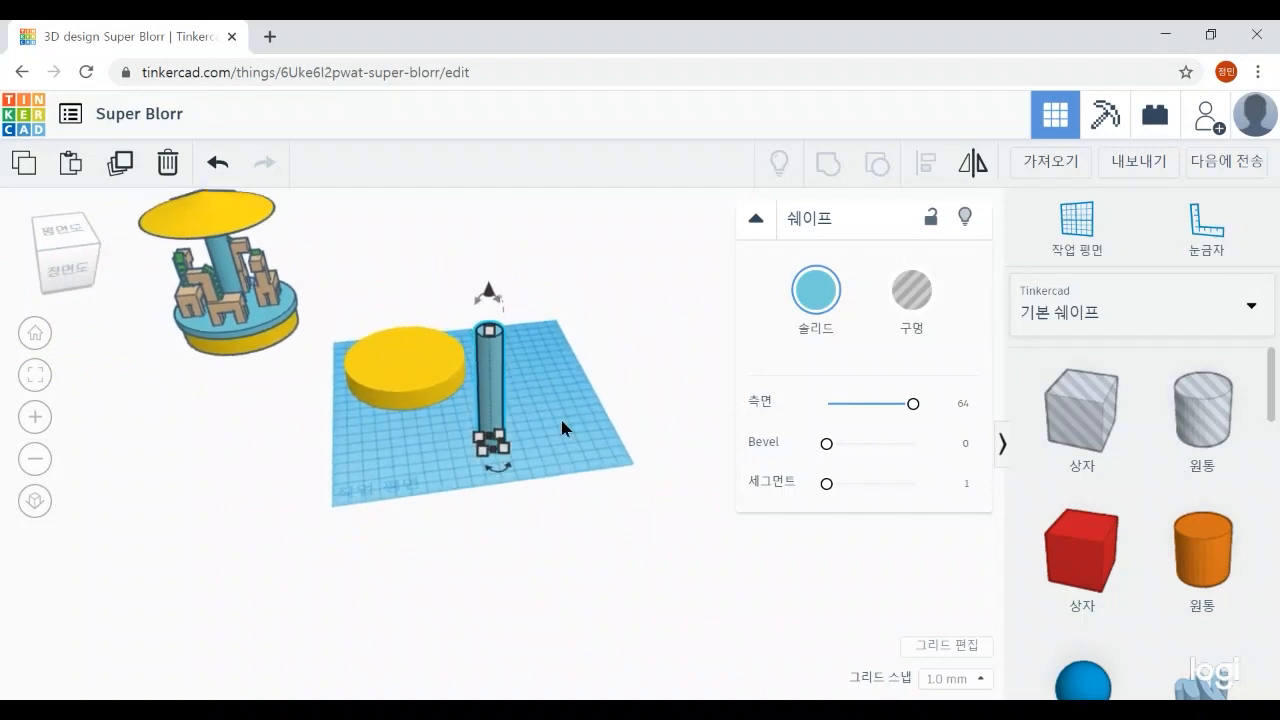
{"action": "right_click_drag", "start_coordinate": [560, 418], "coordinate": [629, 586]}
{"action": "scroll", "coordinate": [650, 590], "scroll_direction": "up", "scroll_amount": 6}
{"action": "scroll", "coordinate": [669, 593], "scroll_direction": "down", "scroll_amount": 6}
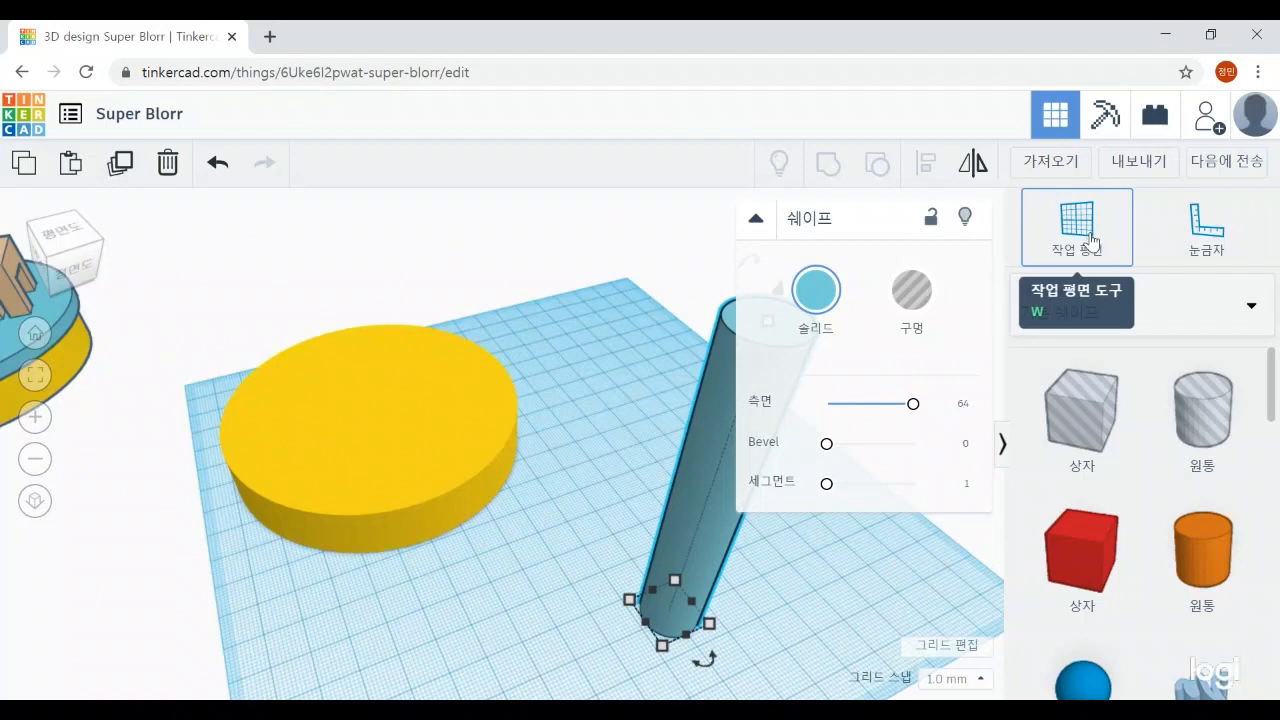
{"action": "left_click", "coordinate": [1093, 241]}
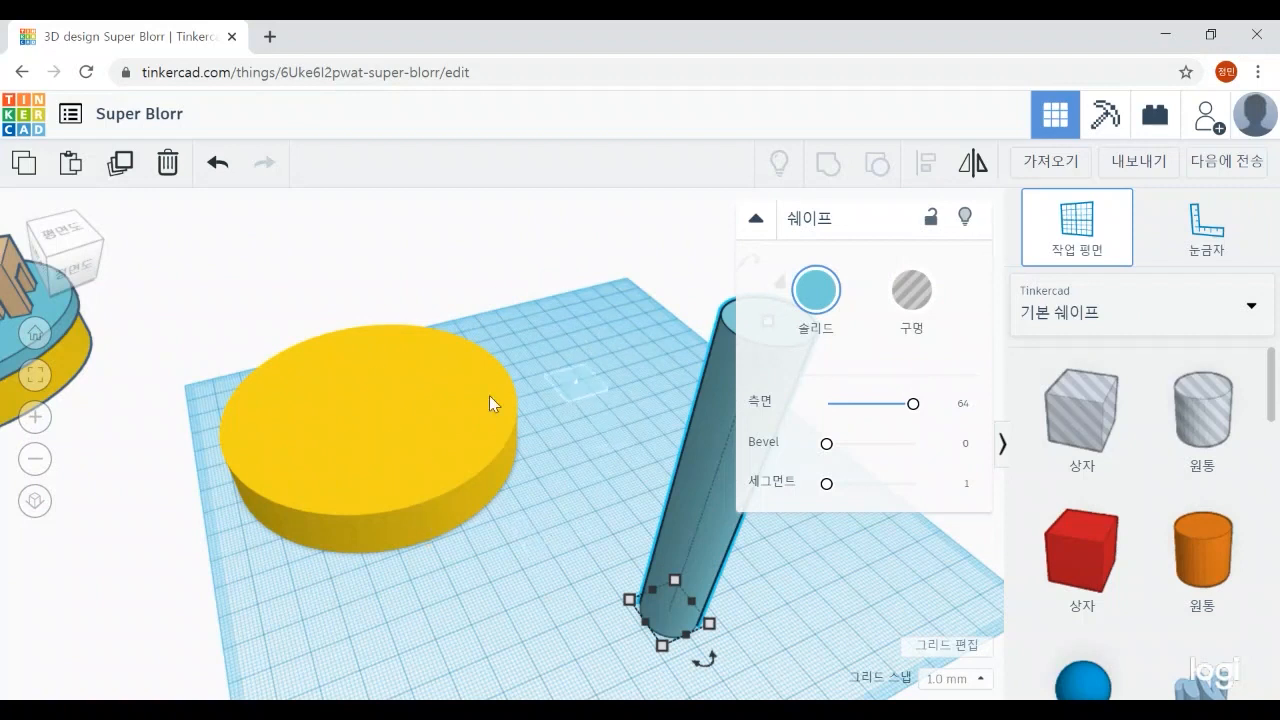
{"action": "left_click", "coordinate": [375, 425]}
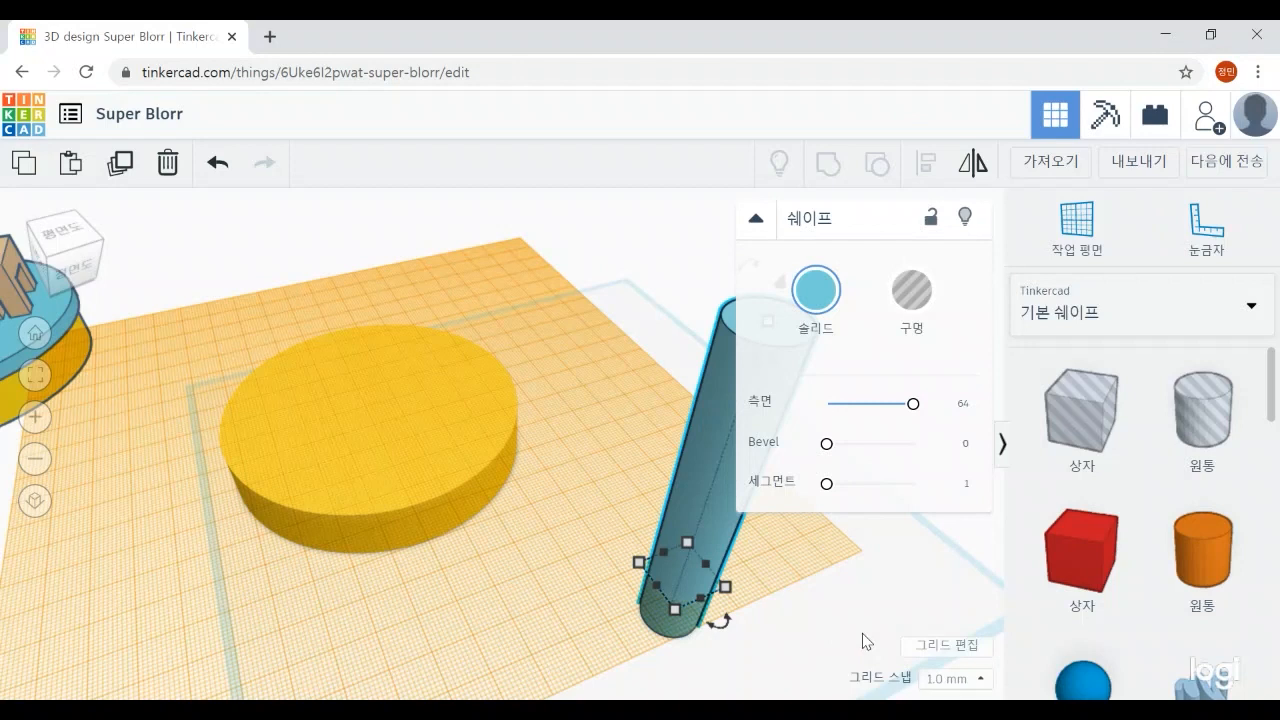
{"action": "key", "text": "d"}
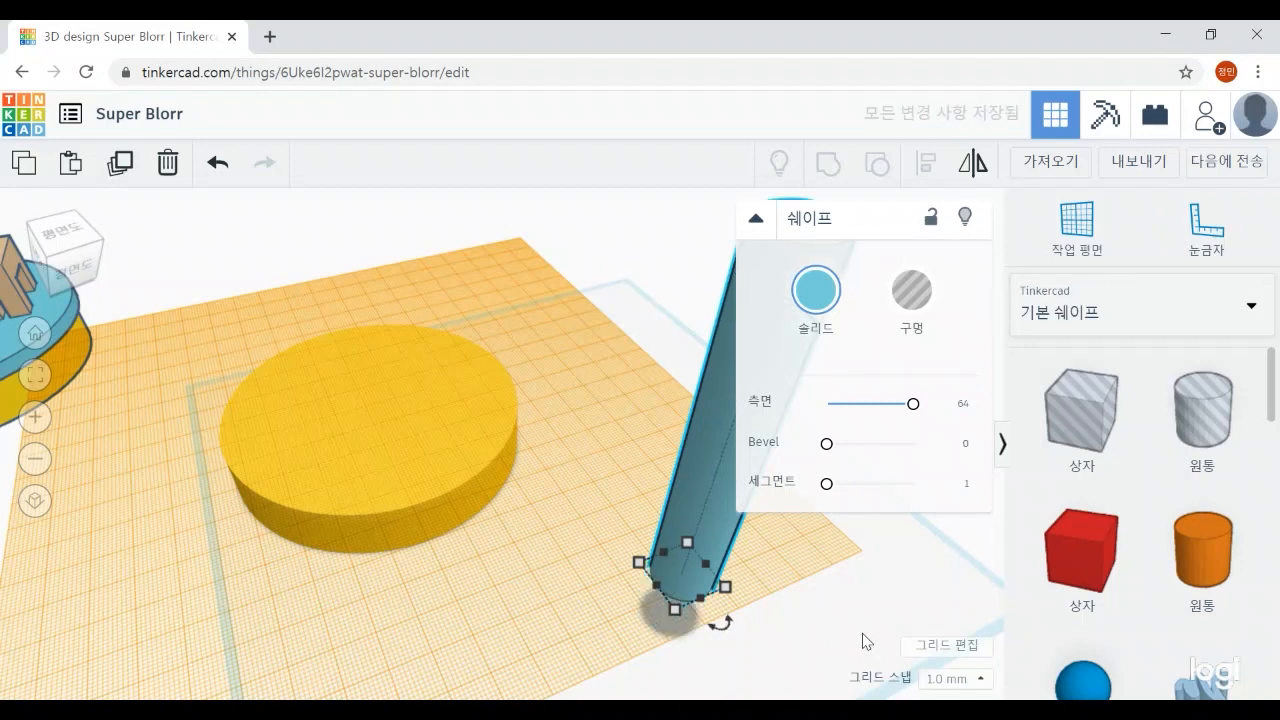
Return the workplane to the default base grid
{"action": "scroll", "coordinate": [911, 518], "scroll_direction": "down", "scroll_amount": 4}
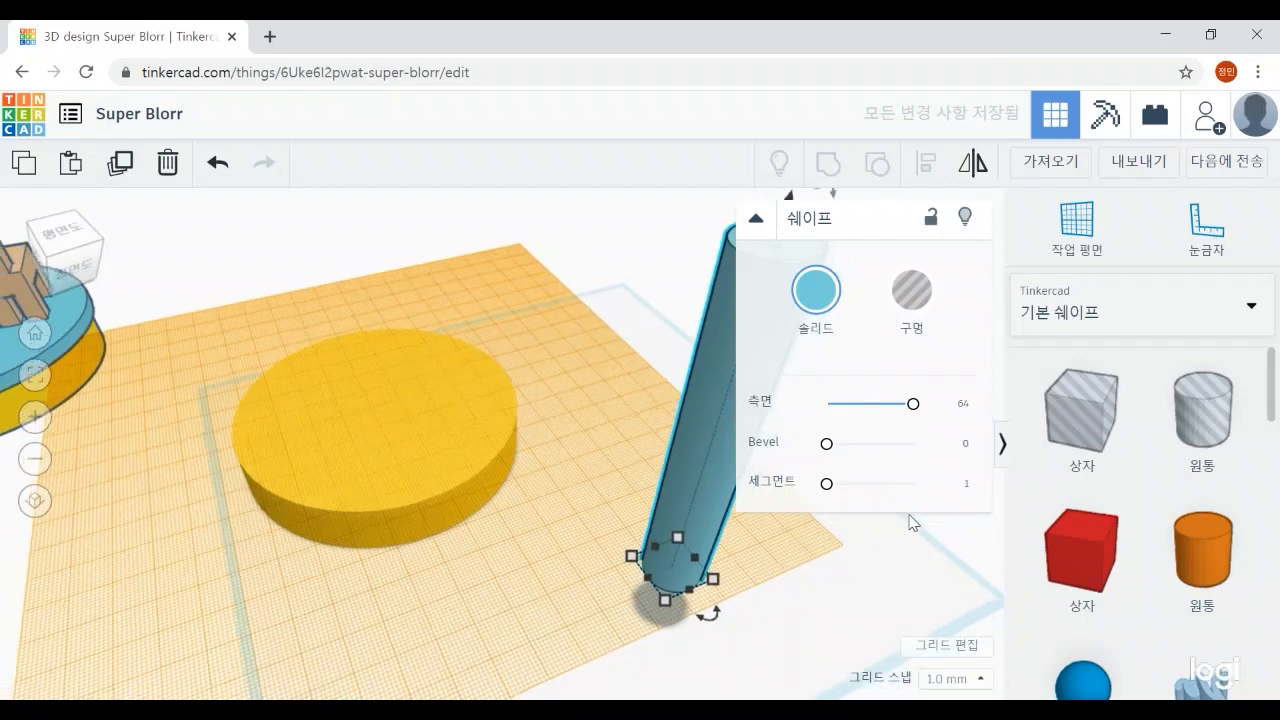
{"action": "mouse_move", "coordinate": [709, 601]}
{"action": "right_mouse_down"}
{"action": "mouse_move", "coordinate": [678, 606]}
{"action": "mouse_move", "coordinate": [692, 606]}
{"action": "right_mouse_up"}
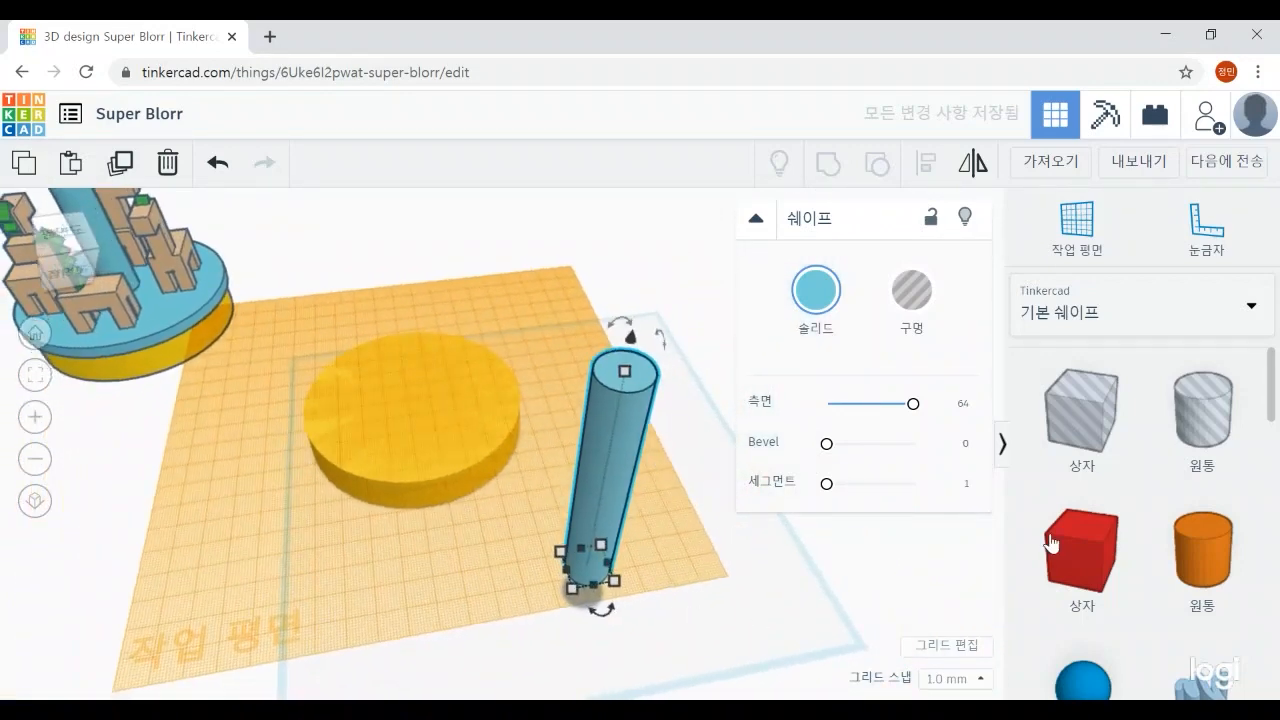
{"action": "left_click", "coordinate": [1062, 243]}
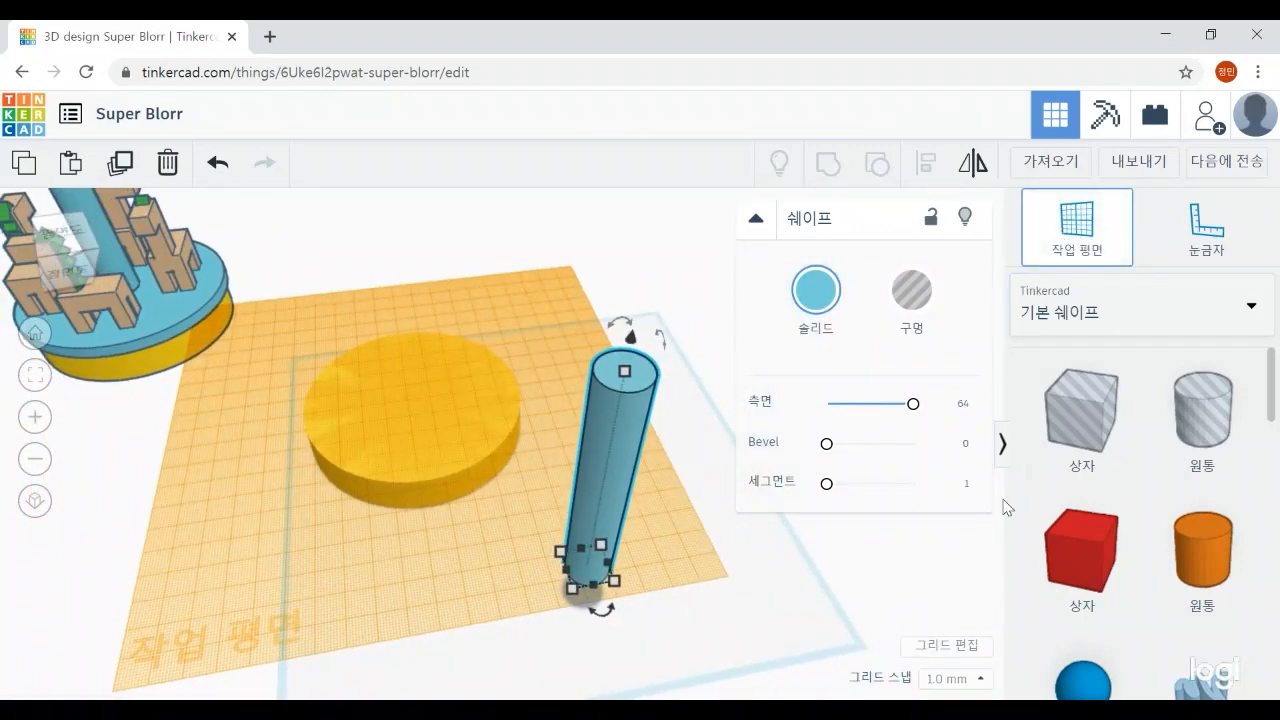
{"action": "left_click", "coordinate": [367, 617]}
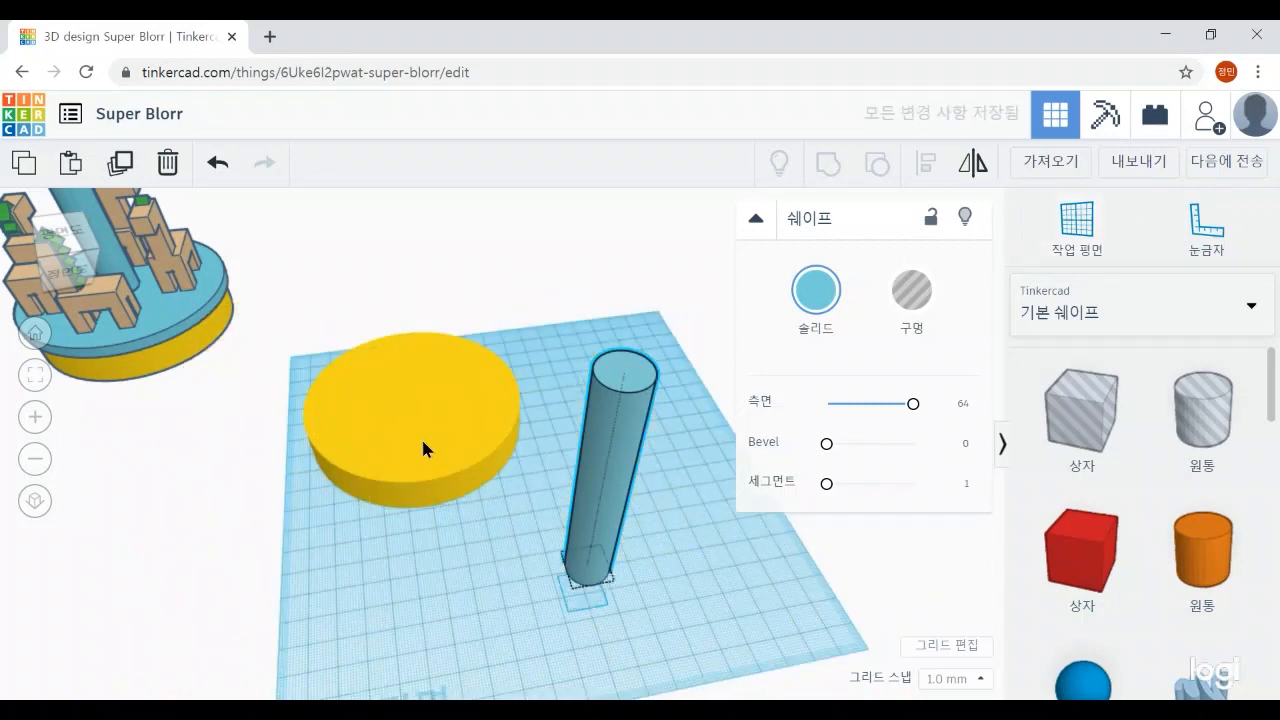
Move the yellow disc forward beneath the raised blue post
{"action": "left_click_drag", "start_coordinate": [422, 448], "coordinate": [567, 542]}
{"action": "left_click_drag", "start_coordinate": [371, 251], "coordinate": [797, 629]}
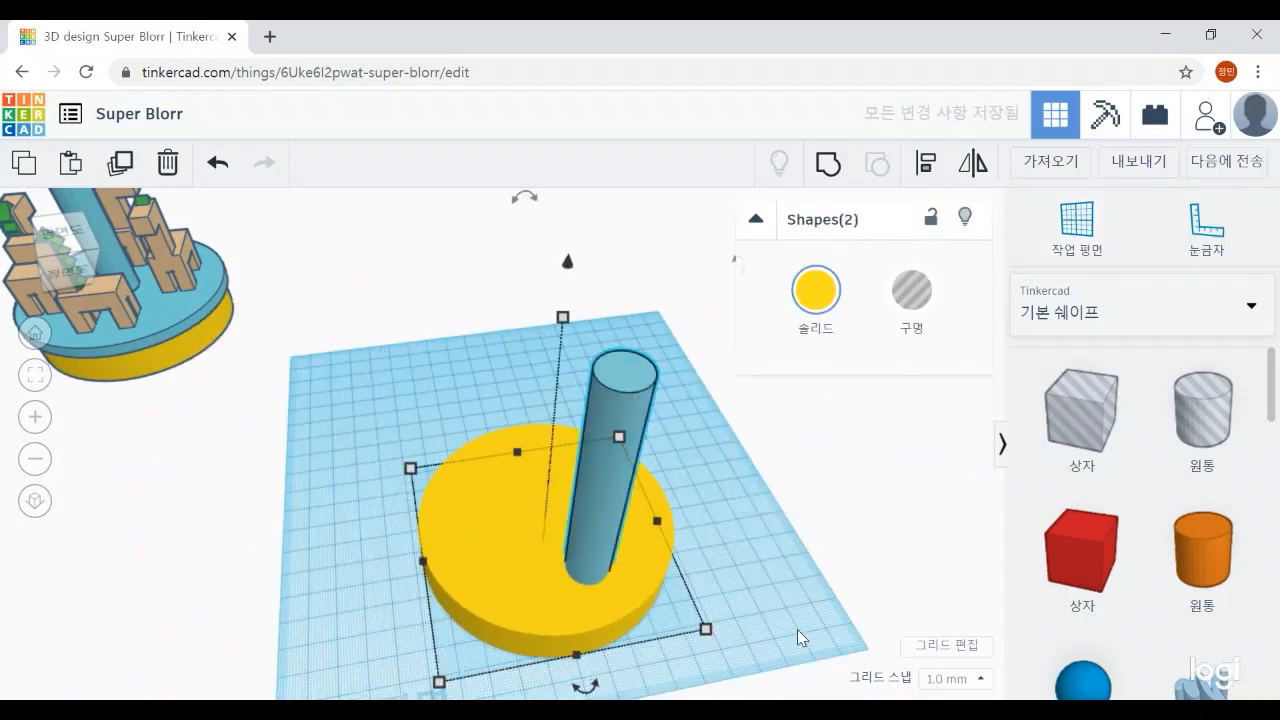
{"action": "right_click_drag", "start_coordinate": [797, 629], "coordinate": [751, 630]}
{"action": "left_click", "coordinate": [751, 630]}
{"action": "left_click", "coordinate": [530, 571]}
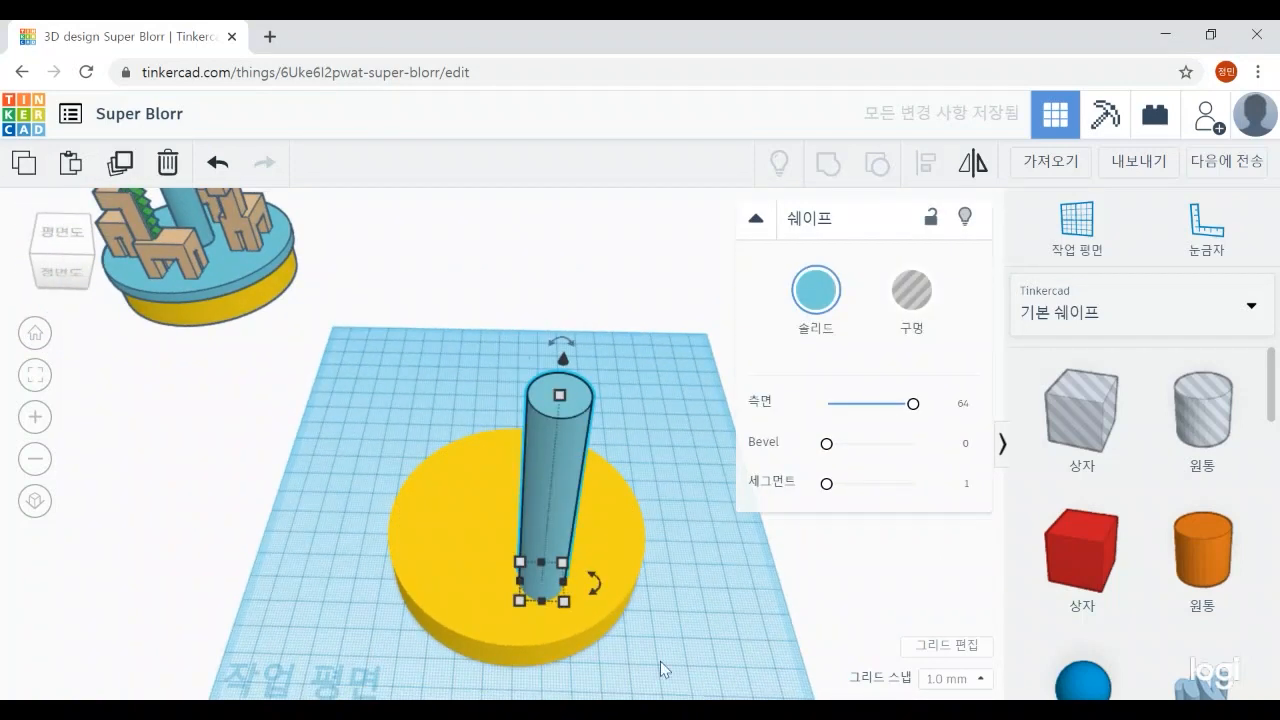
{"action": "left_click", "coordinate": [410, 558]}
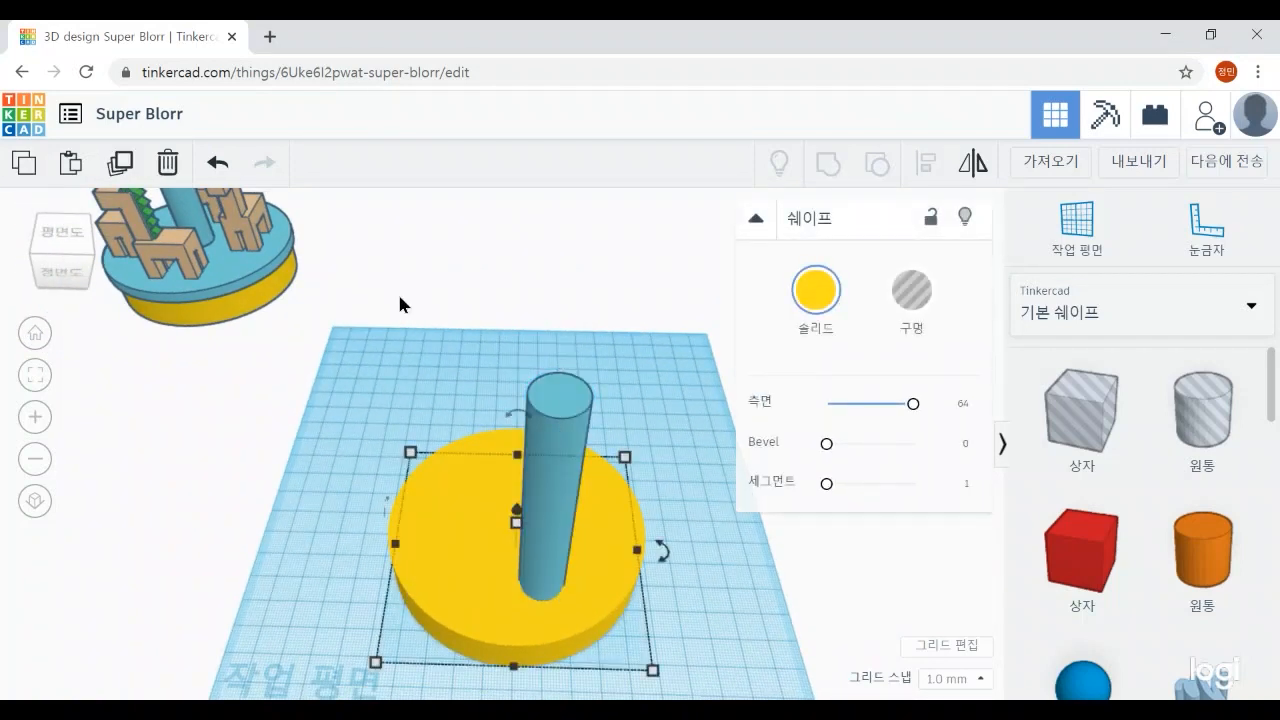
Align the disc and the post so they are centered on each other in both horizontal directions
{"action": "left_click_drag", "start_coordinate": [400, 297], "coordinate": [686, 698]}
{"action": "right_click_drag", "start_coordinate": [733, 688], "coordinate": [737, 656]}
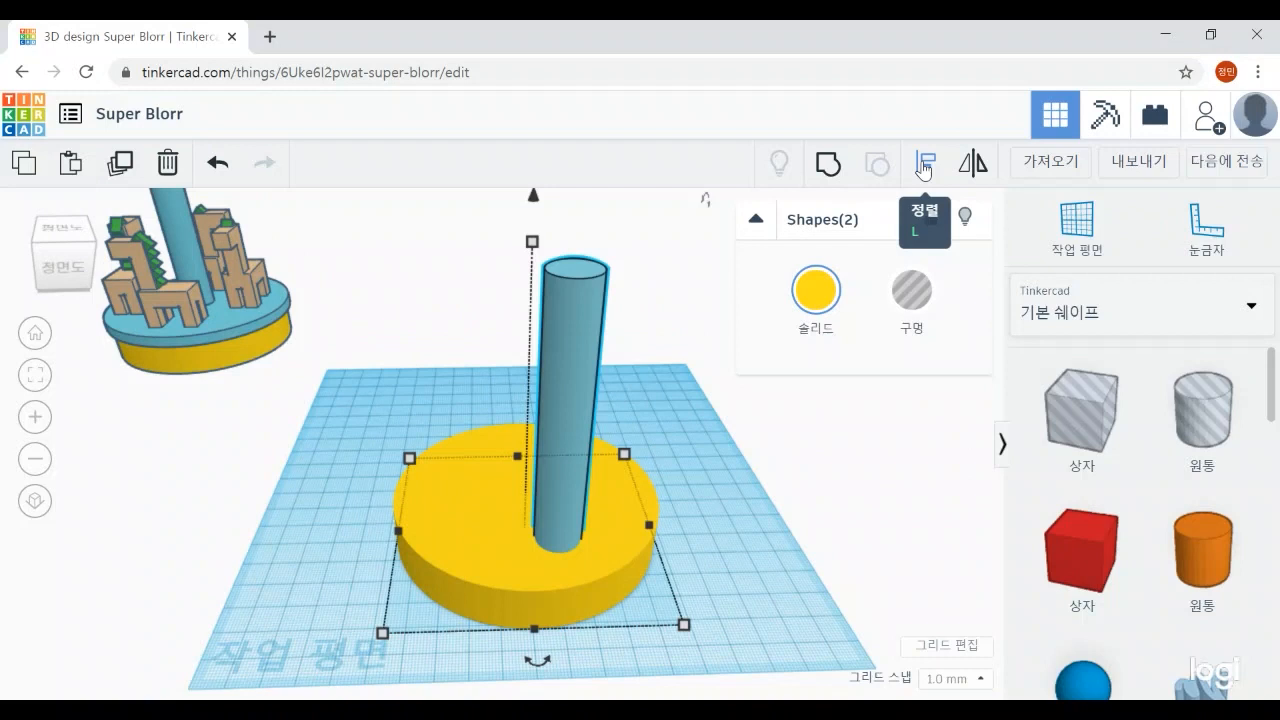
{"action": "left_click", "coordinate": [923, 170]}
{"action": "scroll", "coordinate": [851, 386], "scroll_direction": "down", "scroll_amount": 5}
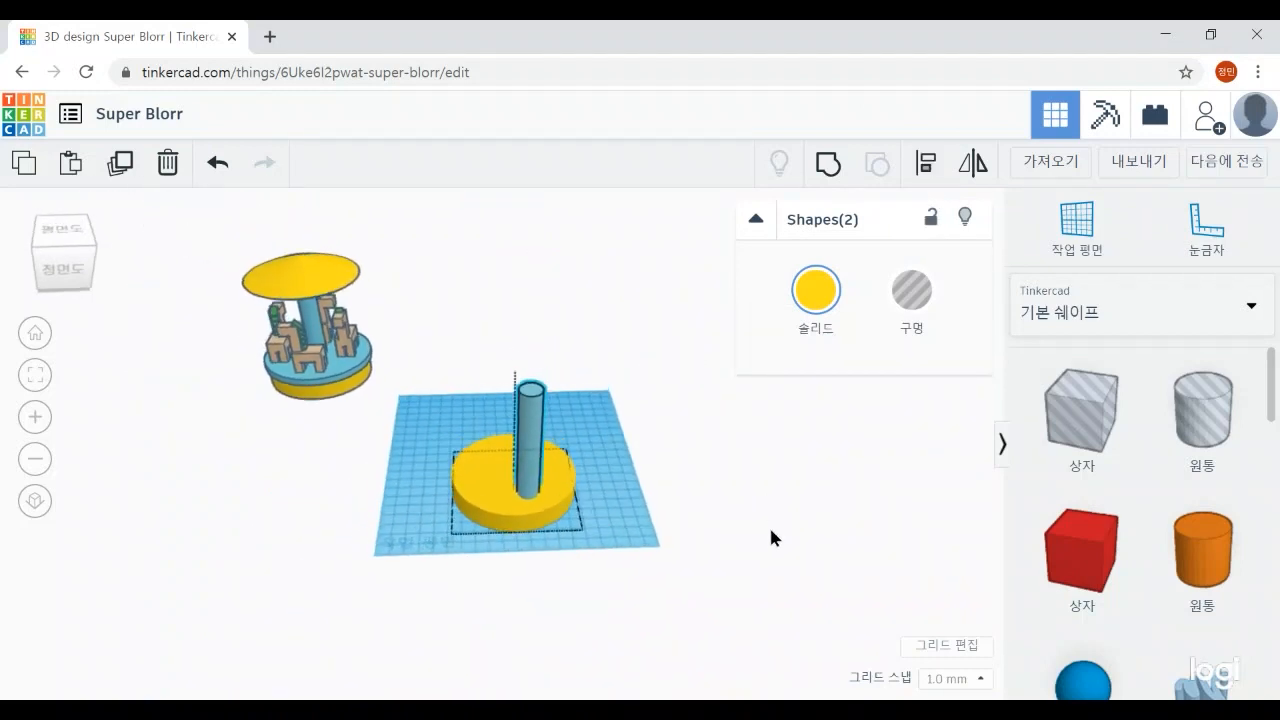
{"action": "right_click_drag", "start_coordinate": [771, 531], "coordinate": [763, 570]}
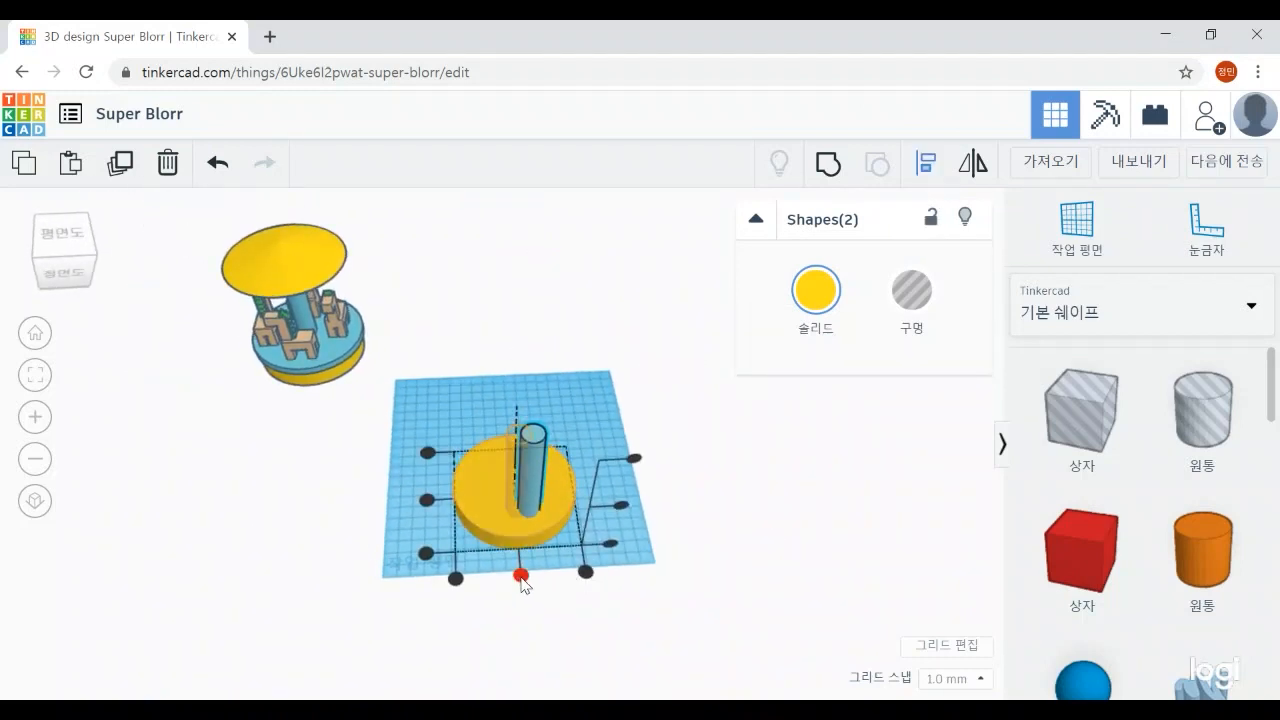
{"action": "left_click", "coordinate": [520, 577]}
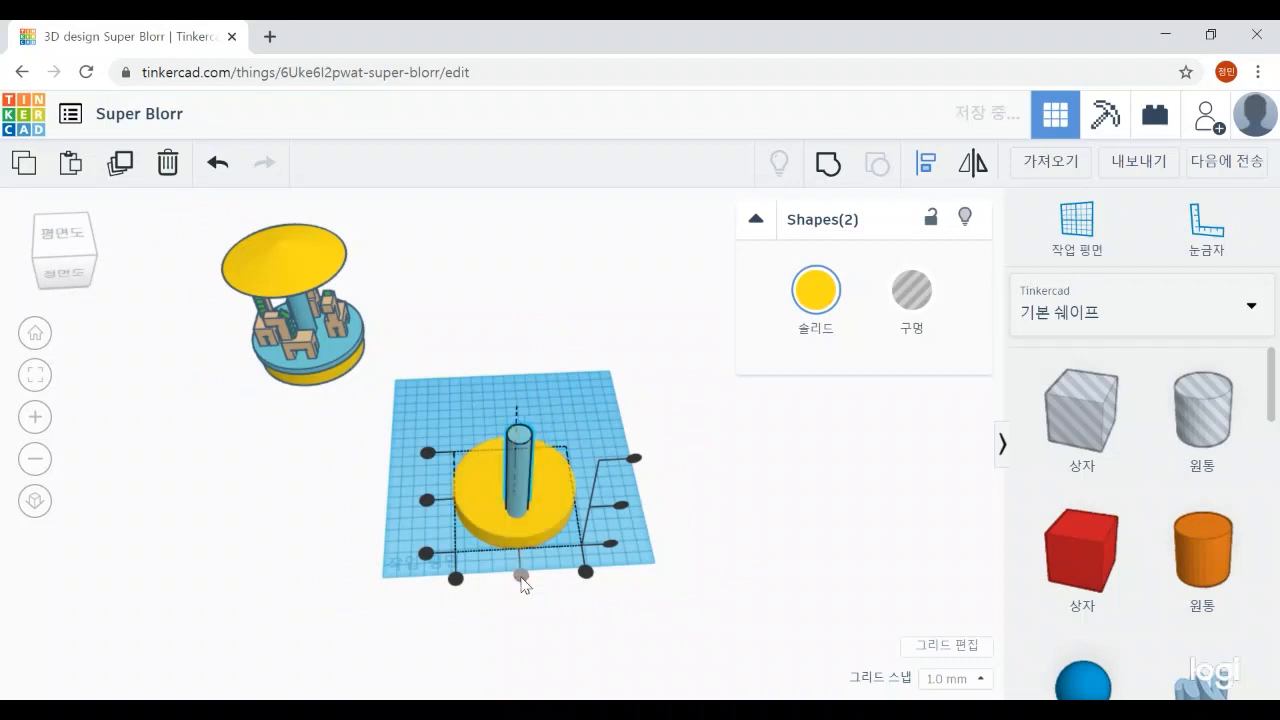
{"action": "left_click", "coordinate": [427, 502]}
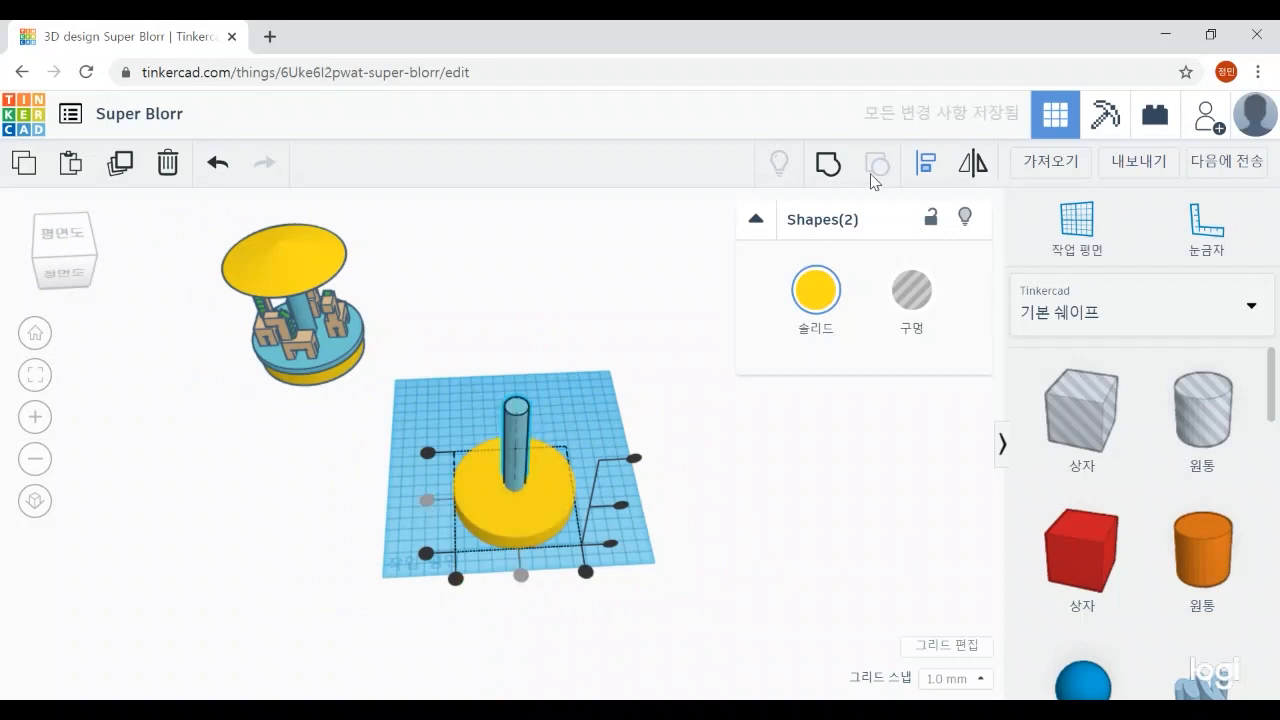
Group the disc and the post into one shape and enable multicolor so the parts keep their own colors
{"action": "left_click", "coordinate": [829, 165]}
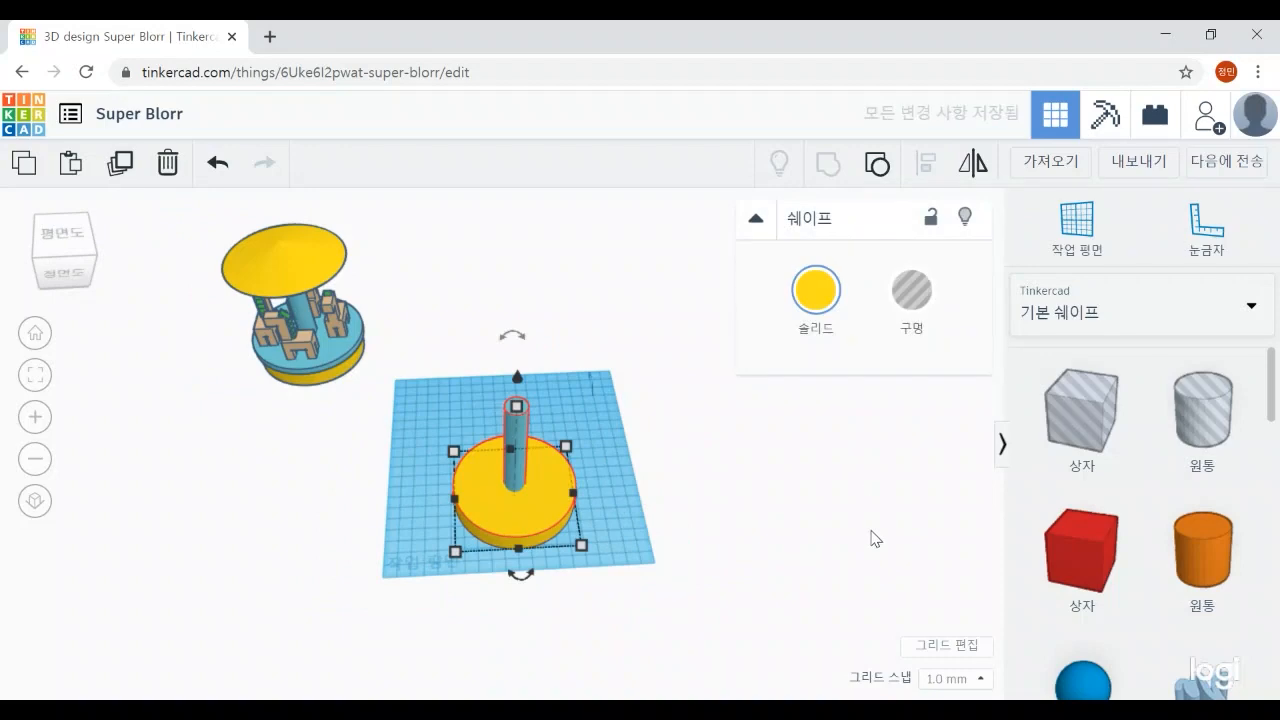
{"action": "scroll", "coordinate": [640, 541], "scroll_direction": "up", "scroll_amount": 5}
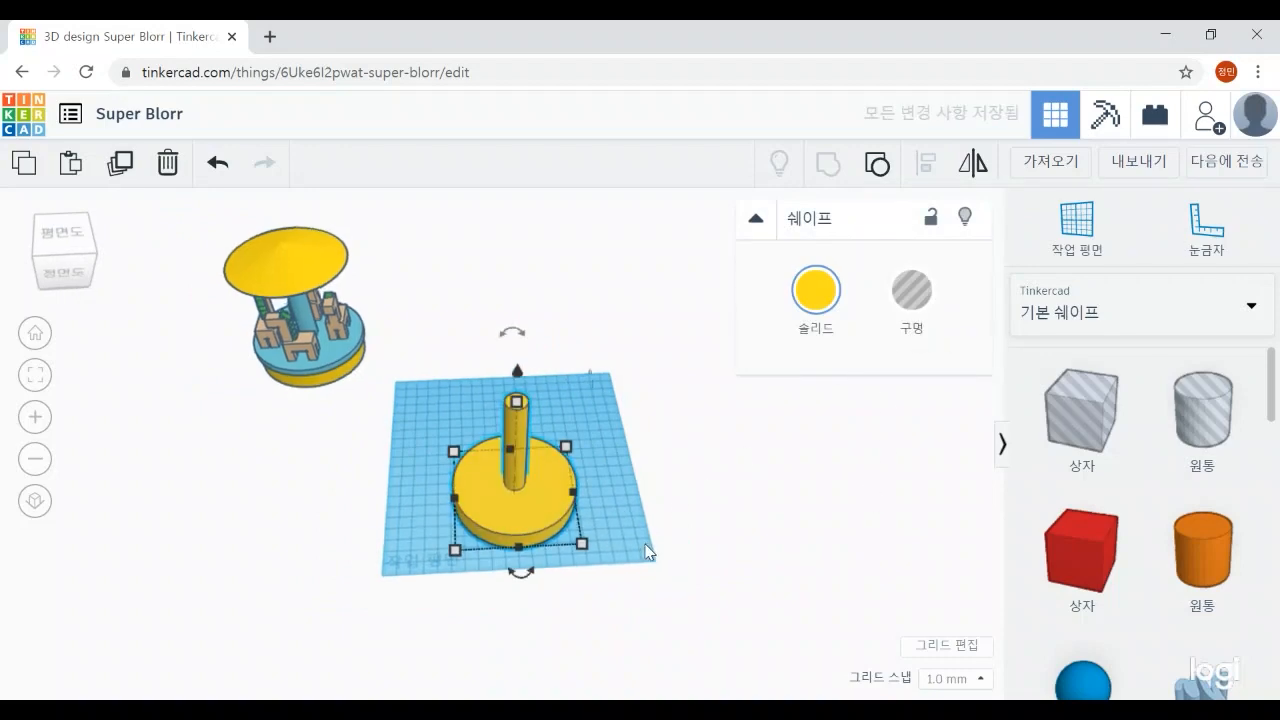
{"action": "mouse_move", "coordinate": [675, 543]}
{"action": "right_mouse_down"}
{"action": "mouse_move", "coordinate": [650, 540]}
{"action": "mouse_move", "coordinate": [690, 525]}
{"action": "right_mouse_up"}
{"action": "left_click", "coordinate": [815, 295]}
{"action": "left_click", "coordinate": [823, 565]}
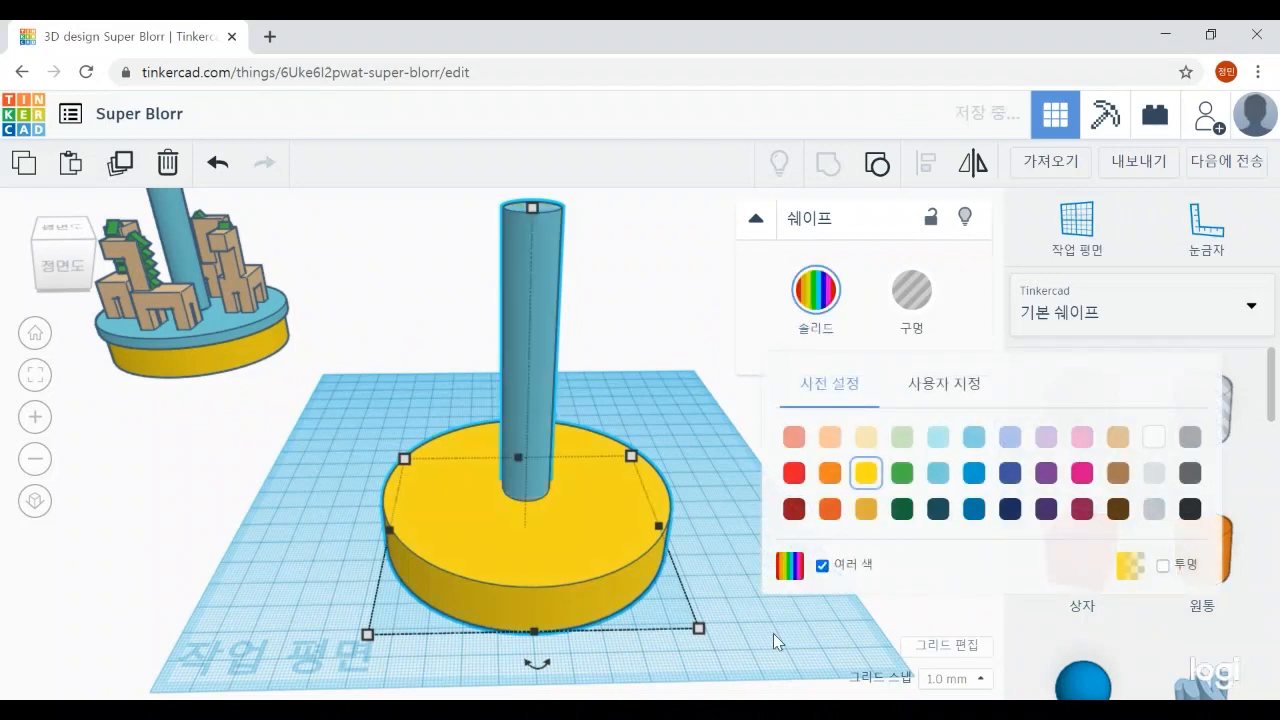
{"action": "left_click", "coordinate": [771, 634]}
{"action": "scroll", "coordinate": [770, 636], "scroll_direction": "down", "scroll_amount": 3}
{"action": "scroll", "coordinate": [750, 615], "scroll_direction": "down", "scroll_amount": 2}
{"action": "right_click_drag", "start_coordinate": [731, 600], "coordinate": [735, 565]}
{"action": "scroll", "coordinate": [514, 495], "scroll_direction": "up", "scroll_amount": 3}
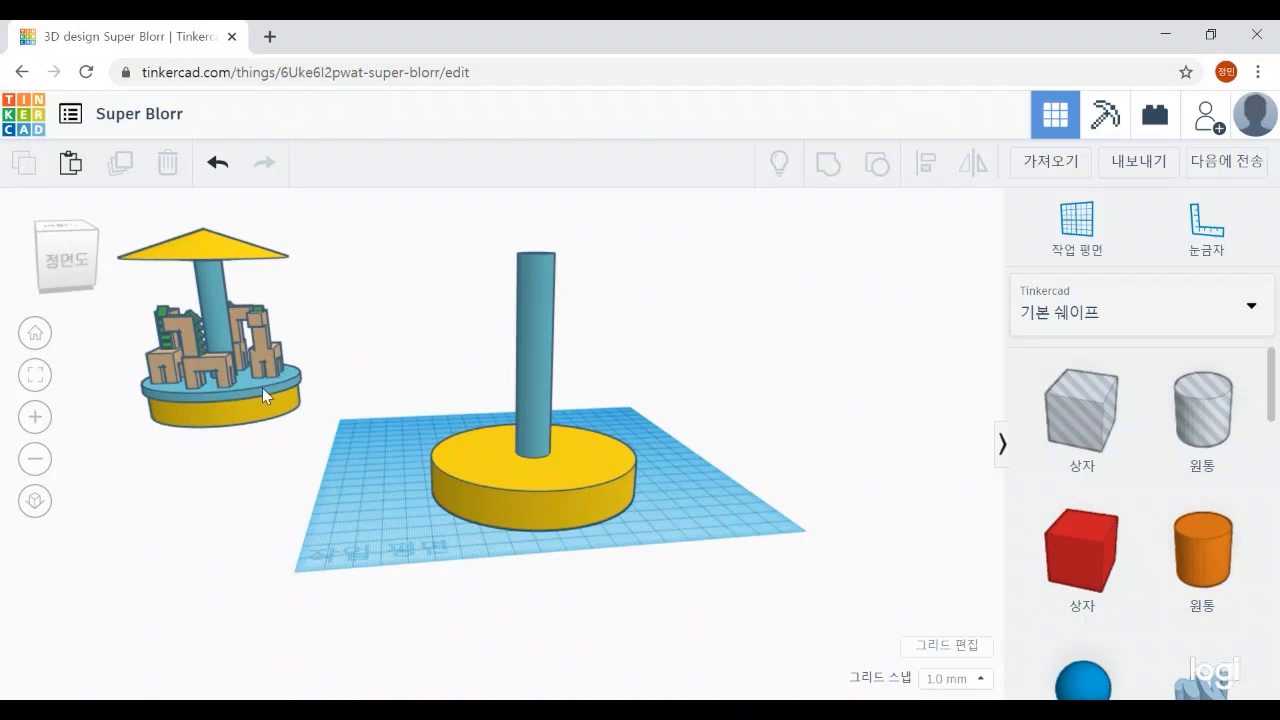
Move the grouped yellow base and post toward the back left corner of the workplane
{"action": "right_click_drag", "start_coordinate": [781, 562], "coordinate": [594, 563]}
{"action": "left_click_drag", "start_coordinate": [594, 563], "coordinate": [432, 422]}
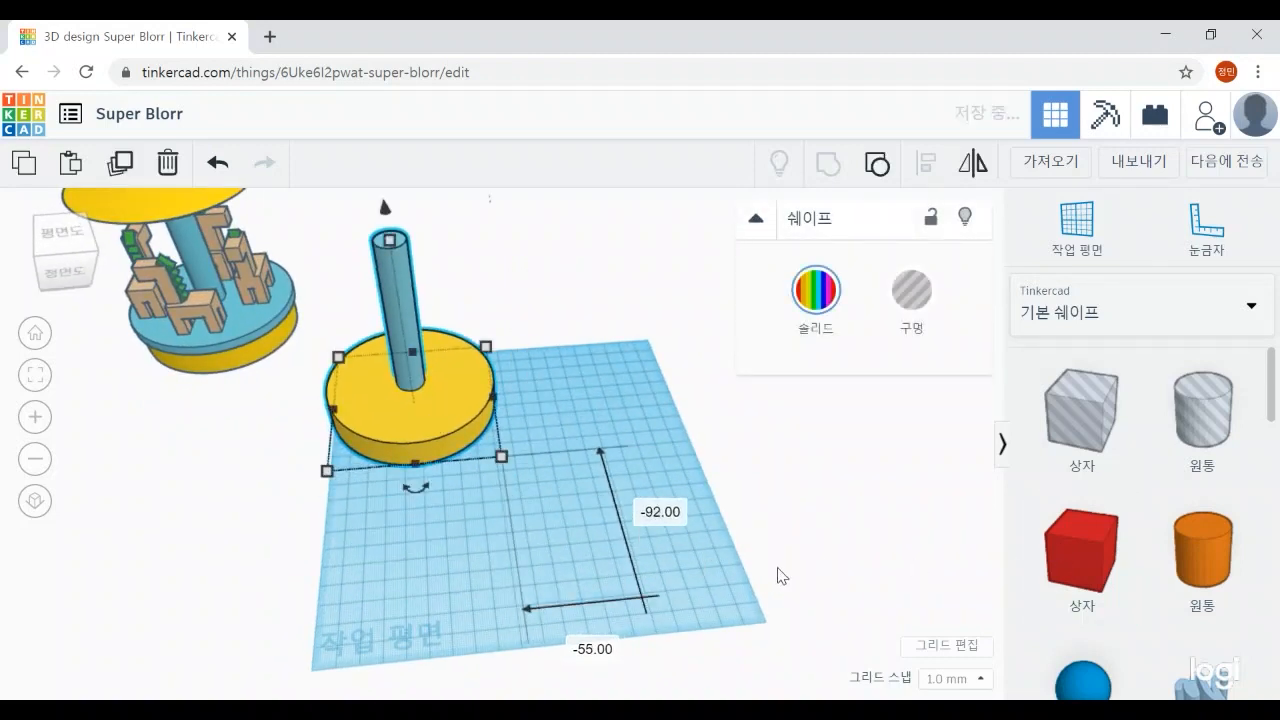
Place a solid cylinder in front of the yellow base and set its sides to 64
{"action": "right_click_drag", "start_coordinate": [777, 568], "coordinate": [739, 602]}
{"action": "left_click_drag", "start_coordinate": [1210, 556], "coordinate": [532, 523]}
{"action": "scroll", "coordinate": [651, 580], "scroll_direction": "up", "scroll_amount": 4}
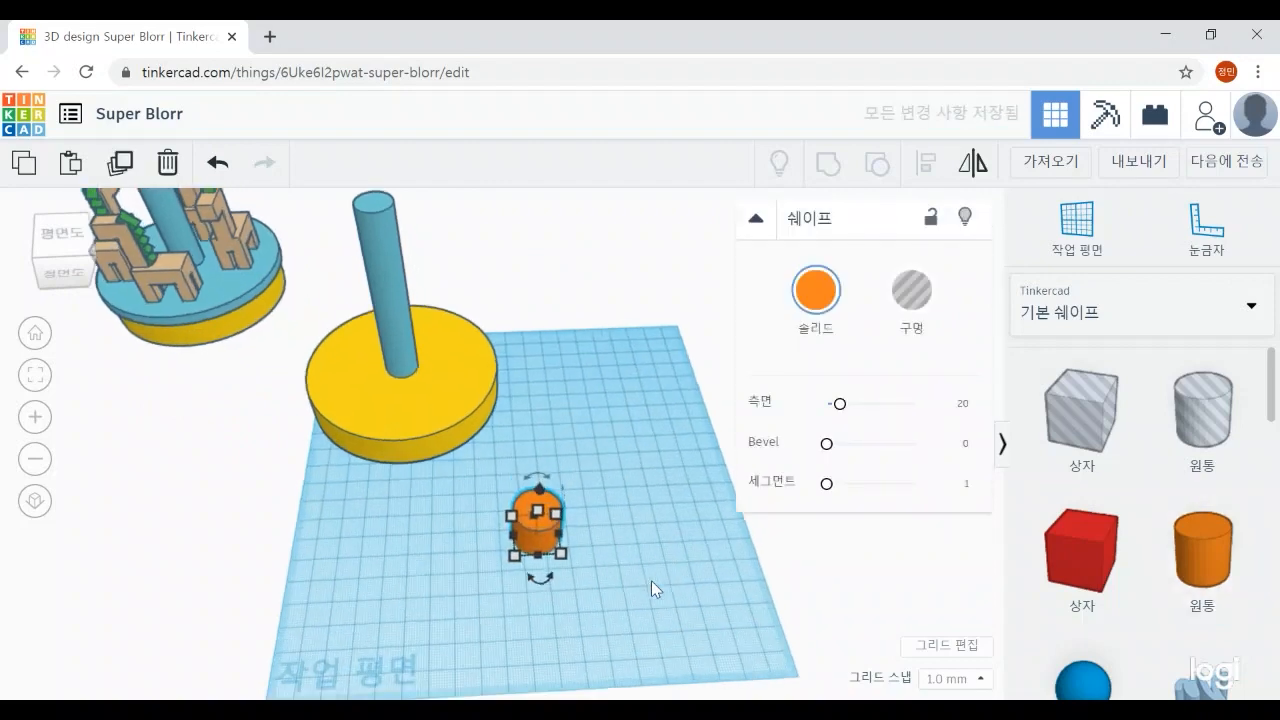
{"action": "scroll", "coordinate": [660, 585], "scroll_direction": "down", "scroll_amount": 3}
{"action": "right_click_drag", "start_coordinate": [636, 541], "coordinate": [620, 505]}
{"action": "left_click_drag", "start_coordinate": [840, 408], "coordinate": [938, 403]}
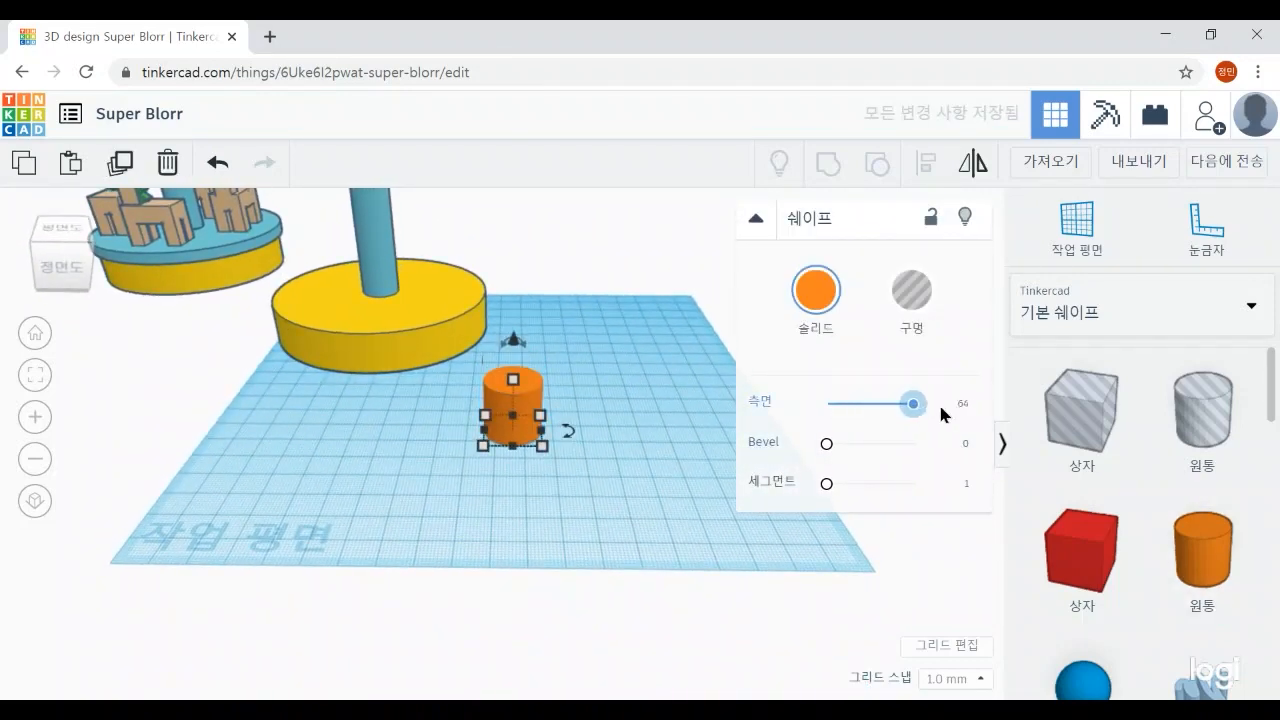
Set the orange cylinder's width and length to 100 mm each
{"action": "scroll", "coordinate": [660, 526], "scroll_direction": "up", "scroll_amount": 2}
{"action": "scroll", "coordinate": [669, 524], "scroll_direction": "up", "scroll_amount": 3}
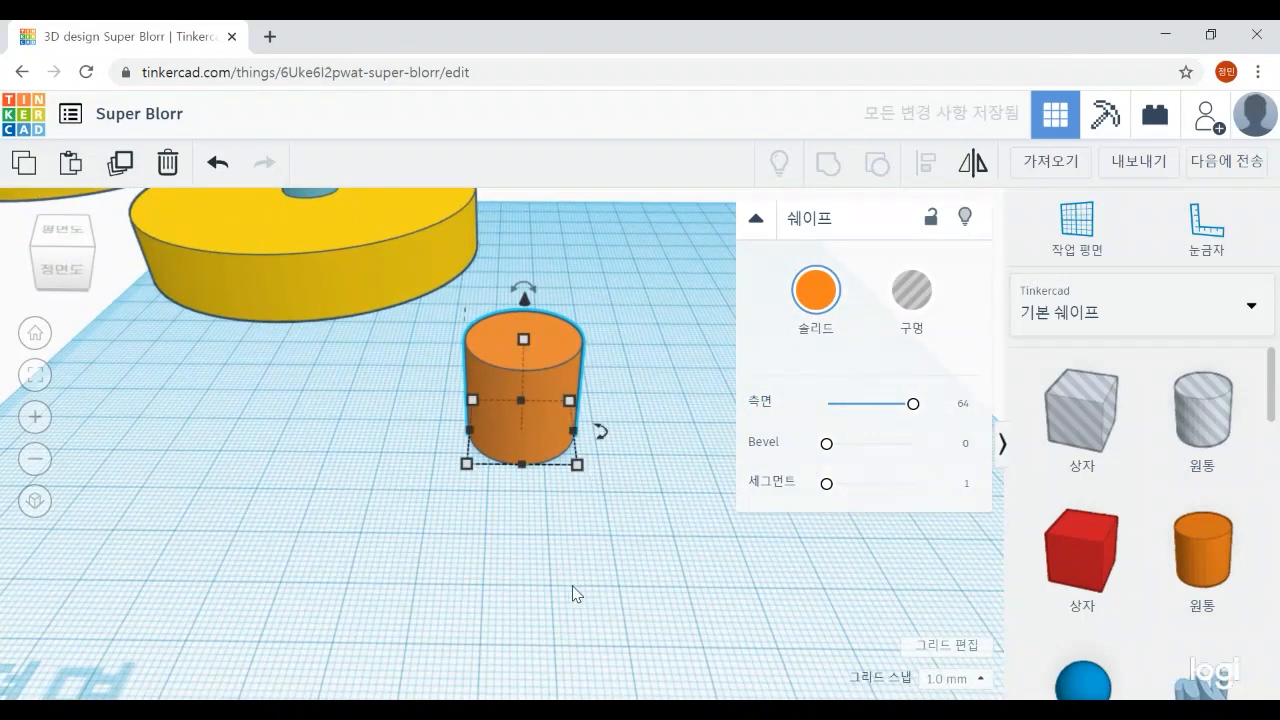
{"action": "left_click", "coordinate": [466, 464]}
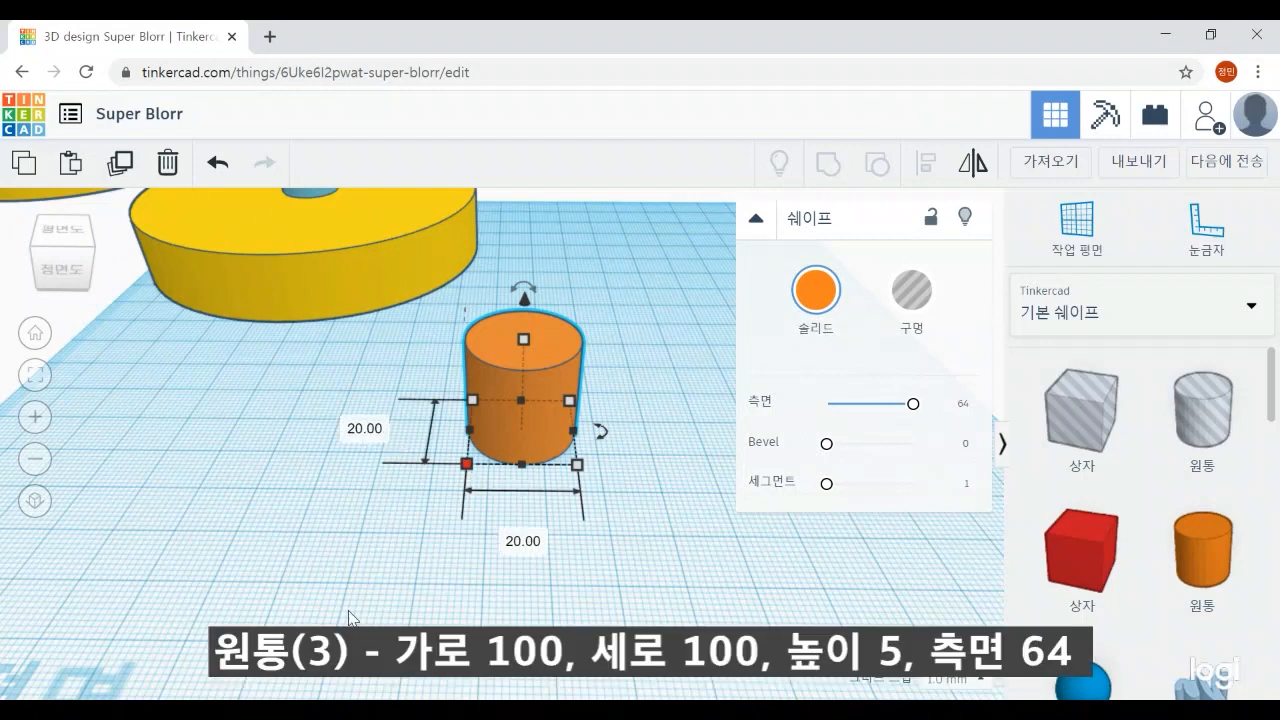
{"action": "left_click", "coordinate": [520, 541]}
{"action": "type", "text": "100"}
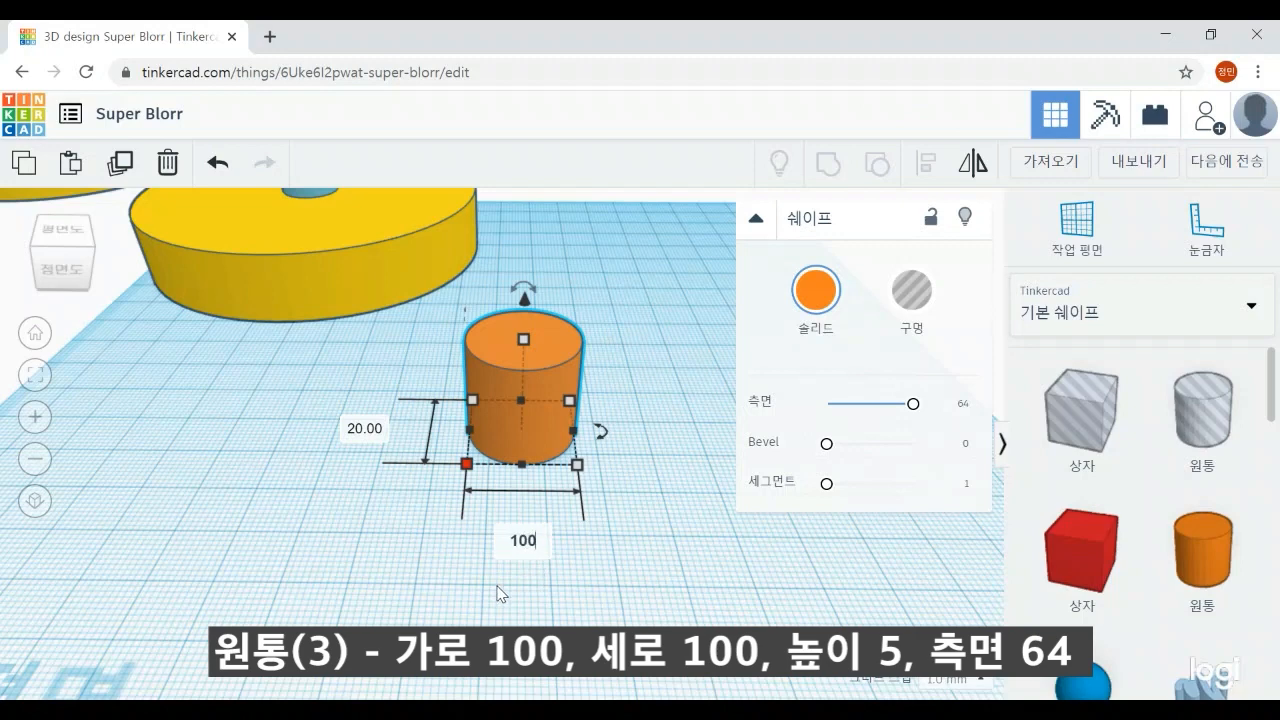
{"action": "key", "text": "Return"}
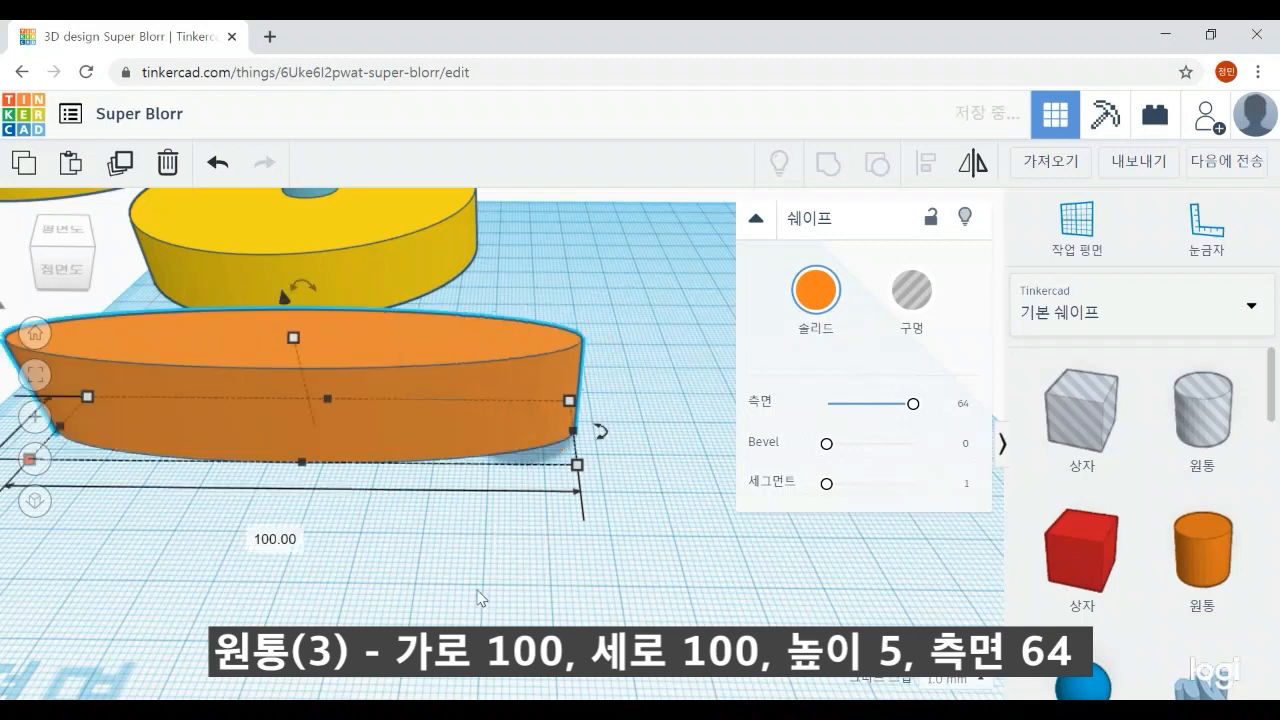
{"action": "scroll", "coordinate": [479, 573], "scroll_direction": "down", "scroll_amount": 3}
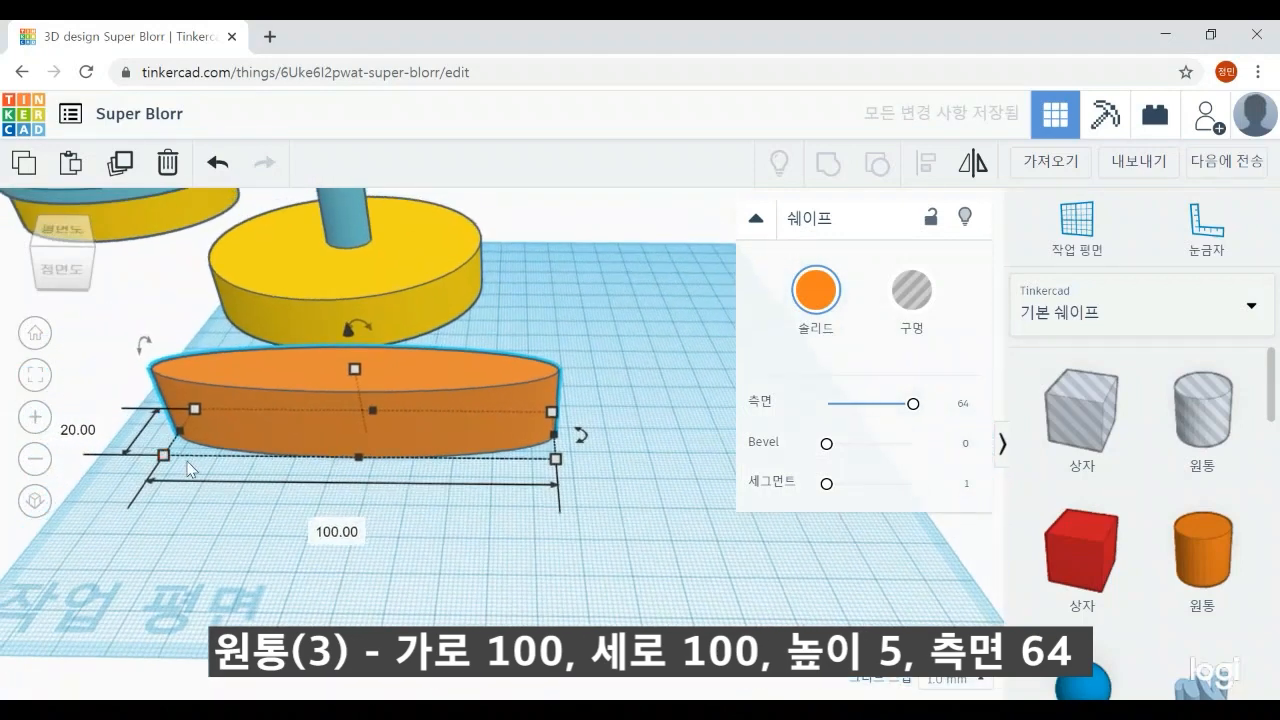
{"action": "left_click", "coordinate": [78, 429]}
{"action": "type", "text": "100"}
{"action": "key", "text": "Return"}
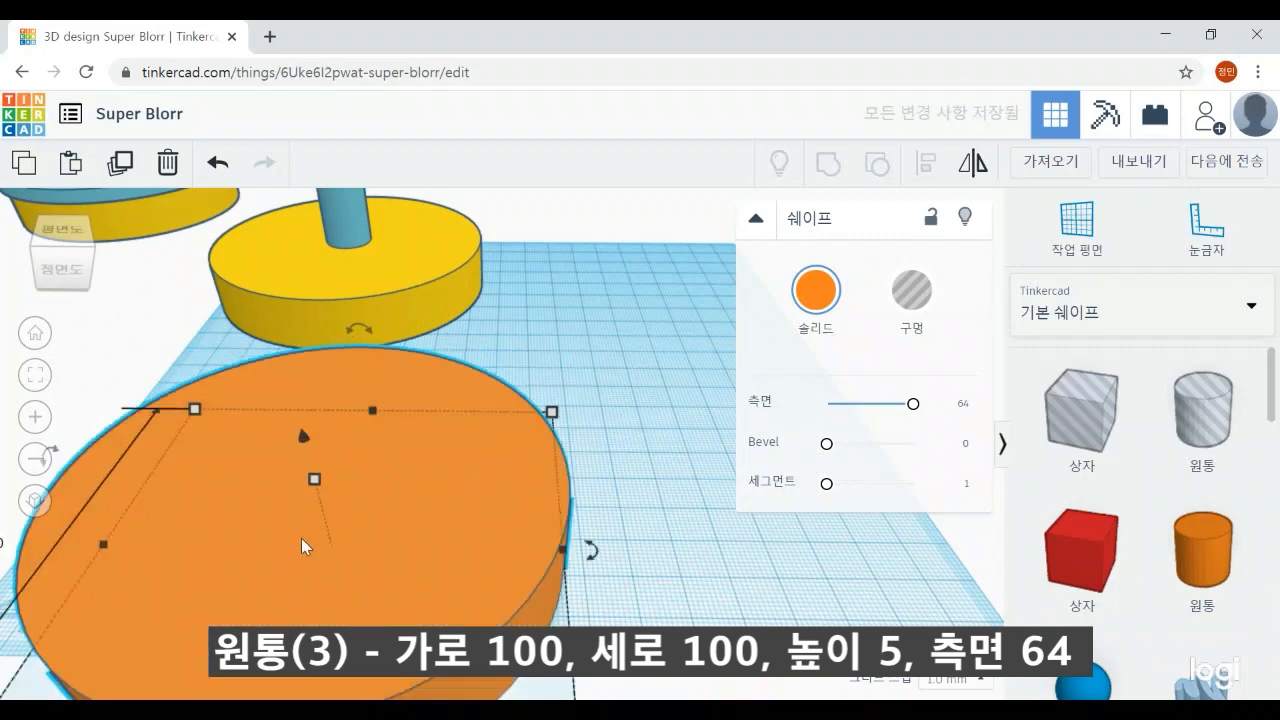
Set the orange cylinder's height to 5 mm
{"action": "right_click_drag", "start_coordinate": [297, 422], "coordinate": [241, 231]}
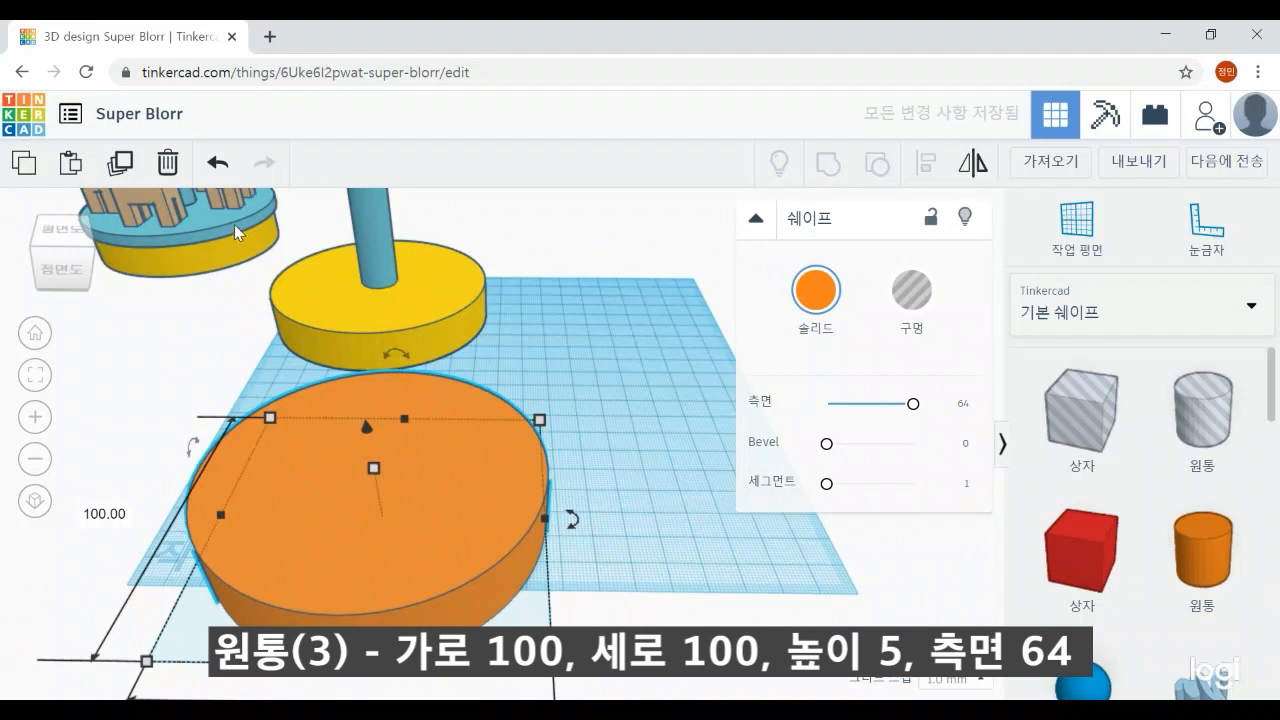
{"action": "mouse_move", "coordinate": [374, 468]}
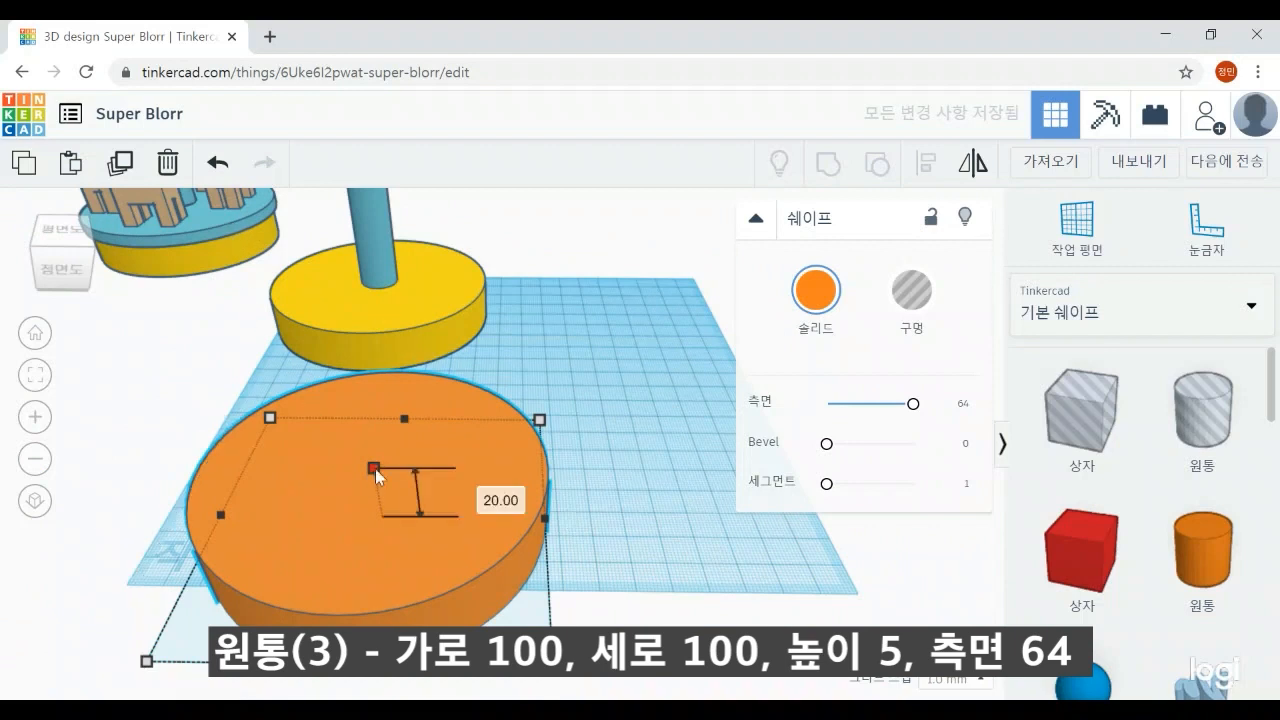
{"action": "left_click", "coordinate": [483, 492]}
{"action": "type", "text": "5"}
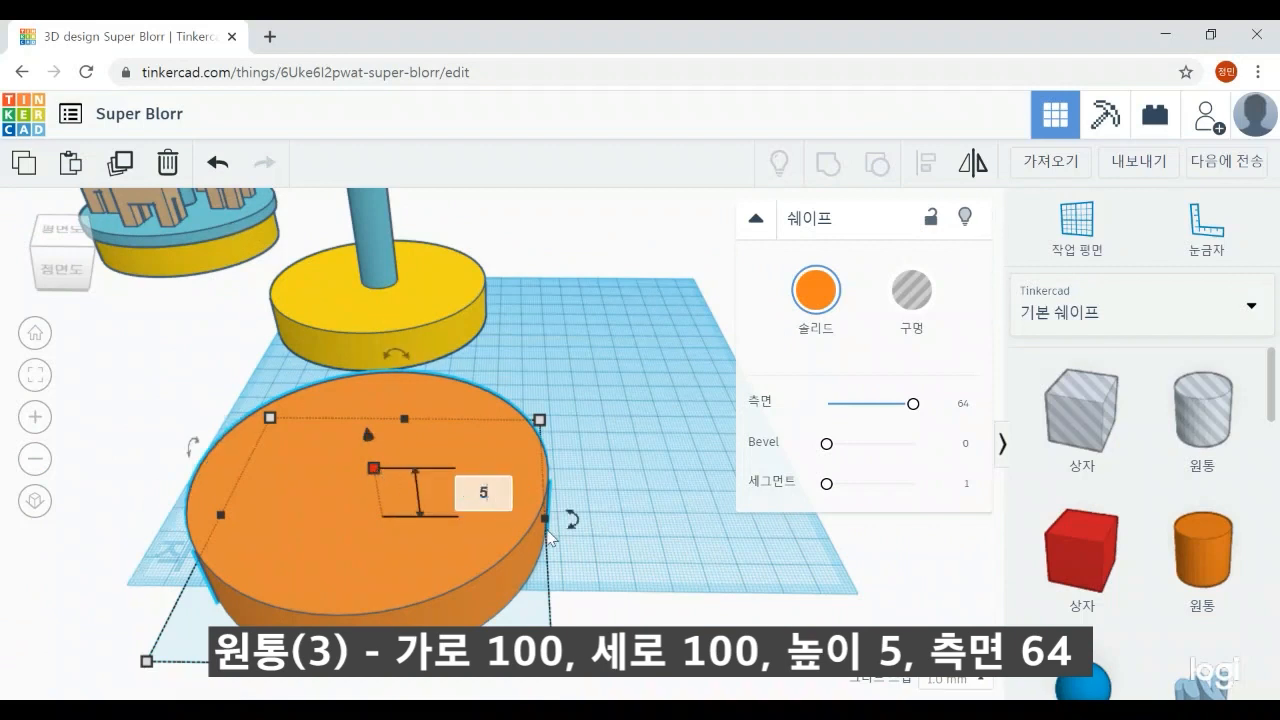
{"action": "key", "text": "Return"}
{"action": "left_click", "coordinate": [645, 581]}
Change the thin orange disc's solid color to light blue
{"action": "scroll", "coordinate": [636, 561], "scroll_direction": "down", "scroll_amount": 4}
{"action": "scroll", "coordinate": [641, 564], "scroll_direction": "down", "scroll_amount": 1}
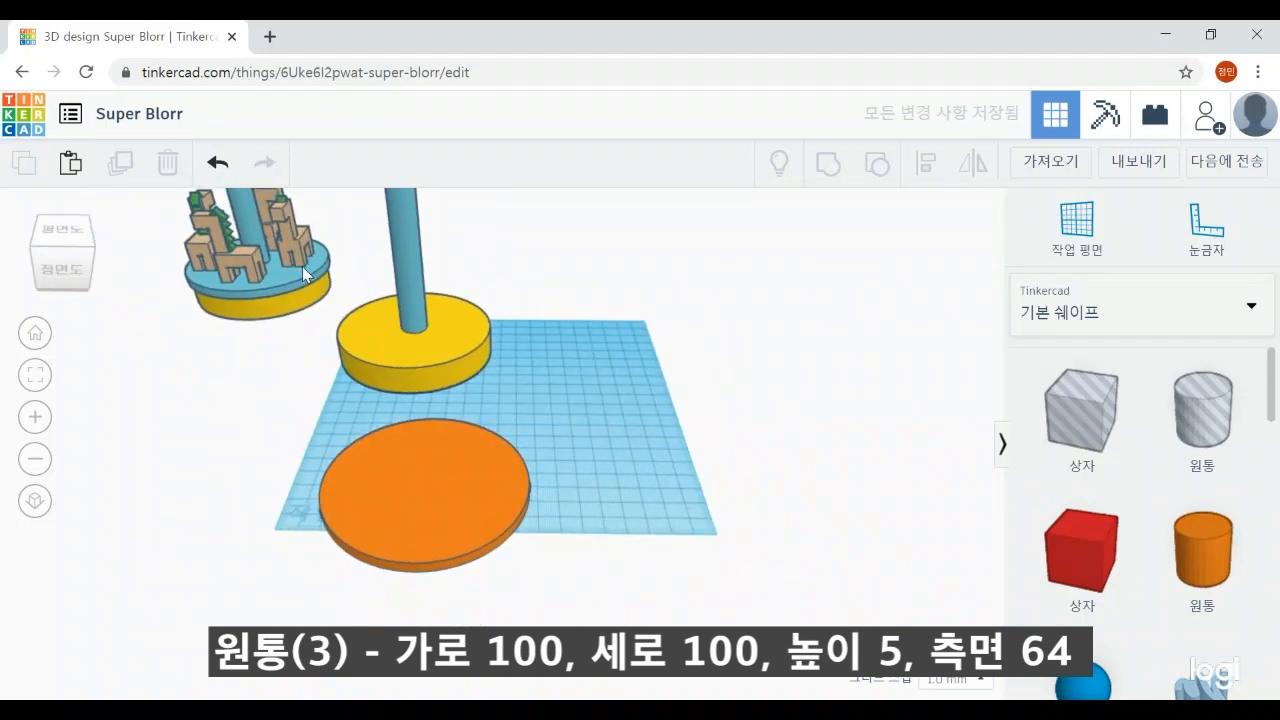
{"action": "left_click", "coordinate": [399, 488]}
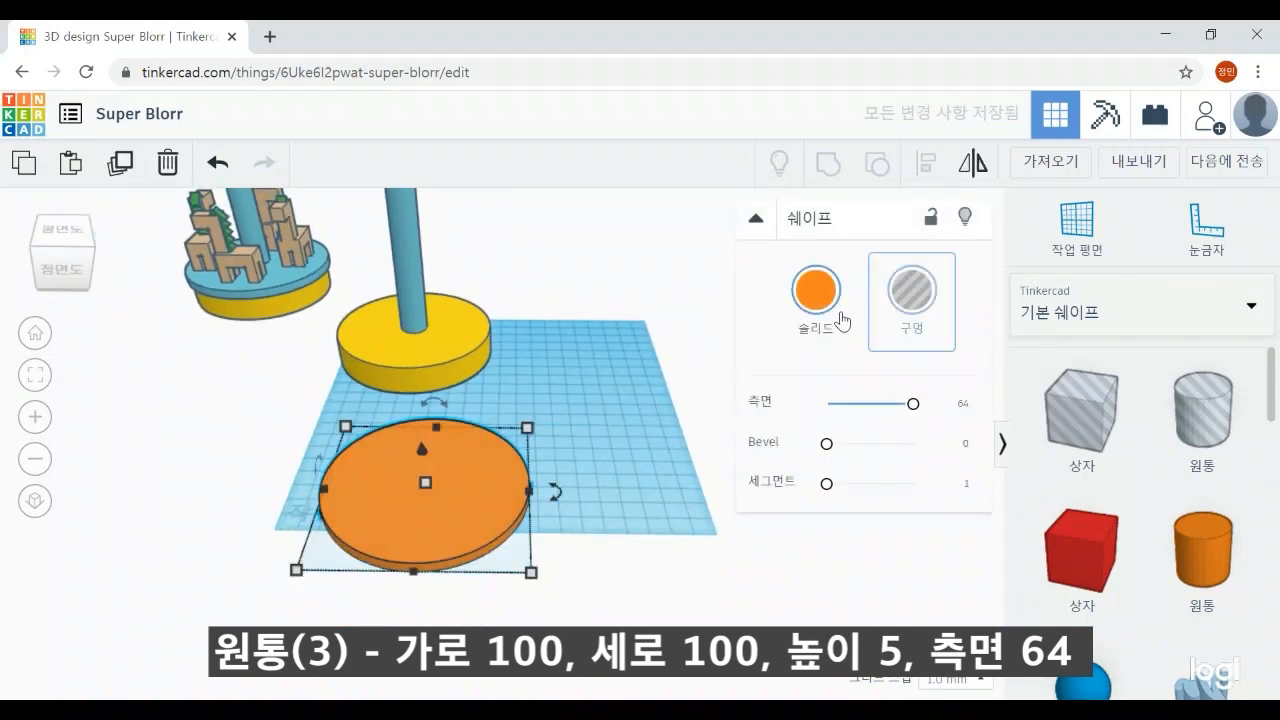
{"action": "left_click", "coordinate": [825, 318]}
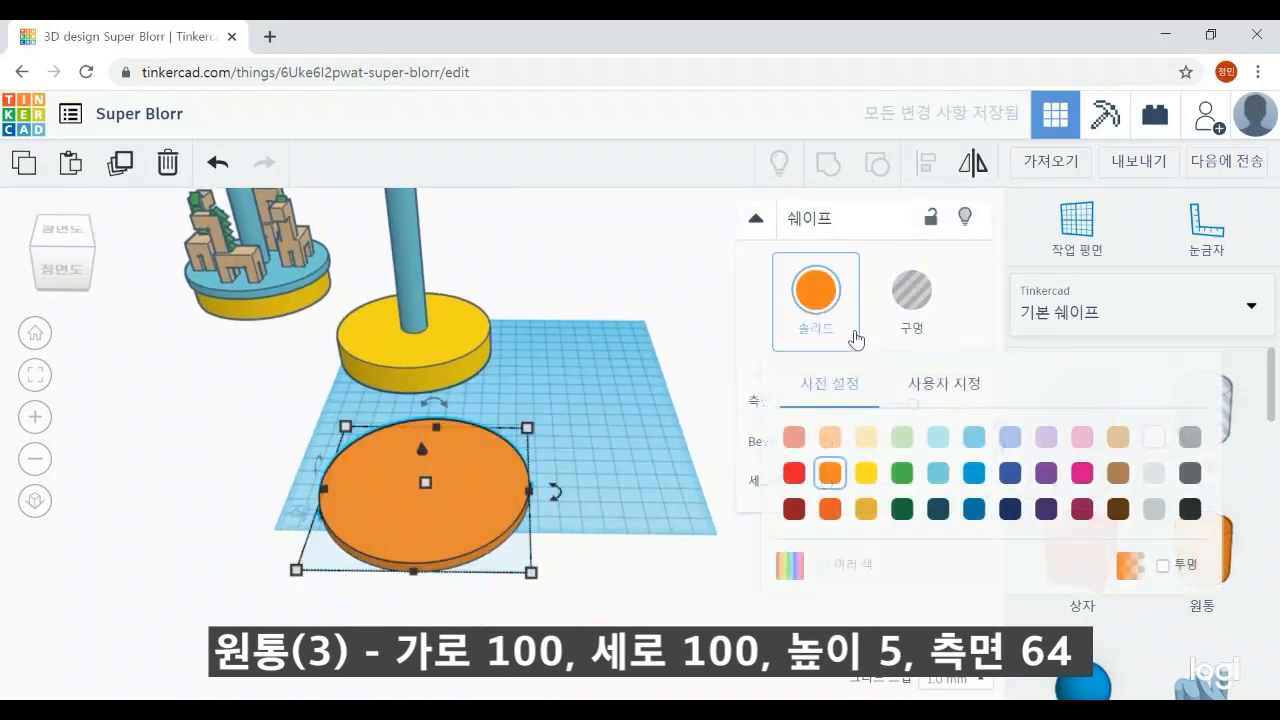
{"action": "left_click", "coordinate": [940, 473]}
{"action": "left_click", "coordinate": [639, 481]}
{"action": "scroll", "coordinate": [640, 479], "scroll_direction": "down", "scroll_amount": 3}
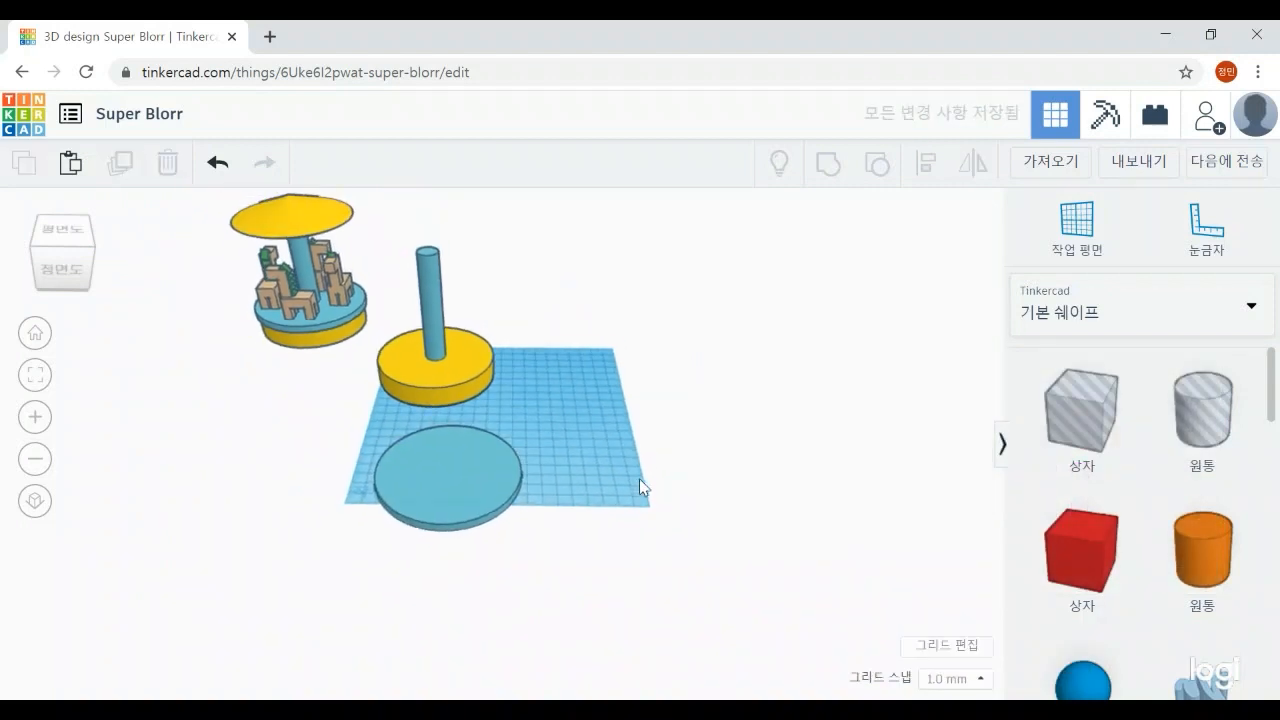
Place a cylinder hole beside the yellow base and shift the light blue disc to the left, clear of it
{"action": "scroll", "coordinate": [639, 486], "scroll_direction": "up", "scroll_amount": 5}
{"action": "left_click", "coordinate": [388, 310]}
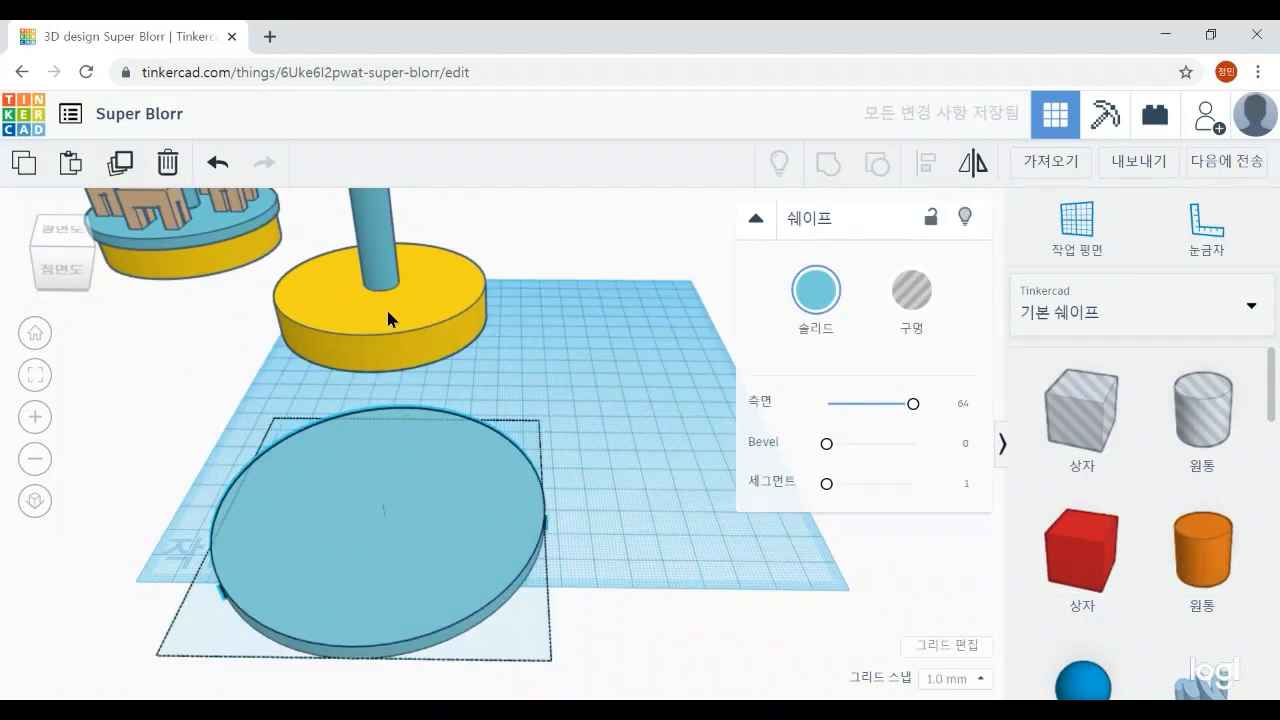
{"action": "left_click", "coordinate": [555, 322]}
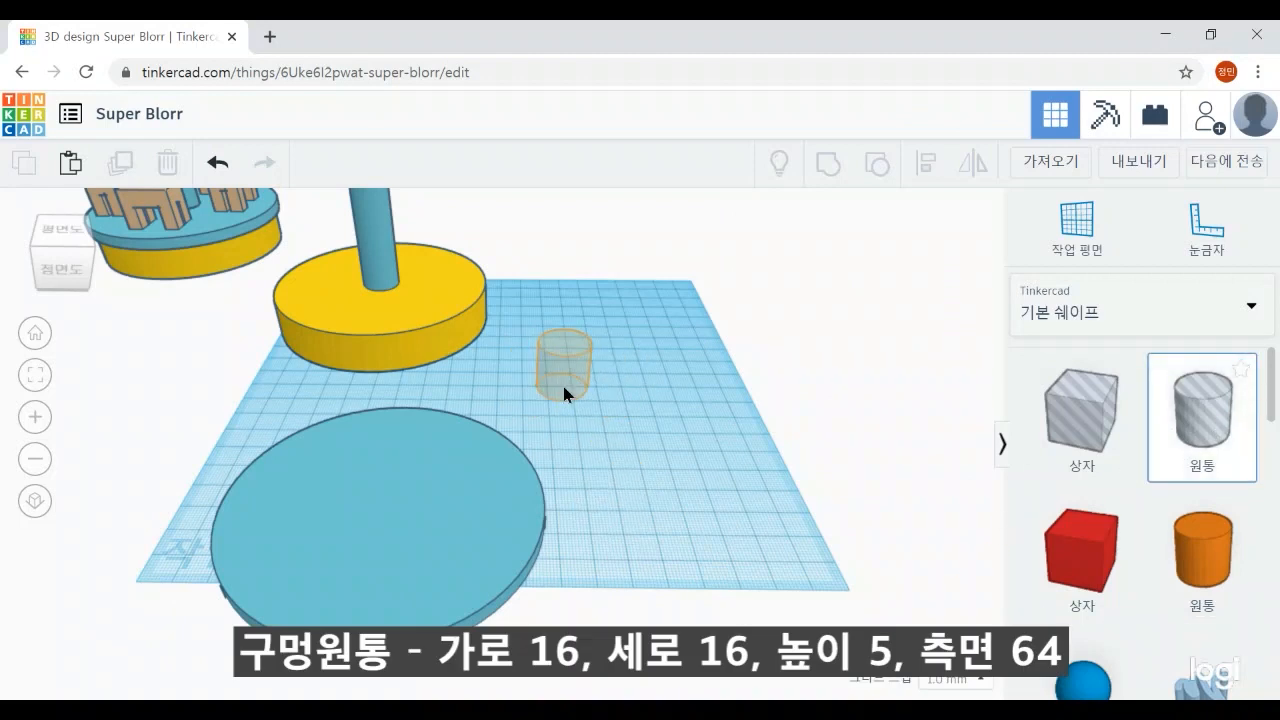
{"action": "left_click", "coordinate": [562, 382]}
{"action": "left_click_drag", "start_coordinate": [443, 553], "coordinate": [391, 509]}
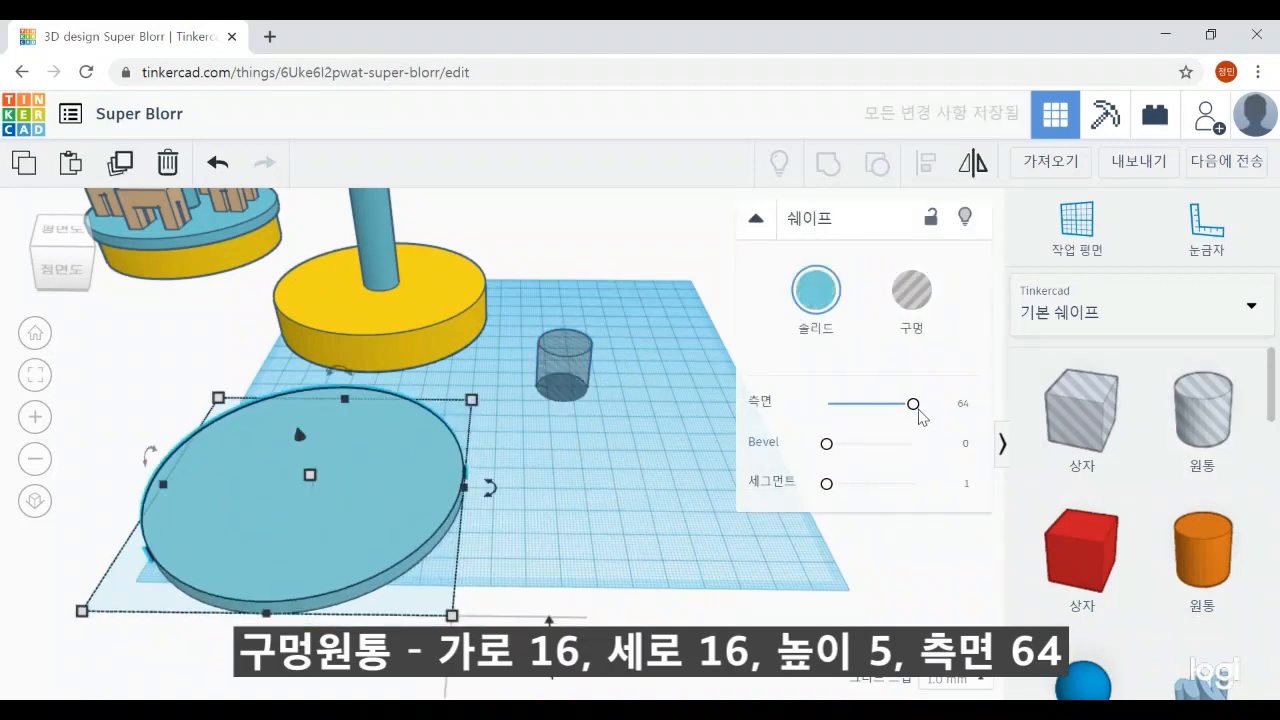
{"action": "left_click", "coordinate": [575, 441]}
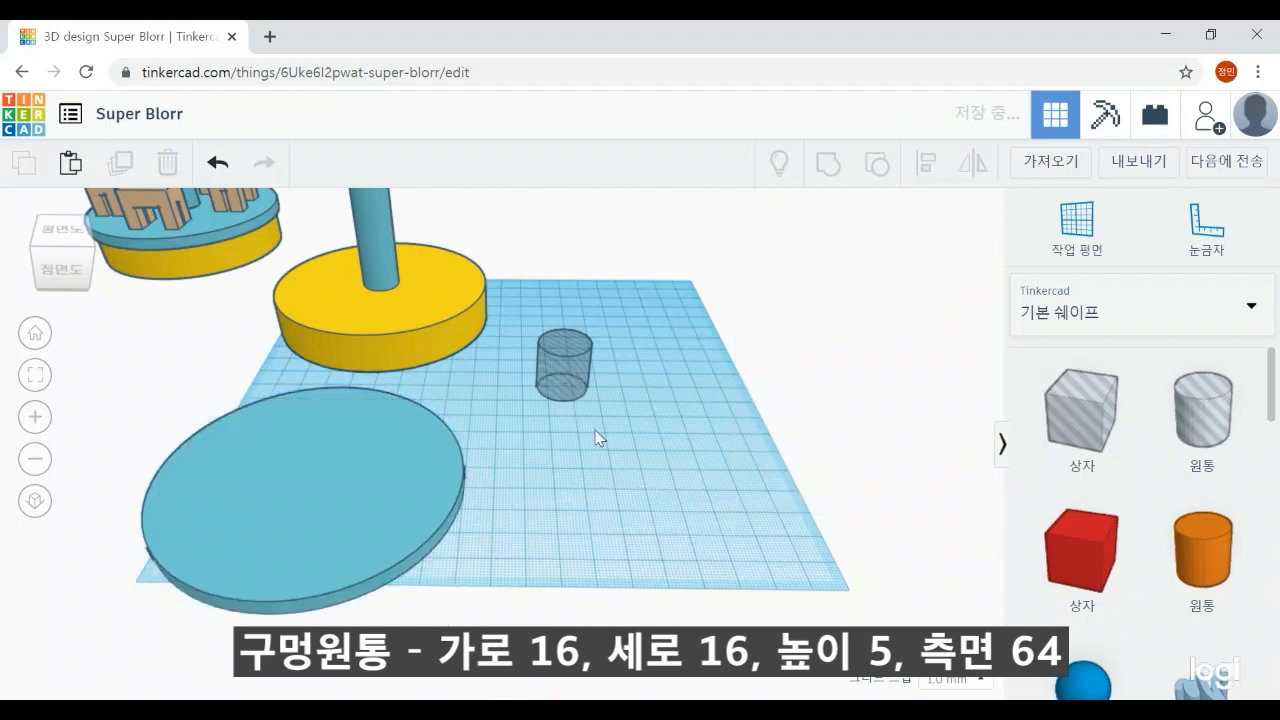
Set the hole cylinder to 64 sides, 16 mm wide and 16 mm long
{"action": "left_click", "coordinate": [575, 386]}
{"action": "left_click_drag", "start_coordinate": [838, 405], "coordinate": [977, 410]}
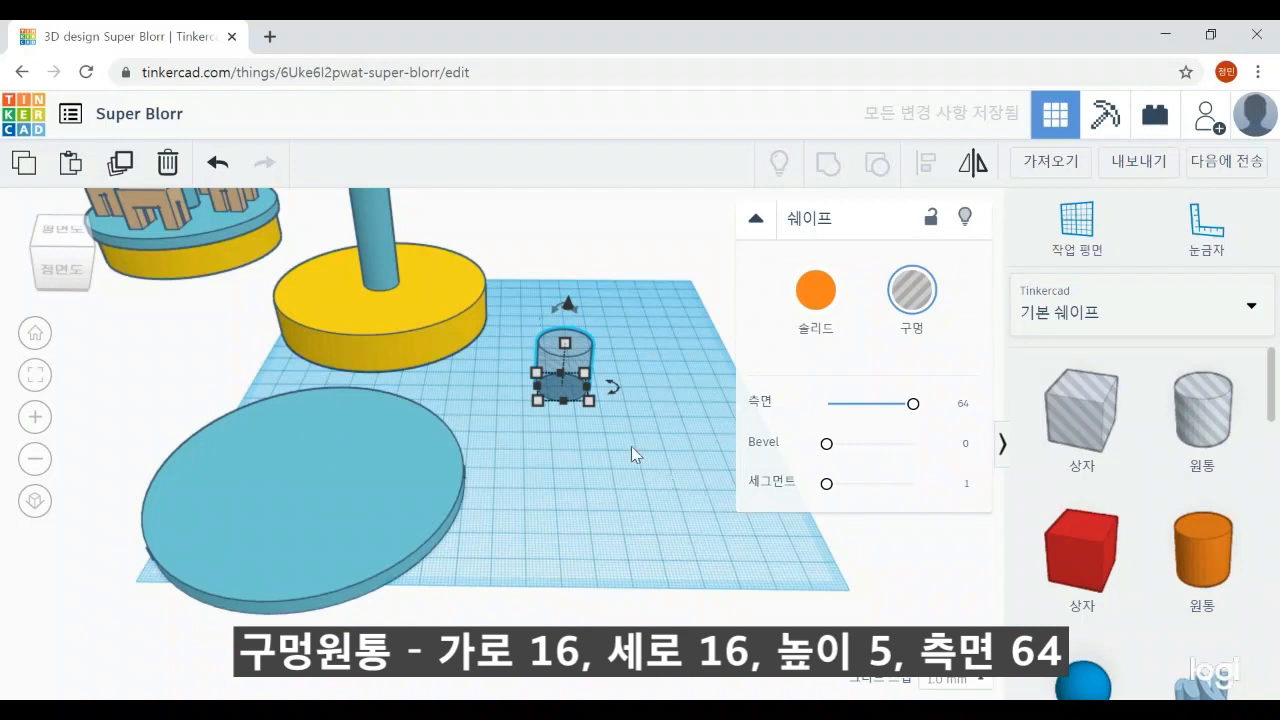
{"action": "mouse_move", "coordinate": [590, 402]}
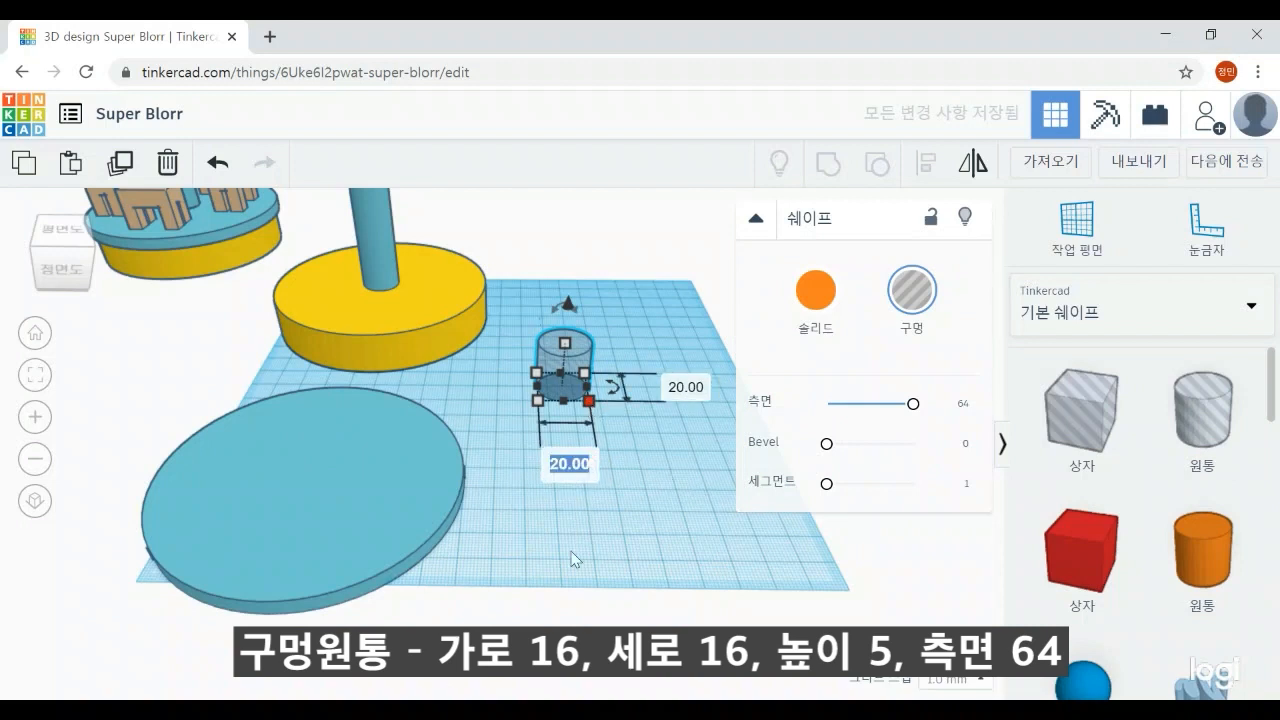
{"action": "type", "text": "16"}
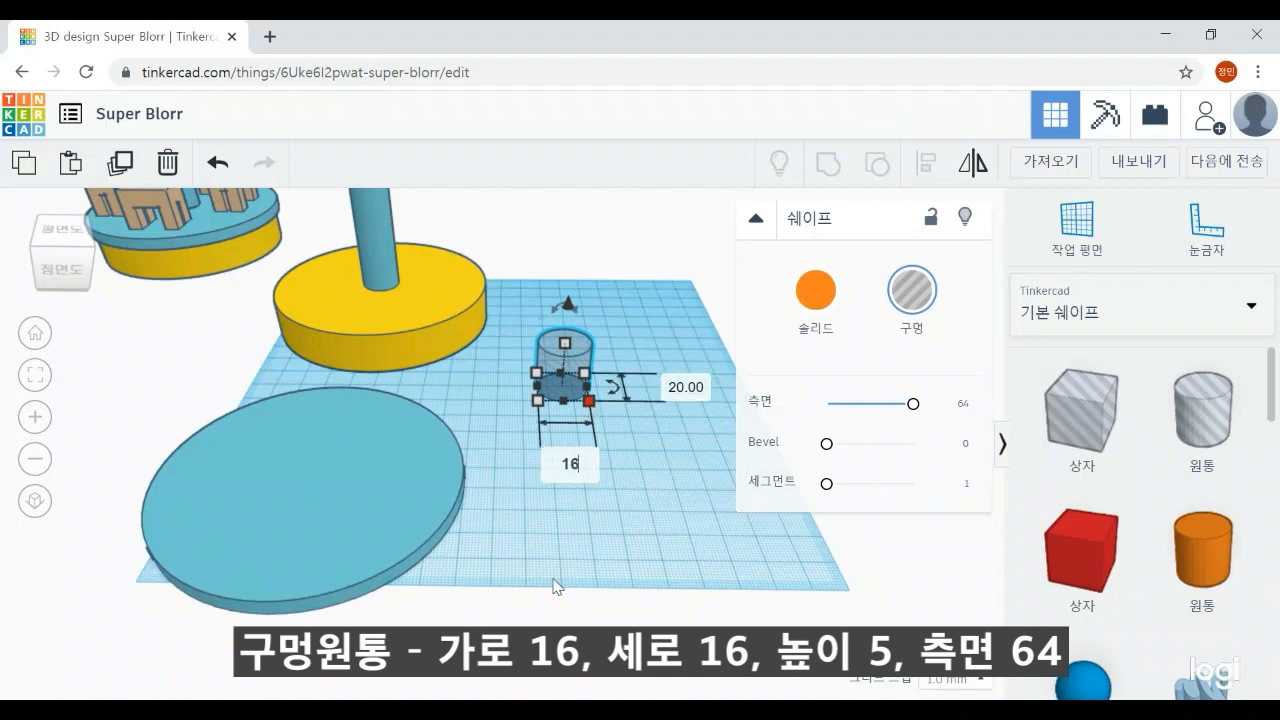
{"action": "left_click", "coordinate": [686, 390]}
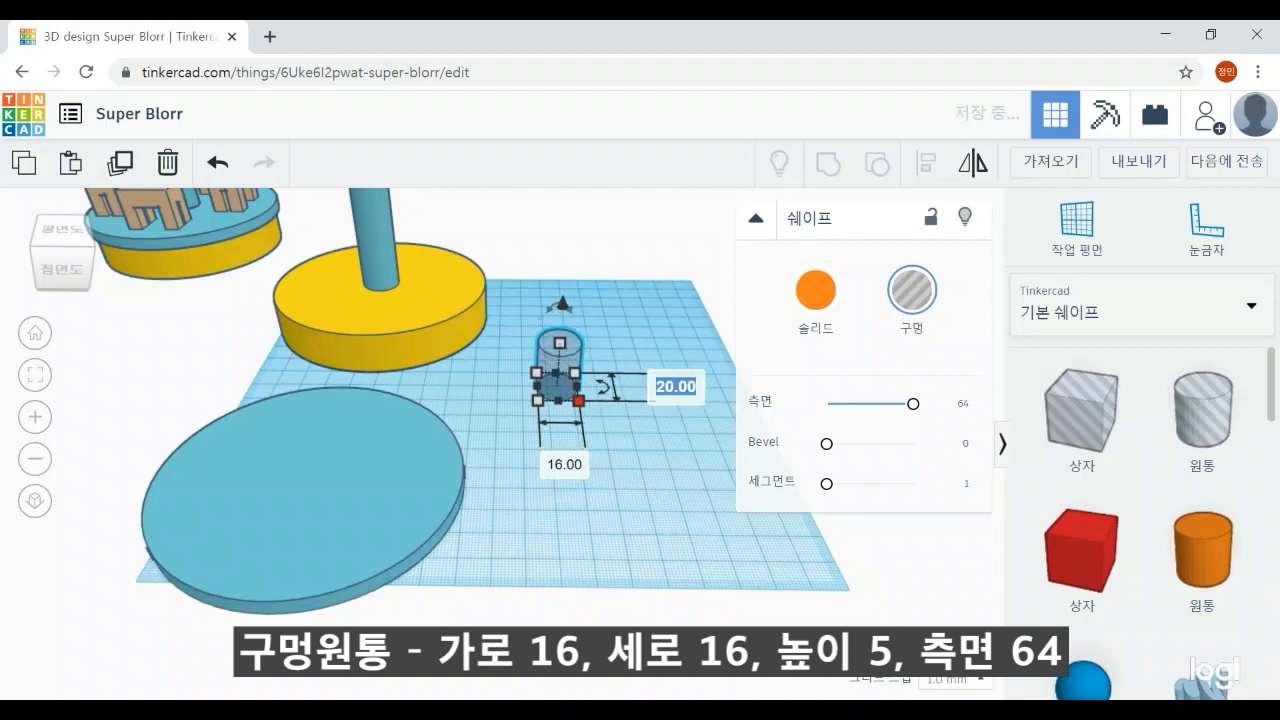
{"action": "type", "text": "16"}
{"action": "key", "text": "Return"}
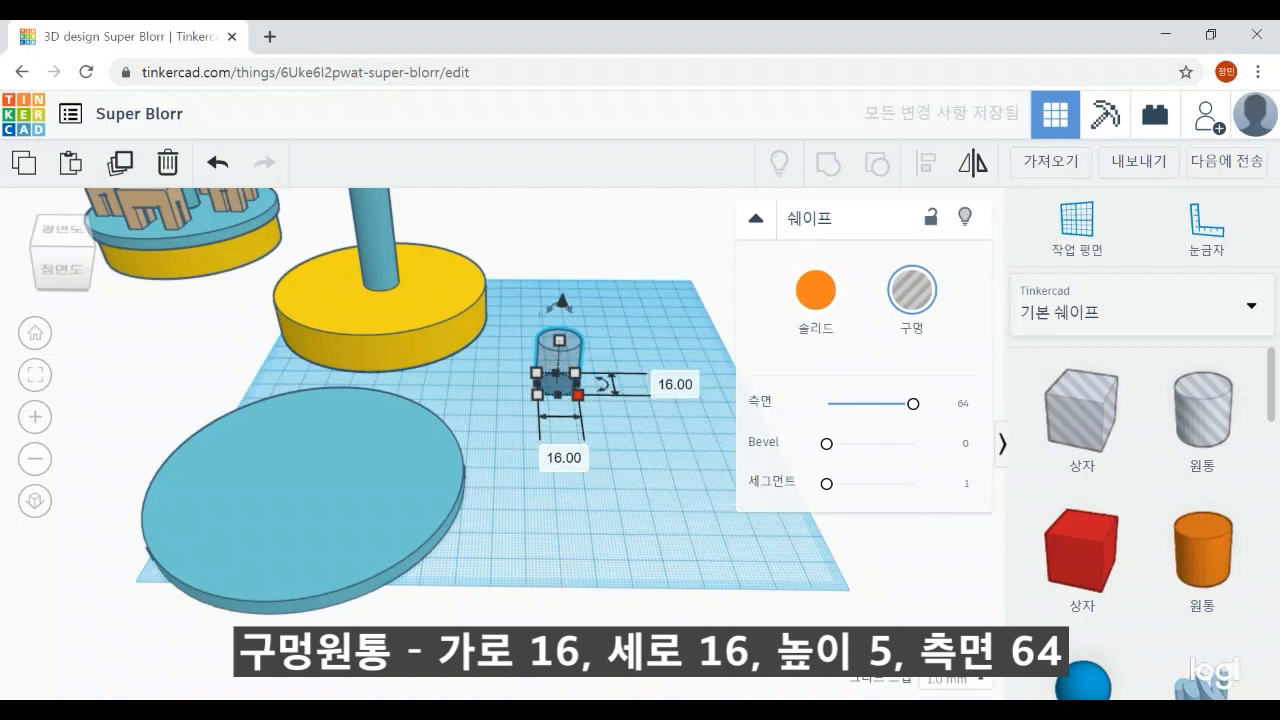
Move the light blue disc in front of the hole cylinder and center both on each other in both horizontal directions
{"action": "left_click_drag", "start_coordinate": [306, 508], "coordinate": [622, 500]}
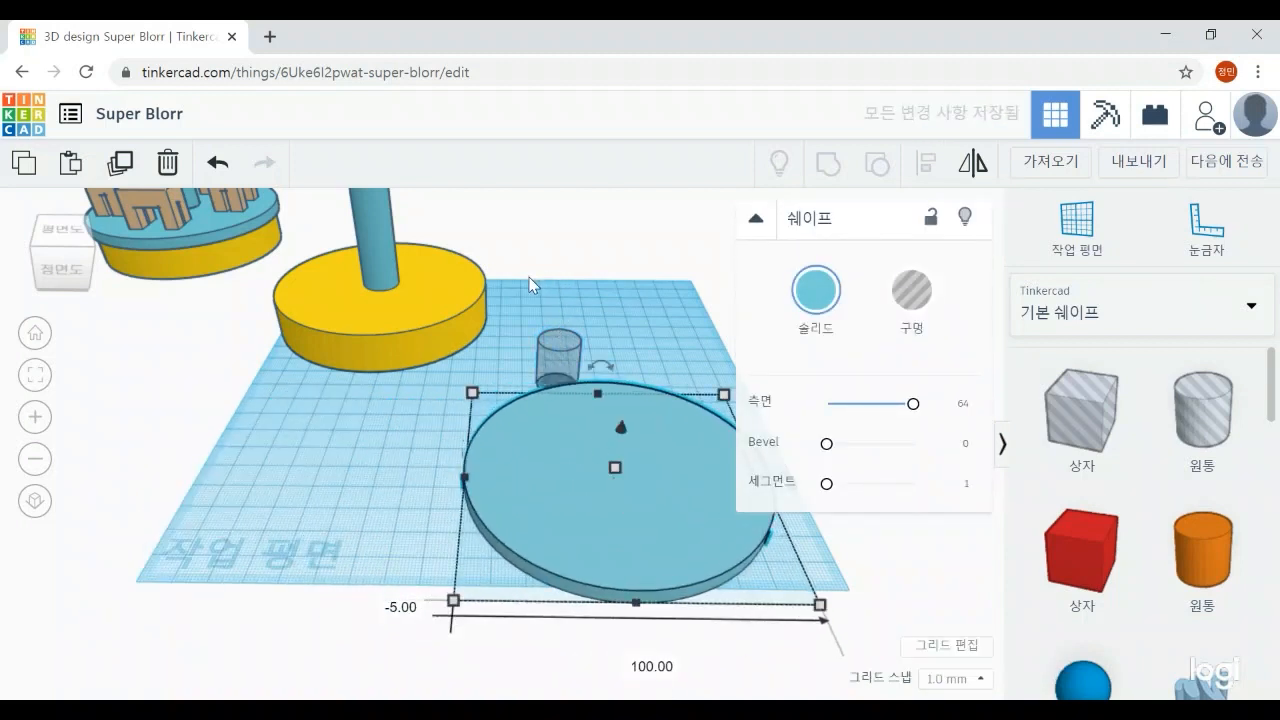
{"action": "left_click_drag", "start_coordinate": [529, 278], "coordinate": [697, 585]}
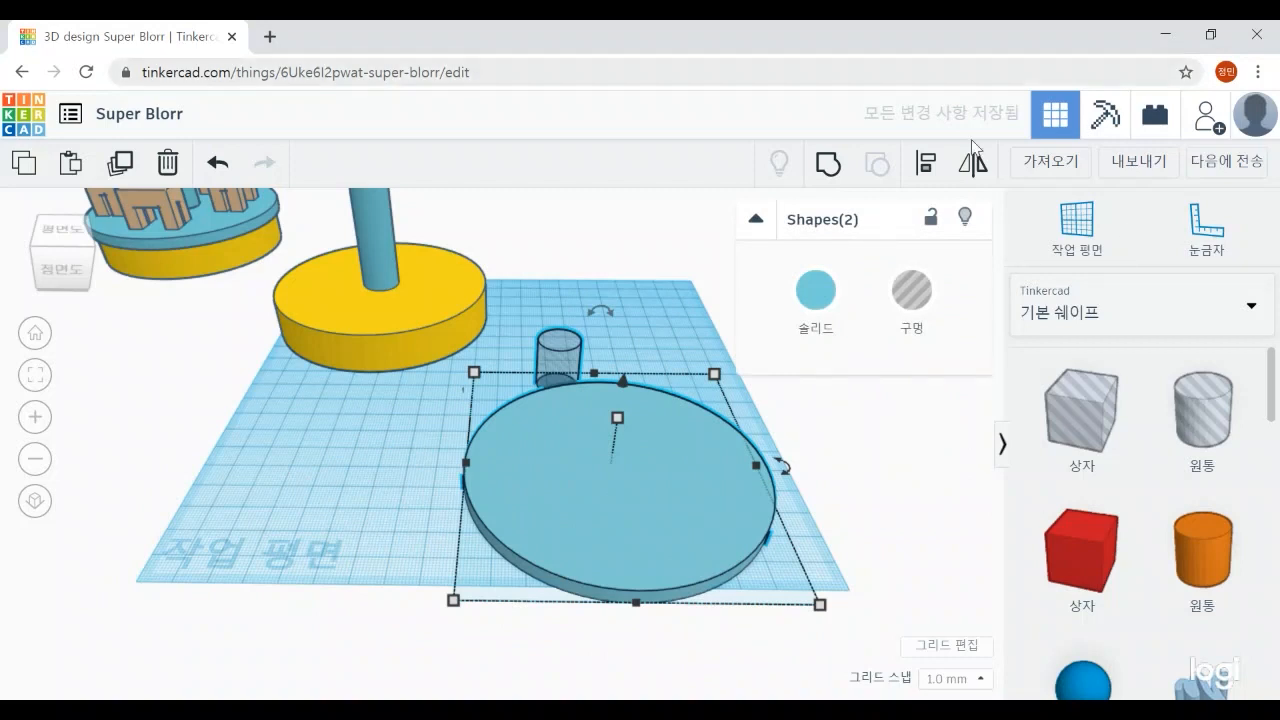
{"action": "left_click", "coordinate": [926, 163]}
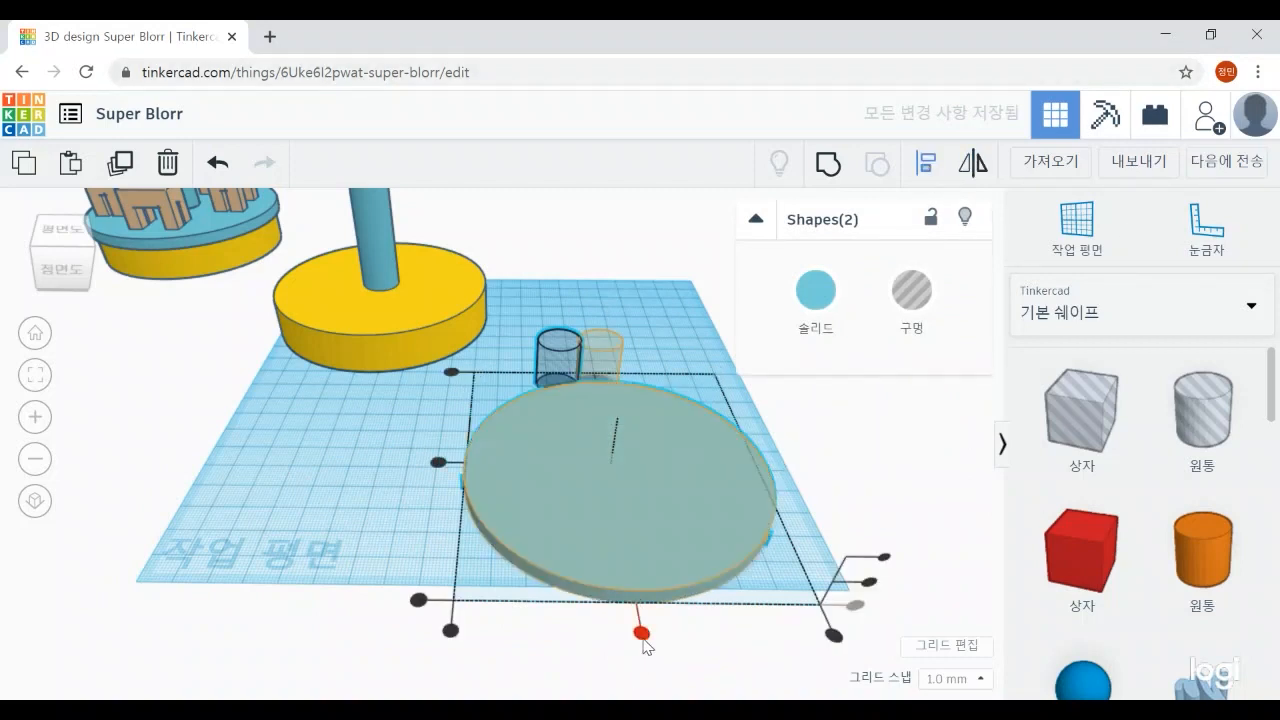
{"action": "left_click", "coordinate": [642, 634]}
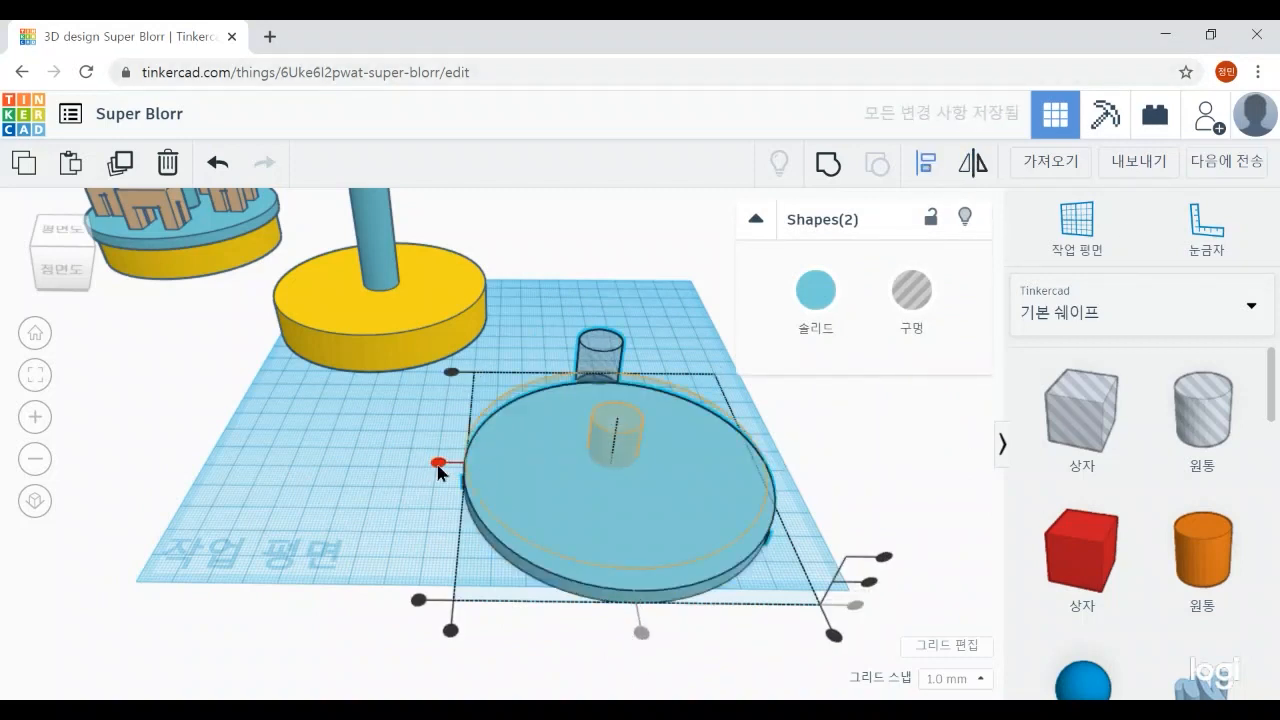
{"action": "left_click", "coordinate": [439, 465]}
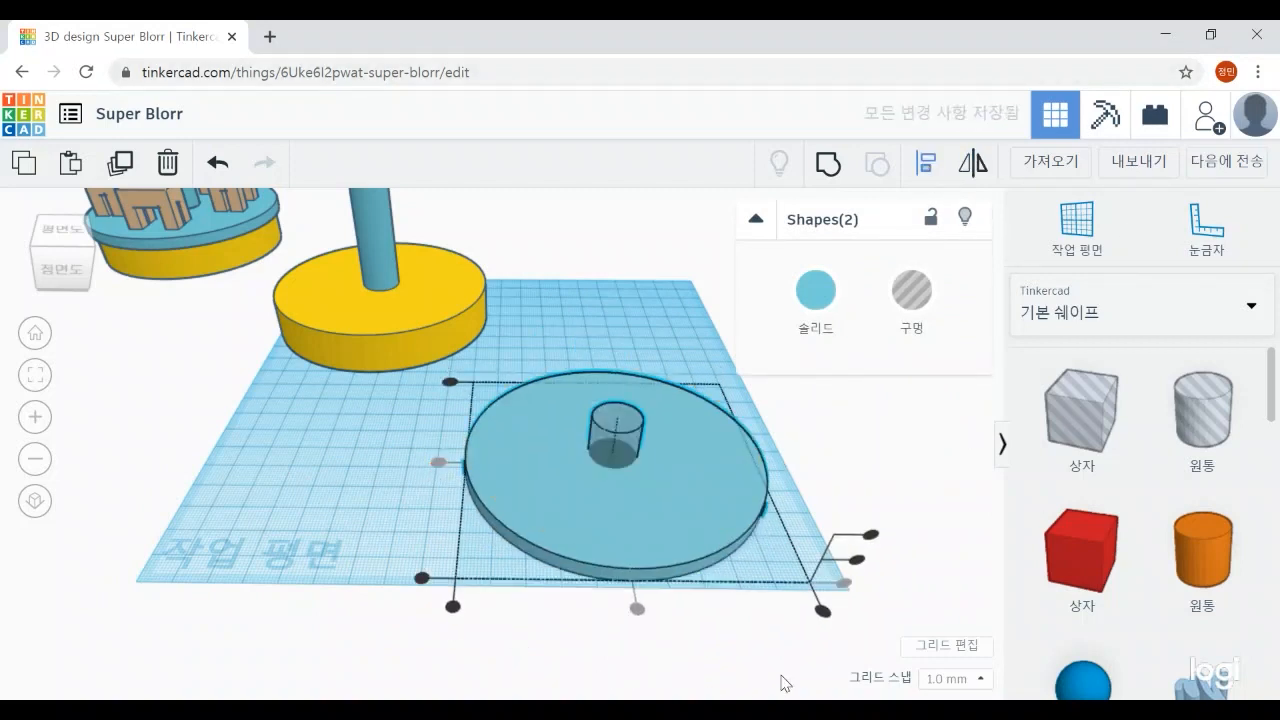
Group the light blue disc with the hole cylinder to cut a round hole through the disc's center
{"action": "left_click", "coordinate": [826, 172]}
{"action": "left_click", "coordinate": [932, 462]}
{"action": "right_click_drag", "start_coordinate": [932, 462], "coordinate": [835, 590]}
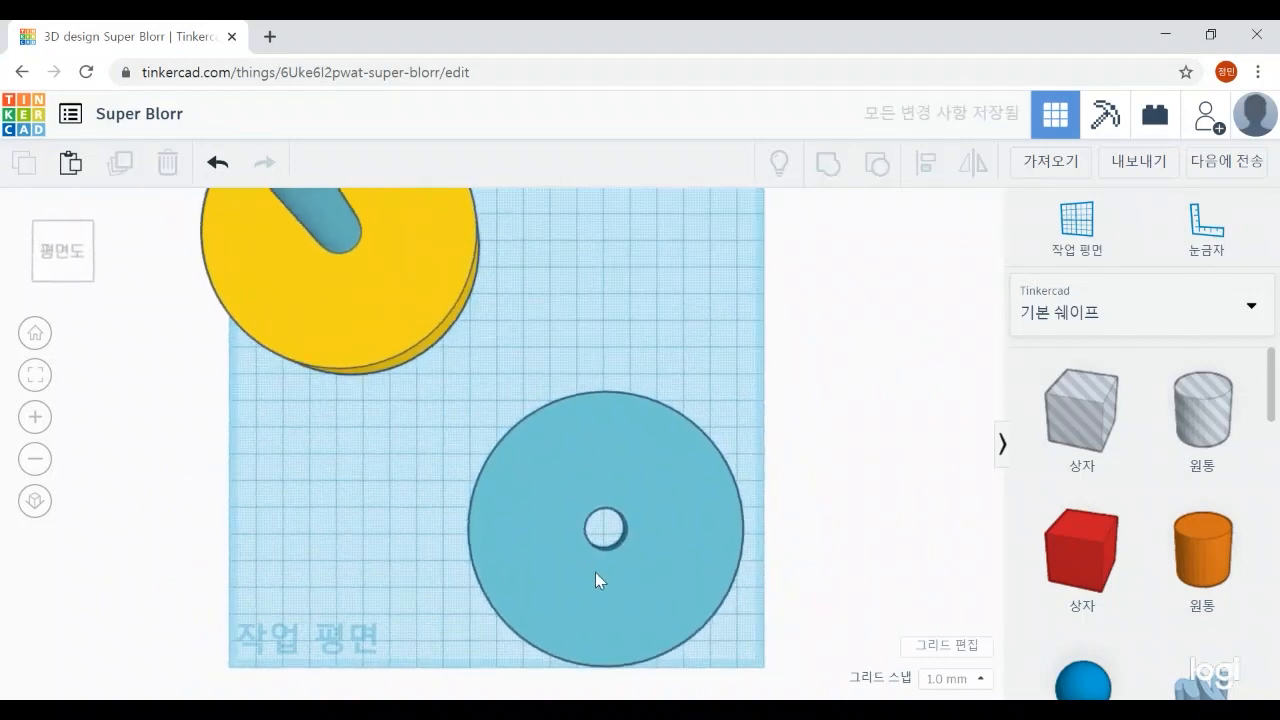
Move the light blue disc with the center hole back and left, close to the yellow base
{"action": "right_click_drag", "start_coordinate": [763, 367], "coordinate": [577, 617]}
{"action": "left_click_drag", "start_coordinate": [622, 545], "coordinate": [428, 563]}
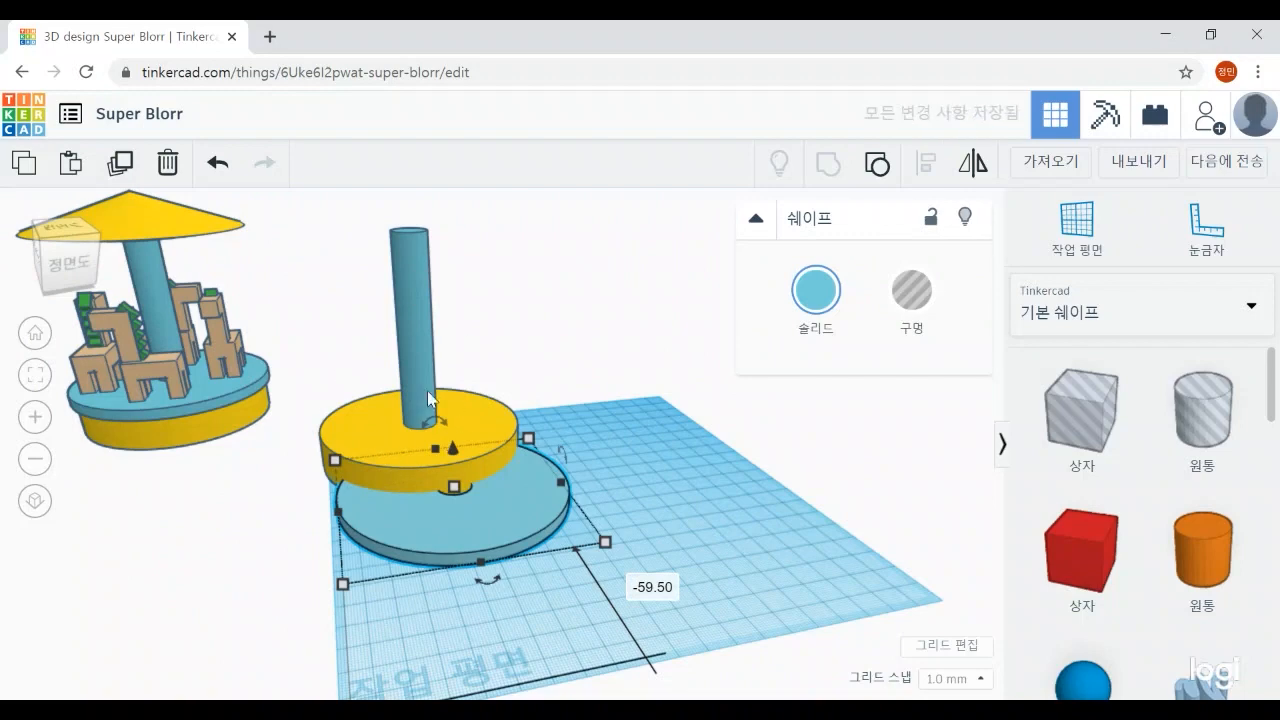
{"action": "left_click", "coordinate": [699, 553]}
Place a temporary workplane on the top face of the yellow base disc
{"action": "scroll", "coordinate": [701, 555], "scroll_direction": "up", "scroll_amount": 2}
{"action": "right_click_drag", "start_coordinate": [704, 556], "coordinate": [645, 560]}
{"action": "middle_click_drag", "start_coordinate": [670, 485], "coordinate": [815, 541]}
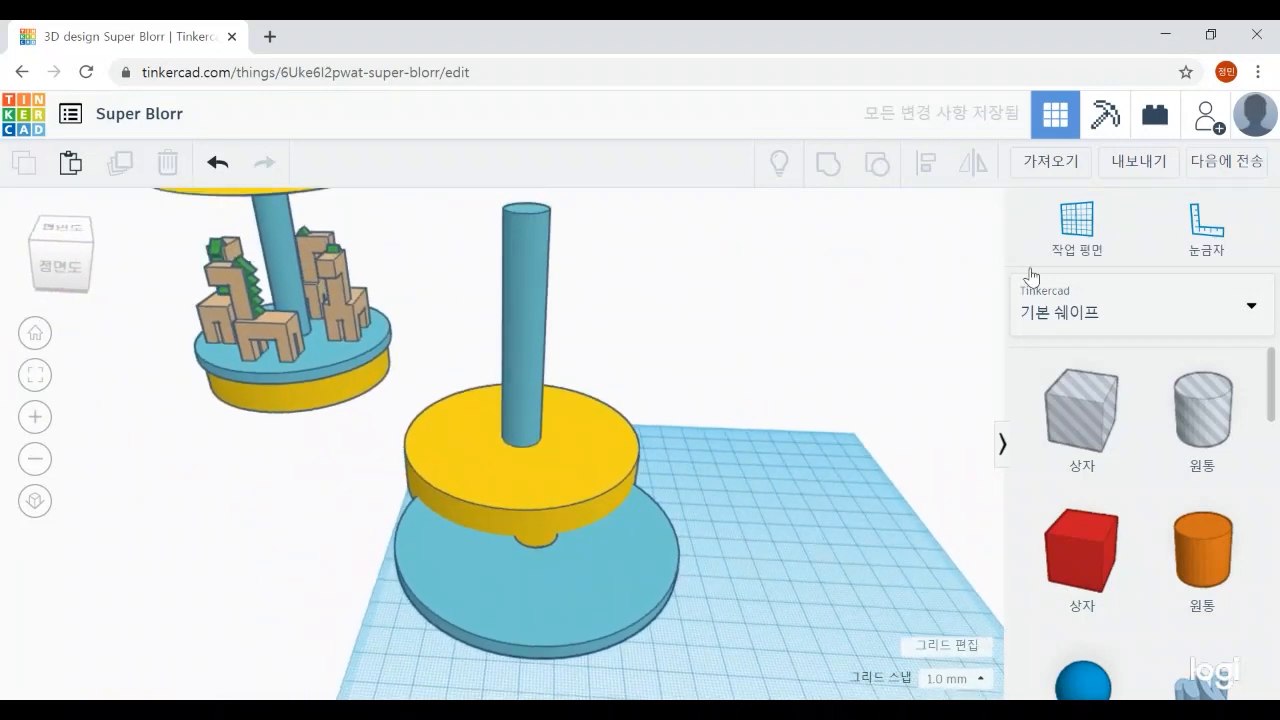
{"action": "left_click", "coordinate": [1097, 238]}
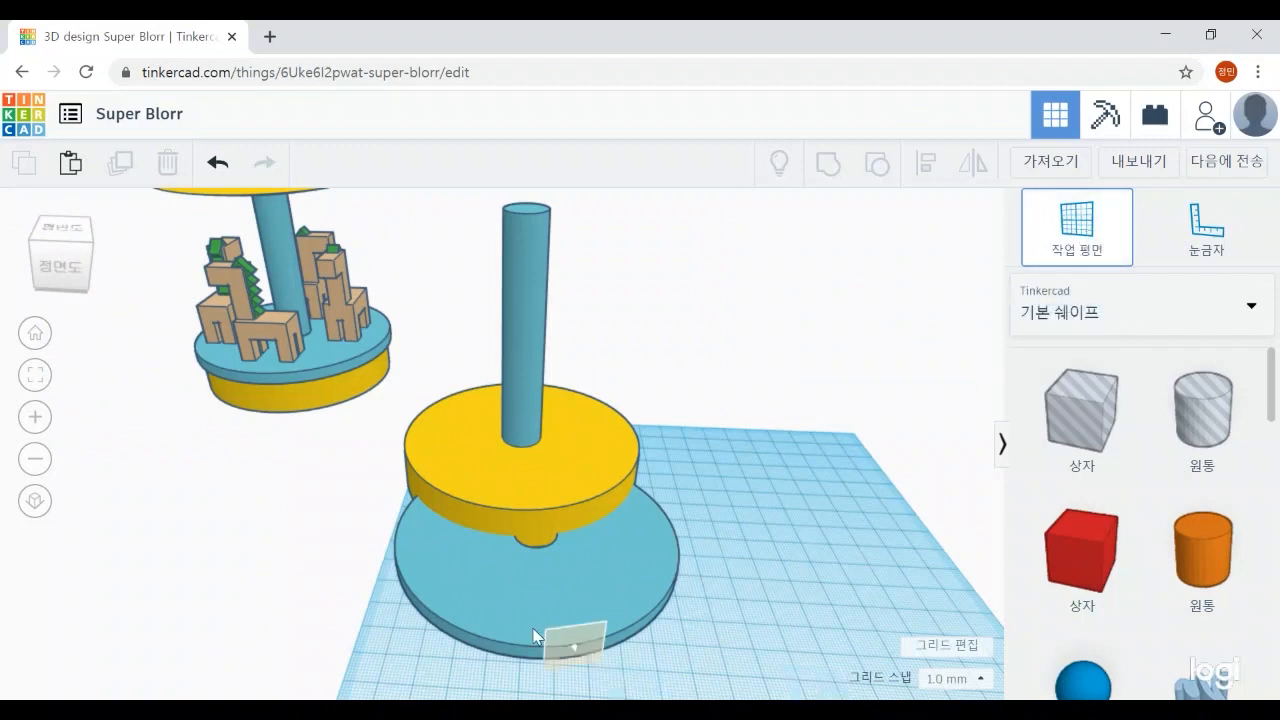
{"action": "left_click", "coordinate": [590, 458]}
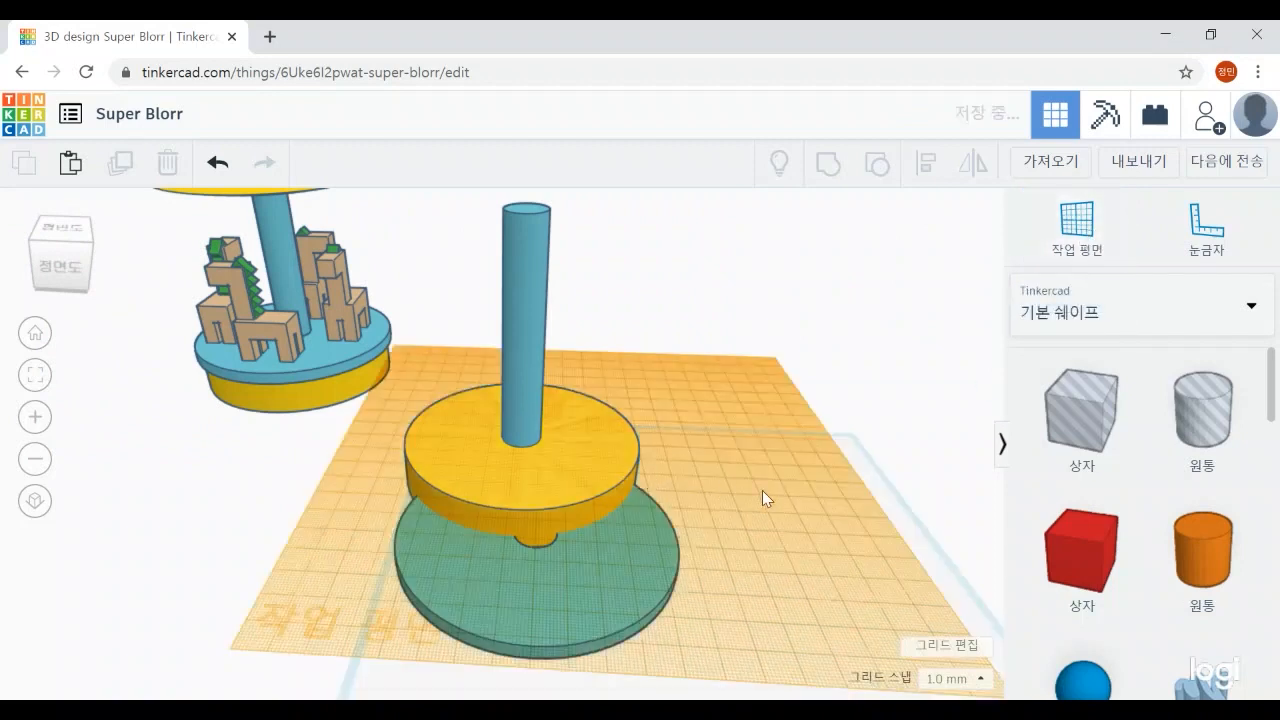
Drop the light blue holed disc onto the temporary workplane on the yellow base's top face, then restore the default workplane
{"action": "left_click", "coordinate": [643, 604]}
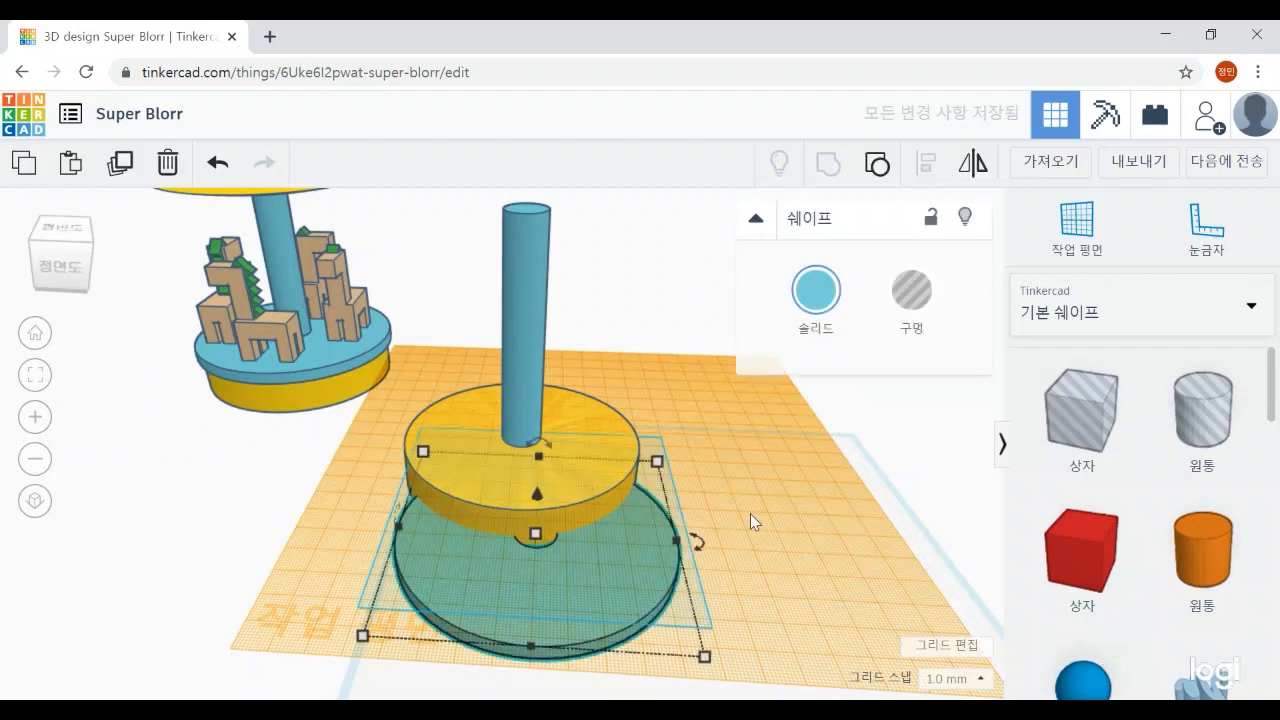
{"action": "key", "text": "d"}
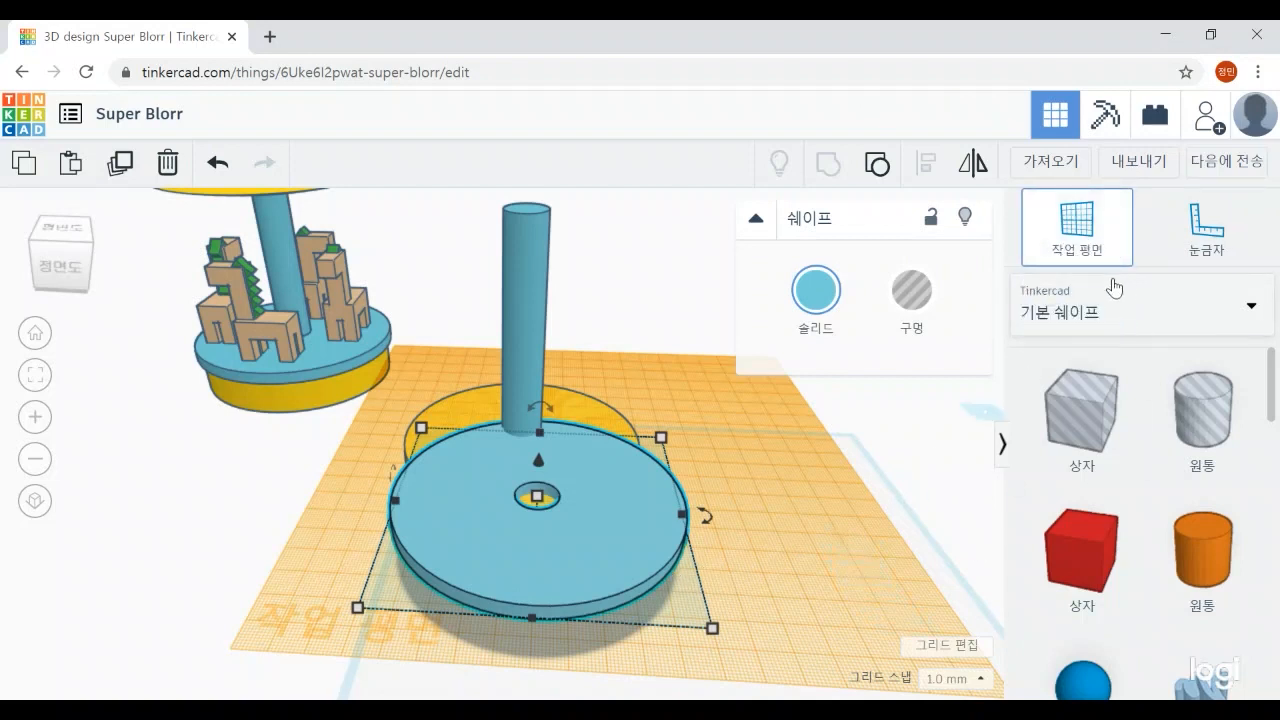
{"action": "left_click", "coordinate": [796, 544]}
Align the light blue disc with the yellow base and post, centering them in both horizontal directions
{"action": "right_click_drag", "start_coordinate": [791, 520], "coordinate": [926, 538]}
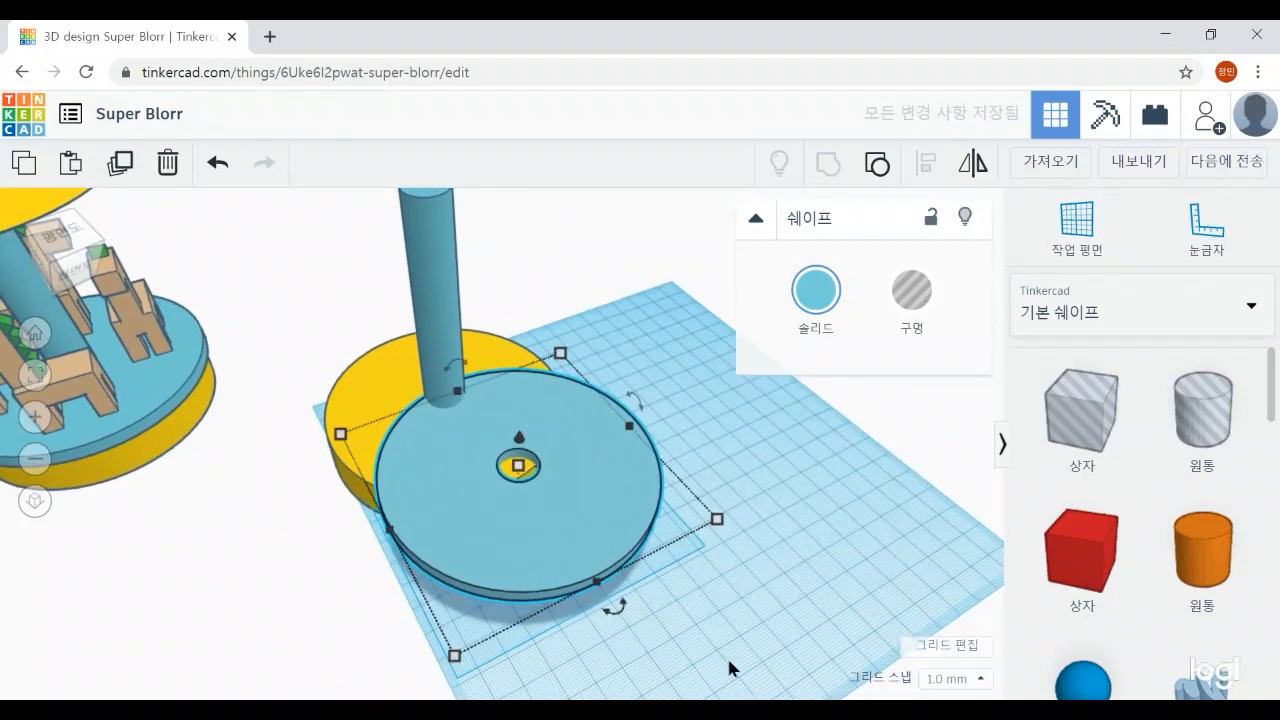
{"action": "right_click_drag", "start_coordinate": [729, 664], "coordinate": [497, 527]}
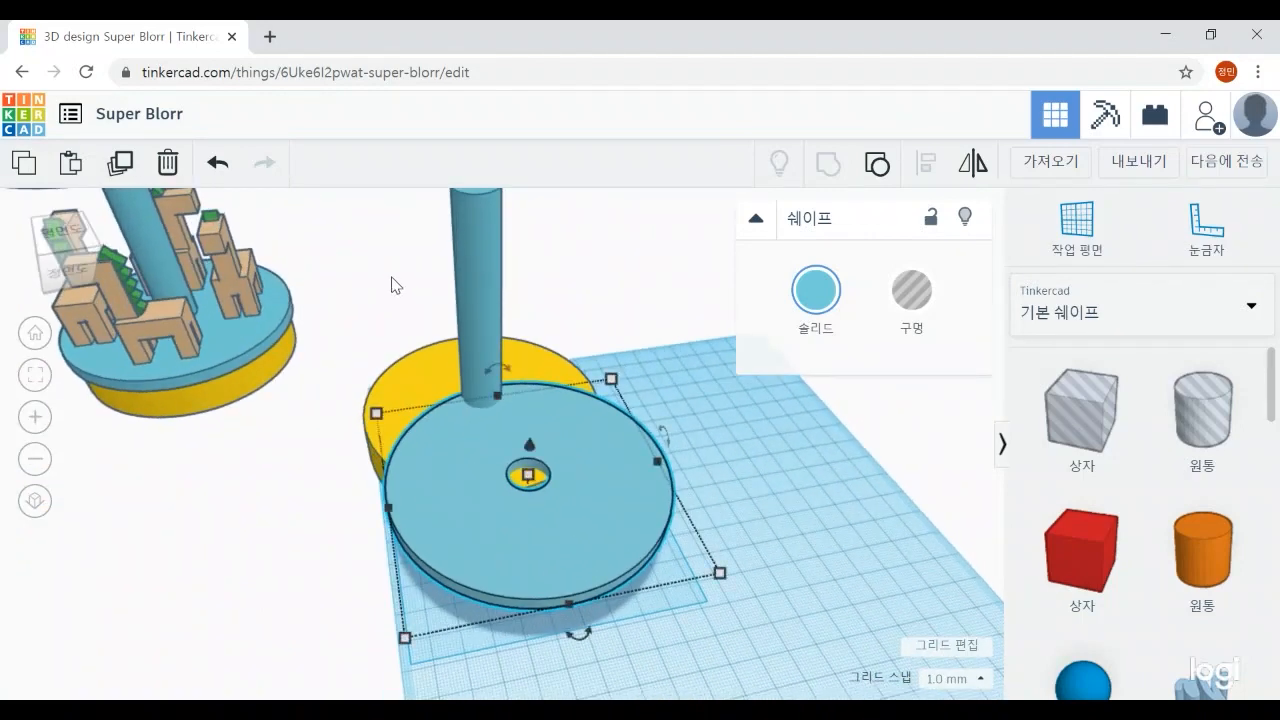
{"action": "left_click_drag", "start_coordinate": [391, 285], "coordinate": [716, 676]}
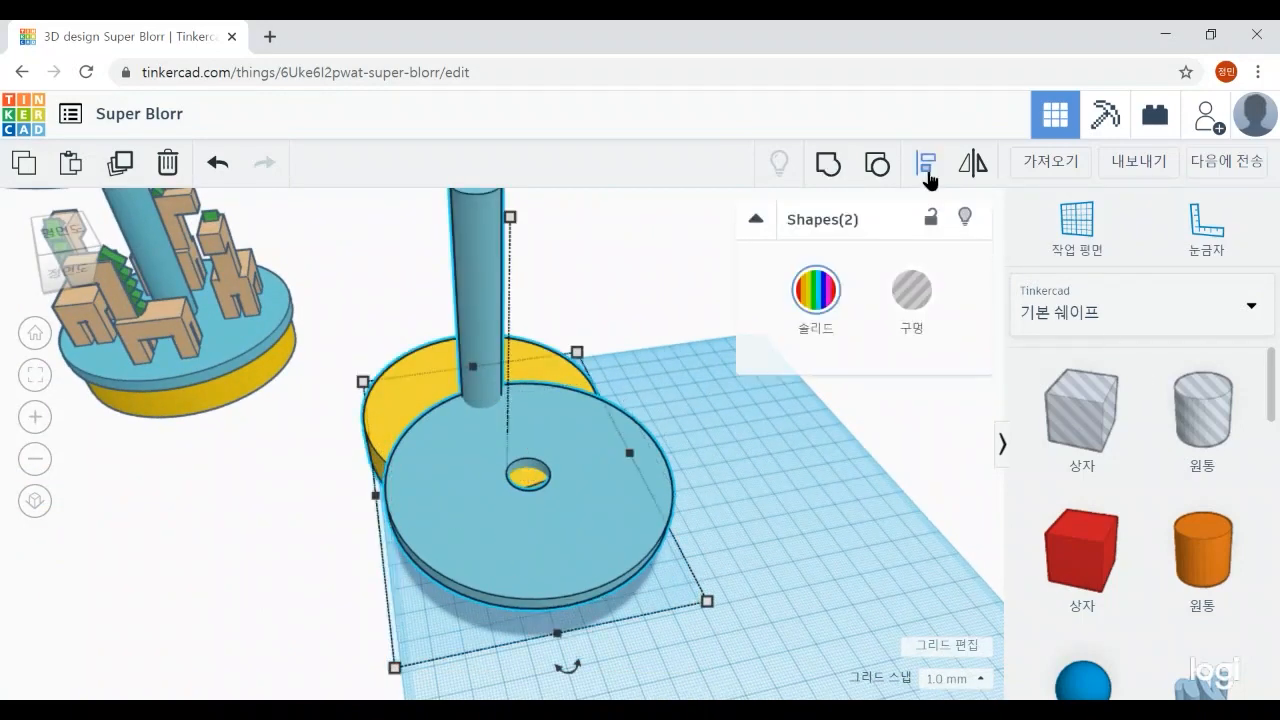
{"action": "left_click", "coordinate": [927, 172]}
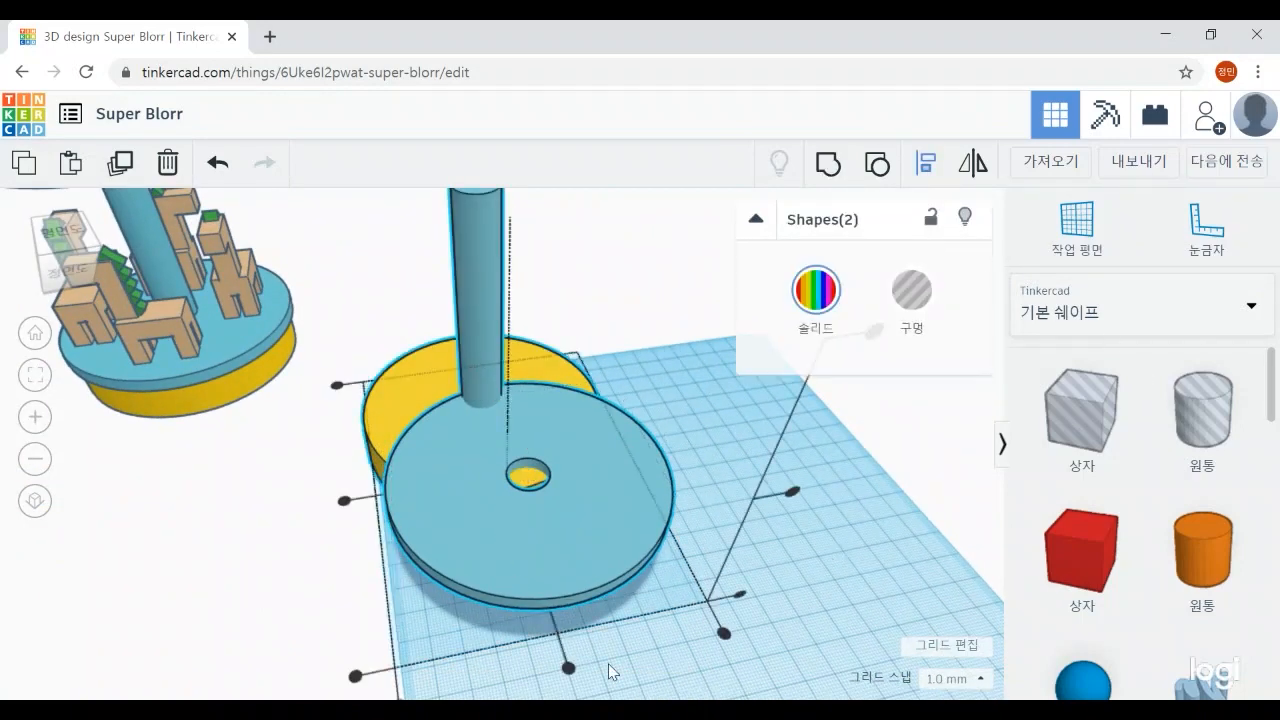
{"action": "left_click", "coordinate": [350, 502]}
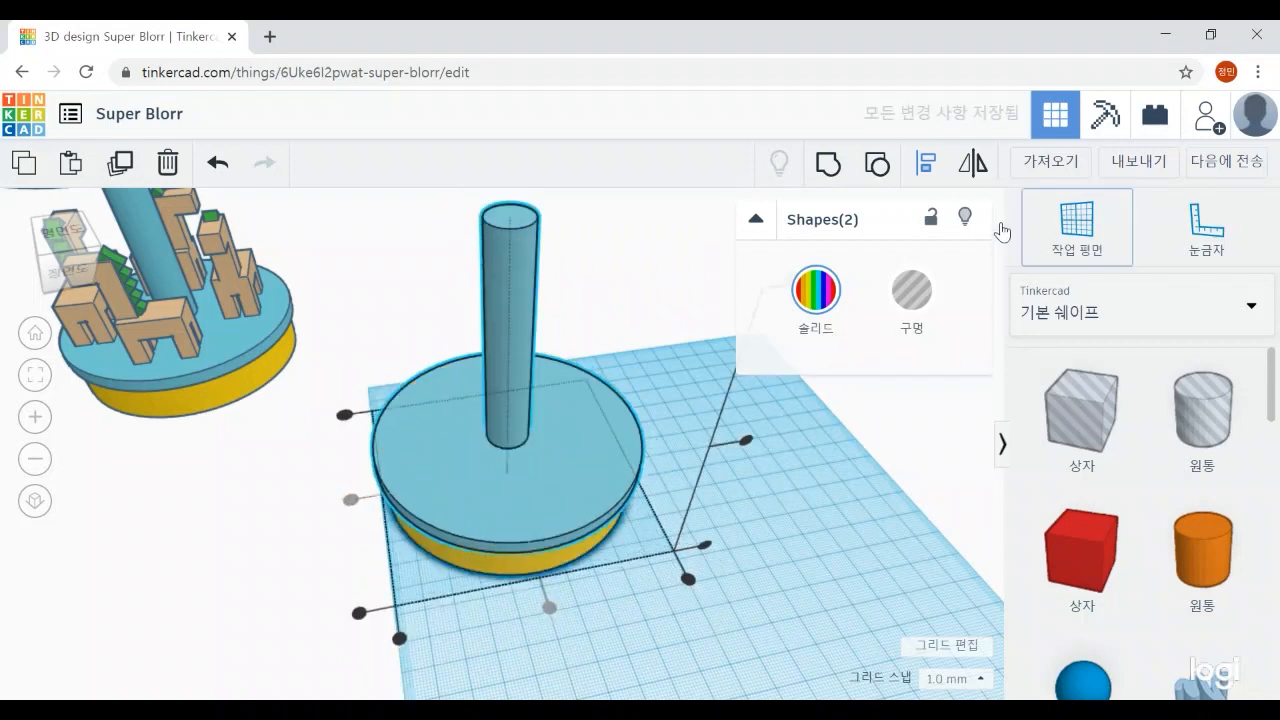
Group the light blue disc with the yellow base and post, then deselect the group
{"action": "left_click", "coordinate": [827, 165]}
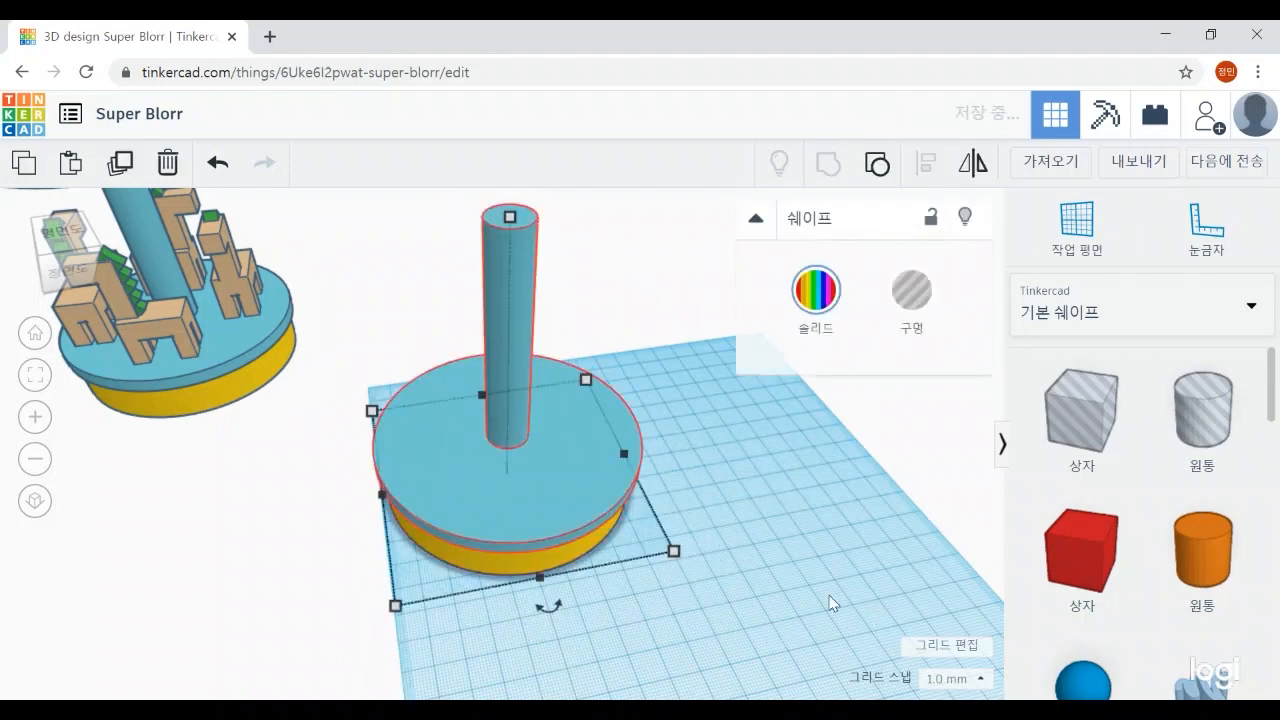
{"action": "left_click", "coordinate": [727, 588]}
{"action": "right_click_drag", "start_coordinate": [727, 588], "coordinate": [631, 677]}
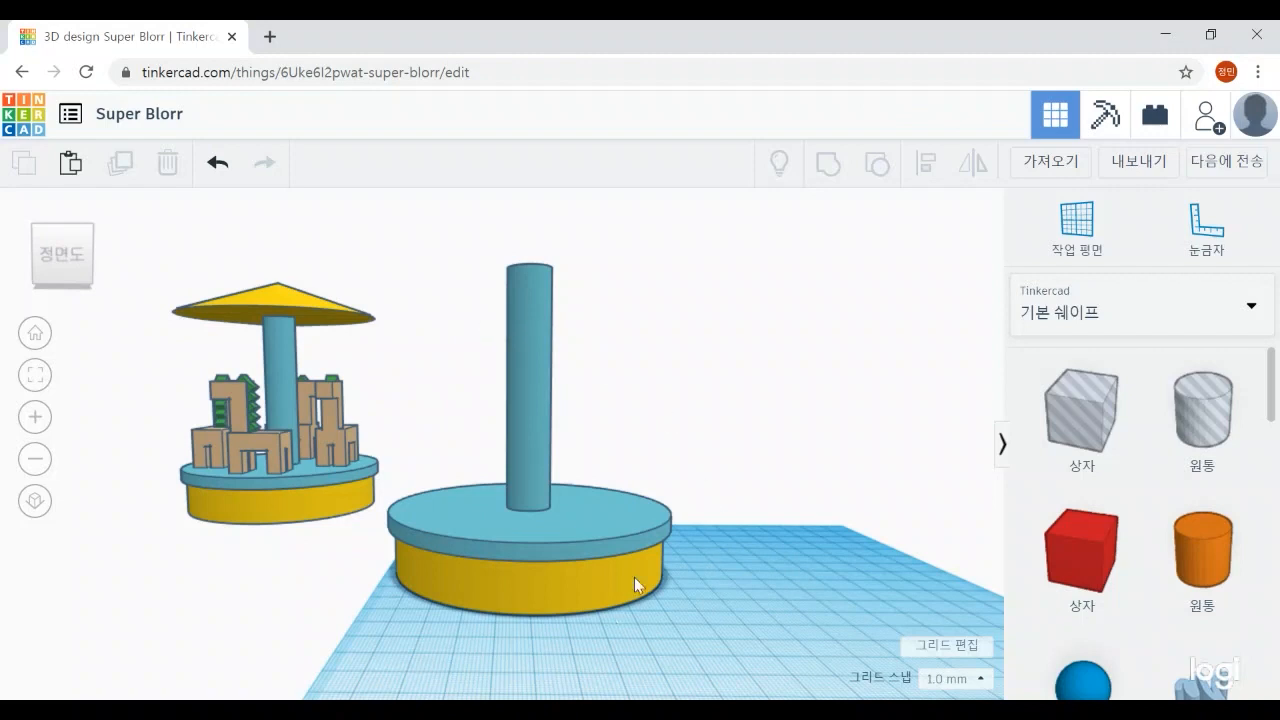
{"action": "right_click_drag", "start_coordinate": [634, 577], "coordinate": [763, 570]}
{"action": "scroll", "coordinate": [763, 563], "scroll_direction": "down", "scroll_amount": 1}
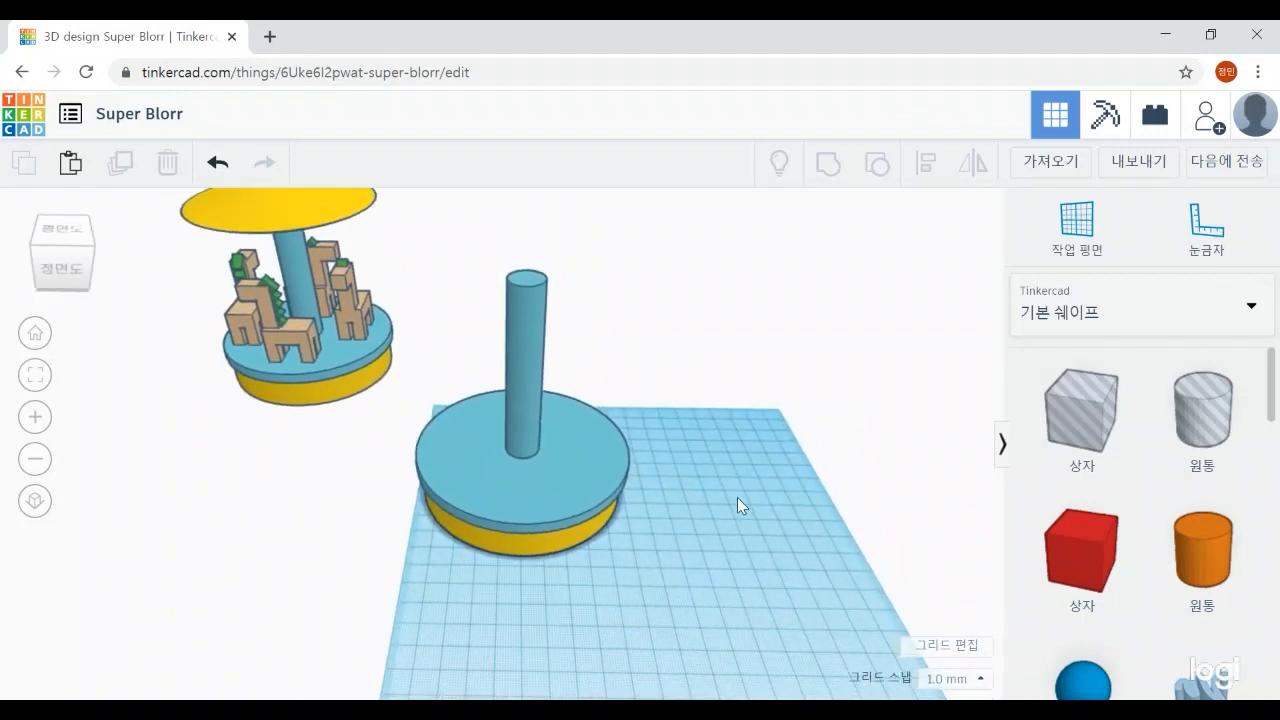
Place a cone from the basic shapes on the workplane in front of the new carousel base
{"action": "middle_click_drag", "start_coordinate": [737, 497], "coordinate": [515, 475]}
{"action": "scroll", "coordinate": [530, 474], "scroll_direction": "down", "scroll_amount": 4}
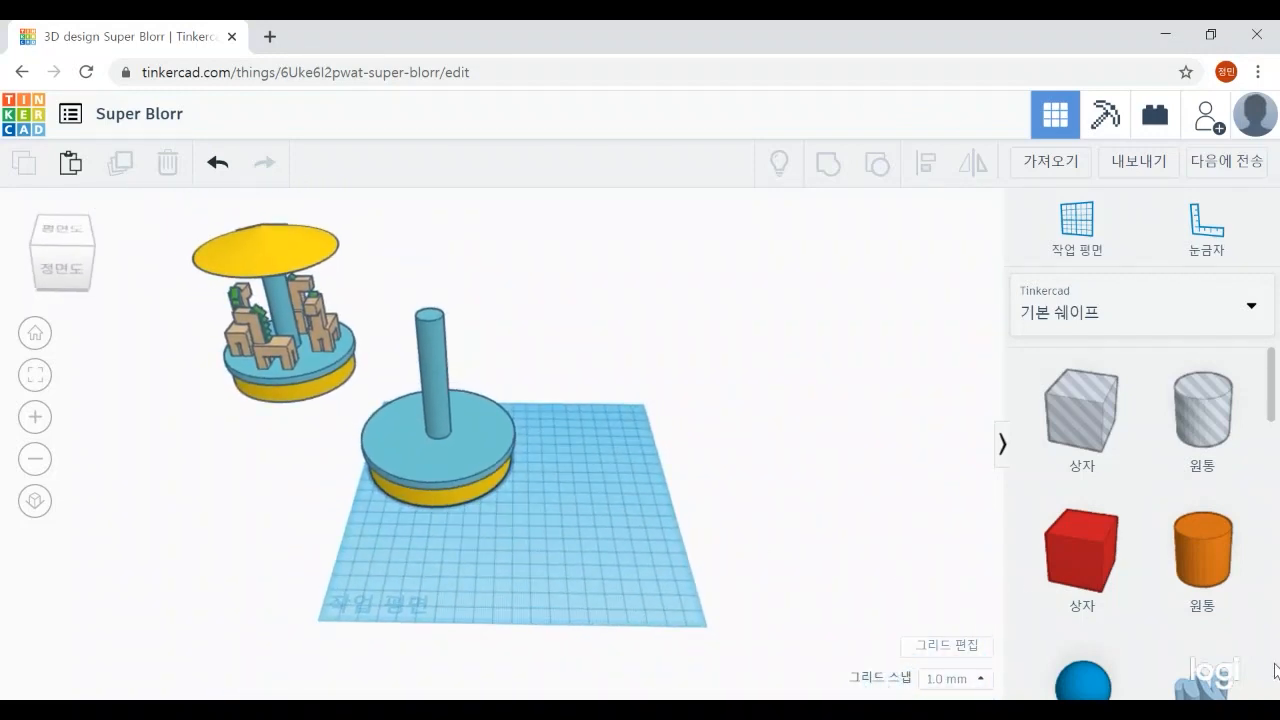
{"action": "scroll", "coordinate": [1180, 555], "scroll_direction": "down", "scroll_amount": 3}
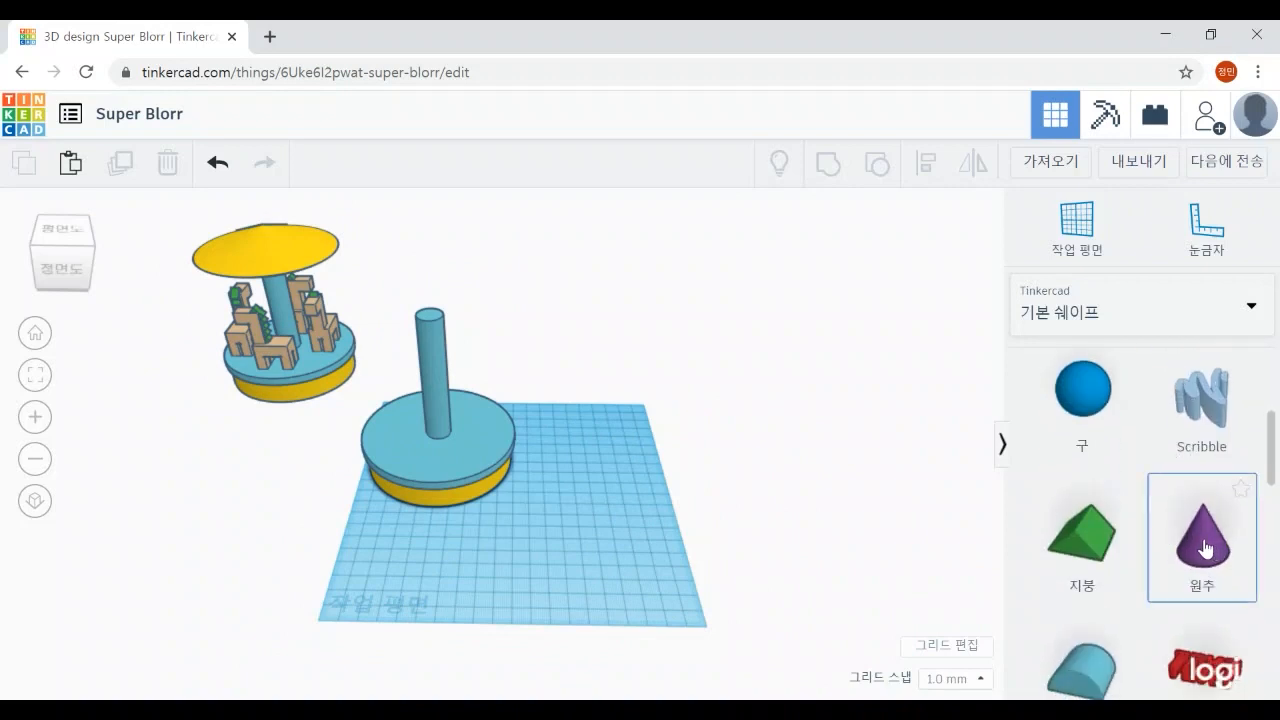
{"action": "left_click_drag", "start_coordinate": [1205, 547], "coordinate": [560, 545]}
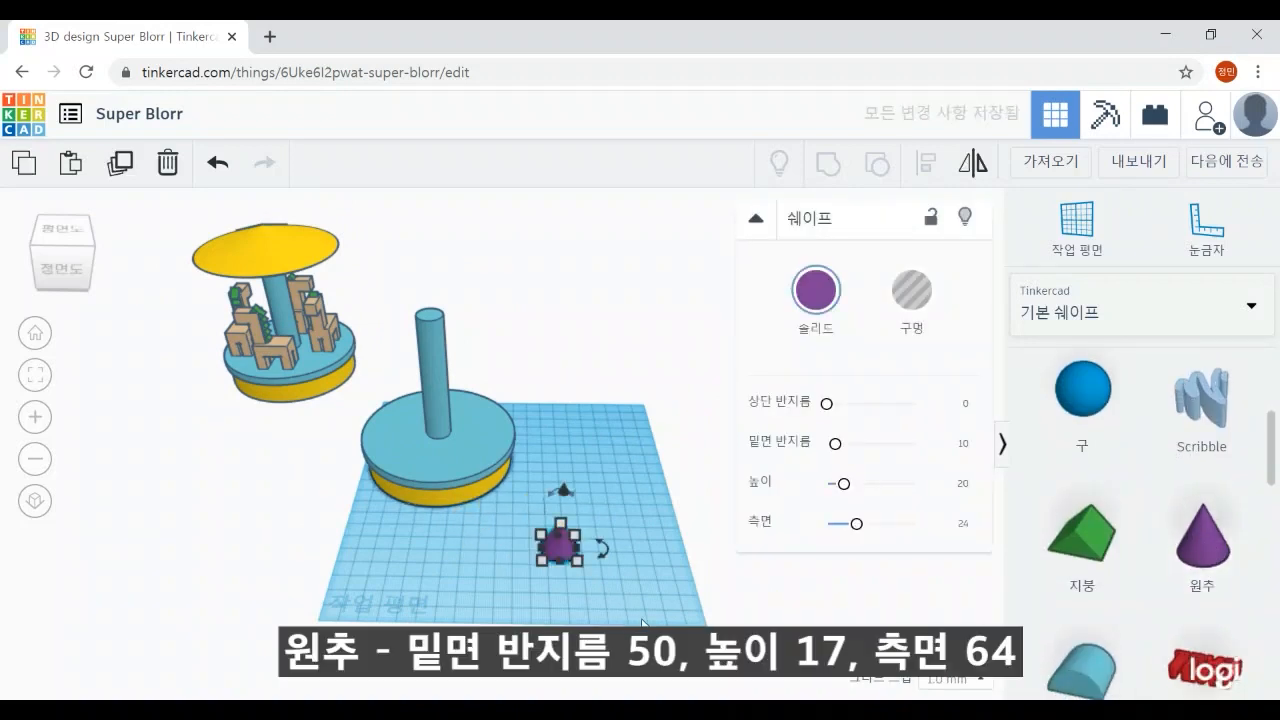
{"action": "scroll", "coordinate": [610, 592], "scroll_direction": "up", "scroll_amount": 2}
{"action": "scroll", "coordinate": [484, 521], "scroll_direction": "down", "scroll_amount": 2}
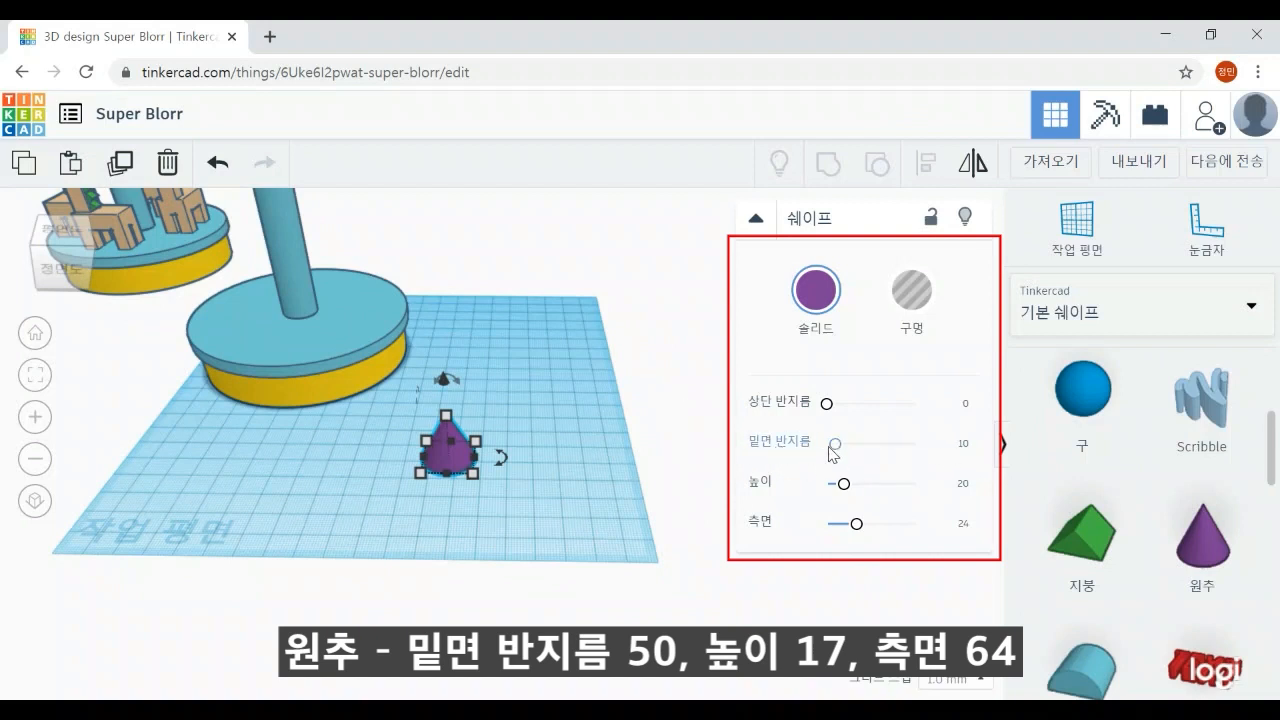
Set the cone's base radius to 50, its height to 17 and its sides to 64
{"action": "left_click", "coordinate": [966, 448]}
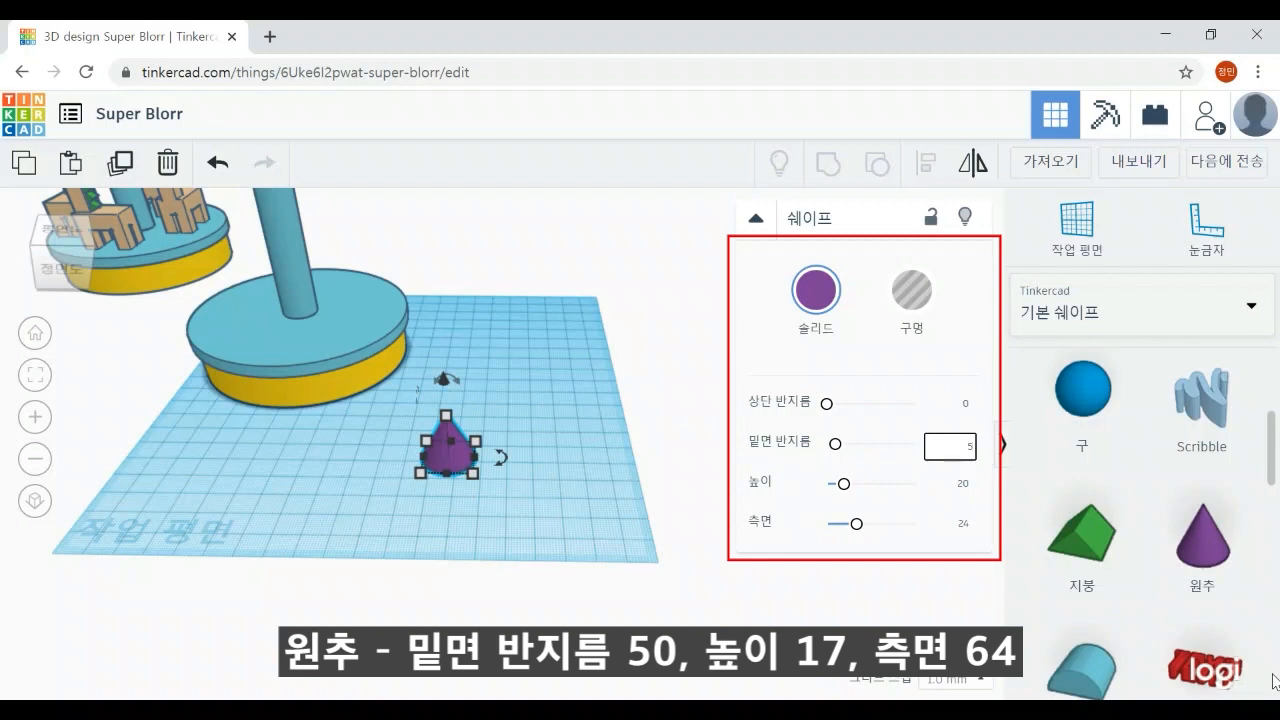
{"action": "key", "text": "Return"}
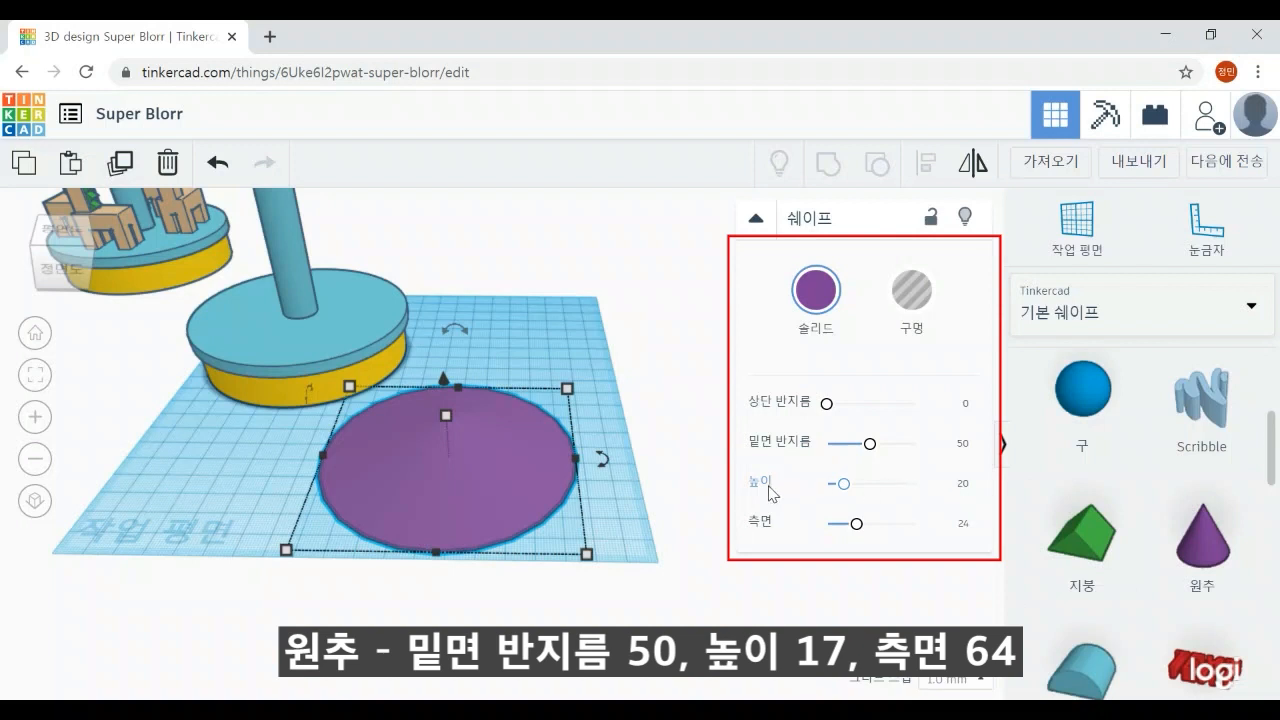
{"action": "left_click", "coordinate": [963, 486]}
{"action": "type", "text": "17"}
{"action": "key", "text": "Return"}
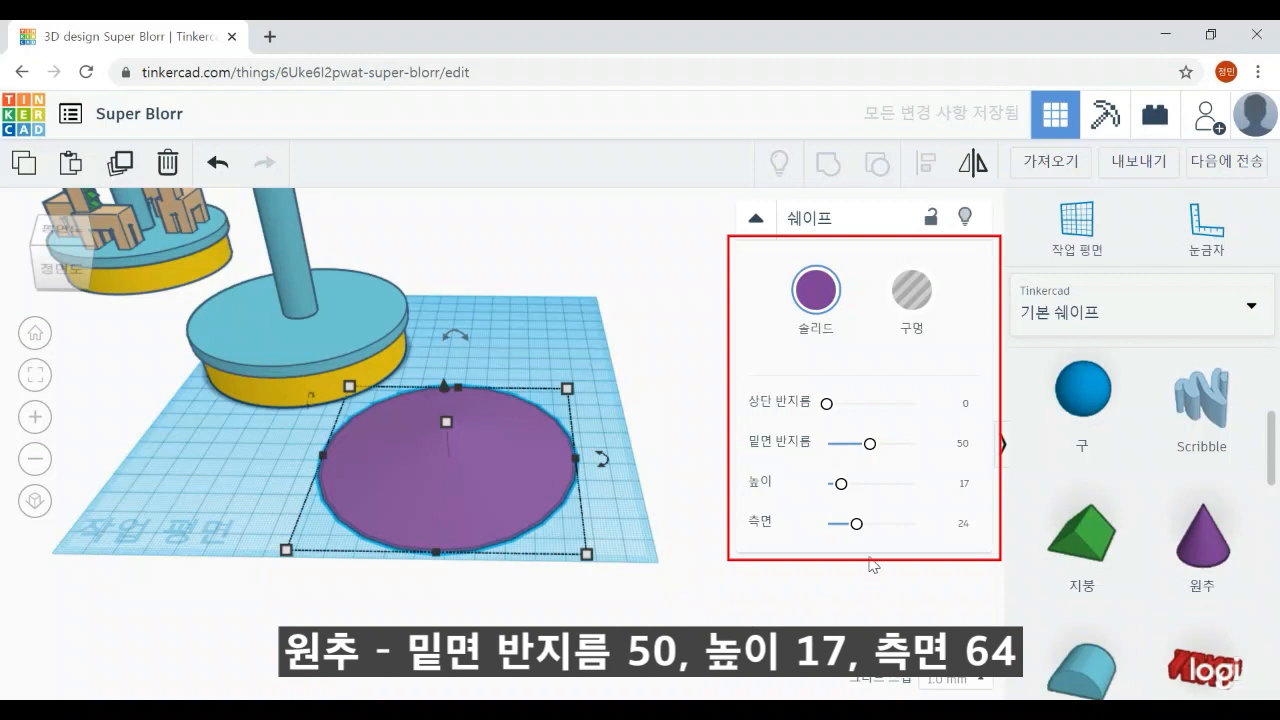
{"action": "left_click_drag", "start_coordinate": [858, 531], "coordinate": [952, 523]}
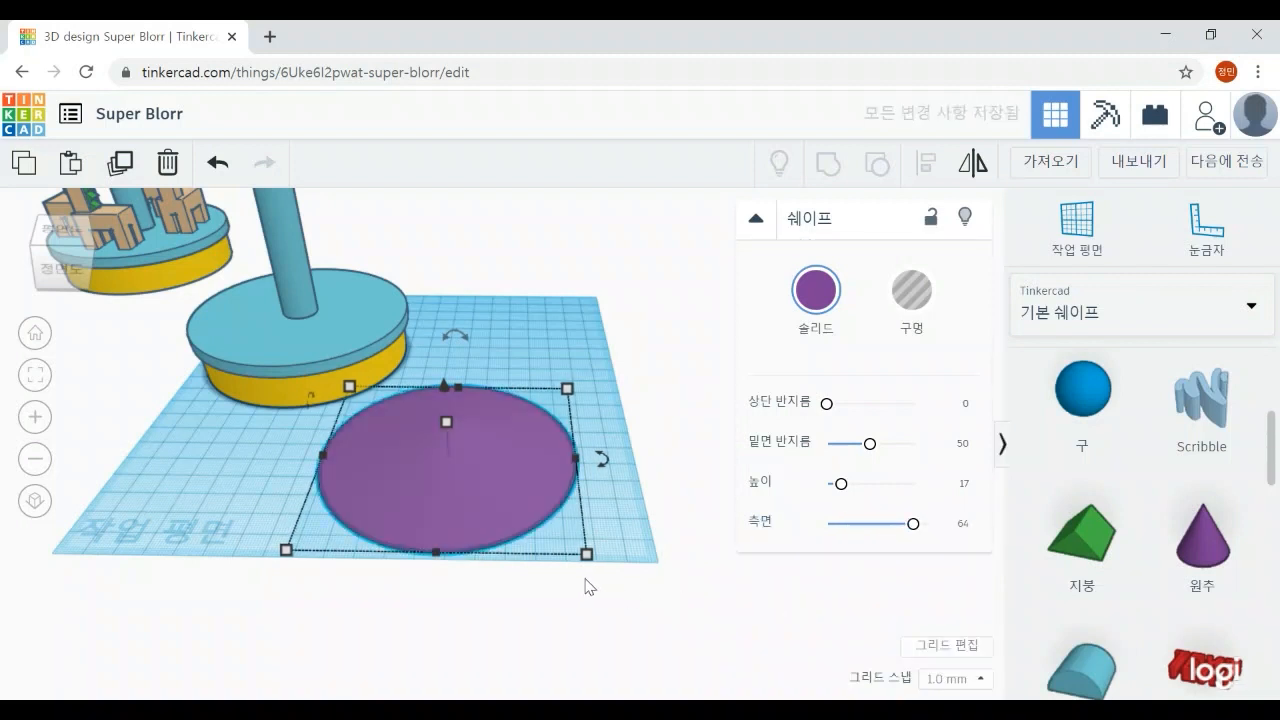
Color the cone bright yellow to match the roof of the finished carousel
{"action": "left_click", "coordinate": [703, 602]}
{"action": "right_click_drag", "start_coordinate": [651, 531], "coordinate": [631, 548]}
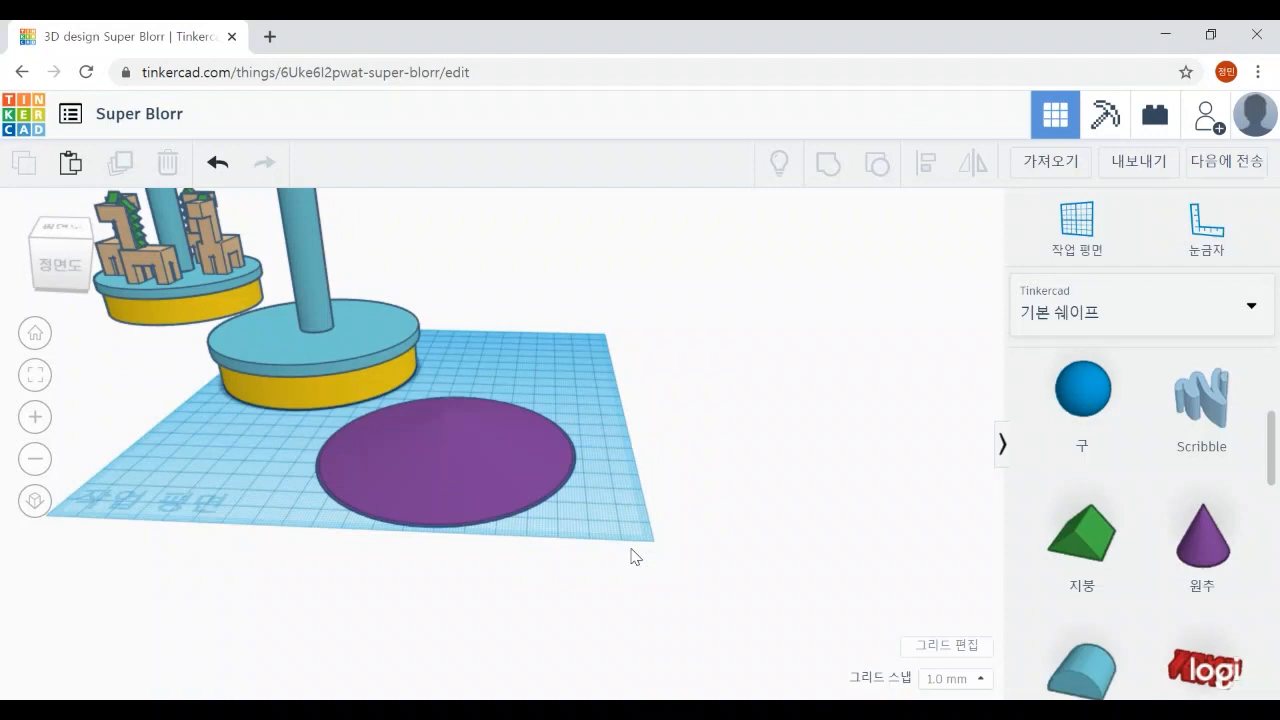
{"action": "scroll", "coordinate": [463, 484], "scroll_direction": "down", "scroll_amount": 3}
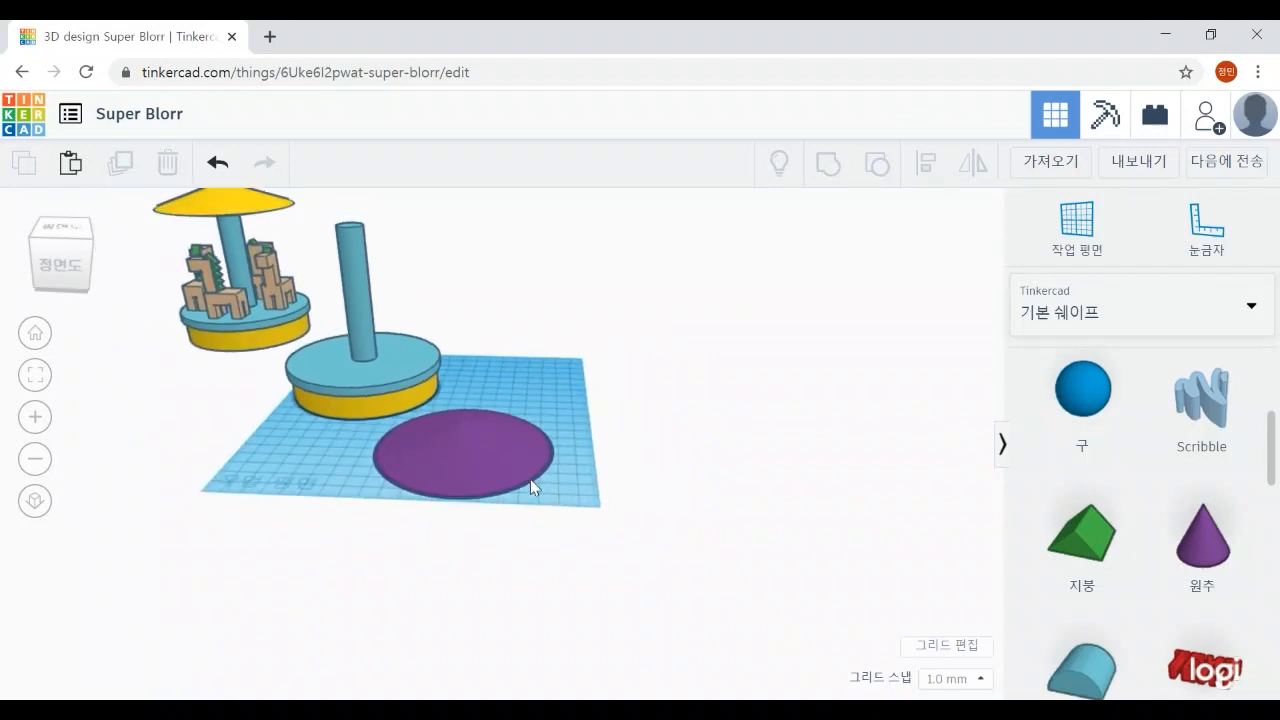
{"action": "left_click", "coordinate": [482, 459]}
{"action": "left_click", "coordinate": [815, 290]}
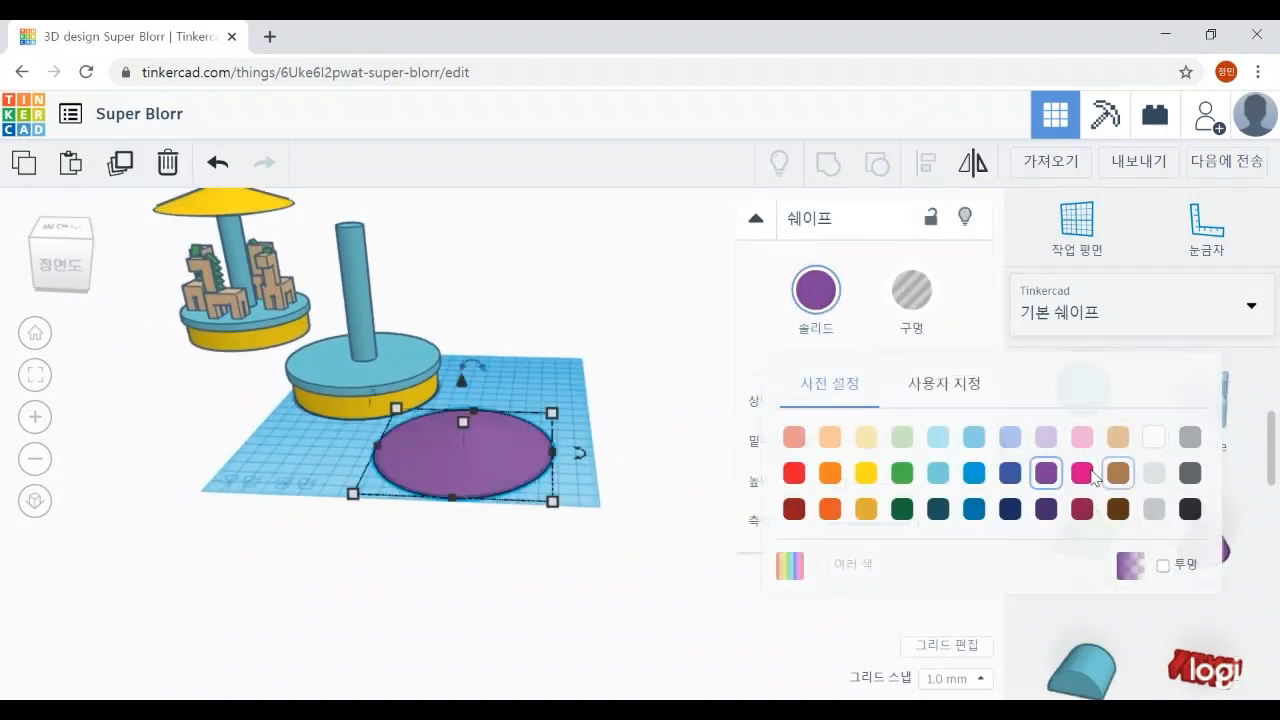
{"action": "left_click", "coordinate": [866, 473]}
{"action": "left_click", "coordinate": [222, 534]}
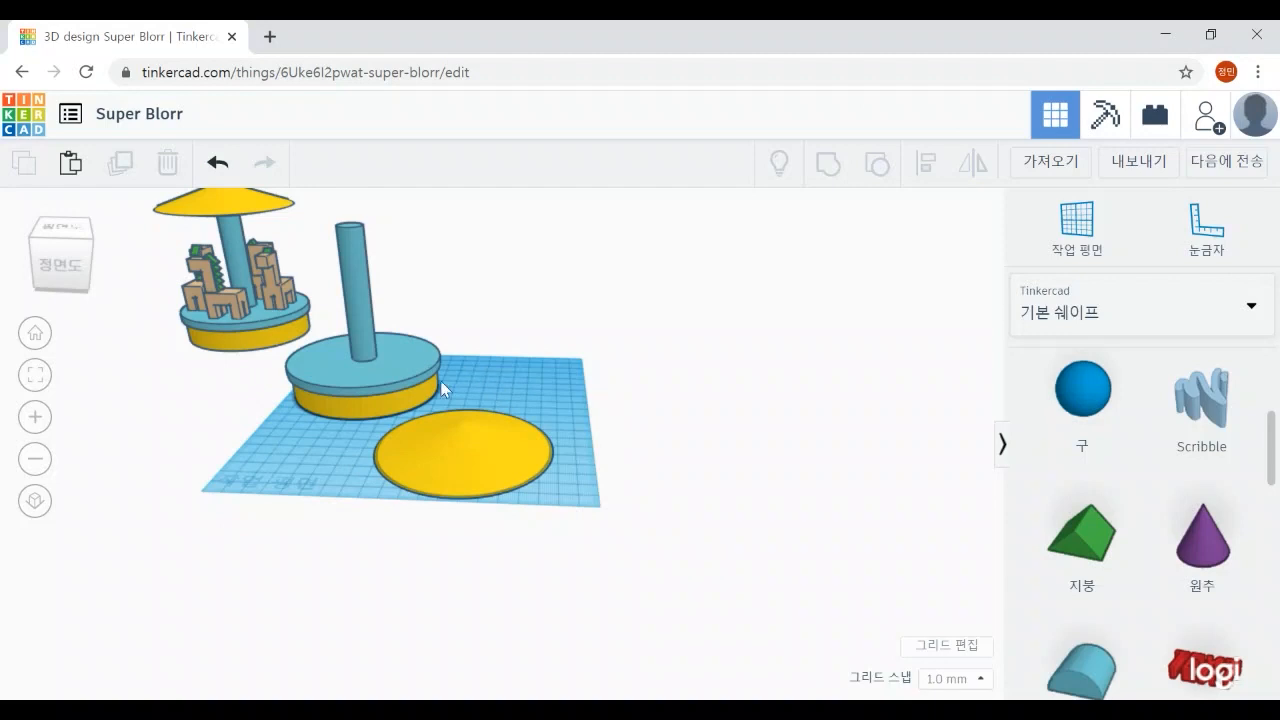
Place a hole cylinder on the workplane behind the yellow cone and set its sides to 64
{"action": "middle_click_drag", "start_coordinate": [440, 380], "coordinate": [584, 505]}
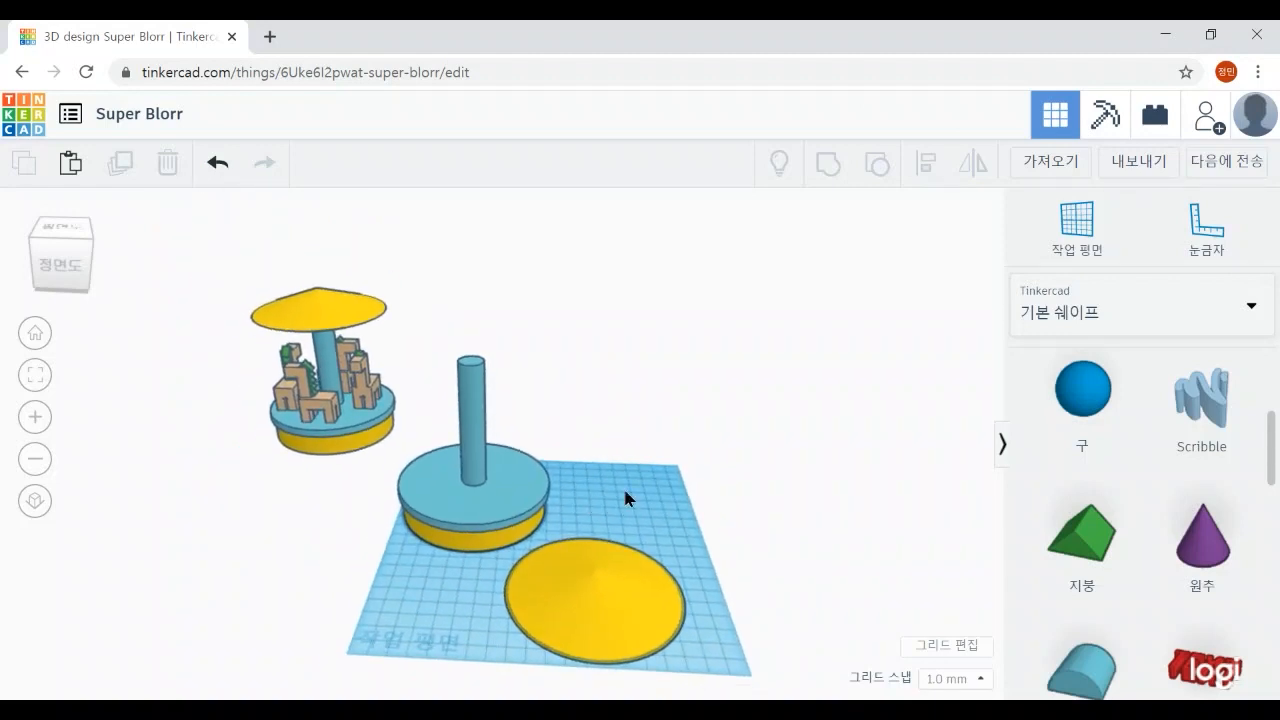
{"action": "right_click_drag", "start_coordinate": [625, 497], "coordinate": [298, 445]}
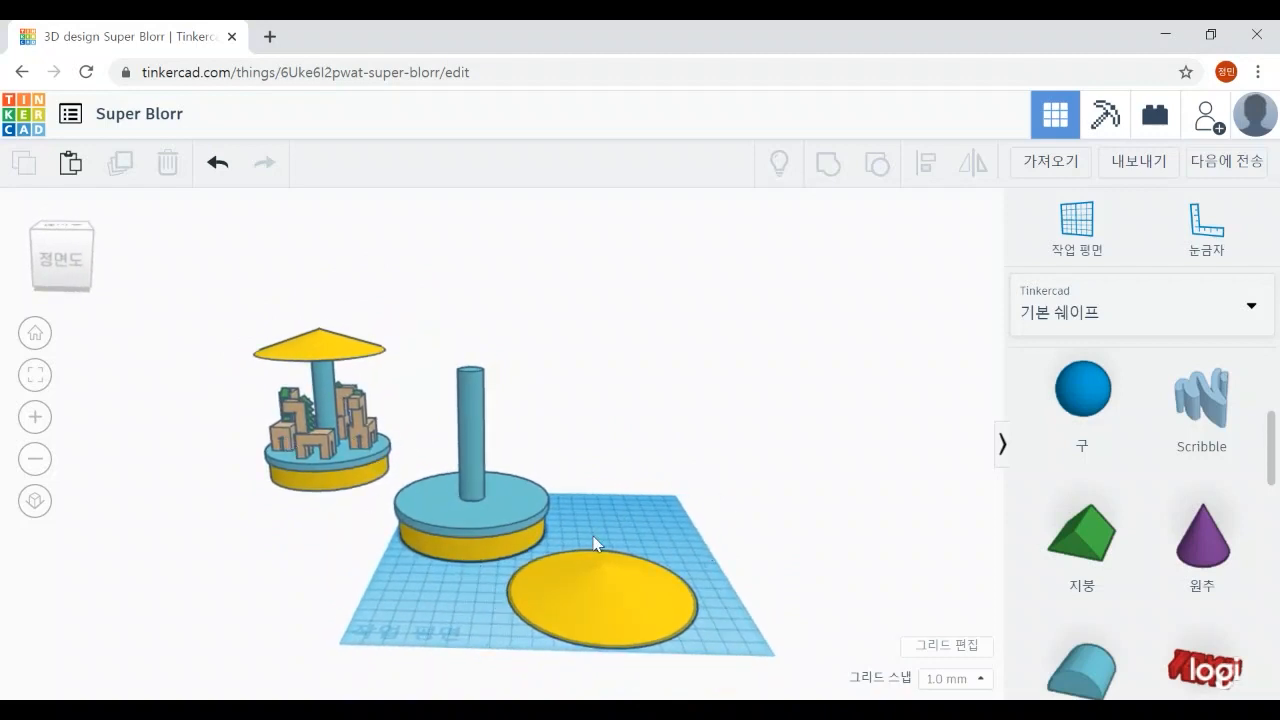
{"action": "scroll", "coordinate": [692, 516], "scroll_direction": "down", "scroll_amount": 3}
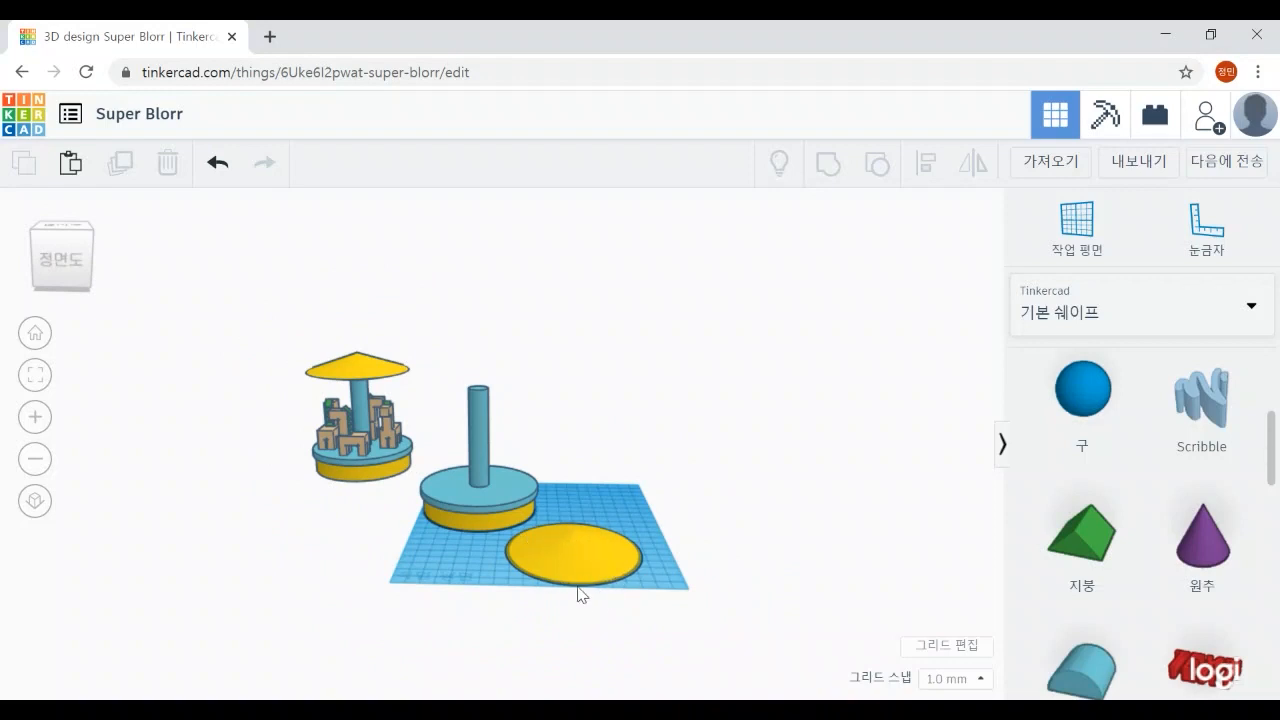
{"action": "scroll", "coordinate": [698, 512], "scroll_direction": "up", "scroll_amount": 3}
{"action": "right_click_drag", "start_coordinate": [712, 619], "coordinate": [731, 677]}
{"action": "scroll", "coordinate": [1157, 623], "scroll_direction": "up", "scroll_amount": 3}
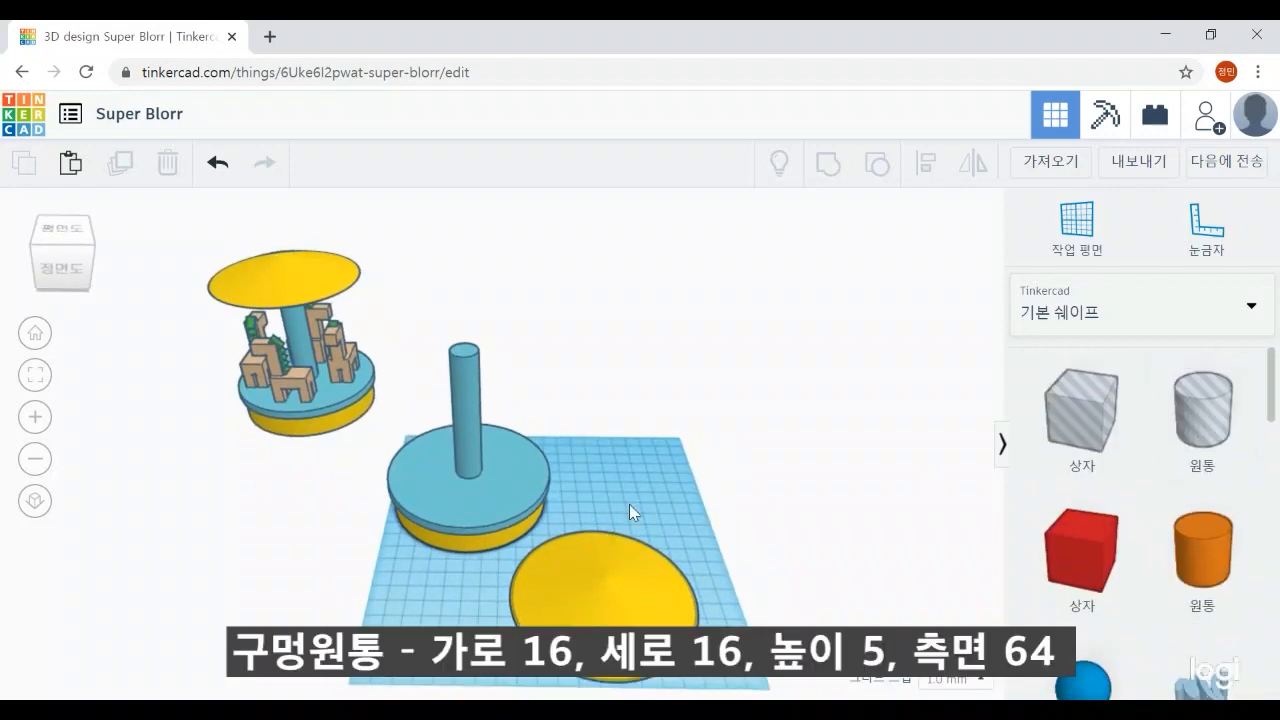
{"action": "left_click_drag", "start_coordinate": [1202, 431], "coordinate": [663, 503]}
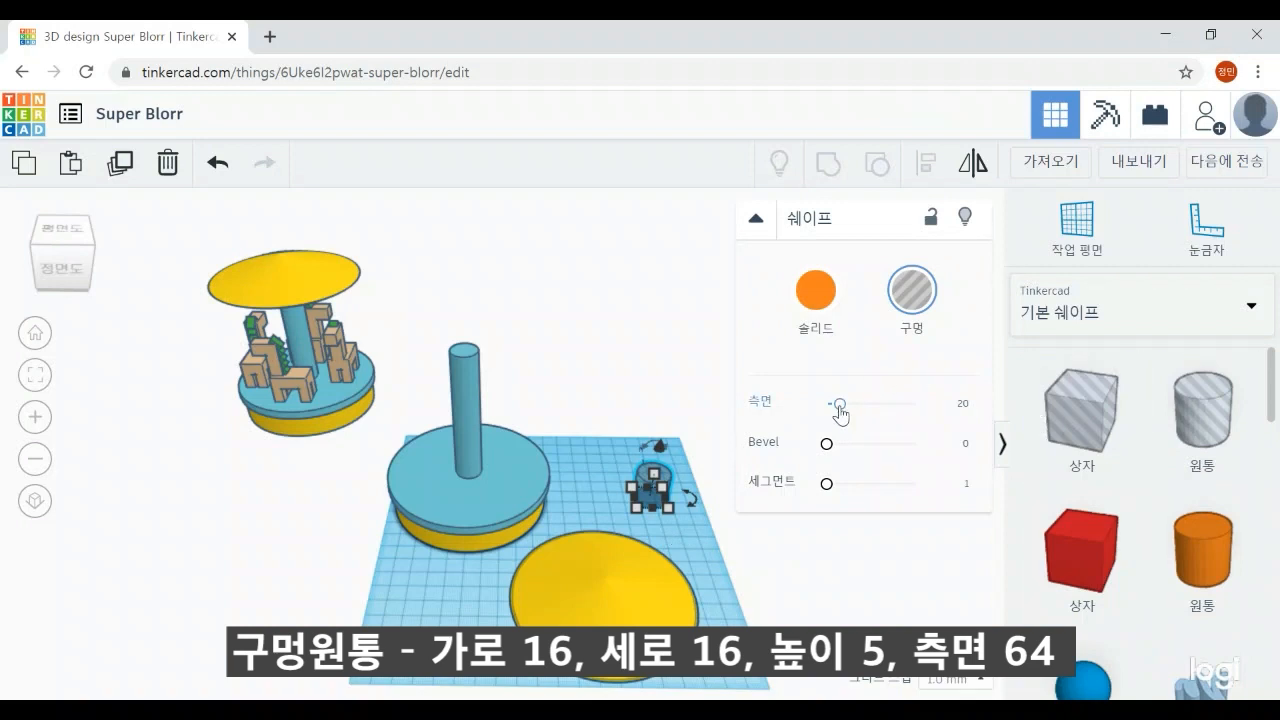
{"action": "left_click_drag", "start_coordinate": [839, 405], "coordinate": [913, 404]}
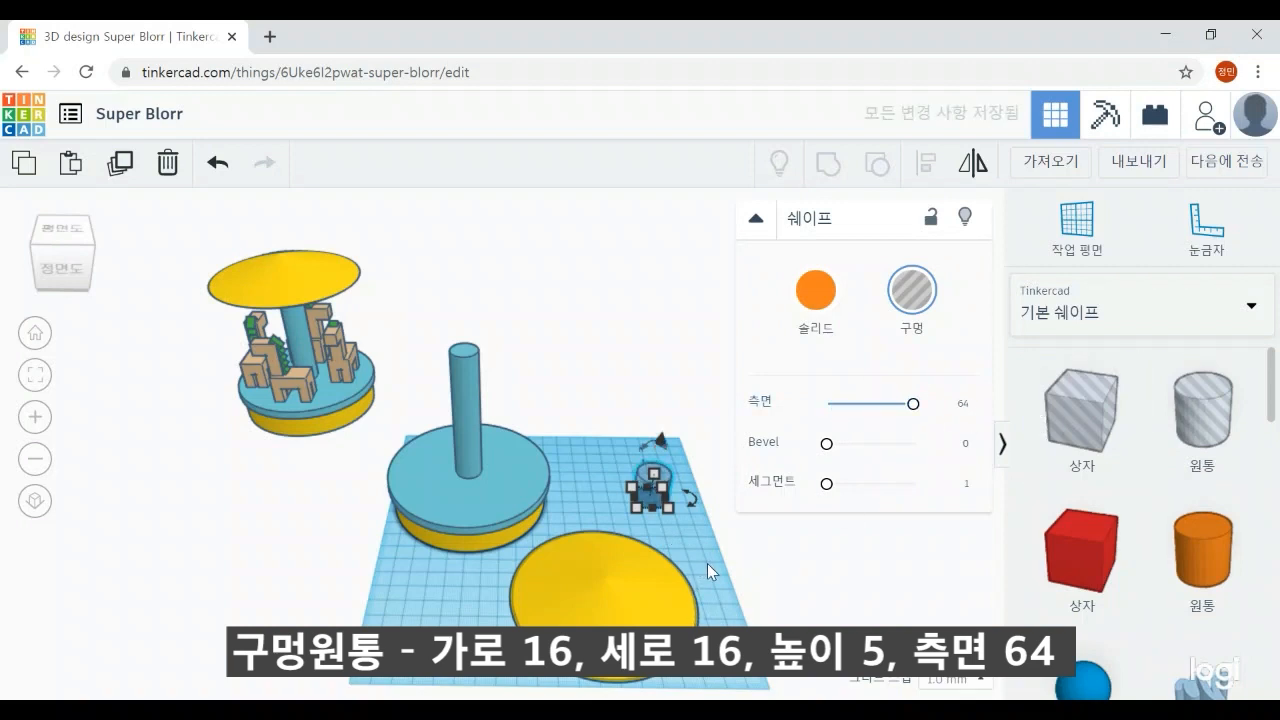
Set the hole cylinder's width and length to 16 each
{"action": "scroll", "coordinate": [708, 563], "scroll_direction": "up", "scroll_amount": 5}
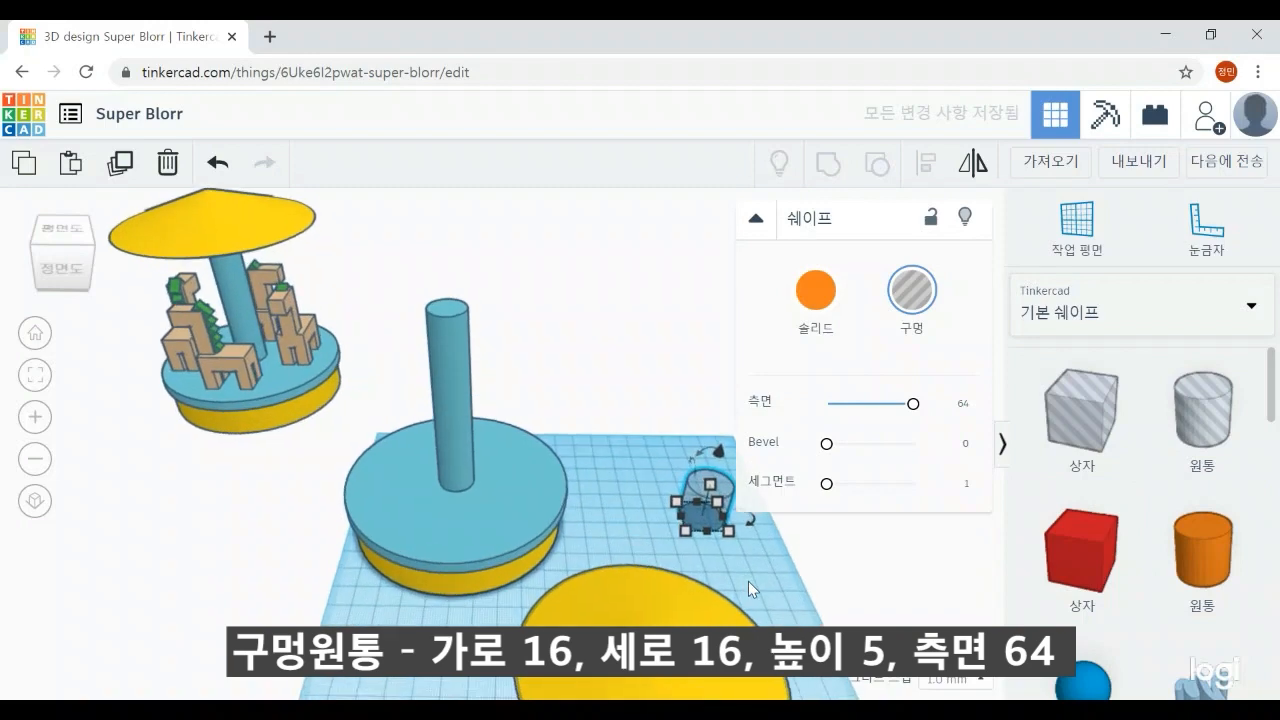
{"action": "scroll", "coordinate": [668, 530], "scroll_direction": "up", "scroll_amount": 5}
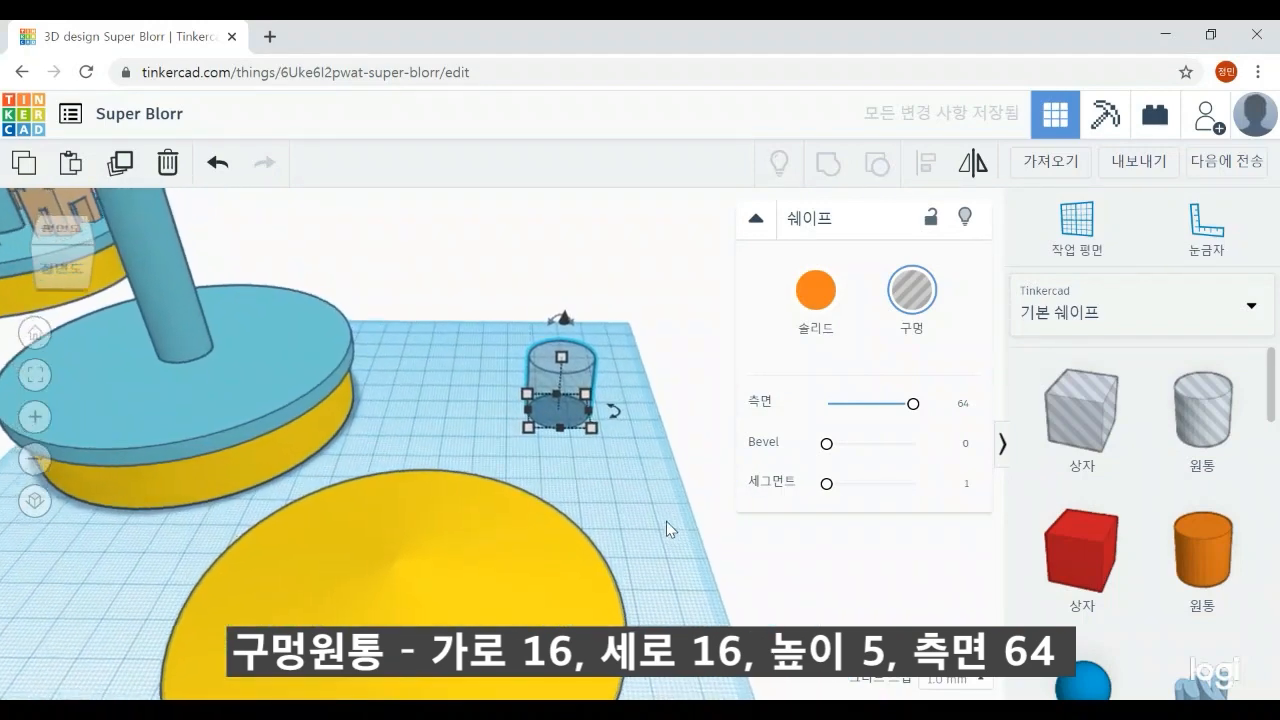
{"action": "middle_click_drag", "start_coordinate": [516, 505], "coordinate": [441, 530]}
{"action": "scroll", "coordinate": [443, 538], "scroll_direction": "up", "scroll_amount": 5}
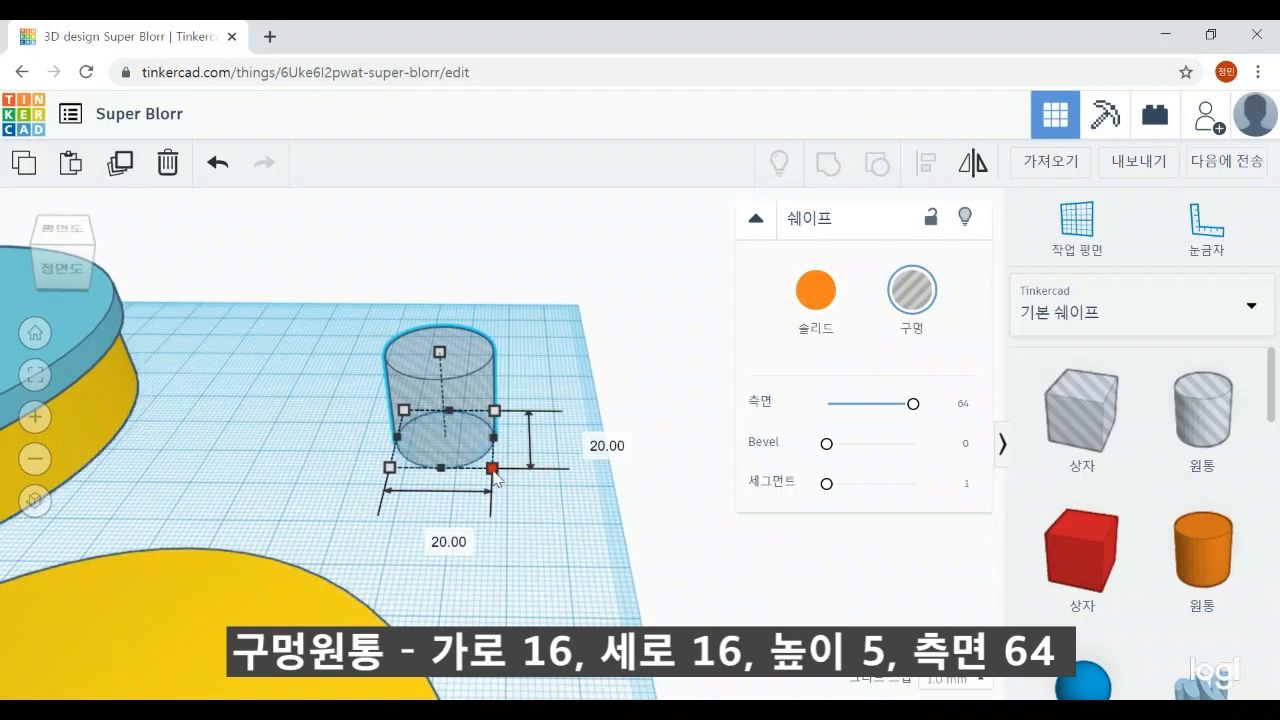
{"action": "left_click", "coordinate": [431, 534]}
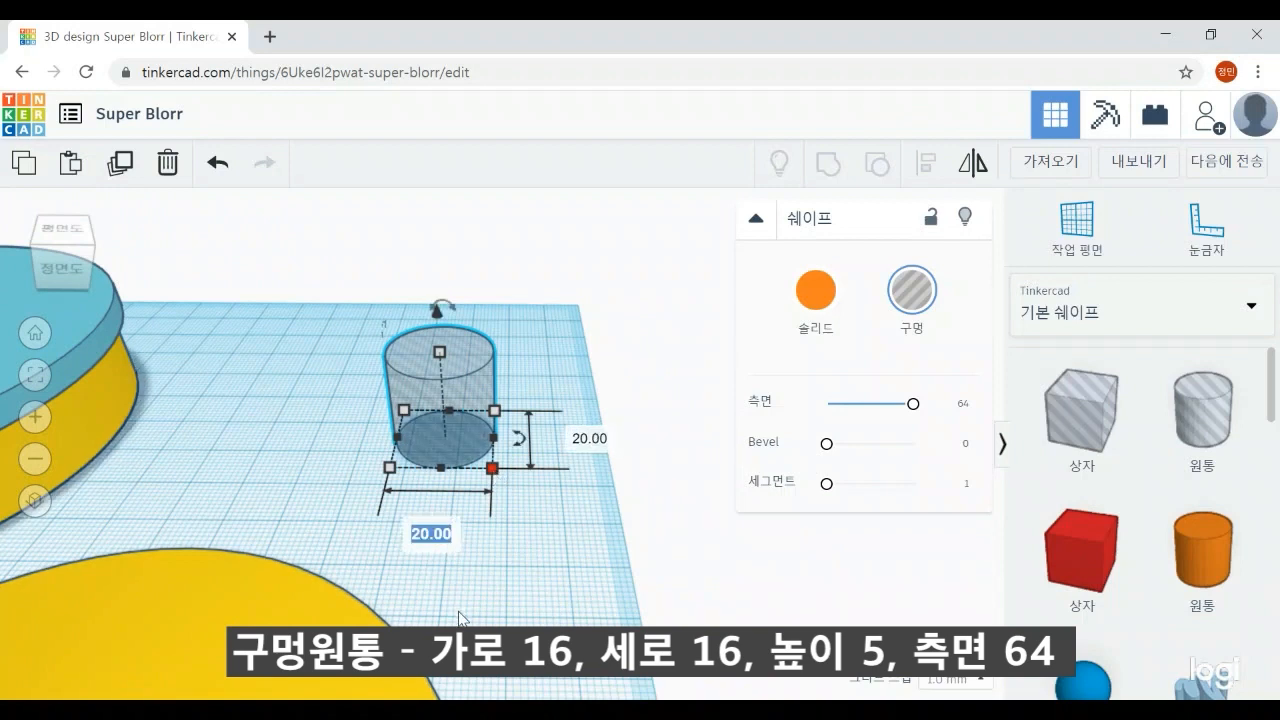
{"action": "type", "text": "16"}
{"action": "left_click", "coordinate": [592, 439]}
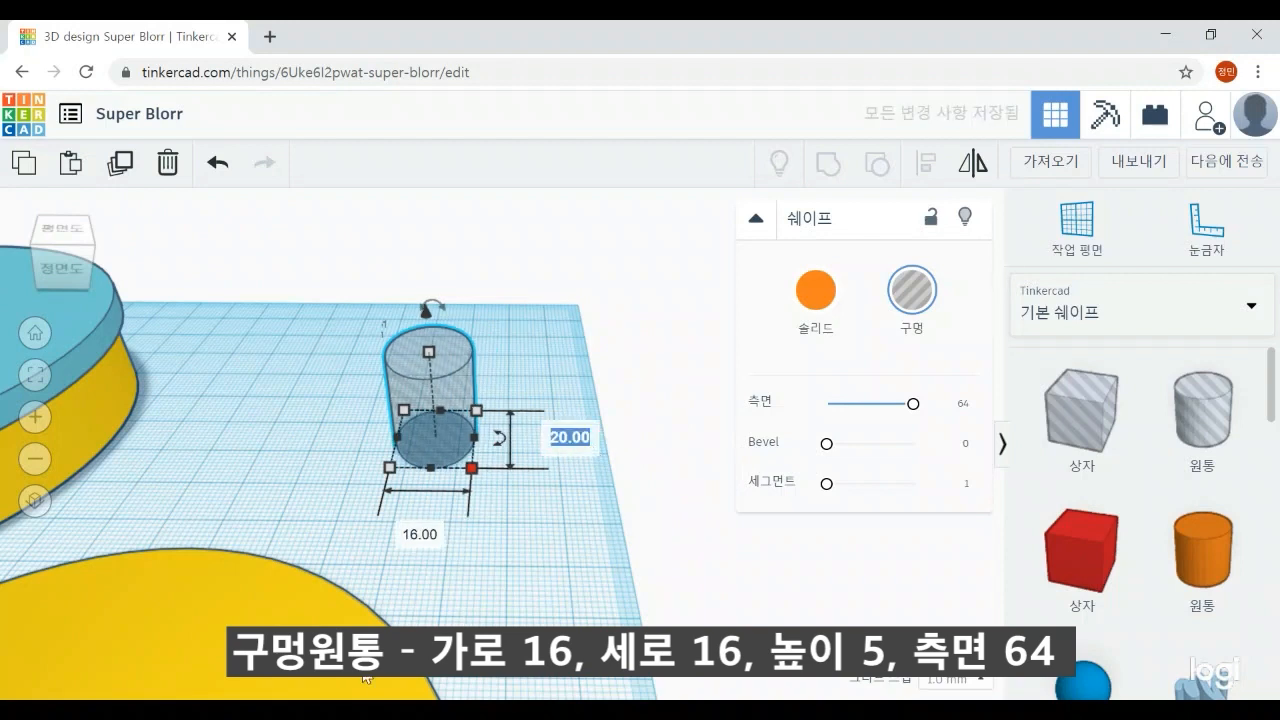
{"action": "type", "text": "16"}
{"action": "key", "text": "Return"}
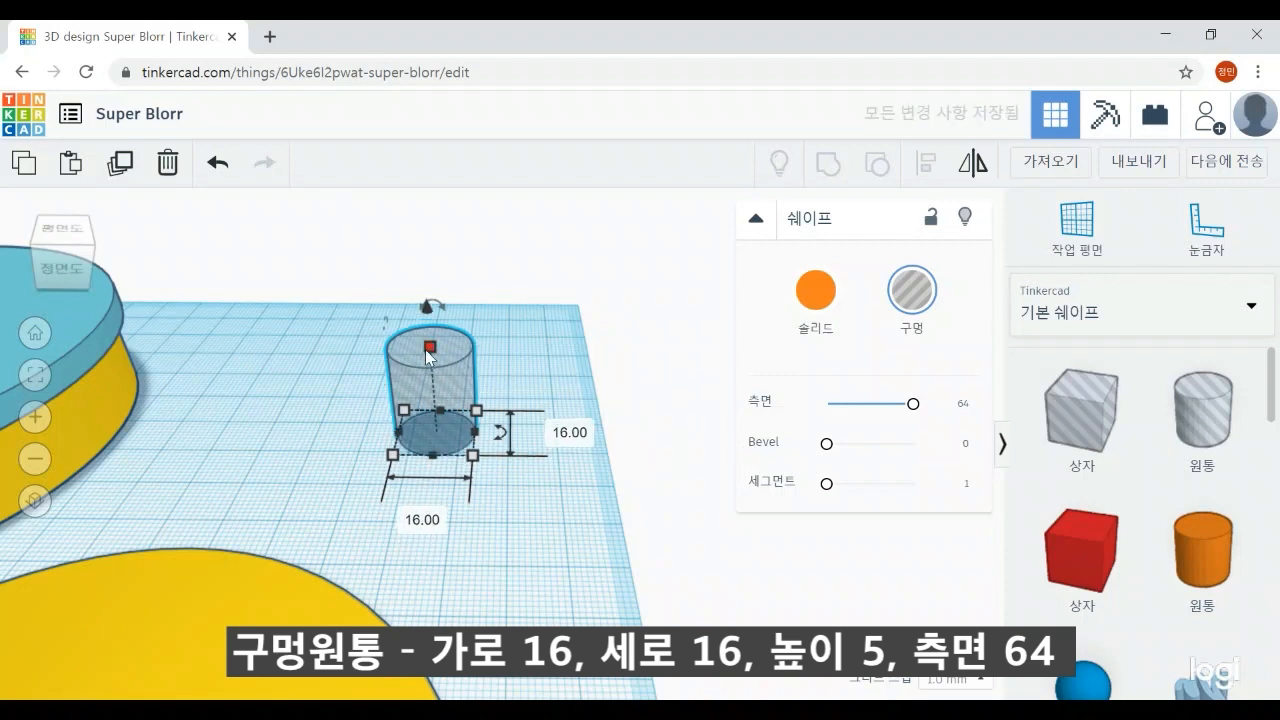
Set the hole cylinder's height to 5
{"action": "mouse_move", "coordinate": [435, 352]}
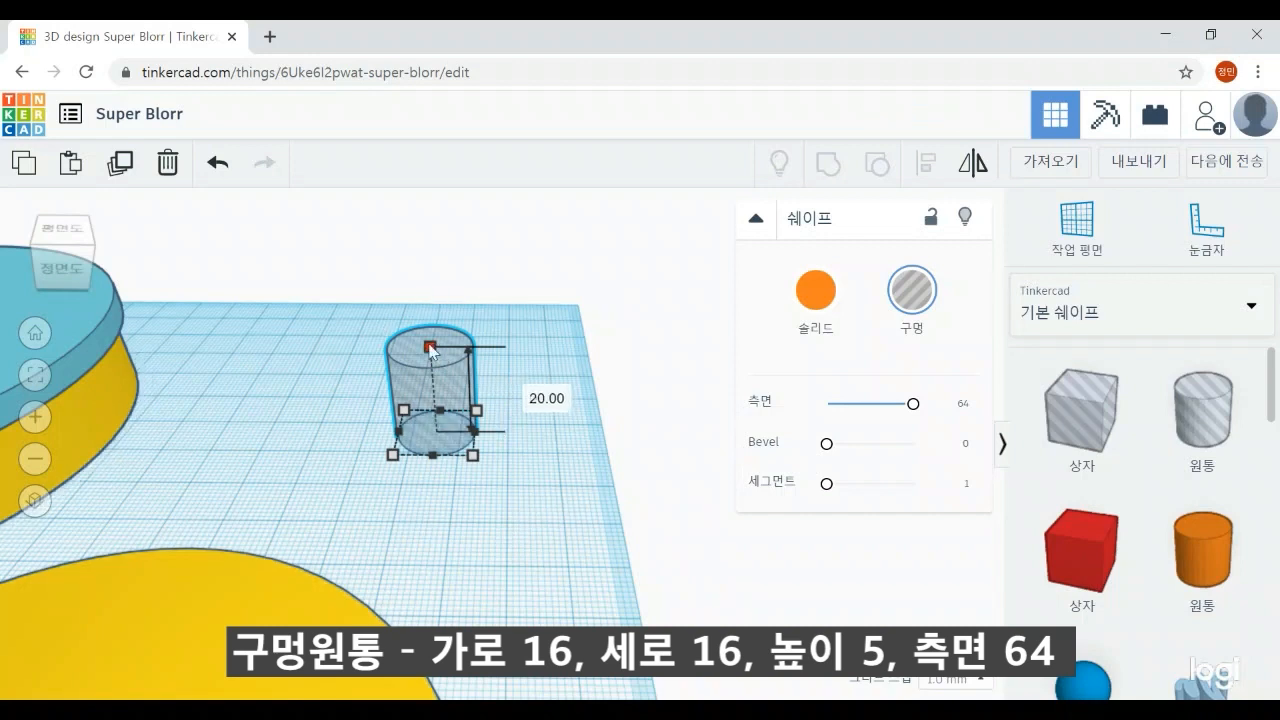
{"action": "left_click", "coordinate": [530, 392]}
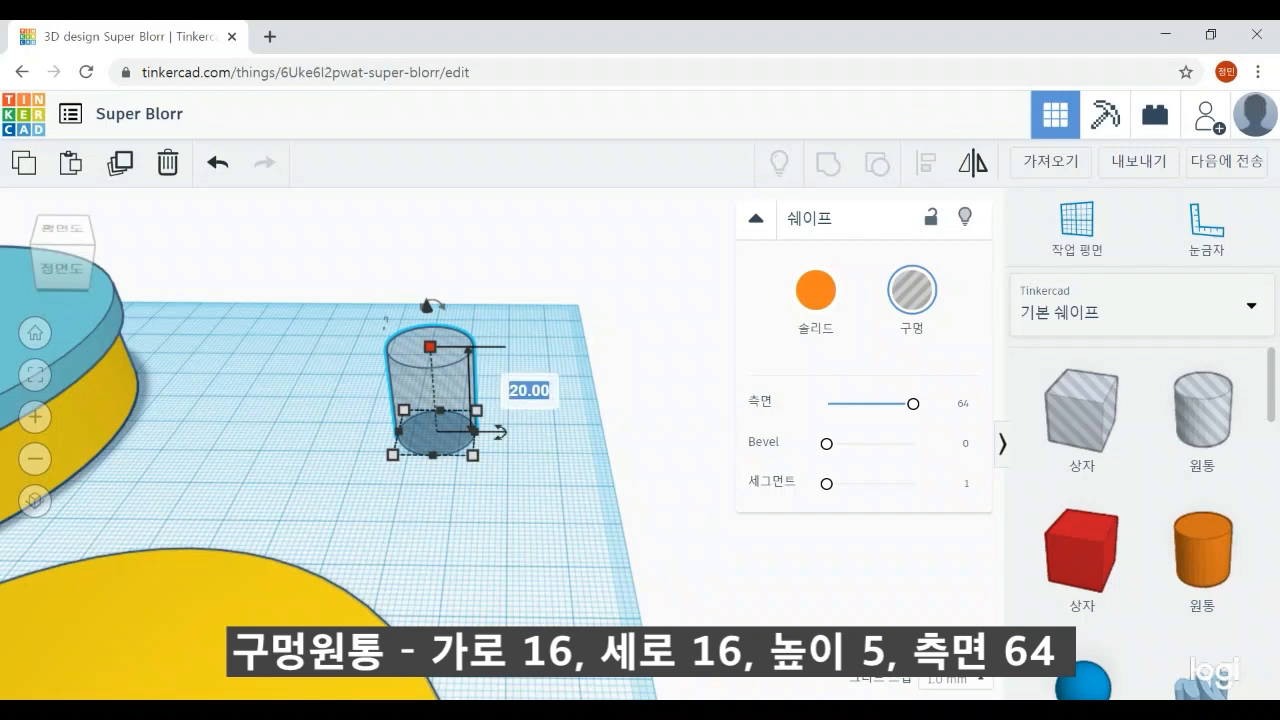
{"action": "type", "text": "5"}
{"action": "key", "text": "Return"}
Move the yellow cone so it sits close in front of the hole cylinder, partly over the workplane's edge
{"action": "right_click_drag", "start_coordinate": [532, 521], "coordinate": [538, 543]}
{"action": "scroll", "coordinate": [538, 543], "scroll_direction": "up", "scroll_amount": 3}
{"action": "scroll", "coordinate": [513, 421], "scroll_direction": "down", "scroll_amount": 1}
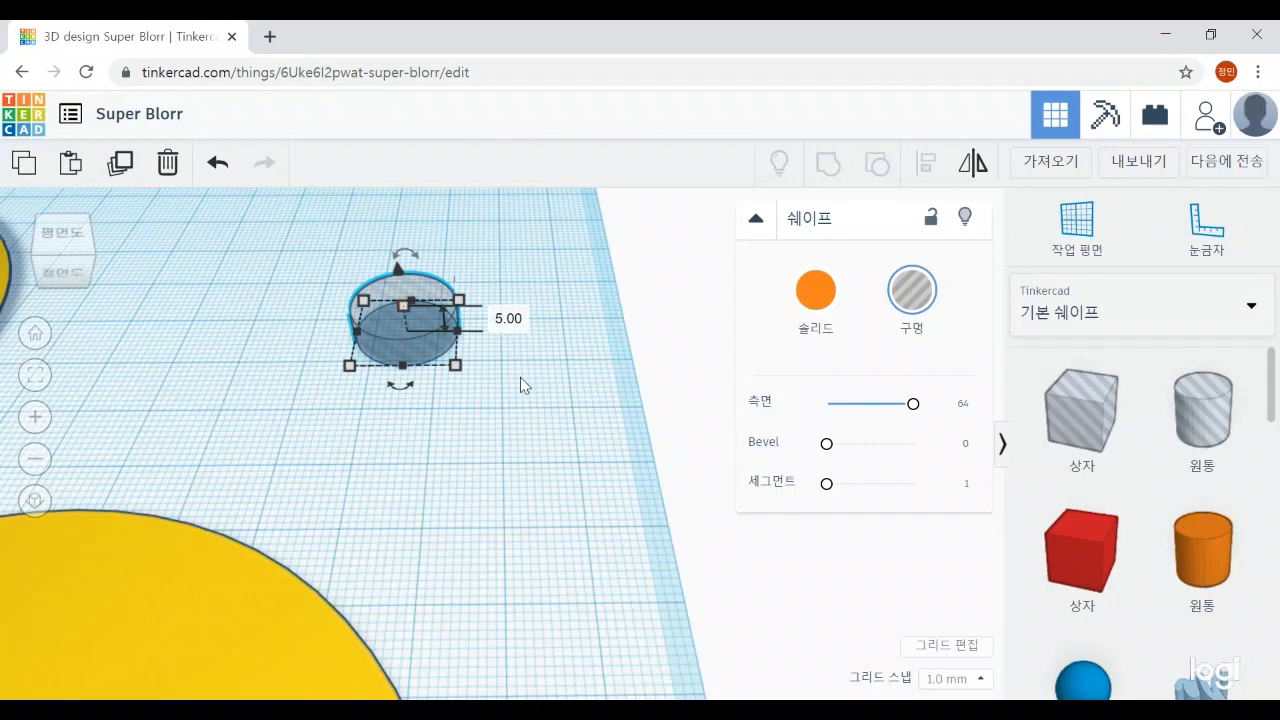
{"action": "scroll", "coordinate": [529, 389], "scroll_direction": "down", "scroll_amount": 3}
{"action": "scroll", "coordinate": [545, 410], "scroll_direction": "down", "scroll_amount": 6}
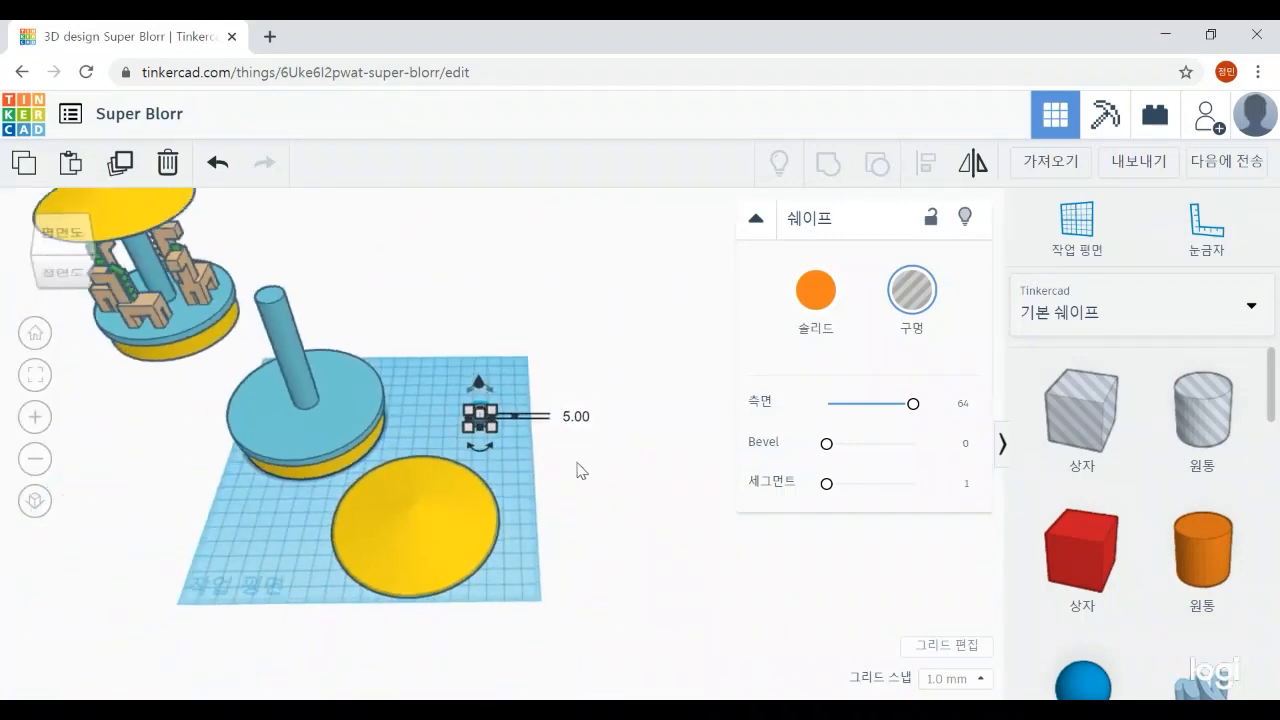
{"action": "scroll", "coordinate": [577, 490], "scroll_direction": "up", "scroll_amount": 4}
{"action": "right_click_drag", "start_coordinate": [553, 545], "coordinate": [557, 544]}
{"action": "left_click_drag", "start_coordinate": [410, 548], "coordinate": [620, 503]}
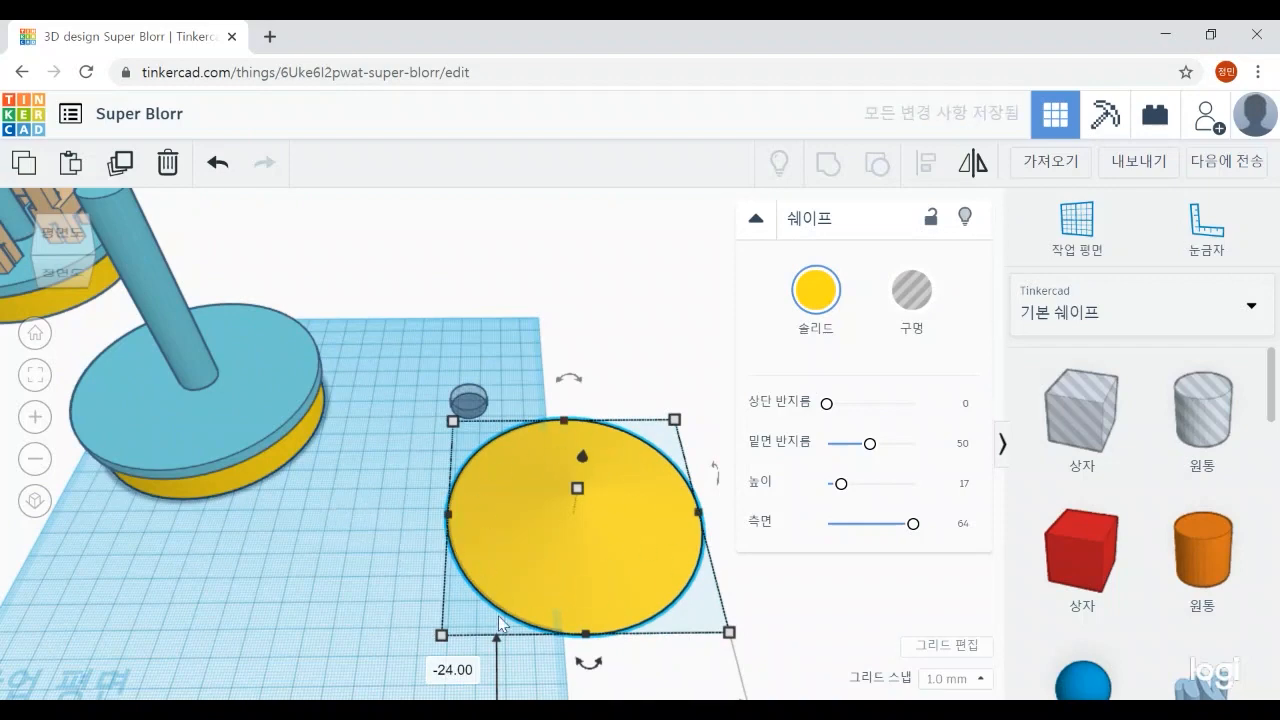
Select the yellow cone and the hole cylinder together and align them on their centers in the horizontal plane
{"action": "right_click_drag", "start_coordinate": [347, 613], "coordinate": [489, 580]}
{"action": "right_click_drag", "start_coordinate": [279, 590], "coordinate": [446, 506]}
{"action": "left_click", "coordinate": [482, 455]}
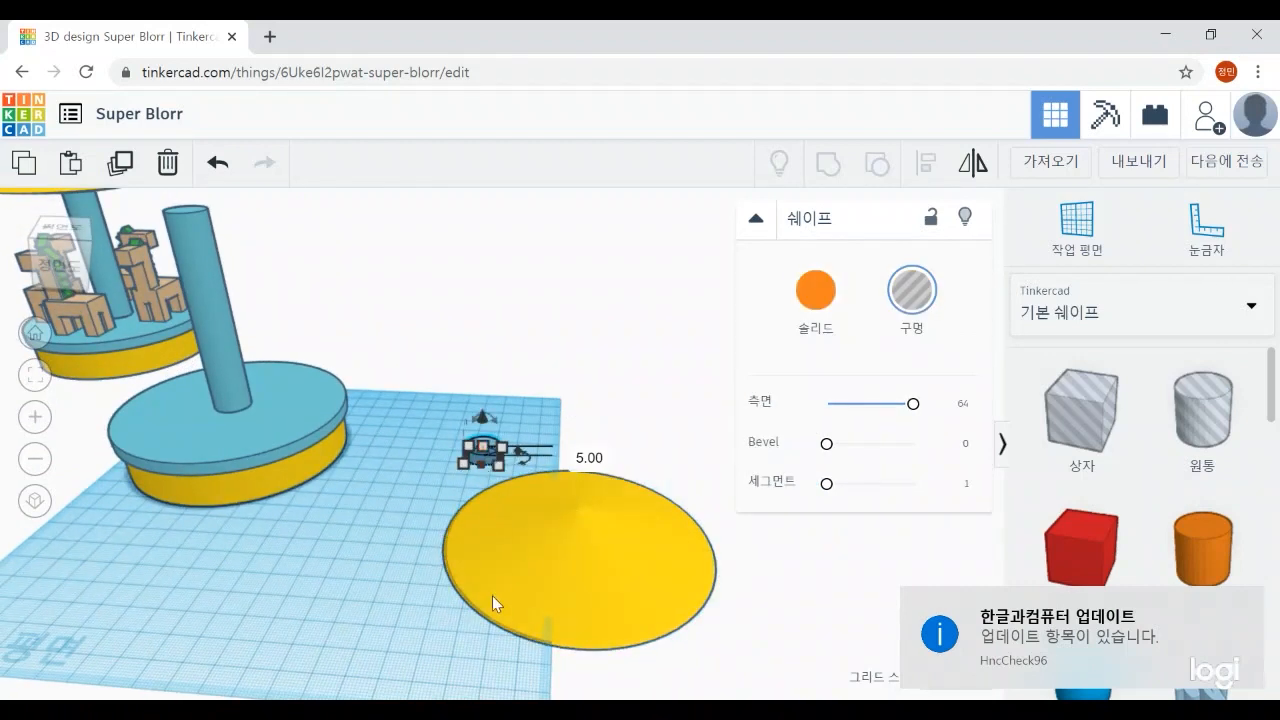
{"action": "left_click_drag", "start_coordinate": [427, 353], "coordinate": [737, 686]}
{"action": "right_click_drag", "start_coordinate": [276, 619], "coordinate": [302, 632]}
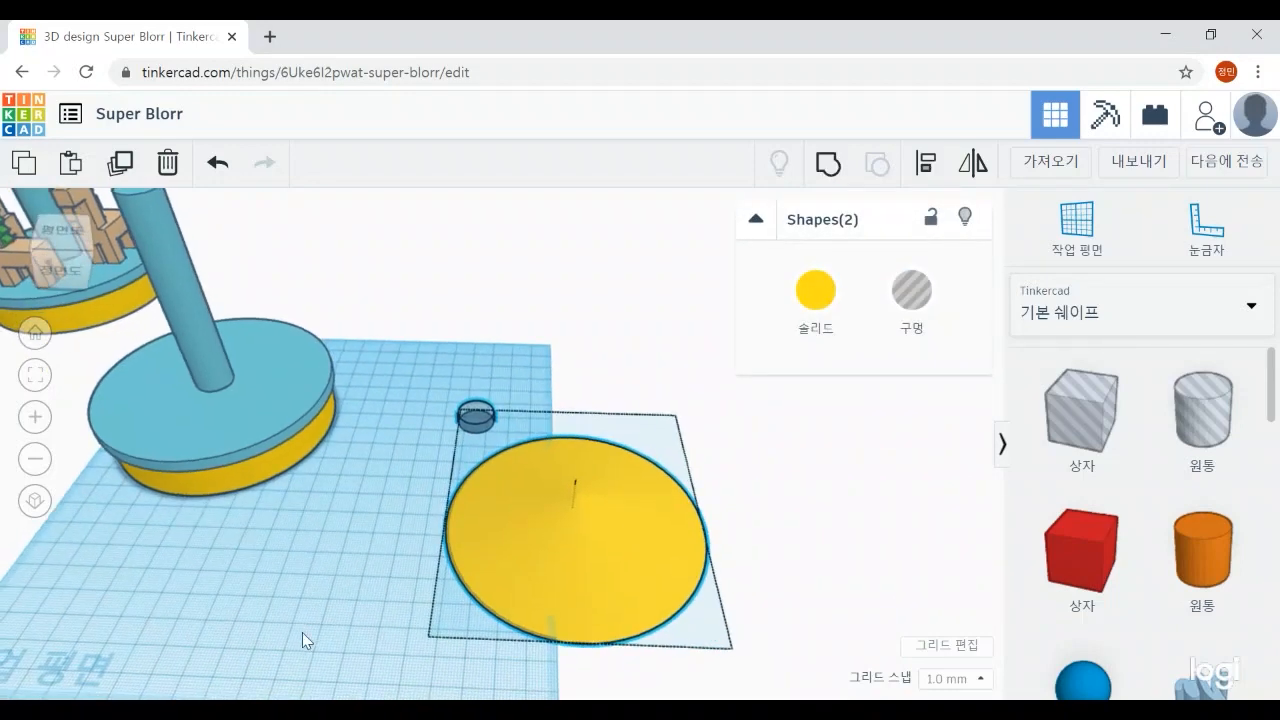
{"action": "left_click", "coordinate": [926, 178]}
{"action": "scroll", "coordinate": [700, 570], "scroll_direction": "down", "scroll_amount": 3}
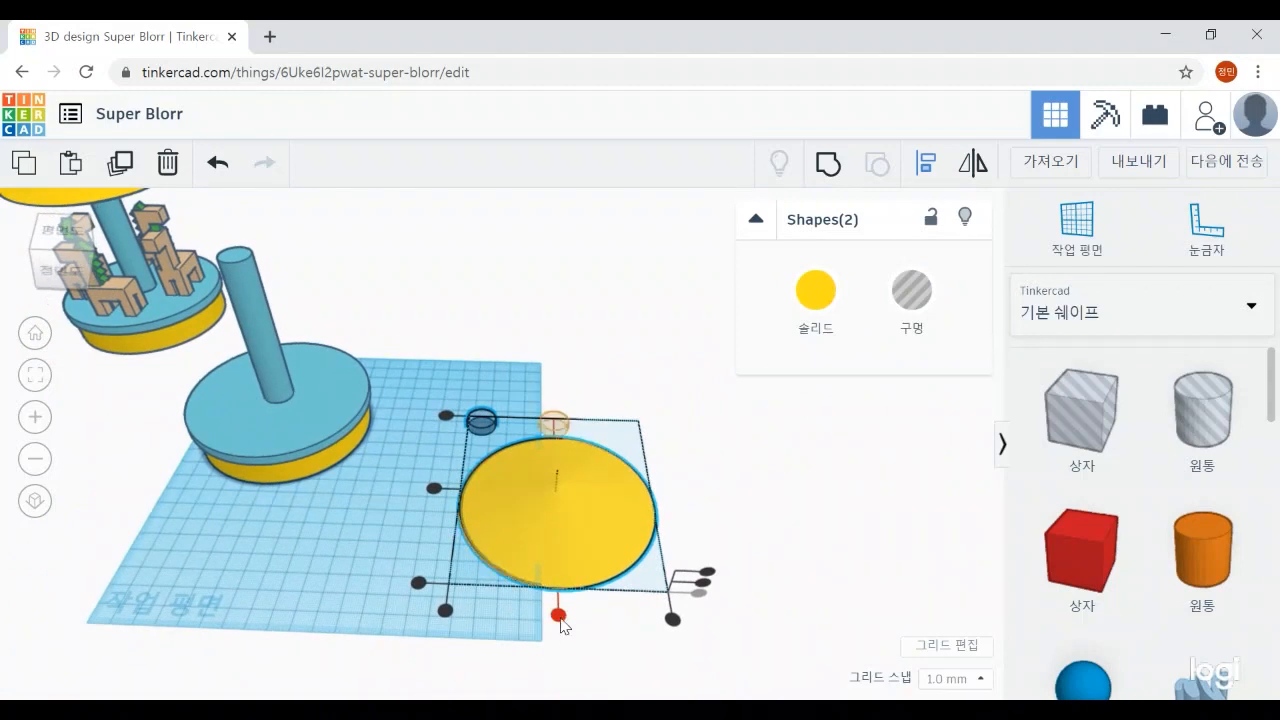
{"action": "left_click", "coordinate": [558, 615]}
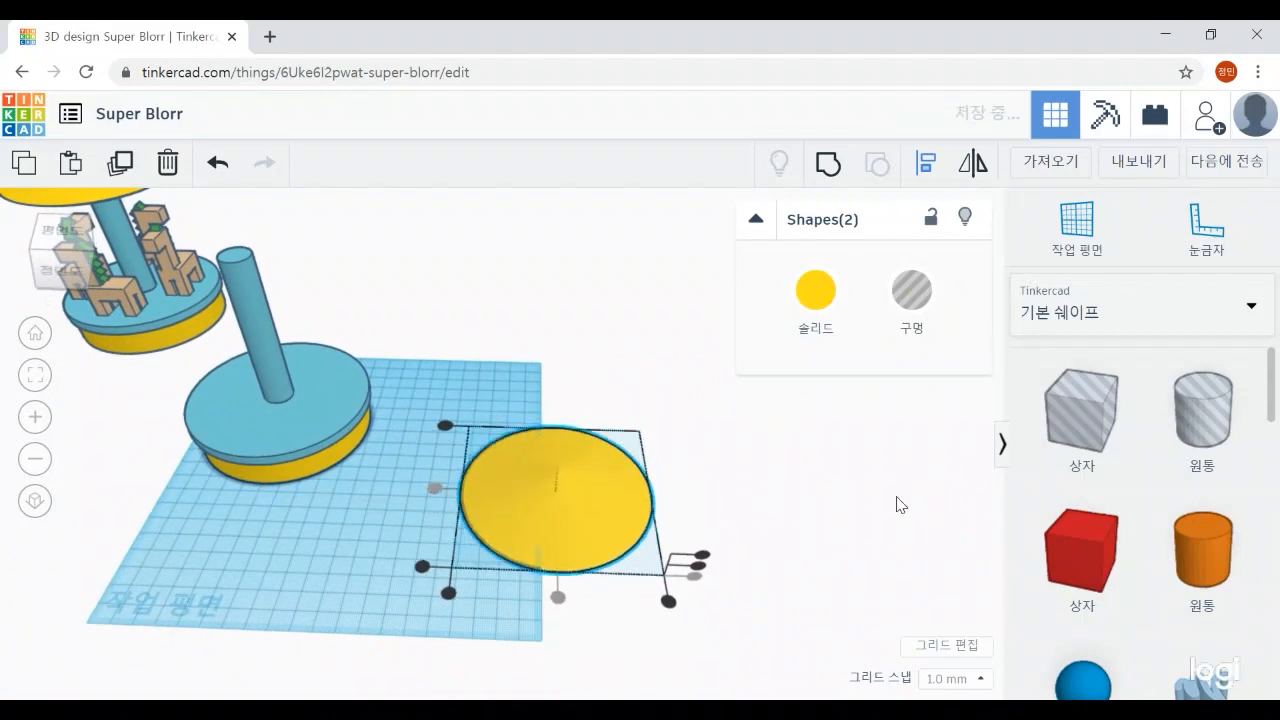
Group the cone with the hole cylinder to cut the post hole, and check the roof's underside
{"action": "left_click", "coordinate": [824, 175]}
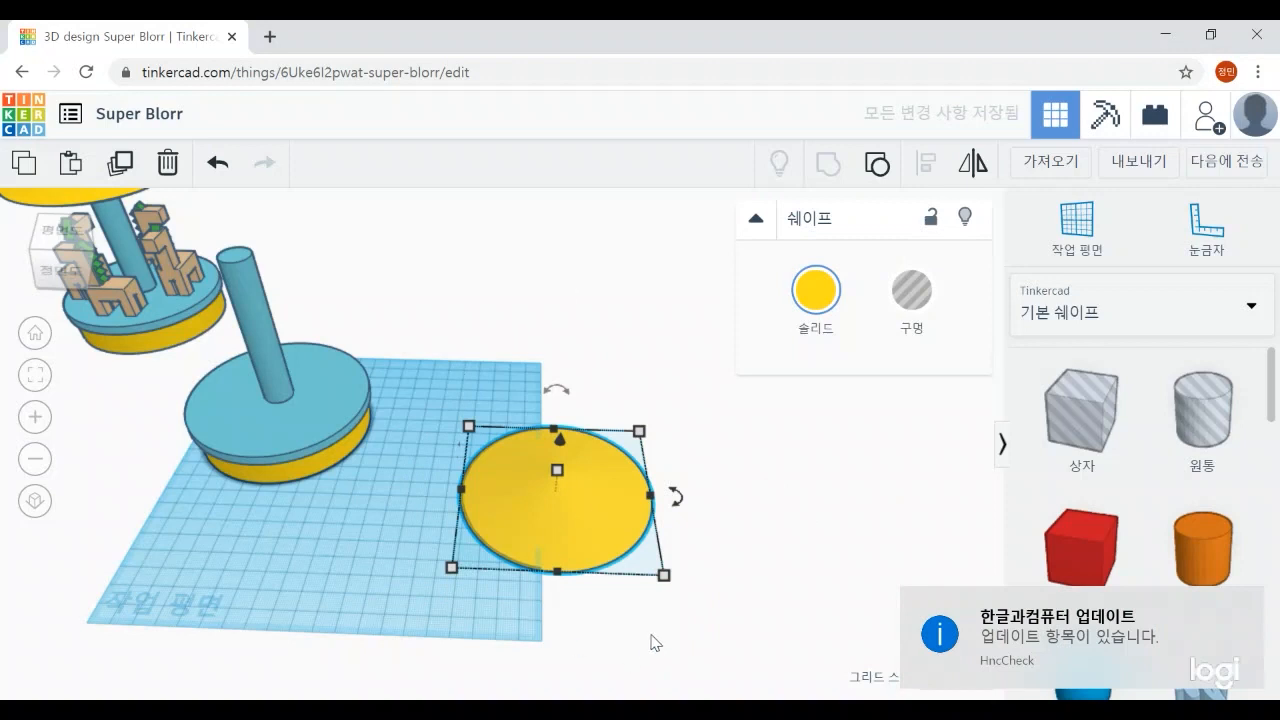
{"action": "scroll", "coordinate": [651, 643], "scroll_direction": "up", "scroll_amount": 2}
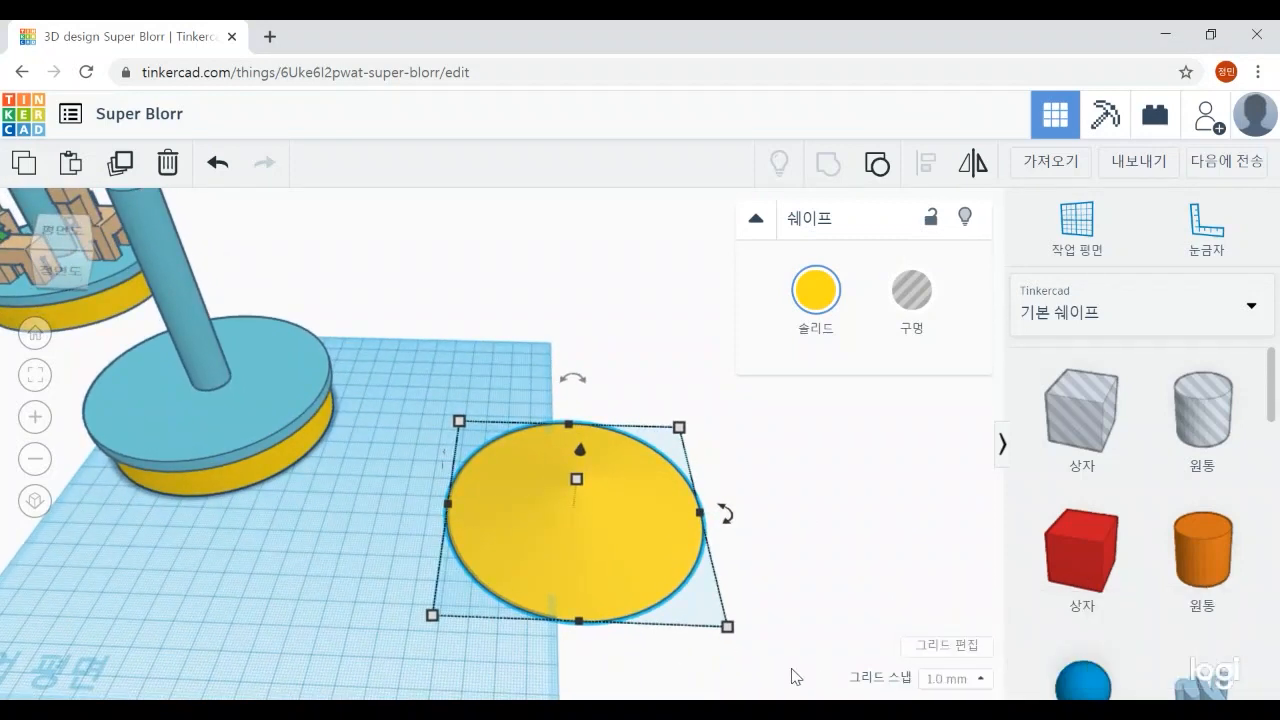
{"action": "right_click_drag", "start_coordinate": [800, 612], "coordinate": [824, 306]}
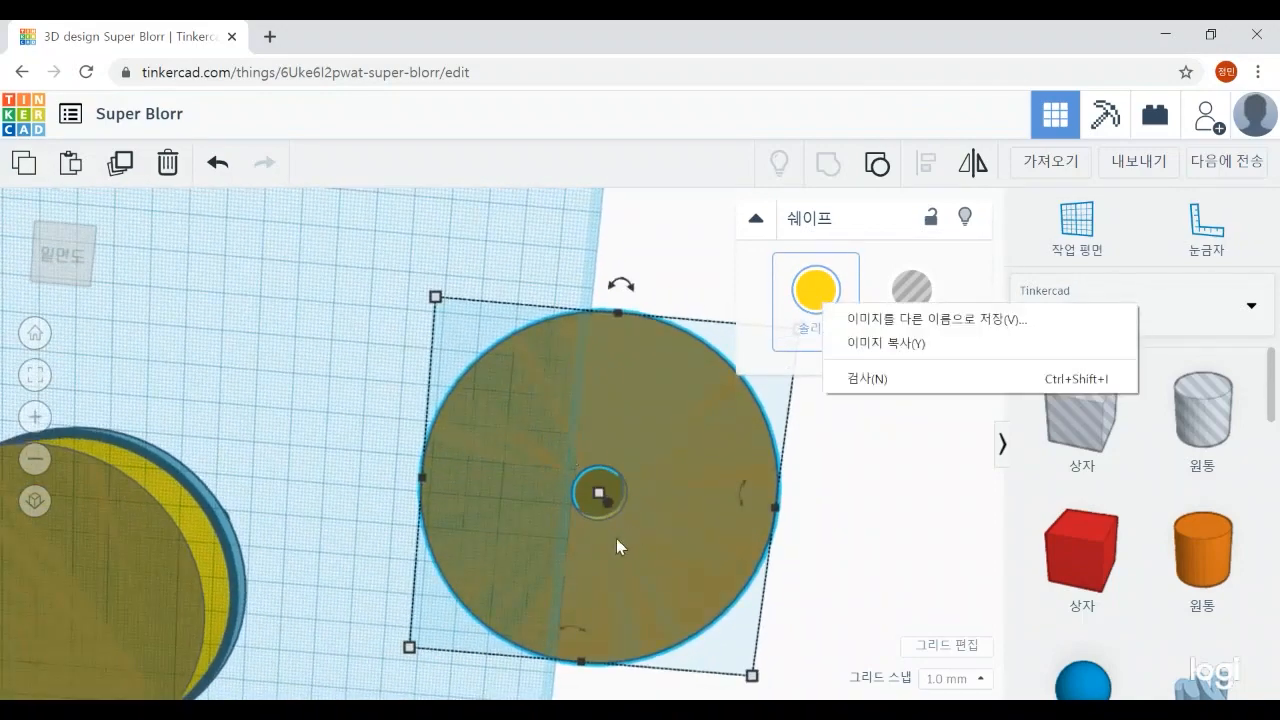
{"action": "right_click_drag", "start_coordinate": [370, 240], "coordinate": [346, 492]}
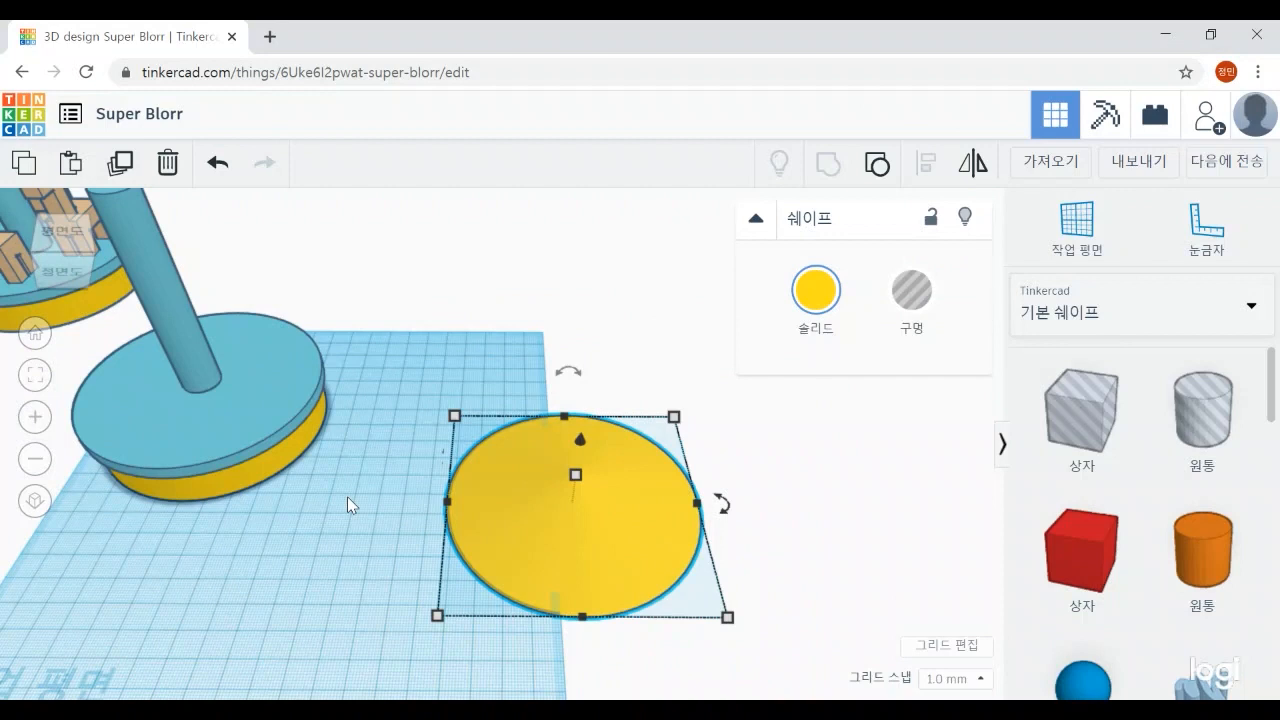
Move the yellow roof back onto the workplane beside the base and mirror it vertically so its hole faces up
{"action": "scroll", "coordinate": [347, 496], "scroll_direction": "down", "scroll_amount": 4}
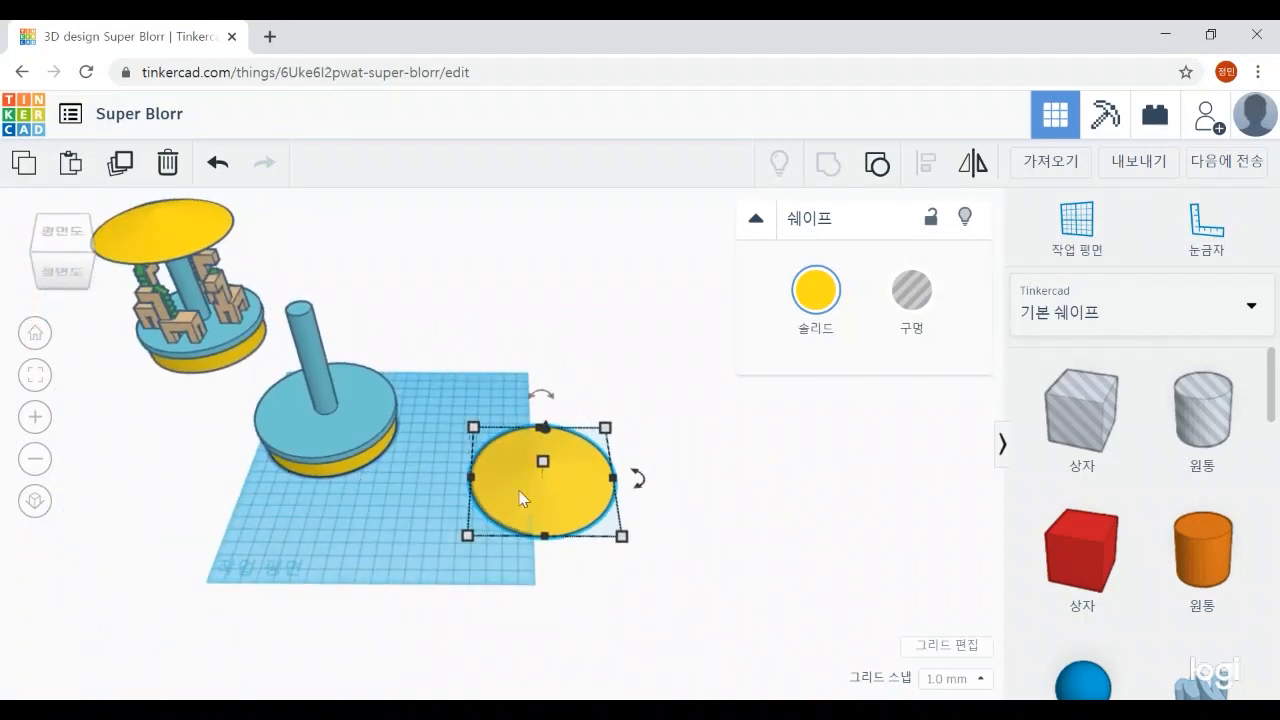
{"action": "left_click_drag", "start_coordinate": [517, 500], "coordinate": [442, 503]}
{"action": "scroll", "coordinate": [594, 571], "scroll_direction": "up", "scroll_amount": 3}
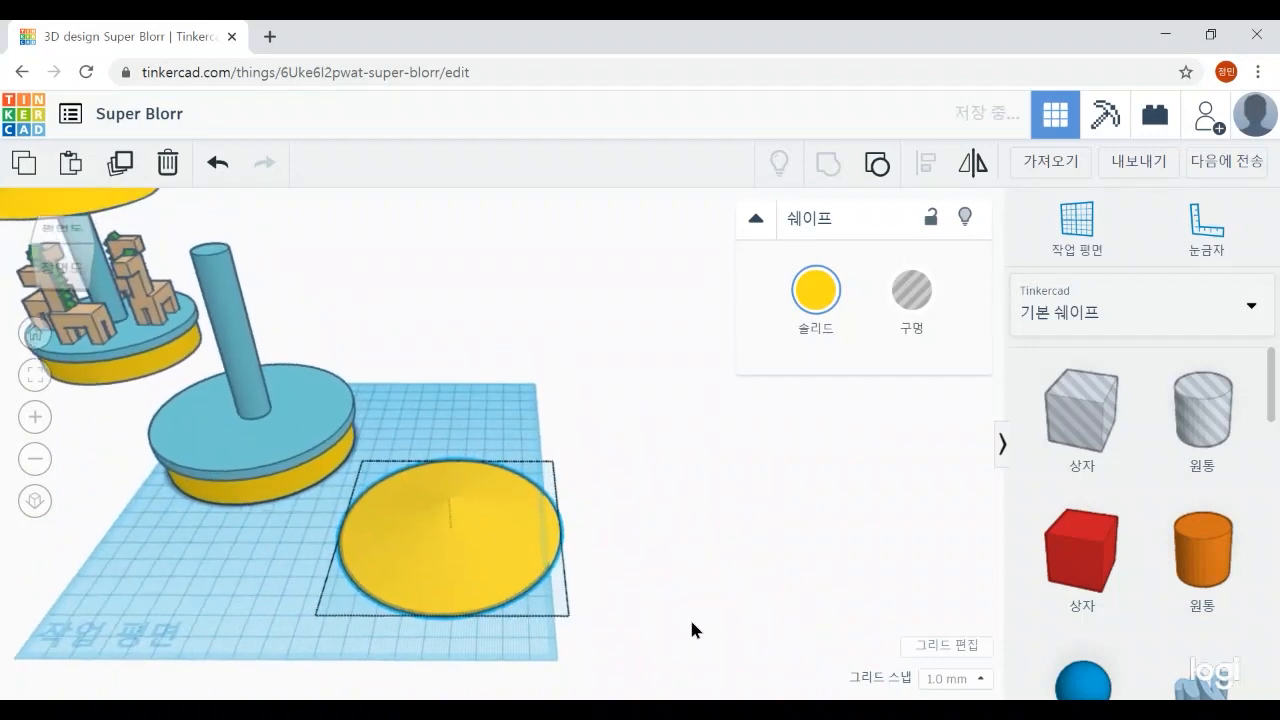
{"action": "scroll", "coordinate": [689, 616], "scroll_direction": "up", "scroll_amount": 3}
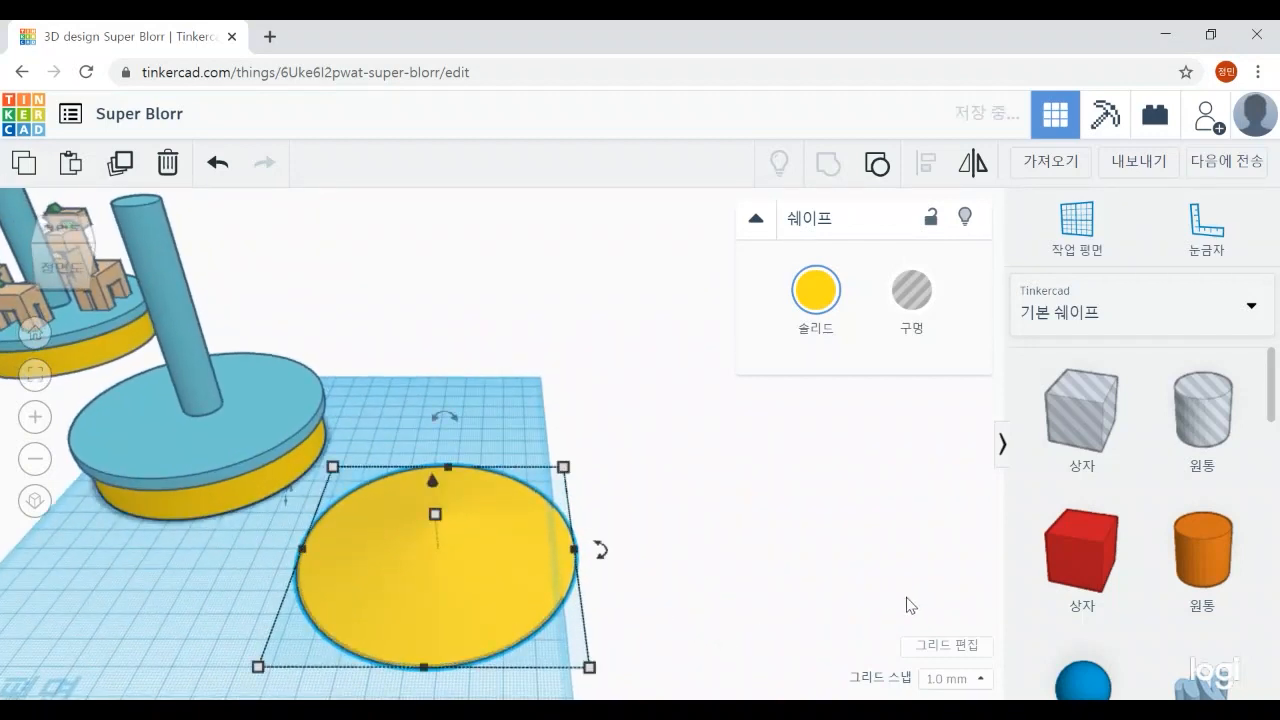
{"action": "left_click", "coordinate": [973, 163]}
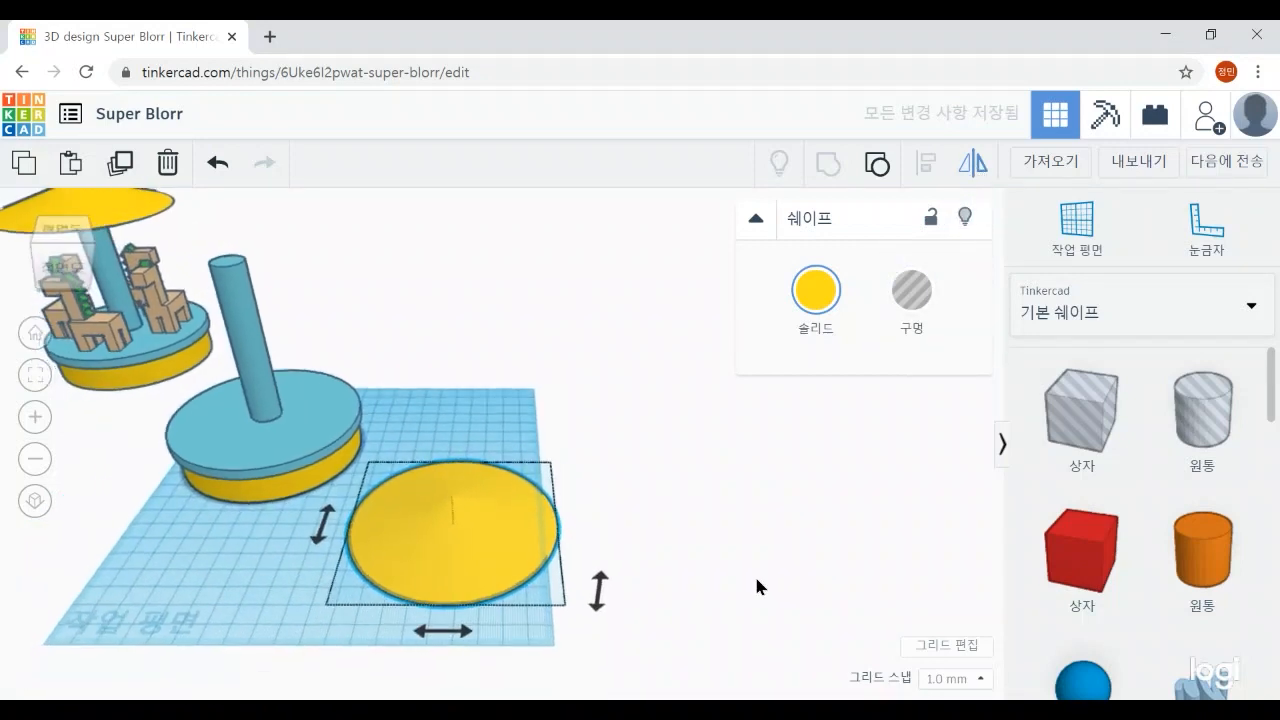
{"action": "mouse_move", "coordinate": [757, 580]}
{"action": "right_mouse_down"}
{"action": "mouse_move", "coordinate": [750, 550]}
{"action": "mouse_move", "coordinate": [768, 570]}
{"action": "right_mouse_up"}
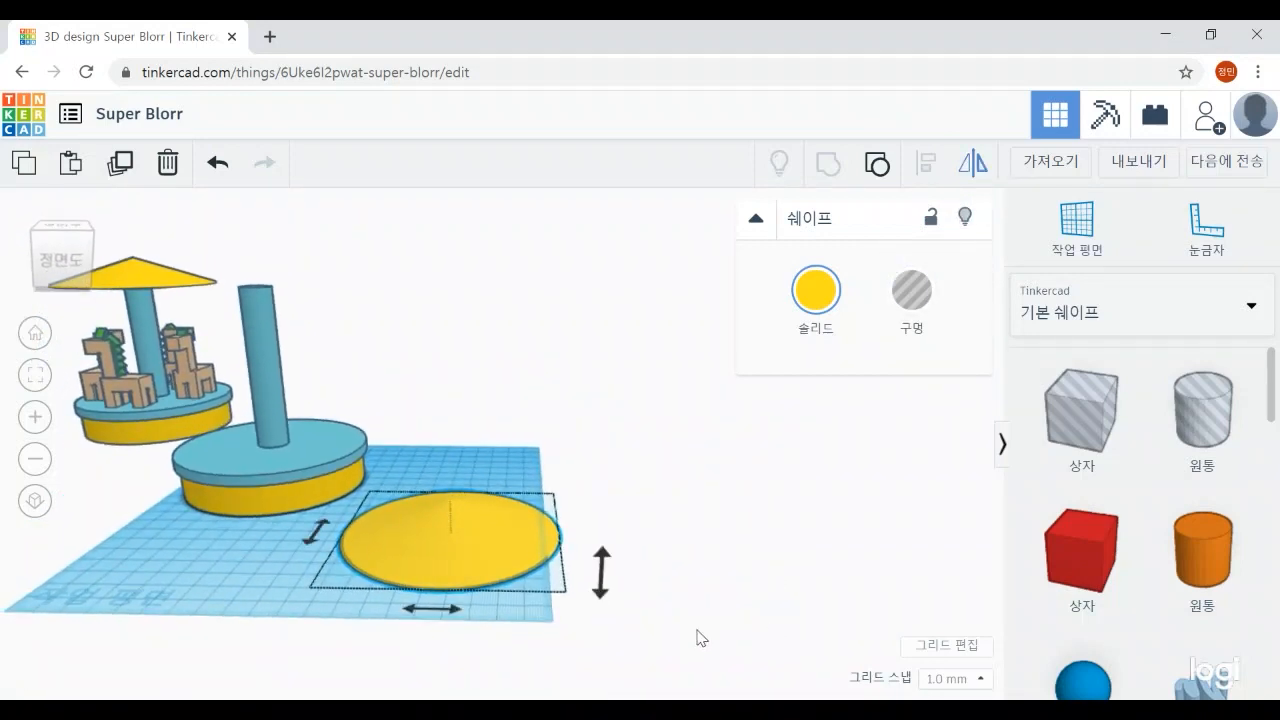
{"action": "left_click", "coordinate": [601, 591]}
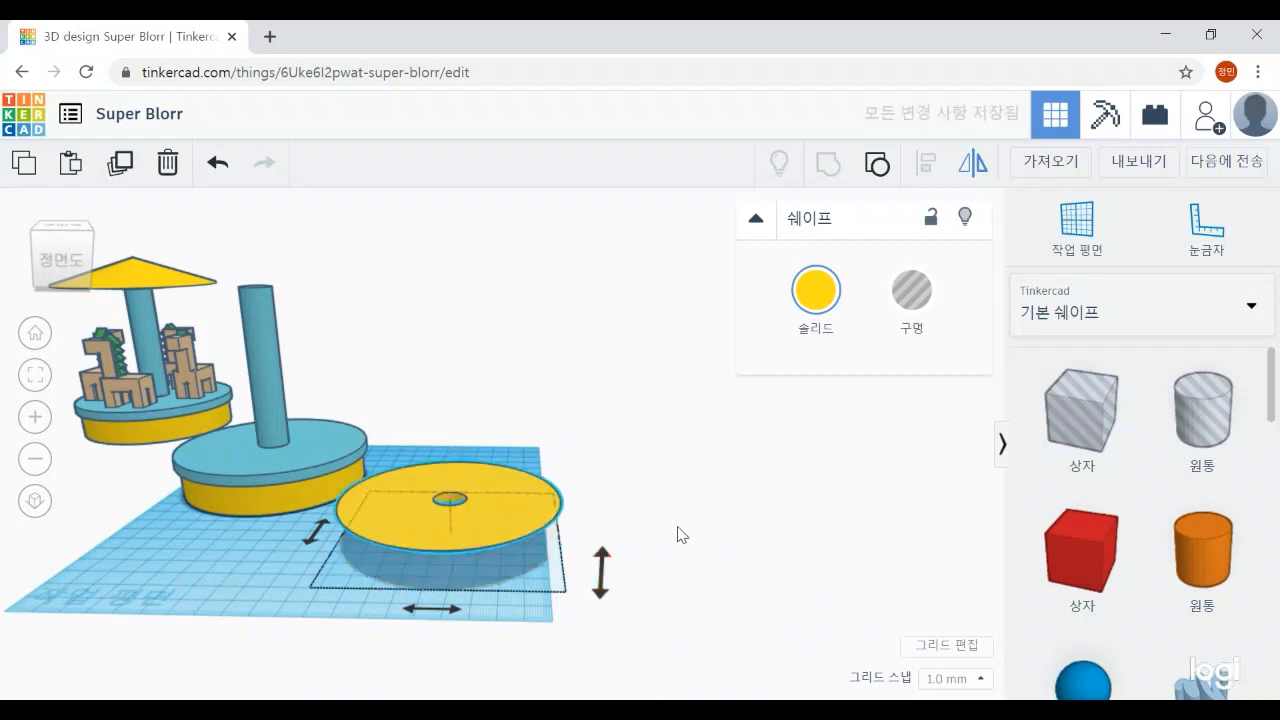
{"action": "left_click", "coordinate": [675, 514]}
Check the roof's post hole, then mirror the base with its post vertically so the post points down
{"action": "right_click_drag", "start_coordinate": [675, 516], "coordinate": [677, 594]}
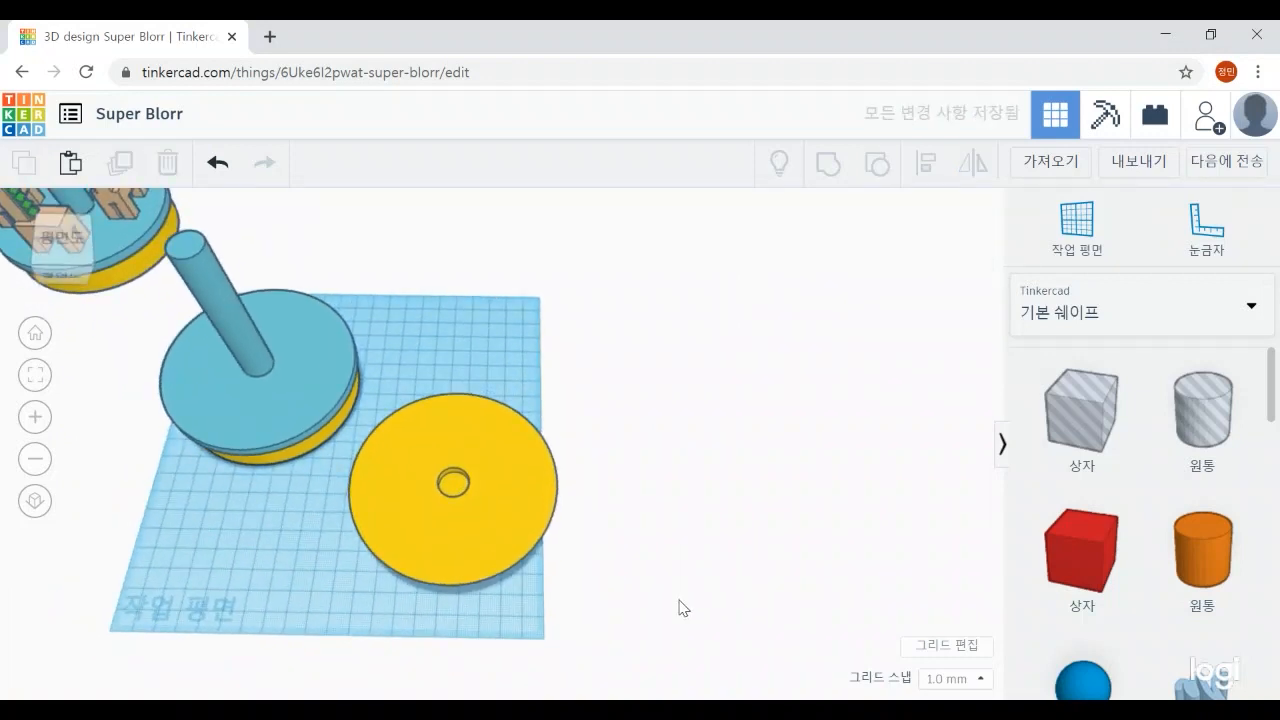
{"action": "right_click_drag", "start_coordinate": [487, 590], "coordinate": [226, 500]}
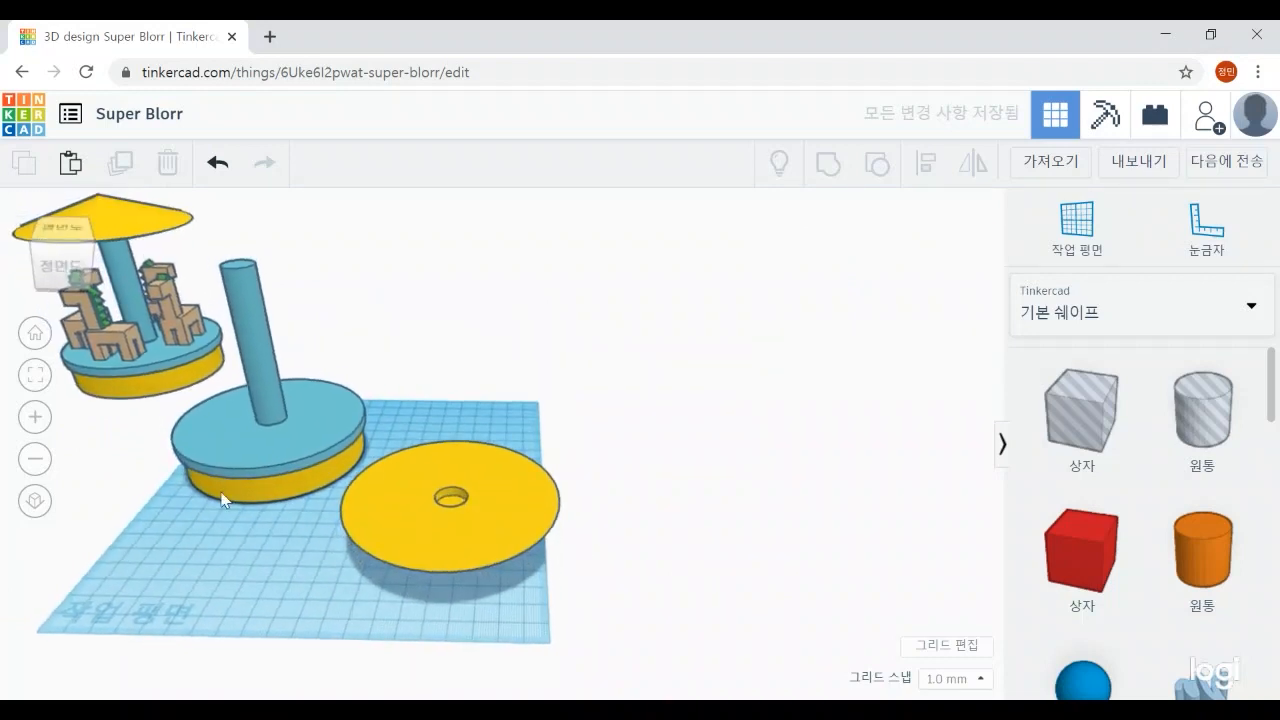
{"action": "left_click", "coordinate": [253, 452]}
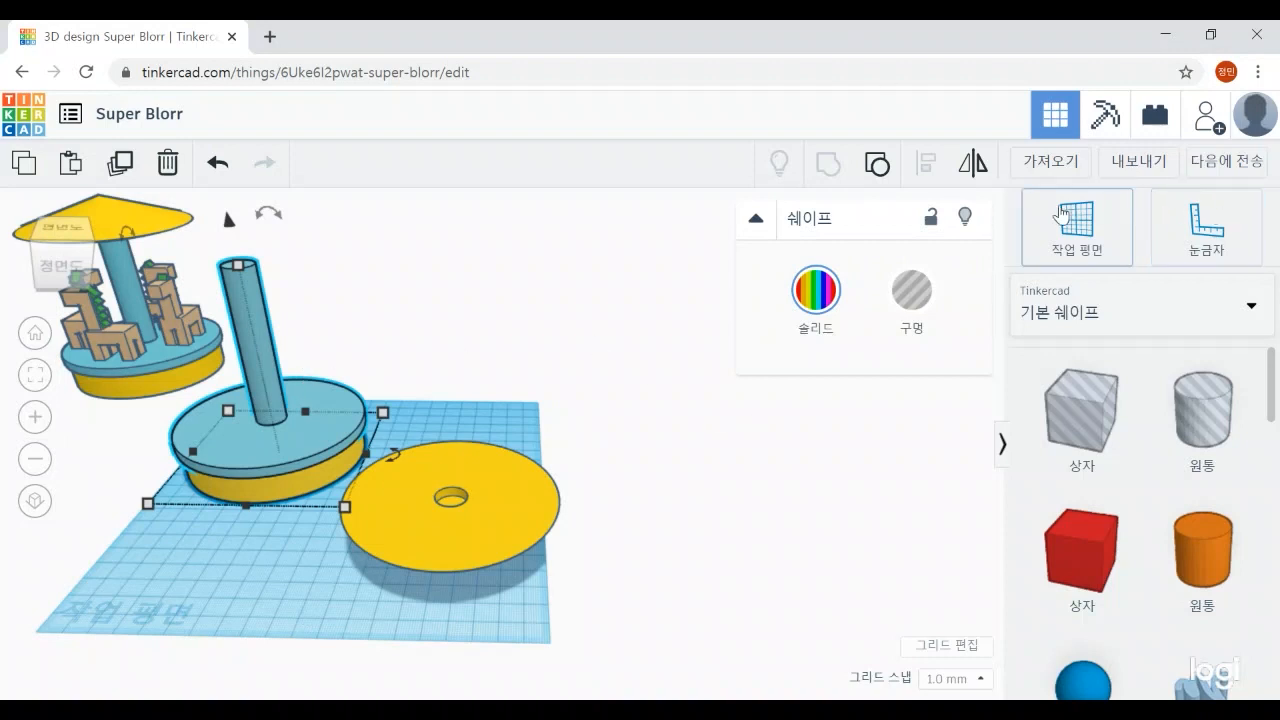
{"action": "right_click", "coordinate": [656, 703]}
{"action": "right_click_drag", "start_coordinate": [600, 622], "coordinate": [463, 465]}
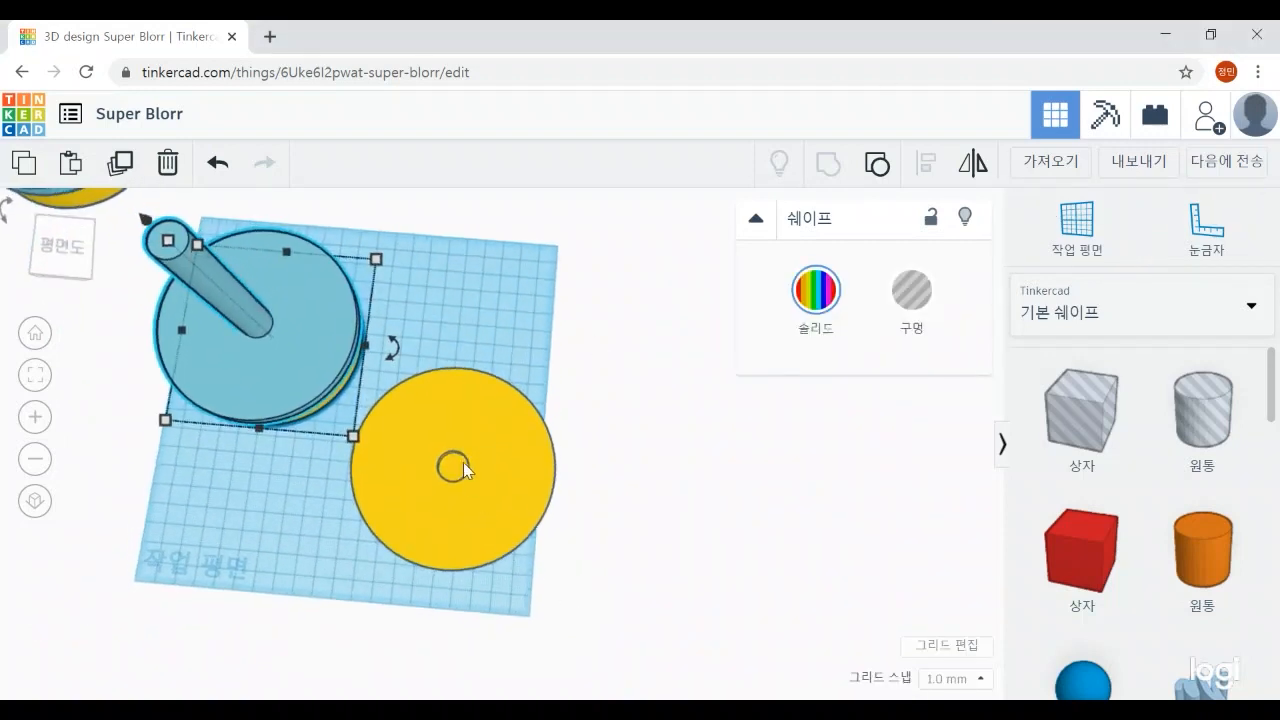
{"action": "right_click_drag", "start_coordinate": [520, 531], "coordinate": [723, 491]}
{"action": "scroll", "coordinate": [686, 589], "scroll_direction": "up", "scroll_amount": 5}
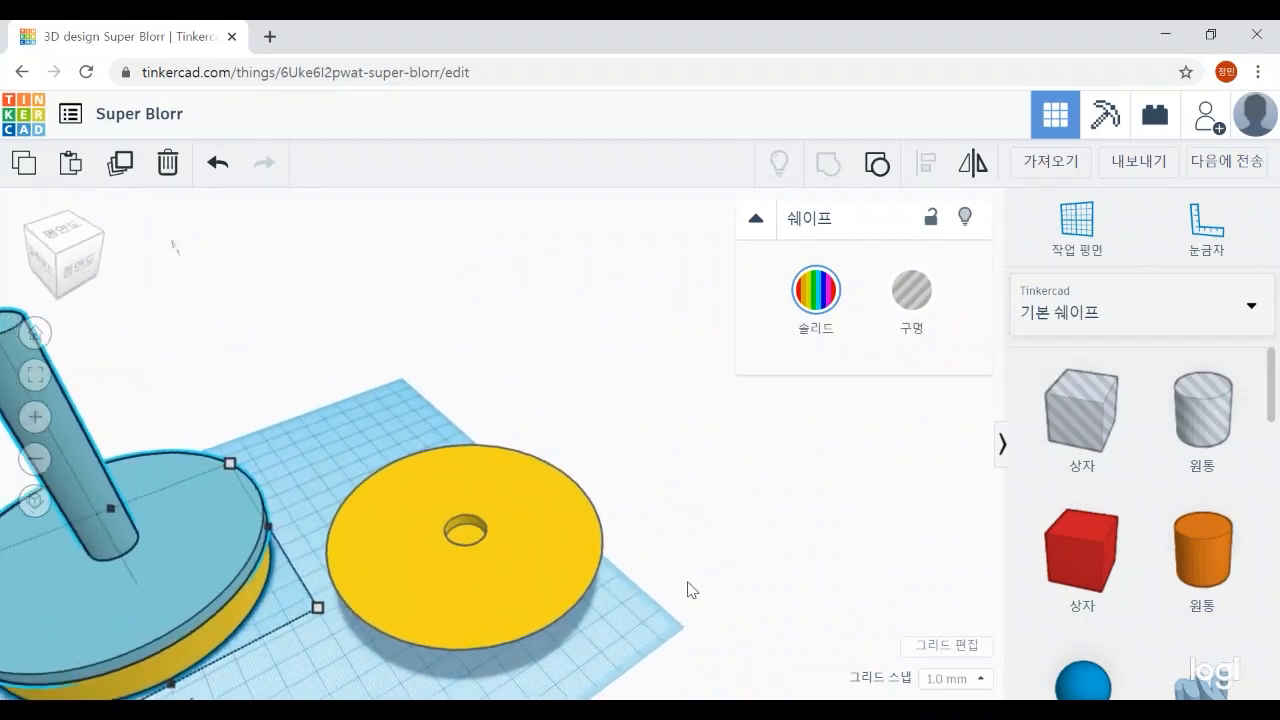
{"action": "right_click_drag", "start_coordinate": [723, 628], "coordinate": [477, 573]}
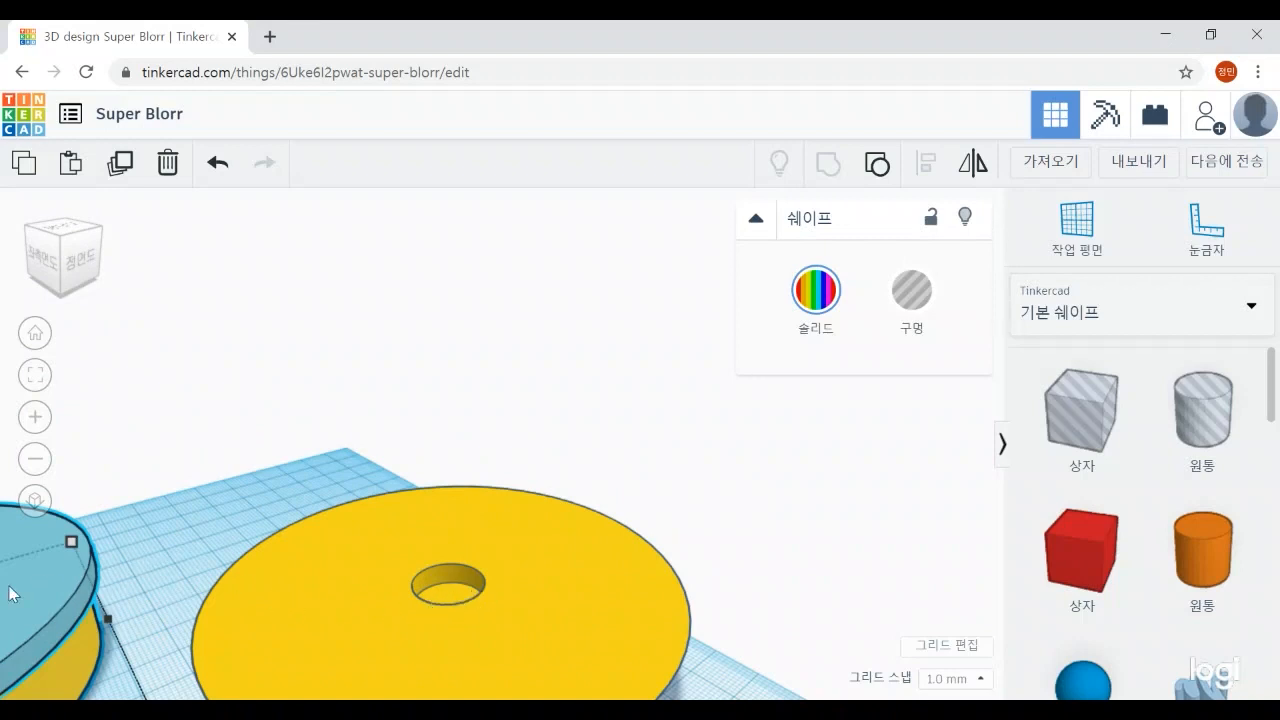
{"action": "scroll", "coordinate": [22, 571], "scroll_direction": "down", "scroll_amount": 2}
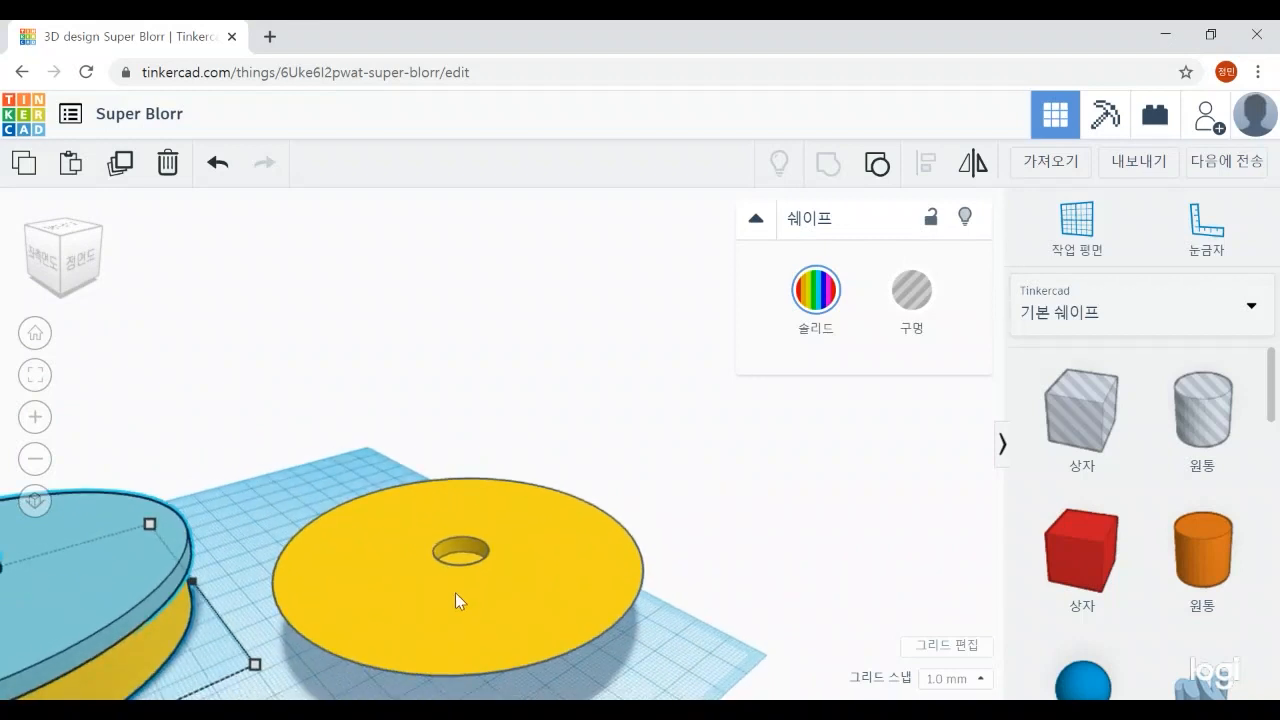
{"action": "scroll", "coordinate": [737, 560], "scroll_direction": "down", "scroll_amount": 5}
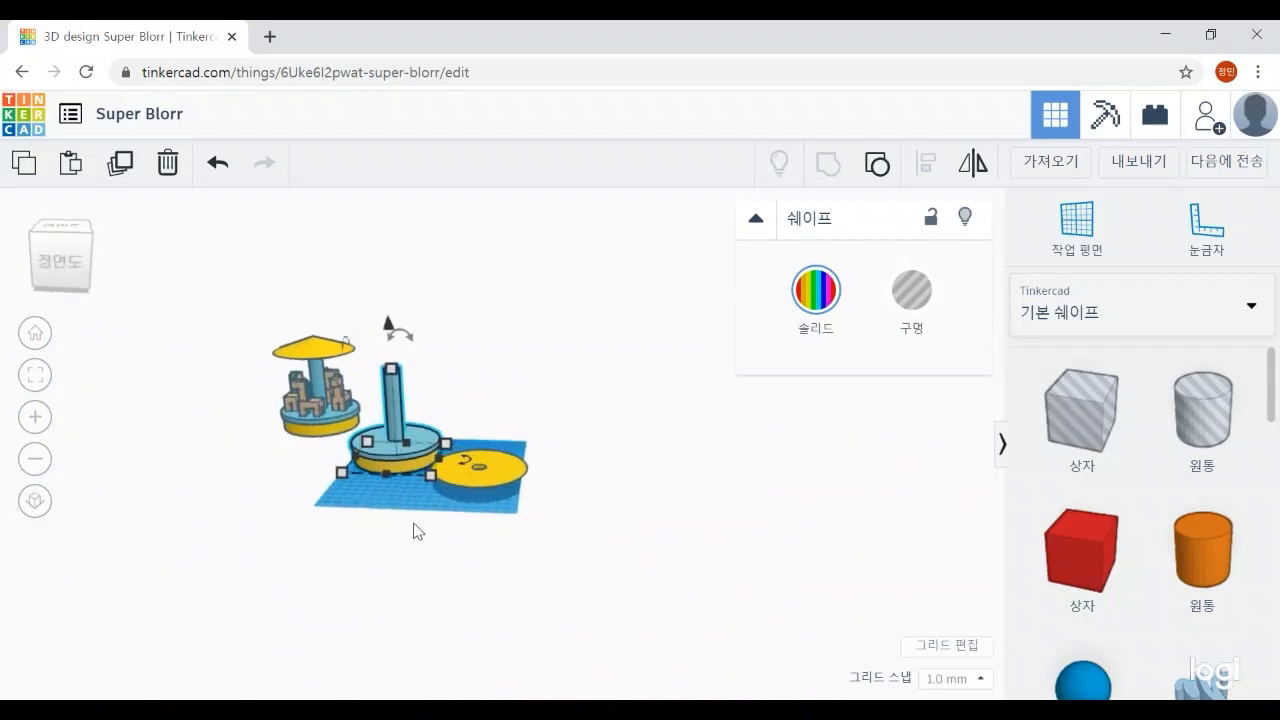
{"action": "scroll", "coordinate": [420, 525], "scroll_direction": "up", "scroll_amount": 5}
{"action": "right_click_drag", "start_coordinate": [411, 510], "coordinate": [877, 486]}
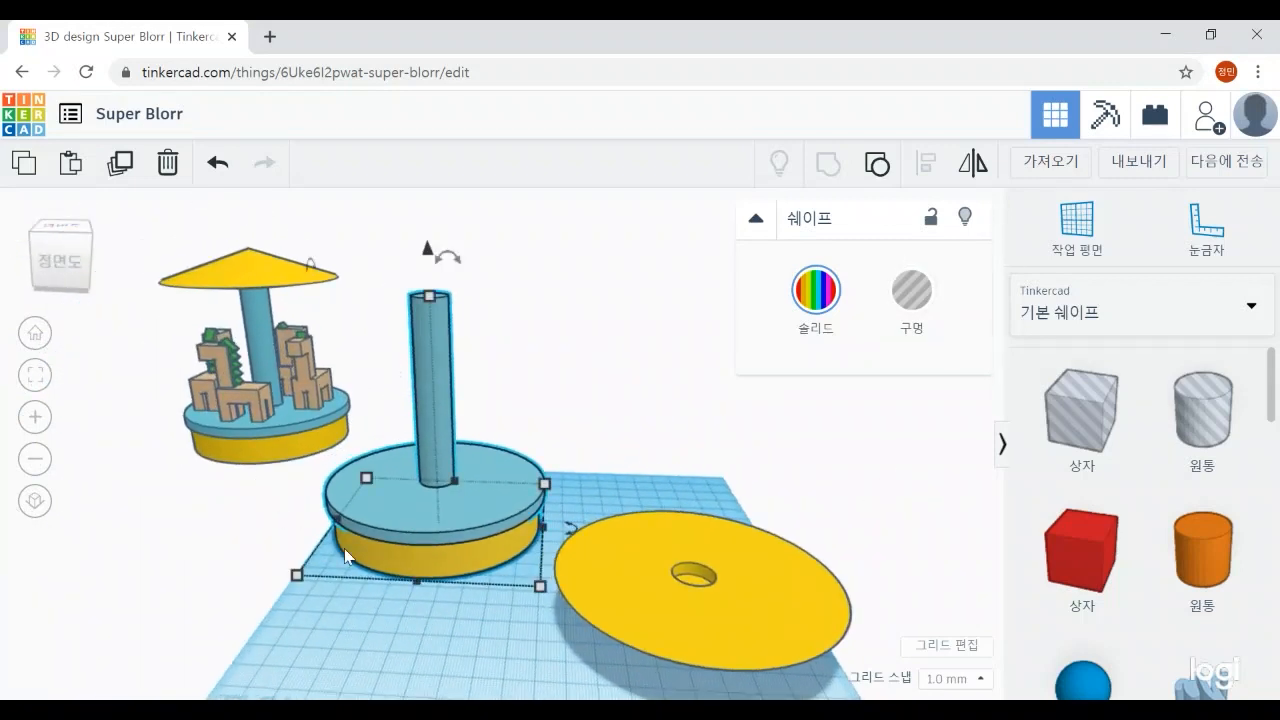
{"action": "left_click", "coordinate": [971, 165]}
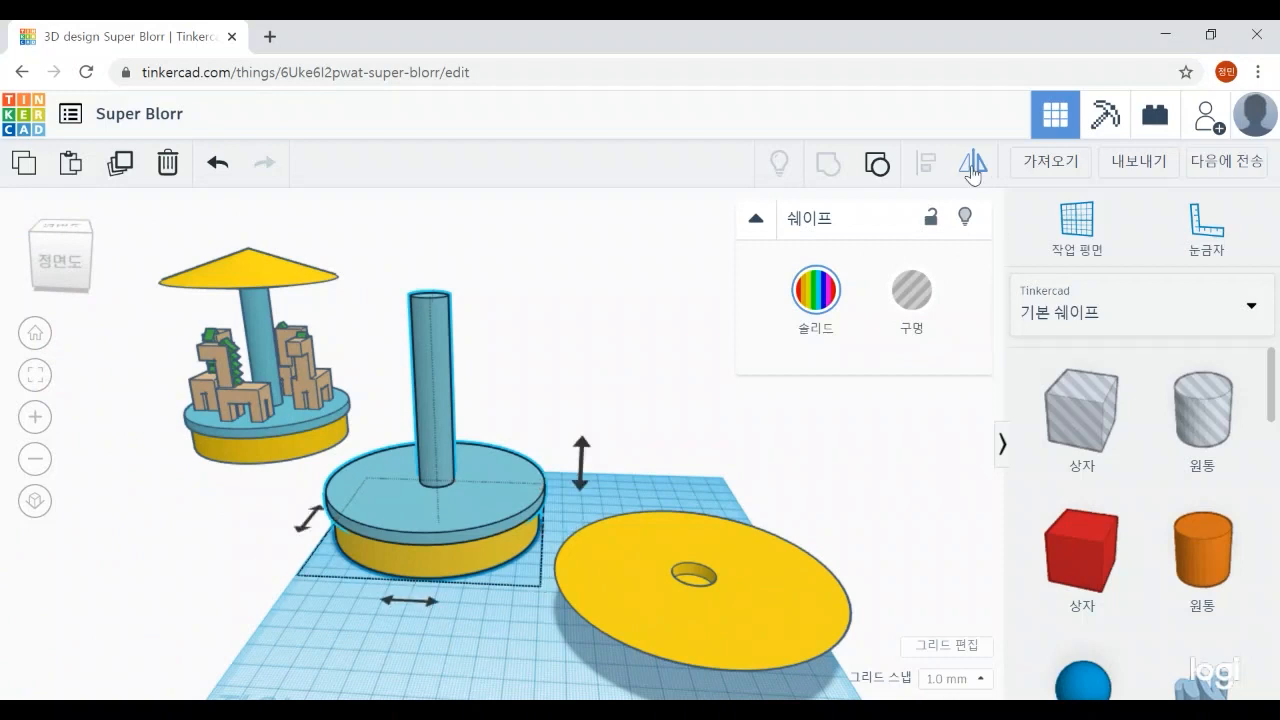
{"action": "left_click", "coordinate": [581, 488]}
{"action": "left_click", "coordinate": [690, 482]}
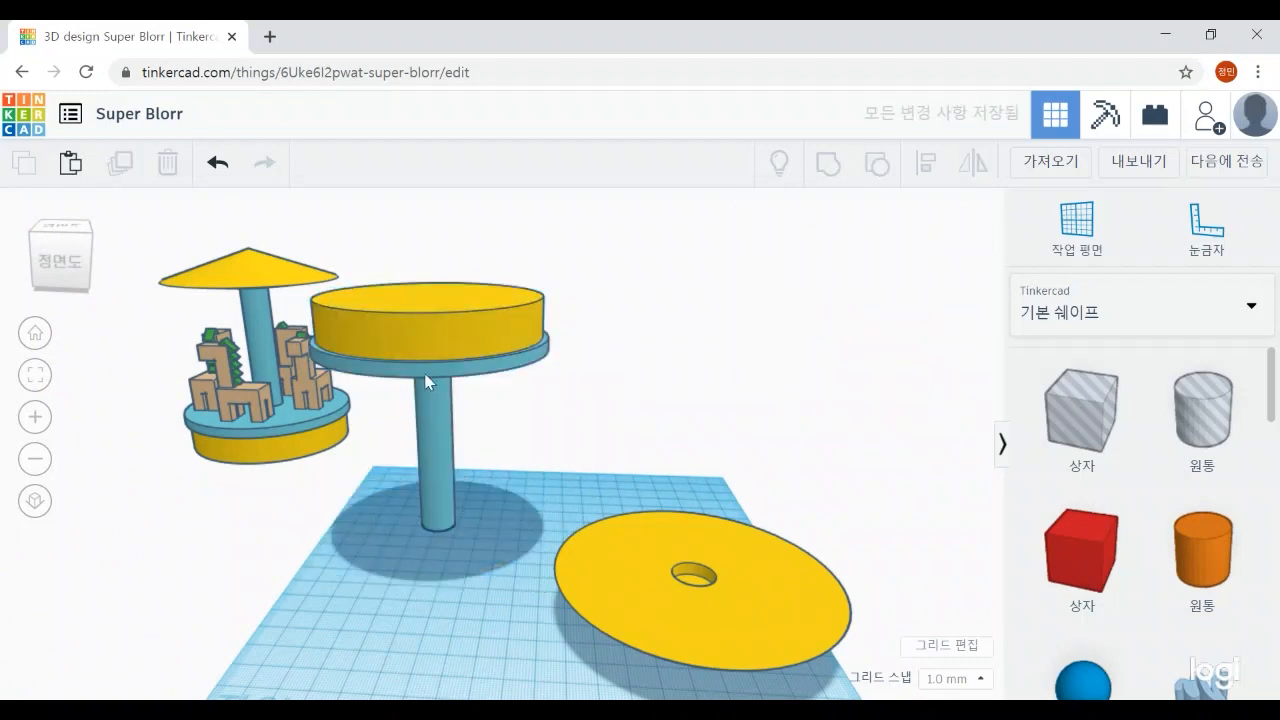
Place a temporary workplane on the floor of the roof's post hole and drop the inverted base onto its level
{"action": "scroll", "coordinate": [376, 620], "scroll_direction": "up", "scroll_amount": 5}
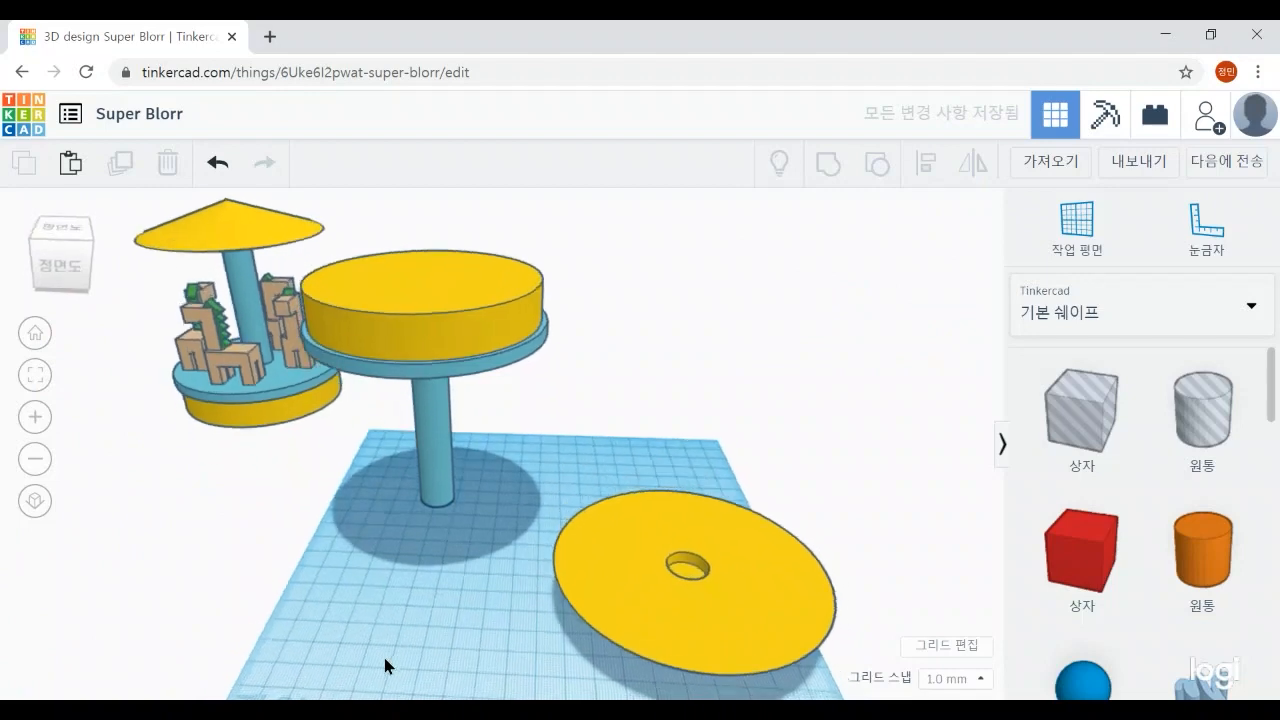
{"action": "middle_click_drag", "start_coordinate": [198, 504], "coordinate": [186, 534]}
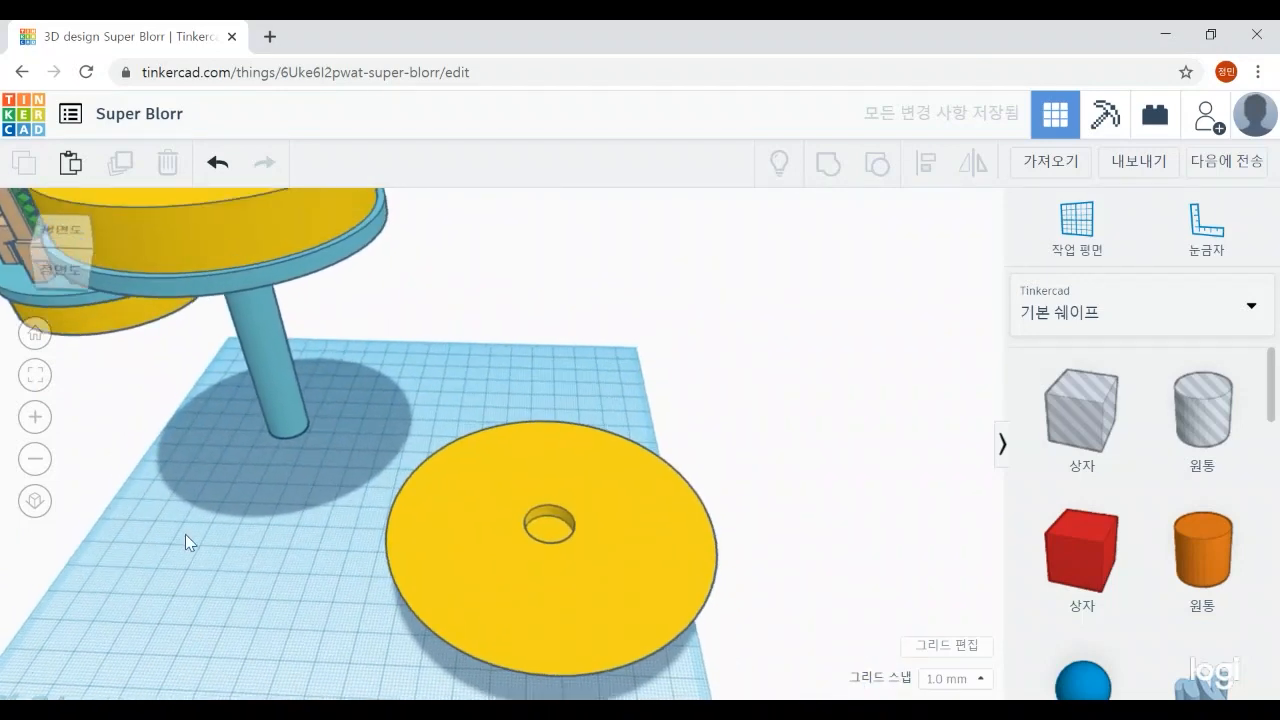
{"action": "left_click", "coordinate": [1067, 235]}
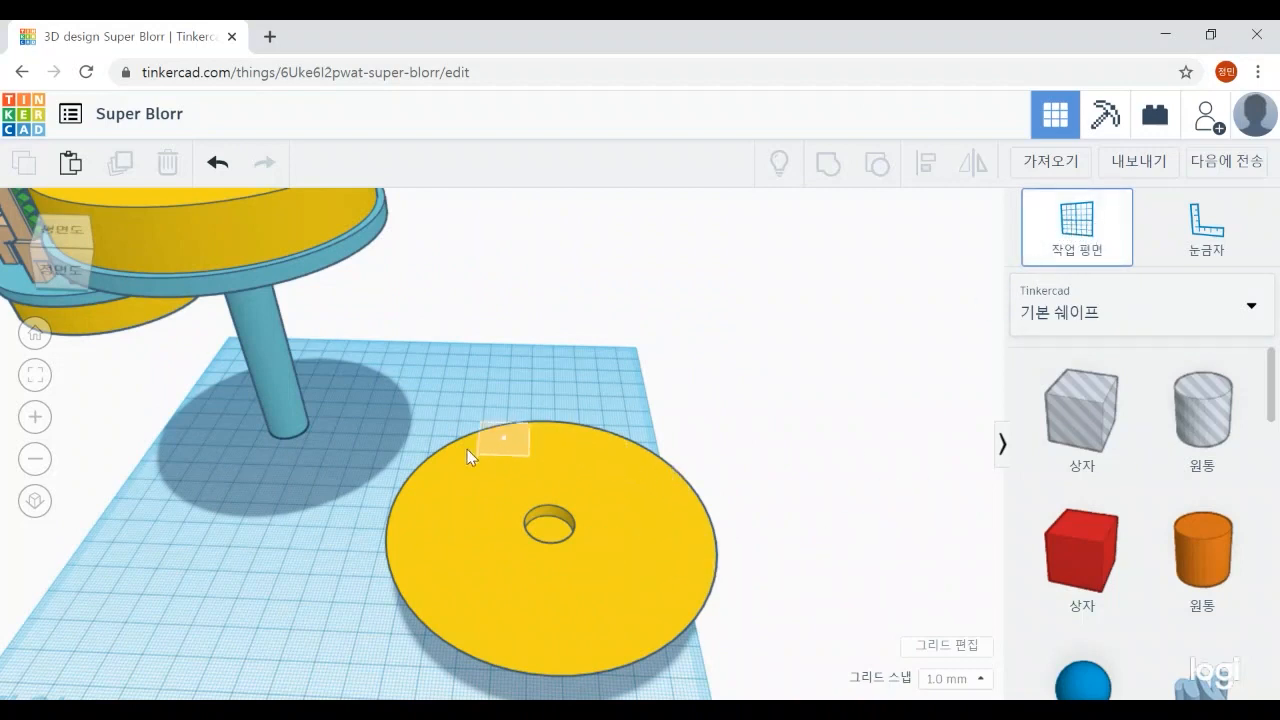
{"action": "left_click", "coordinate": [549, 531]}
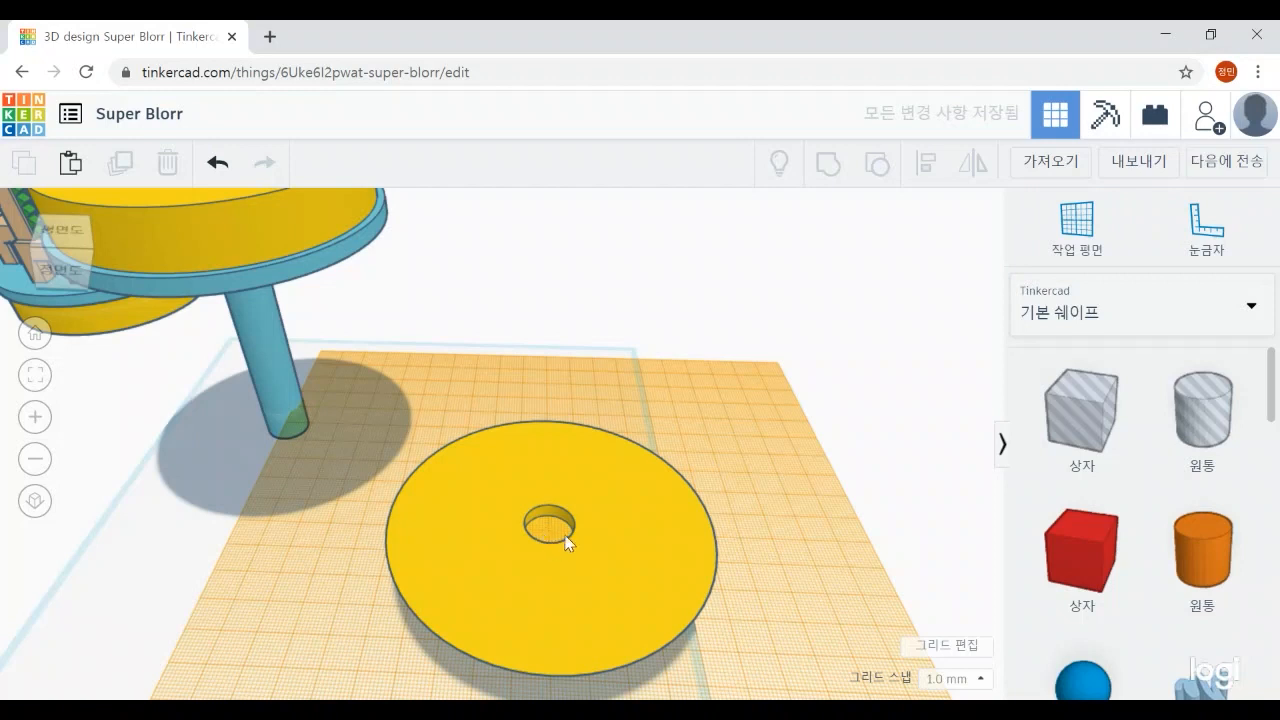
{"action": "left_click", "coordinate": [262, 349]}
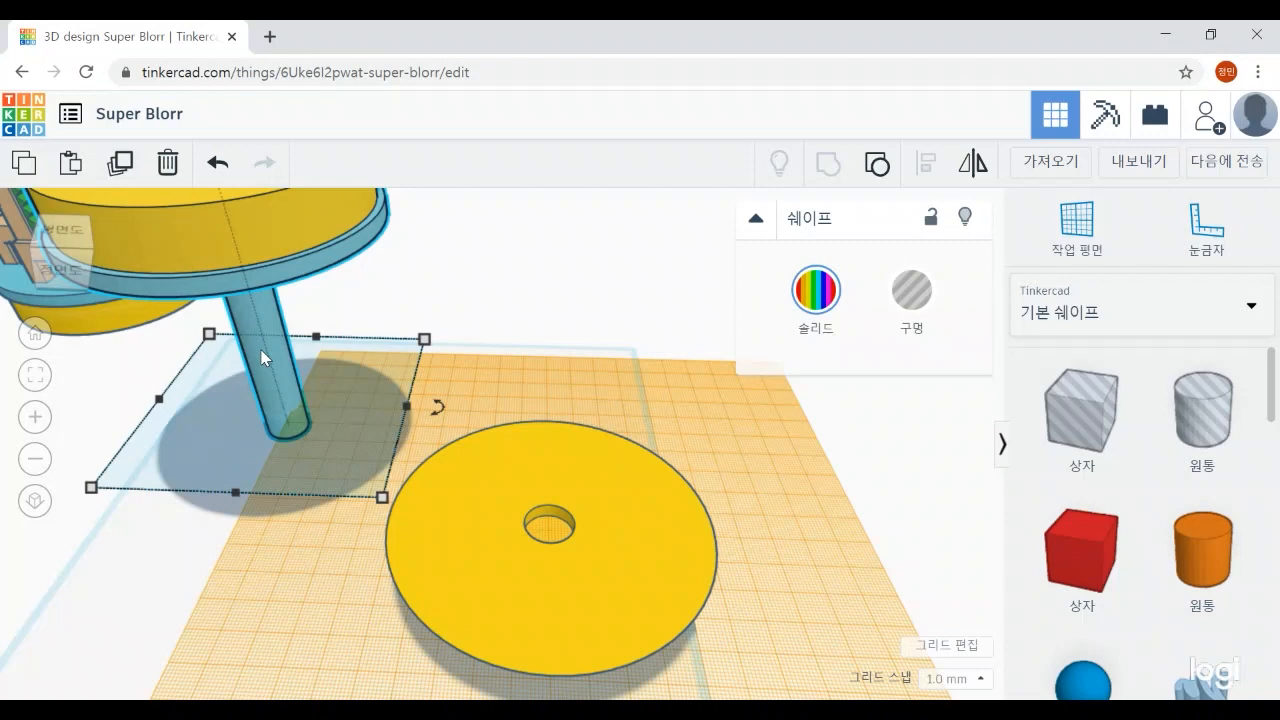
{"action": "key", "text": "d"}
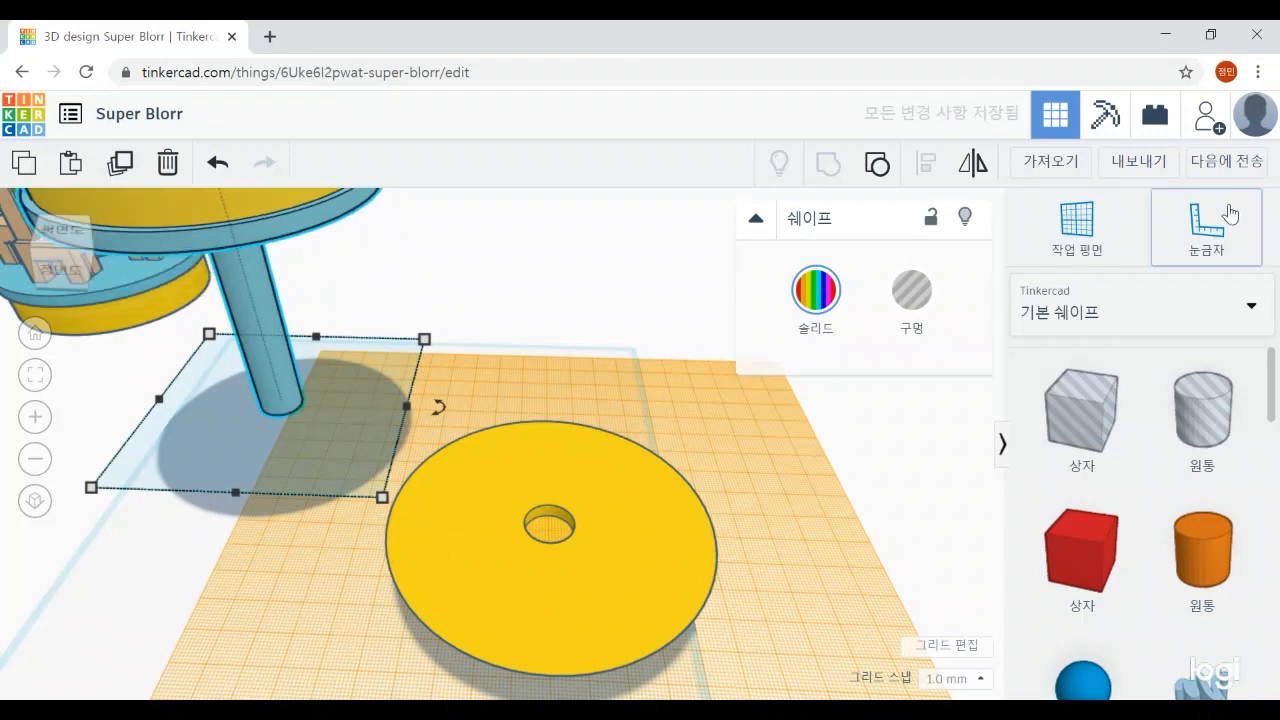
Return the workplane to the ground plane and move the inverted base over so its post sits in the roof's hole
{"action": "left_click", "coordinate": [1077, 225]}
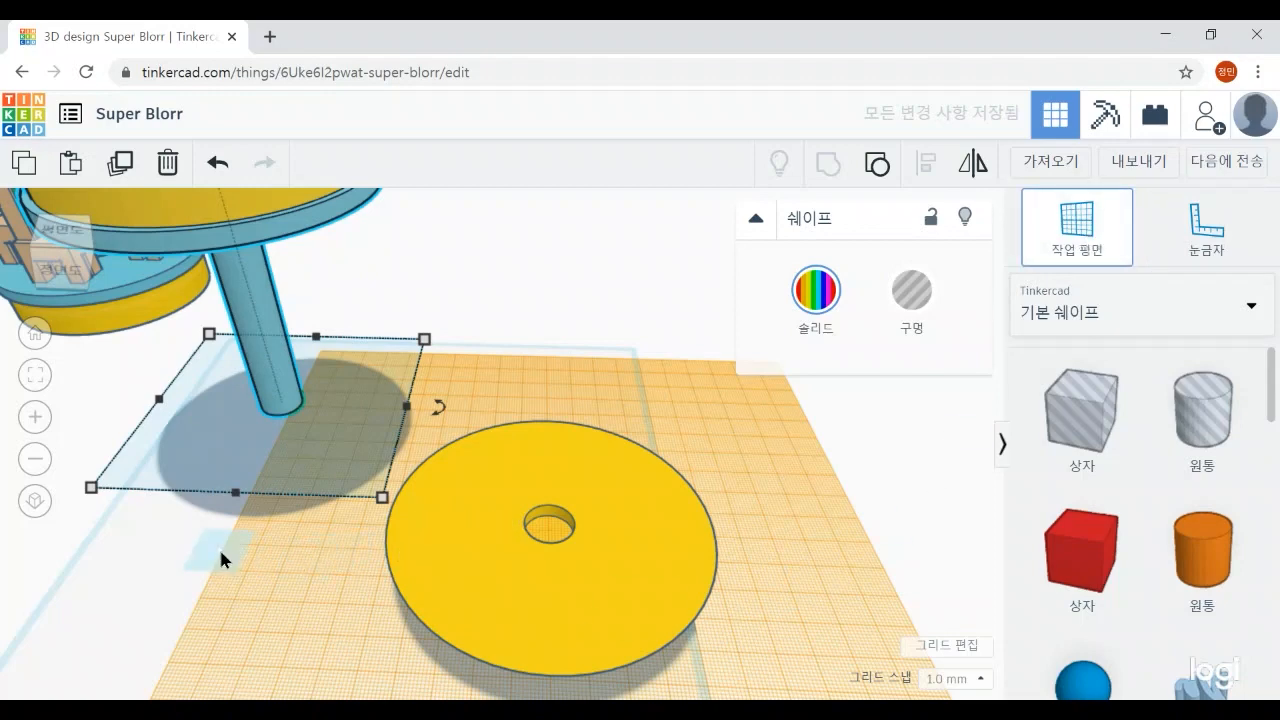
{"action": "left_click", "coordinate": [220, 549]}
{"action": "left_click_drag", "start_coordinate": [277, 365], "coordinate": [547, 490]}
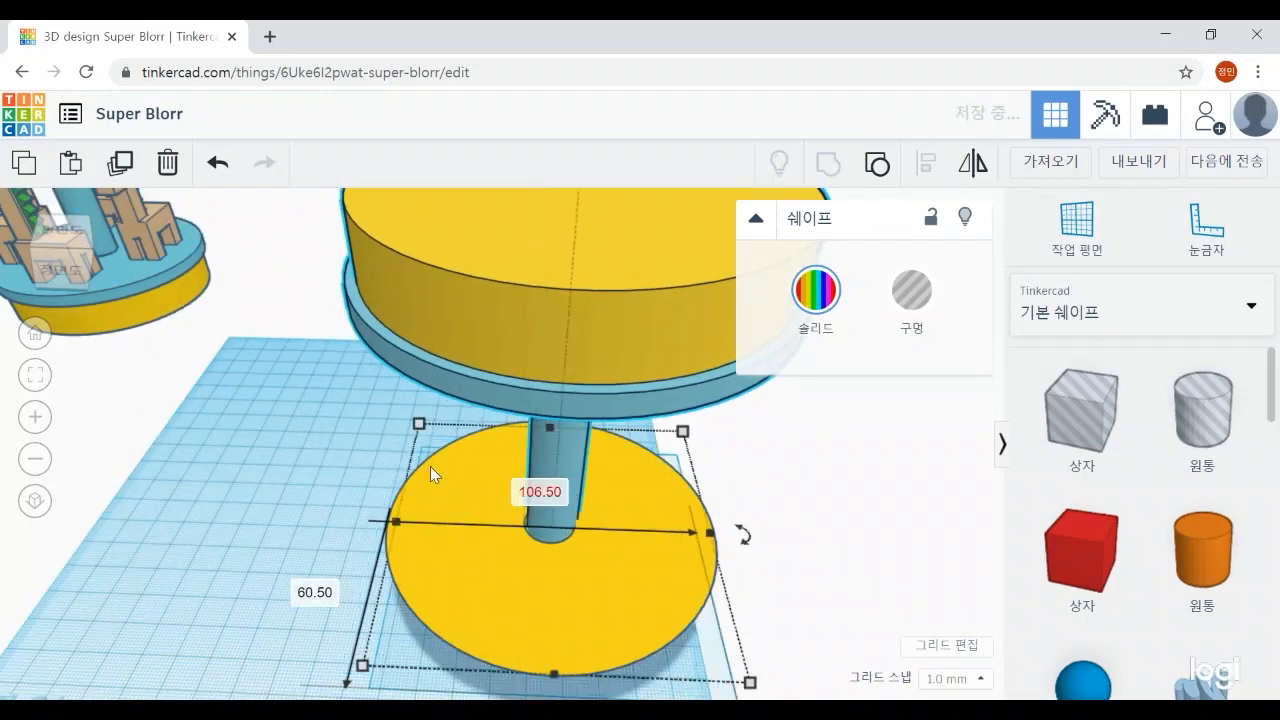
Select the inverted base and the roof together and align them on their centers in both horizontal directions
{"action": "left_click_drag", "start_coordinate": [294, 368], "coordinate": [745, 686]}
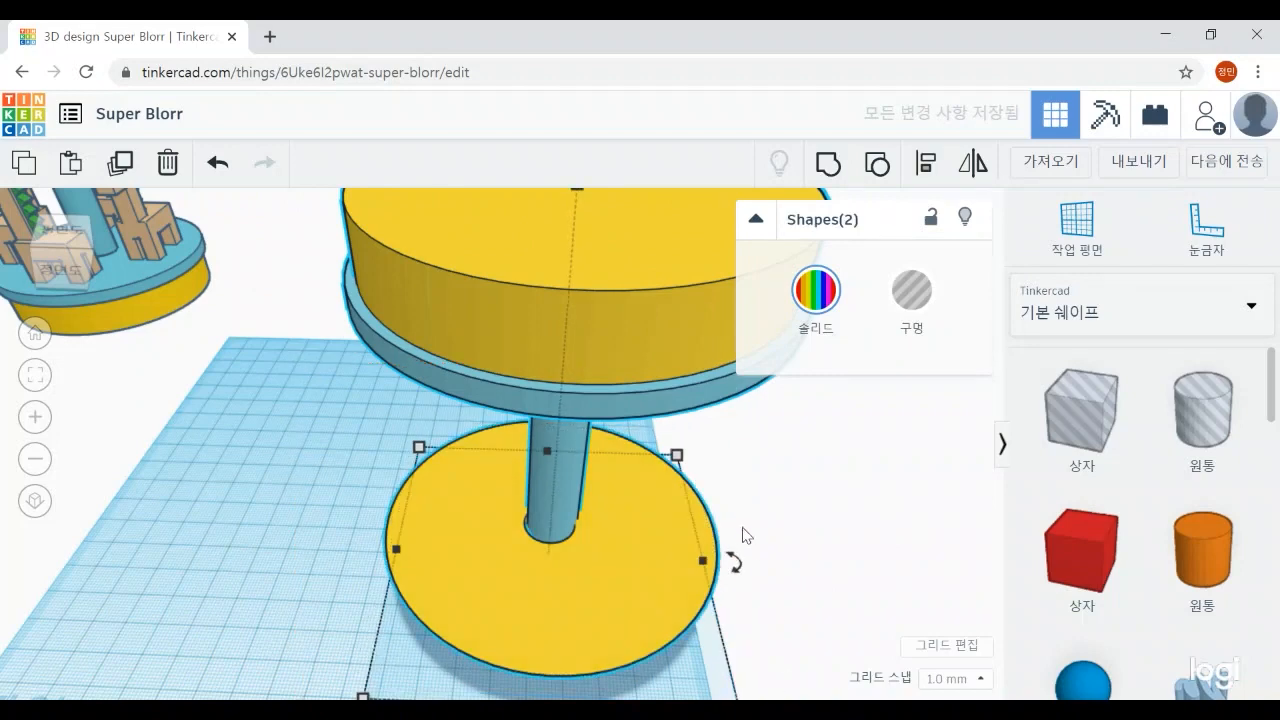
{"action": "key", "text": "f"}
{"action": "left_click", "coordinate": [921, 161]}
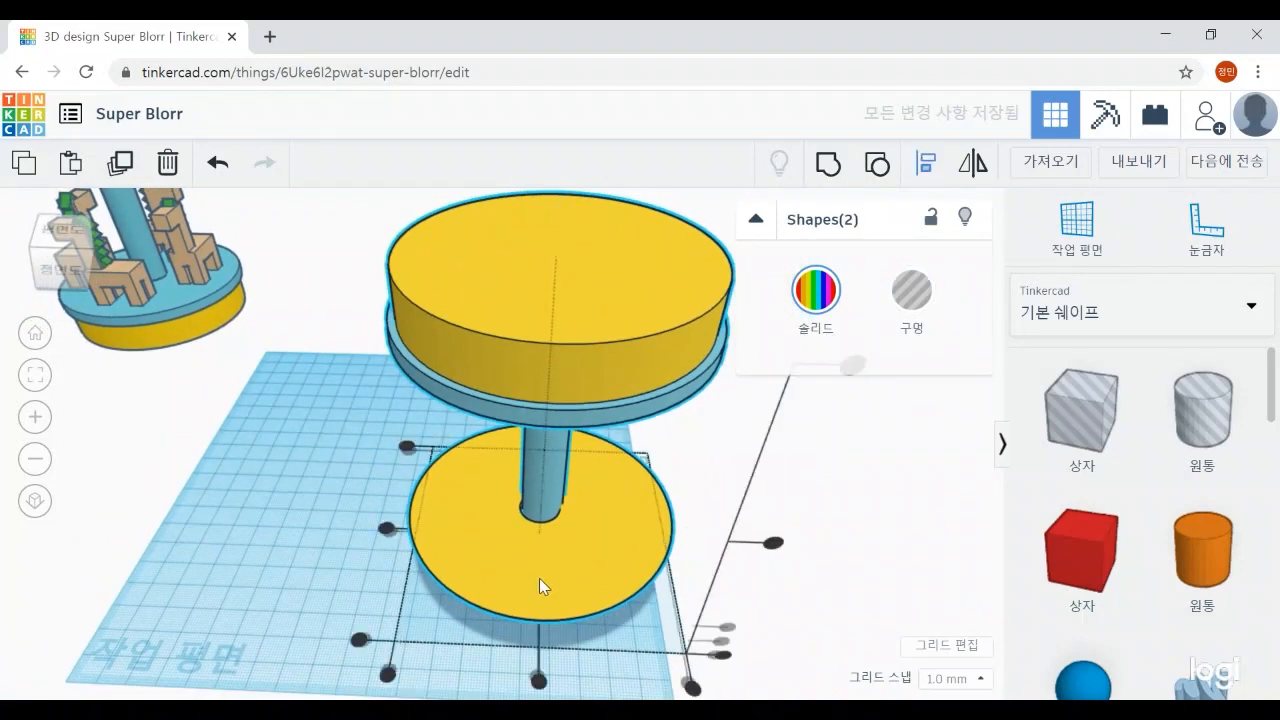
{"action": "left_click", "coordinate": [539, 683]}
{"action": "left_click", "coordinate": [388, 530]}
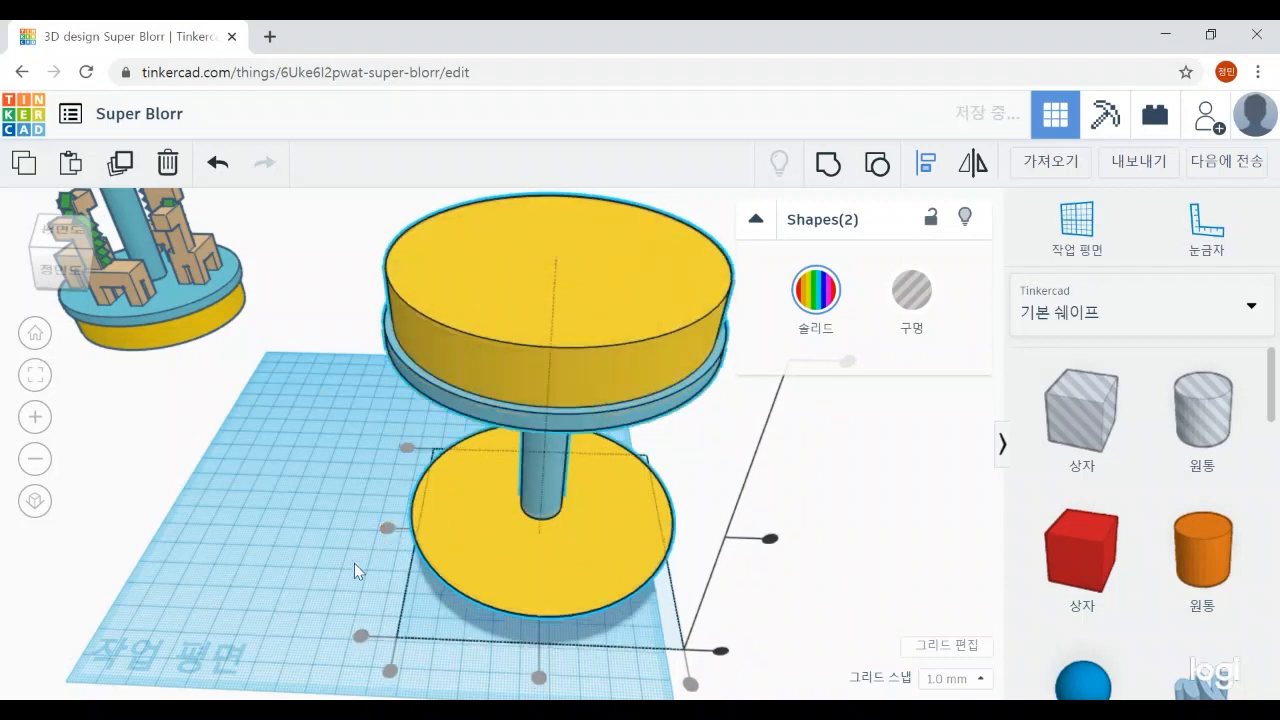
Group the base and roof into one carousel and mirror it vertically so it stands upright
{"action": "scroll", "coordinate": [300, 547], "scroll_direction": "down", "scroll_amount": 3}
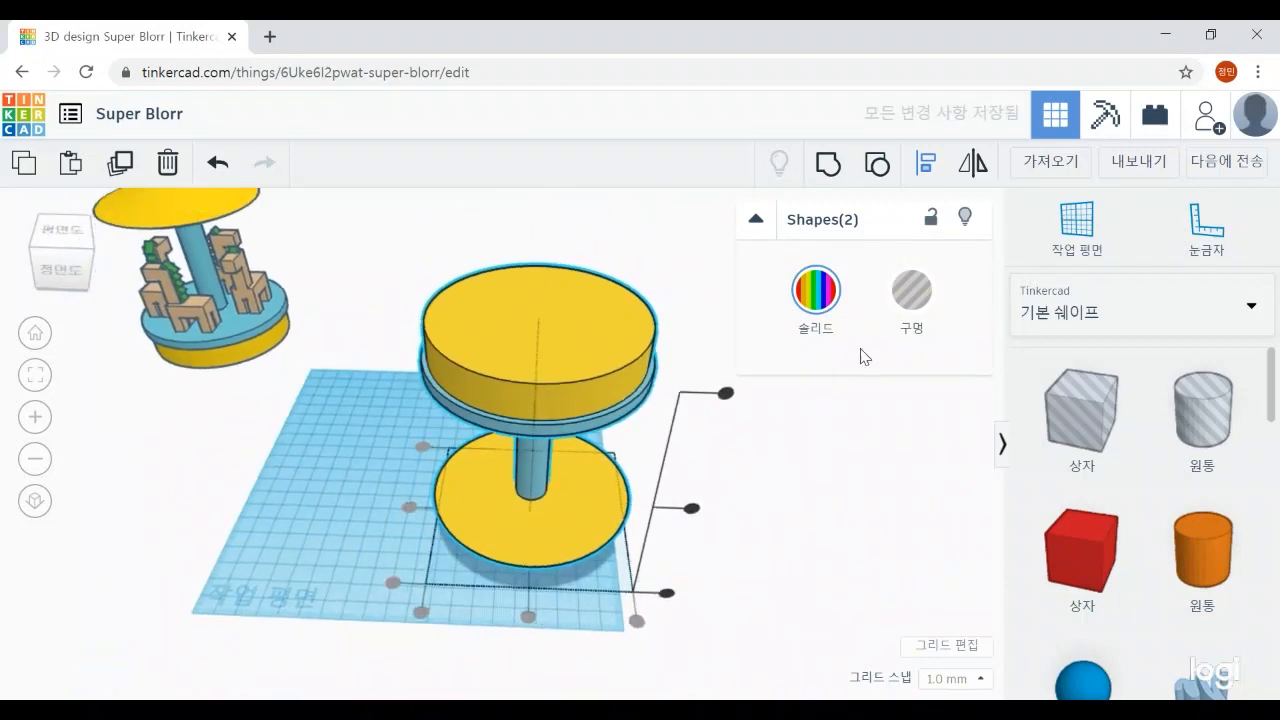
{"action": "left_click", "coordinate": [828, 163]}
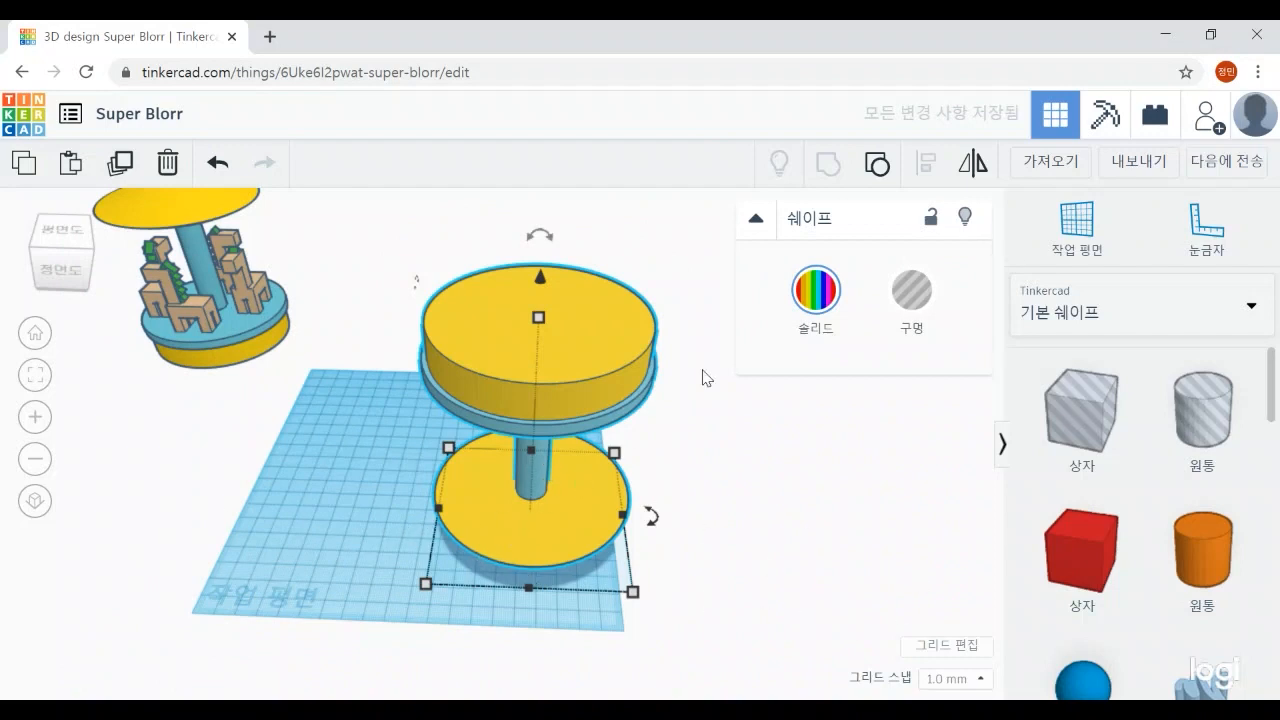
{"action": "left_click", "coordinate": [974, 164]}
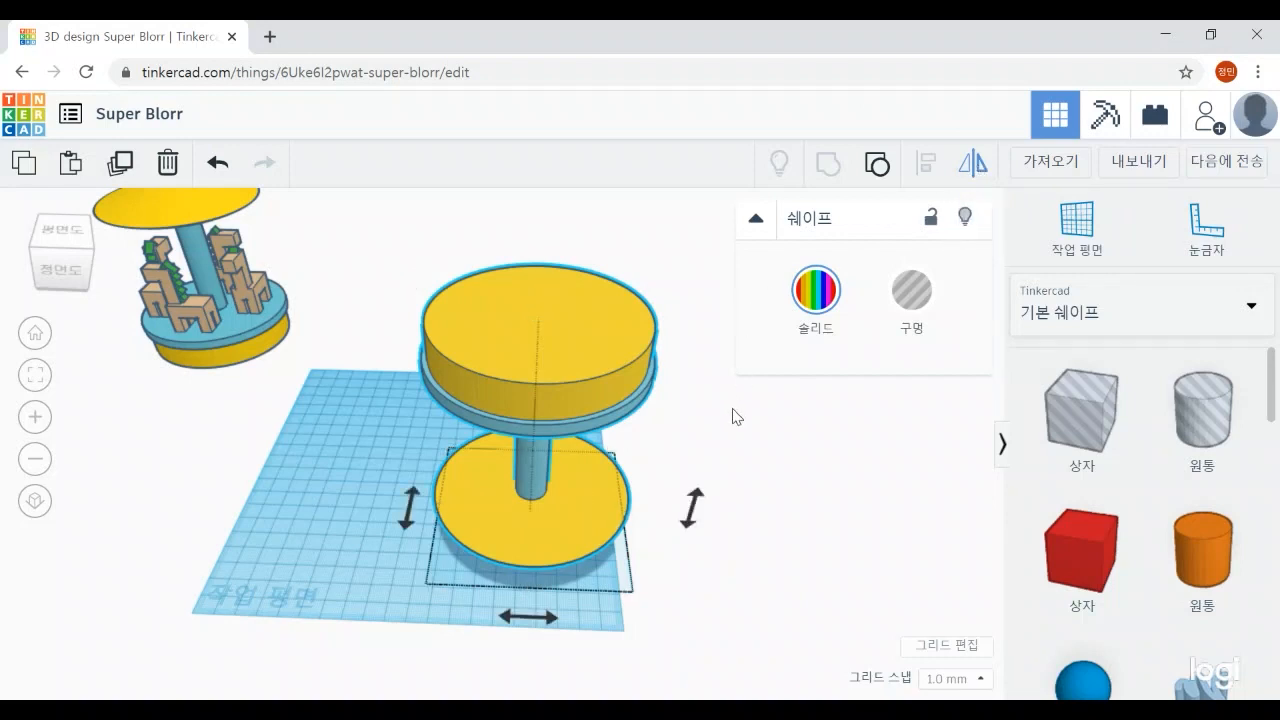
{"action": "left_click", "coordinate": [688, 528]}
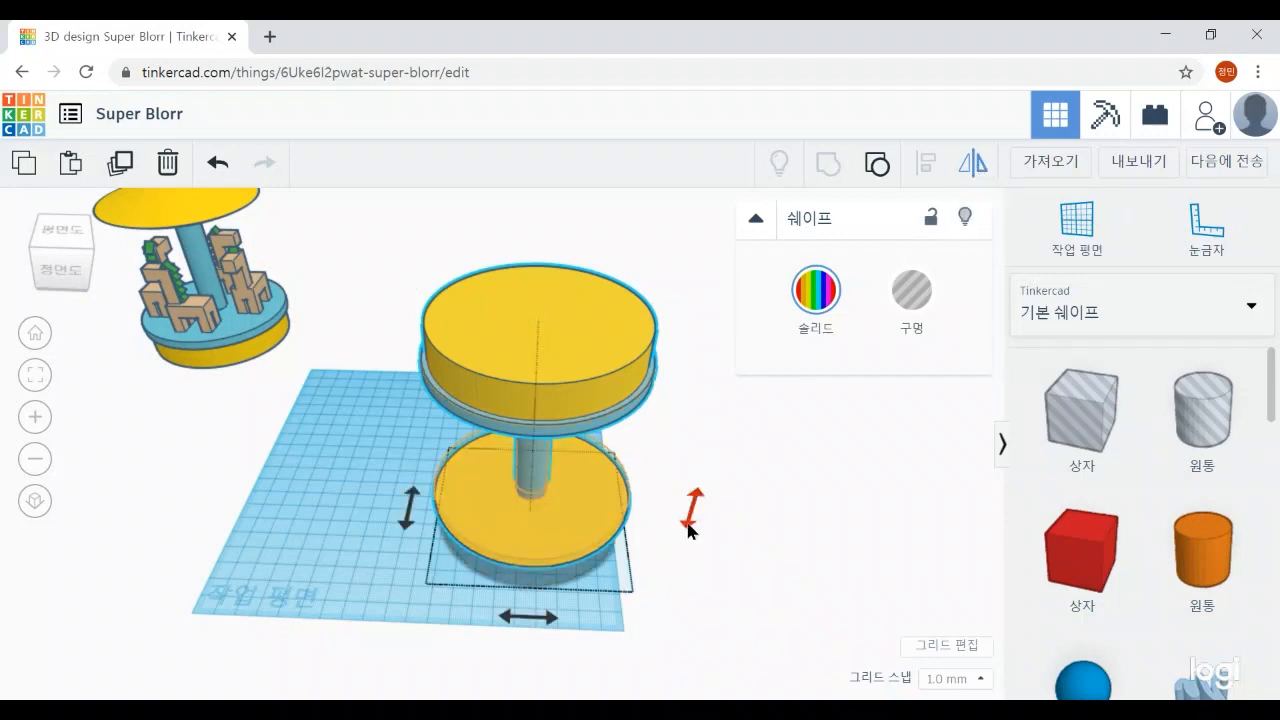
{"action": "right_click_drag", "start_coordinate": [590, 635], "coordinate": [629, 583]}
Move the original carousel with the animals beside the new one on the workplane and compare the two
{"action": "scroll", "coordinate": [426, 474], "scroll_direction": "down", "scroll_amount": 3}
{"action": "left_click_drag", "start_coordinate": [228, 466], "coordinate": [328, 497]}
{"action": "scroll", "coordinate": [455, 590], "scroll_direction": "up", "scroll_amount": 4}
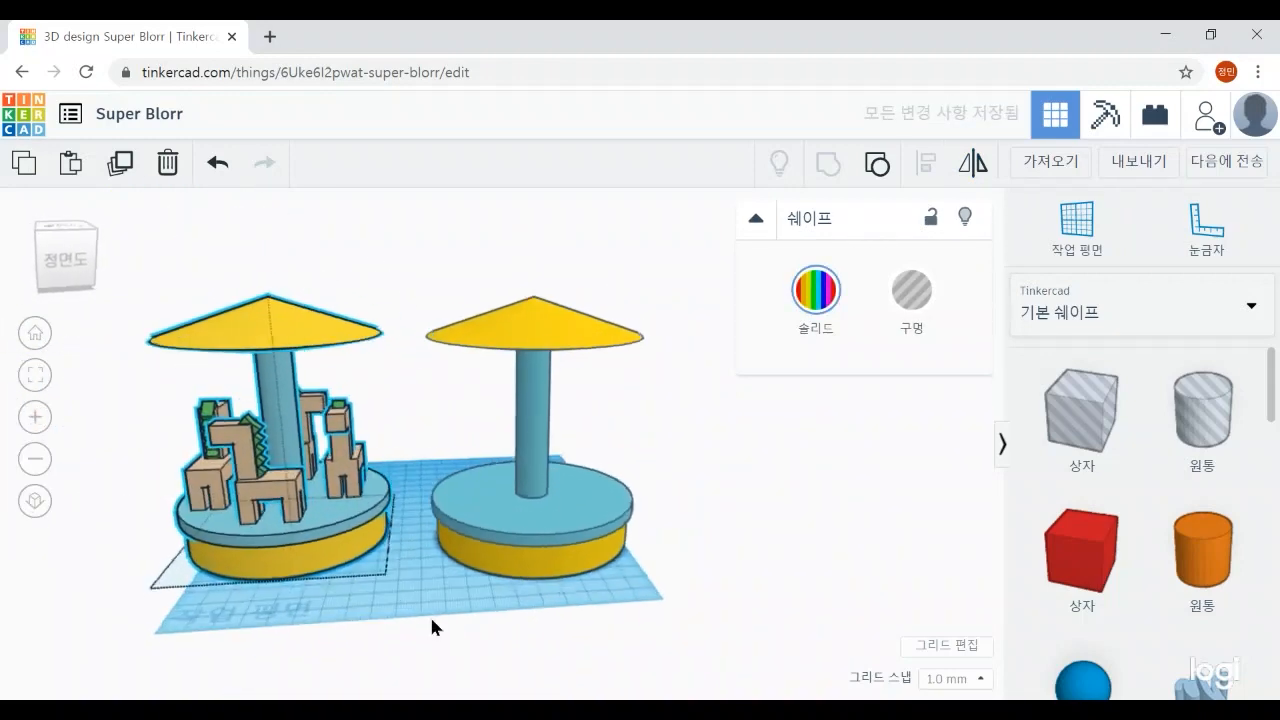
{"action": "scroll", "coordinate": [431, 627], "scroll_direction": "up", "scroll_amount": 4}
{"action": "scroll", "coordinate": [333, 606], "scroll_direction": "down", "scroll_amount": 2}
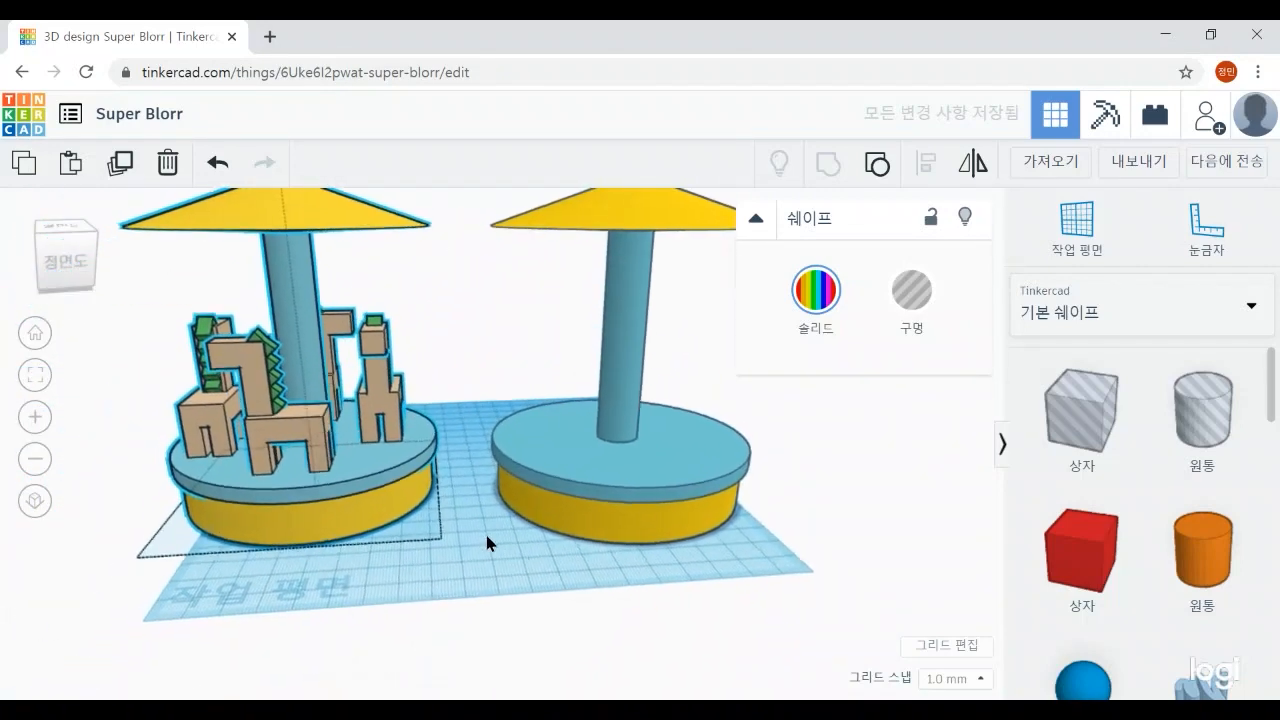
{"action": "scroll", "coordinate": [475, 596], "scroll_direction": "up", "scroll_amount": 4}
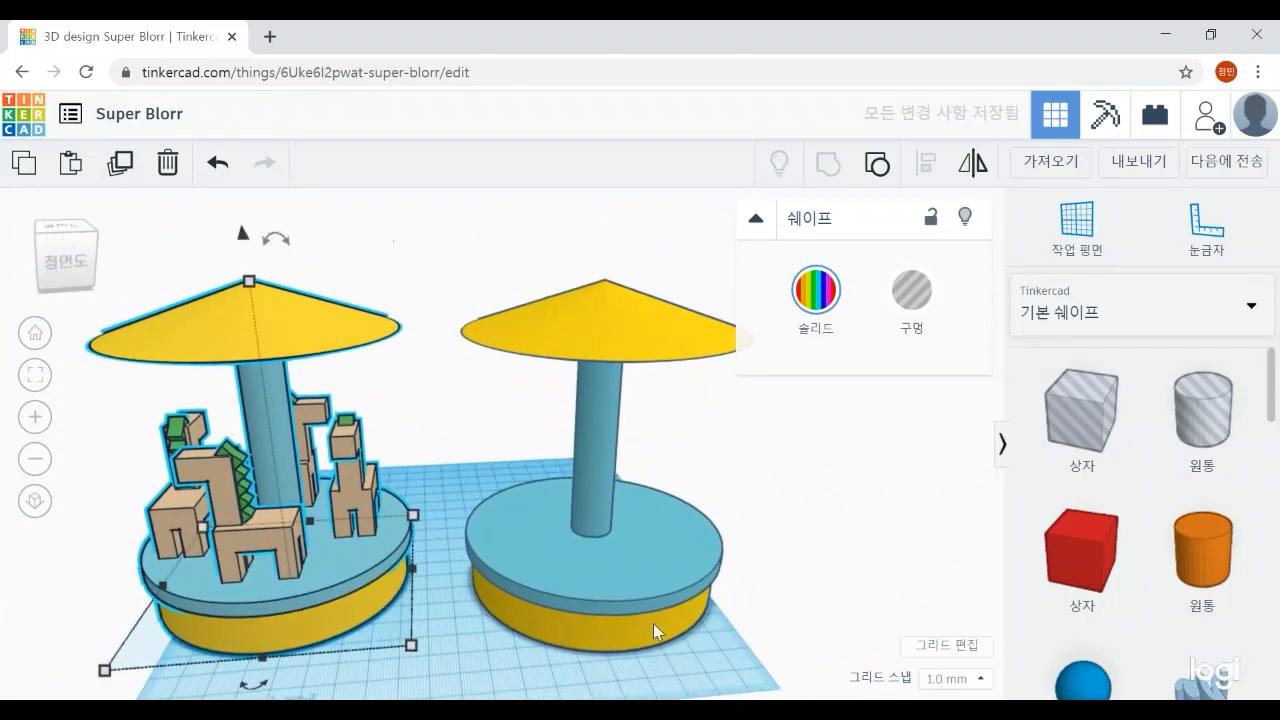
{"action": "scroll", "coordinate": [498, 662], "scroll_direction": "down", "scroll_amount": 5}
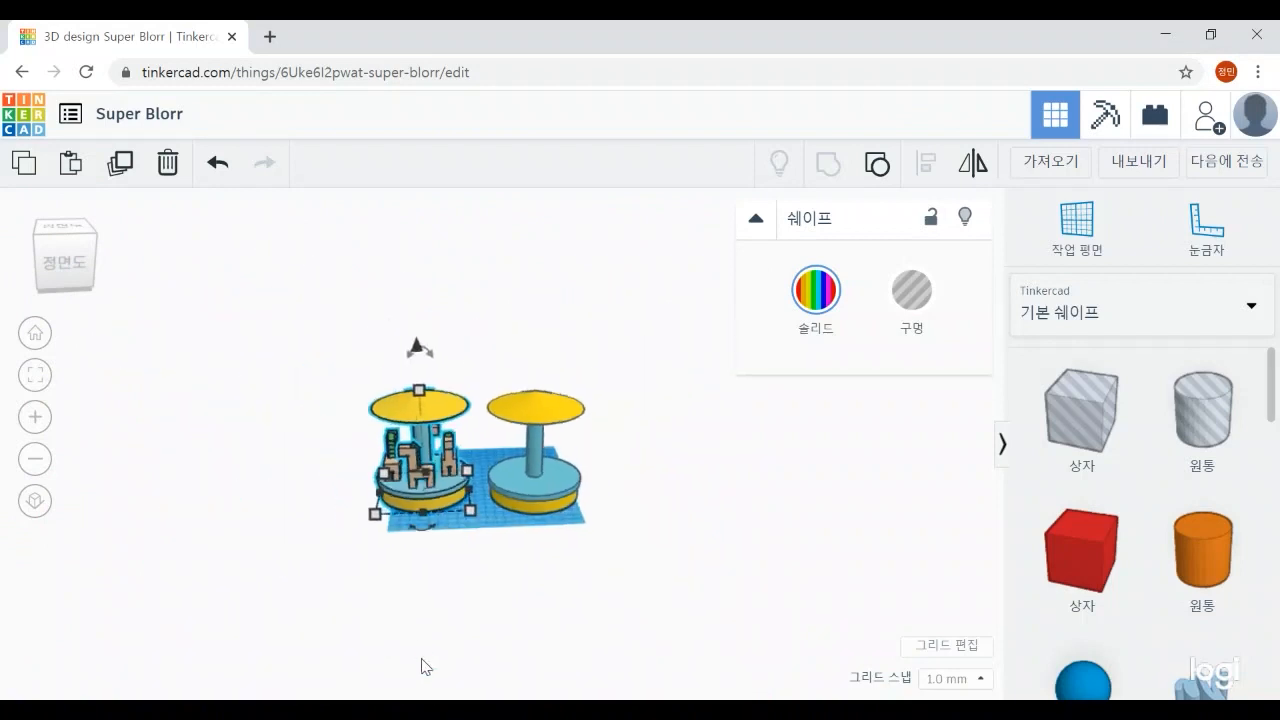
{"action": "scroll", "coordinate": [543, 585], "scroll_direction": "up", "scroll_amount": 5}
Move the original carousel off the workplane's side and shift the new carousel to the workplane's back edge
{"action": "left_click_drag", "start_coordinate": [398, 532], "coordinate": [240, 488]}
{"action": "left_click_drag", "start_coordinate": [591, 523], "coordinate": [484, 506]}
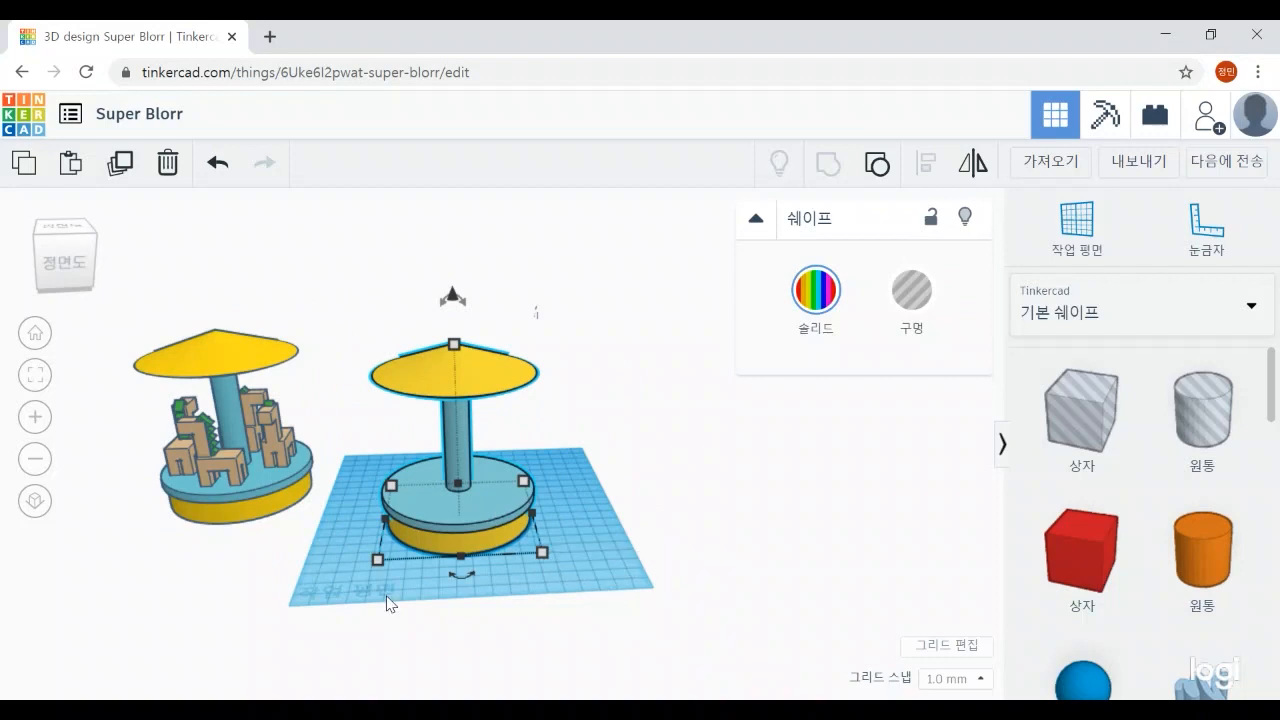
{"action": "right_click_drag", "start_coordinate": [390, 603], "coordinate": [346, 589]}
{"action": "left_click_drag", "start_coordinate": [490, 522], "coordinate": [452, 474]}
{"action": "mouse_move", "coordinate": [306, 458]}
{"action": "left_mouse_down"}
{"action": "mouse_move", "coordinate": [318, 470]}
{"action": "mouse_move", "coordinate": [306, 476]}
{"action": "left_mouse_up"}
Ungroup the original carousel so its animal figures can be selected individually, and clear the selection
{"action": "scroll", "coordinate": [406, 545], "scroll_direction": "up", "scroll_amount": 5}
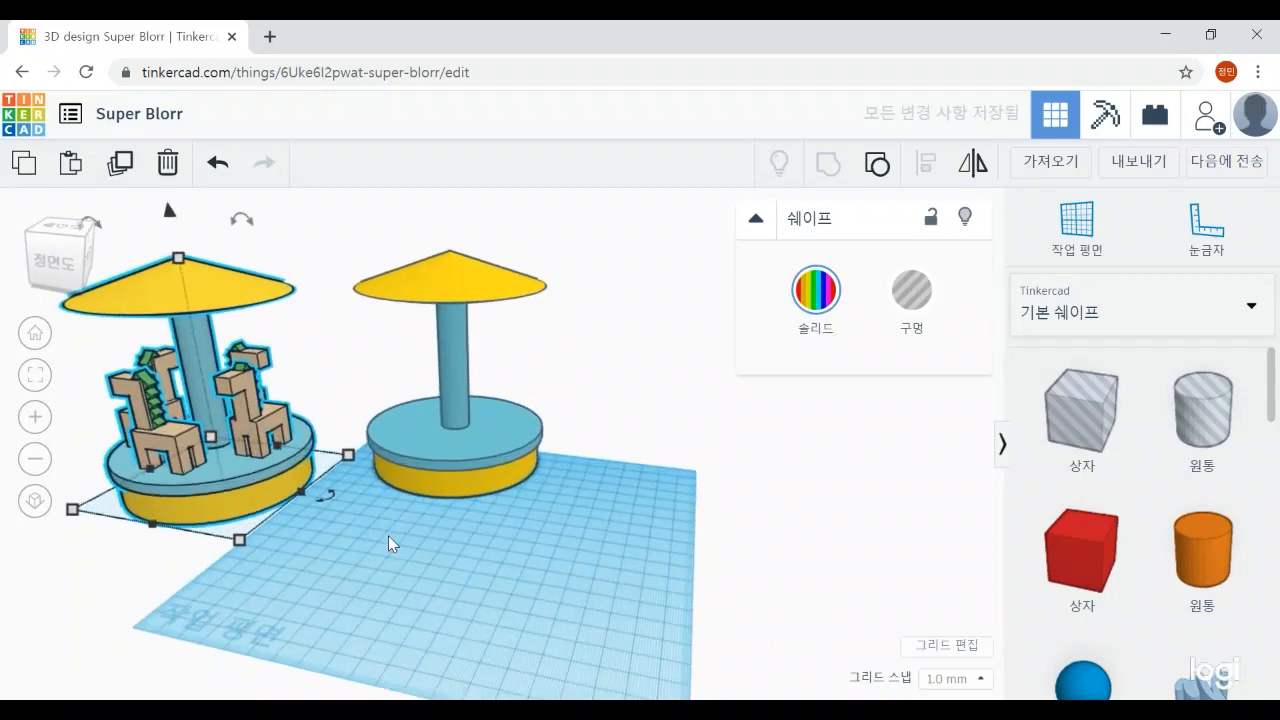
{"action": "scroll", "coordinate": [389, 536], "scroll_direction": "up", "scroll_amount": 2}
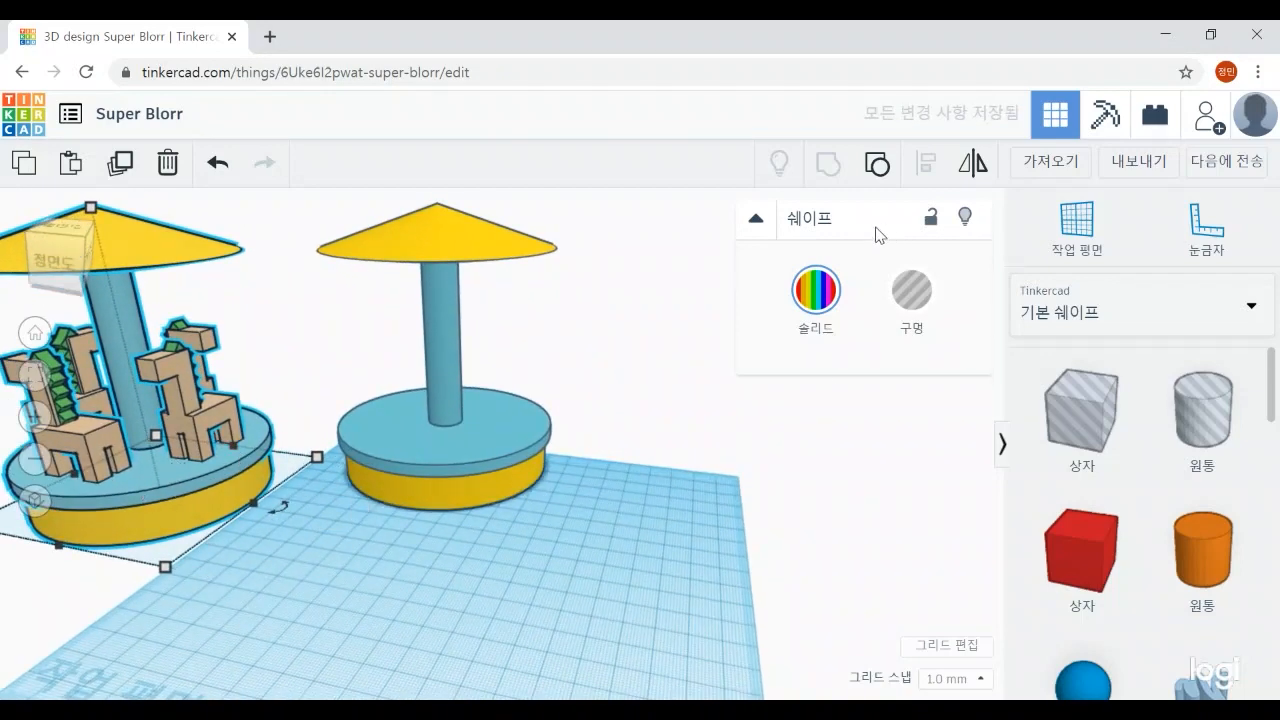
{"action": "left_click", "coordinate": [877, 163]}
{"action": "left_click", "coordinate": [340, 525]}
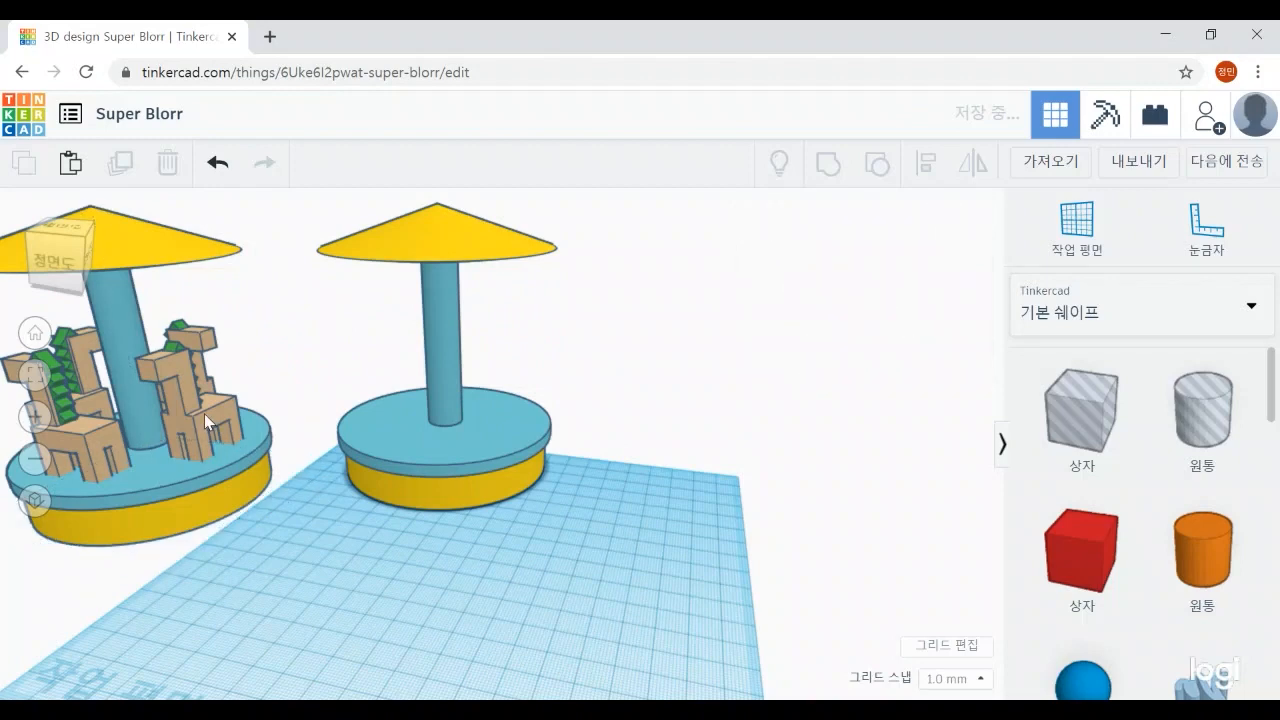
Move one brown animal figure with a green mane from the original carousel onto the open workplane in front
{"action": "left_click", "coordinate": [204, 413]}
{"action": "left_click_drag", "start_coordinate": [204, 416], "coordinate": [483, 557]}
{"action": "right_click_drag", "start_coordinate": [643, 621], "coordinate": [495, 603]}
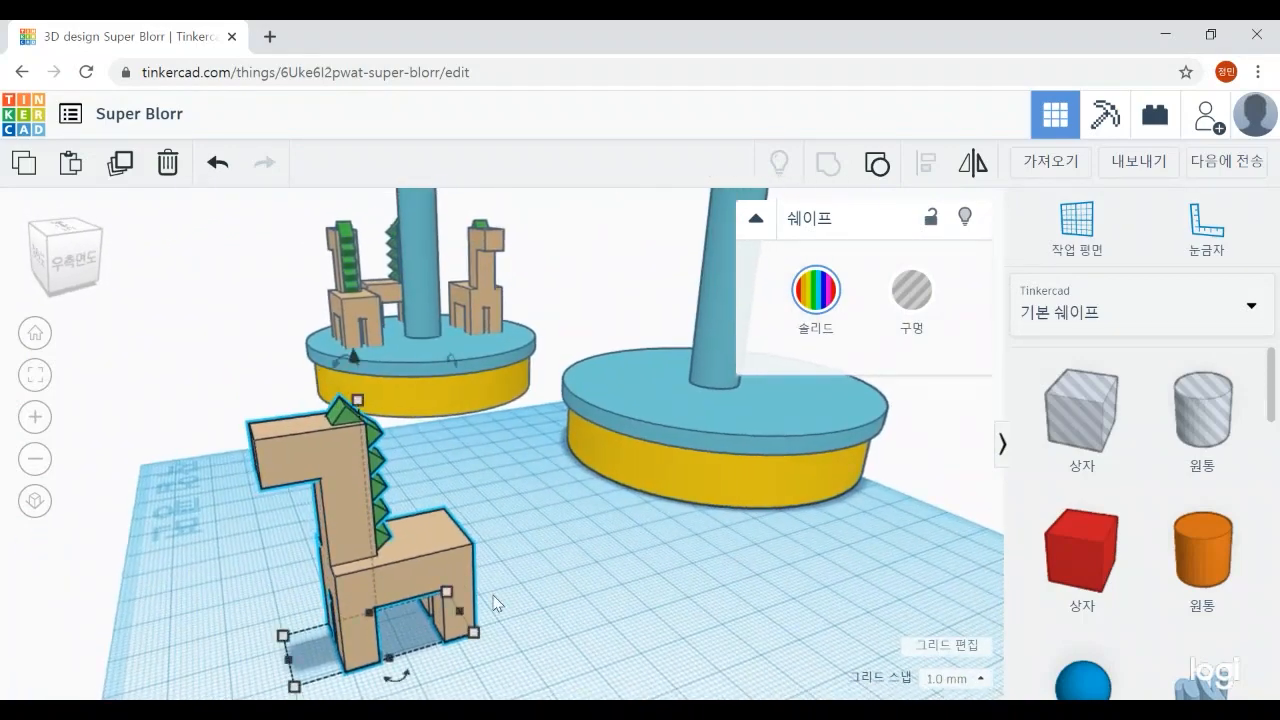
Move the brown animal figure back onto the original carousel to leave the workplane in front clear
{"action": "left_click_drag", "start_coordinate": [398, 575], "coordinate": [422, 300]}
{"action": "right_click_drag", "start_coordinate": [386, 568], "coordinate": [565, 602]}
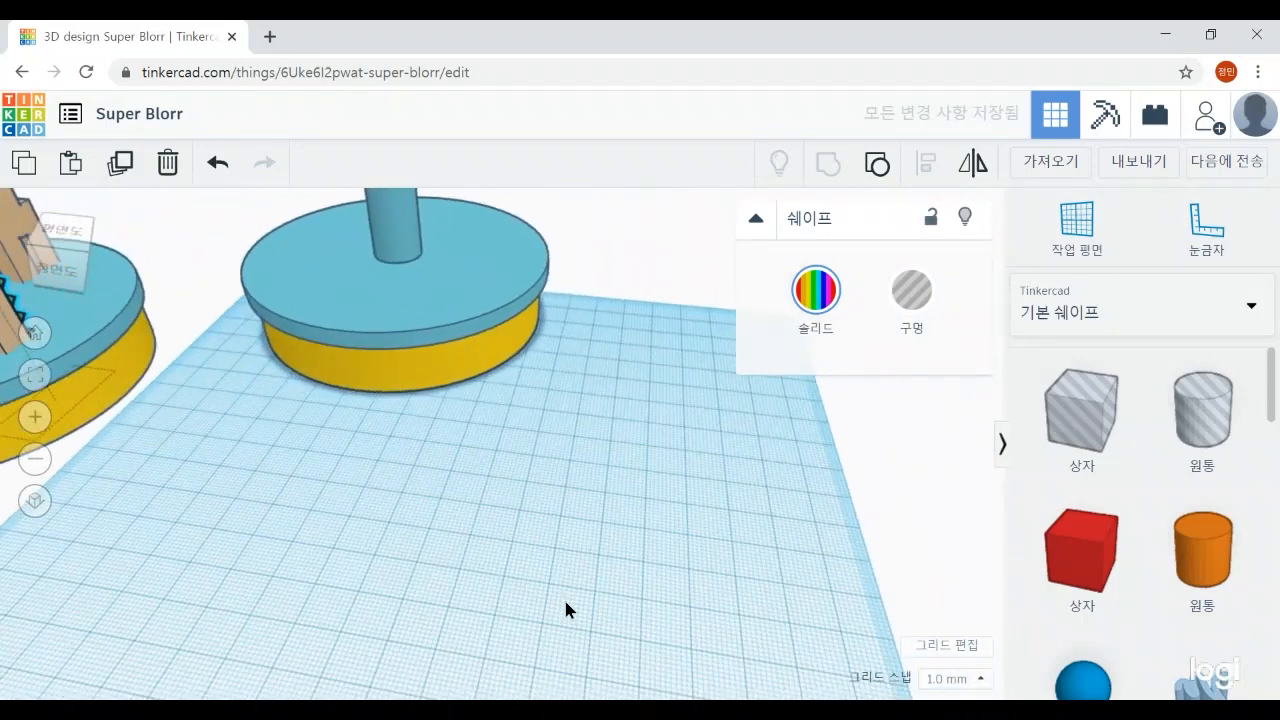
{"action": "left_click", "coordinate": [34, 332]}
{"action": "scroll", "coordinate": [575, 528], "scroll_direction": "down", "scroll_amount": 5}
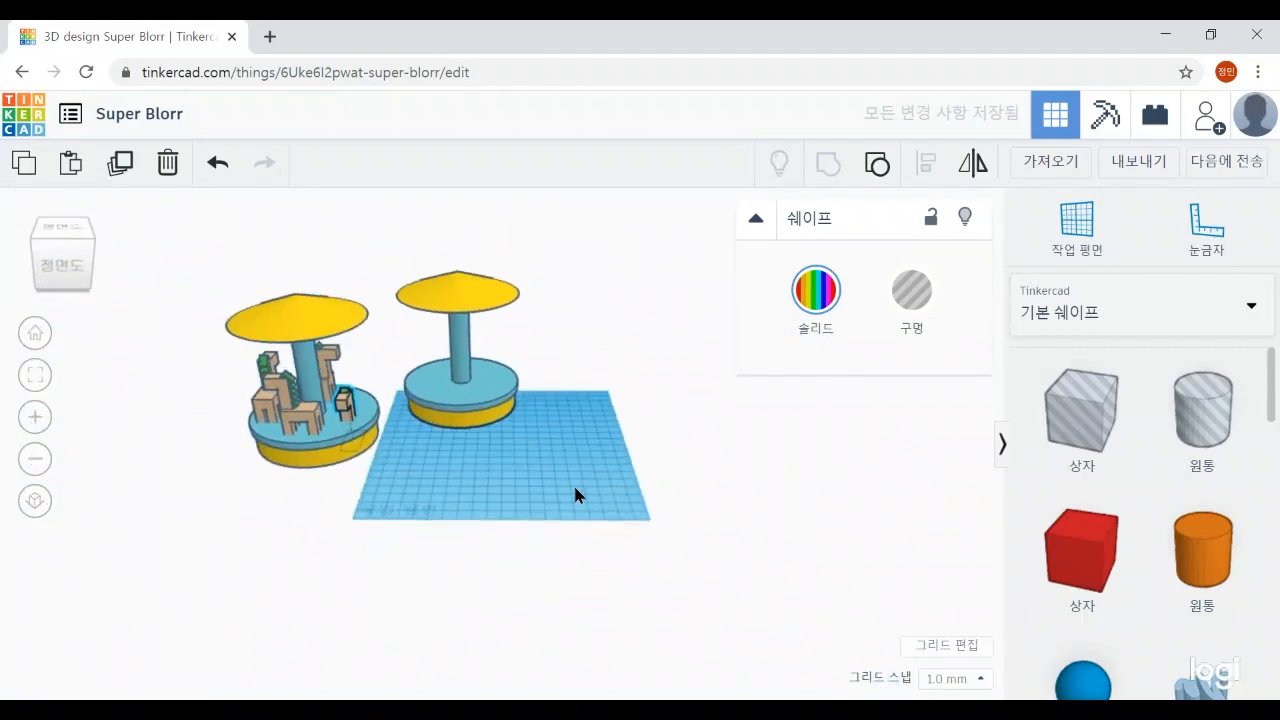
{"action": "scroll", "coordinate": [575, 493], "scroll_direction": "up", "scroll_amount": 5}
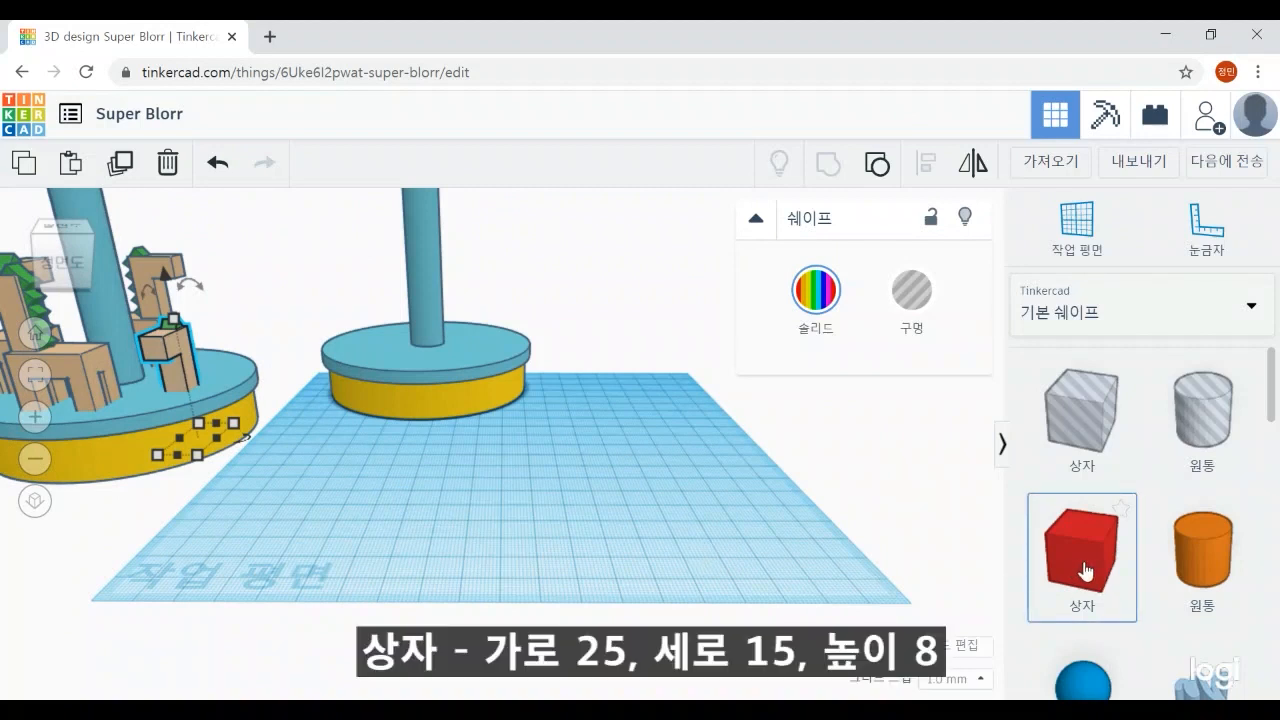
Add a solid box in front of the new carousel and set its width to 25 mm and depth to 15 mm
{"action": "left_click_drag", "start_coordinate": [1085, 570], "coordinate": [481, 511]}
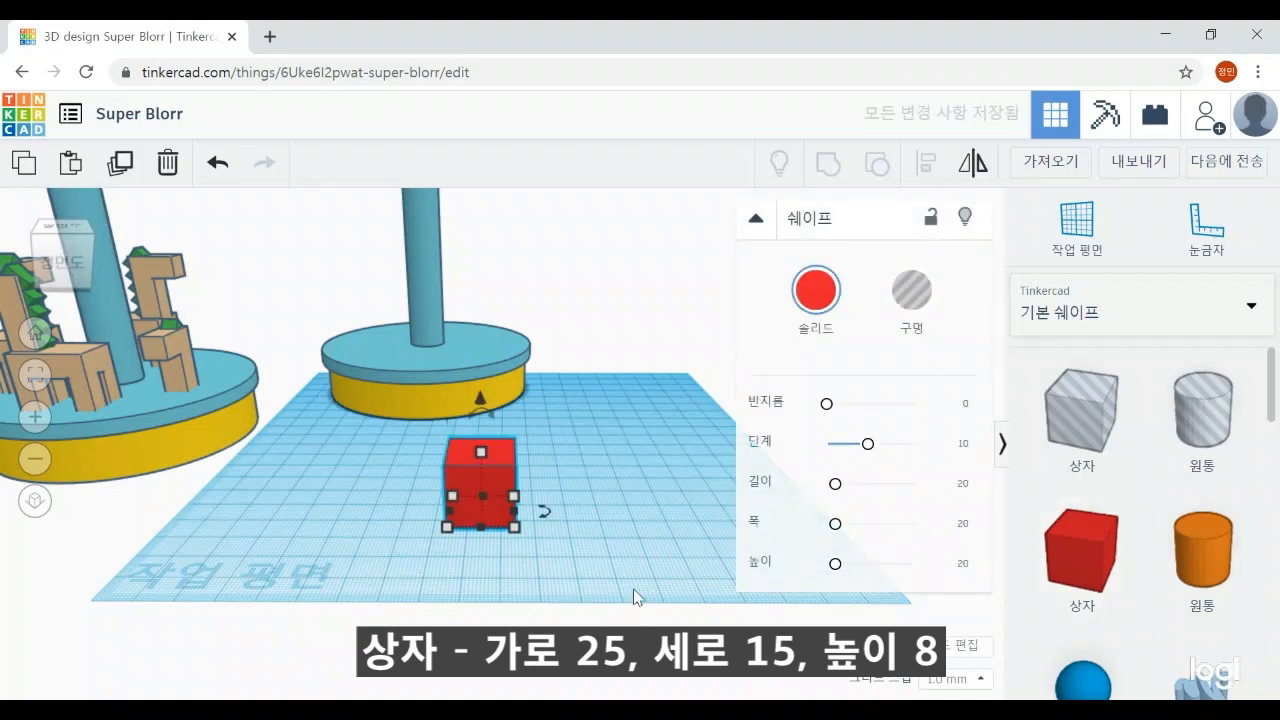
{"action": "mouse_move", "coordinate": [522, 531]}
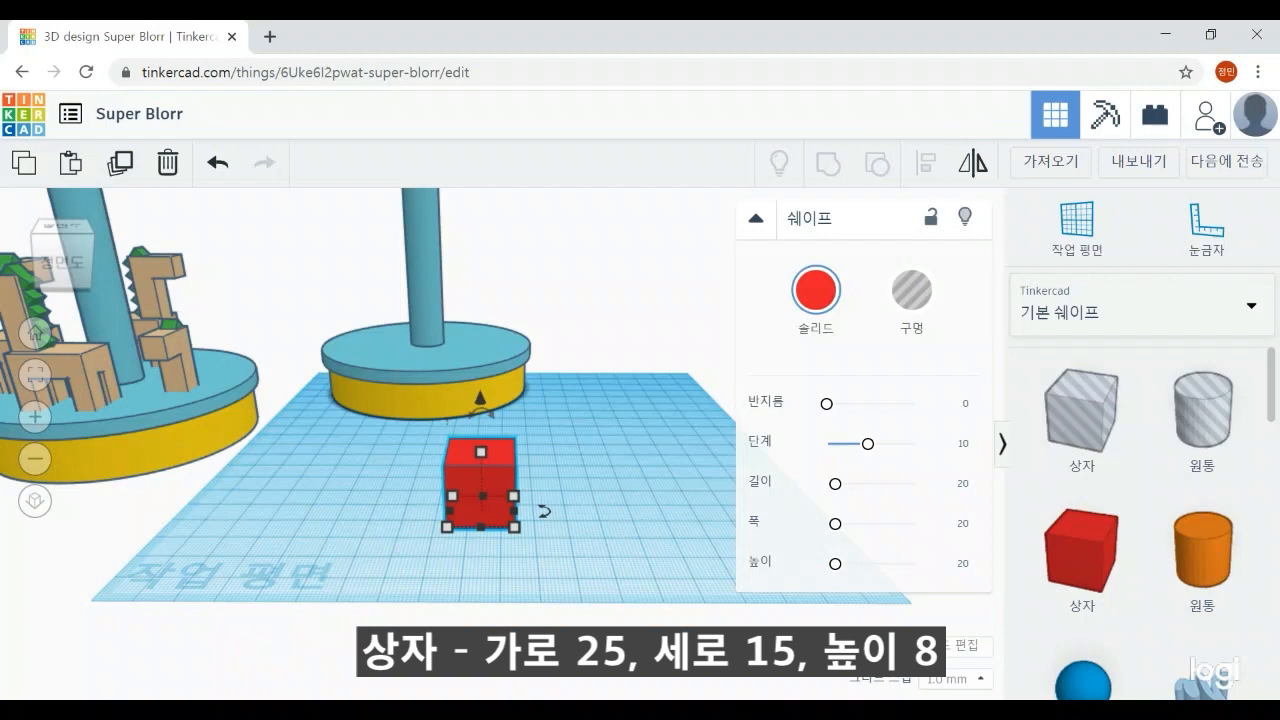
{"action": "left_click", "coordinate": [513, 530]}
{"action": "left_click", "coordinate": [475, 602]}
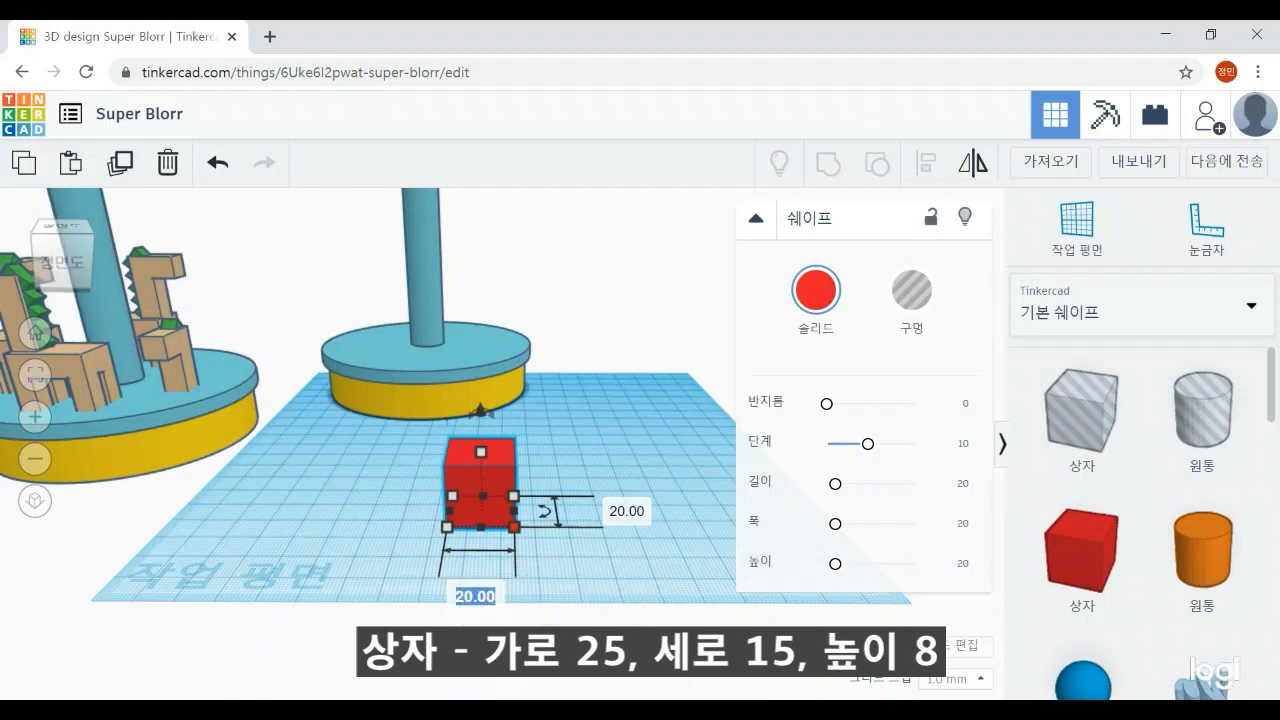
{"action": "type", "text": "25"}
{"action": "key", "text": "Tab"}
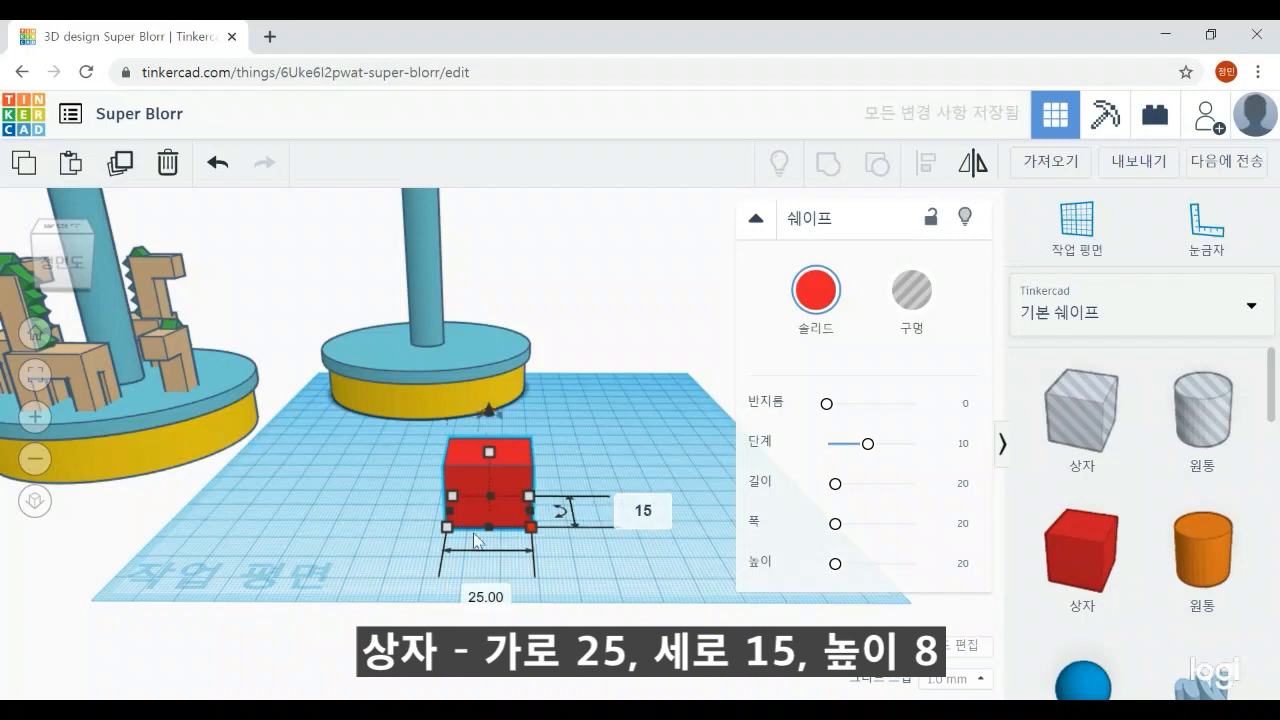
{"action": "type", "text": "15"}
{"action": "key", "text": "Return"}
Set the box's height to 8 mm and shift it 40 mm to the left and 7 mm forward
{"action": "left_click", "coordinate": [617, 560]}
{"action": "left_click", "coordinate": [492, 473]}
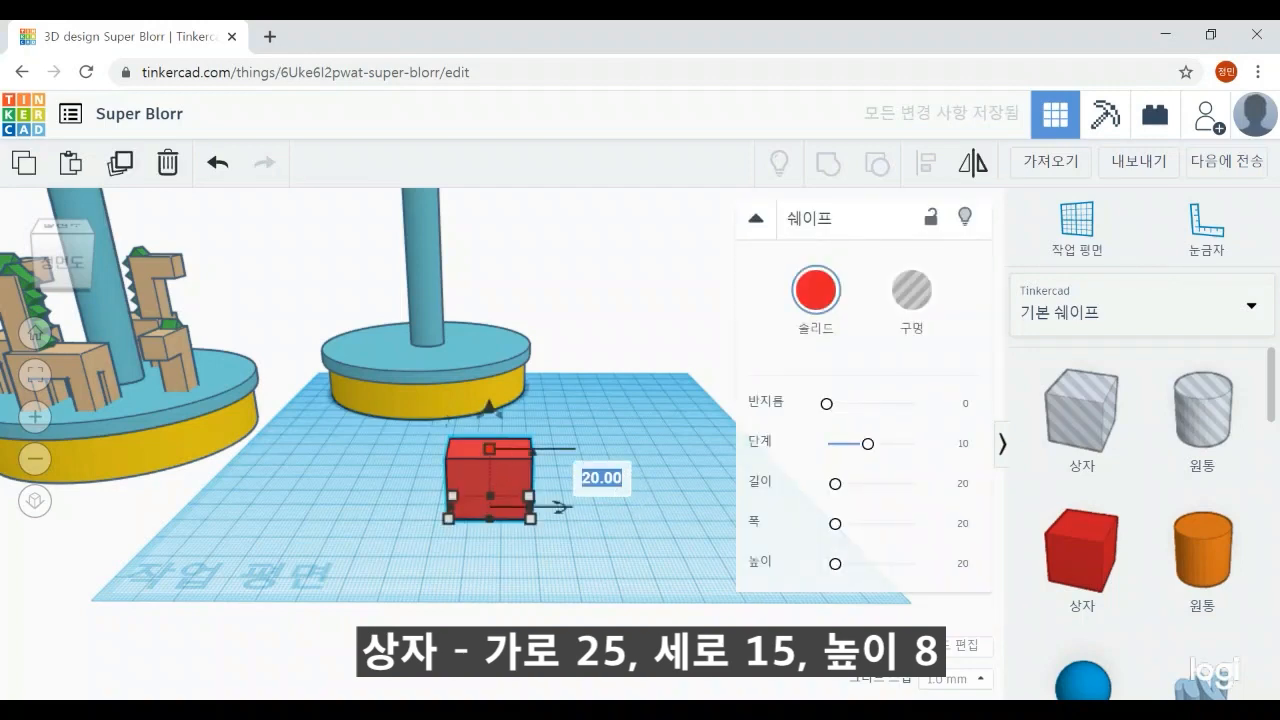
{"action": "key", "text": "Return"}
{"action": "scroll", "coordinate": [676, 556], "scroll_direction": "up", "scroll_amount": 4}
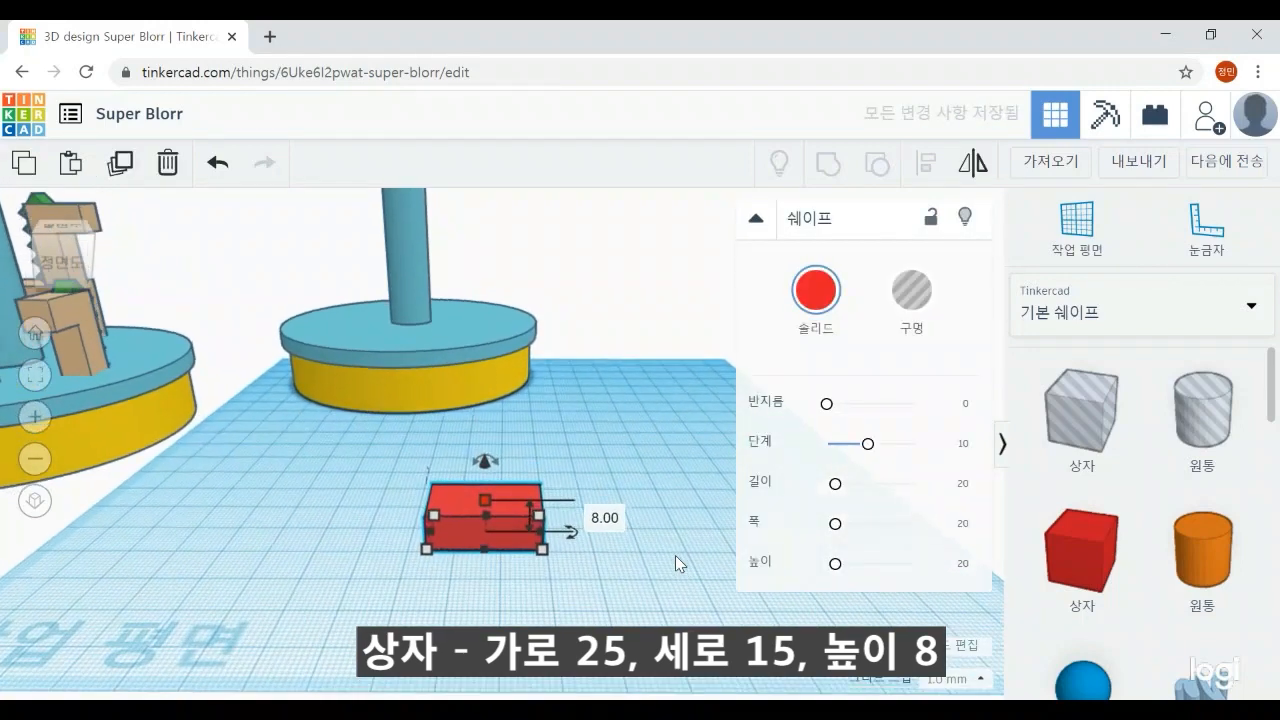
{"action": "left_click_drag", "start_coordinate": [516, 592], "coordinate": [270, 600]}
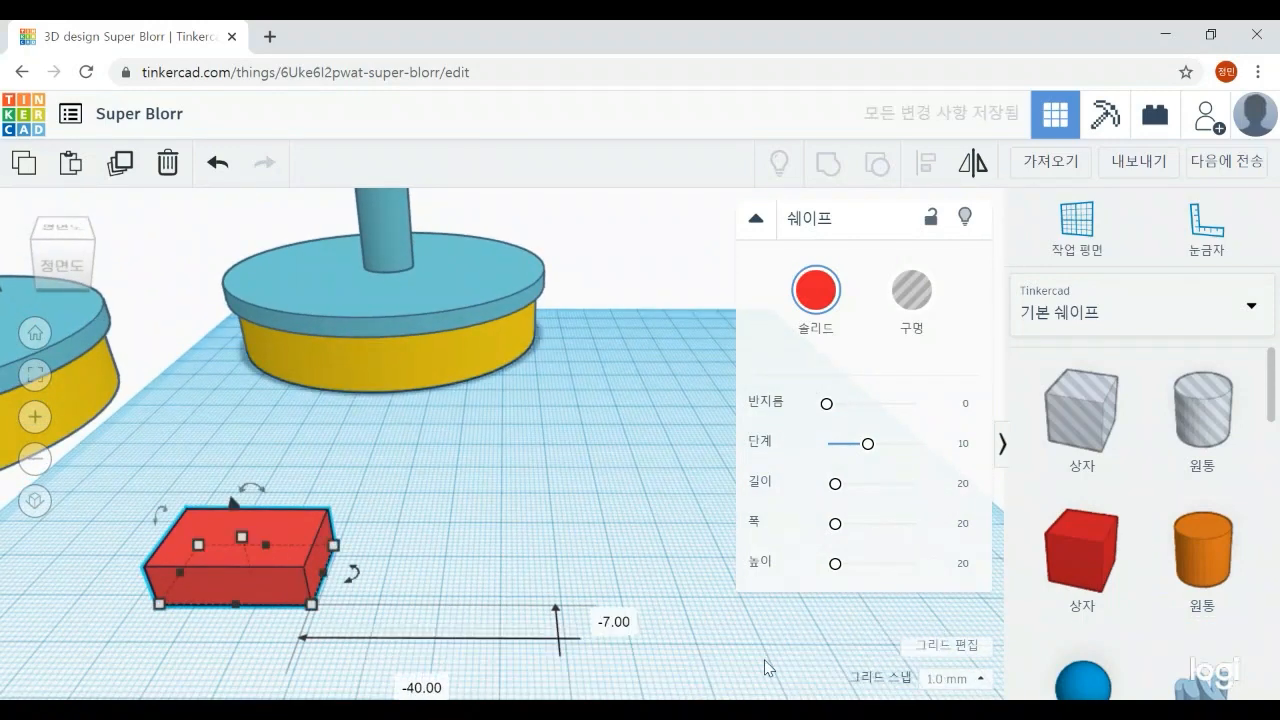
{"action": "left_click", "coordinate": [765, 661]}
Add a second solid box beside the flat one and set its width and depth to 6 mm, keeping the default height
{"action": "left_click_drag", "start_coordinate": [1097, 571], "coordinate": [497, 554]}
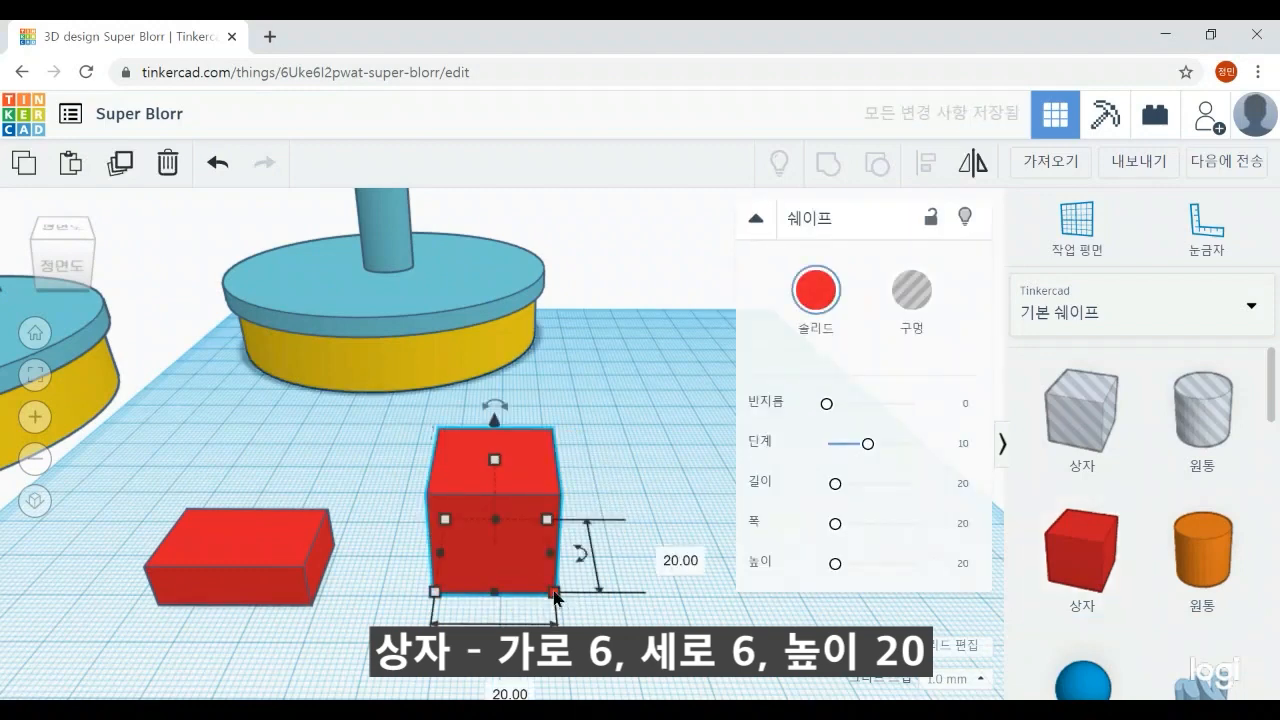
{"action": "scroll", "coordinate": [497, 540], "scroll_direction": "down", "scroll_amount": 2}
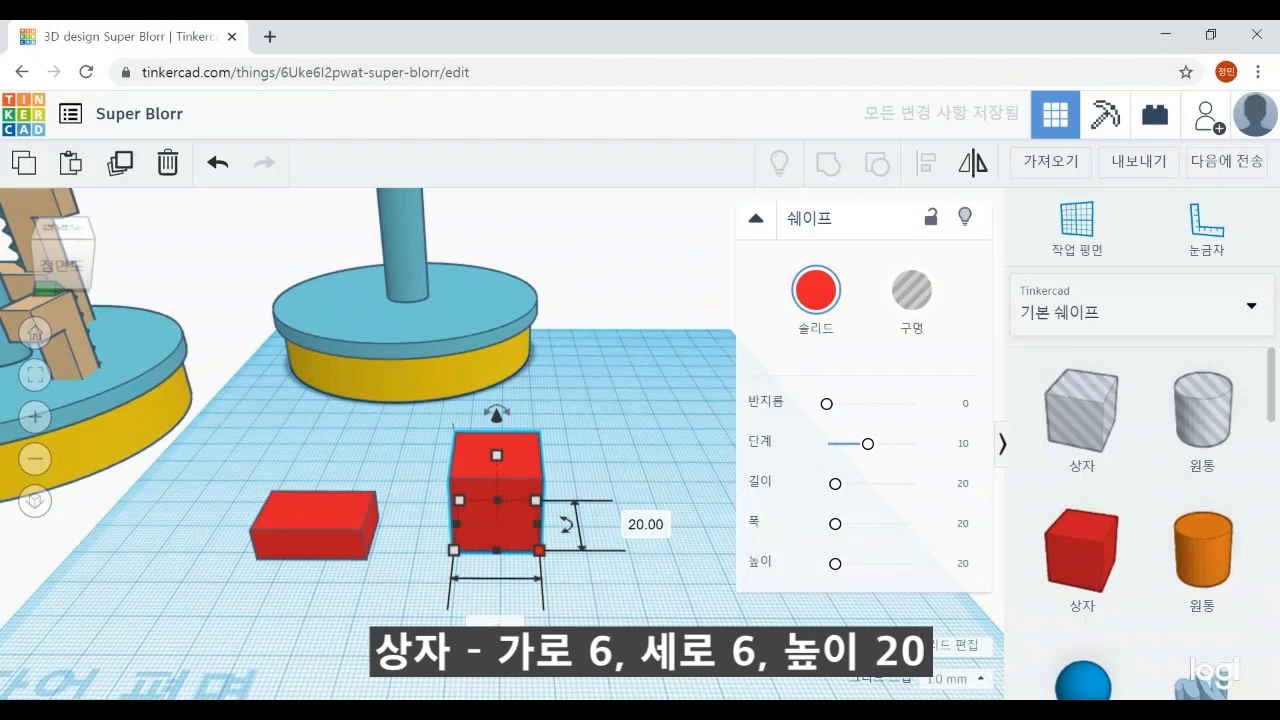
{"action": "key", "text": "Tab"}
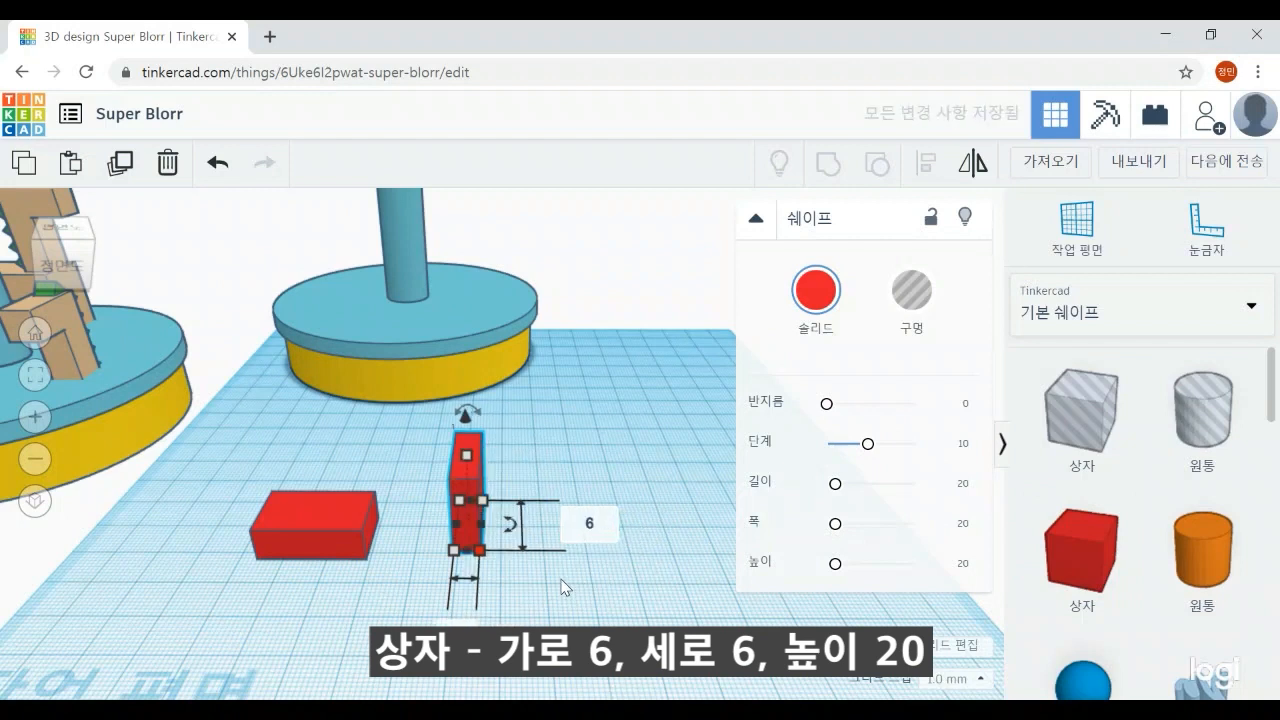
{"action": "key", "text": "Return"}
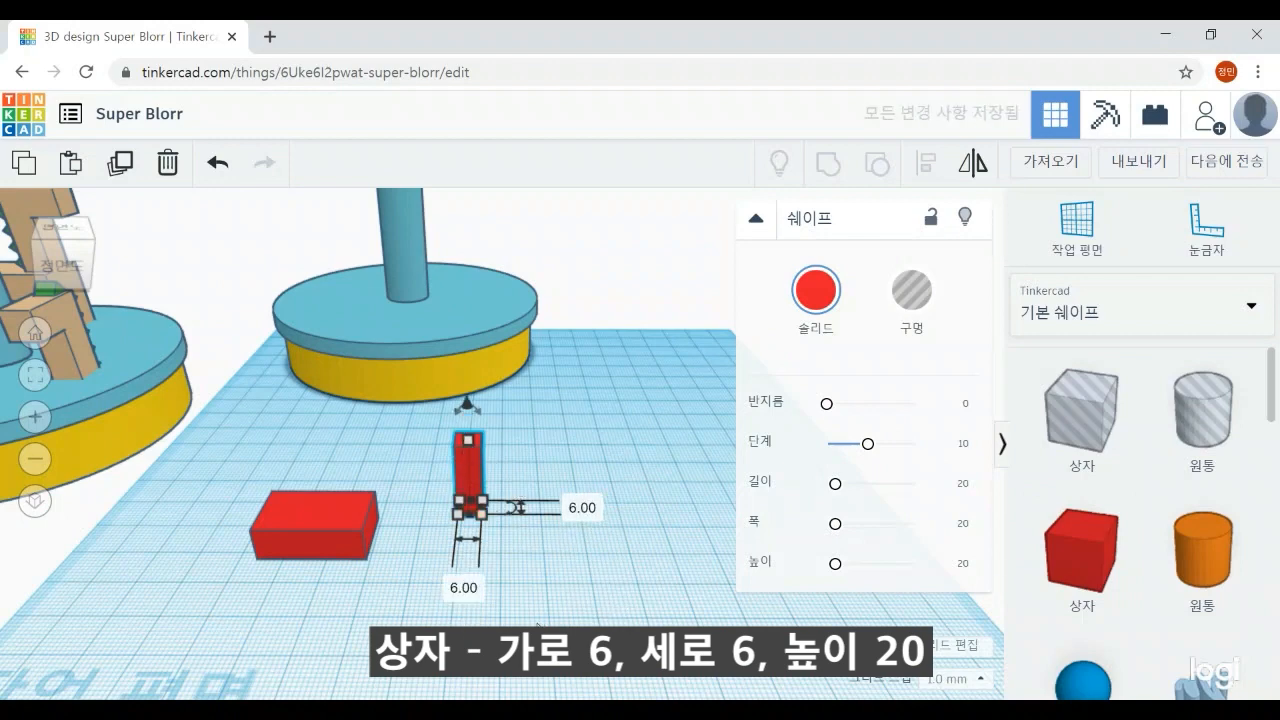
{"action": "scroll", "coordinate": [537, 627], "scroll_direction": "up", "scroll_amount": 3}
{"action": "right_click_drag", "start_coordinate": [537, 627], "coordinate": [760, 576]}
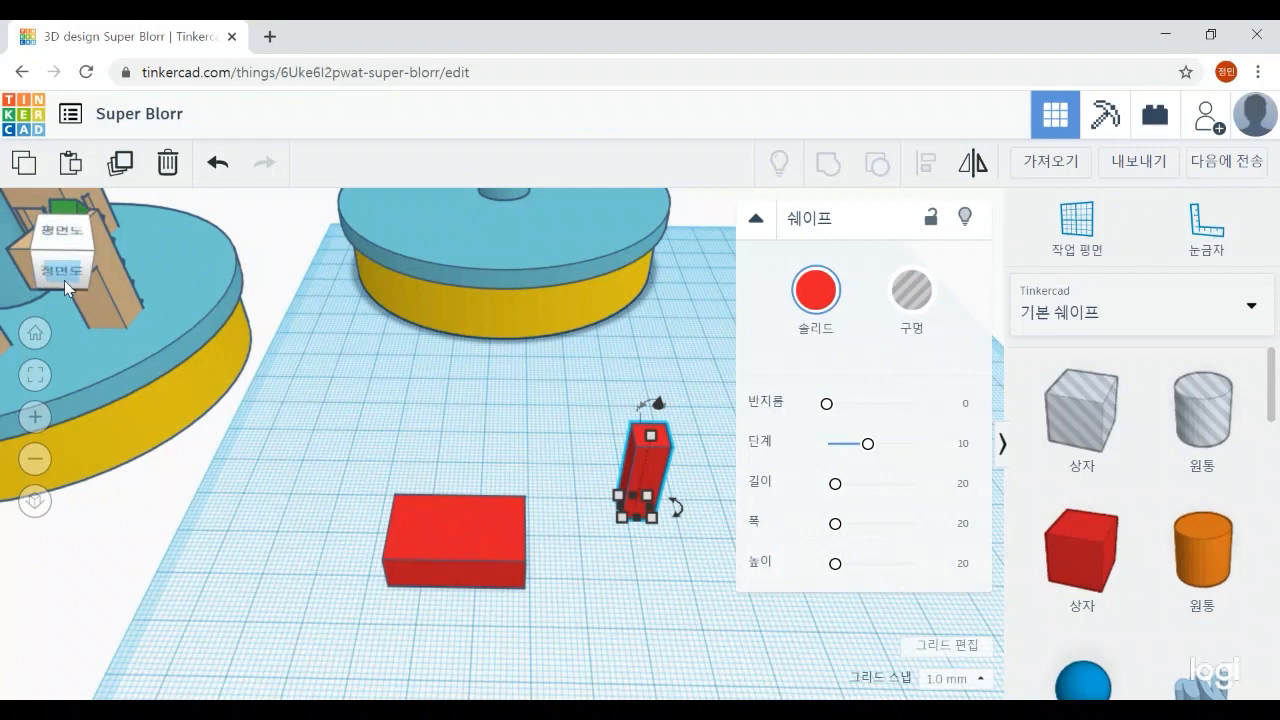
Move the original carousel body back from its animals, then hide both carousels and all animal figures, leaving only the two red boxes
{"action": "left_click_drag", "start_coordinate": [150, 396], "coordinate": [283, 189]}
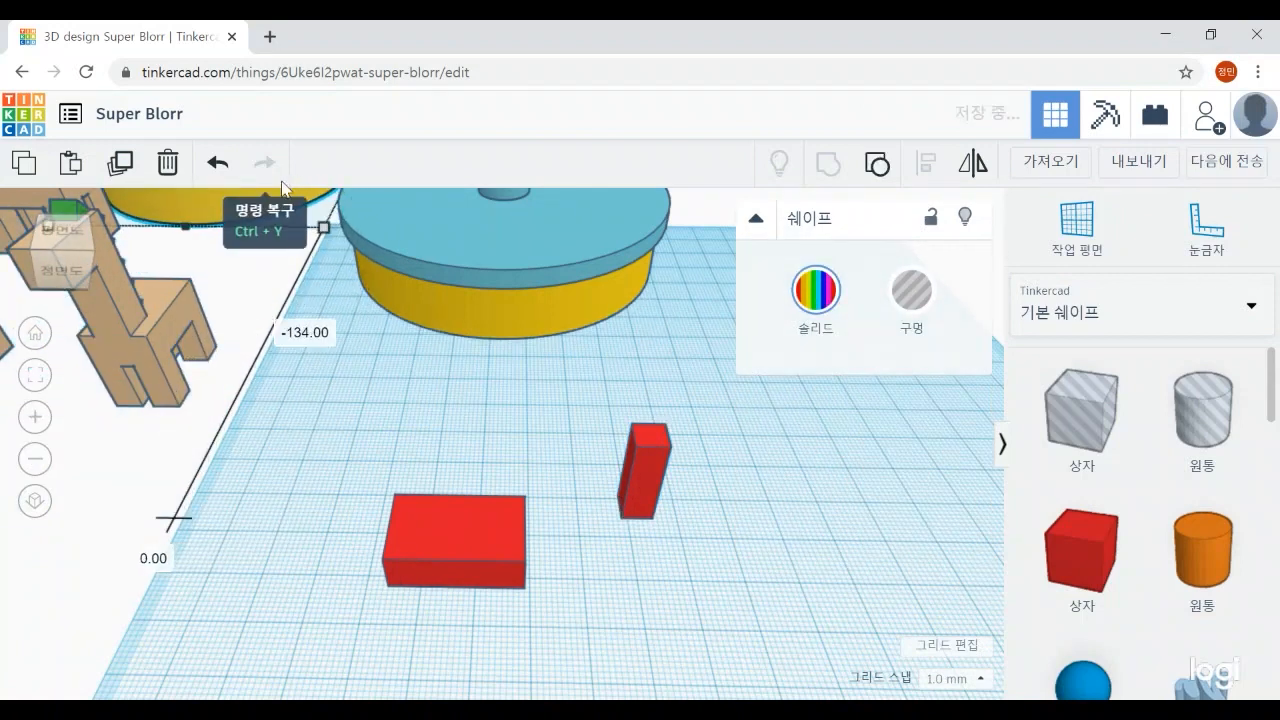
{"action": "middle_click_drag", "start_coordinate": [235, 495], "coordinate": [3, 358]}
{"action": "scroll", "coordinate": [600, 400], "scroll_direction": "down", "scroll_amount": 10}
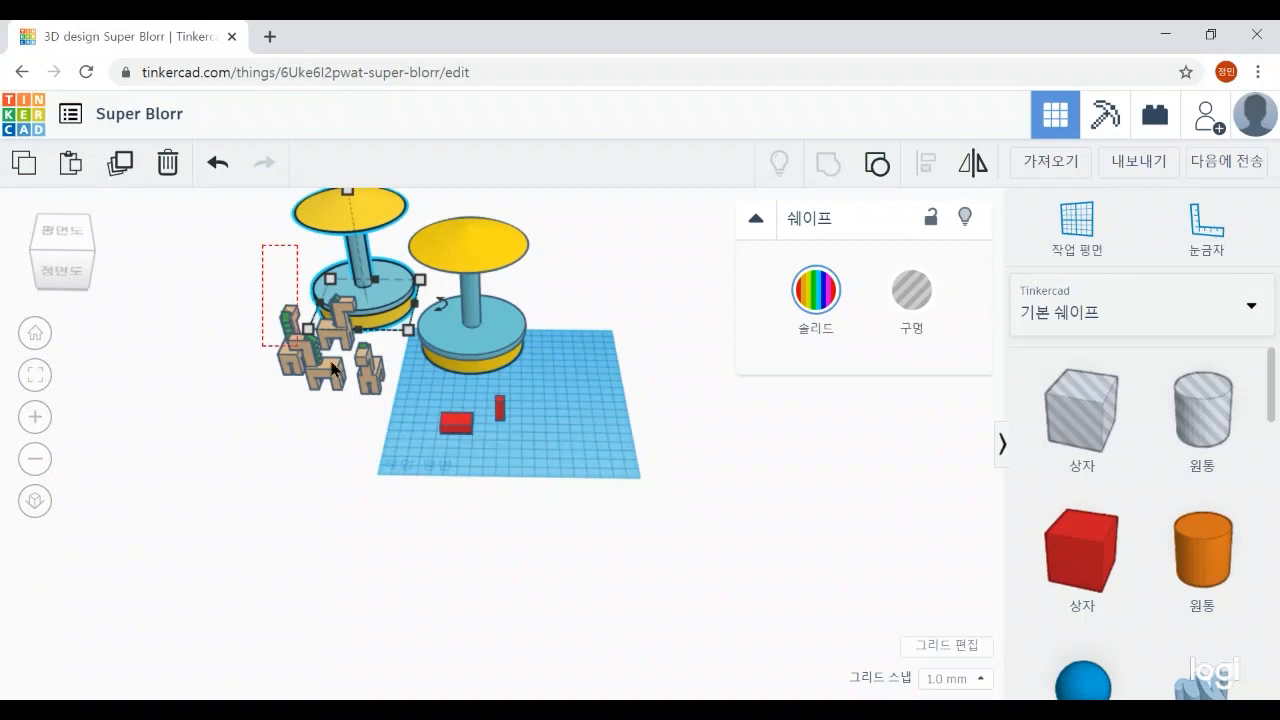
{"action": "left_click_drag", "start_coordinate": [333, 368], "coordinate": [538, 410]}
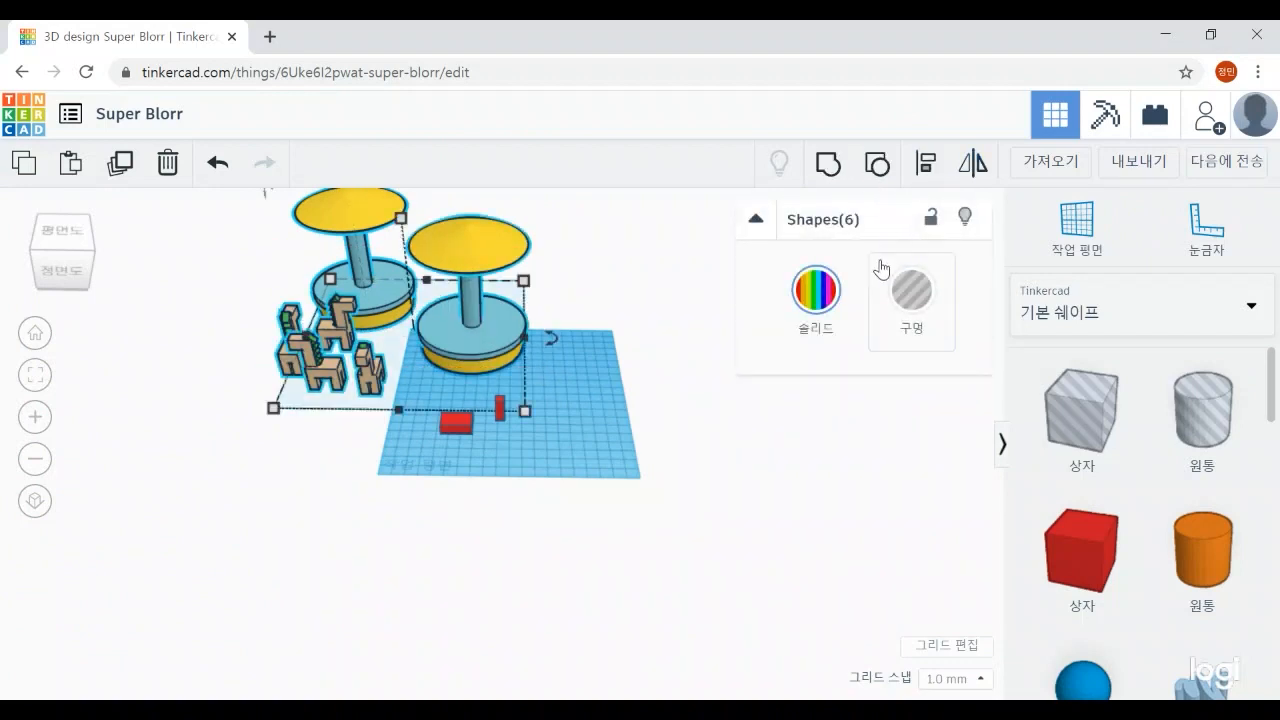
{"action": "left_click", "coordinate": [965, 216]}
{"action": "scroll", "coordinate": [560, 468], "scroll_direction": "up", "scroll_amount": 5}
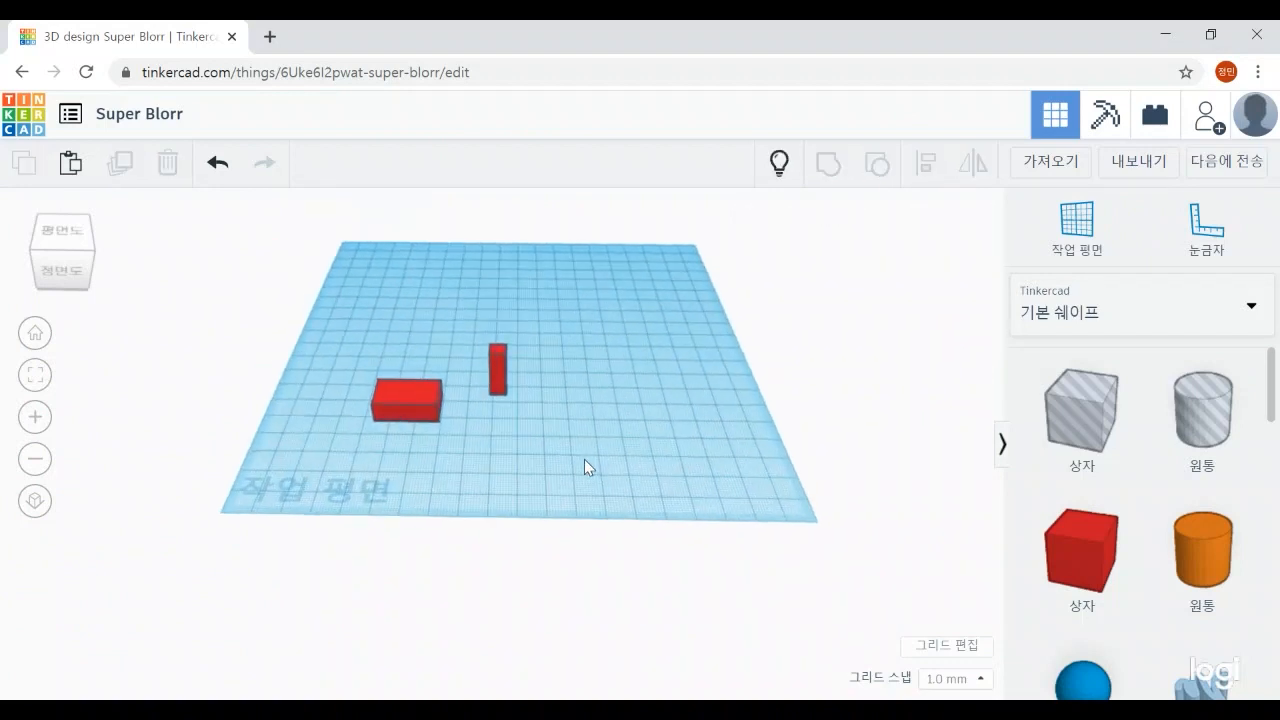
{"action": "scroll", "coordinate": [634, 374], "scroll_direction": "up", "scroll_amount": 5}
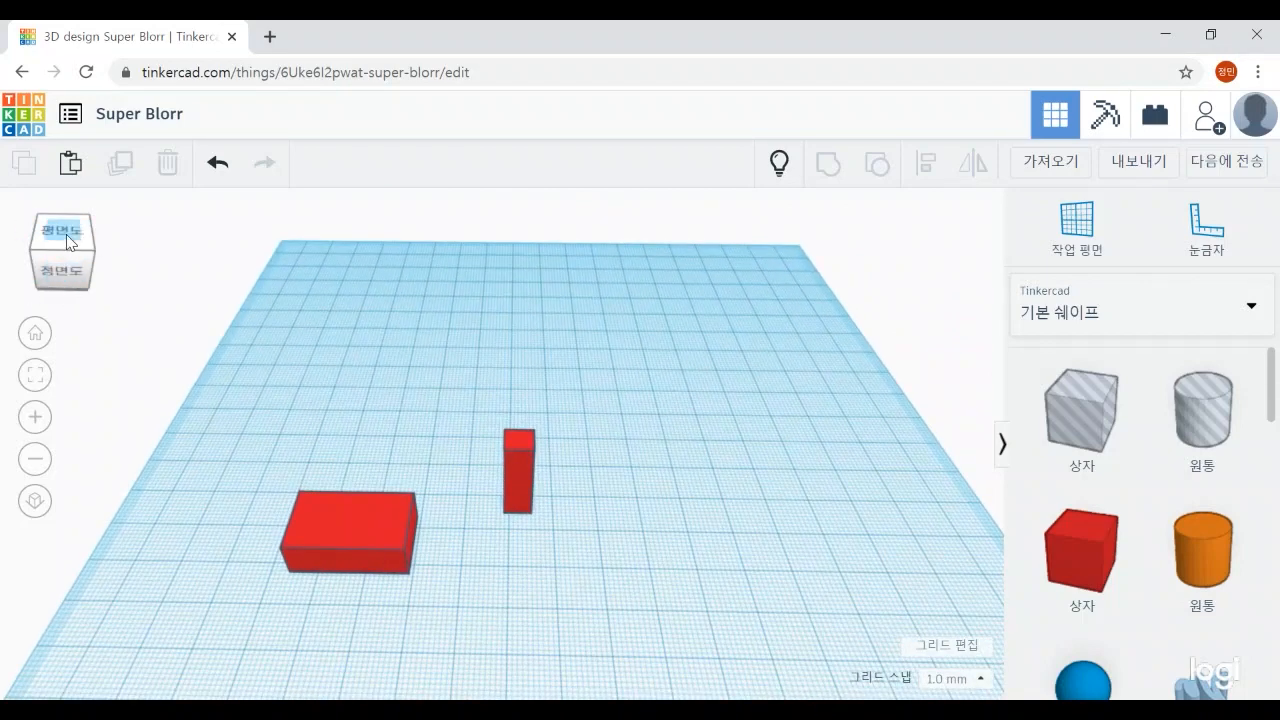
In an orthographic top view, place the 6 mm box flush with the flat box's back-left corner
{"action": "left_click", "coordinate": [66, 234]}
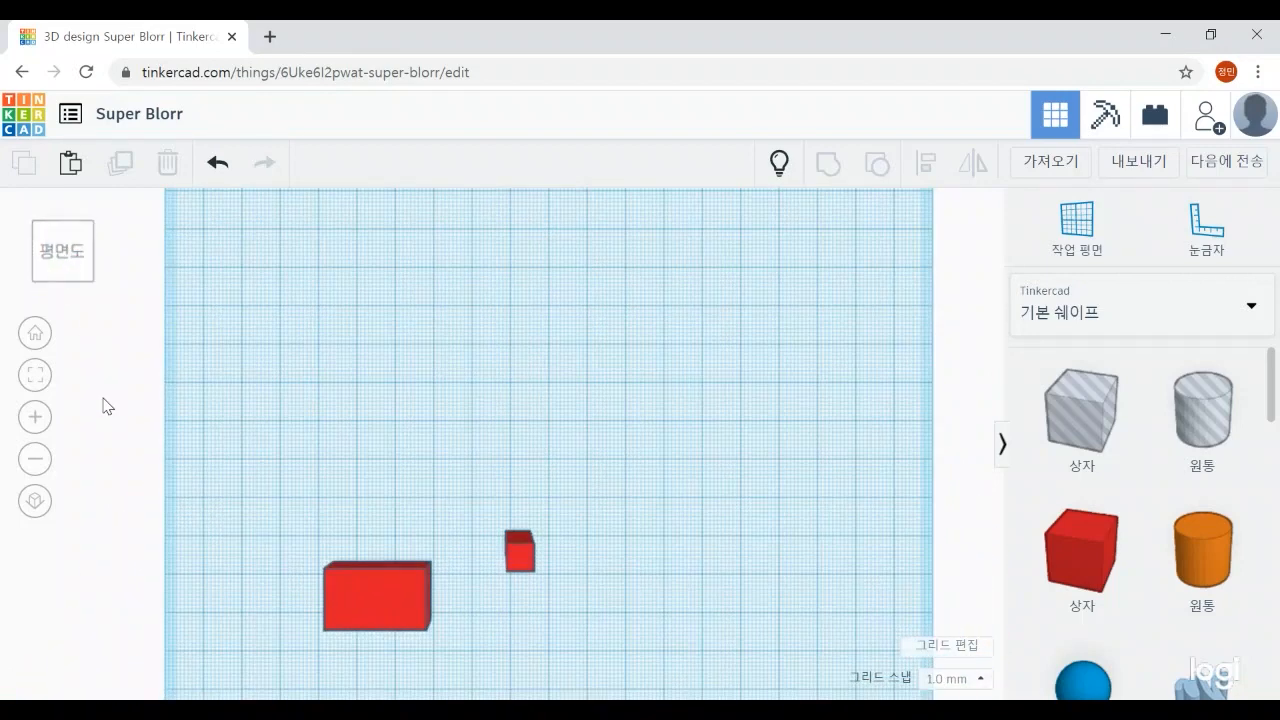
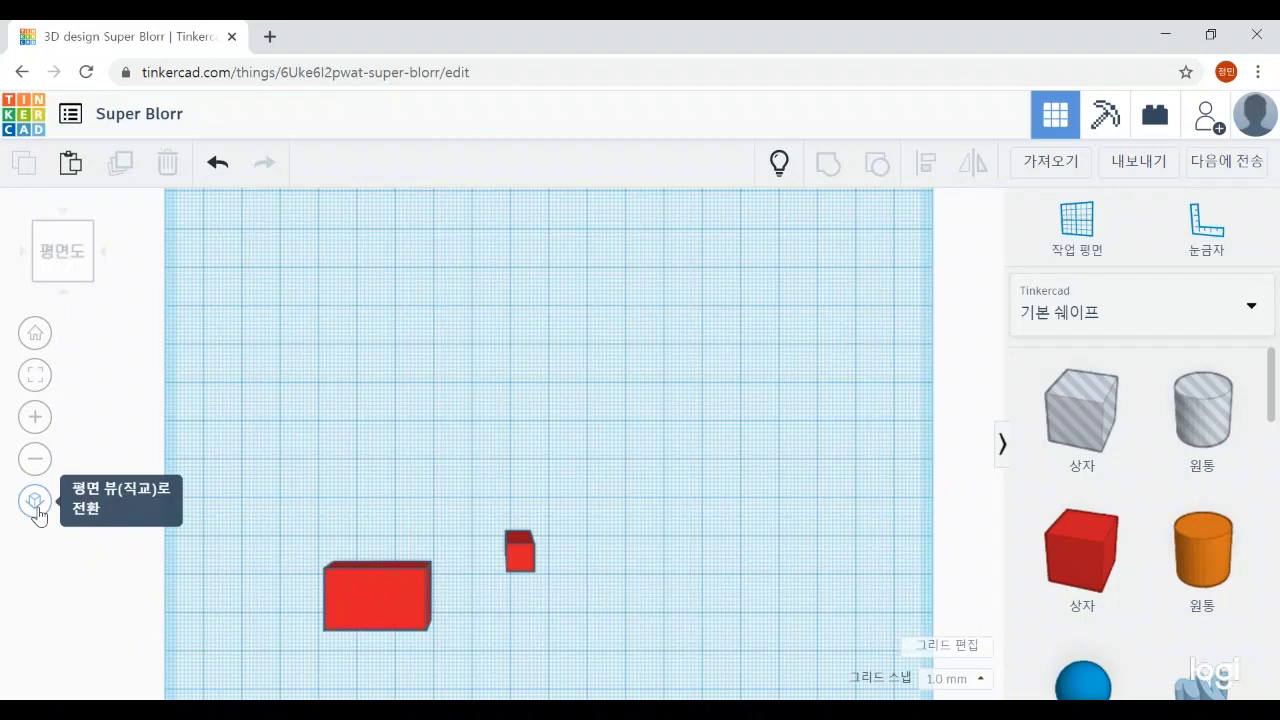
{"action": "left_click", "coordinate": [35, 502]}
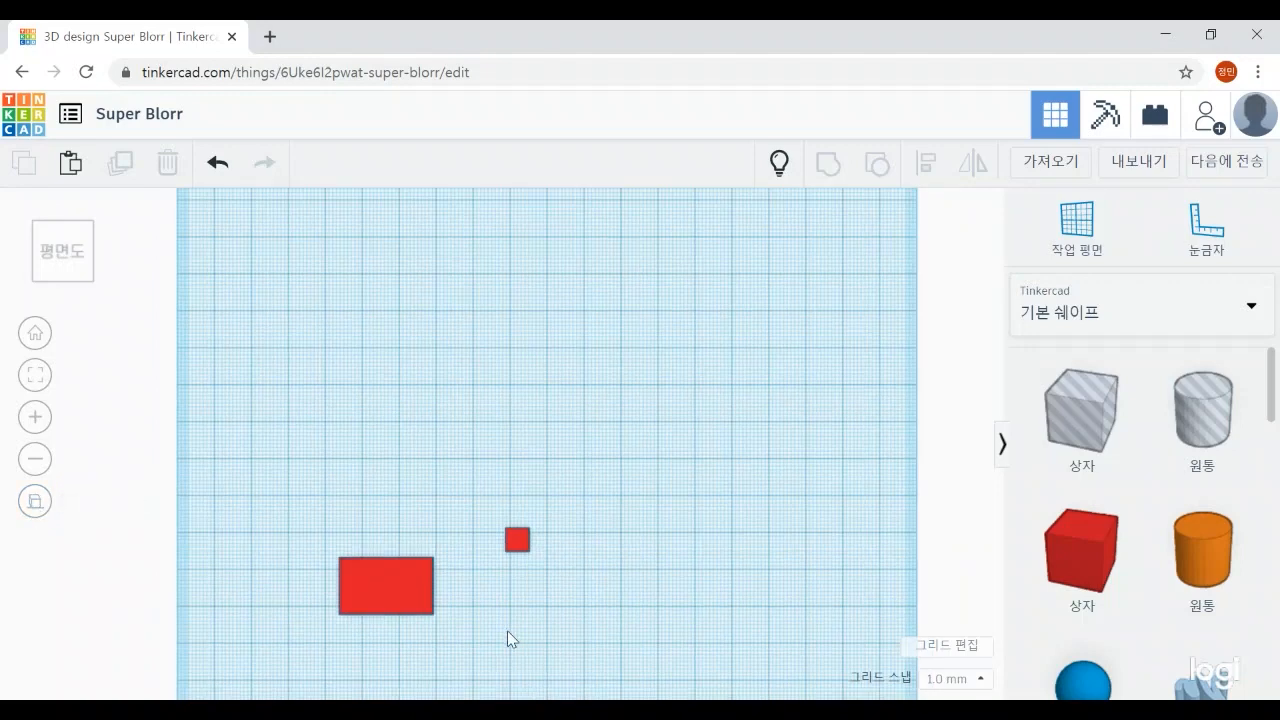
{"action": "middle_click_drag", "start_coordinate": [605, 627], "coordinate": [708, 424]}
{"action": "scroll", "coordinate": [714, 468], "scroll_direction": "up", "scroll_amount": 6}
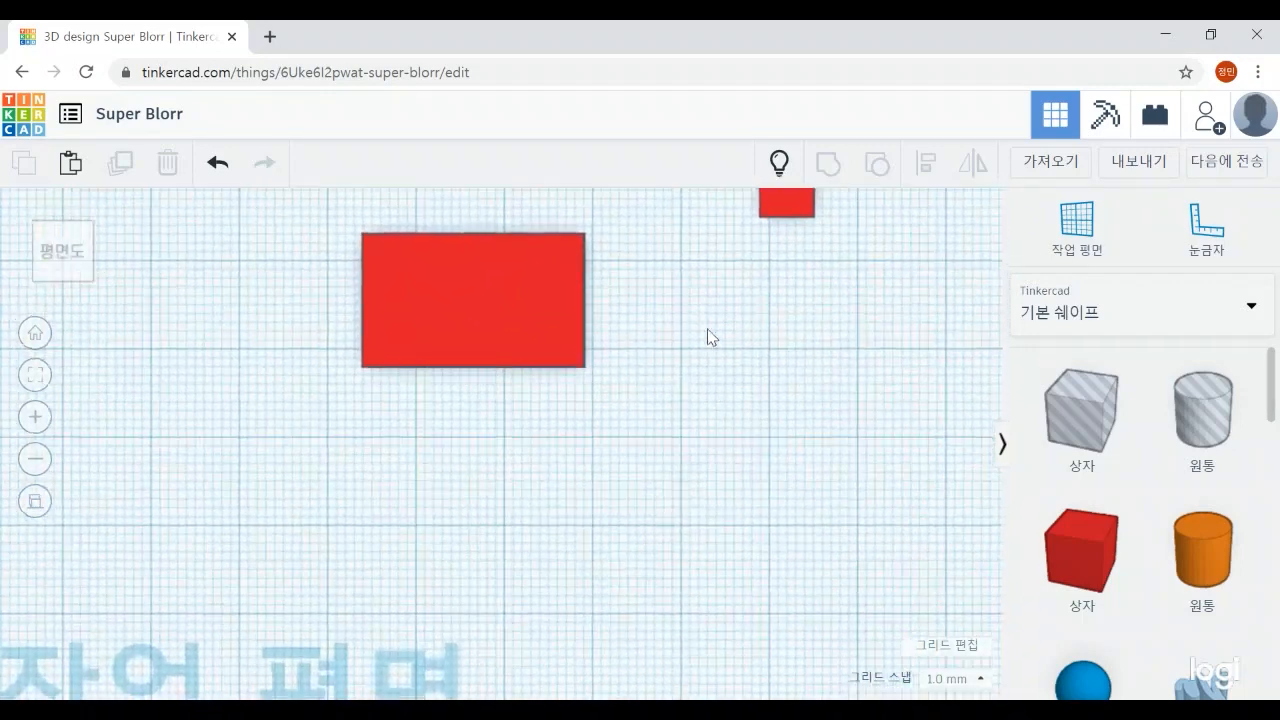
{"action": "middle_click_drag", "start_coordinate": [707, 329], "coordinate": [730, 515]}
{"action": "scroll", "coordinate": [727, 517], "scroll_direction": "up", "scroll_amount": 2}
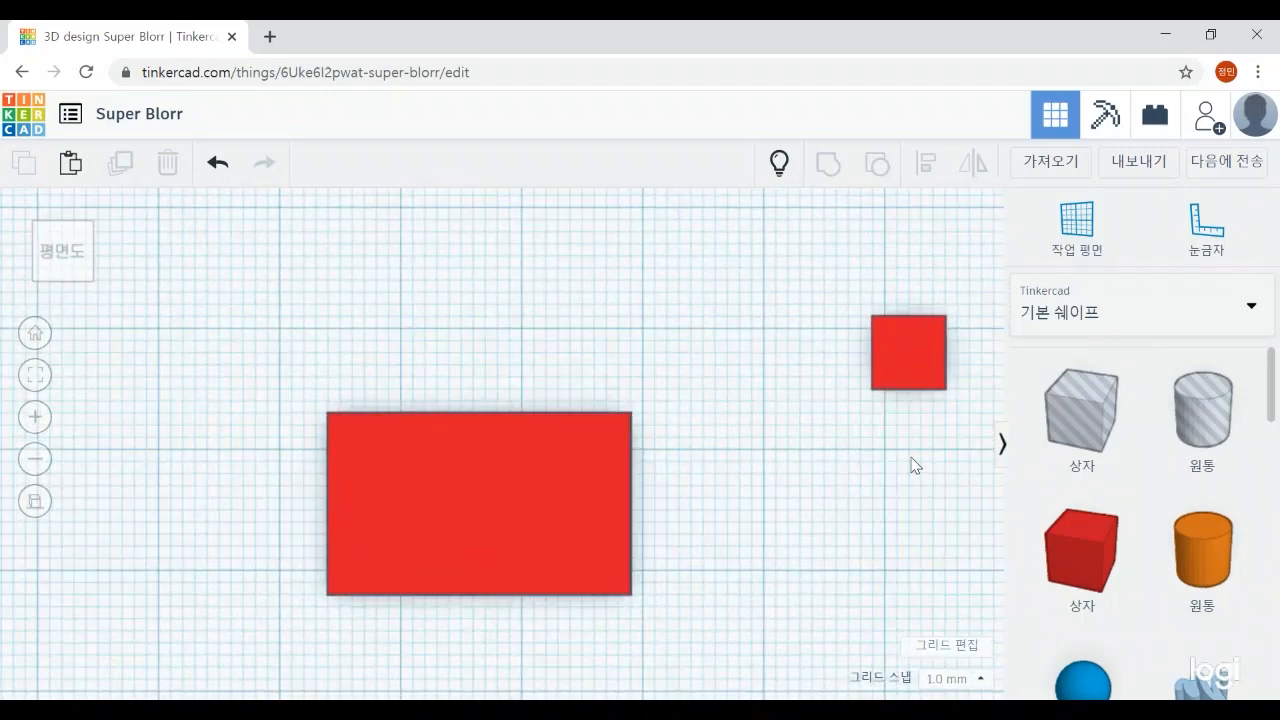
{"action": "left_click_drag", "start_coordinate": [907, 355], "coordinate": [366, 447]}
{"action": "left_click", "coordinate": [490, 377]}
{"action": "scroll", "coordinate": [500, 365], "scroll_direction": "up", "scroll_amount": 2}
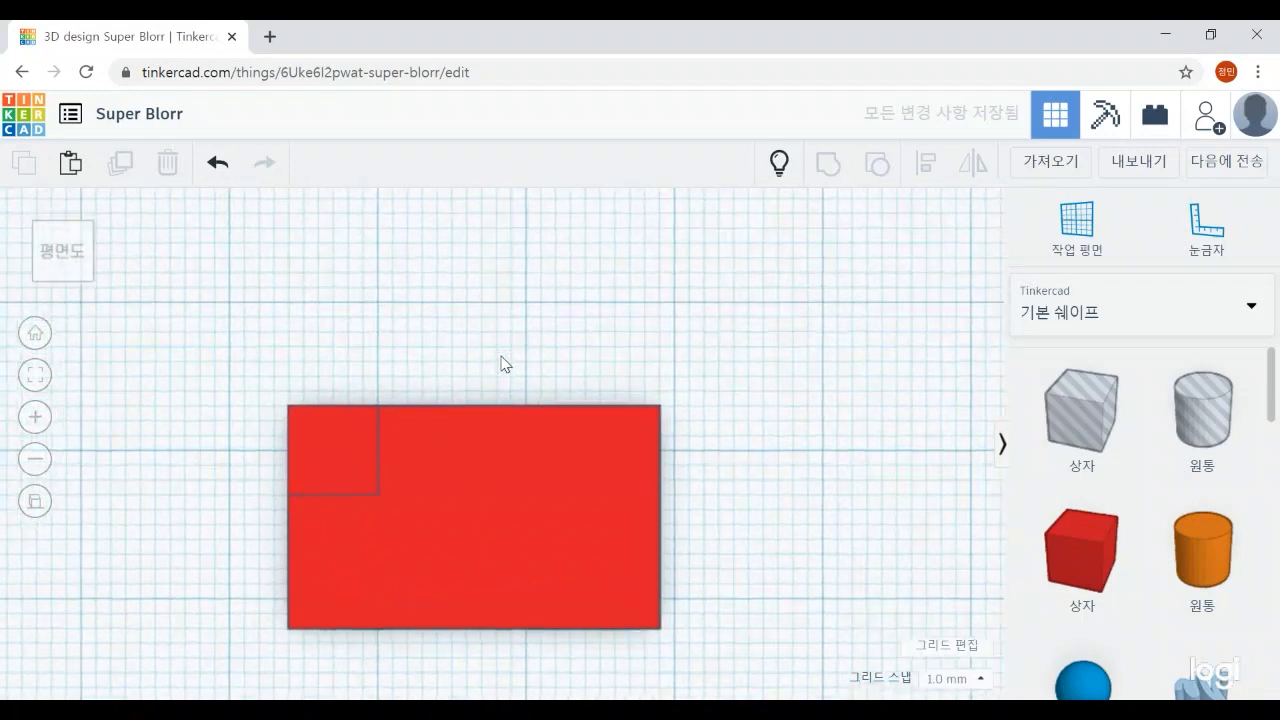
Duplicate the 6 mm box and shift the copy right until it is flush with the flat box's back-right corner
{"action": "middle_click_drag", "start_coordinate": [608, 322], "coordinate": [762, 329]}
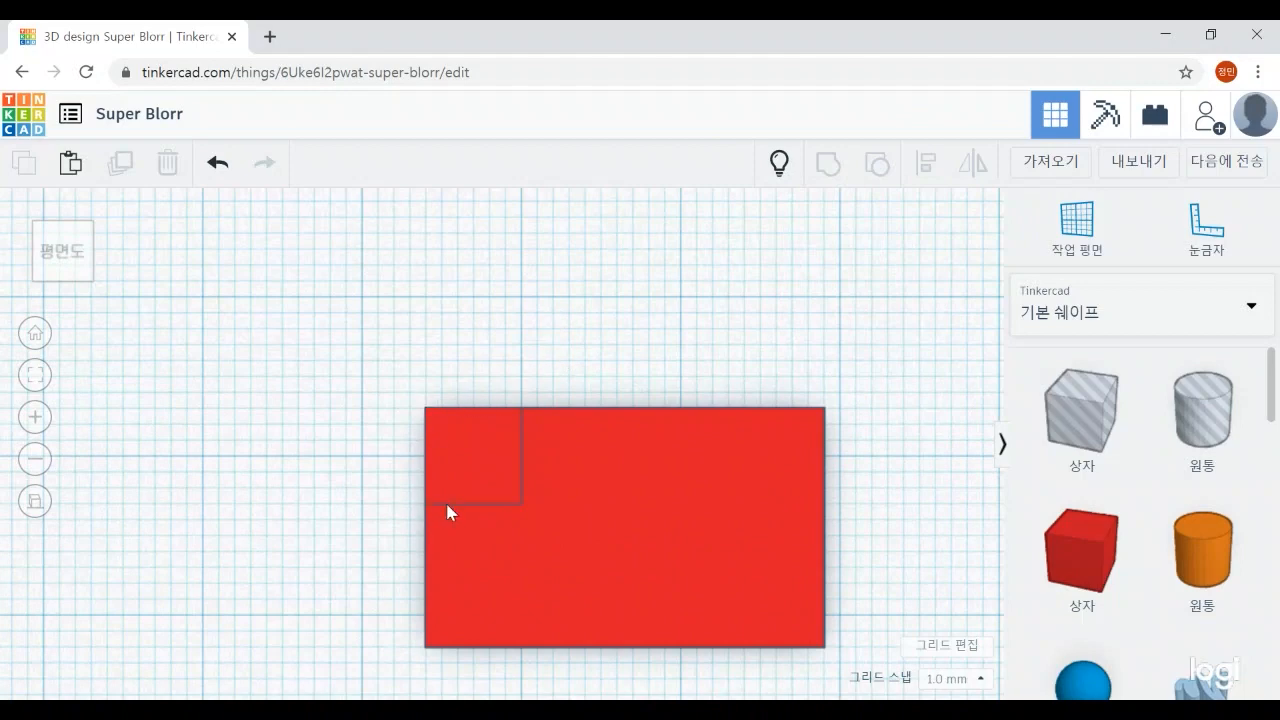
{"action": "scroll", "coordinate": [544, 341], "scroll_direction": "down", "scroll_amount": 2}
{"action": "middle_click_drag", "start_coordinate": [805, 522], "coordinate": [715, 437]}
{"action": "left_click", "coordinate": [413, 363]}
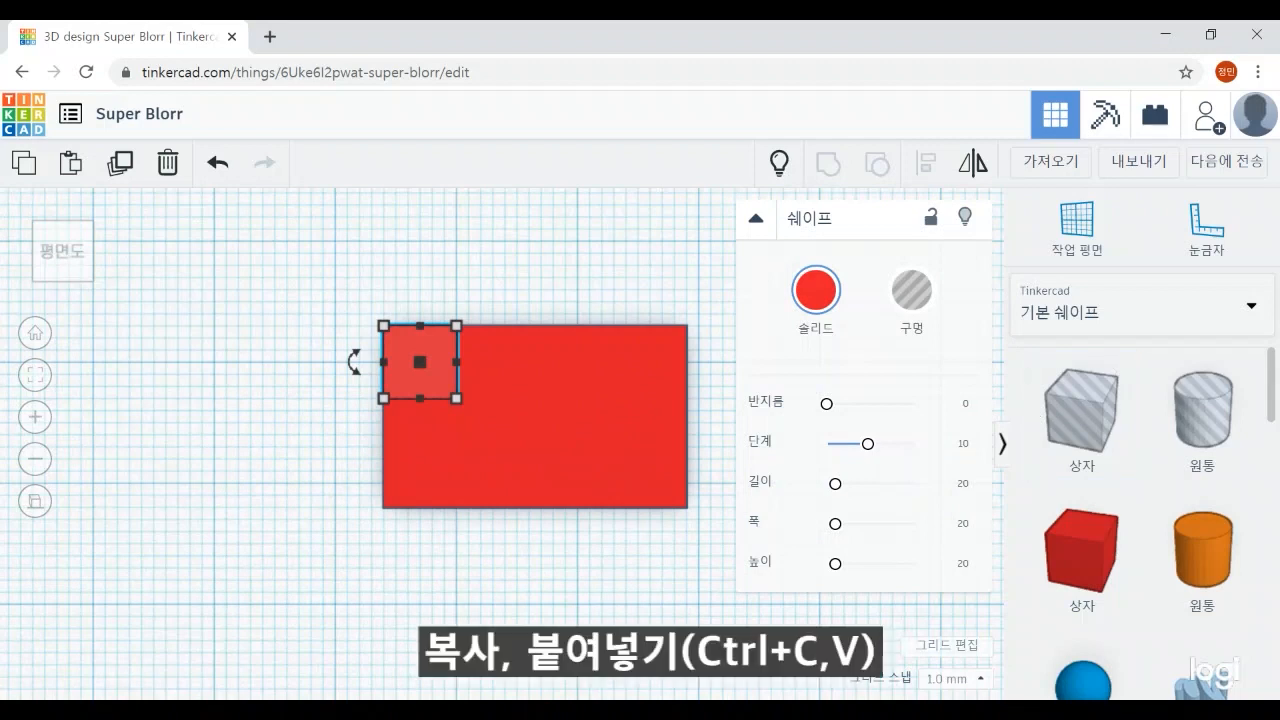
{"action": "key", "text": "ctrl+v"}
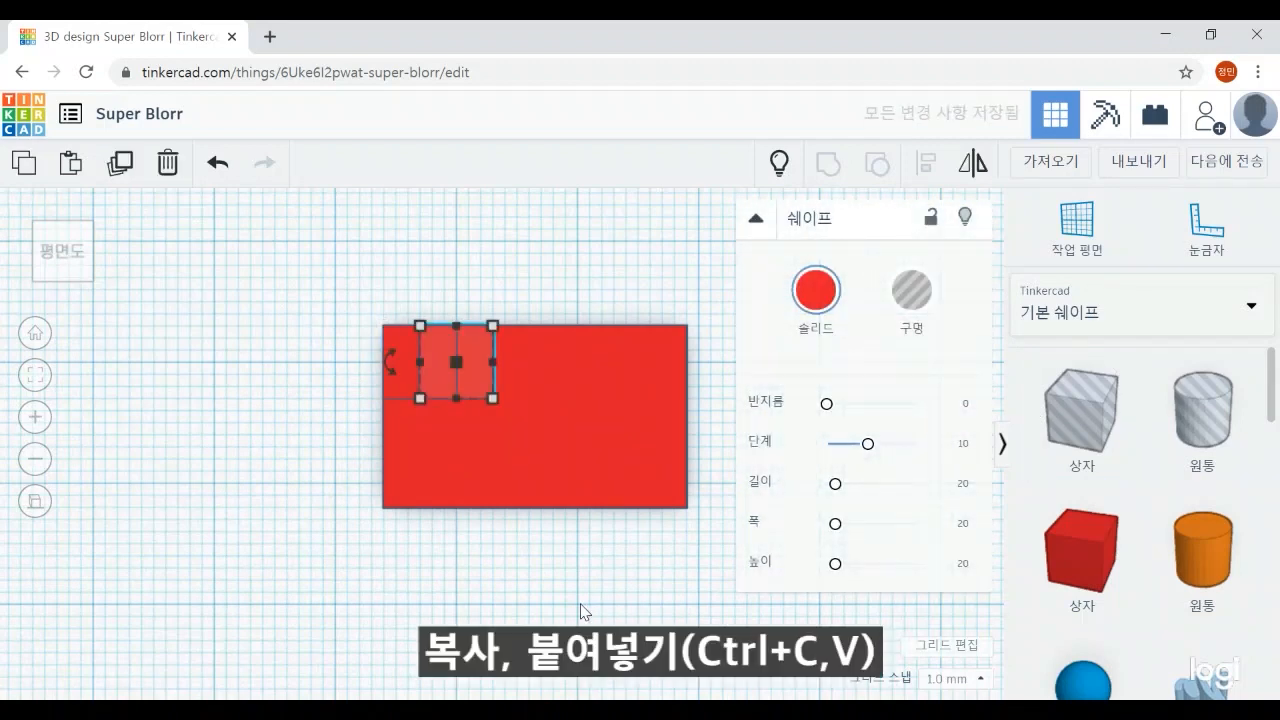
{"action": "key", "text": "Right"}
{"action": "key", "text": "Right"}
{"action": "key", "text": "Right"}
{"action": "key", "text": "Right"}
{"action": "key", "text": "Right"}
{"action": "key", "text": "Right"}
{"action": "key", "text": "Right"}
{"action": "key", "text": "Right"}
{"action": "key", "text": "Right"}
{"action": "key", "text": "Right"}
{"action": "key", "text": "Right"}
{"action": "key", "text": "Right"}
{"action": "key", "text": "Right"}
{"action": "key", "text": "Right"}
{"action": "key", "text": "Right"}
{"action": "key", "text": "Right"}
{"action": "key", "text": "Right"}
{"action": "key", "text": "Right"}
{"action": "key", "text": "Right"}
{"action": "key", "text": "Right"}
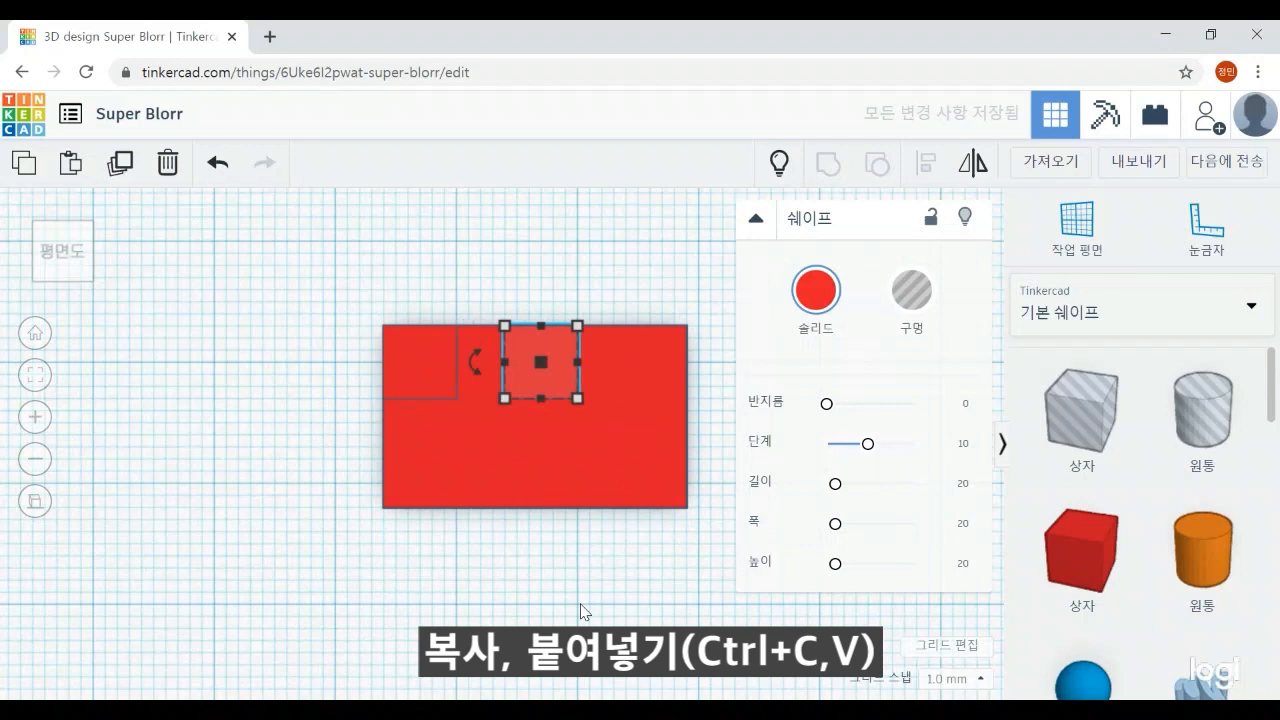
{"action": "key", "text": "Right"}
{"action": "key", "text": "Right"}
{"action": "key", "text": "Right"}
{"action": "key", "text": "Right"}
{"action": "key", "text": "Right"}
{"action": "key", "text": "Right"}
{"action": "key", "text": "Right"}
{"action": "key", "text": "Right"}
{"action": "key", "text": "Right"}
{"action": "key", "text": "Right"}
{"action": "key", "text": "Right"}
{"action": "key", "text": "Right"}
{"action": "key", "text": "Right"}
{"action": "key", "text": "Right"}
{"action": "key", "text": "Right"}
{"action": "key", "text": "Right"}
{"action": "key", "text": "Right"}
{"action": "key", "text": "Right"}
{"action": "key", "text": "Right"}
{"action": "key", "text": "Right"}
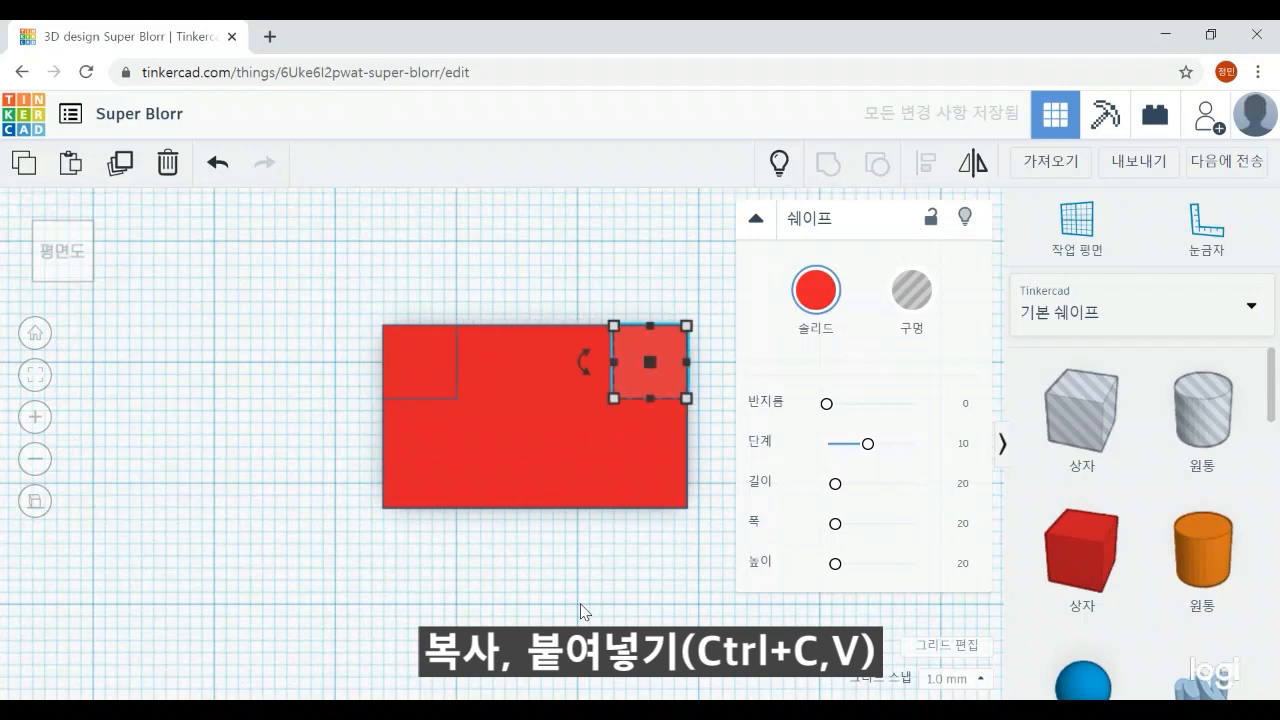
{"action": "left_click", "coordinate": [580, 612]}
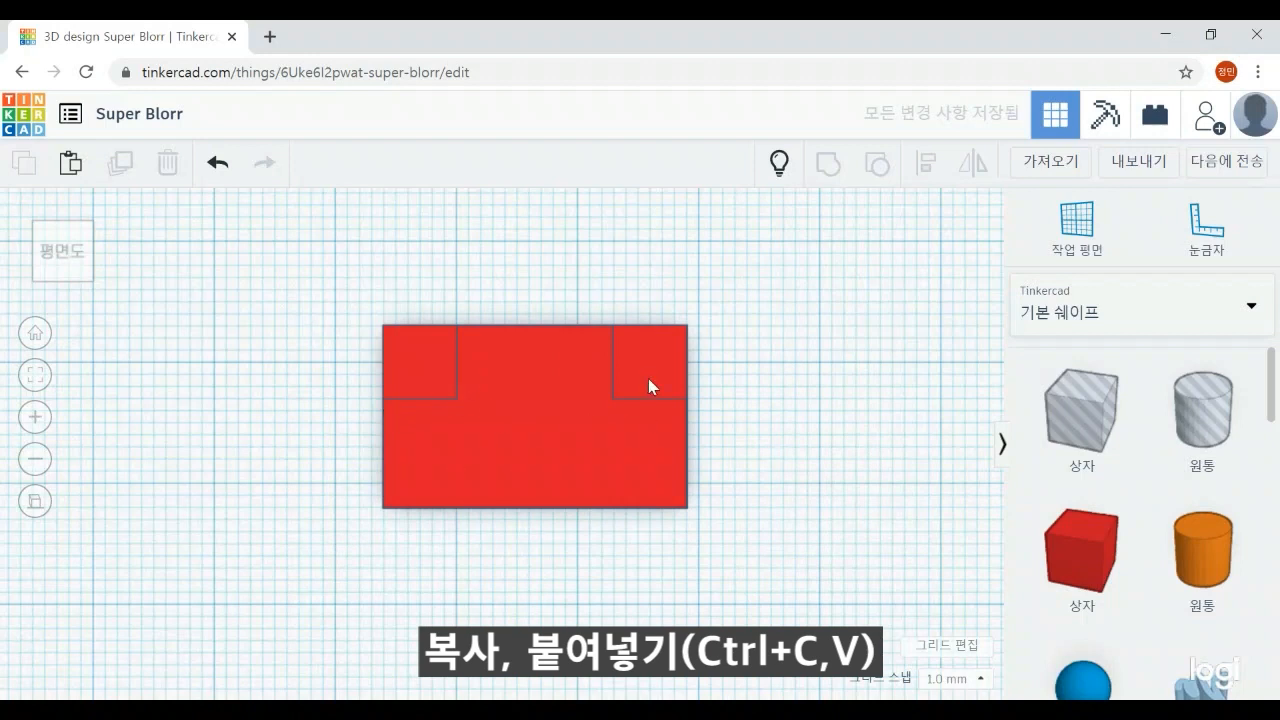
Duplicate the upper-left leg box and position the copy flush in the base's lower-left corner
{"action": "left_click", "coordinate": [419, 367]}
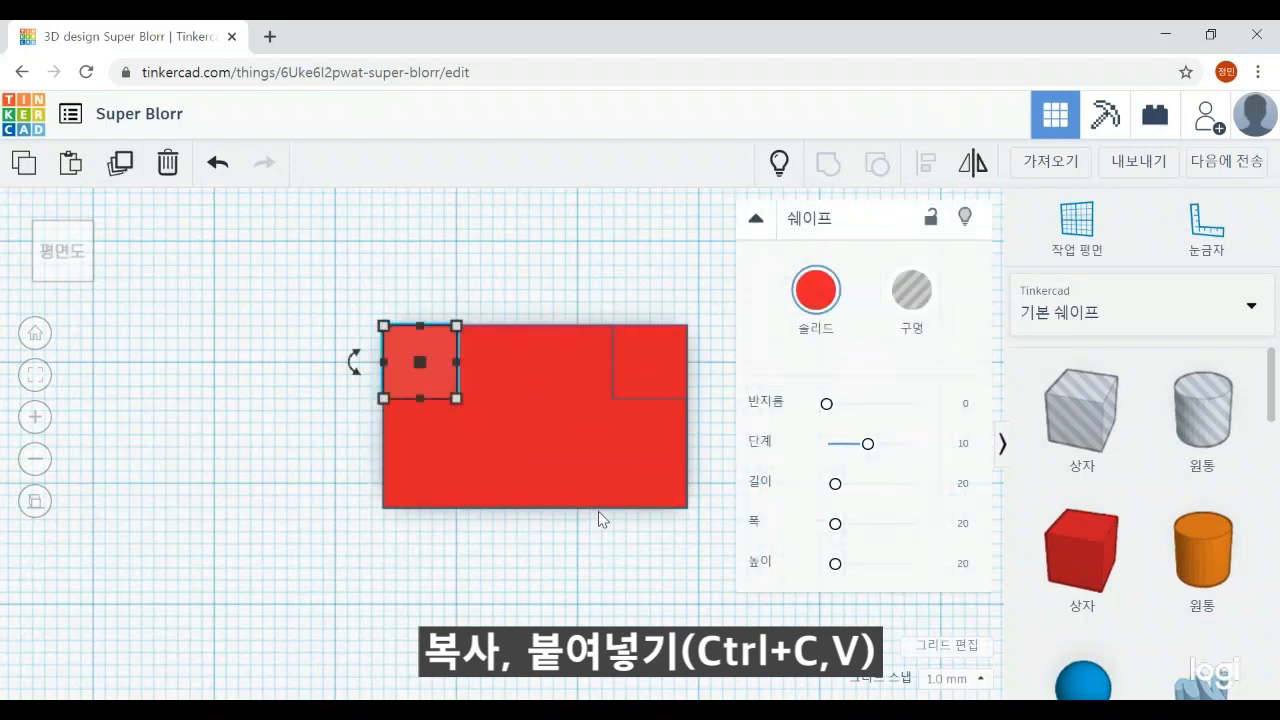
{"action": "key", "text": "ctrl+c"}
{"action": "key", "text": "ctrl+v"}
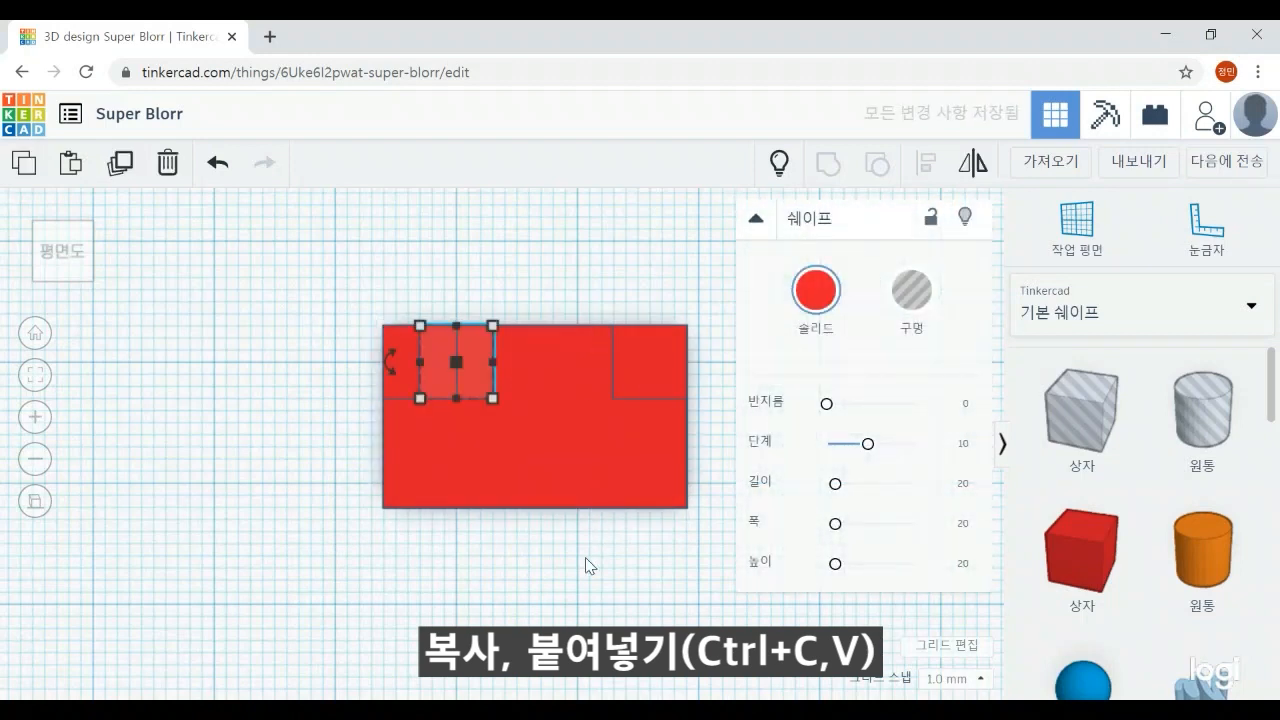
{"action": "key", "text": "Down"}
{"action": "key", "text": "Down"}
{"action": "key", "text": "Down"}
{"action": "key", "text": "Down"}
{"action": "key", "text": "Down"}
{"action": "key", "text": "Down"}
{"action": "key", "text": "Down"}
{"action": "key", "text": "Down"}
{"action": "key", "text": "Down"}
{"action": "key", "text": "Down"}
{"action": "key", "text": "Down"}
{"action": "key", "text": "Down"}
{"action": "key", "text": "Down"}
{"action": "key", "text": "Down"}
{"action": "key", "text": "Down"}
{"action": "key", "text": "Down"}
{"action": "key", "text": "Down"}
{"action": "key", "text": "Down"}
{"action": "key", "text": "Down"}
{"action": "key", "text": "Down"}
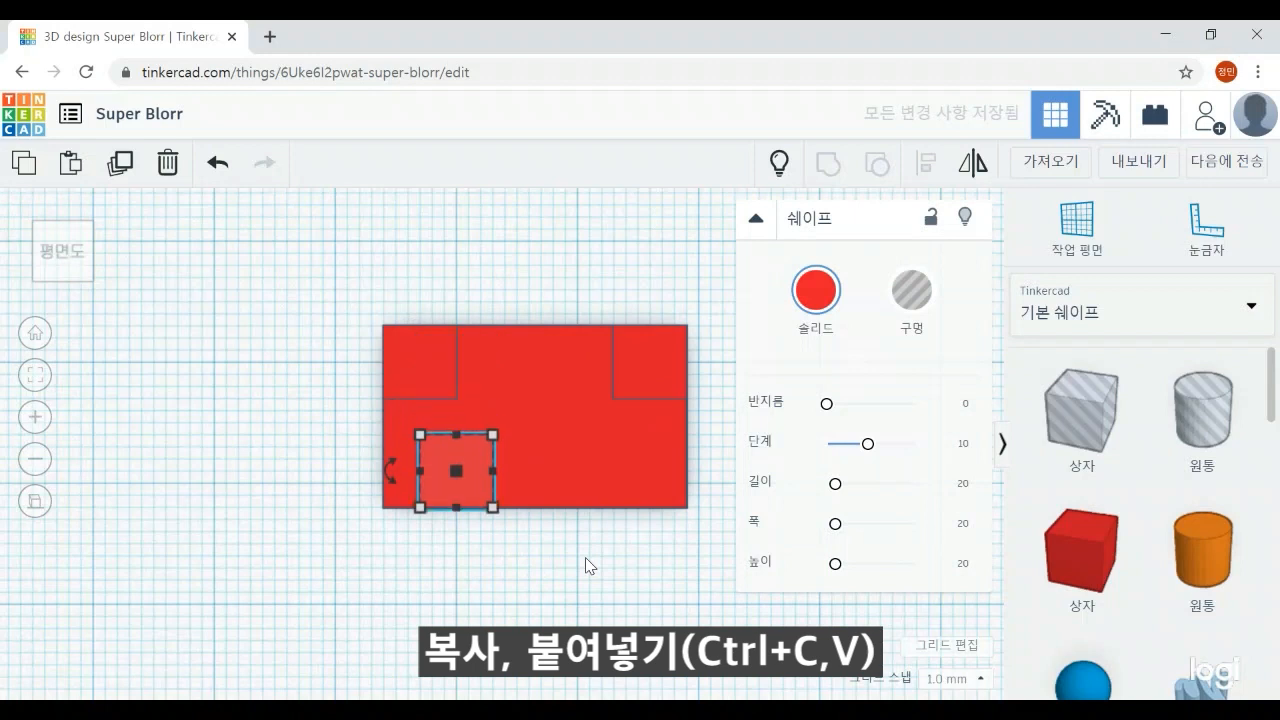
{"action": "key", "text": "Left"}
{"action": "key", "text": "Left"}
{"action": "key", "text": "Left"}
{"action": "key", "text": "Left"}
{"action": "key", "text": "Left"}
{"action": "key", "text": "Left"}
{"action": "key", "text": "Left"}
{"action": "key", "text": "Left"}
{"action": "key", "text": "Left"}
{"action": "key", "text": "Left"}
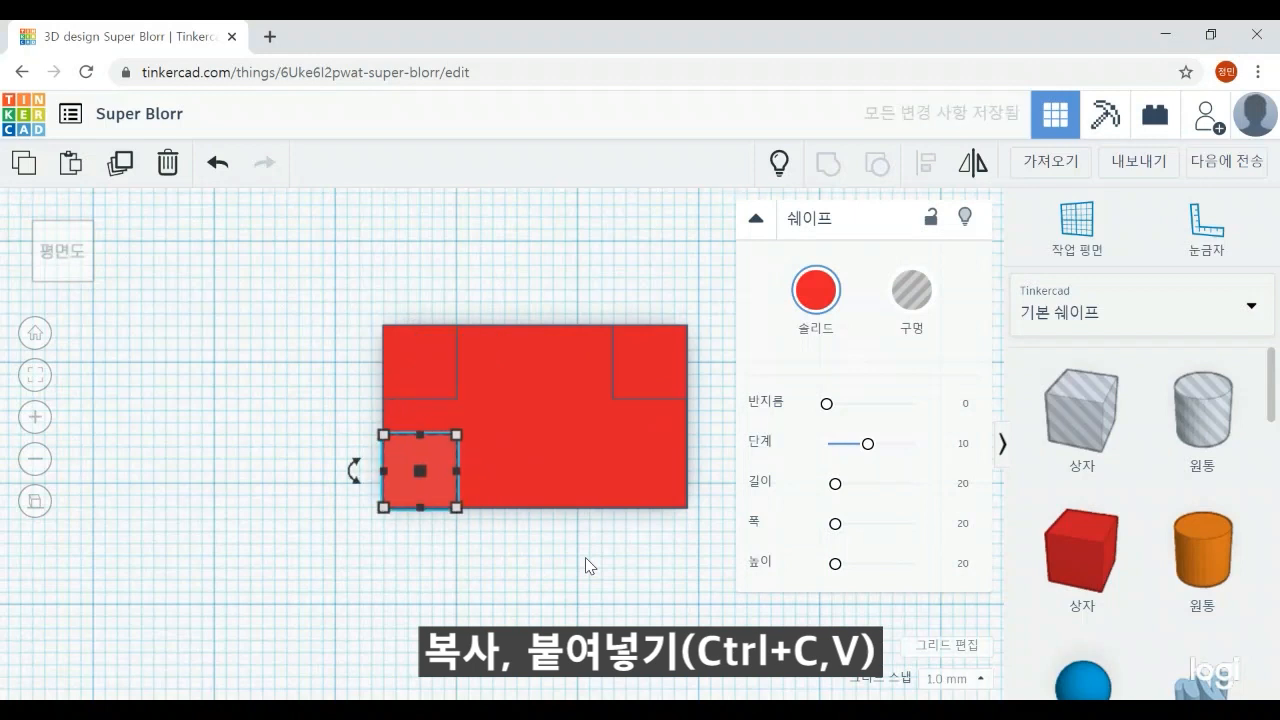
{"action": "left_click", "coordinate": [585, 552]}
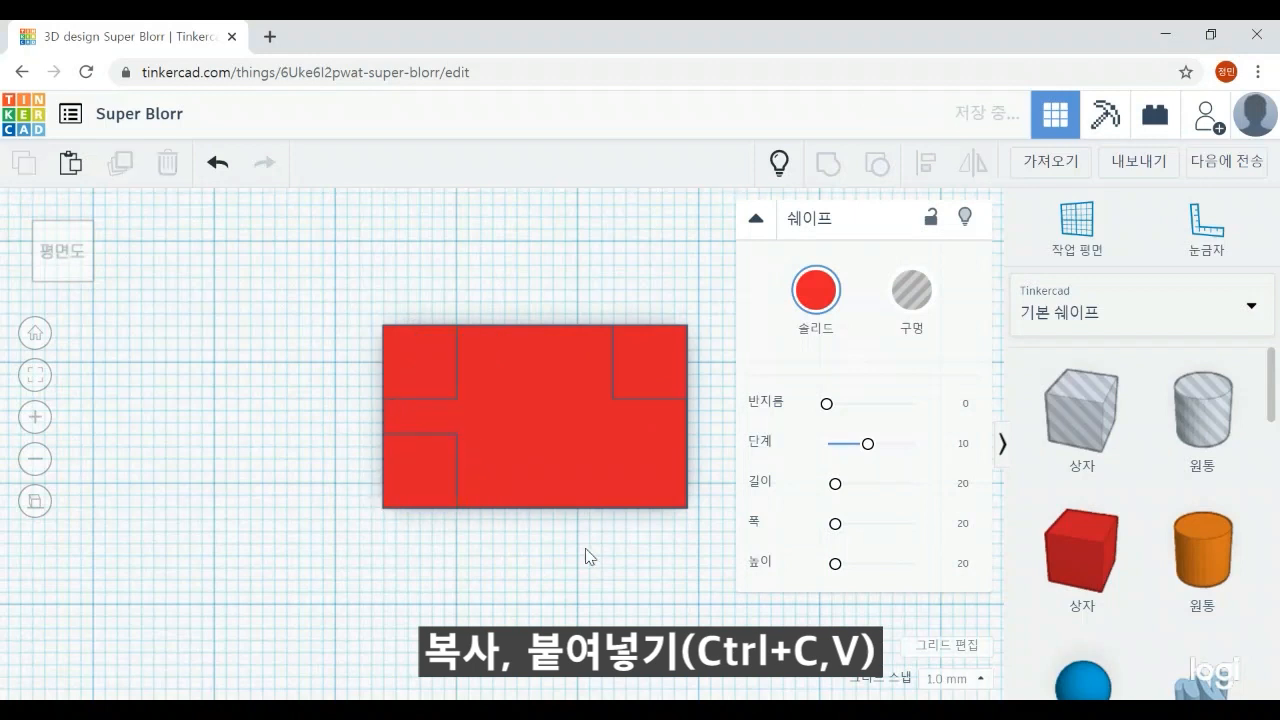
Duplicate the upper-right leg box and position the copy flush in the base's lower-right corner
{"action": "left_click", "coordinate": [656, 366]}
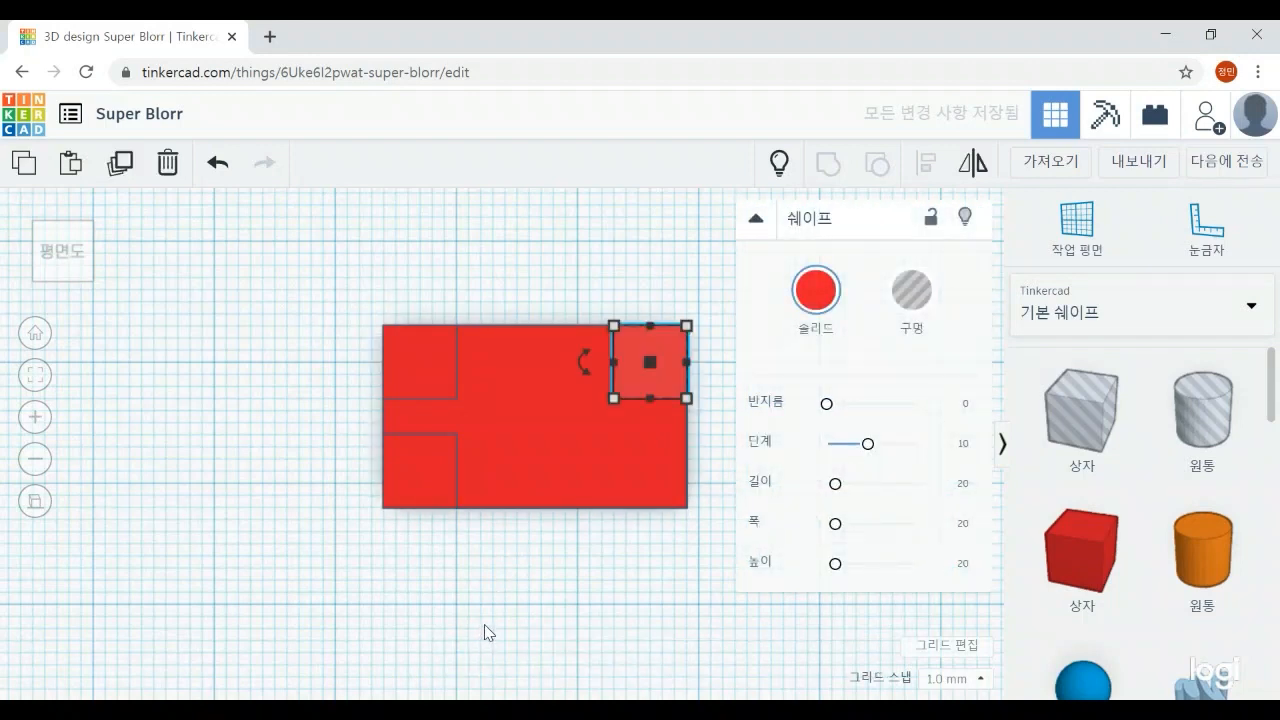
{"action": "key", "text": "shift+Right"}
{"action": "key", "text": "shift+Down"}
{"action": "key", "text": "shift+Down"}
{"action": "key", "text": "shift+Down"}
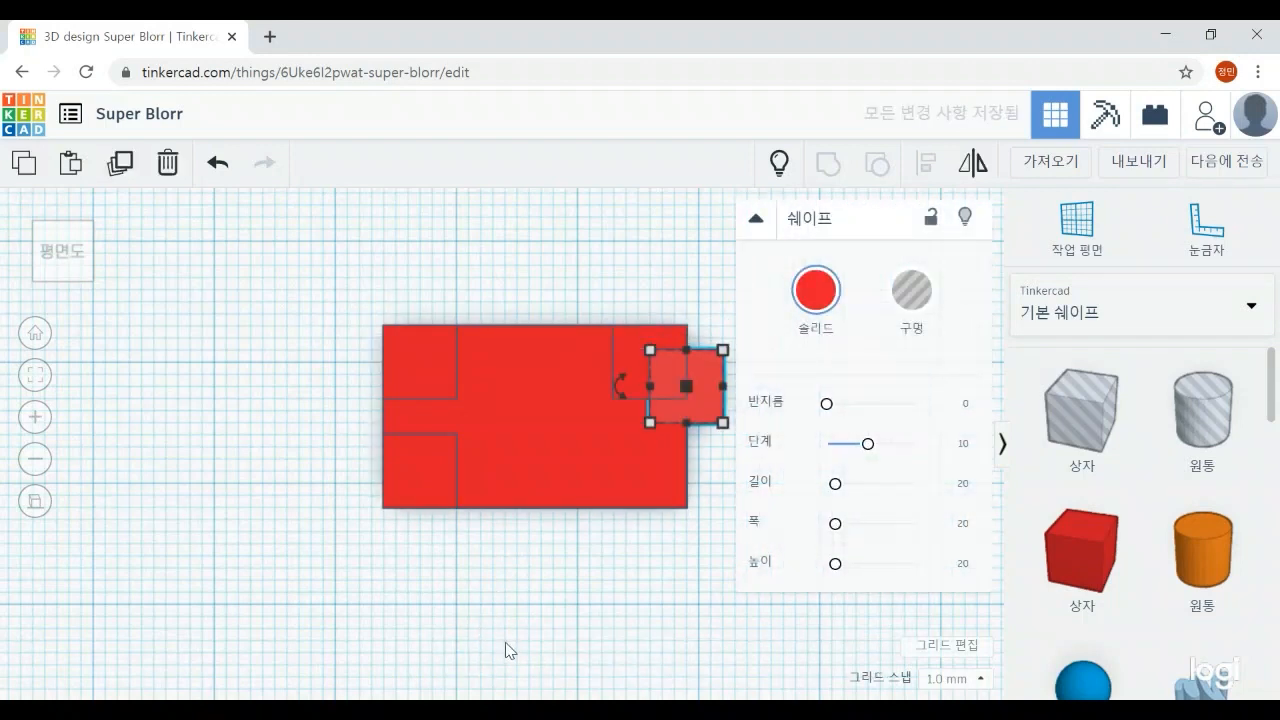
{"action": "key", "text": "shift+Left"}
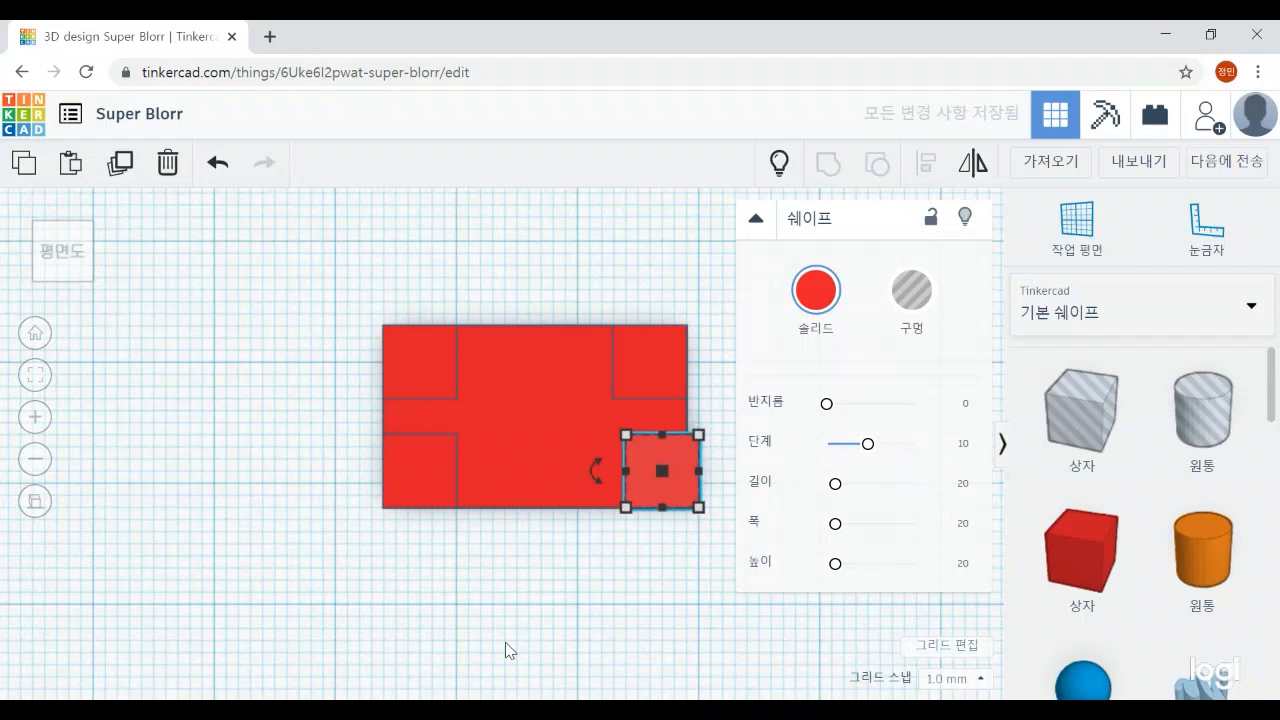
{"action": "left_click", "coordinate": [470, 598]}
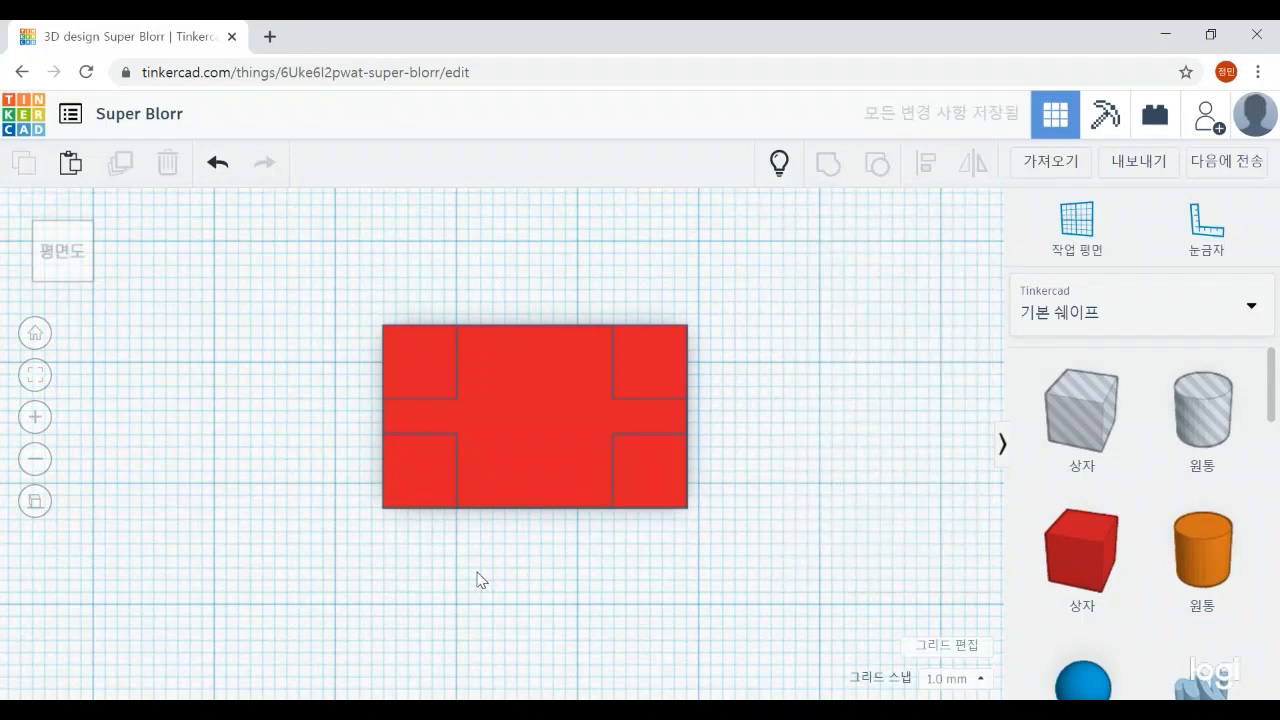
Group the red base and its four leg boxes into one shape
{"action": "scroll", "coordinate": [479, 580], "scroll_direction": "down", "scroll_amount": 3}
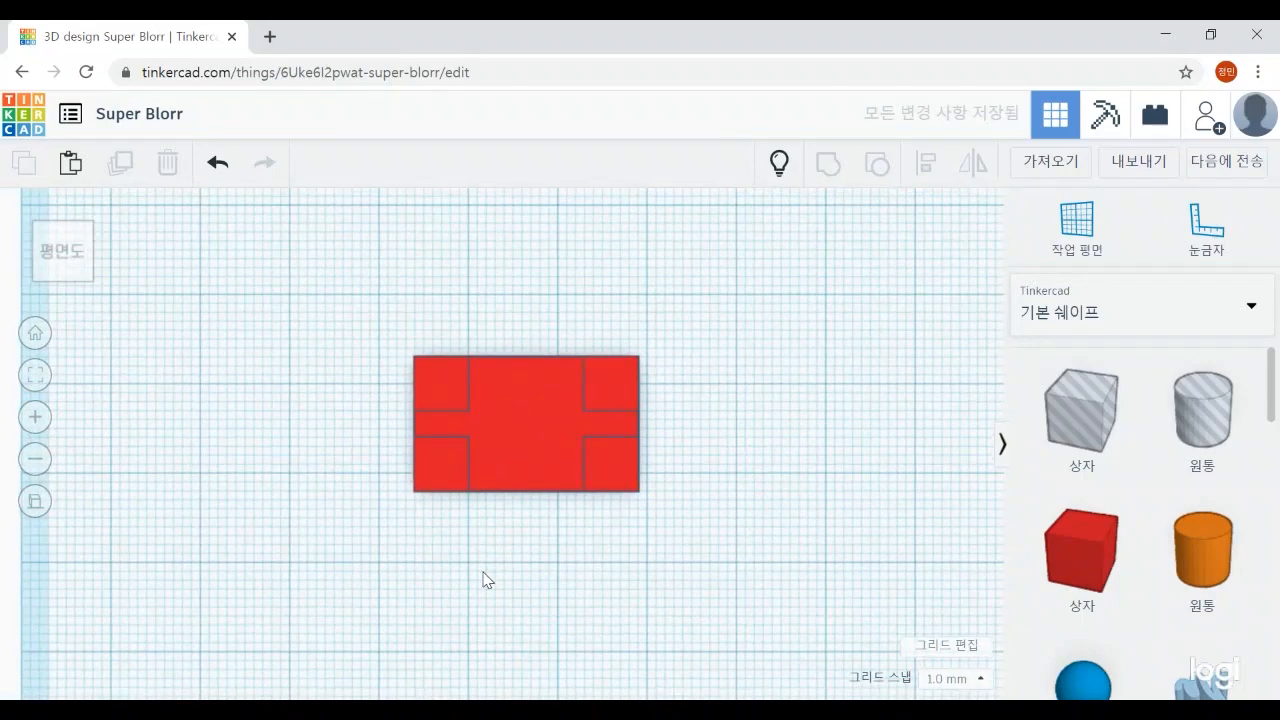
{"action": "right_click_drag", "start_coordinate": [486, 580], "coordinate": [606, 503]}
{"action": "scroll", "coordinate": [606, 503], "scroll_direction": "down", "scroll_amount": 3}
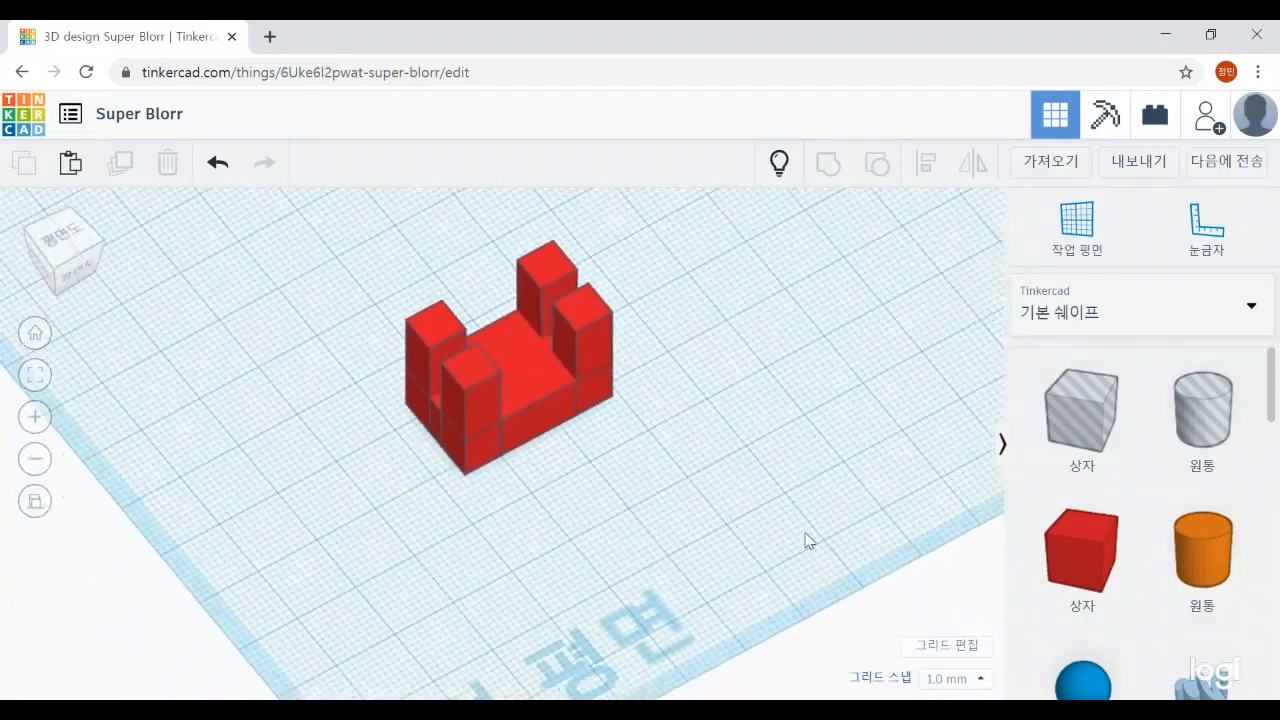
{"action": "middle_click_drag", "start_coordinate": [706, 456], "coordinate": [702, 534]}
{"action": "right_click_drag", "start_coordinate": [703, 542], "coordinate": [558, 428]}
{"action": "left_click_drag", "start_coordinate": [500, 442], "coordinate": [550, 579]}
{"action": "key", "text": "ctrl+z"}
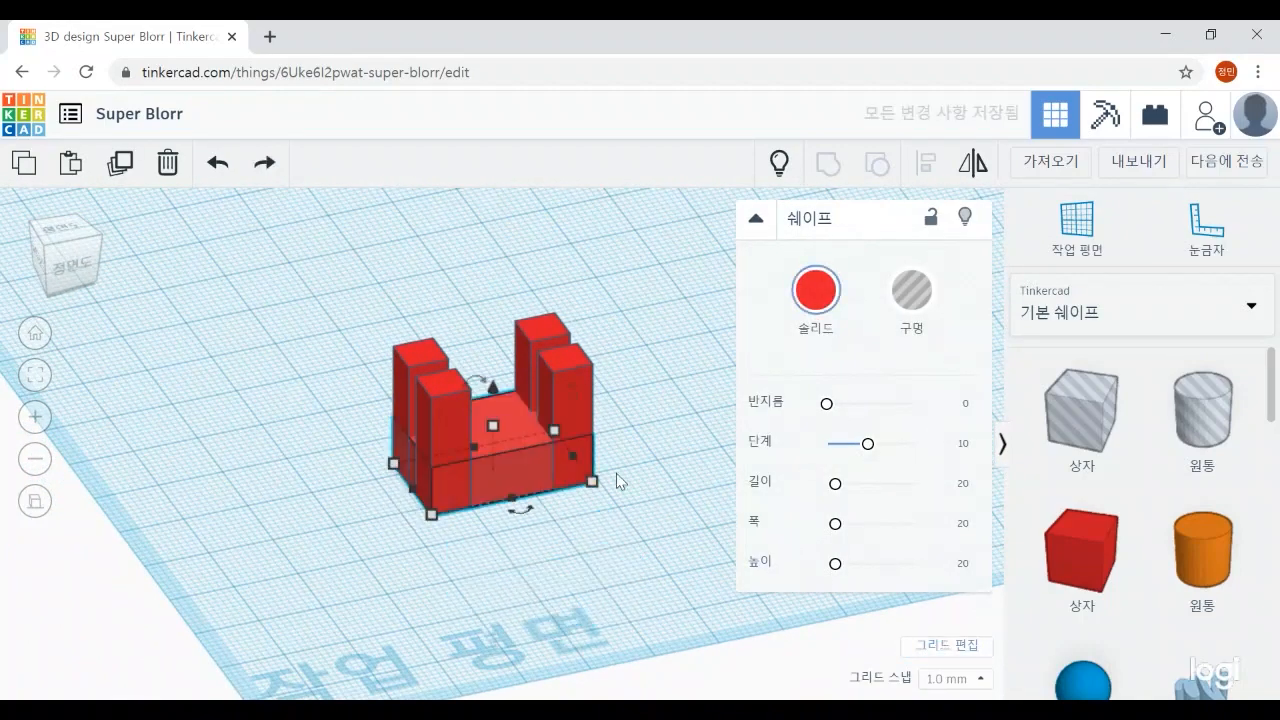
{"action": "left_click_drag", "start_coordinate": [308, 256], "coordinate": [647, 600]}
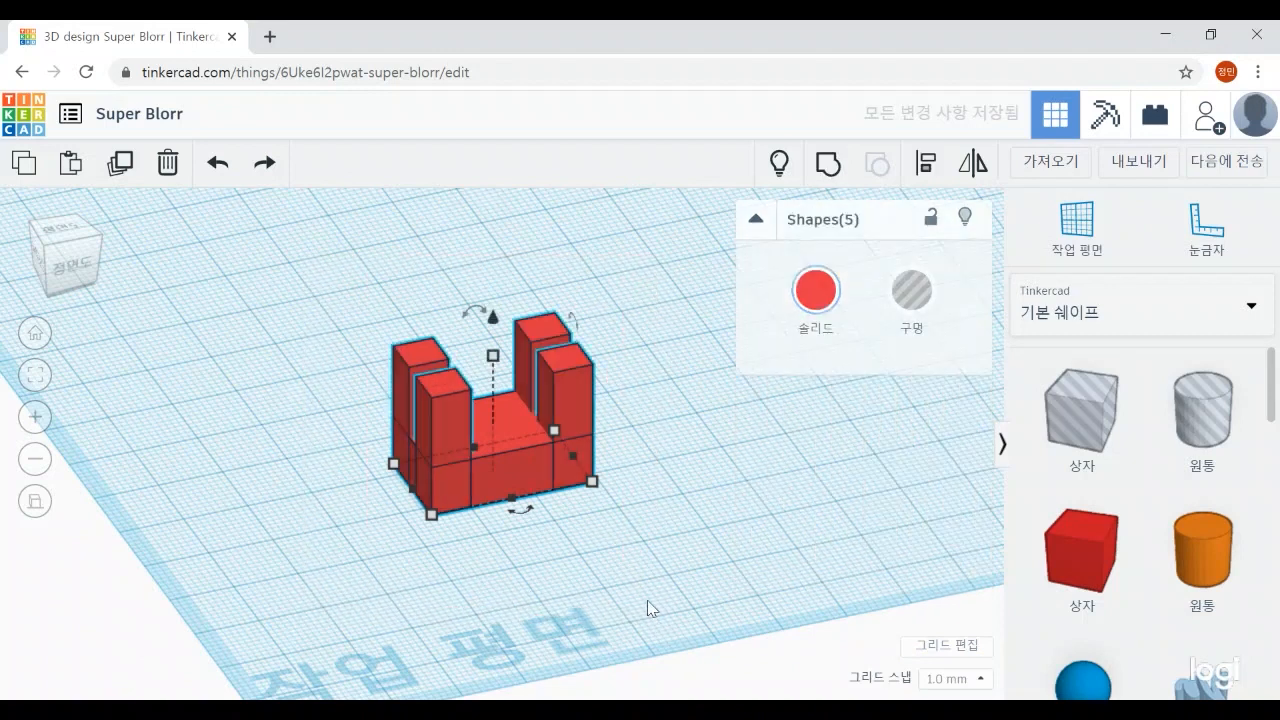
{"action": "left_click", "coordinate": [828, 165]}
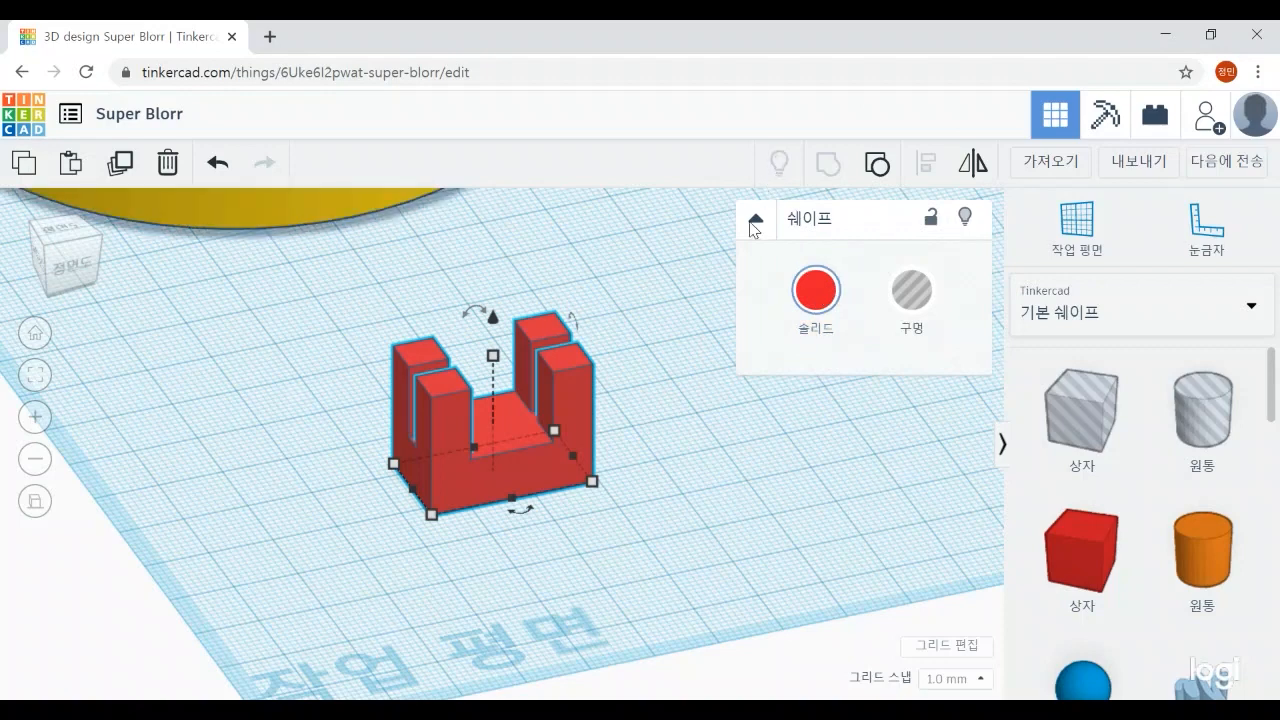
Move the nearest finished tan animal onto the workplane beside the red body
{"action": "scroll", "coordinate": [643, 357], "scroll_direction": "down", "scroll_amount": 3}
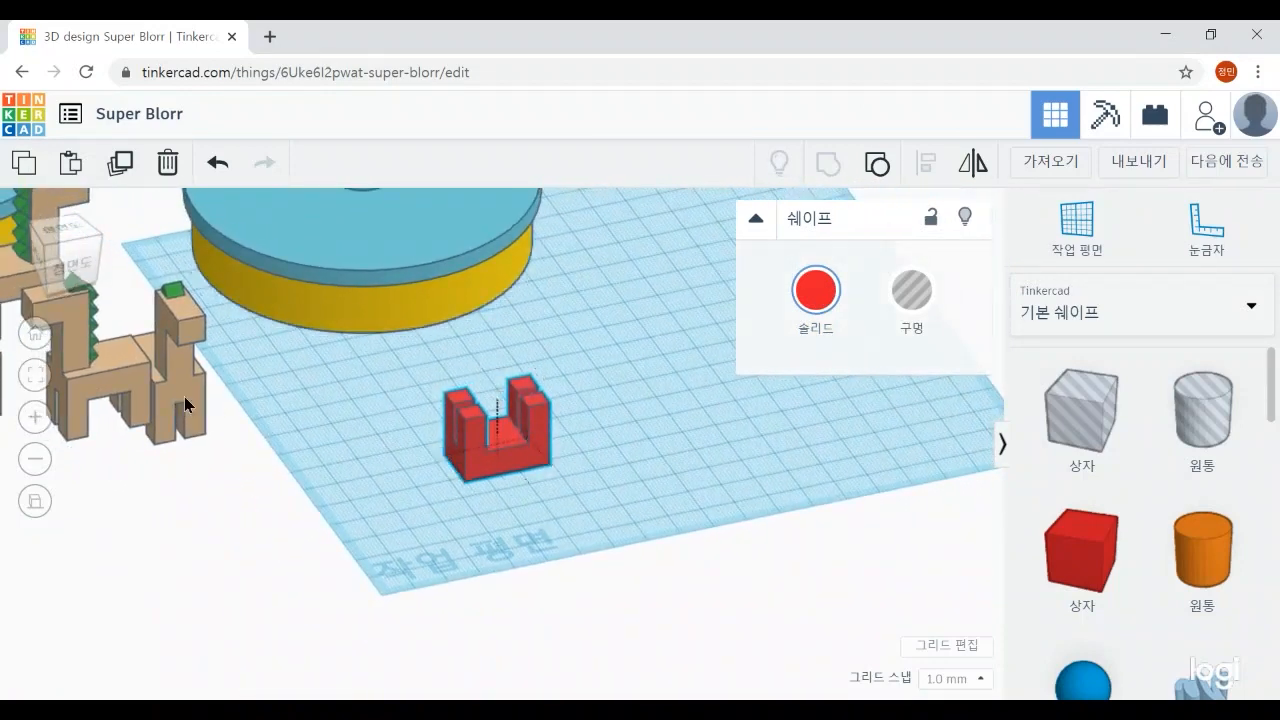
{"action": "left_click_drag", "start_coordinate": [184, 396], "coordinate": [391, 424]}
{"action": "scroll", "coordinate": [656, 479], "scroll_direction": "up", "scroll_amount": 3}
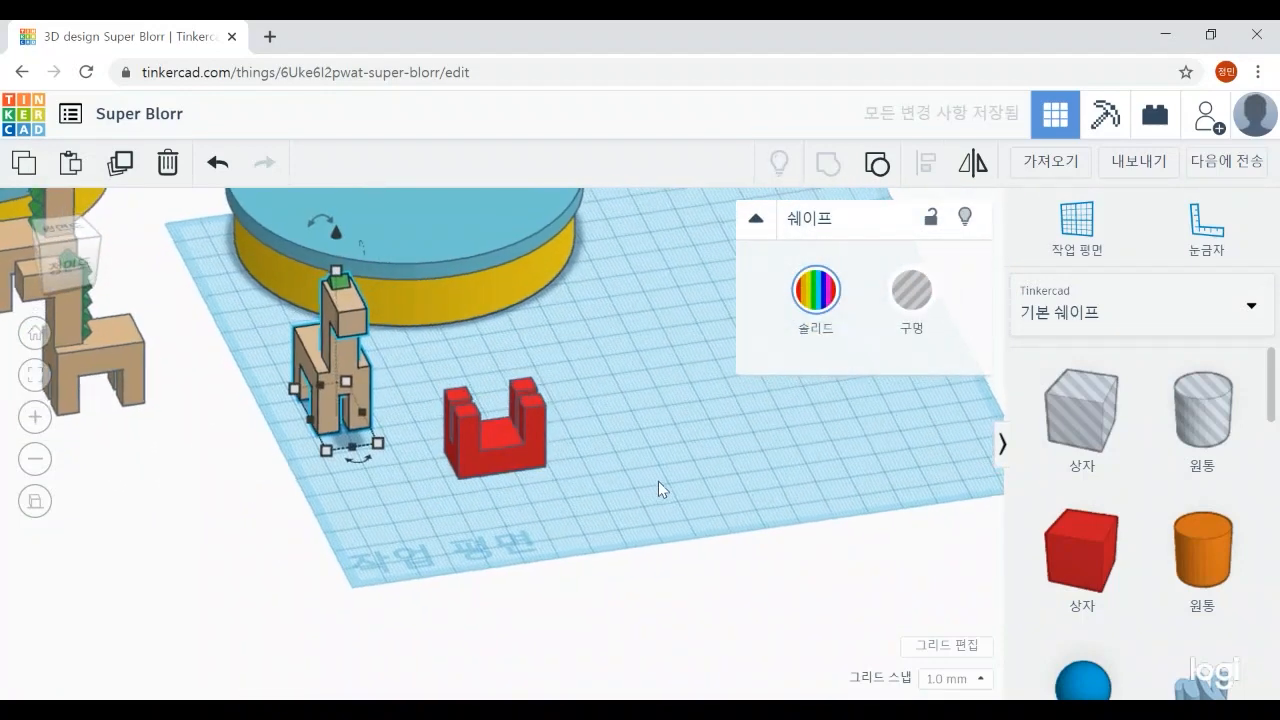
Recolor the grouped red body with the light tan preset
{"action": "right_click_drag", "start_coordinate": [510, 592], "coordinate": [522, 492]}
{"action": "left_click", "coordinate": [503, 466]}
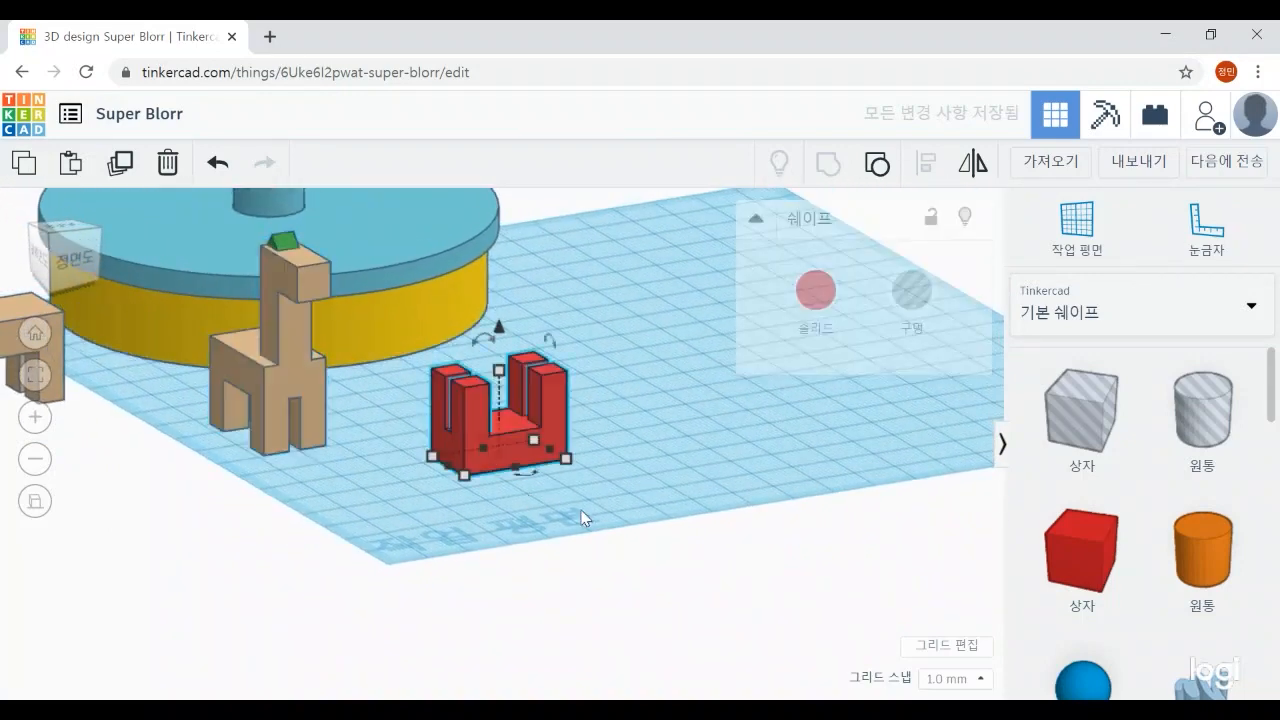
{"action": "left_click", "coordinate": [824, 298]}
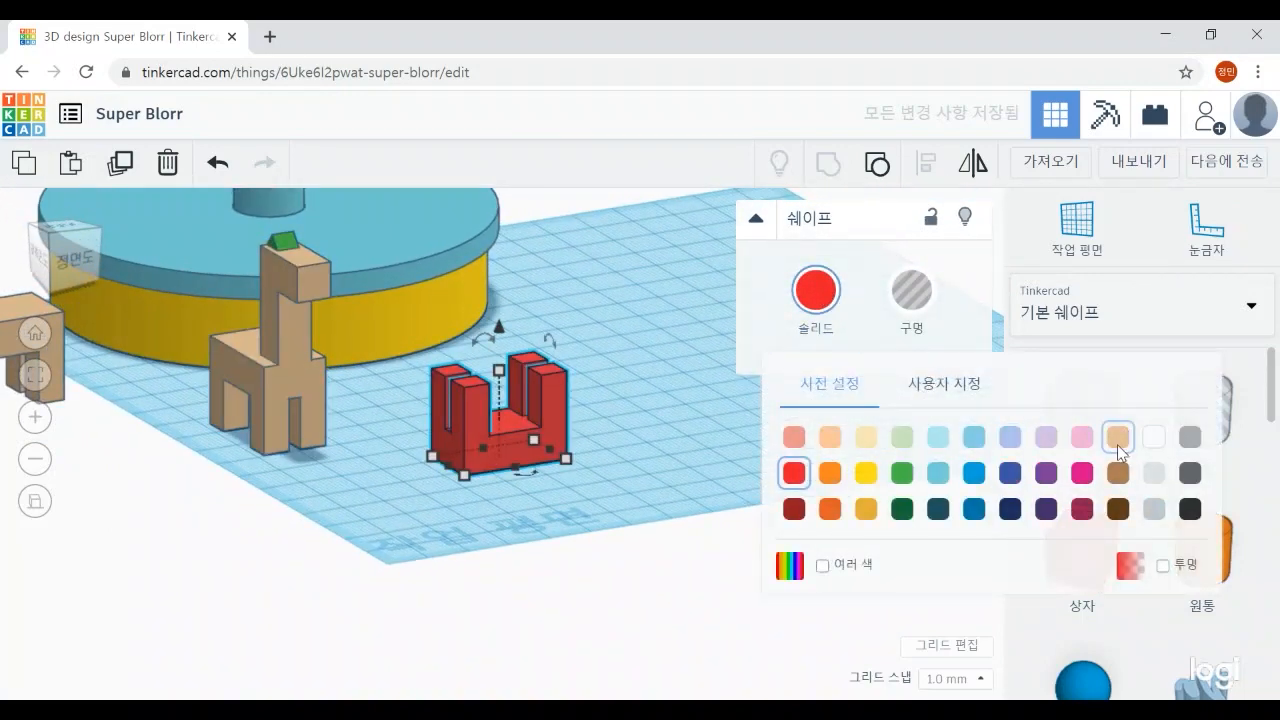
{"action": "left_click", "coordinate": [1118, 436]}
{"action": "left_click", "coordinate": [649, 462]}
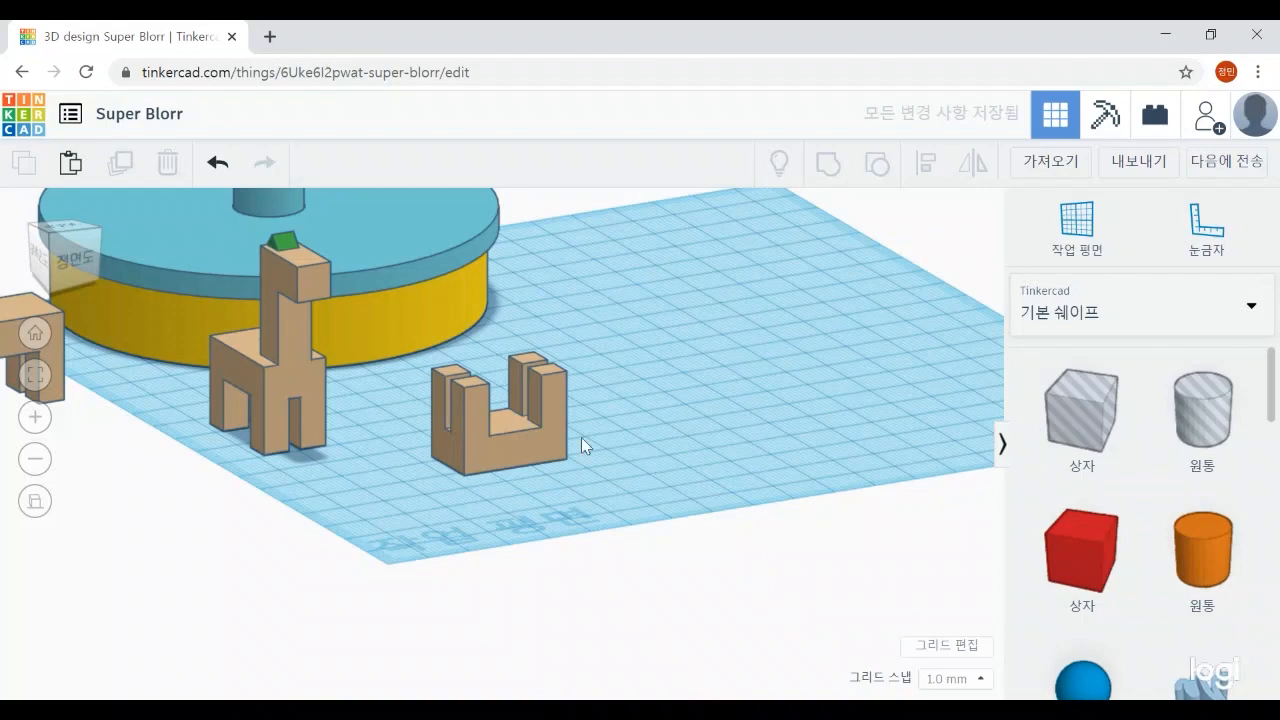
Mirror the tan body vertically so its four legs point down
{"action": "right_click_drag", "start_coordinate": [581, 437], "coordinate": [657, 532]}
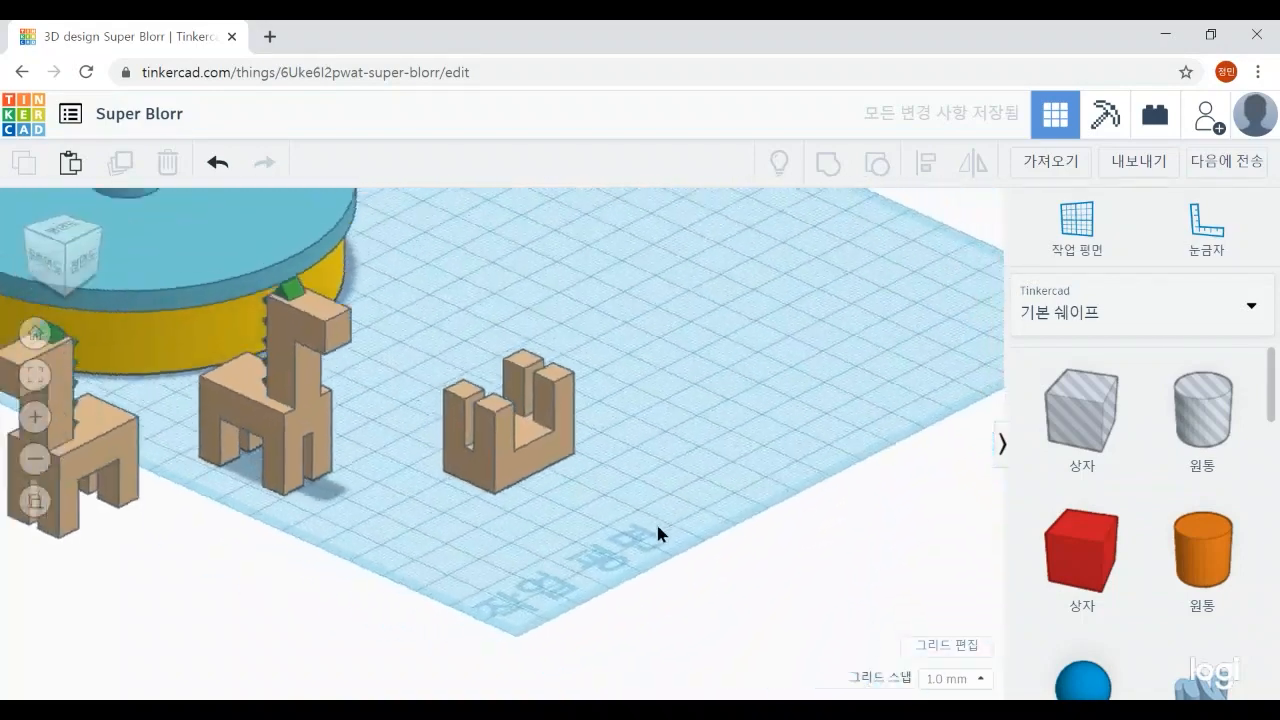
{"action": "left_click", "coordinate": [517, 458]}
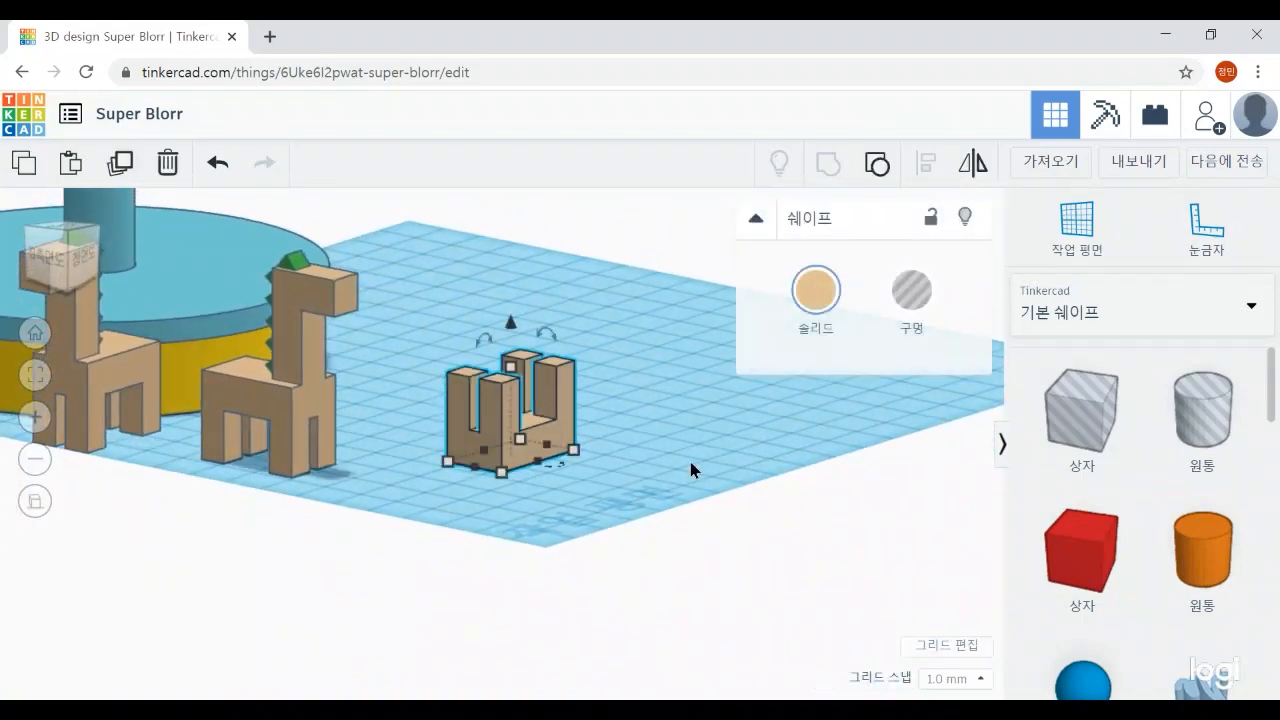
{"action": "right_click_drag", "start_coordinate": [692, 470], "coordinate": [743, 518]}
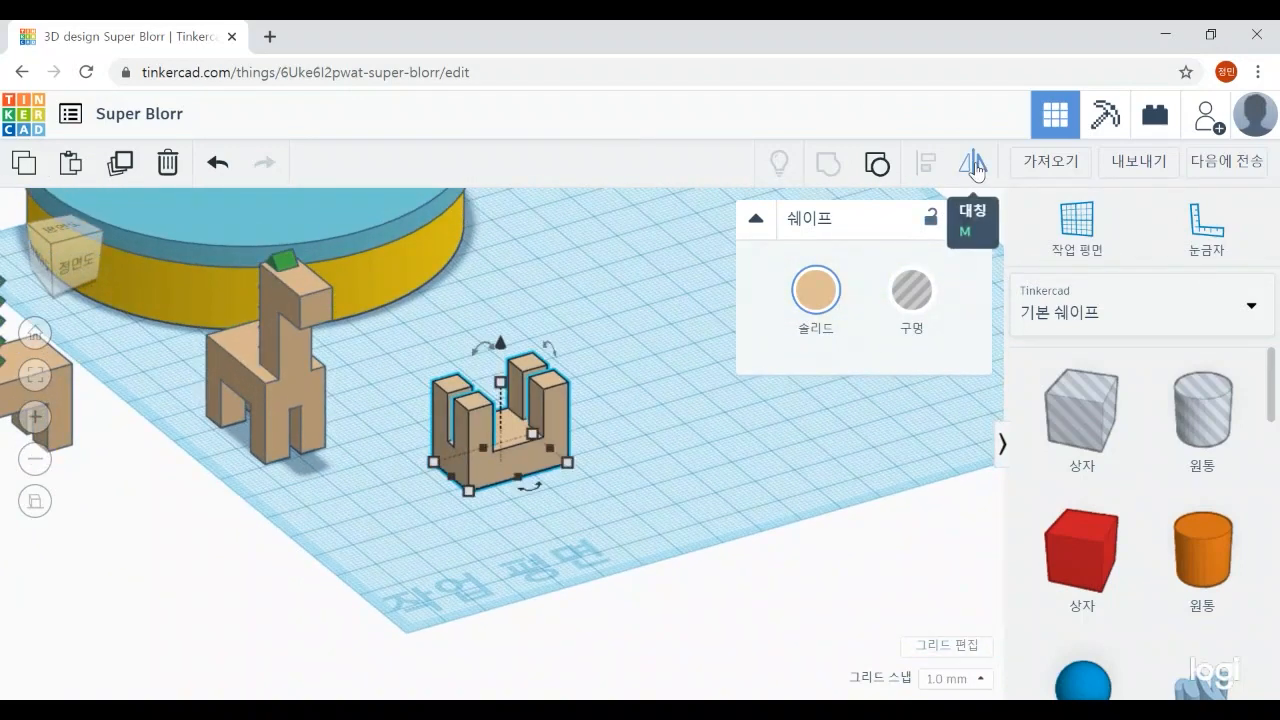
{"action": "left_click", "coordinate": [974, 166]}
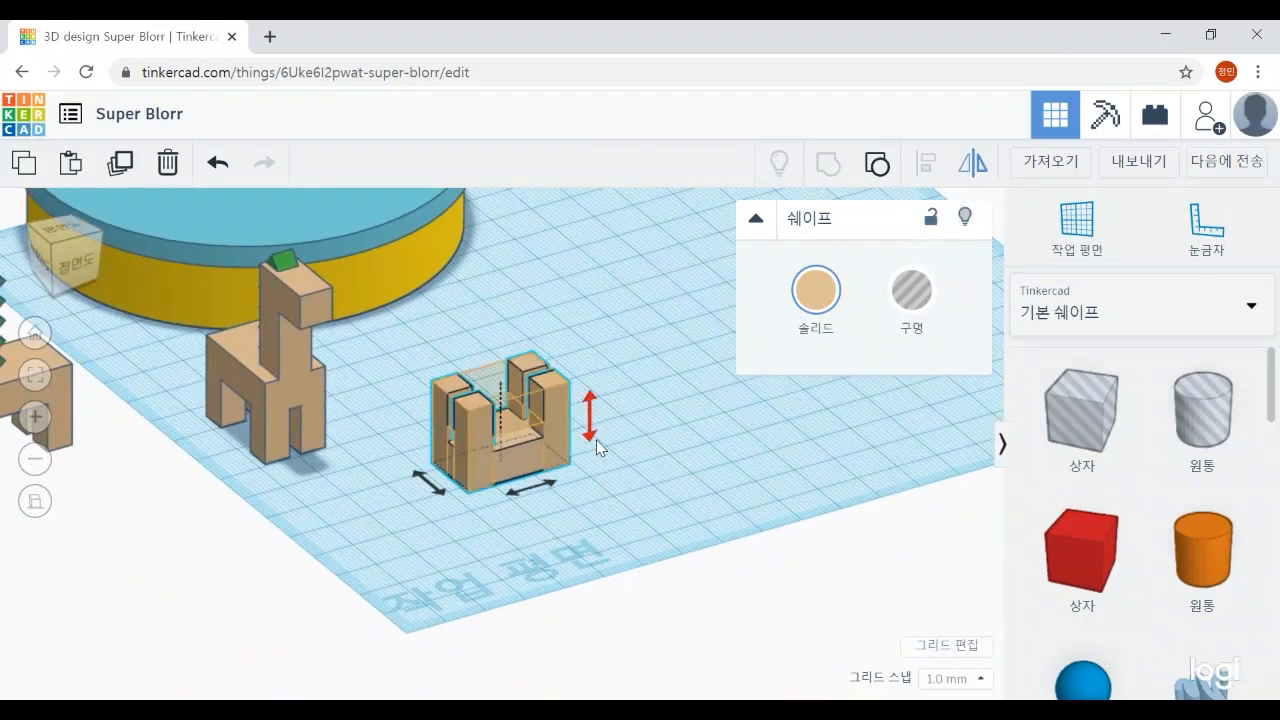
{"action": "left_click", "coordinate": [590, 443]}
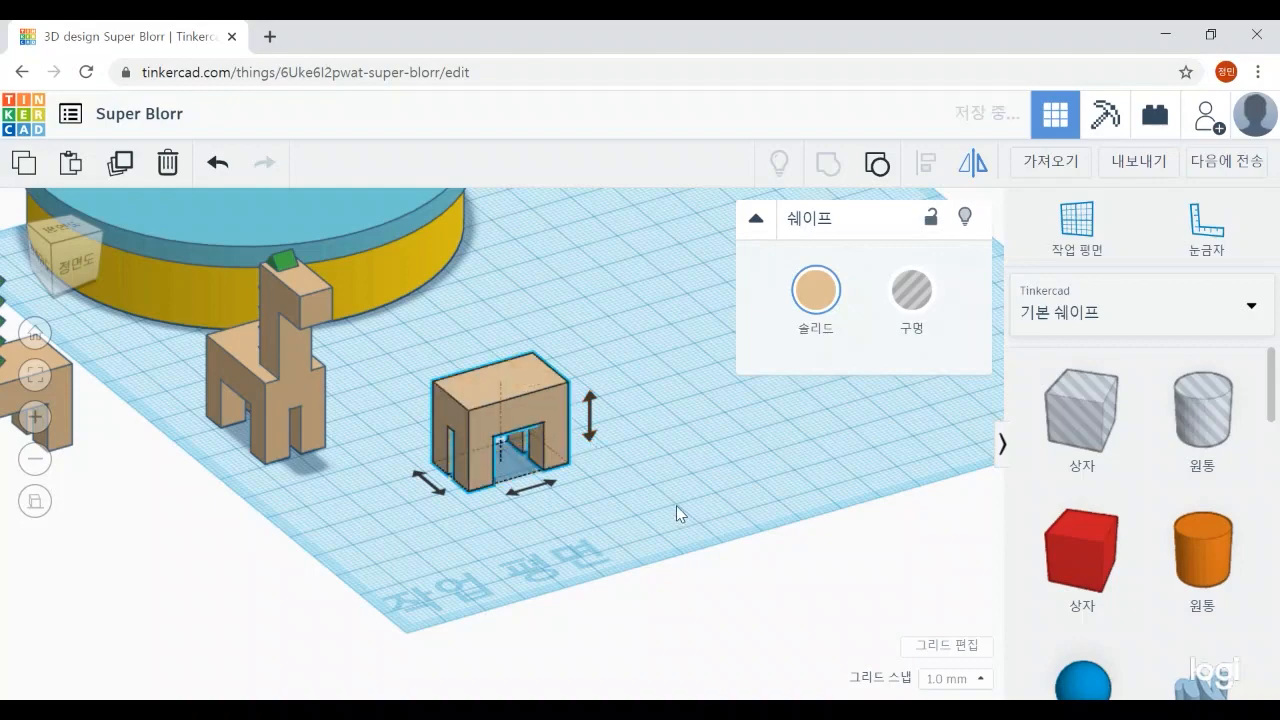
{"action": "left_click", "coordinate": [676, 505]}
Move the flipped body about 46 mm across the workplane, away from the finished animal
{"action": "scroll", "coordinate": [676, 505], "scroll_direction": "up", "scroll_amount": 5}
{"action": "right_click_drag", "start_coordinate": [487, 550], "coordinate": [507, 453]}
{"action": "left_click", "coordinate": [507, 453]}
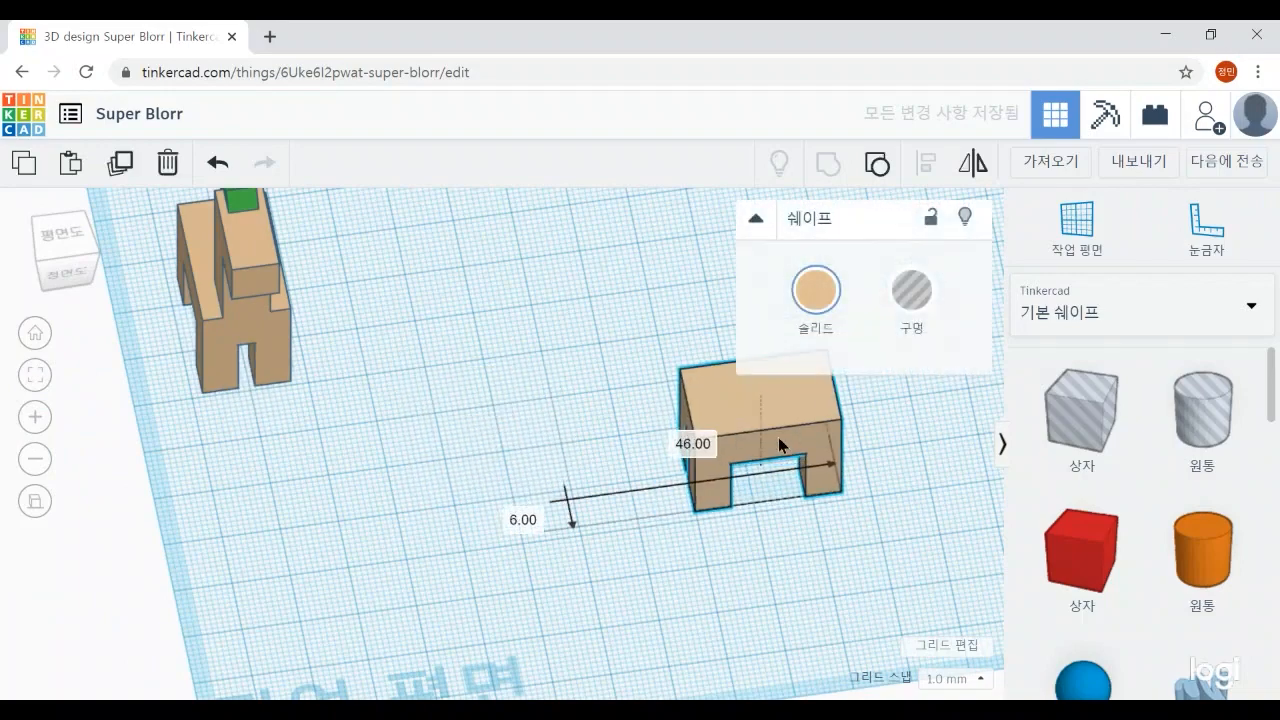
Move the tan body about 49 mm back toward the finished animal, in front of the round platform
{"action": "right_click_drag", "start_coordinate": [780, 590], "coordinate": [801, 533]}
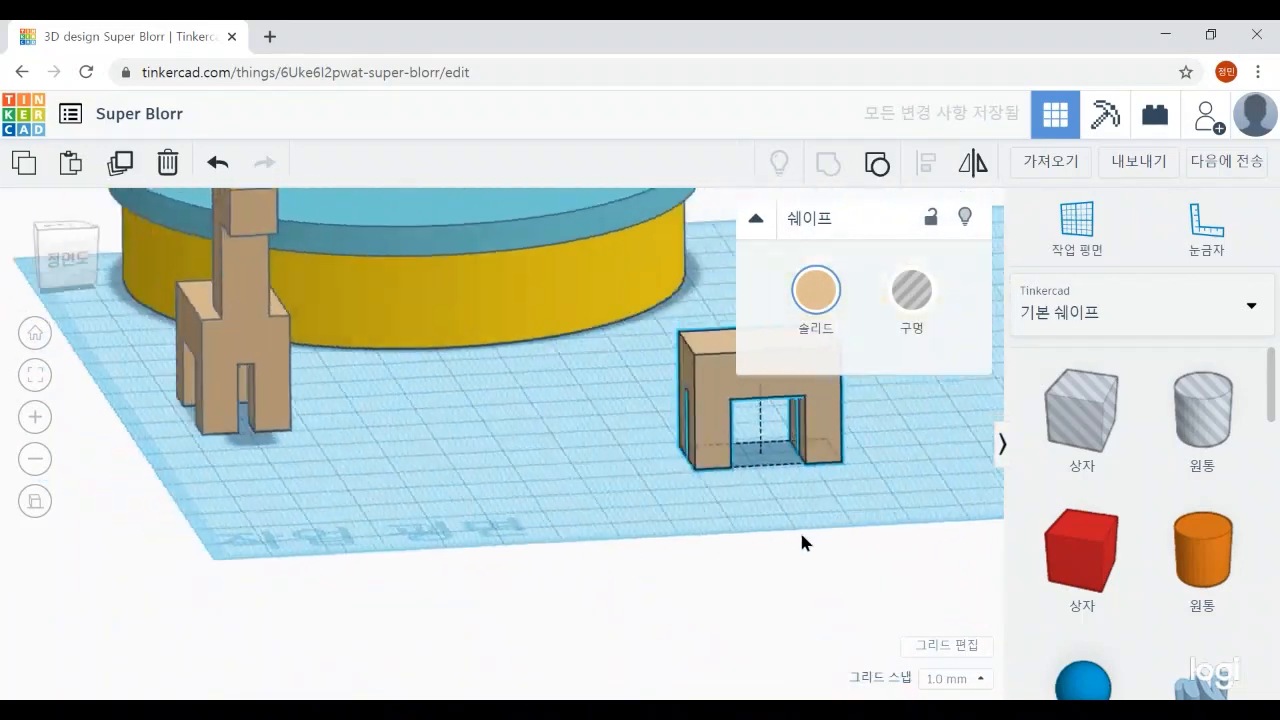
{"action": "right_click_drag", "start_coordinate": [614, 507], "coordinate": [427, 263]}
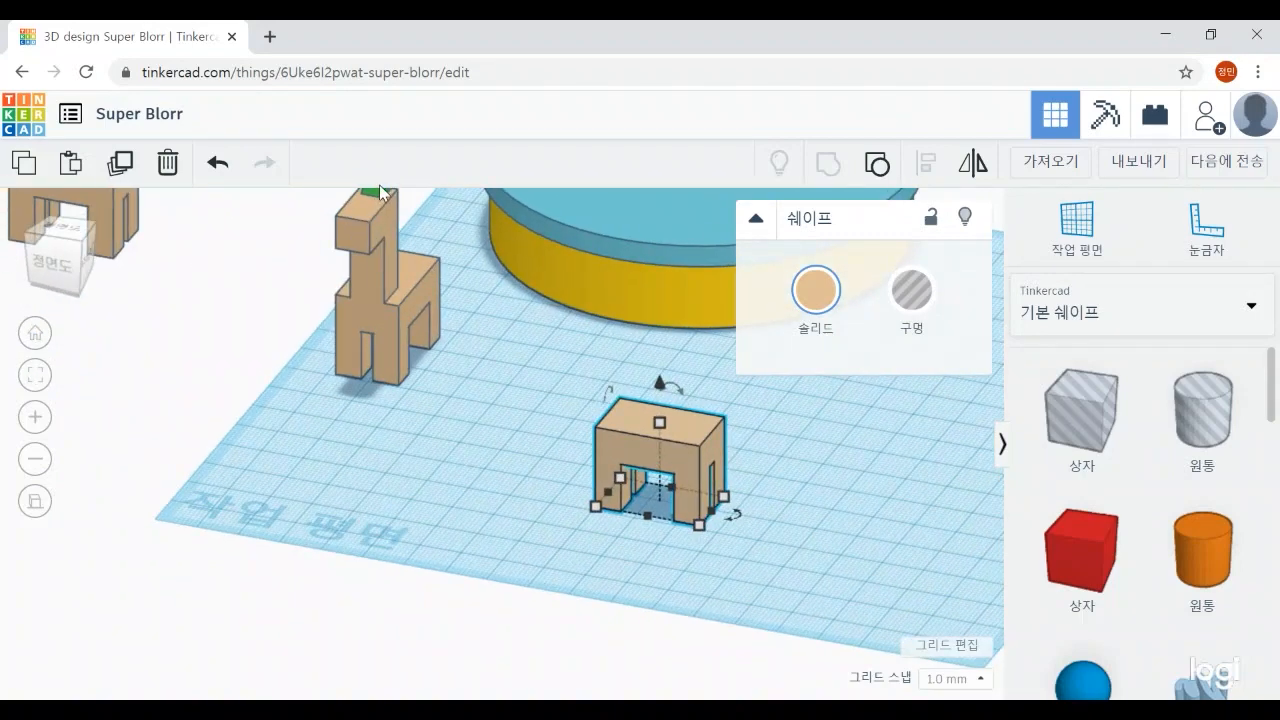
{"action": "right_click_drag", "start_coordinate": [475, 519], "coordinate": [575, 495]}
{"action": "middle_click_drag", "start_coordinate": [458, 502], "coordinate": [420, 652]}
{"action": "right_click_drag", "start_coordinate": [501, 671], "coordinate": [494, 633]}
{"action": "scroll", "coordinate": [719, 613], "scroll_direction": "up", "scroll_amount": 6}
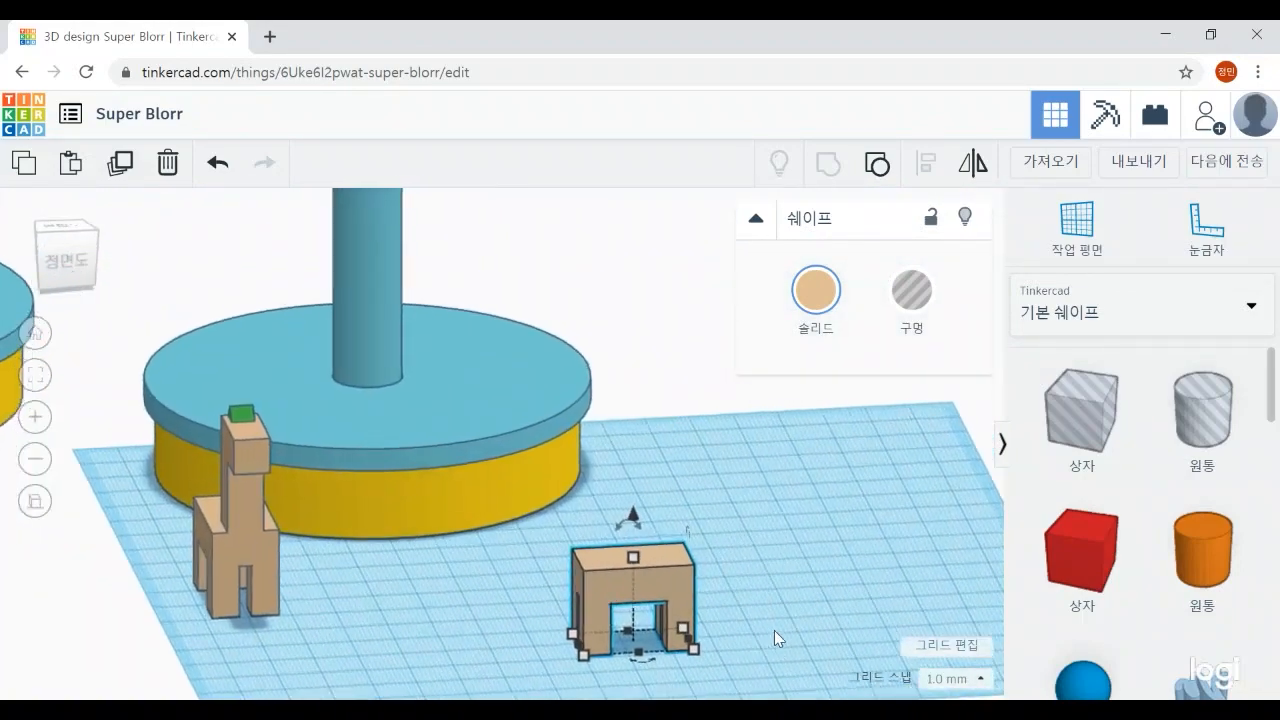
{"action": "scroll", "coordinate": [798, 566], "scroll_direction": "down", "scroll_amount": 3}
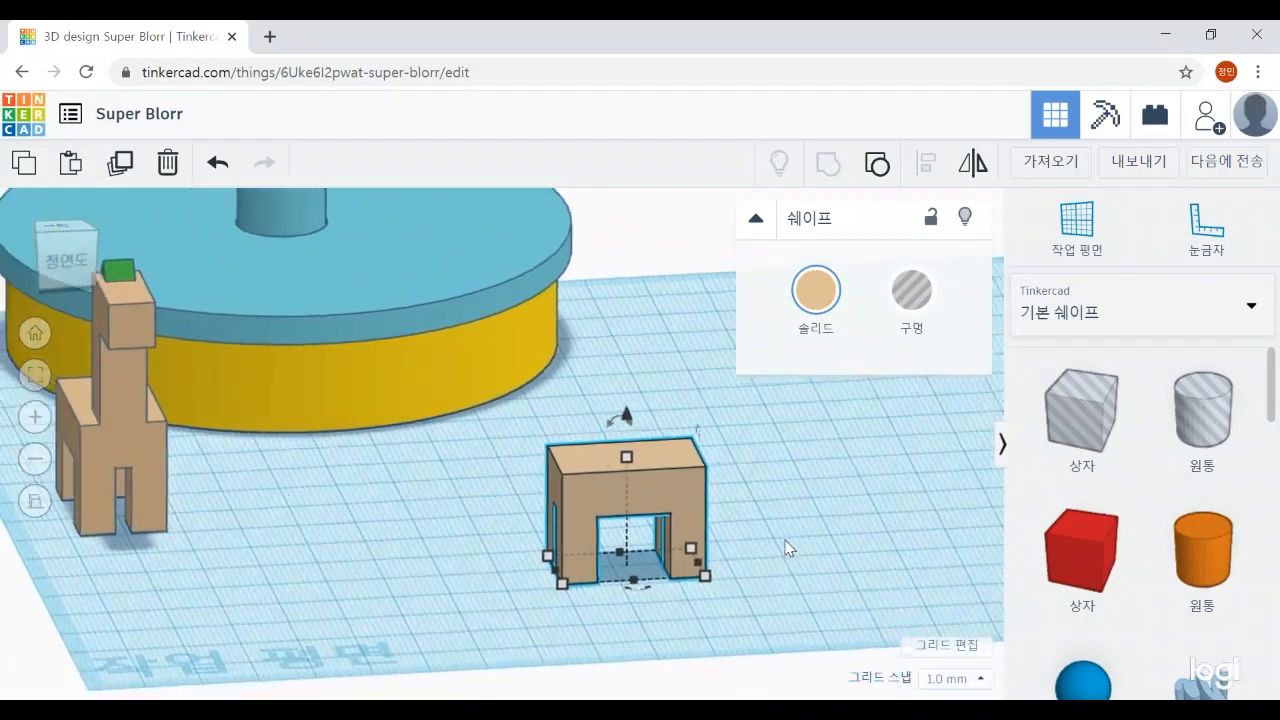
{"action": "left_click_drag", "start_coordinate": [656, 492], "coordinate": [391, 515]}
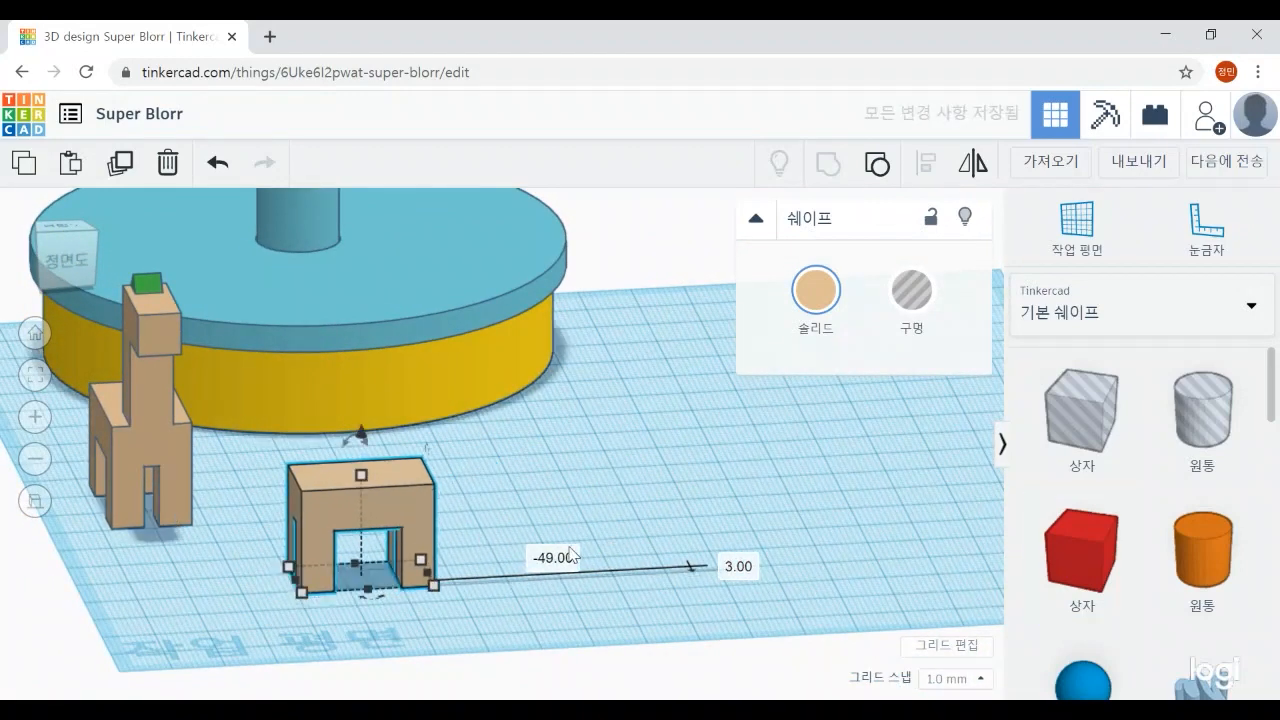
Add a box beside the tan four-legged body and set its footprint to 17 mm wide by 8 mm deep
{"action": "left_click_drag", "start_coordinate": [1105, 578], "coordinate": [677, 548]}
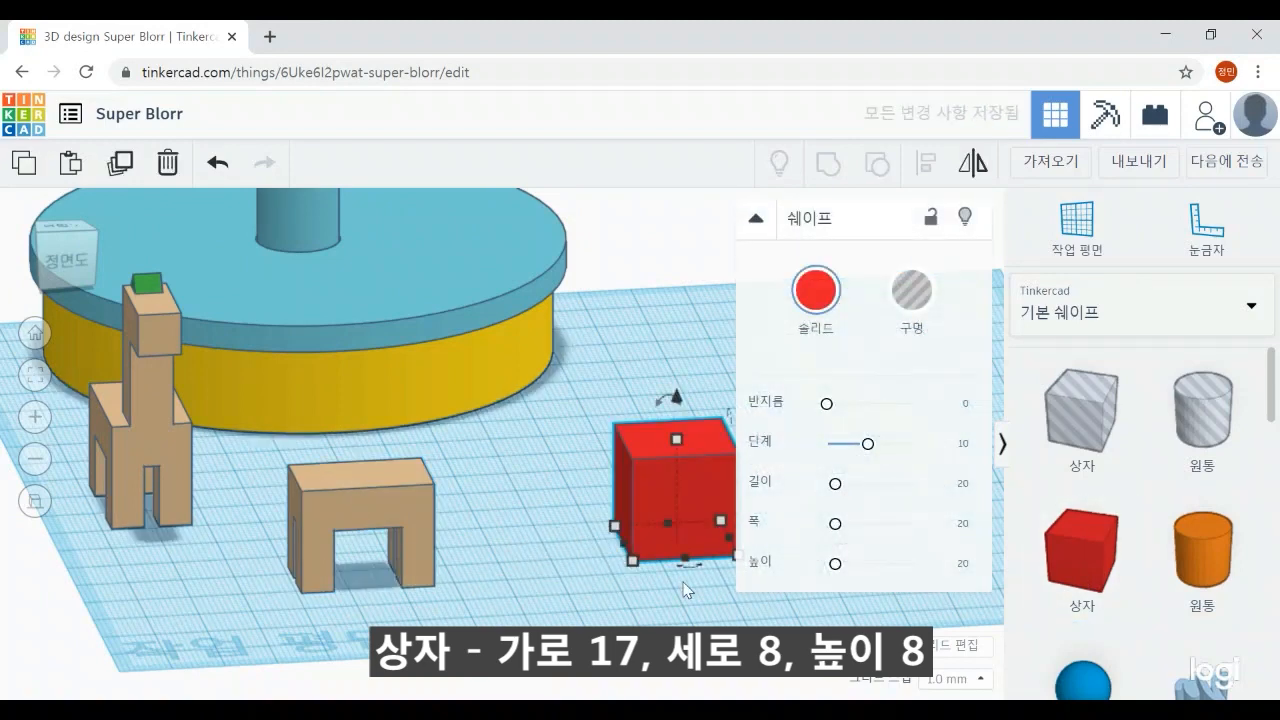
{"action": "scroll", "coordinate": [654, 585], "scroll_direction": "up", "scroll_amount": 5}
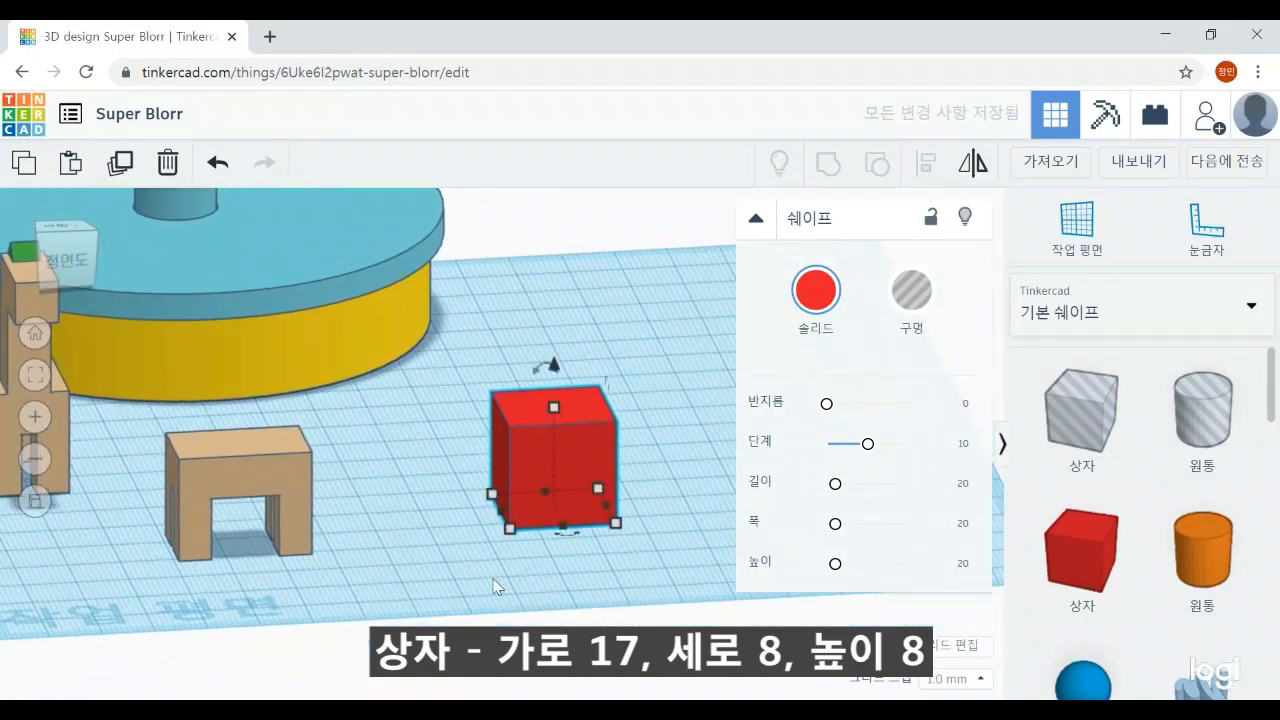
{"action": "right_click_drag", "start_coordinate": [654, 585], "coordinate": [676, 583]}
{"action": "left_click", "coordinate": [590, 566]}
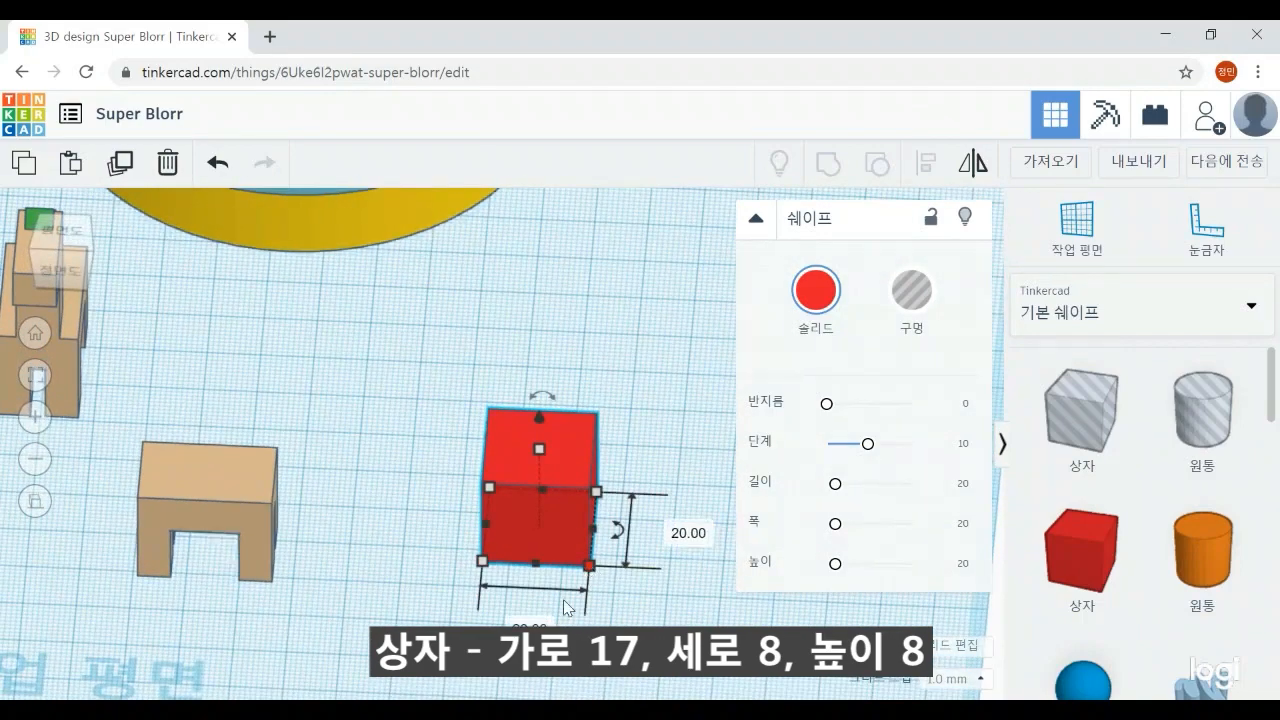
{"action": "left_click", "coordinate": [530, 624]}
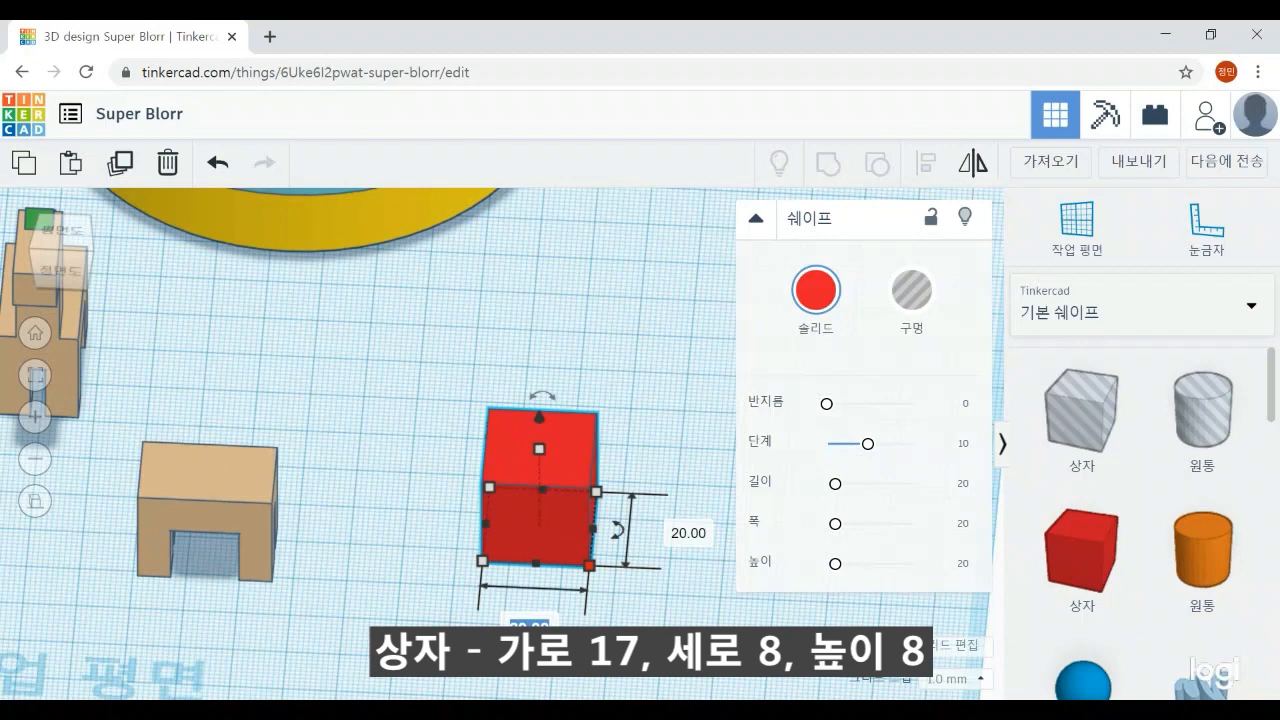
{"action": "type", "text": "17"}
{"action": "key", "text": "Tab"}
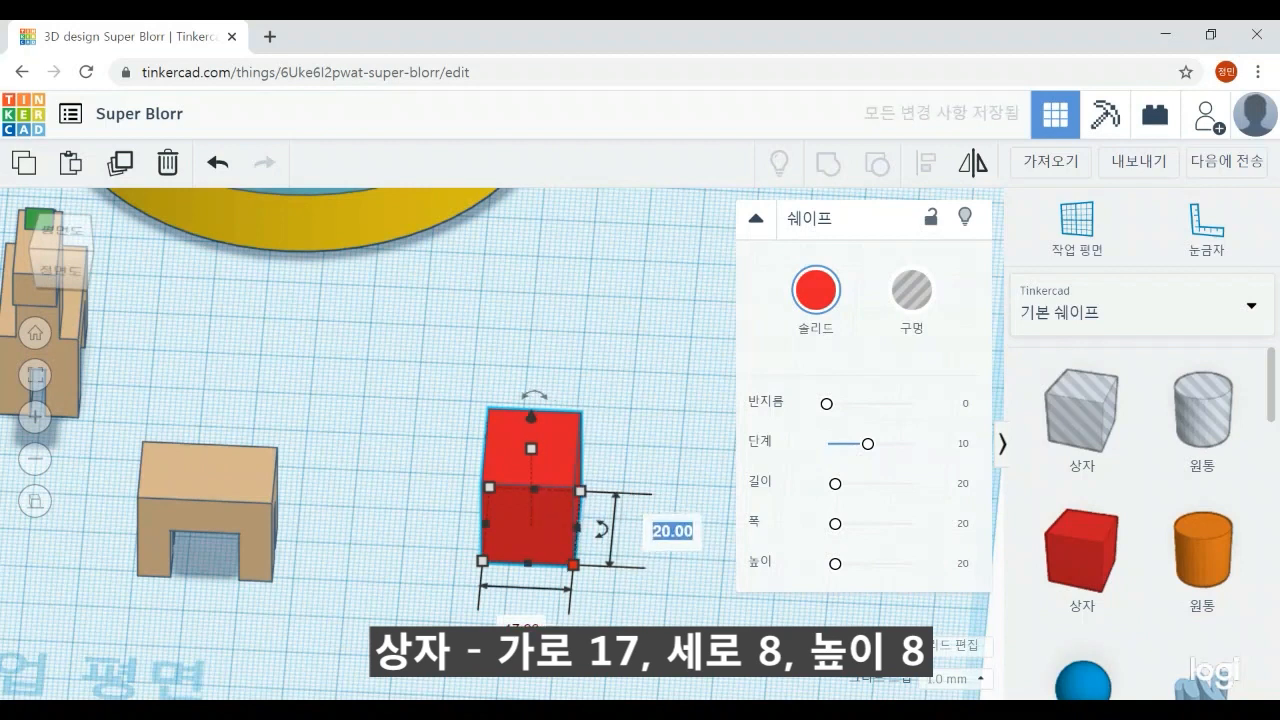
{"action": "type", "text": "8"}
{"action": "key", "text": "Return"}
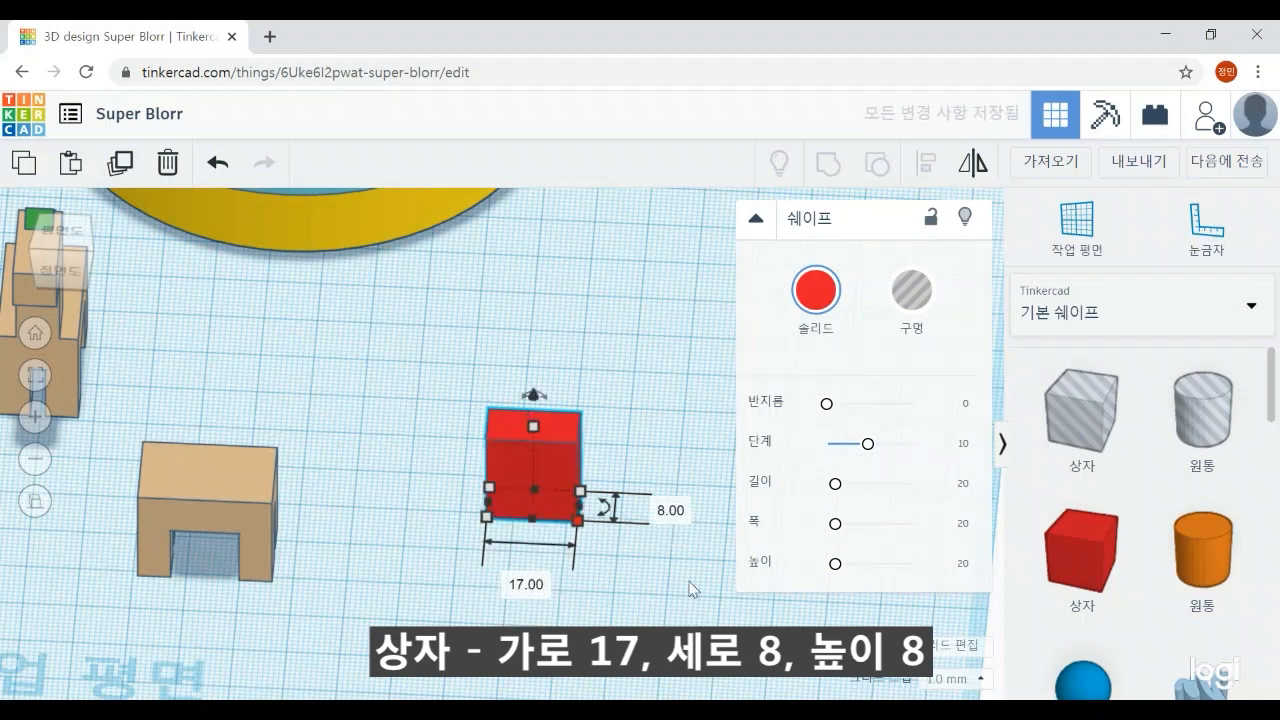
Set the red box's height to 8 mm and move it 14 mm toward the tan body and 19 mm back
{"action": "left_click", "coordinate": [533, 428]}
{"action": "left_click", "coordinate": [629, 464]}
{"action": "type", "text": "8"}
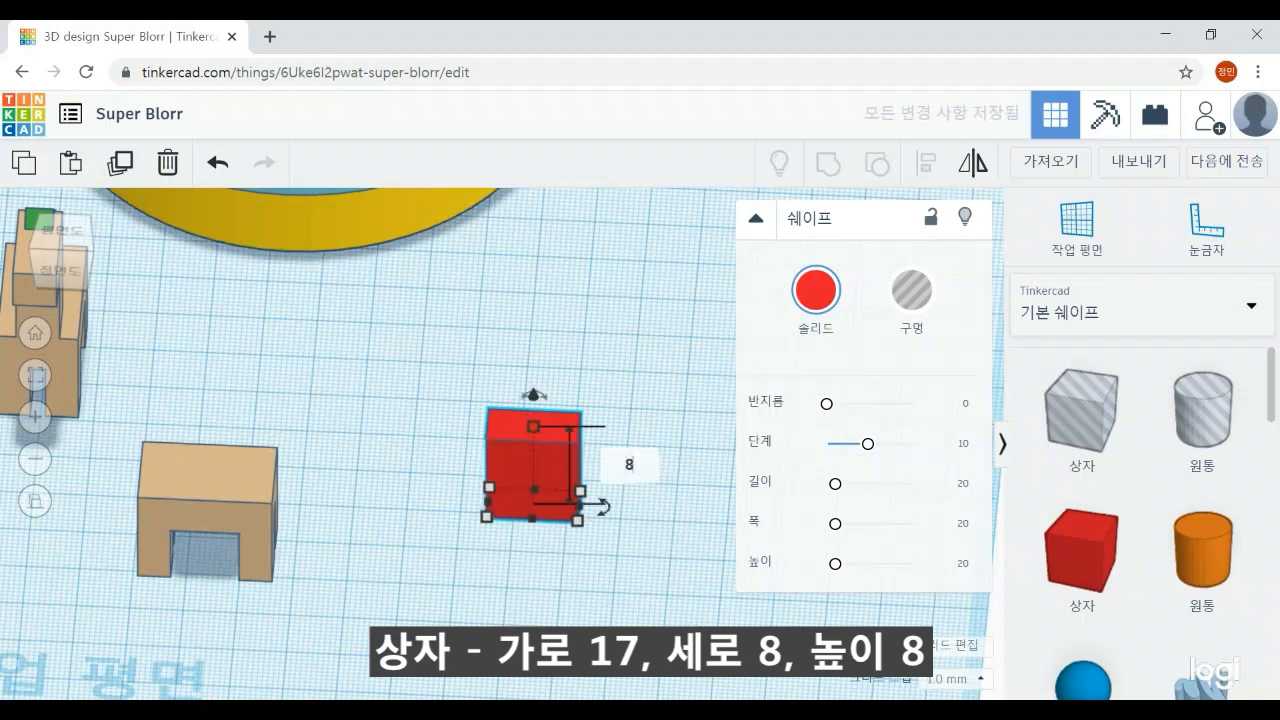
{"action": "key", "text": "Return"}
{"action": "mouse_move", "coordinate": [597, 581]}
{"action": "right_mouse_down"}
{"action": "mouse_move", "coordinate": [603, 598]}
{"action": "mouse_move", "coordinate": [612, 590]}
{"action": "right_mouse_up"}
{"action": "left_click_drag", "start_coordinate": [565, 521], "coordinate": [471, 407]}
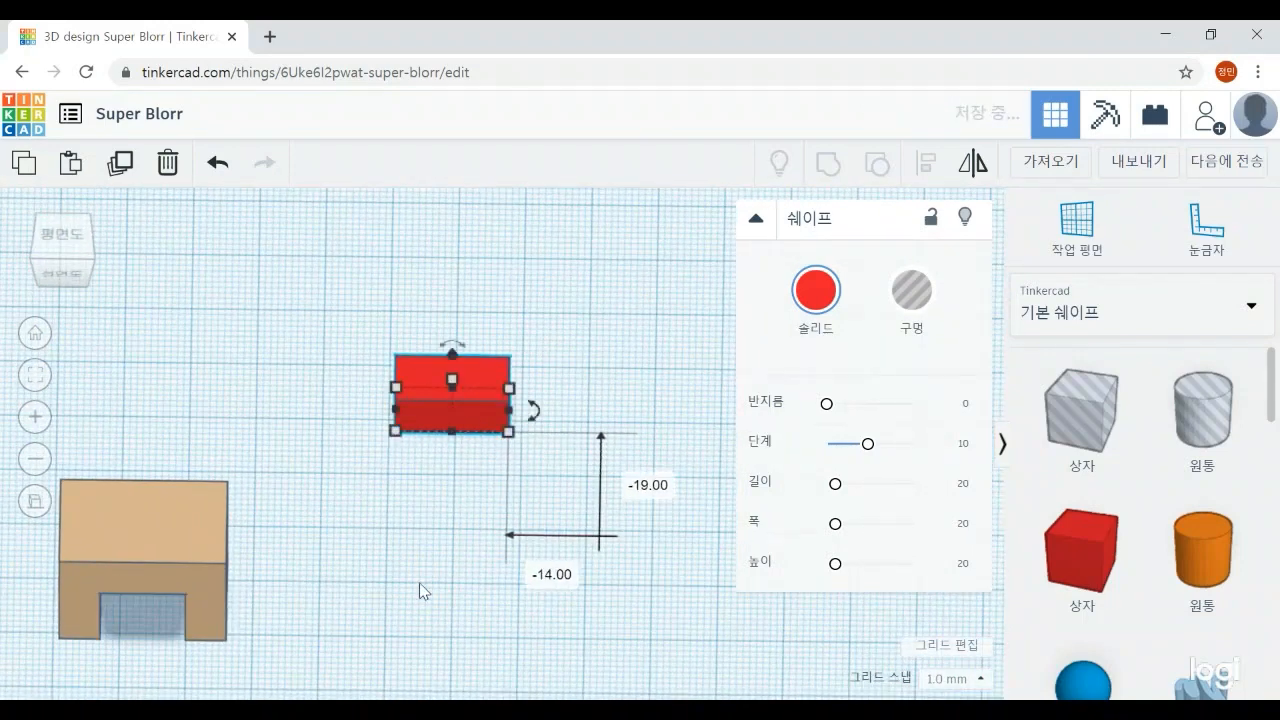
Add a second box near the low red box and set its footprint to 8 by 8 mm
{"action": "left_click_drag", "start_coordinate": [1082, 552], "coordinate": [634, 561]}
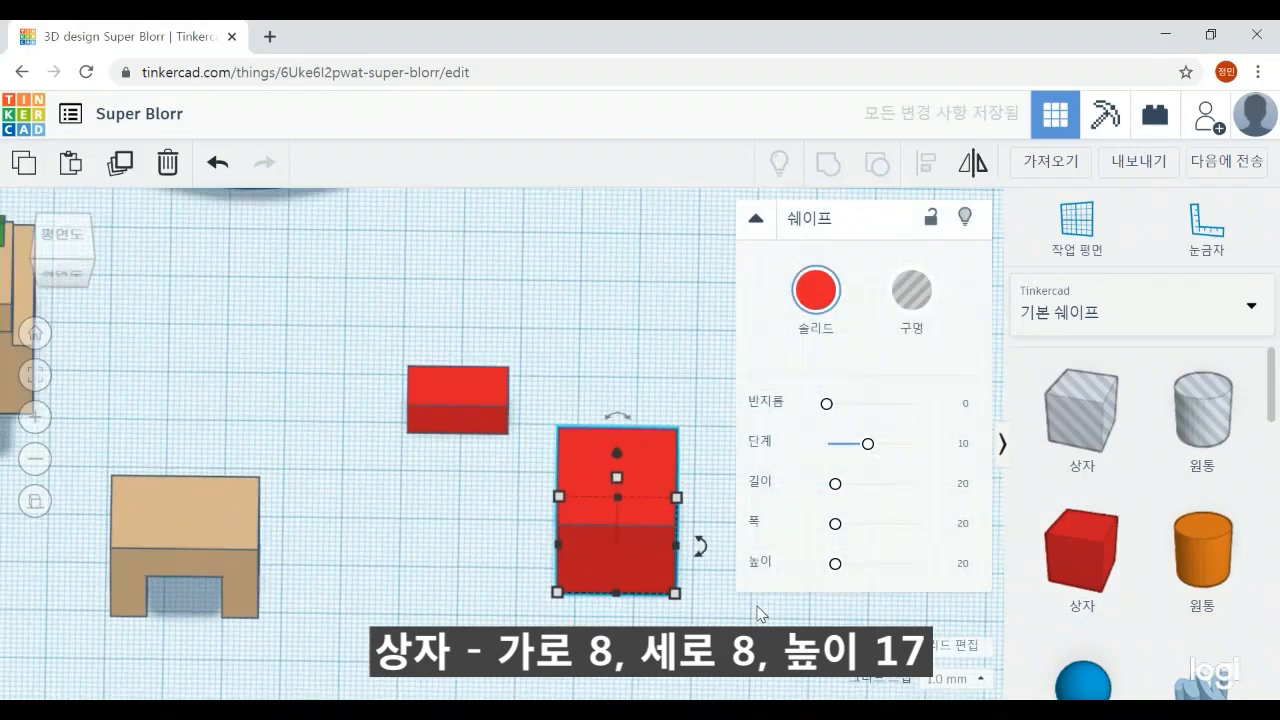
{"action": "scroll", "coordinate": [757, 614], "scroll_direction": "down", "scroll_amount": 2}
{"action": "scroll", "coordinate": [655, 600], "scroll_direction": "down", "scroll_amount": 2}
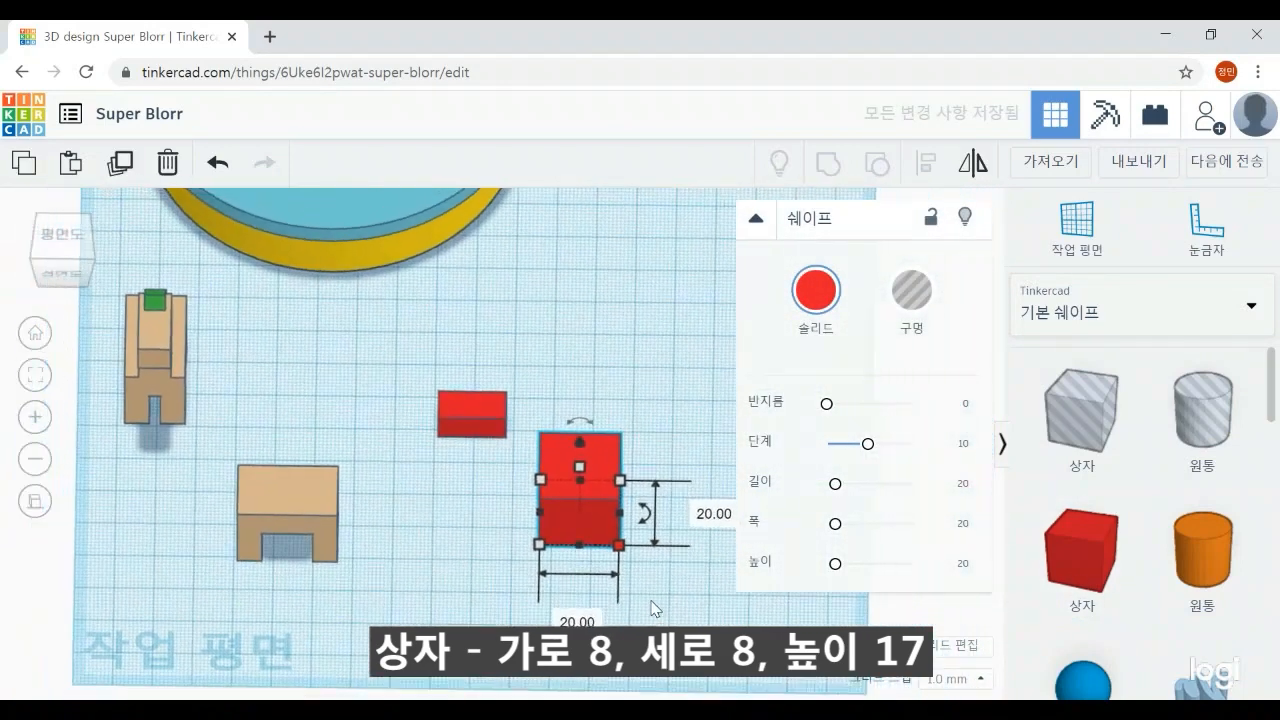
{"action": "left_click", "coordinate": [577, 621]}
{"action": "type", "text": "8"}
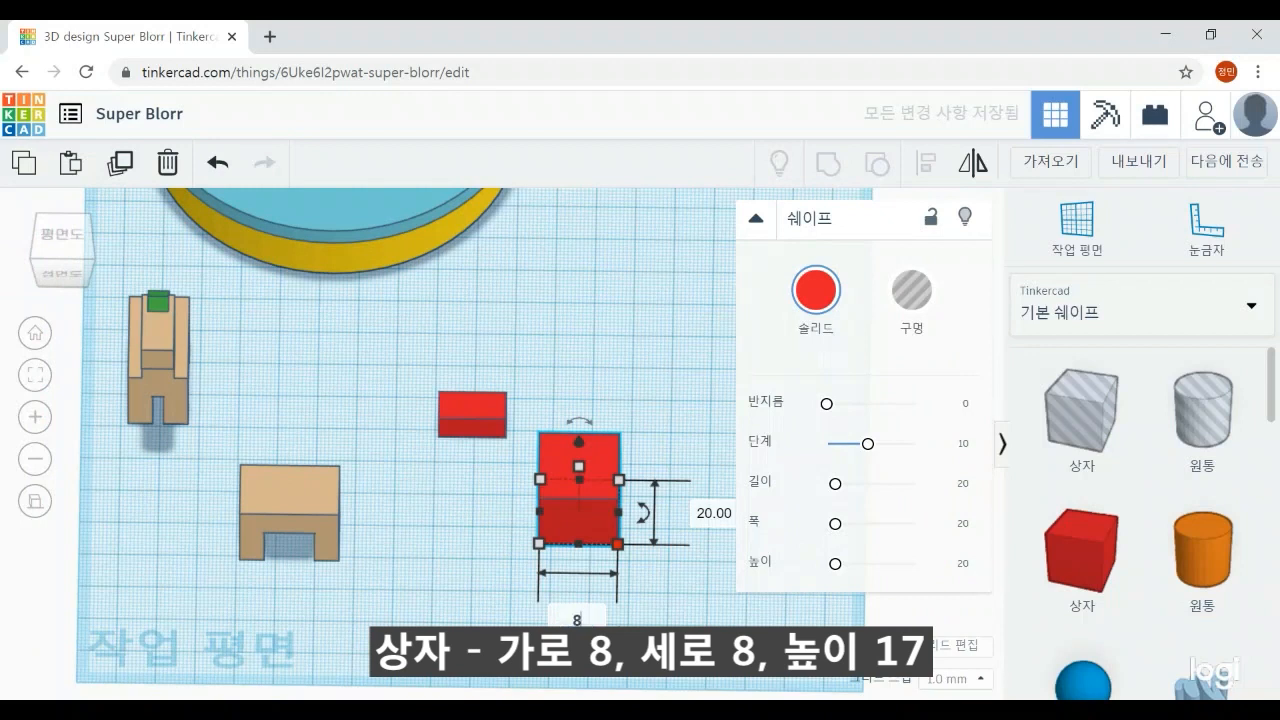
{"action": "key", "text": "Tab"}
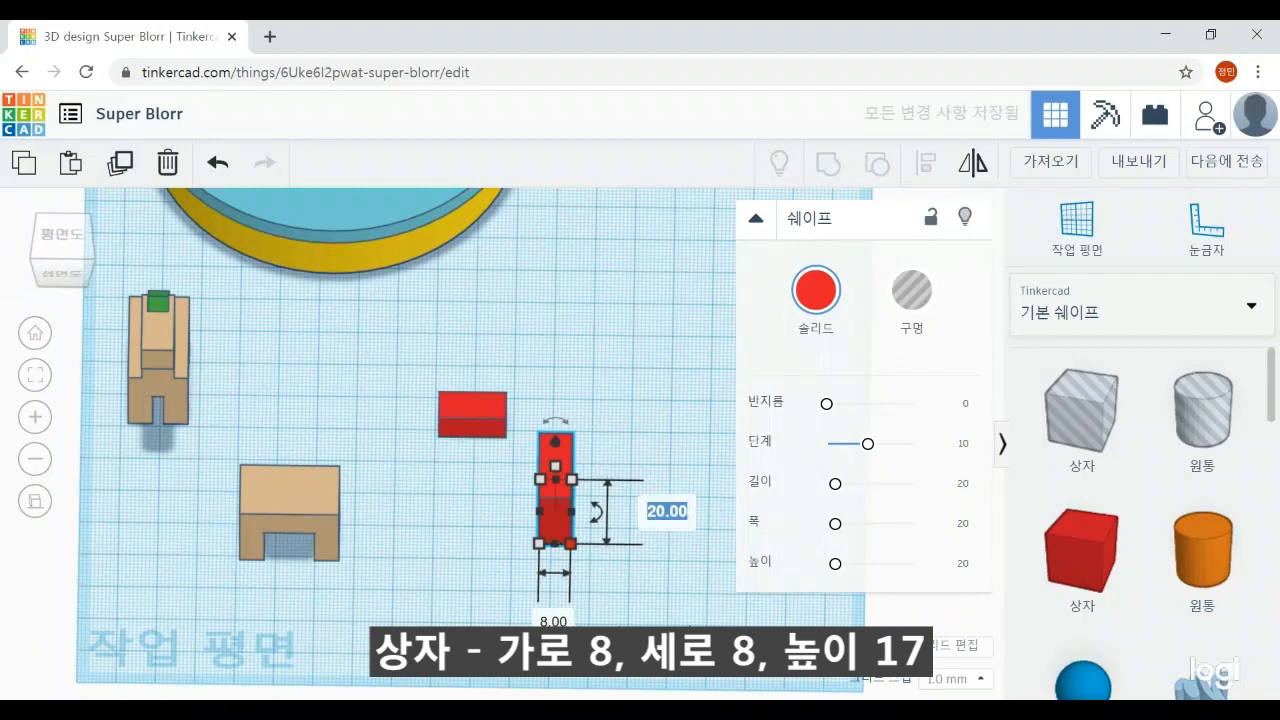
{"action": "type", "text": "8"}
{"action": "key", "text": "Return"}
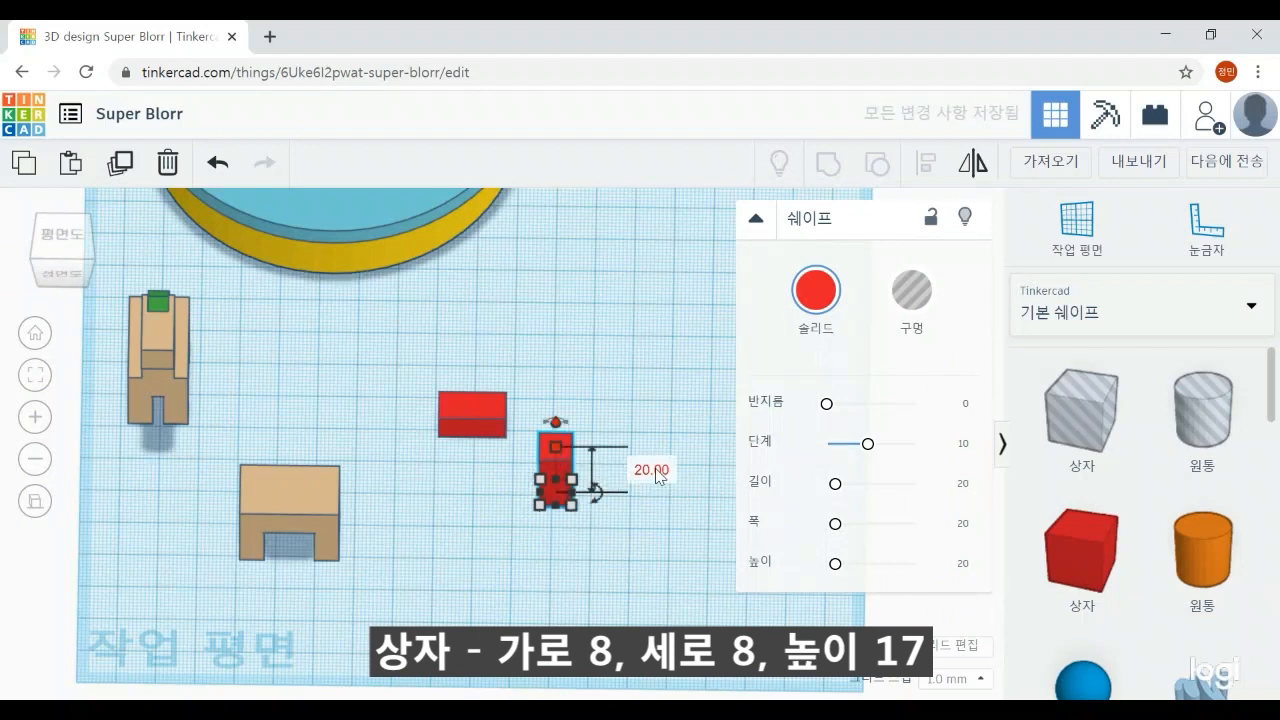
Set the second red box's height to 17 mm to form an upright neck
{"action": "mouse_move", "coordinate": [556, 447]}
{"action": "left_click", "coordinate": [652, 468]}
{"action": "type", "text": "1"}
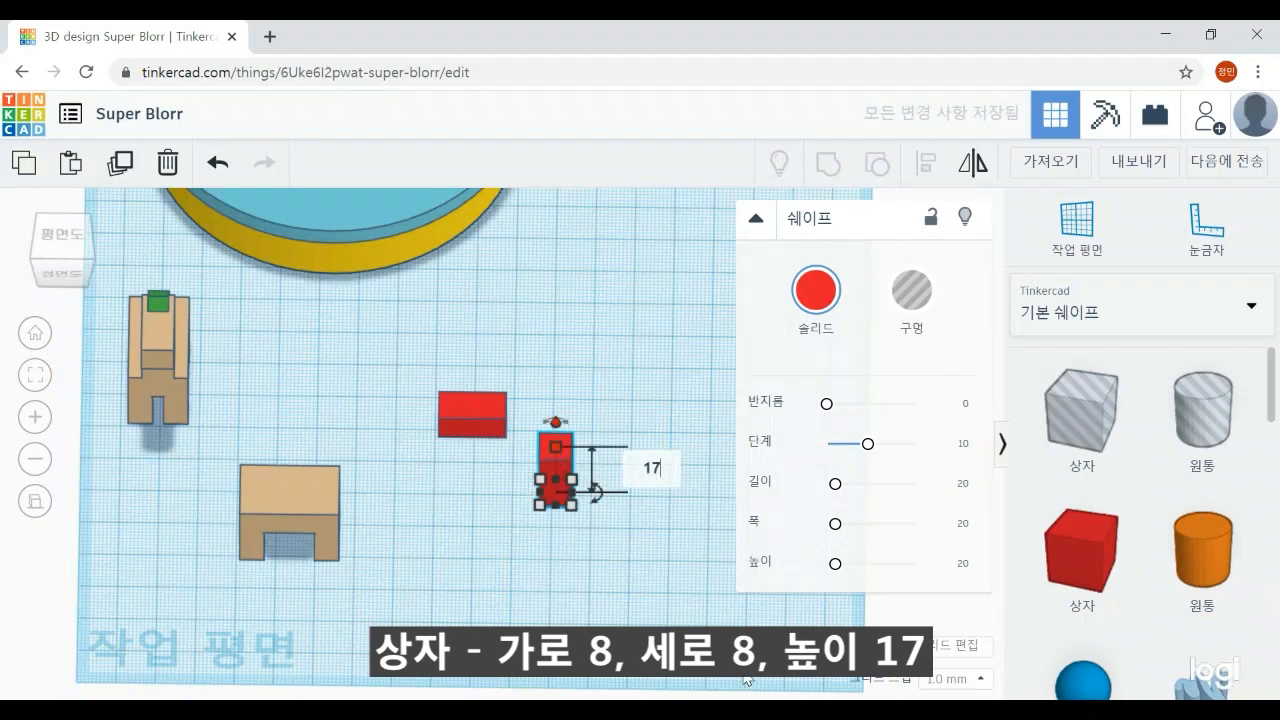
{"action": "type", "text": "7"}
{"action": "key", "text": "Return"}
Move the low red box and the upright red box side by side on the workplane
{"action": "left_click", "coordinate": [634, 609]}
{"action": "right_click_drag", "start_coordinate": [634, 609], "coordinate": [648, 644]}
{"action": "left_click_drag", "start_coordinate": [487, 402], "coordinate": [497, 474]}
{"action": "right_click_drag", "start_coordinate": [570, 595], "coordinate": [603, 474]}
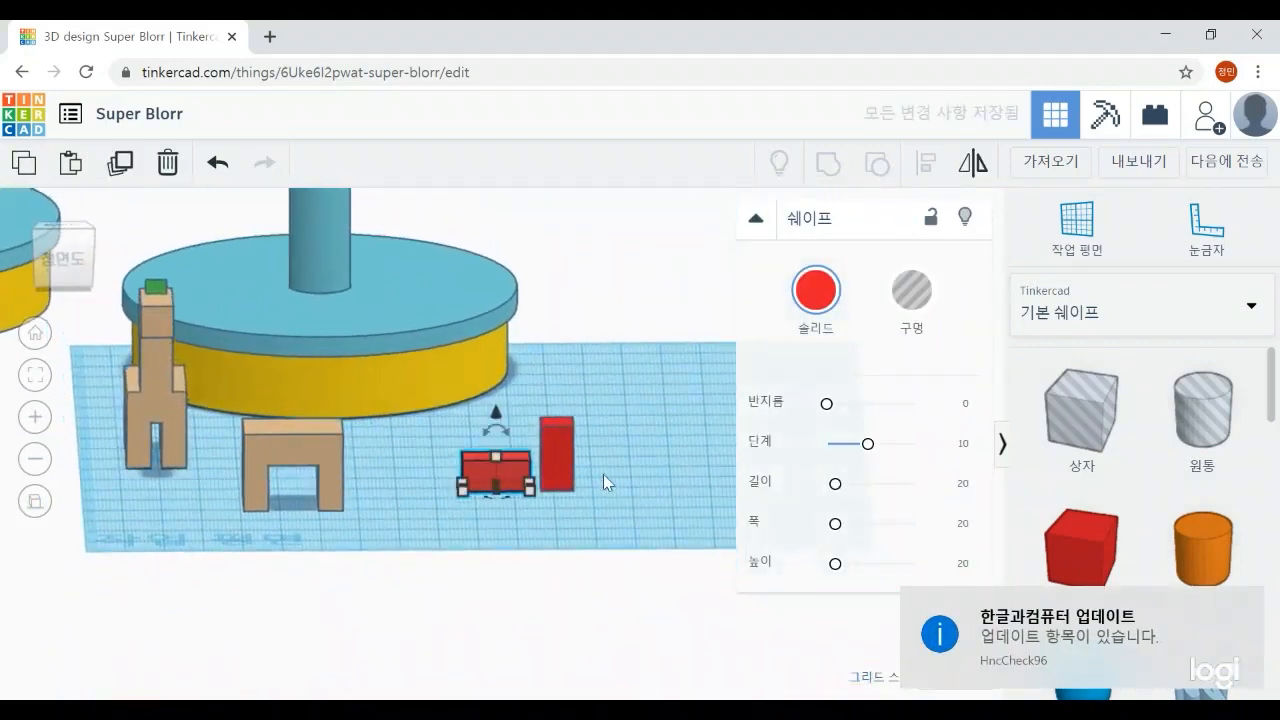
{"action": "right_click_drag", "start_coordinate": [655, 522], "coordinate": [668, 665]}
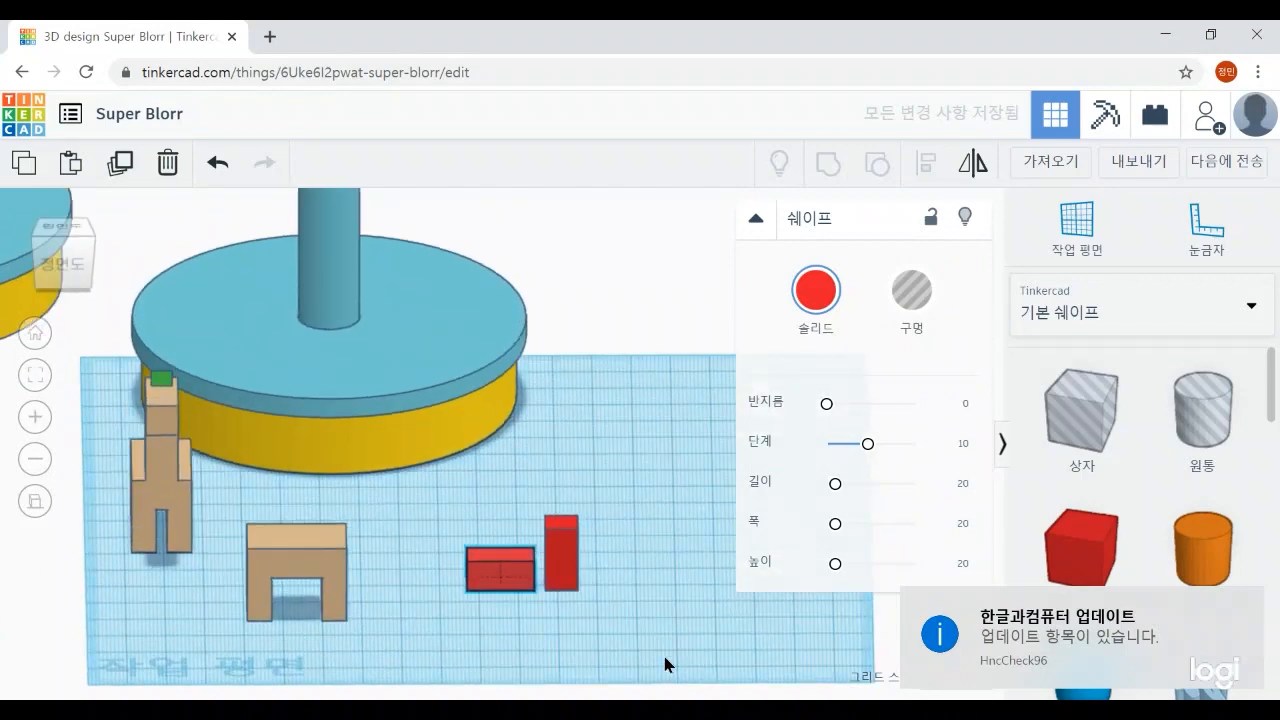
{"action": "scroll", "coordinate": [664, 660], "scroll_direction": "up", "scroll_amount": 6}
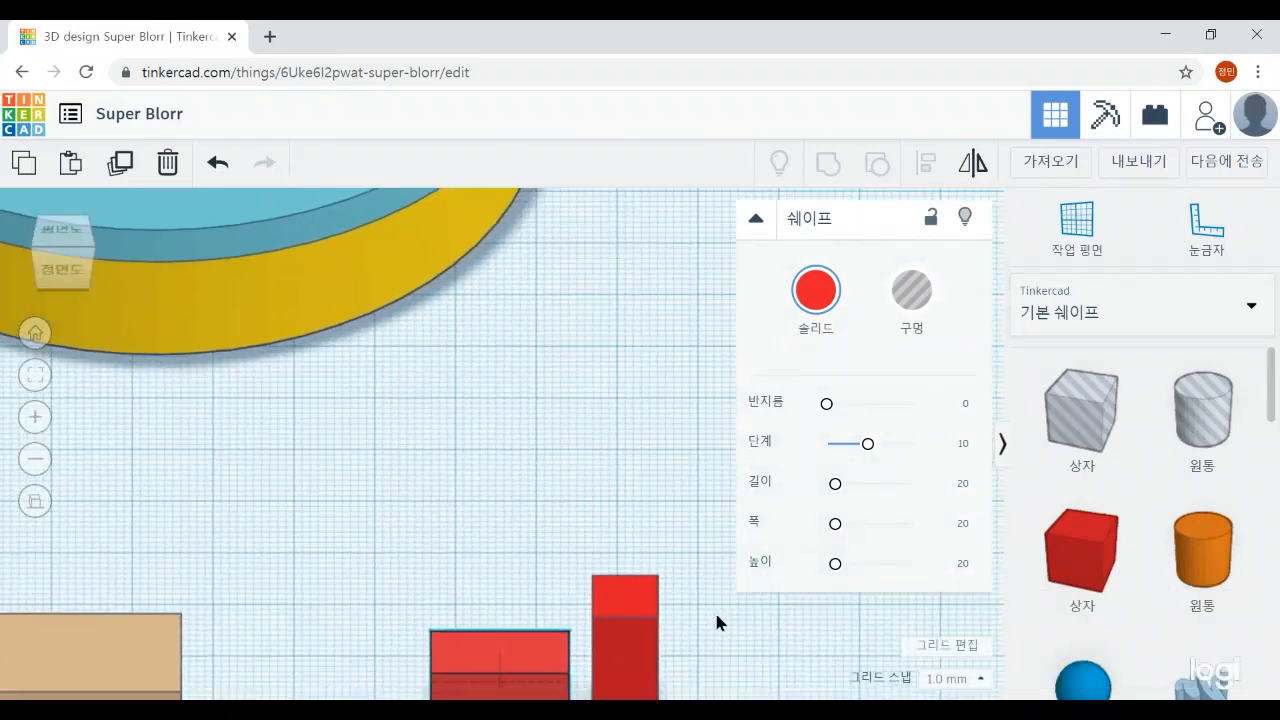
{"action": "mouse_move", "coordinate": [632, 611]}
{"action": "left_mouse_down"}
{"action": "mouse_move", "coordinate": [634, 571]}
{"action": "mouse_move", "coordinate": [622, 590]}
{"action": "left_mouse_up"}
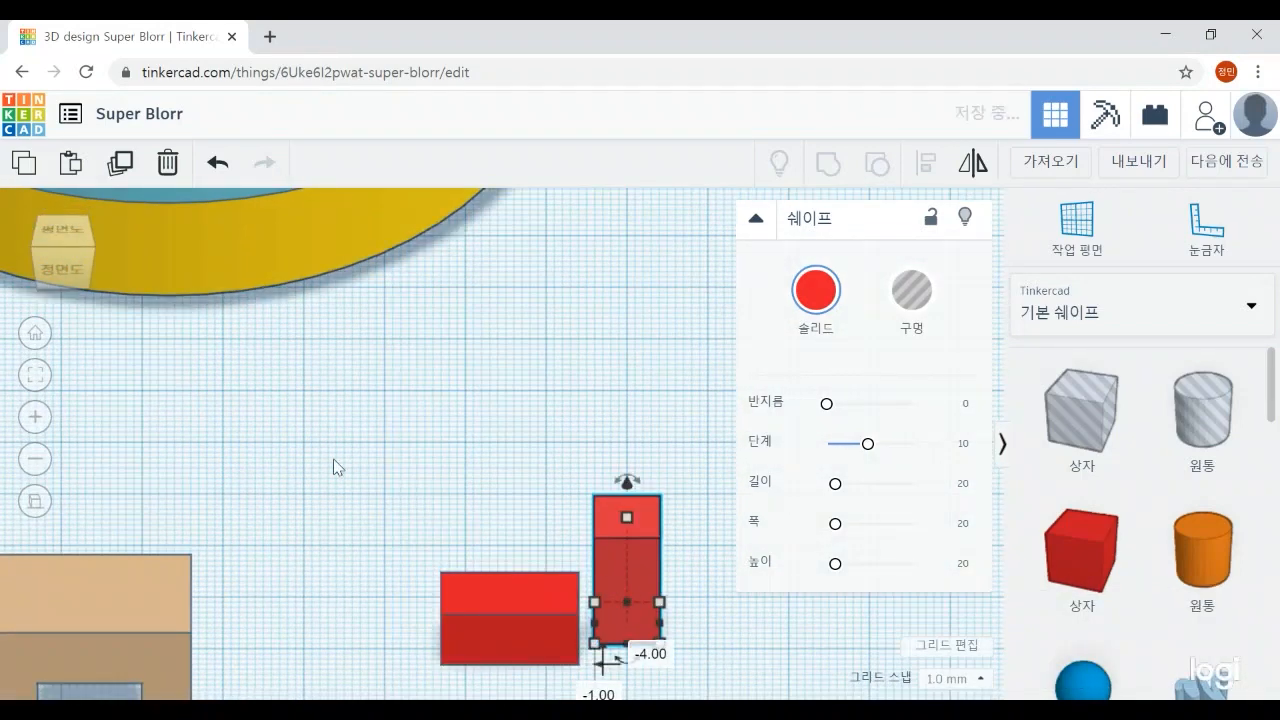
Align the two red boxes by their depth centers and their outer ends on the upright box's side
{"action": "left_click_drag", "start_coordinate": [333, 467], "coordinate": [652, 694]}
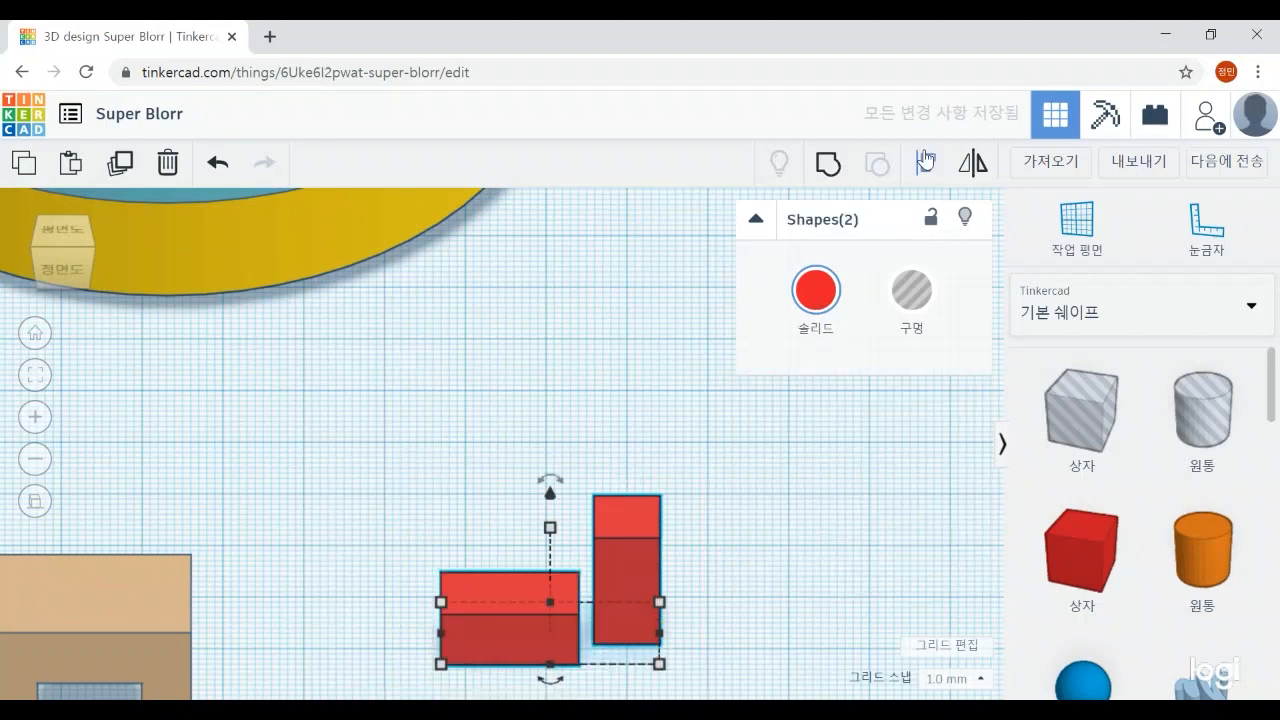
{"action": "left_click", "coordinate": [925, 160]}
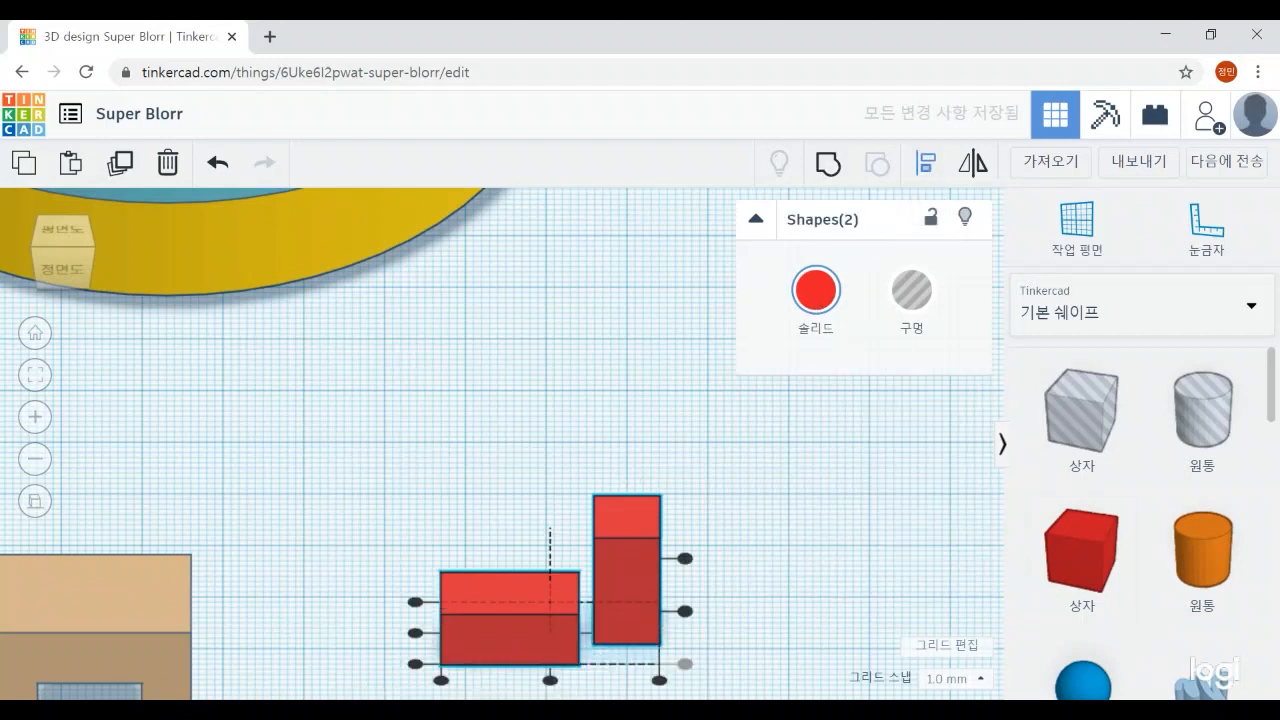
{"action": "left_click", "coordinate": [417, 634]}
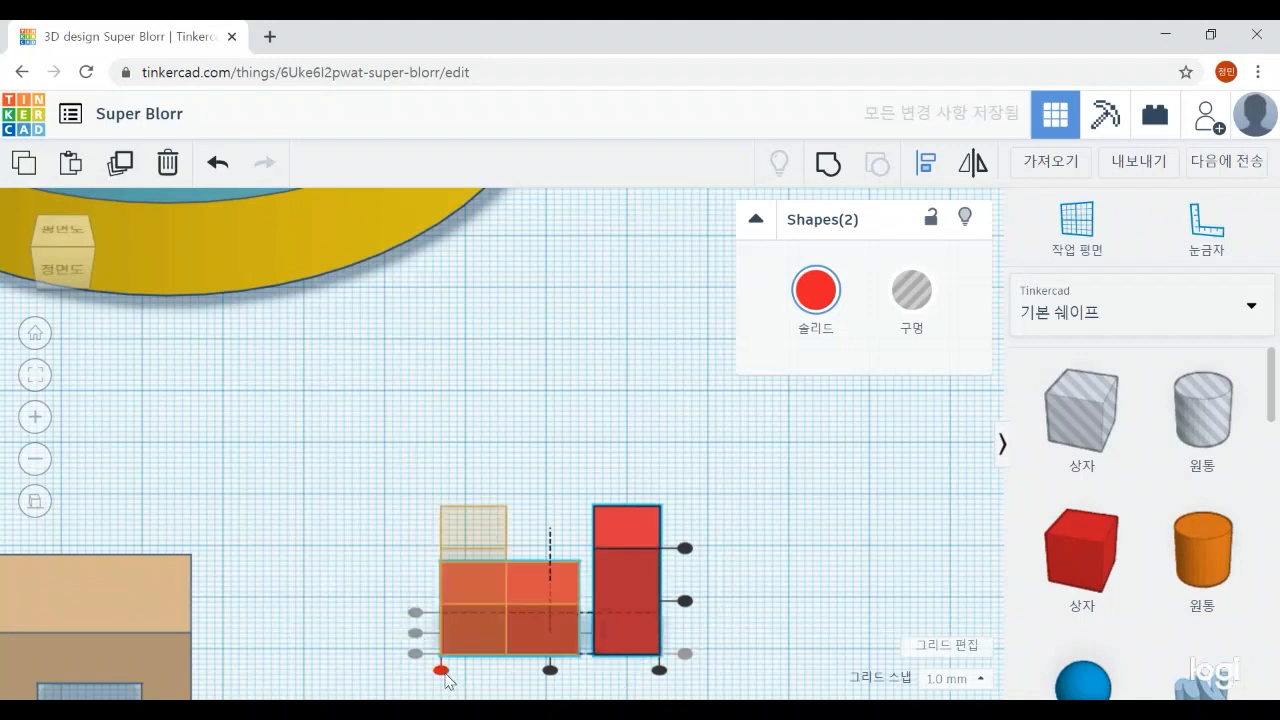
{"action": "left_click", "coordinate": [660, 671]}
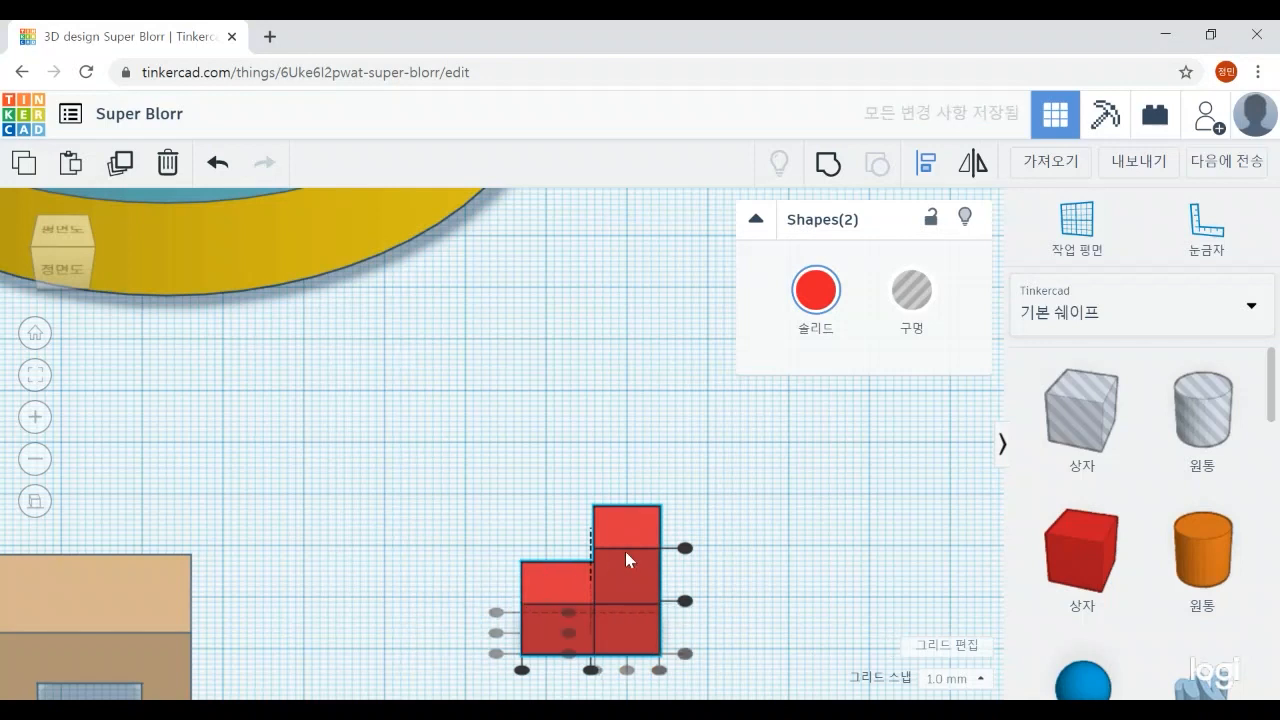
{"action": "left_click", "coordinate": [816, 645]}
Align the tops of the two red boxes so the horizontal one is level with the upright one
{"action": "right_click_drag", "start_coordinate": [770, 672], "coordinate": [807, 658]}
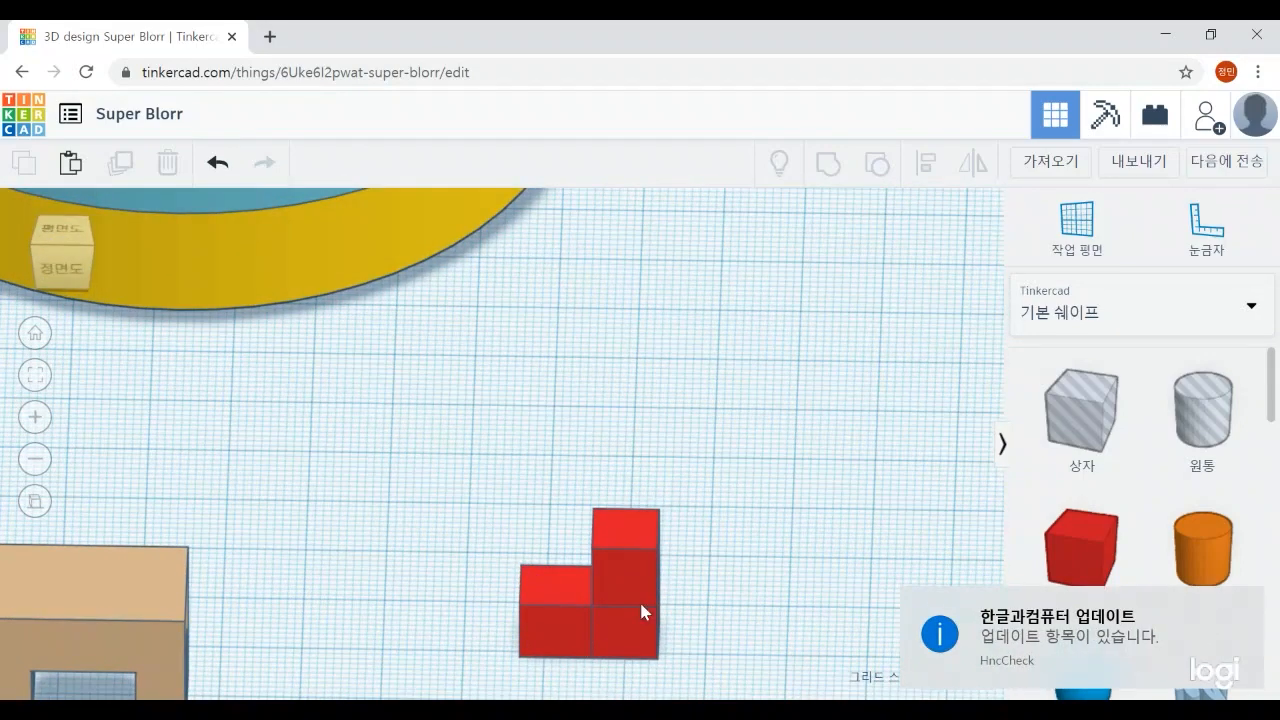
{"action": "left_click", "coordinate": [553, 626]}
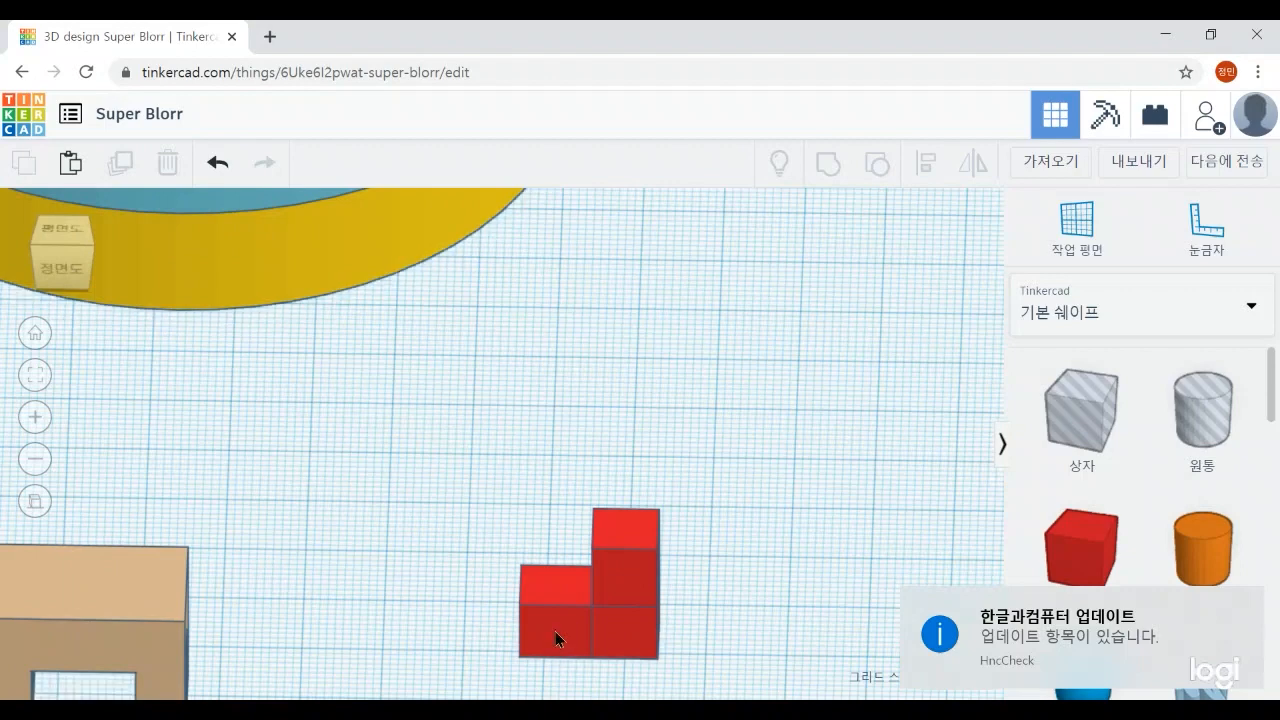
{"action": "right_click_drag", "start_coordinate": [753, 620], "coordinate": [794, 647]}
{"action": "left_click_drag", "start_coordinate": [510, 451], "coordinate": [703, 666]}
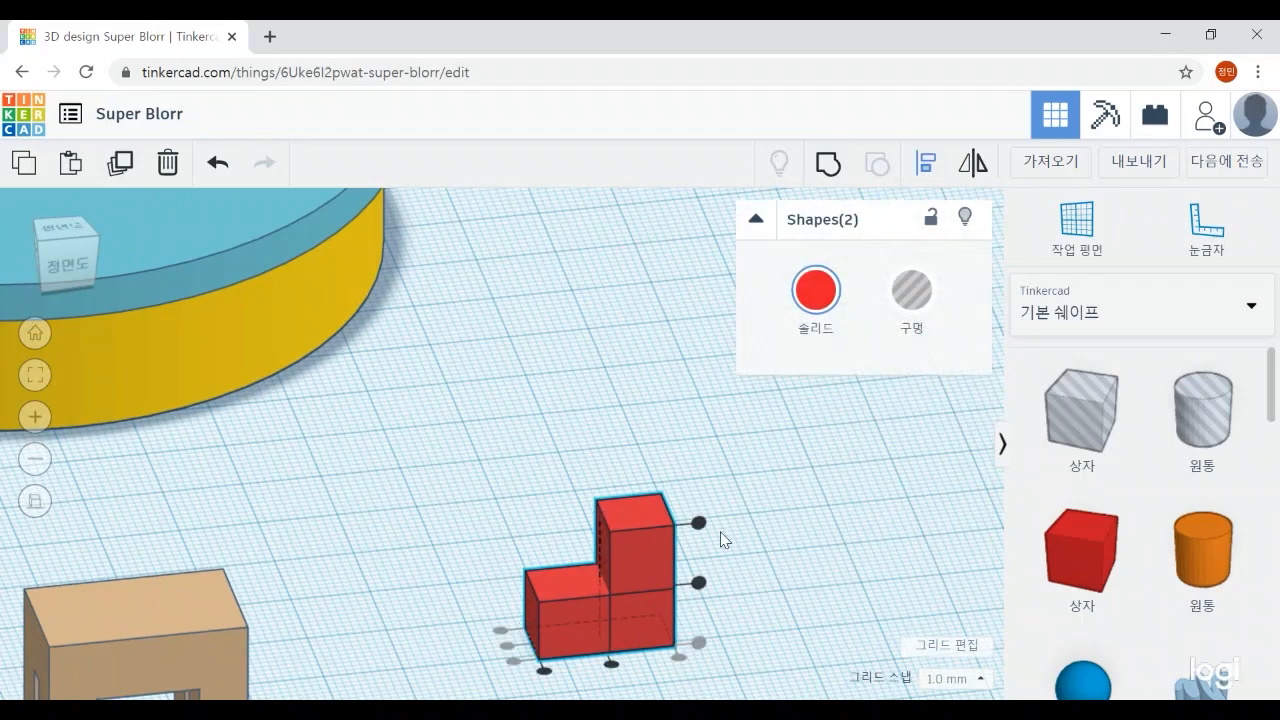
{"action": "left_click", "coordinate": [699, 522]}
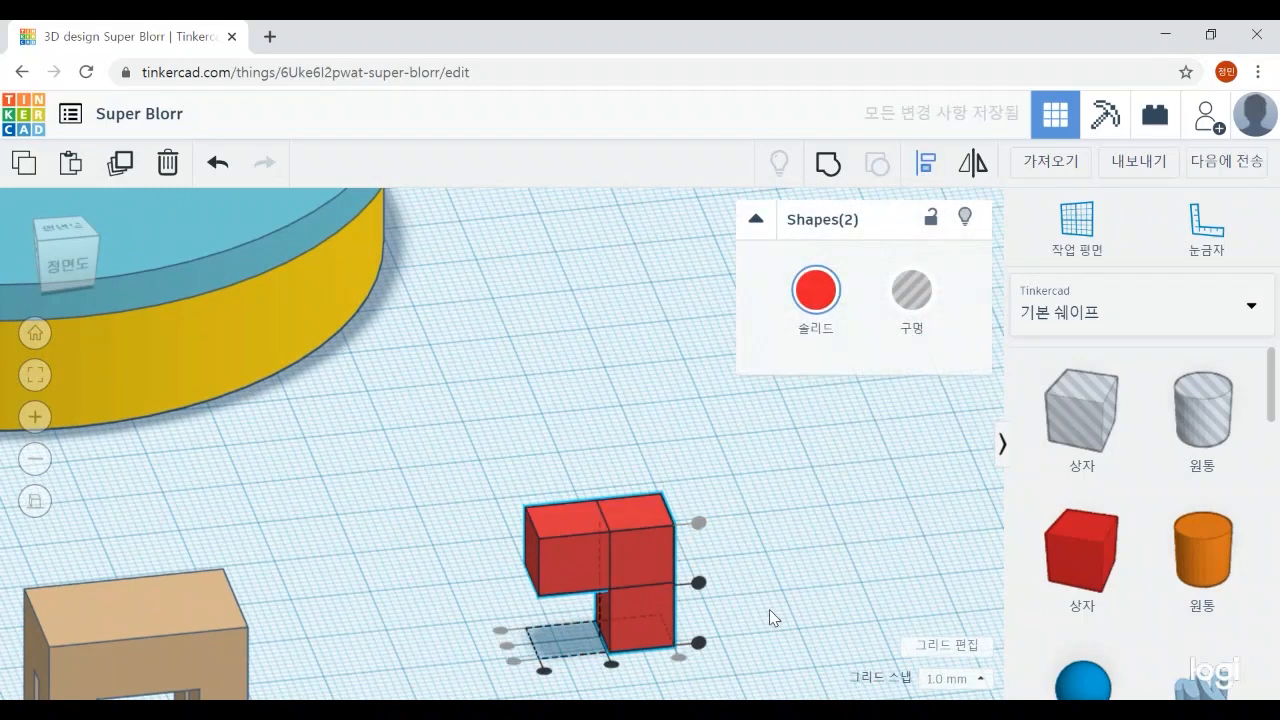
Raise the horizontal red box 8 mm so it rests on the upright box, 17 mm above the workplane
{"action": "right_click_drag", "start_coordinate": [770, 616], "coordinate": [818, 629]}
{"action": "left_click", "coordinate": [820, 629]}
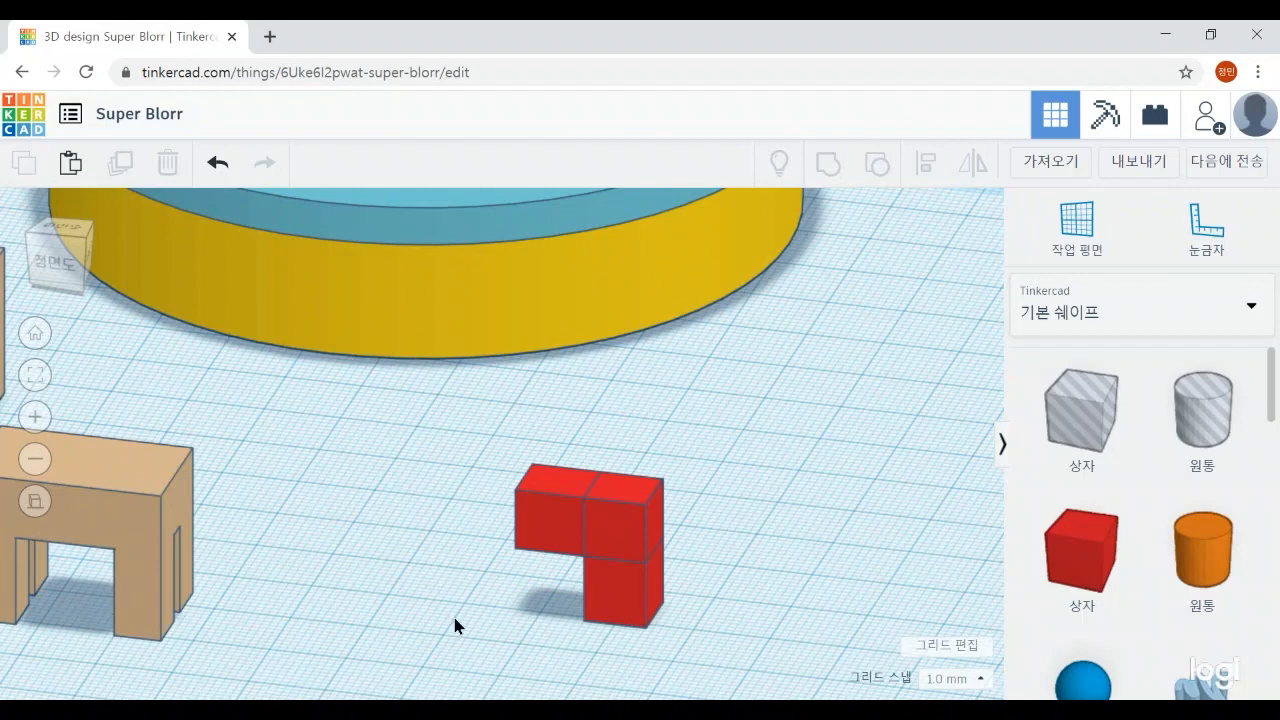
{"action": "right_click_drag", "start_coordinate": [455, 625], "coordinate": [577, 510]}
{"action": "left_click", "coordinate": [577, 510]}
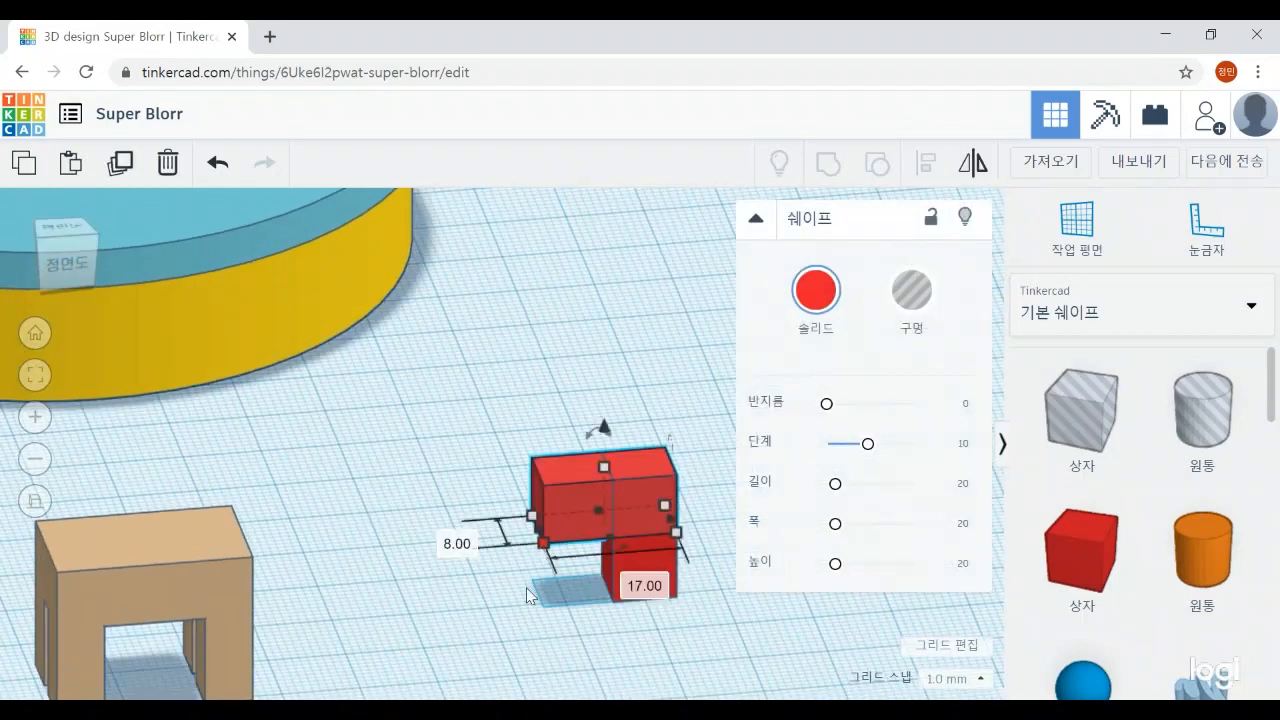
{"action": "right_click_drag", "start_coordinate": [528, 590], "coordinate": [581, 504]}
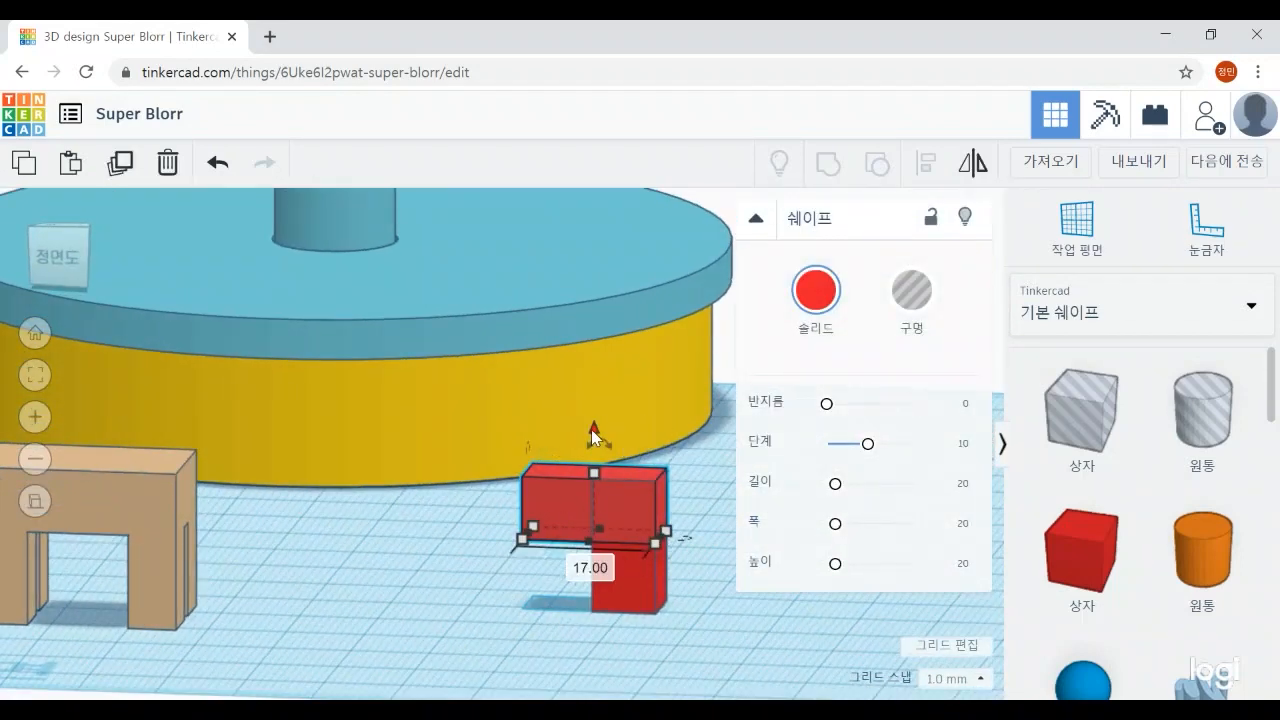
{"action": "left_click", "coordinate": [544, 555]}
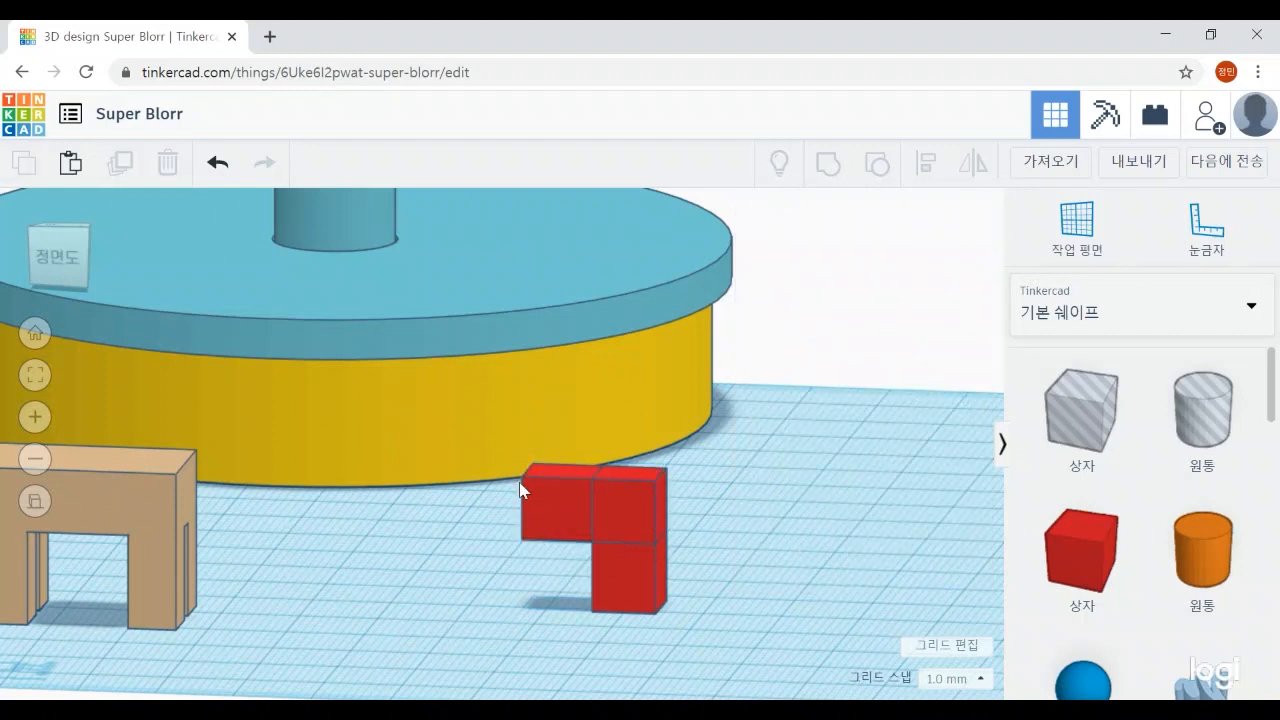
{"action": "left_click", "coordinate": [550, 517]}
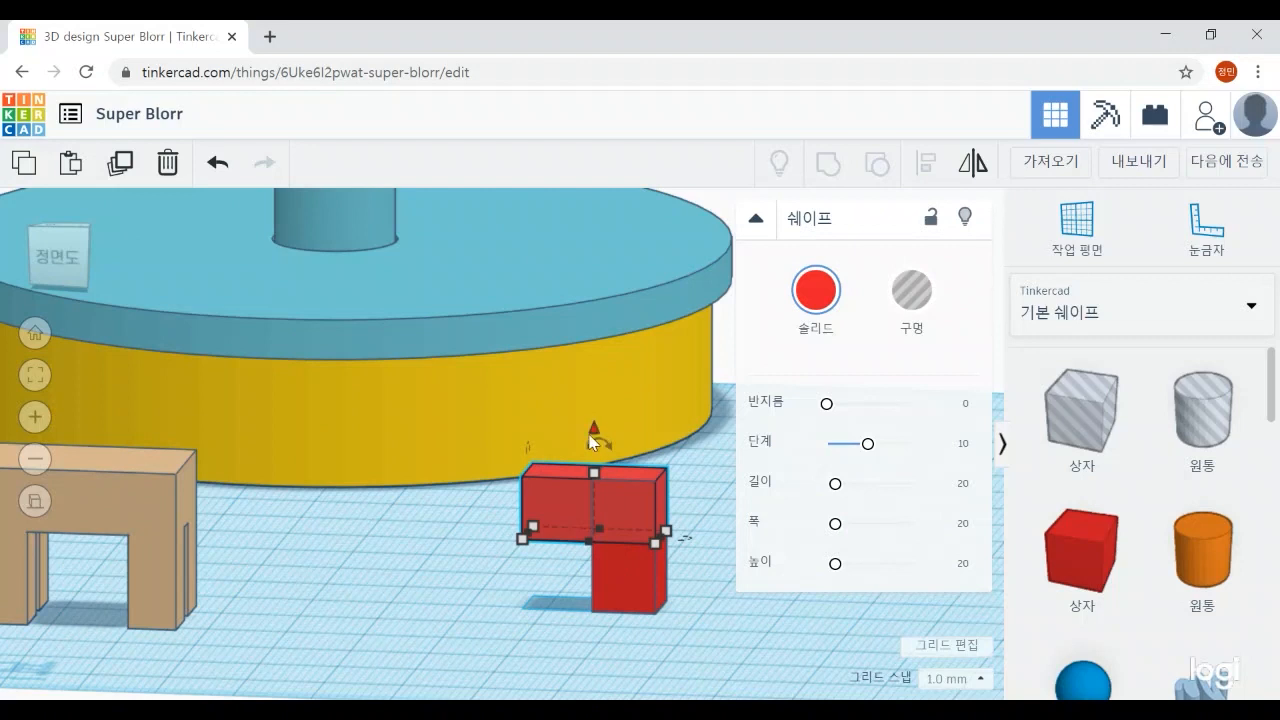
{"action": "left_click_drag", "start_coordinate": [594, 435], "coordinate": [597, 432]}
{"action": "middle_click_drag", "start_coordinate": [545, 647], "coordinate": [378, 626]}
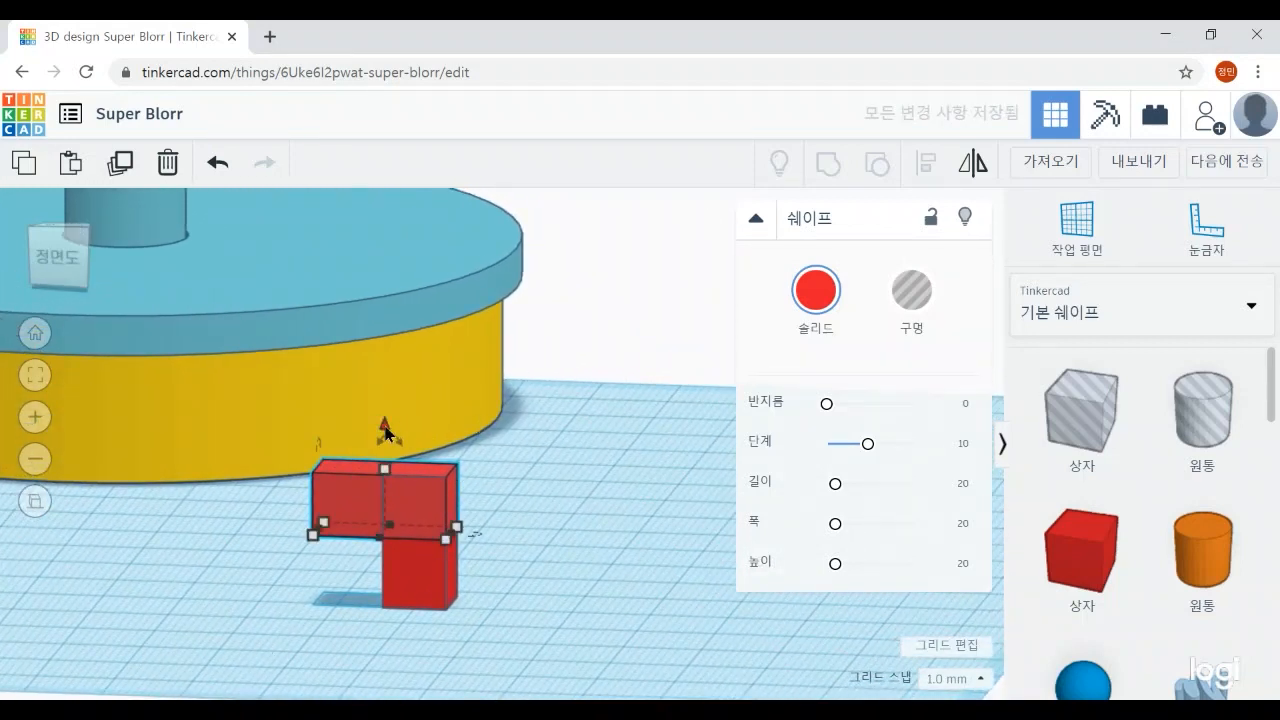
{"action": "left_click_drag", "start_coordinate": [386, 424], "coordinate": [396, 365]}
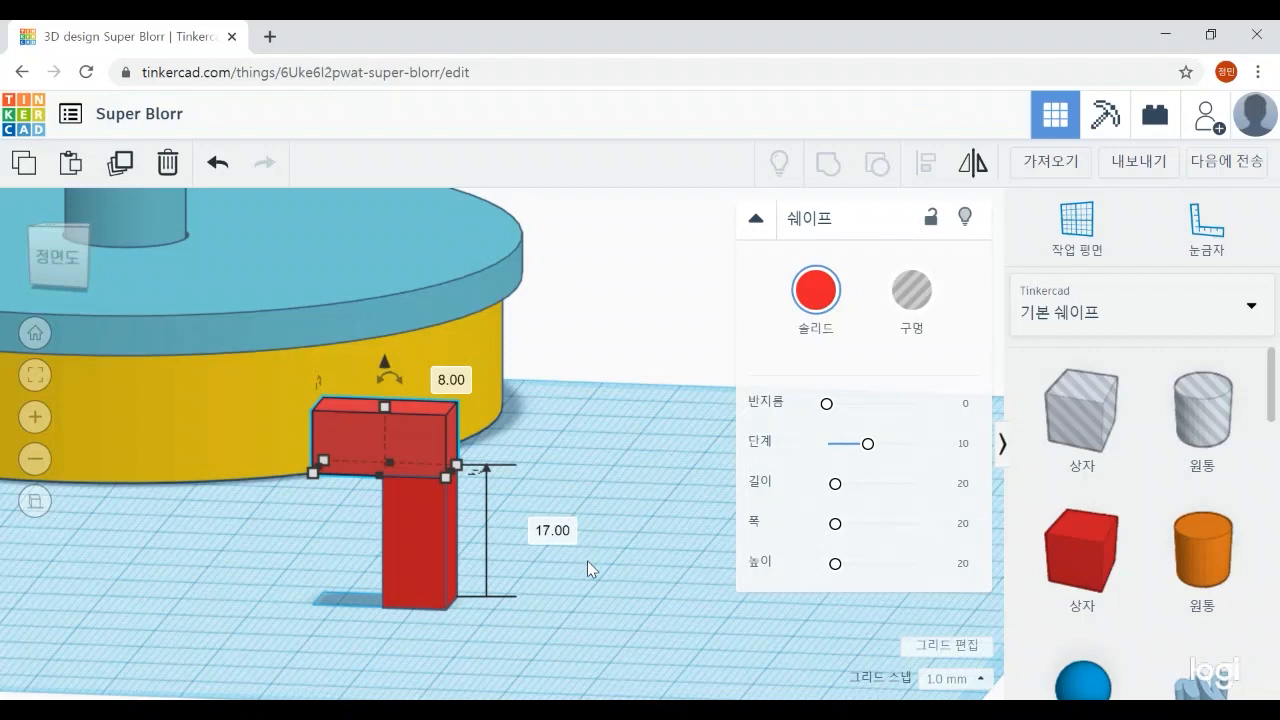
Group the horizontal and upright red boxes into one neck-and-head shape
{"action": "left_click", "coordinate": [534, 597]}
{"action": "right_click_drag", "start_coordinate": [534, 597], "coordinate": [442, 496]}
{"action": "left_click_drag", "start_coordinate": [323, 357], "coordinate": [570, 629]}
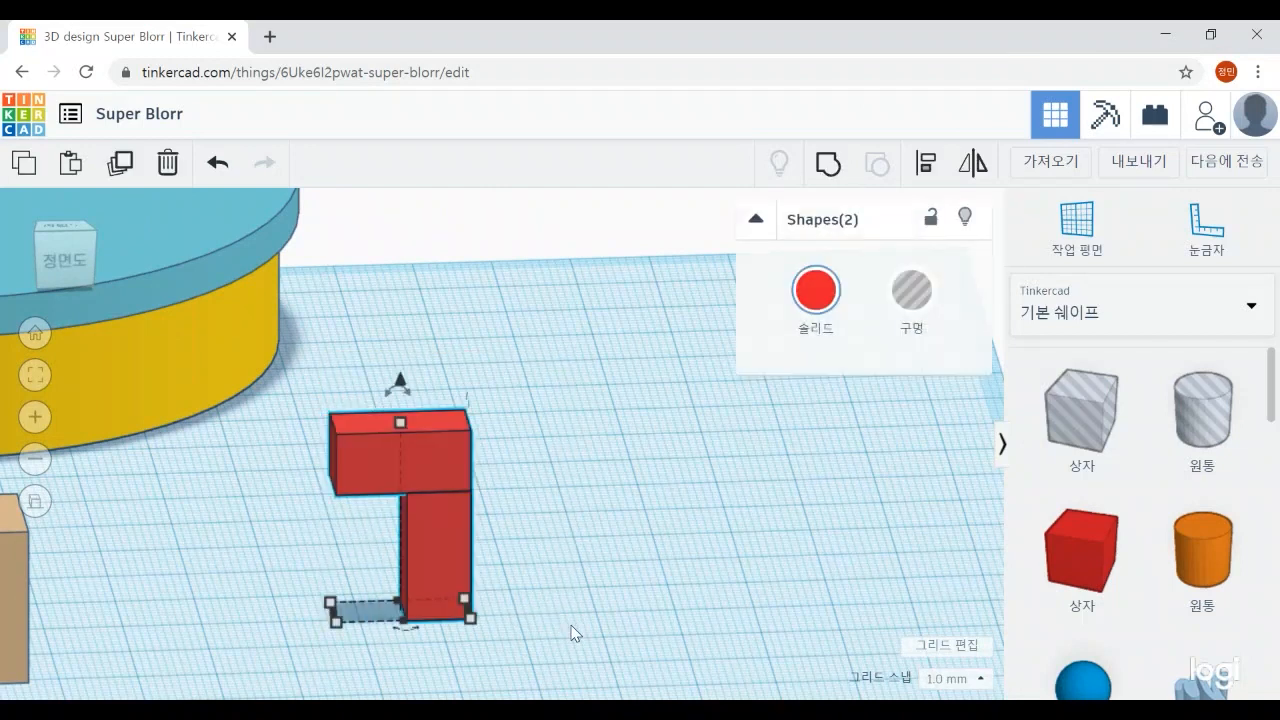
{"action": "left_click", "coordinate": [828, 163]}
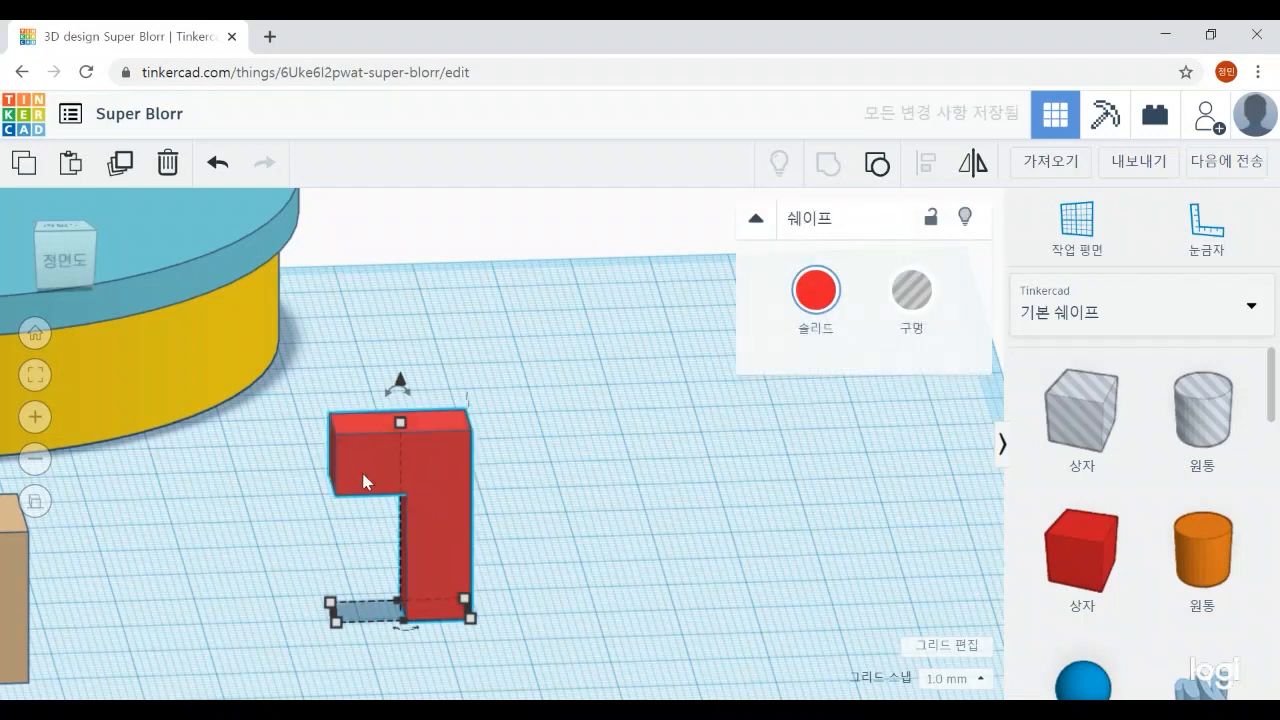
Recolor the red neck-and-head shape tan and move it 102 mm sideways and 16 mm forward, beside the four-legged body
{"action": "left_click", "coordinate": [818, 293]}
{"action": "left_click", "coordinate": [1118, 437]}
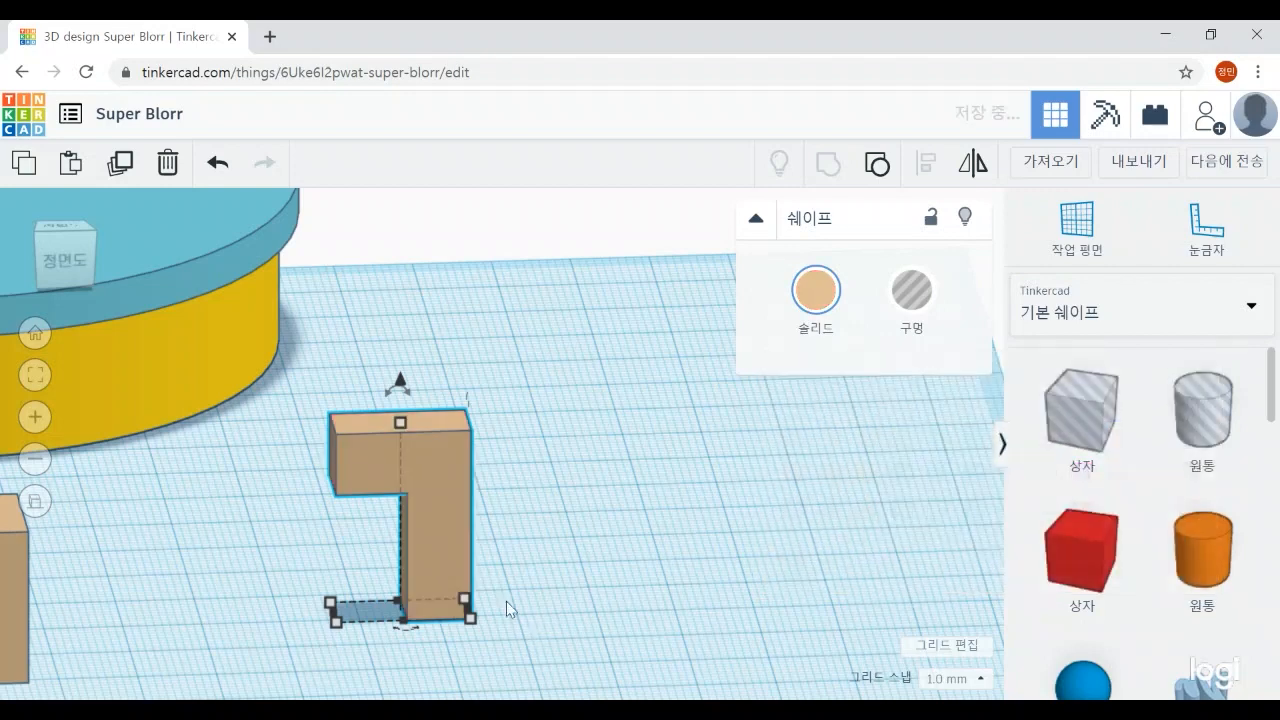
{"action": "scroll", "coordinate": [510, 595], "scroll_direction": "down", "scroll_amount": 5}
{"action": "right_click_drag", "start_coordinate": [545, 528], "coordinate": [539, 588]}
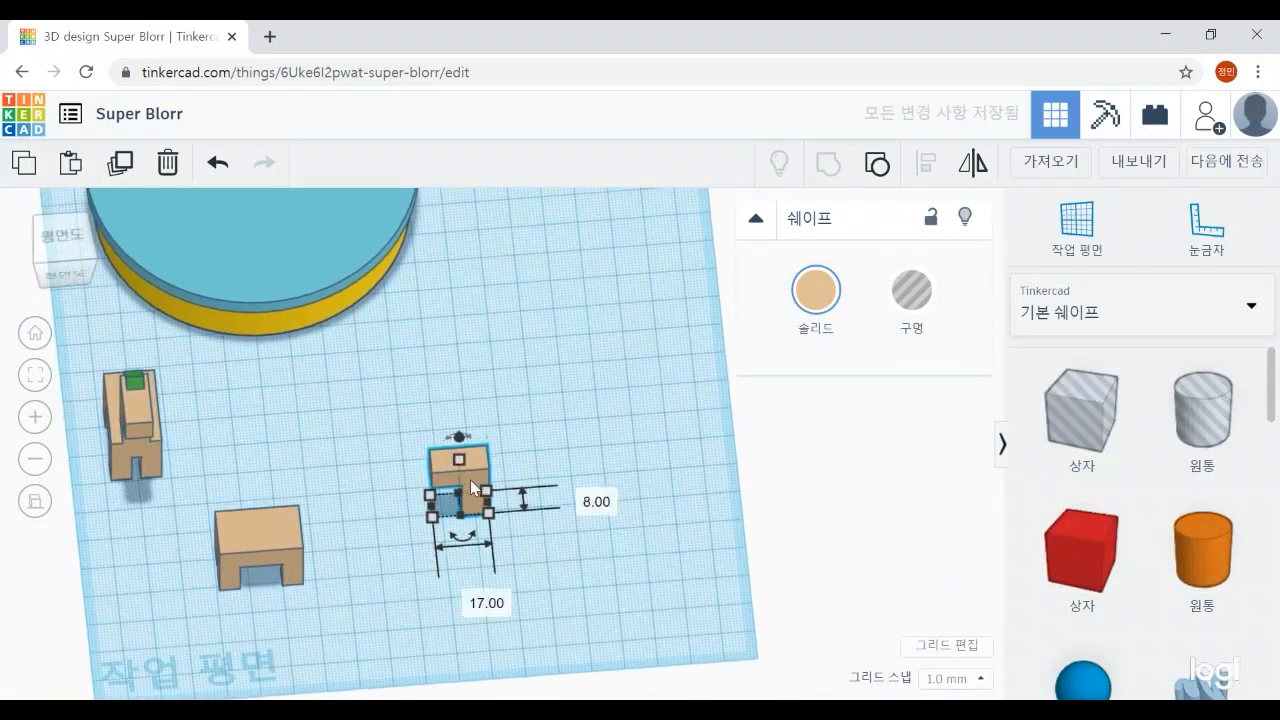
{"action": "left_click_drag", "start_coordinate": [470, 479], "coordinate": [124, 551]}
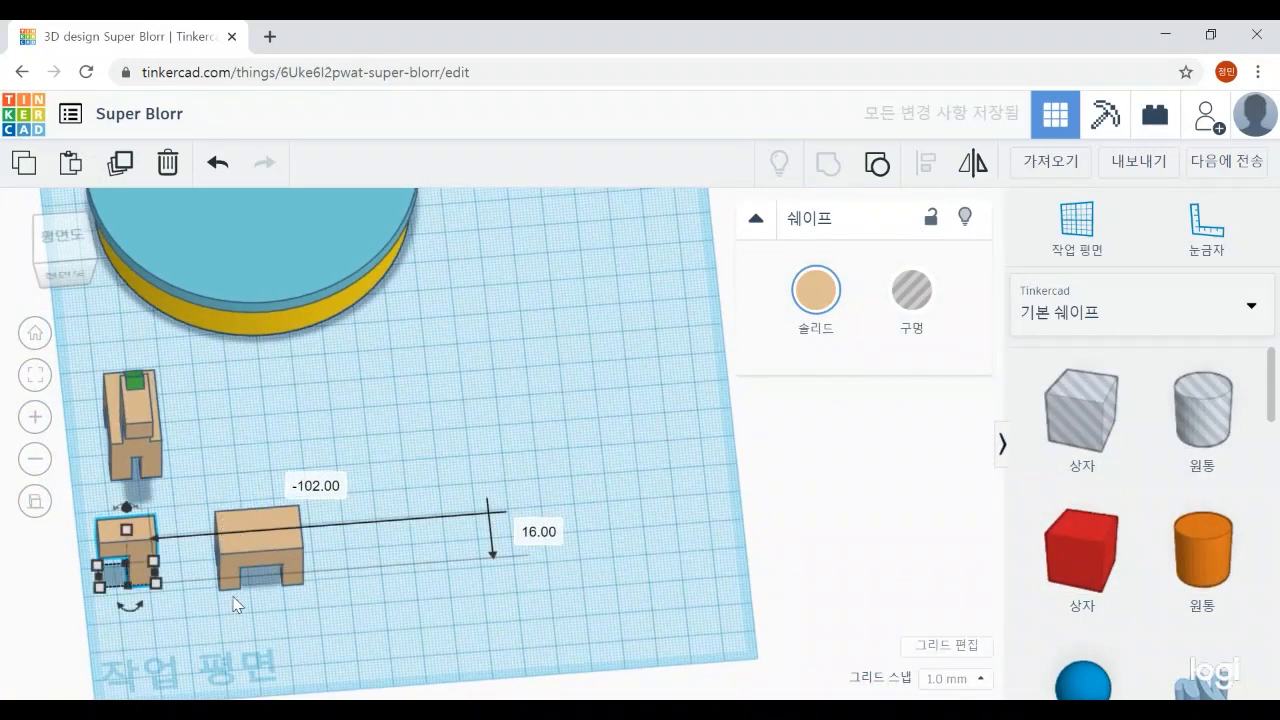
Place the workplane on the four-legged body's top face and drop the neck-and-head shape to that level
{"action": "middle_click_drag", "start_coordinate": [411, 607], "coordinate": [598, 630]}
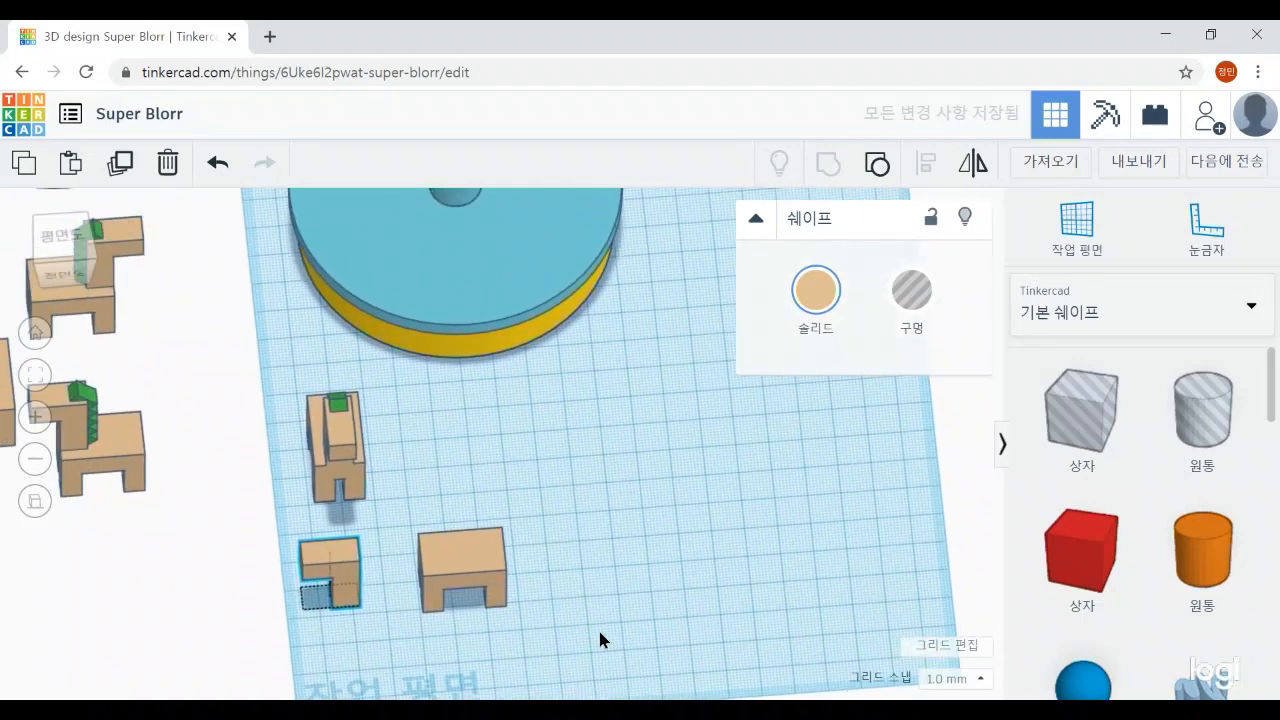
{"action": "scroll", "coordinate": [632, 631], "scroll_direction": "up", "scroll_amount": 3}
{"action": "right_click_drag", "start_coordinate": [641, 616], "coordinate": [641, 592]}
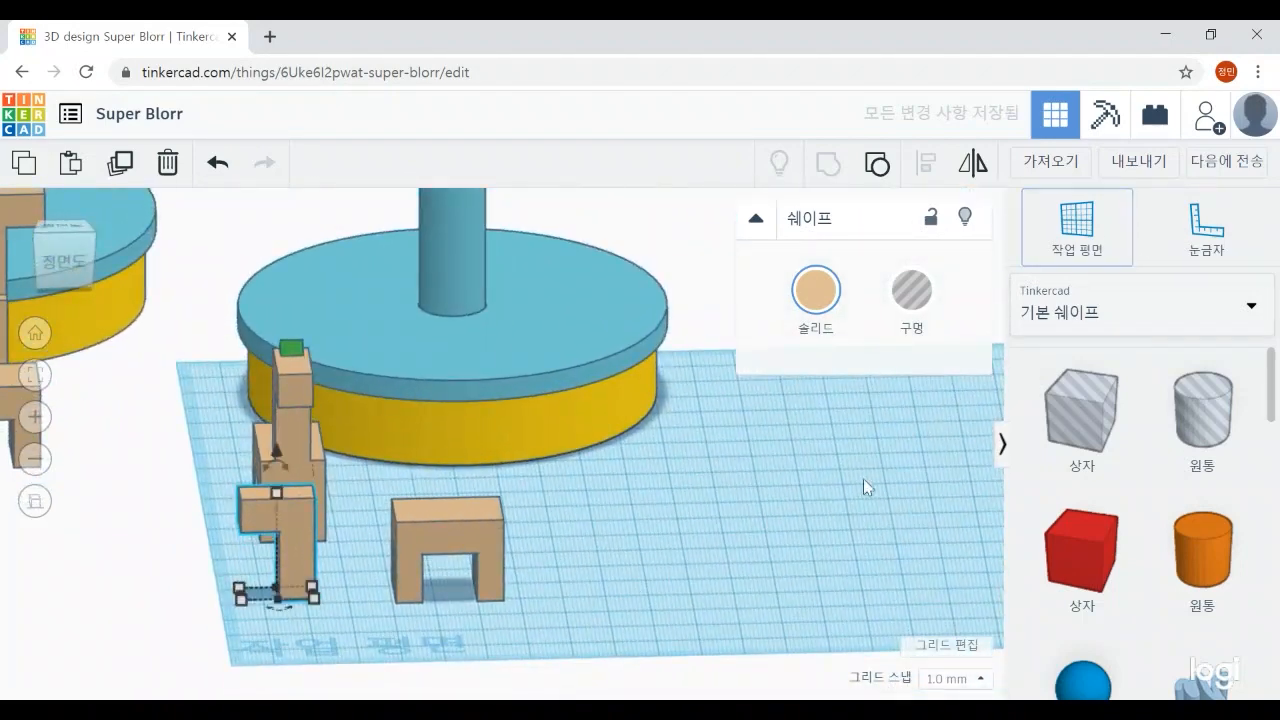
{"action": "right_click_drag", "start_coordinate": [785, 505], "coordinate": [830, 530]}
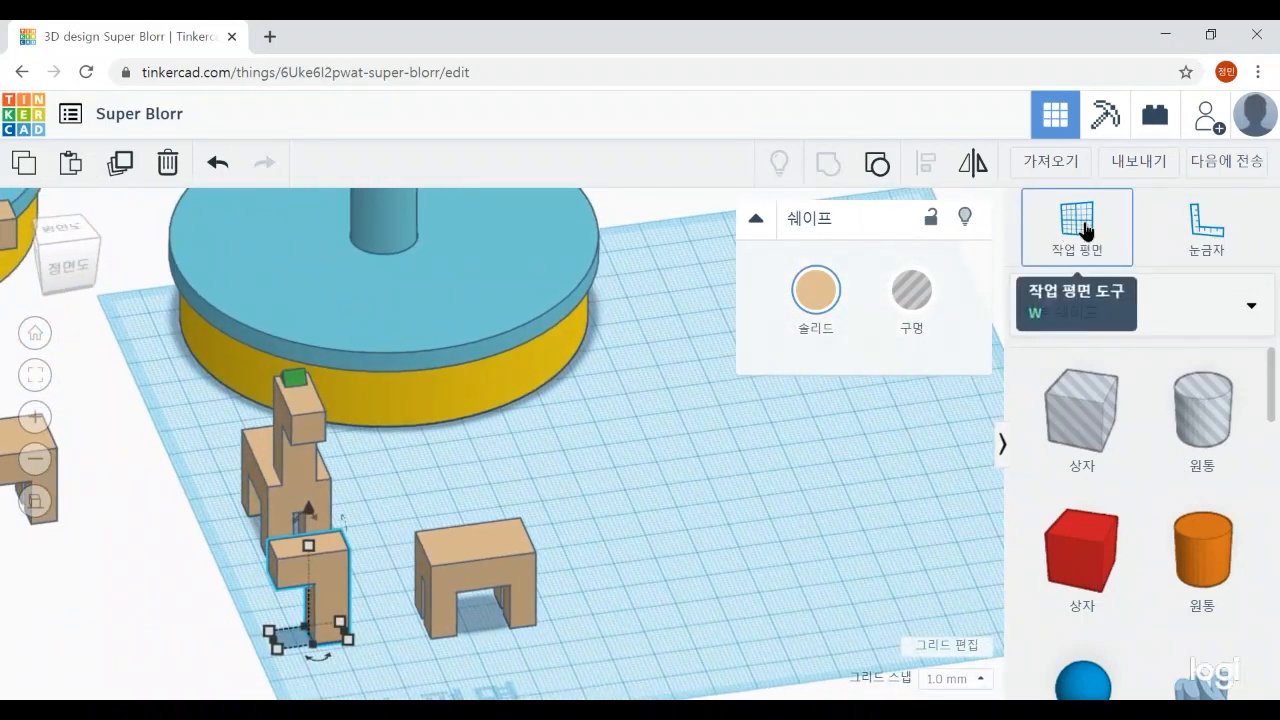
{"action": "left_click", "coordinate": [1080, 228]}
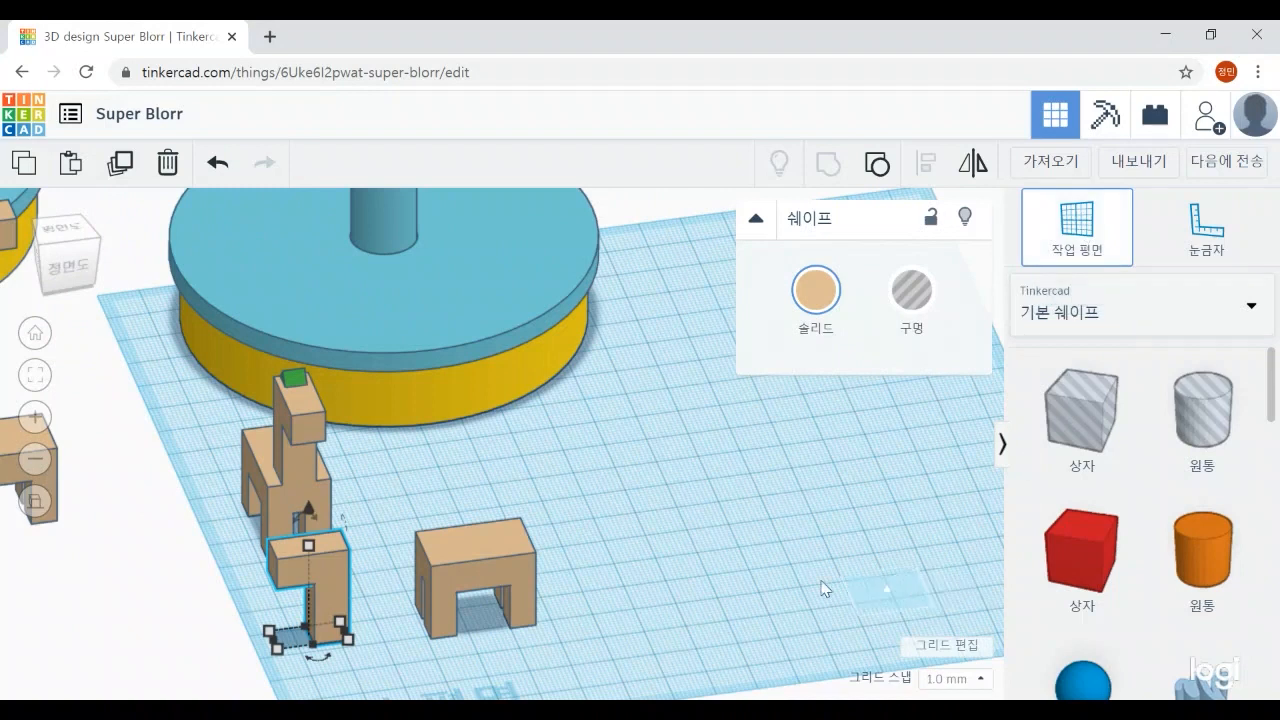
{"action": "left_click", "coordinate": [453, 544]}
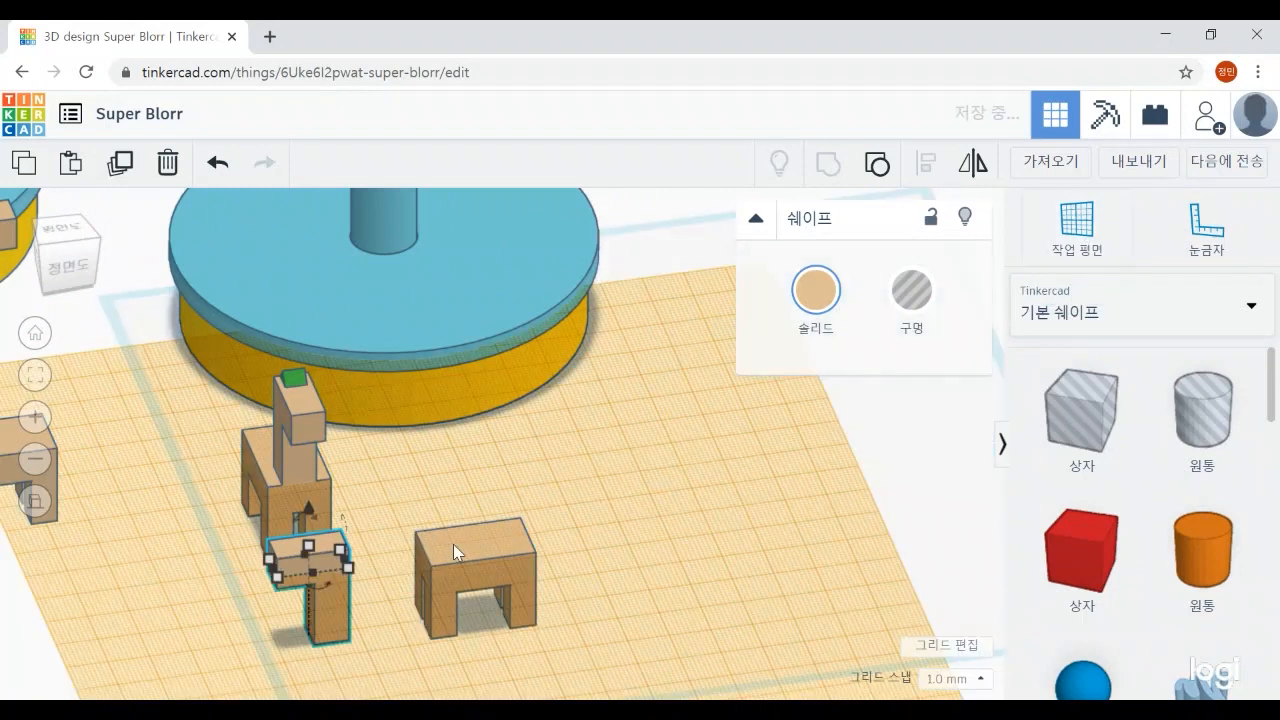
{"action": "left_click", "coordinate": [330, 632]}
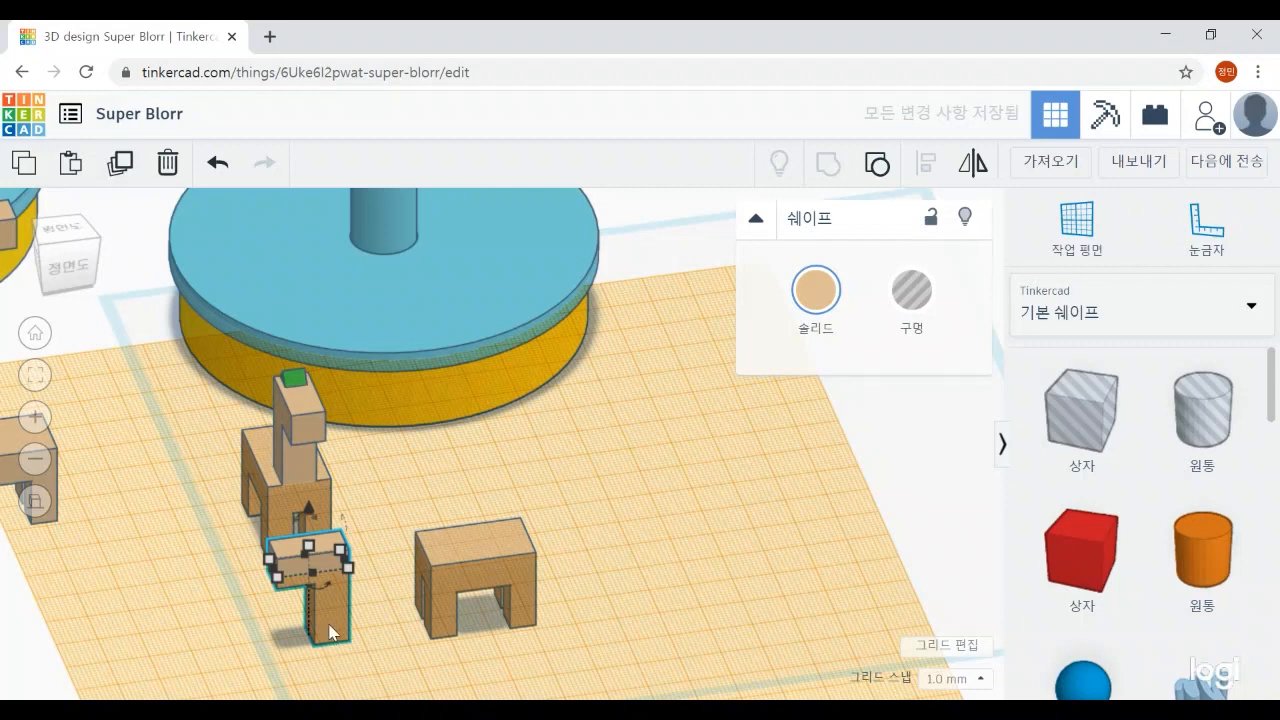
{"action": "key", "text": "d"}
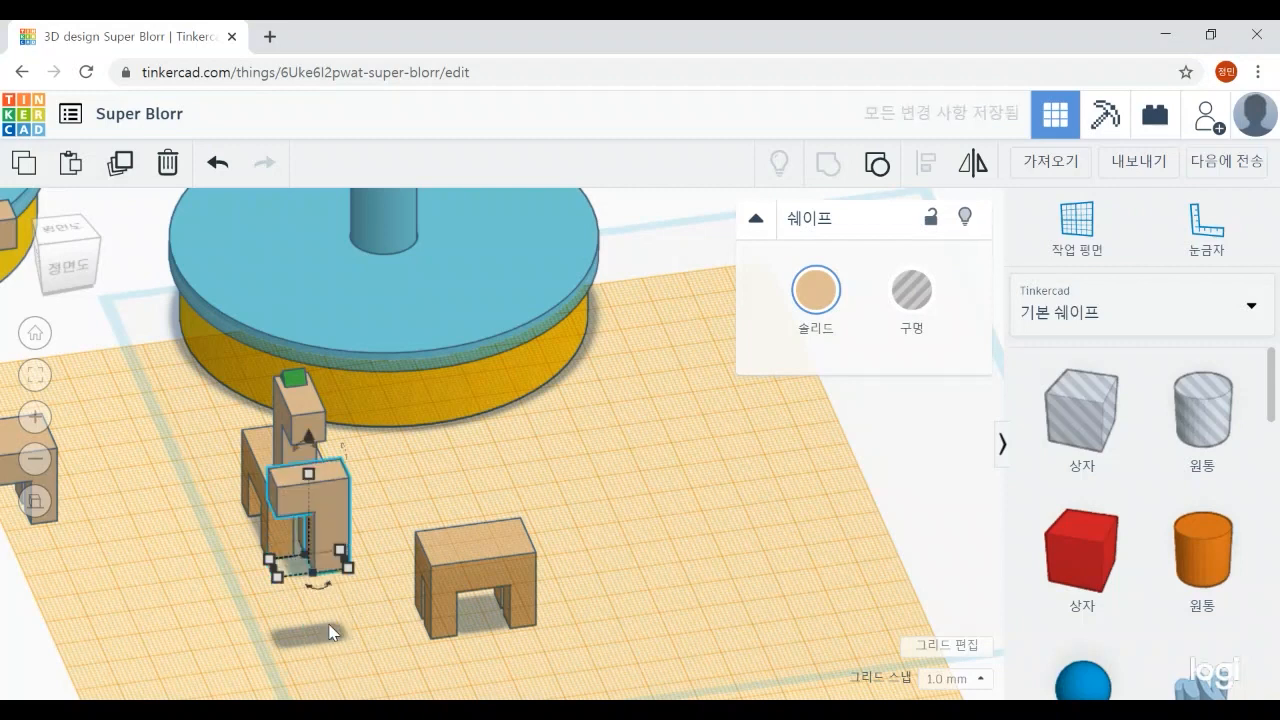
Restore the base workplane, then move the neck-and-head shape 78 mm and the body 74 mm sideways into open space
{"action": "left_click", "coordinate": [1060, 233]}
{"action": "left_click", "coordinate": [762, 547]}
{"action": "mouse_move", "coordinate": [721, 626]}
{"action": "right_mouse_down"}
{"action": "mouse_move", "coordinate": [881, 655]}
{"action": "mouse_move", "coordinate": [766, 628]}
{"action": "mouse_move", "coordinate": [736, 645]}
{"action": "right_mouse_up"}
{"action": "left_click_drag", "start_coordinate": [335, 545], "coordinate": [661, 441]}
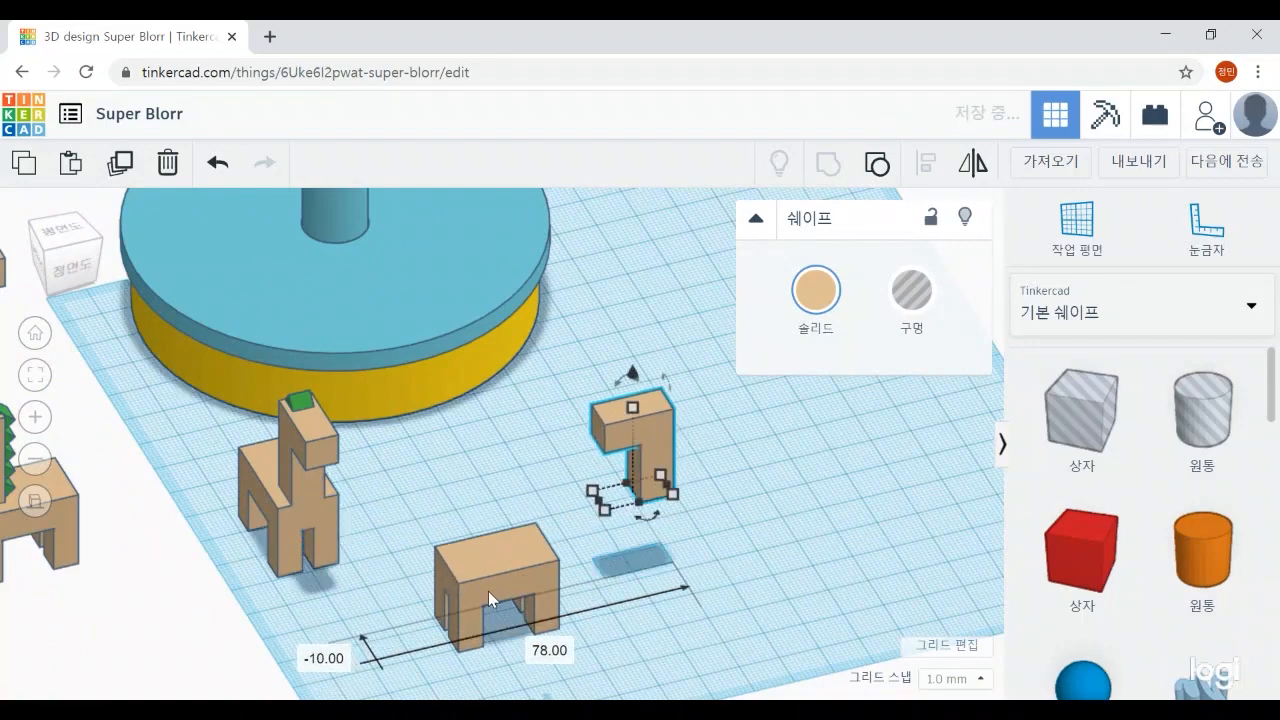
{"action": "left_click_drag", "start_coordinate": [488, 591], "coordinate": [757, 481]}
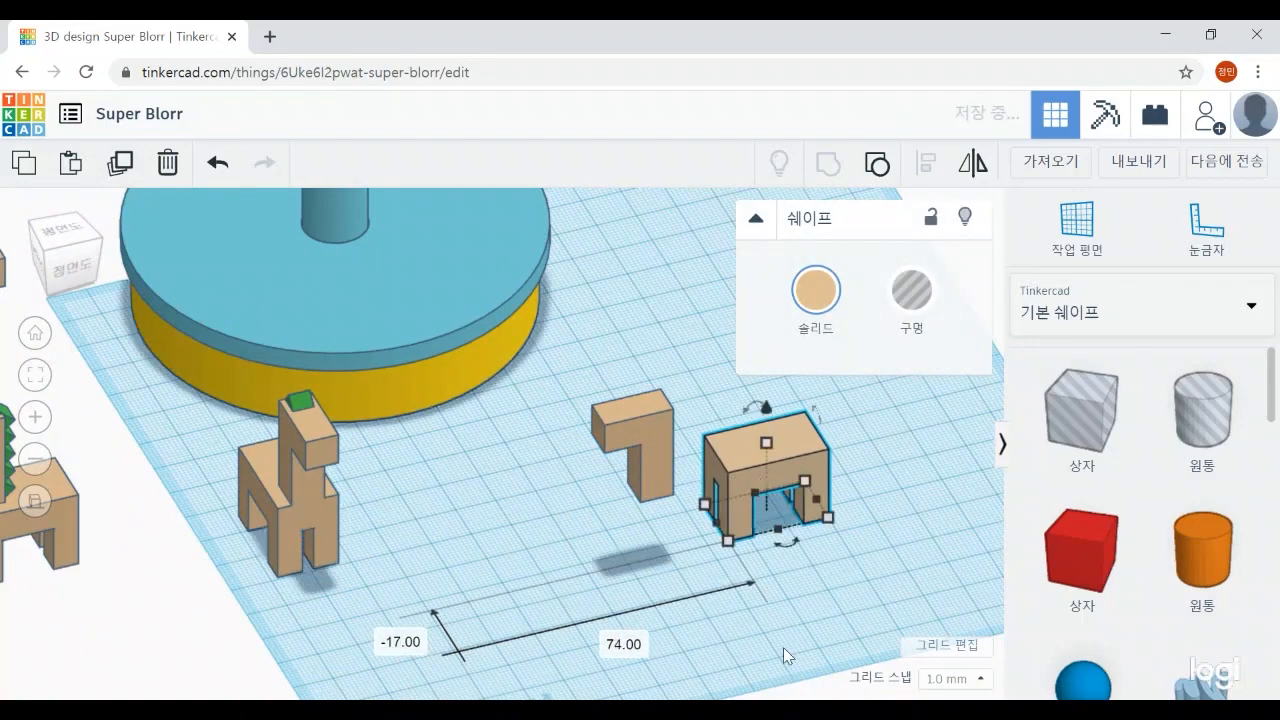
Align the neck-and-head shape and the body by their depth centers
{"action": "right_click_drag", "start_coordinate": [783, 647], "coordinate": [614, 630]}
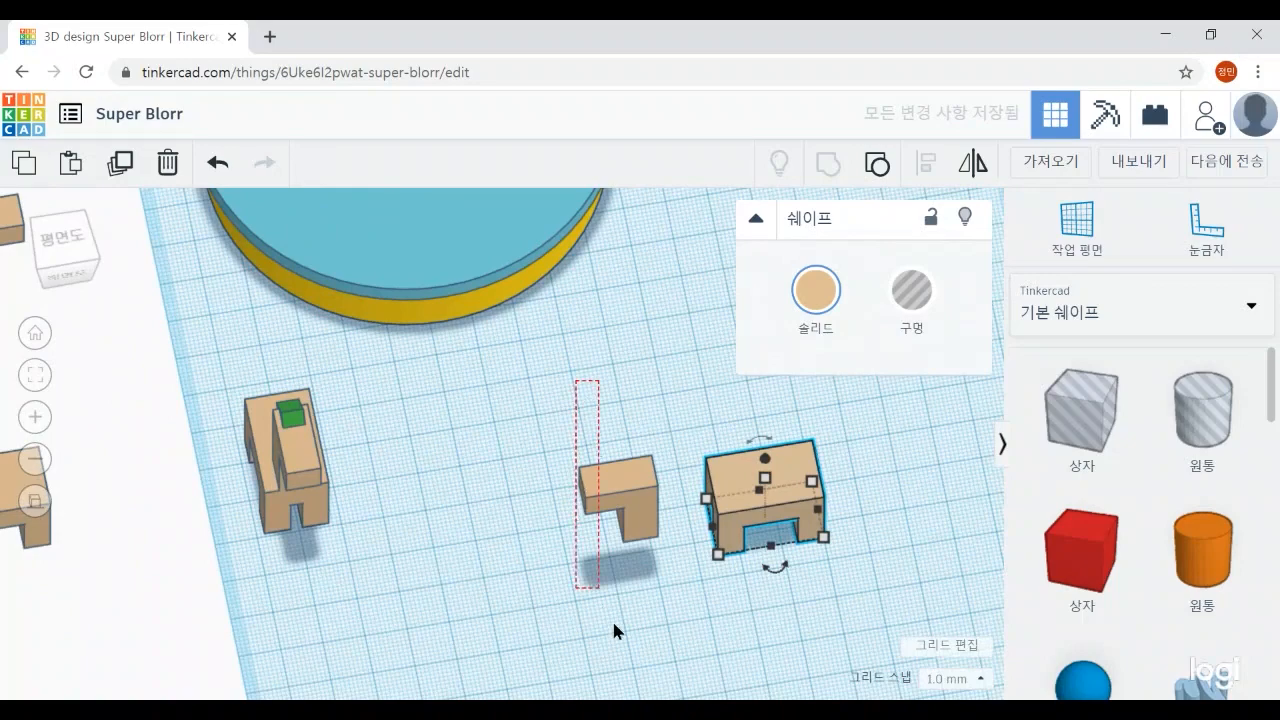
{"action": "left_click_drag", "start_coordinate": [613, 630], "coordinate": [898, 655]}
{"action": "right_click_drag", "start_coordinate": [794, 686], "coordinate": [663, 669]}
{"action": "left_click", "coordinate": [922, 170]}
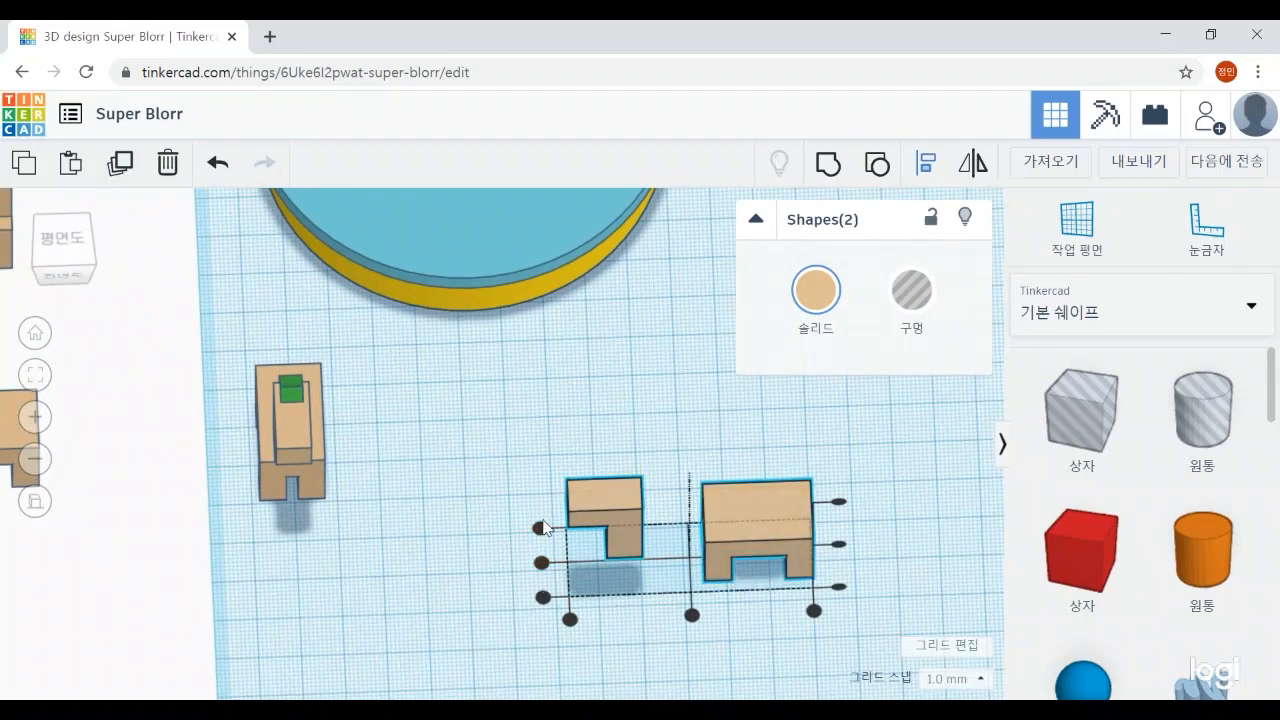
{"action": "left_click", "coordinate": [541, 564]}
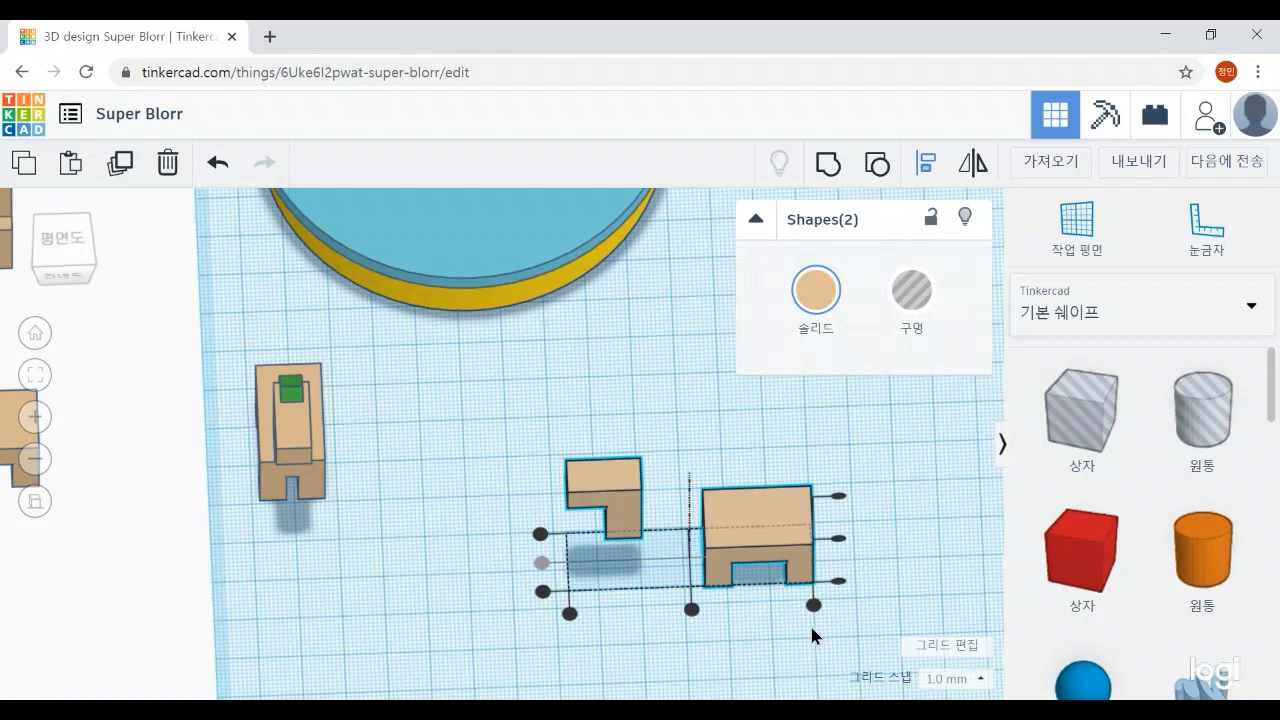
{"action": "right_click_drag", "start_coordinate": [811, 628], "coordinate": [800, 683]}
{"action": "key", "text": "l"}
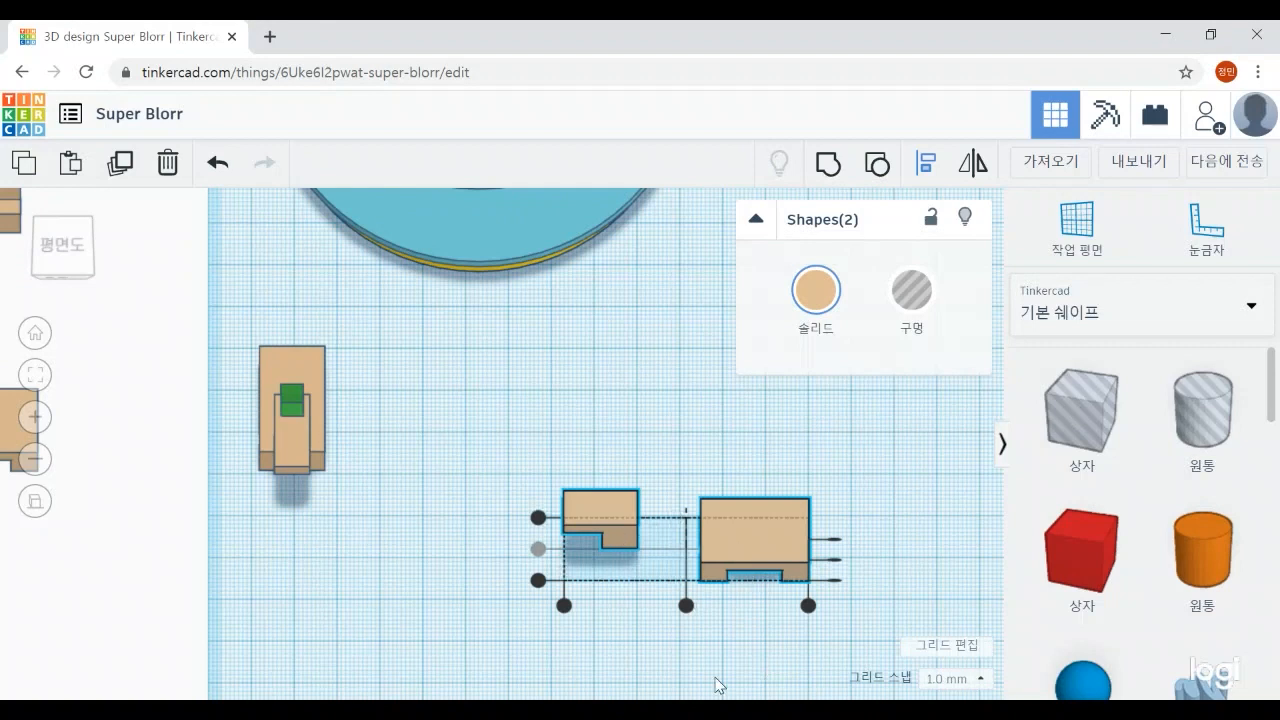
Nudge the neck-and-head shape and the body together a few millimetres to the right, then deselect them
{"action": "key", "text": "Right"}
{"action": "key", "text": "Right"}
{"action": "key", "text": "Right"}
{"action": "key", "text": "Right"}
{"action": "key", "text": "Right"}
{"action": "key", "text": "Right"}
{"action": "key", "text": "Right"}
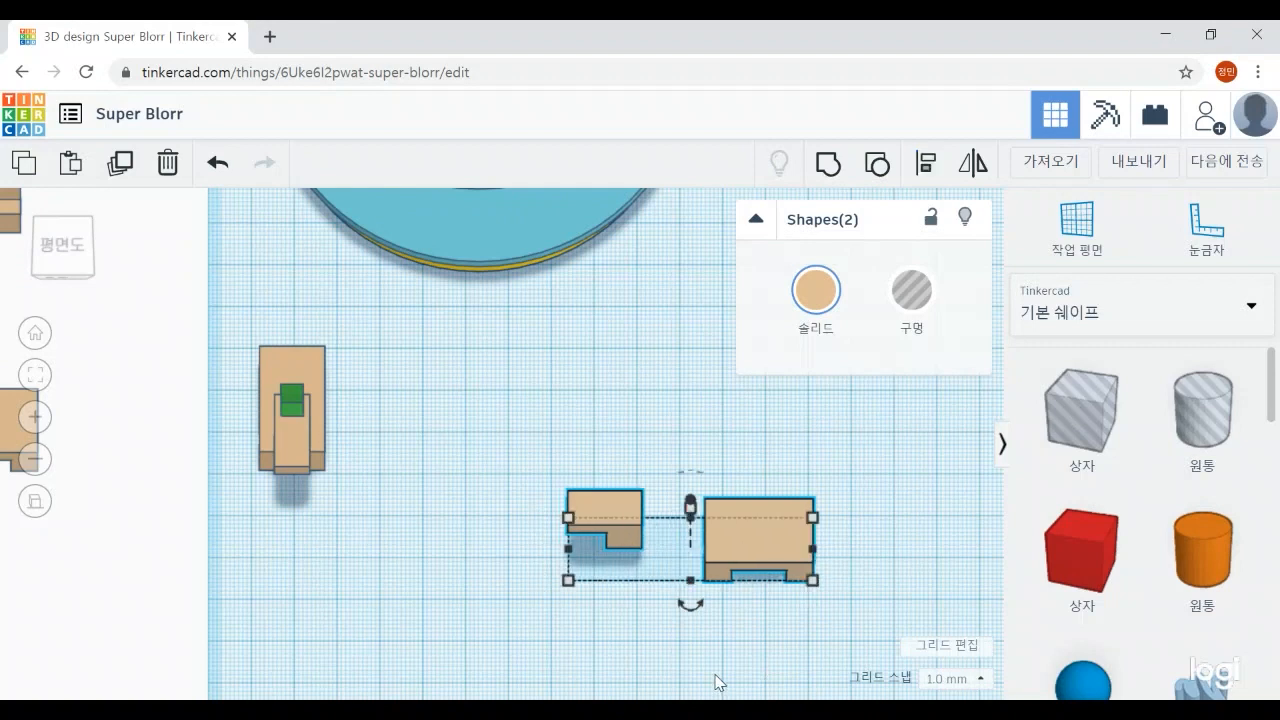
{"action": "key", "text": "Left"}
{"action": "key", "text": "Left"}
{"action": "key", "text": "Left"}
{"action": "key", "text": "Left"}
{"action": "key", "text": "Left"}
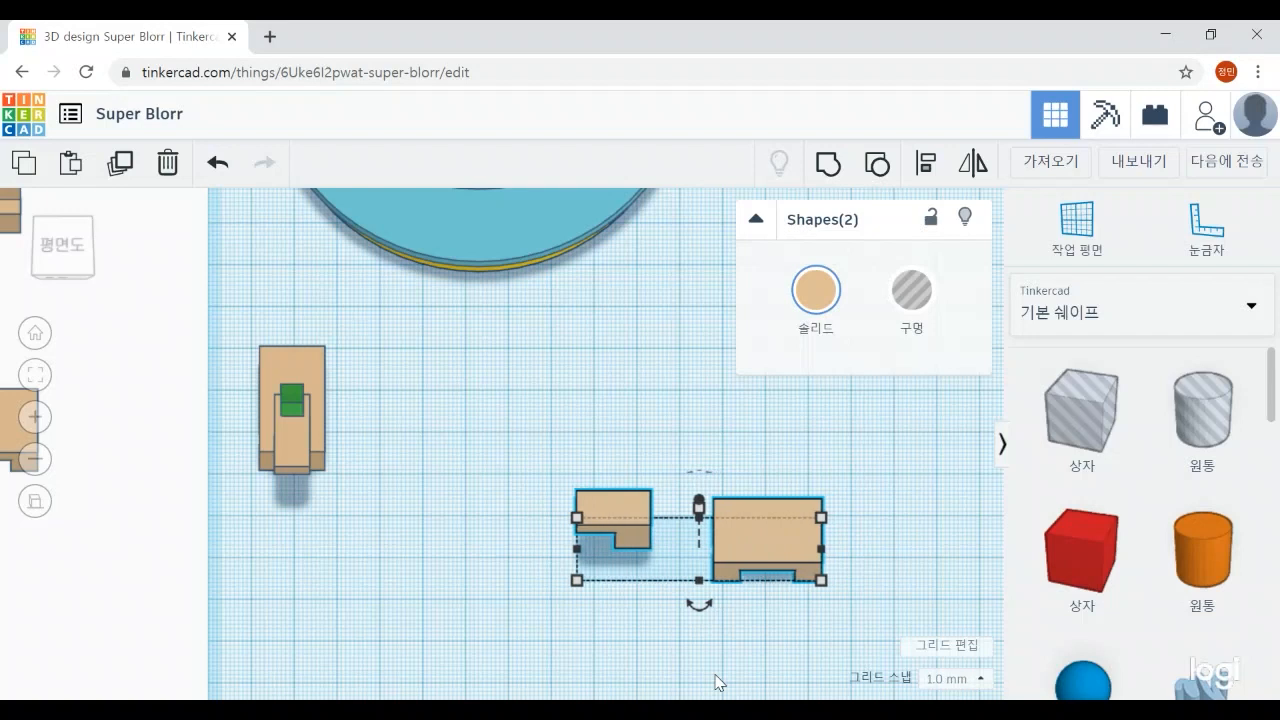
{"action": "key", "text": "Right"}
{"action": "key", "text": "Right"}
{"action": "key", "text": "Right"}
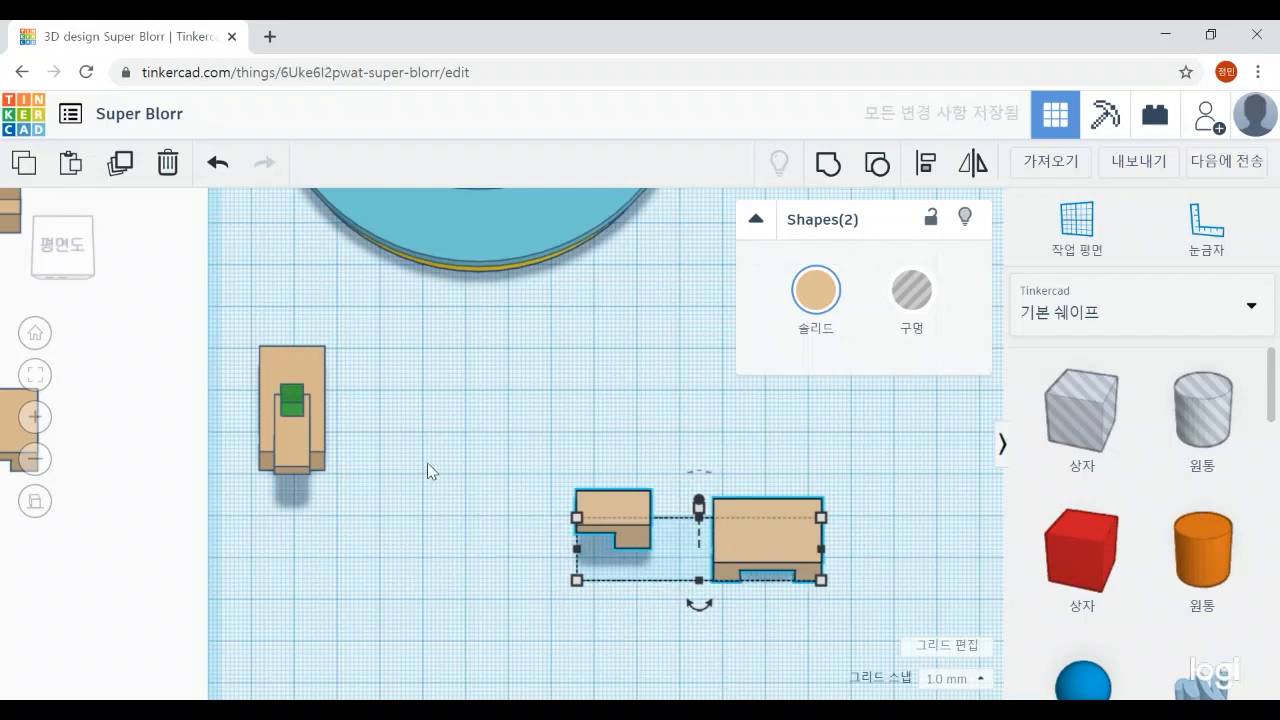
{"action": "left_click", "coordinate": [520, 612]}
Move only the neck-and-head shape about 23 mm right onto the body, with the neck flush with the body's front end
{"action": "right_click_drag", "start_coordinate": [520, 612], "coordinate": [624, 488]}
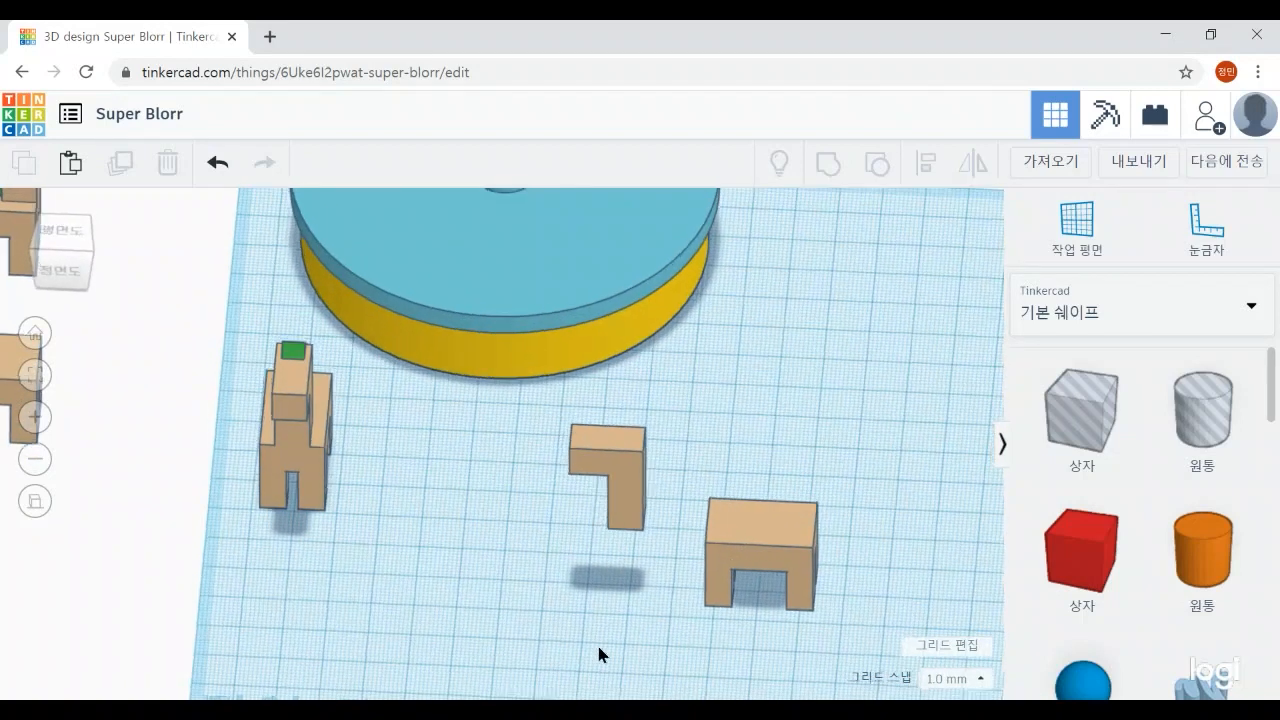
{"action": "right_click_drag", "start_coordinate": [596, 641], "coordinate": [624, 489]}
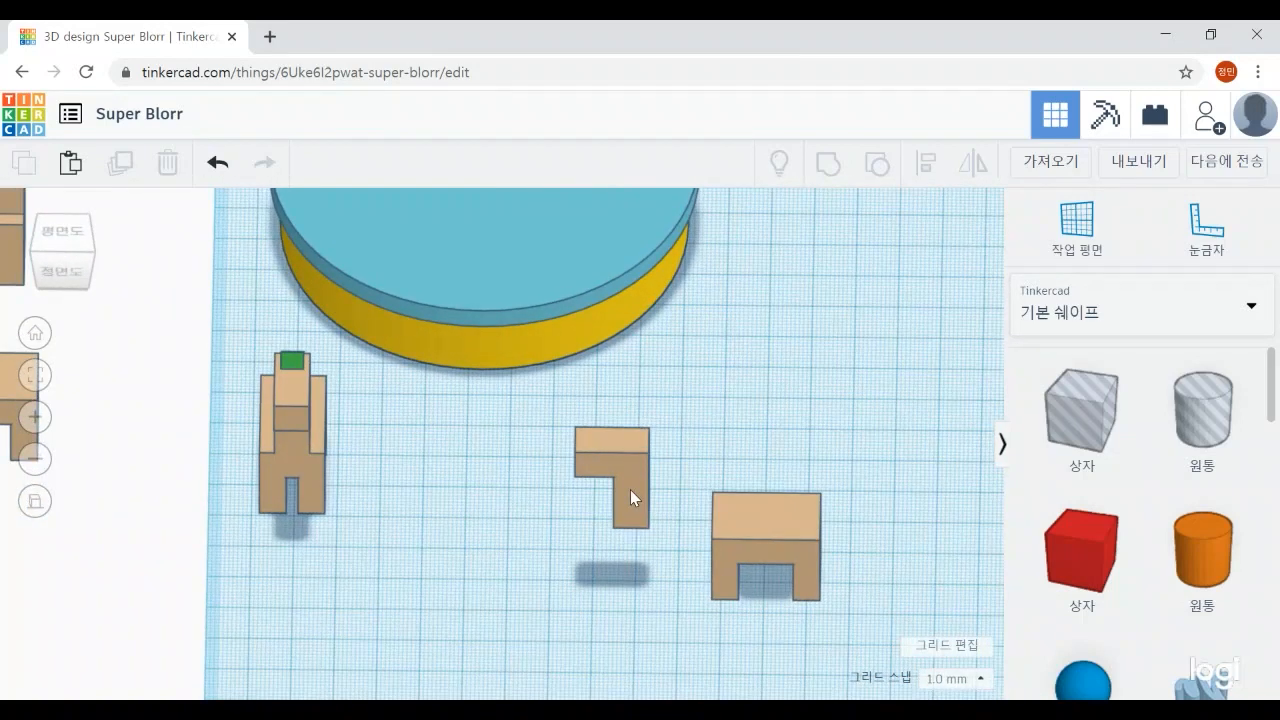
{"action": "left_click", "coordinate": [630, 489]}
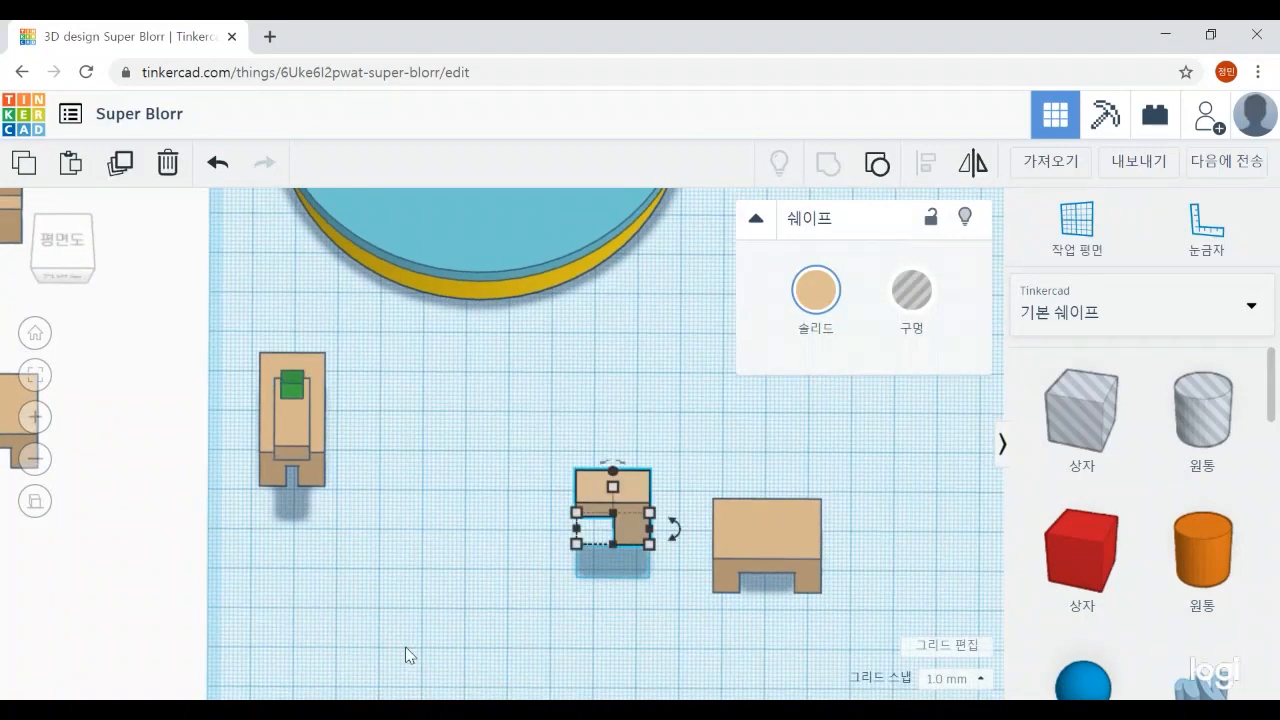
{"action": "key", "text": "Right"}
{"action": "key", "text": "Right"}
{"action": "key", "text": "Right"}
{"action": "key", "text": "Right"}
{"action": "key", "text": "Right"}
{"action": "key", "text": "Right"}
{"action": "key", "text": "Right"}
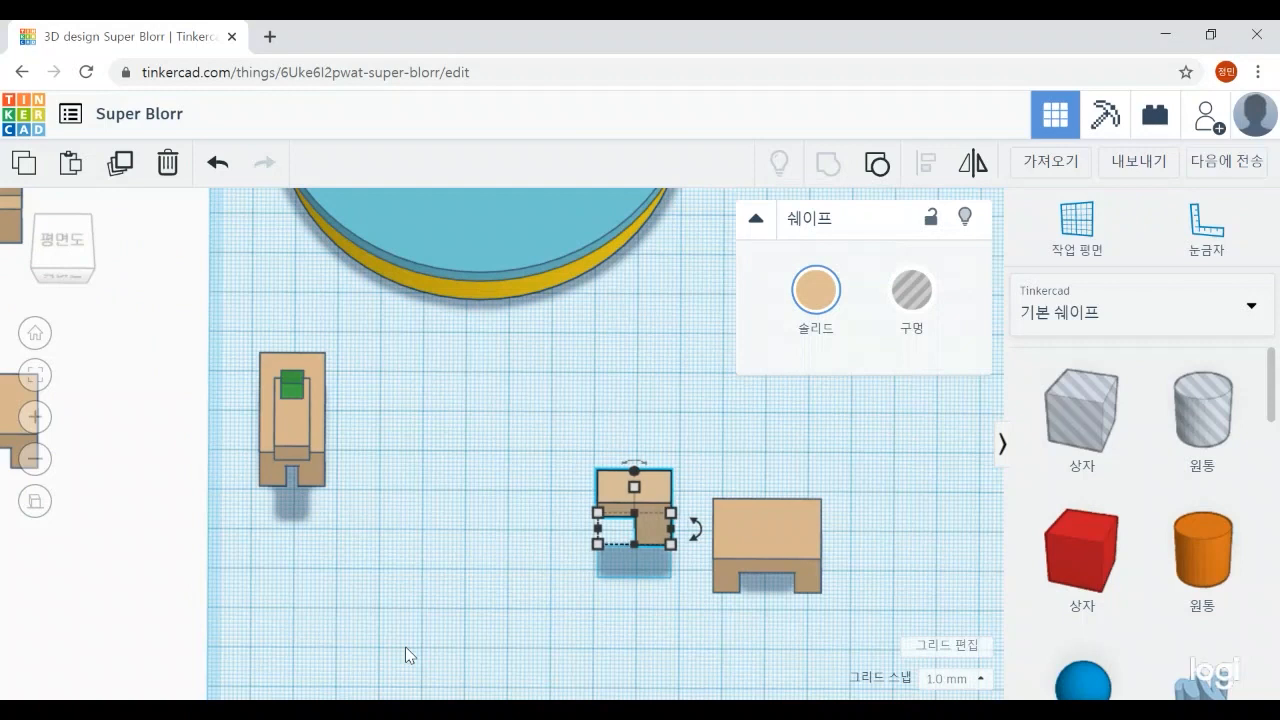
{"action": "key", "text": "Right"}
{"action": "key", "text": "Right"}
{"action": "key", "text": "Right"}
{"action": "key", "text": "Right"}
{"action": "key", "text": "Right"}
{"action": "key", "text": "Right"}
{"action": "key", "text": "Right"}
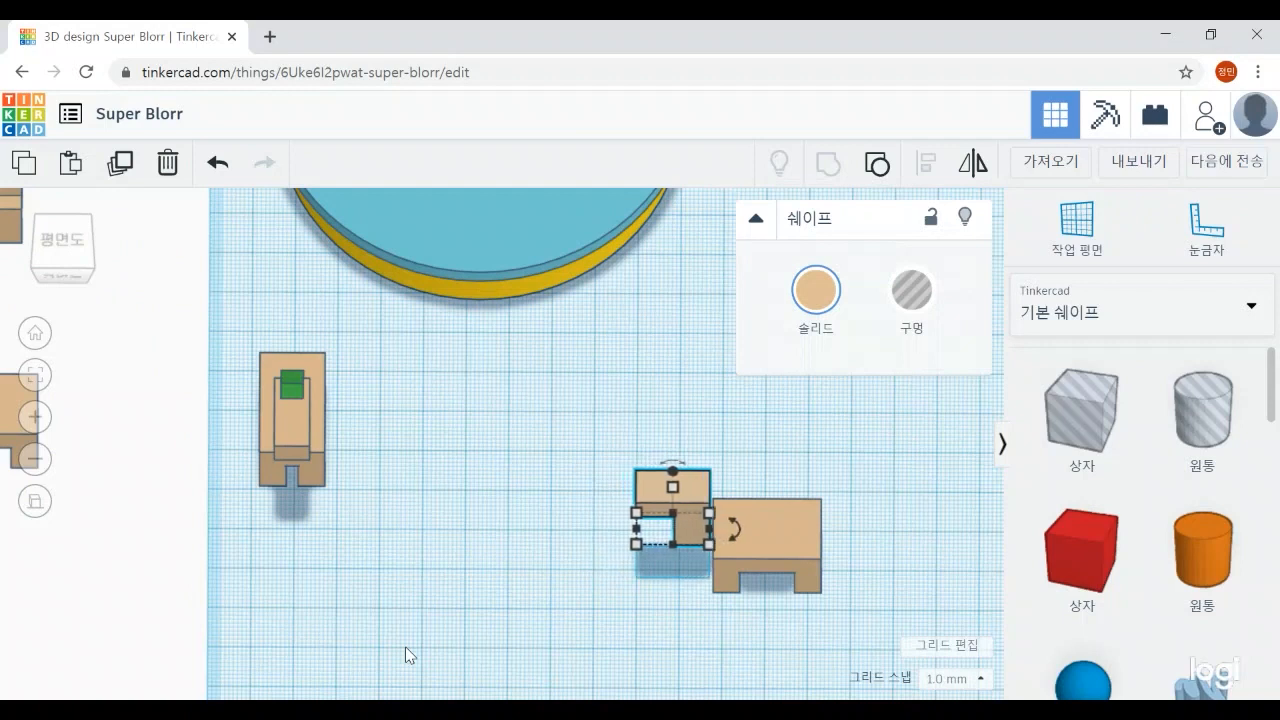
{"action": "key", "text": "Right"}
{"action": "key", "text": "Right"}
{"action": "key", "text": "Right"}
{"action": "key", "text": "Right"}
{"action": "key", "text": "Right"}
{"action": "key", "text": "Right"}
{"action": "key", "text": "Right"}
{"action": "key", "text": "Right"}
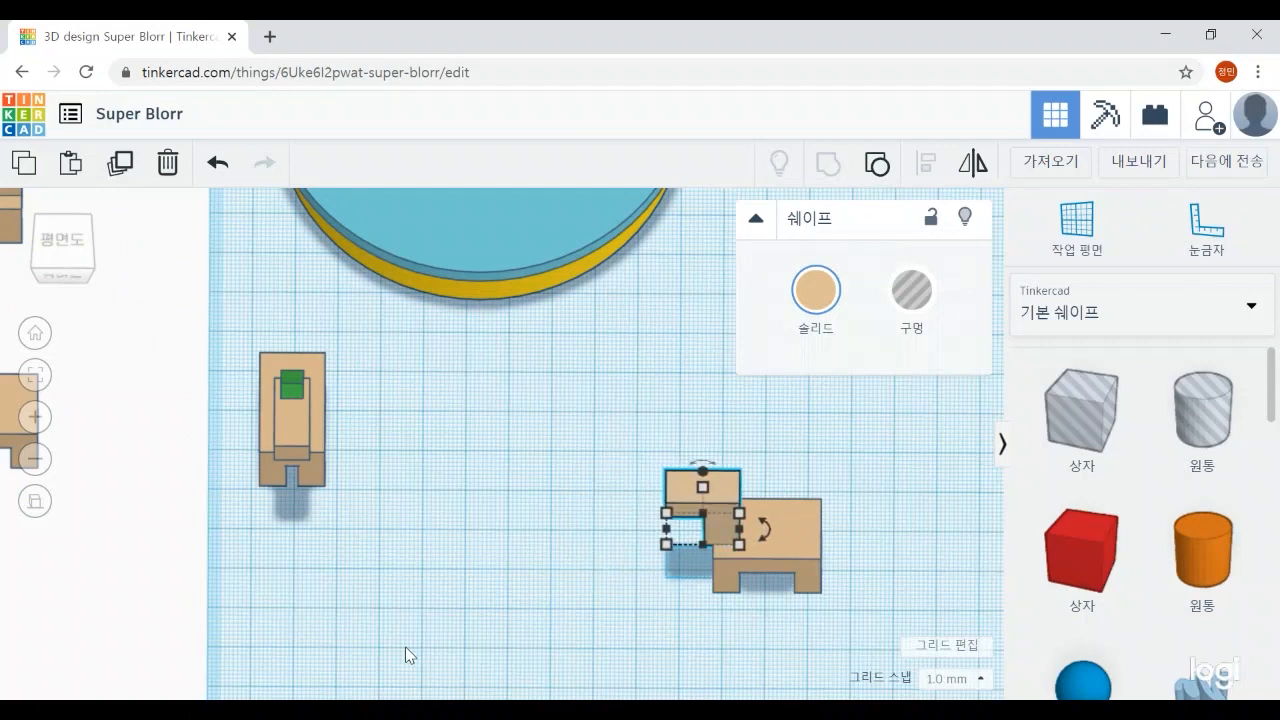
{"action": "key", "text": "Right"}
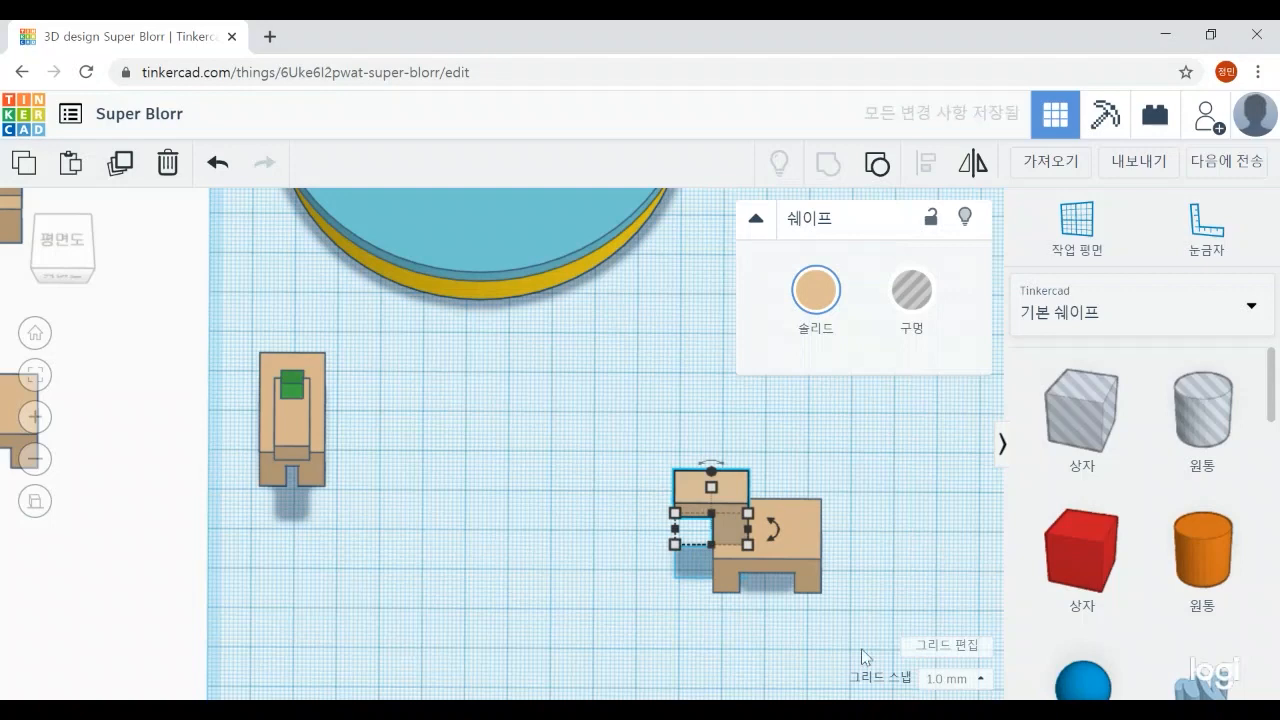
Check from above with the Align tool whether the neck-and-head shape is centered across the body's width
{"action": "scroll", "coordinate": [805, 652], "scroll_direction": "up", "scroll_amount": 3}
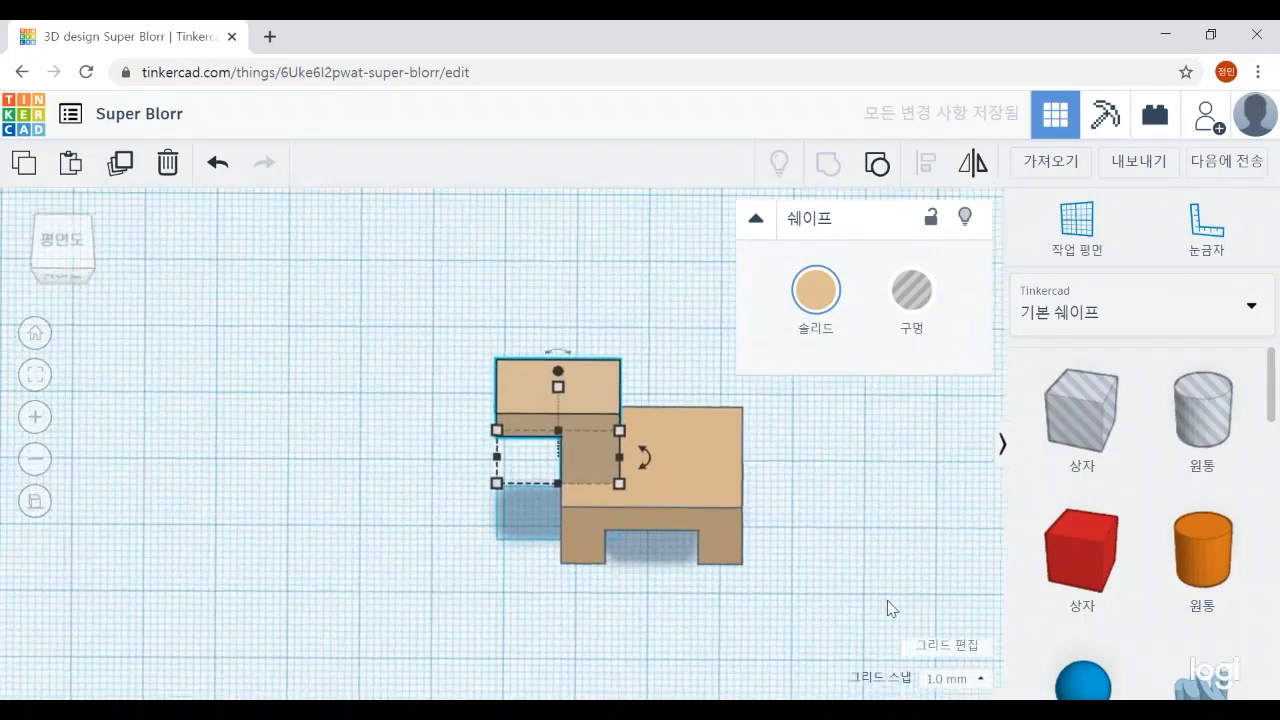
{"action": "right_click_drag", "start_coordinate": [889, 606], "coordinate": [572, 626]}
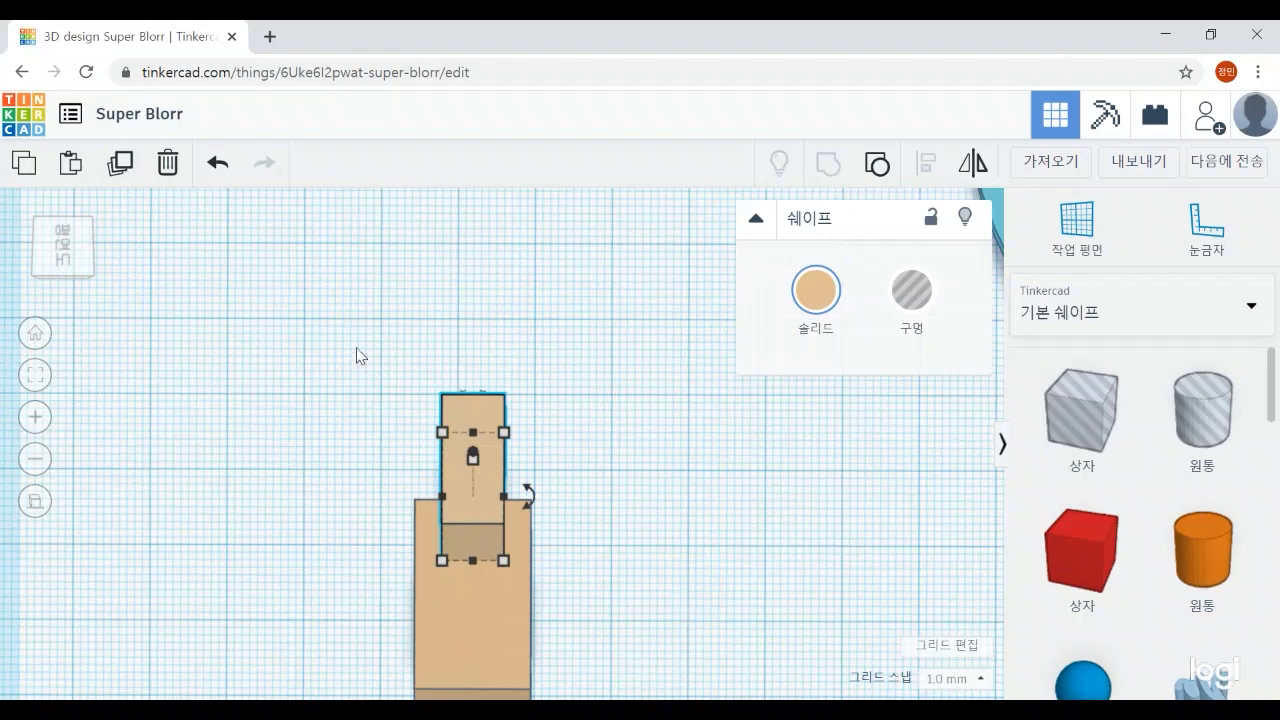
{"action": "left_click_drag", "start_coordinate": [341, 321], "coordinate": [573, 635]}
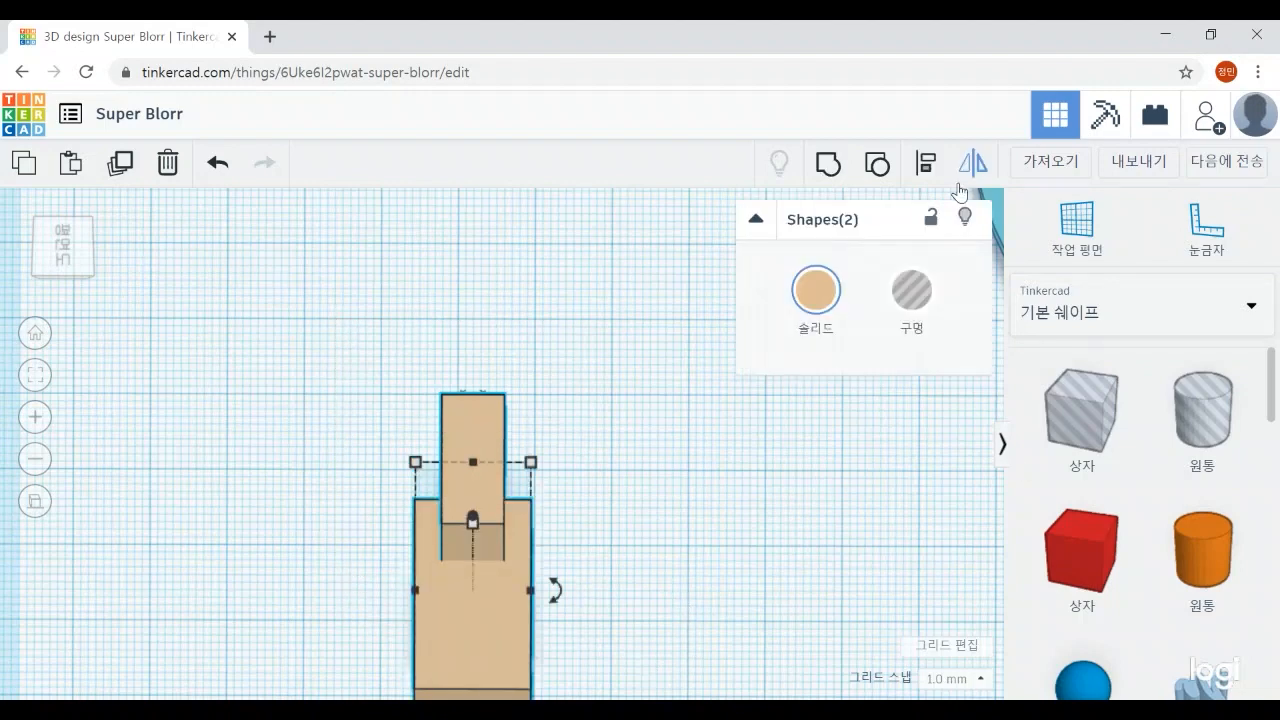
{"action": "left_click", "coordinate": [962, 180]}
{"action": "scroll", "coordinate": [651, 505], "scroll_direction": "down", "scroll_amount": 4}
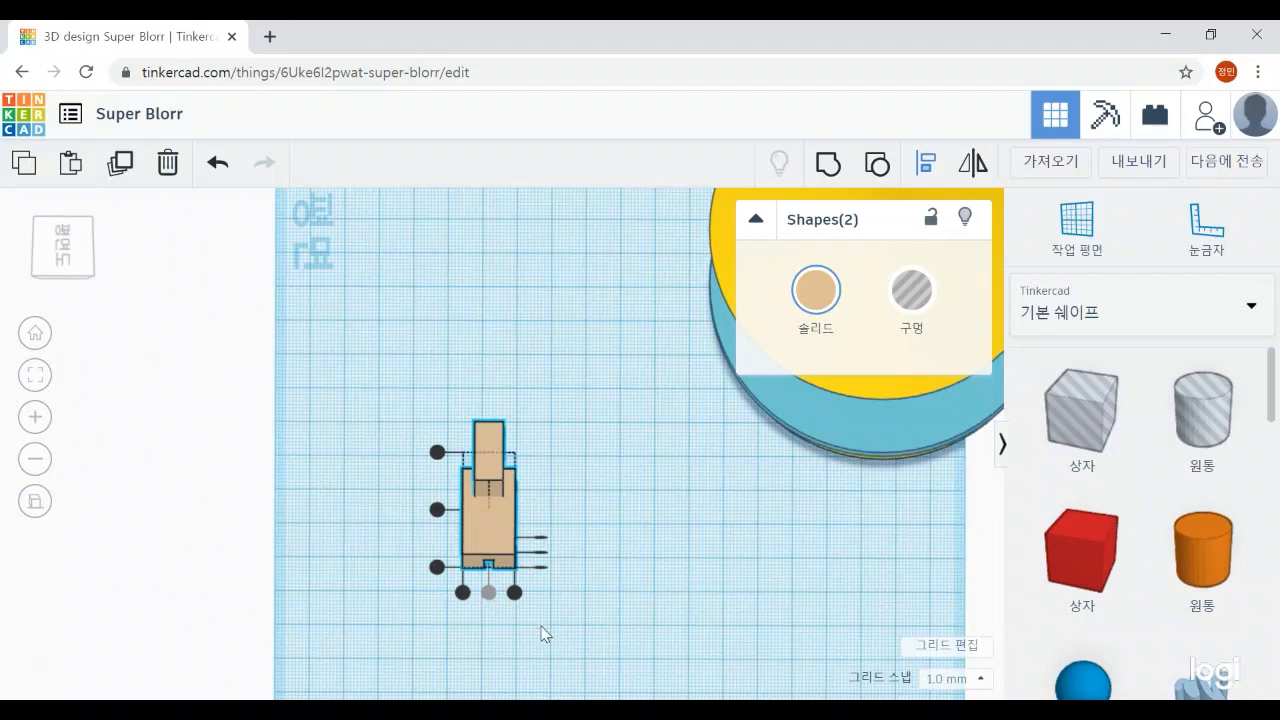
{"action": "left_click", "coordinate": [592, 616]}
Group the neck-and-head shape with the four-legged body into one animal
{"action": "right_click_drag", "start_coordinate": [604, 608], "coordinate": [742, 537]}
{"action": "scroll", "coordinate": [743, 533], "scroll_direction": "up", "scroll_amount": 3}
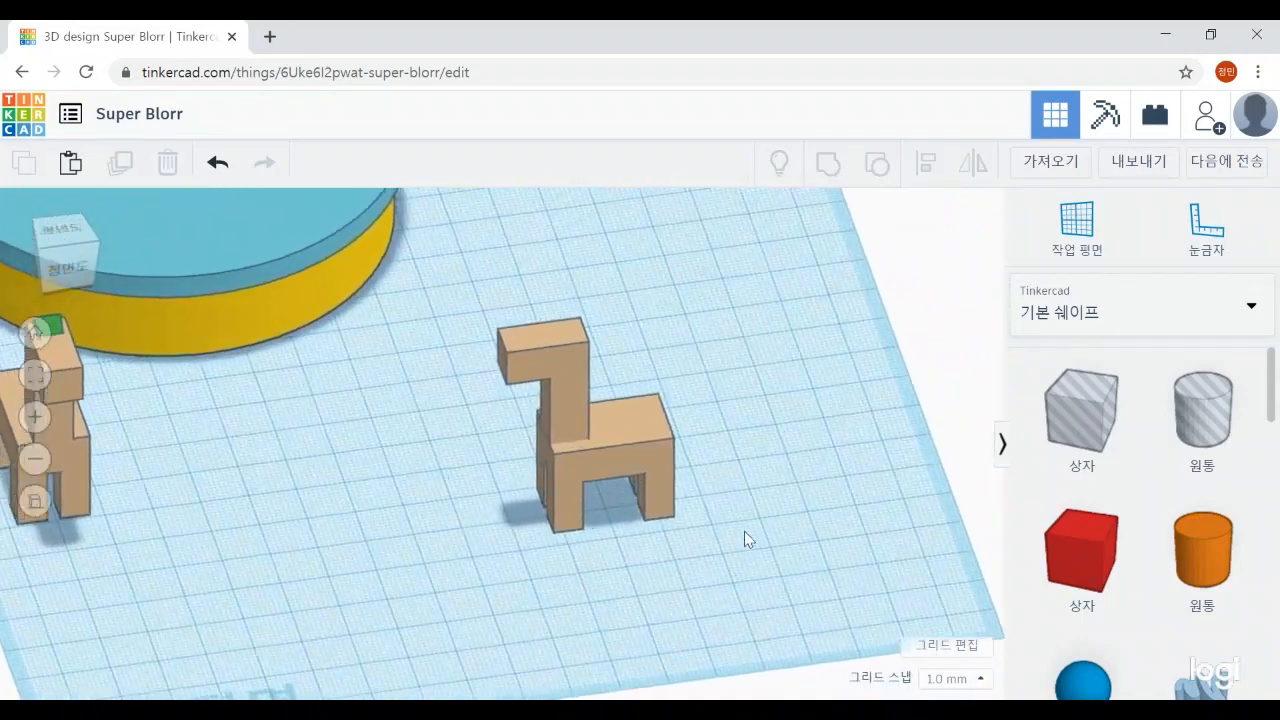
{"action": "scroll", "coordinate": [744, 540], "scroll_direction": "up", "scroll_amount": 5}
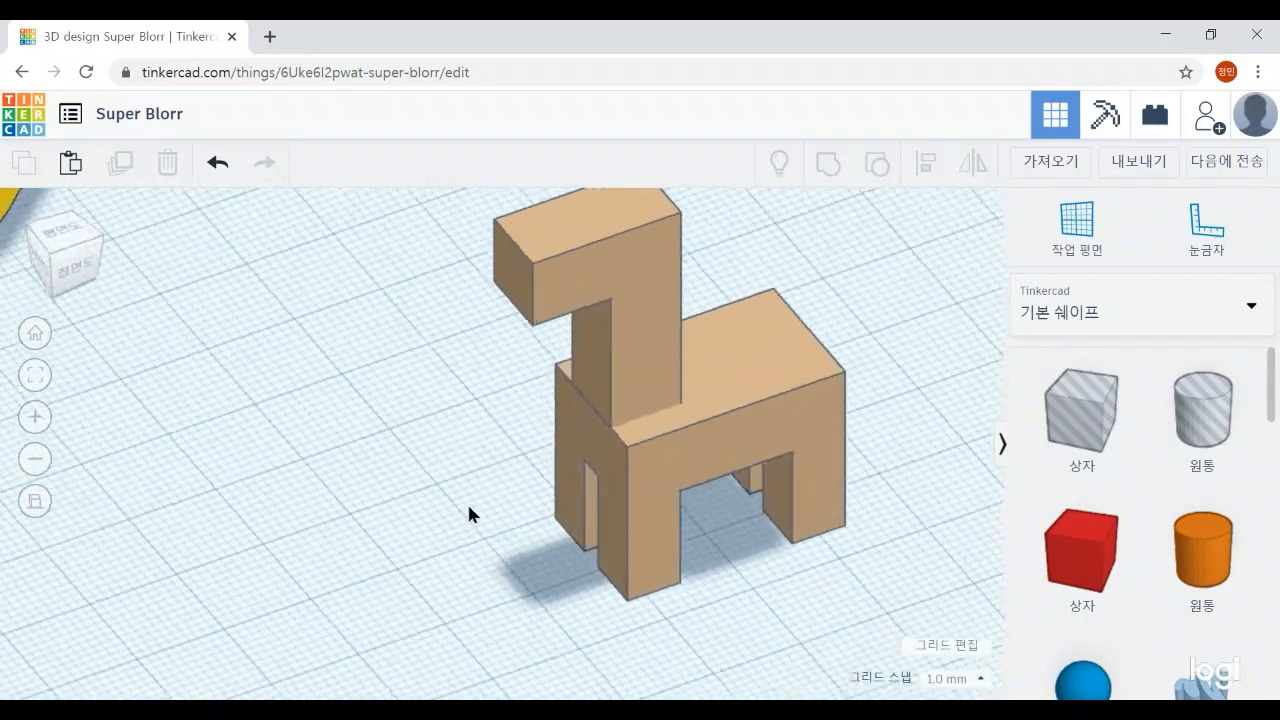
{"action": "right_click_drag", "start_coordinate": [468, 513], "coordinate": [430, 505]}
{"action": "scroll", "coordinate": [503, 461], "scroll_direction": "down", "scroll_amount": 4}
{"action": "left_click_drag", "start_coordinate": [466, 239], "coordinate": [800, 584]}
{"action": "left_click", "coordinate": [828, 170]}
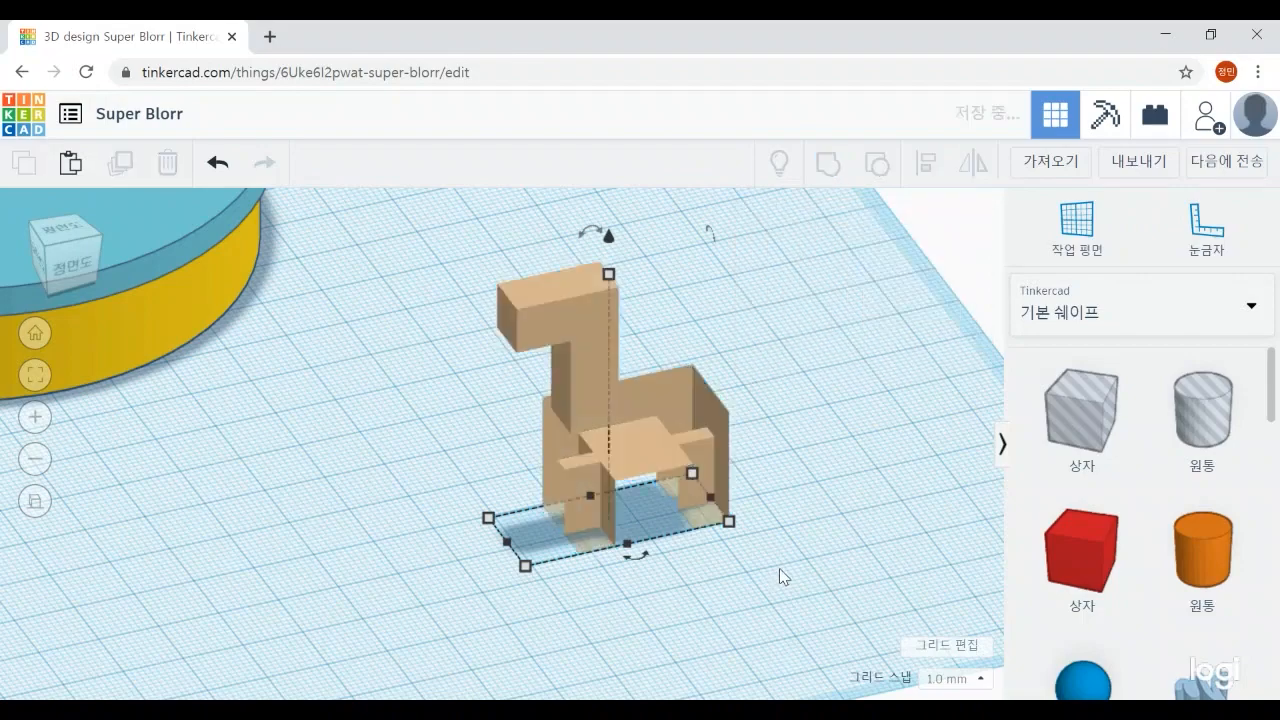
{"action": "left_click", "coordinate": [785, 570]}
{"action": "right_click_drag", "start_coordinate": [785, 570], "coordinate": [766, 520]}
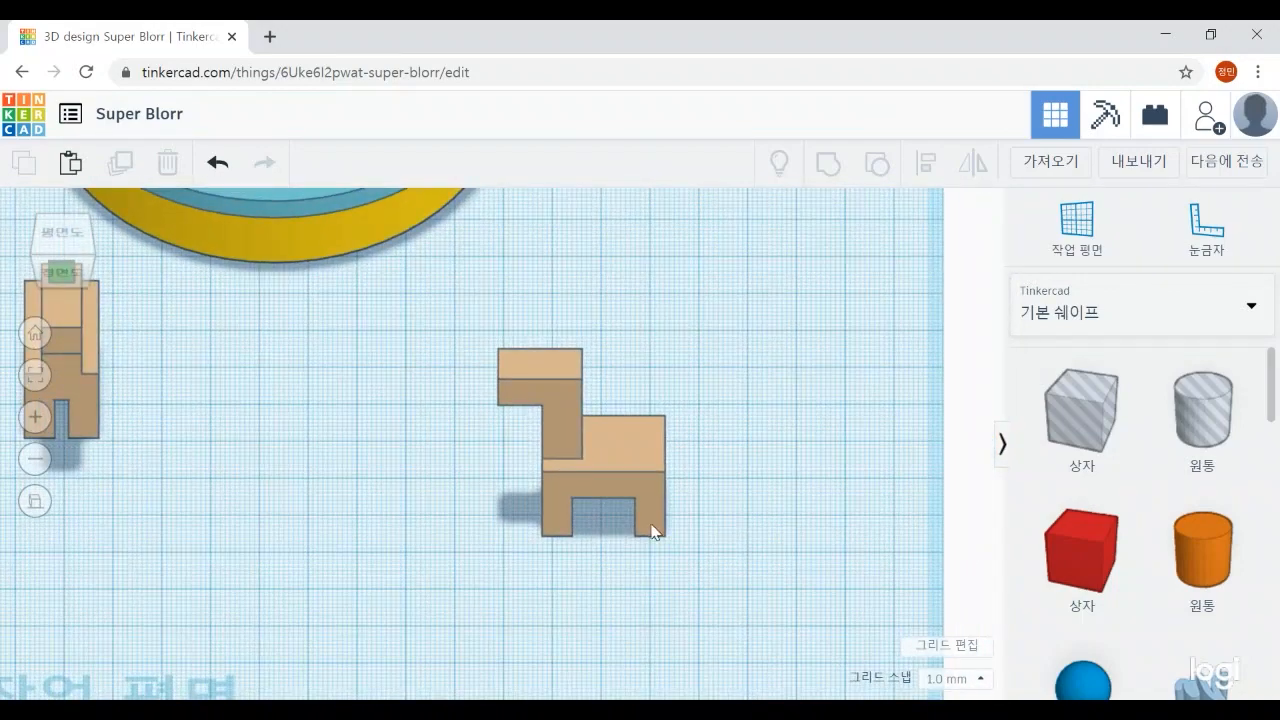
{"action": "right_click_drag", "start_coordinate": [654, 529], "coordinate": [657, 609]}
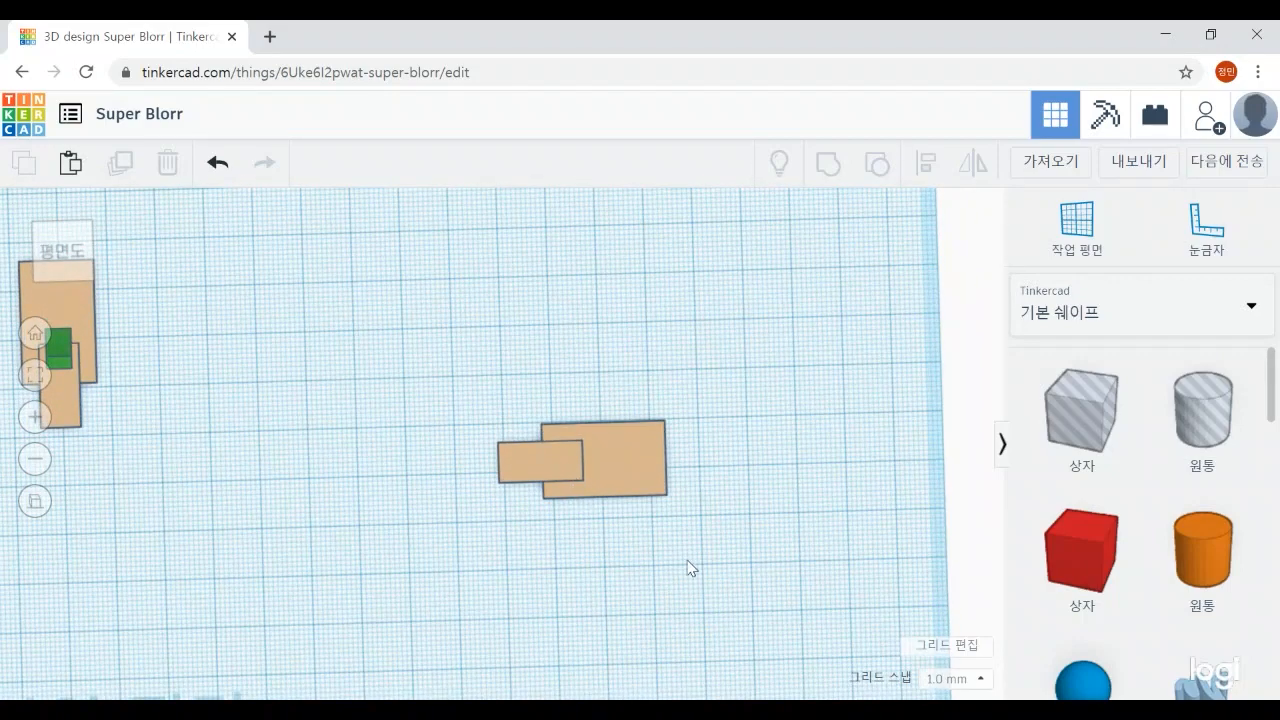
Place a green roof shape on the workplane in front of the new tan animal
{"action": "right_click_drag", "start_coordinate": [680, 551], "coordinate": [556, 235]}
{"action": "scroll", "coordinate": [1148, 570], "scroll_direction": "down", "scroll_amount": 4}
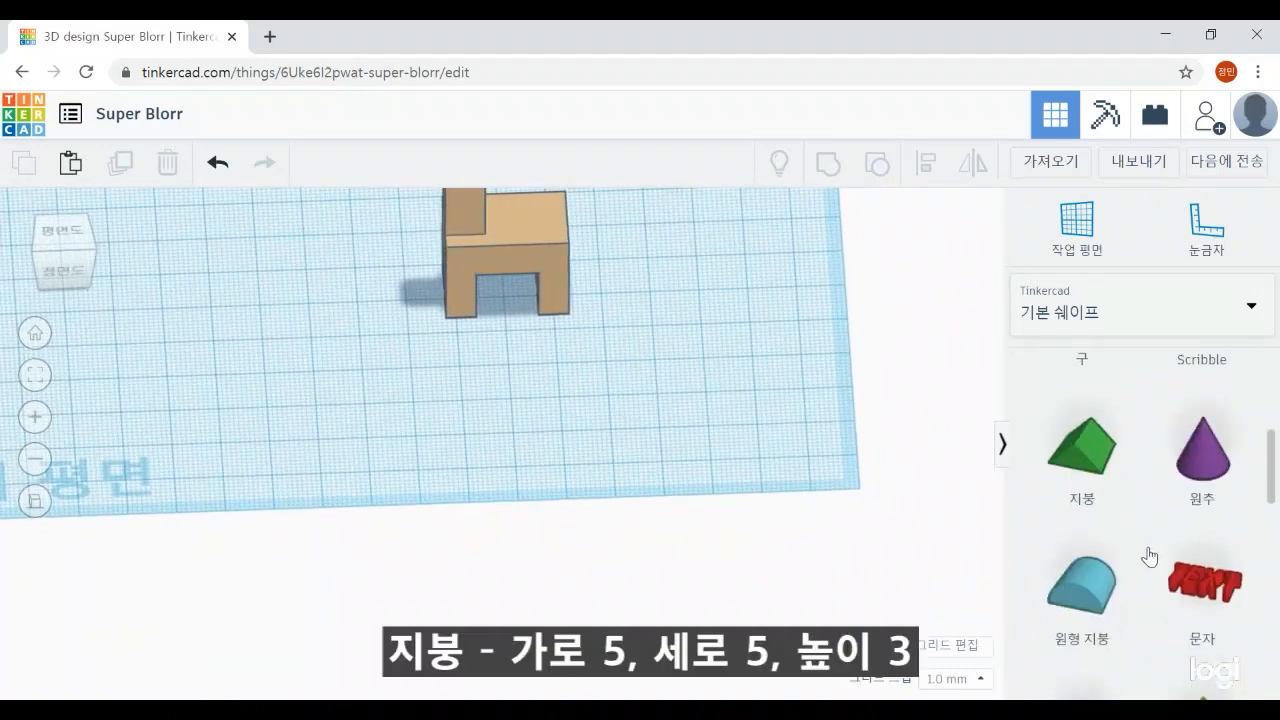
{"action": "scroll", "coordinate": [1145, 560], "scroll_direction": "down", "scroll_amount": 2}
{"action": "scroll", "coordinate": [1145, 560], "scroll_direction": "up", "scroll_amount": 5}
{"action": "left_click_drag", "start_coordinate": [1080, 665], "coordinate": [640, 376]}
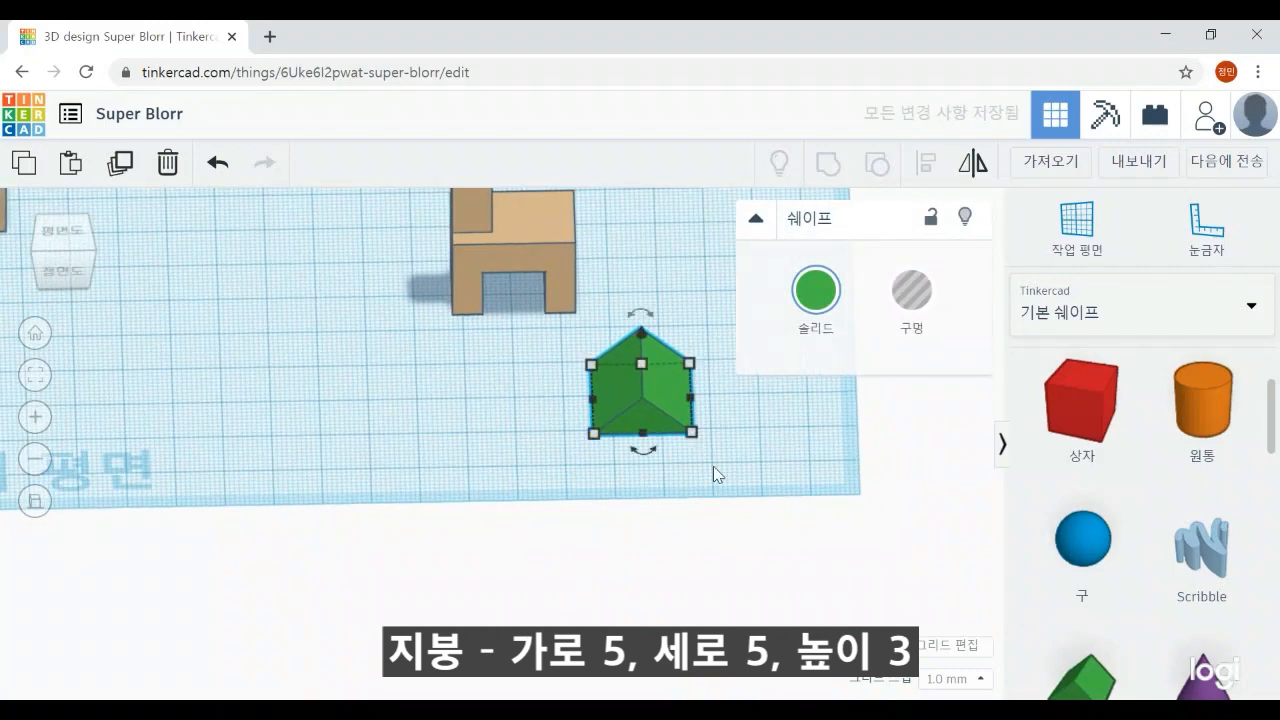
Set both the width and the length of the green roof shape to 5 mm
{"action": "scroll", "coordinate": [726, 470], "scroll_direction": "up", "scroll_amount": 3}
{"action": "middle_click_drag", "start_coordinate": [726, 470], "coordinate": [505, 475]}
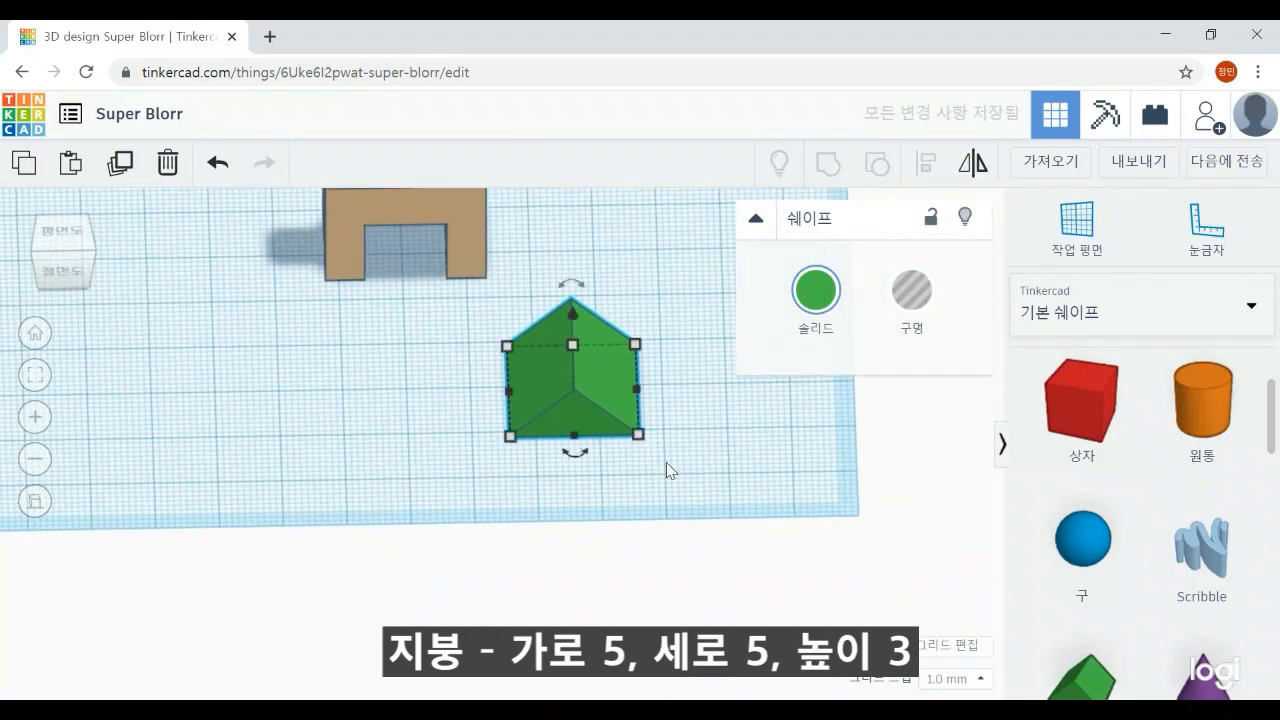
{"action": "middle_click_drag", "start_coordinate": [706, 514], "coordinate": [517, 521]}
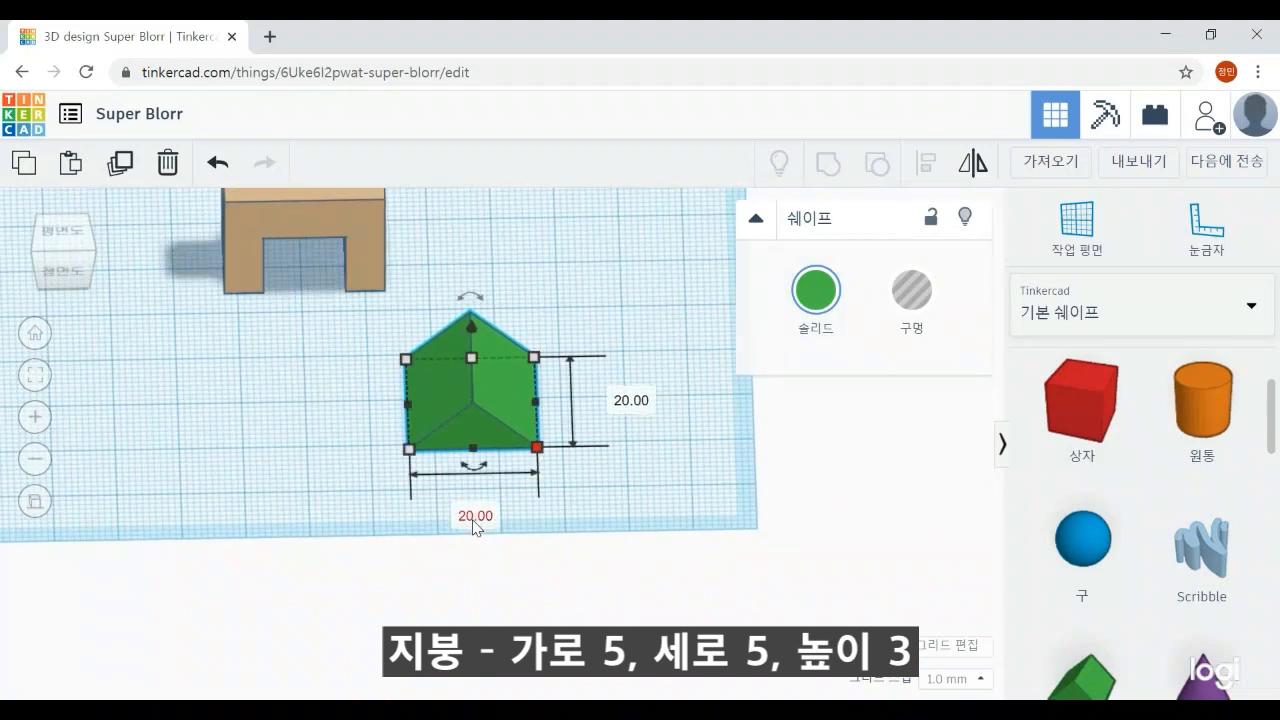
{"action": "left_click", "coordinate": [475, 516]}
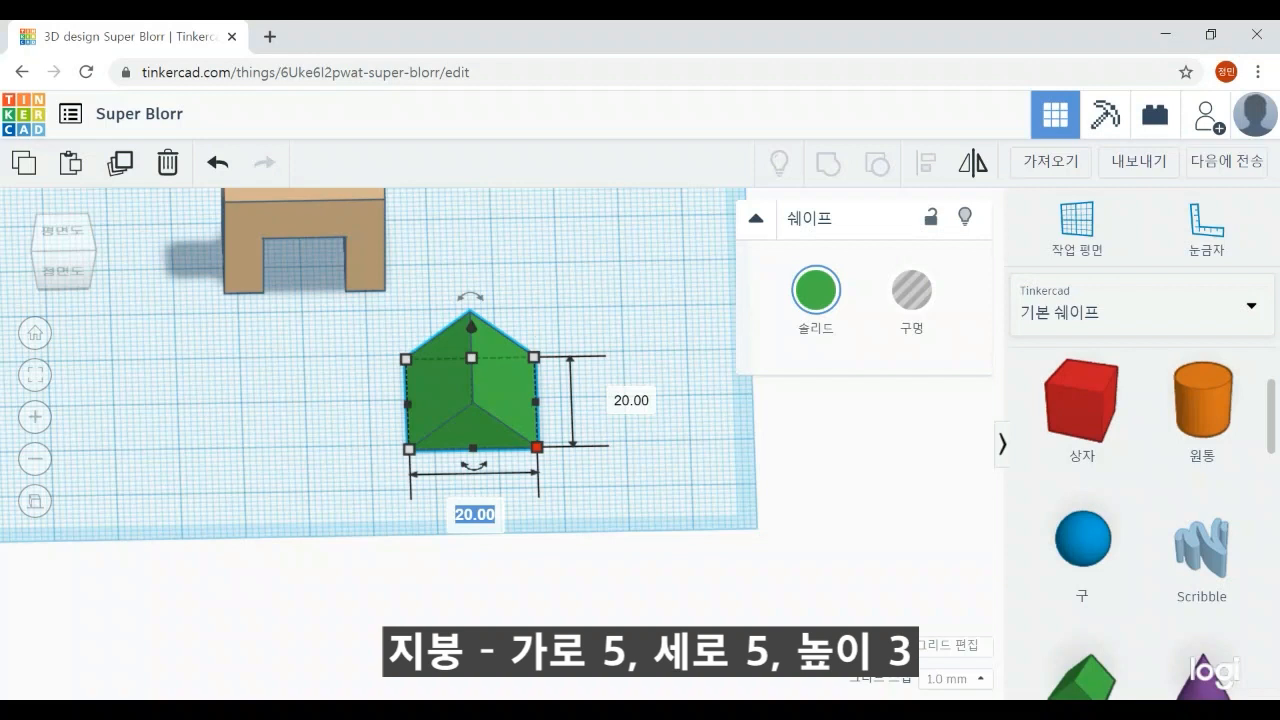
{"action": "type", "text": "5"}
{"action": "left_click", "coordinate": [628, 404]}
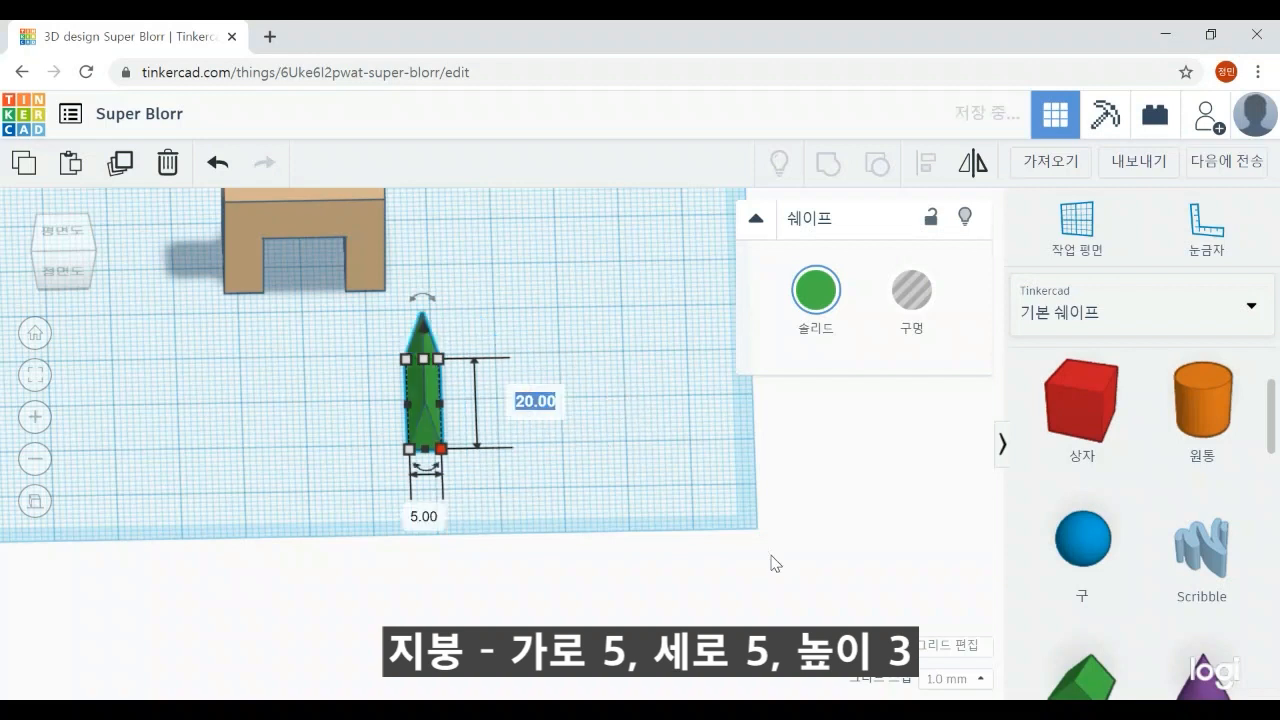
{"action": "type", "text": "5"}
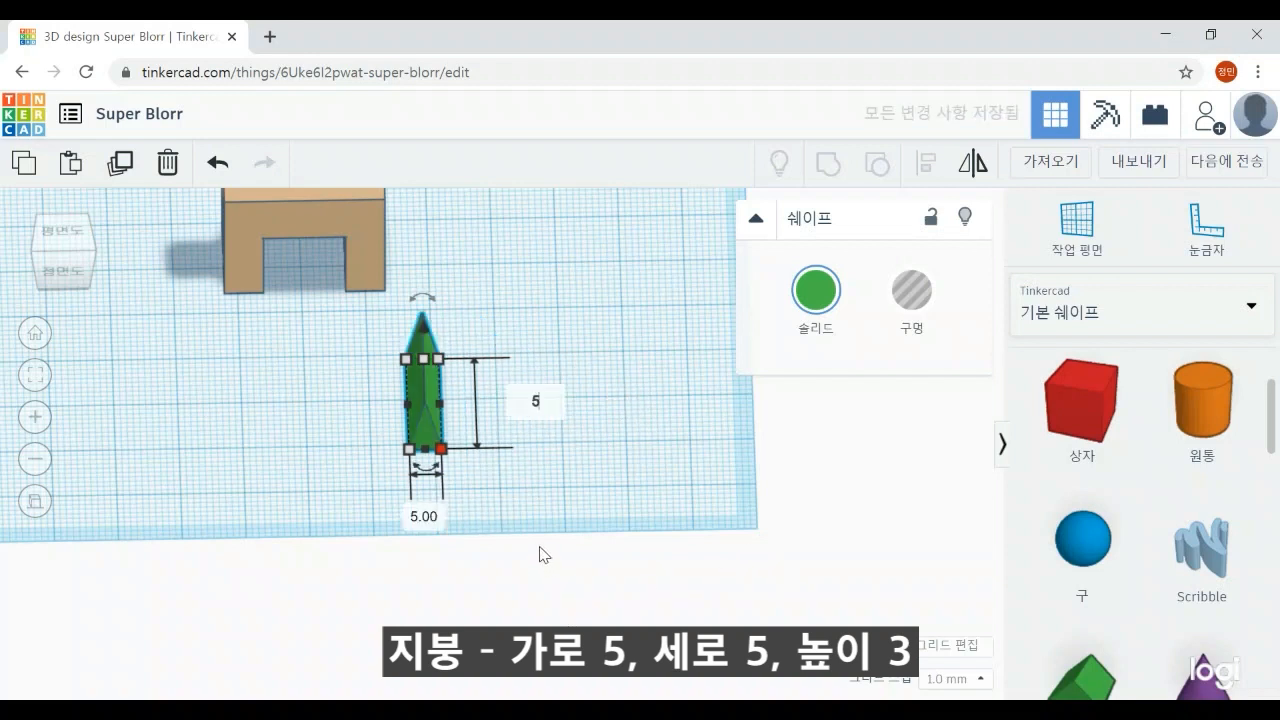
{"action": "key", "text": "Return"}
Set the green roof shape's height to 3 mm and deselect it
{"action": "scroll", "coordinate": [580, 518], "scroll_direction": "up", "scroll_amount": 3}
{"action": "middle_click_drag", "start_coordinate": [531, 419], "coordinate": [544, 527]}
{"action": "mouse_move", "coordinate": [409, 397]}
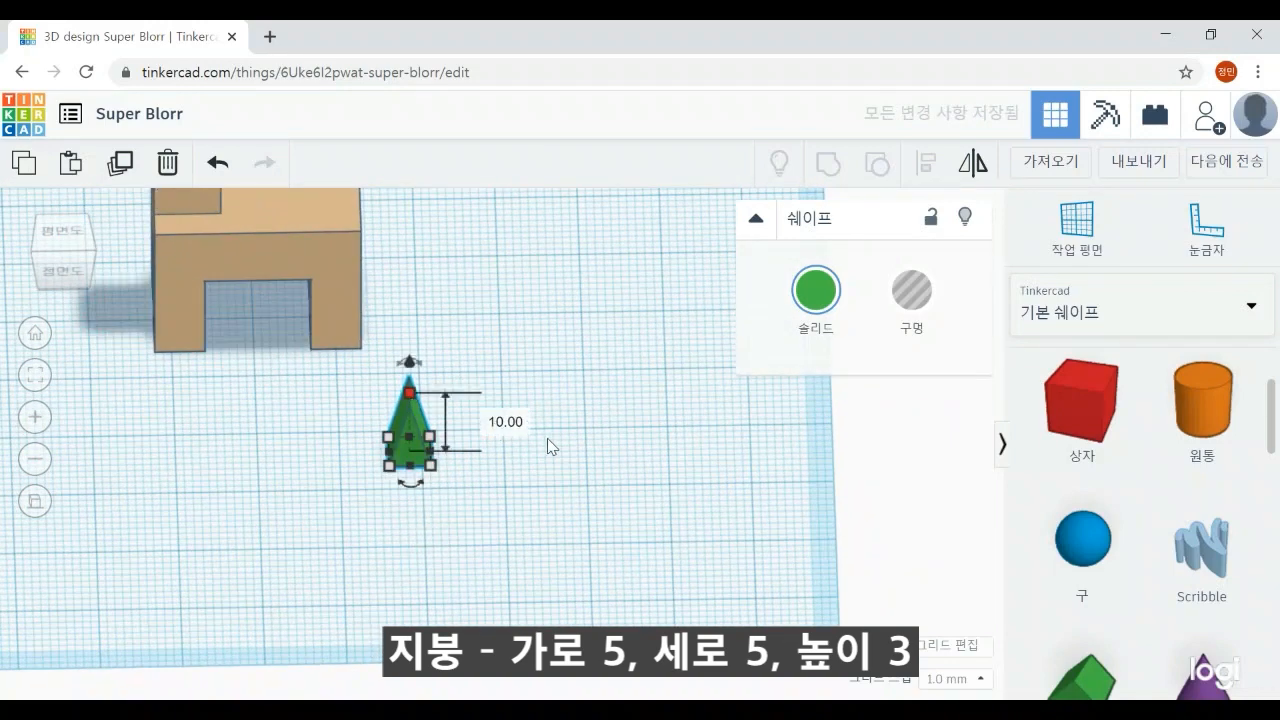
{"action": "left_click", "coordinate": [498, 428]}
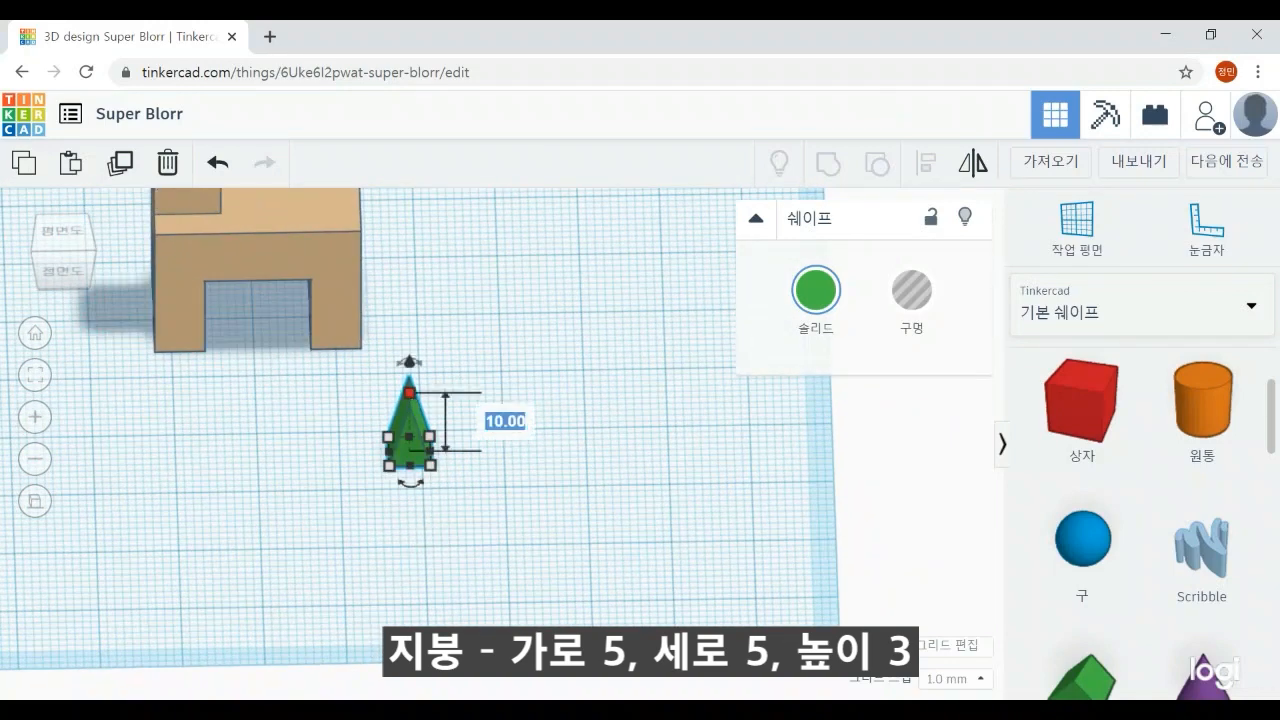
{"action": "type", "text": "3"}
{"action": "key", "text": "Return"}
{"action": "left_click", "coordinate": [471, 525]}
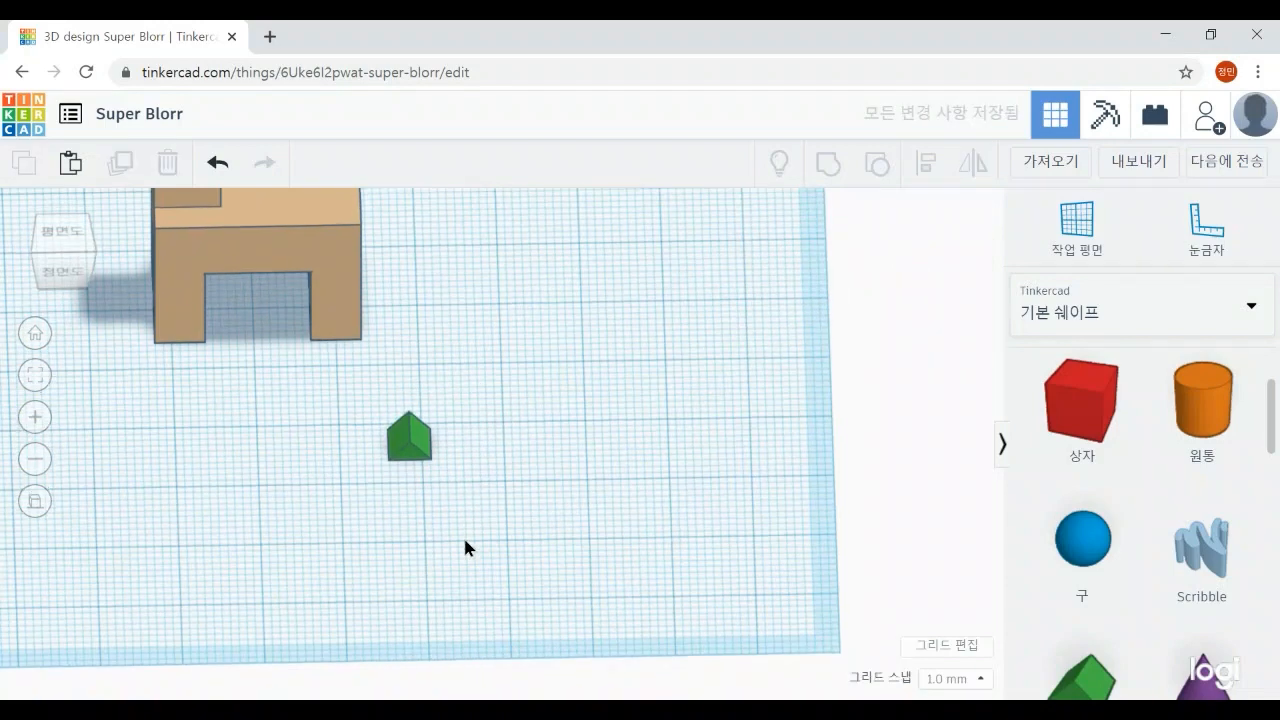
Copy the small green roof and place the copy about 19 mm to its right
{"action": "scroll", "coordinate": [464, 542], "scroll_direction": "up", "scroll_amount": 5}
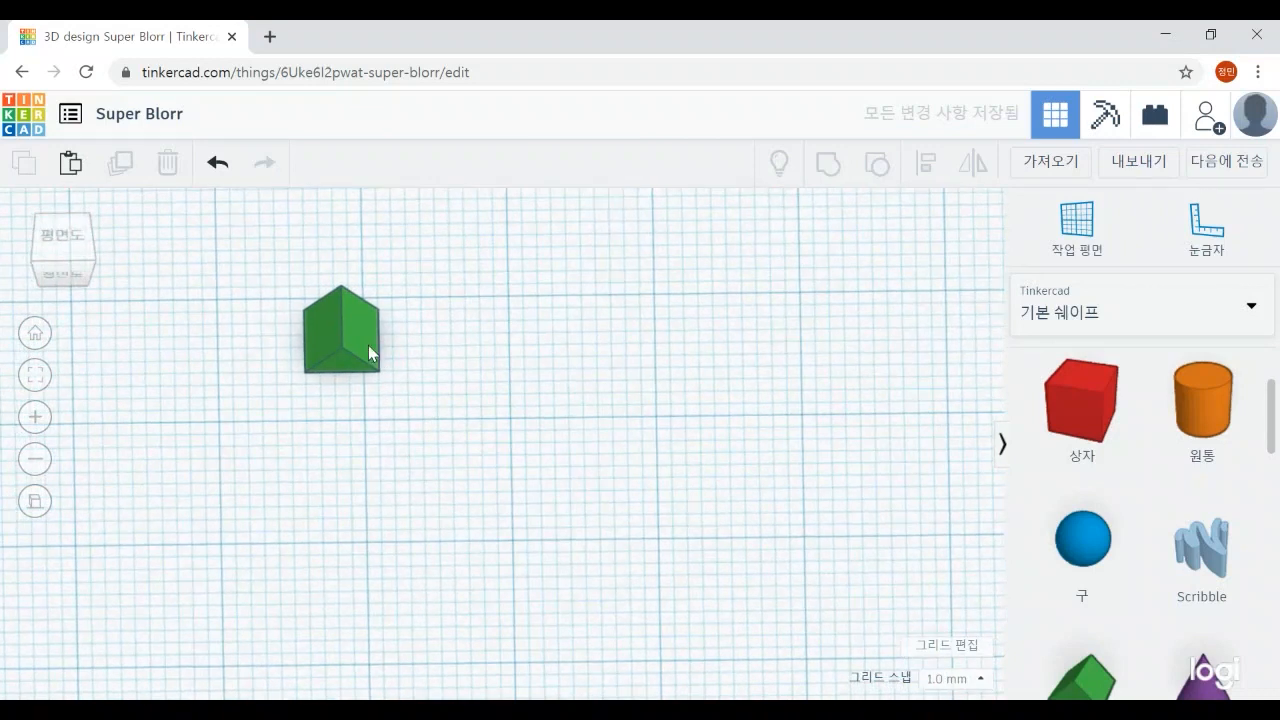
{"action": "left_click", "coordinate": [368, 352]}
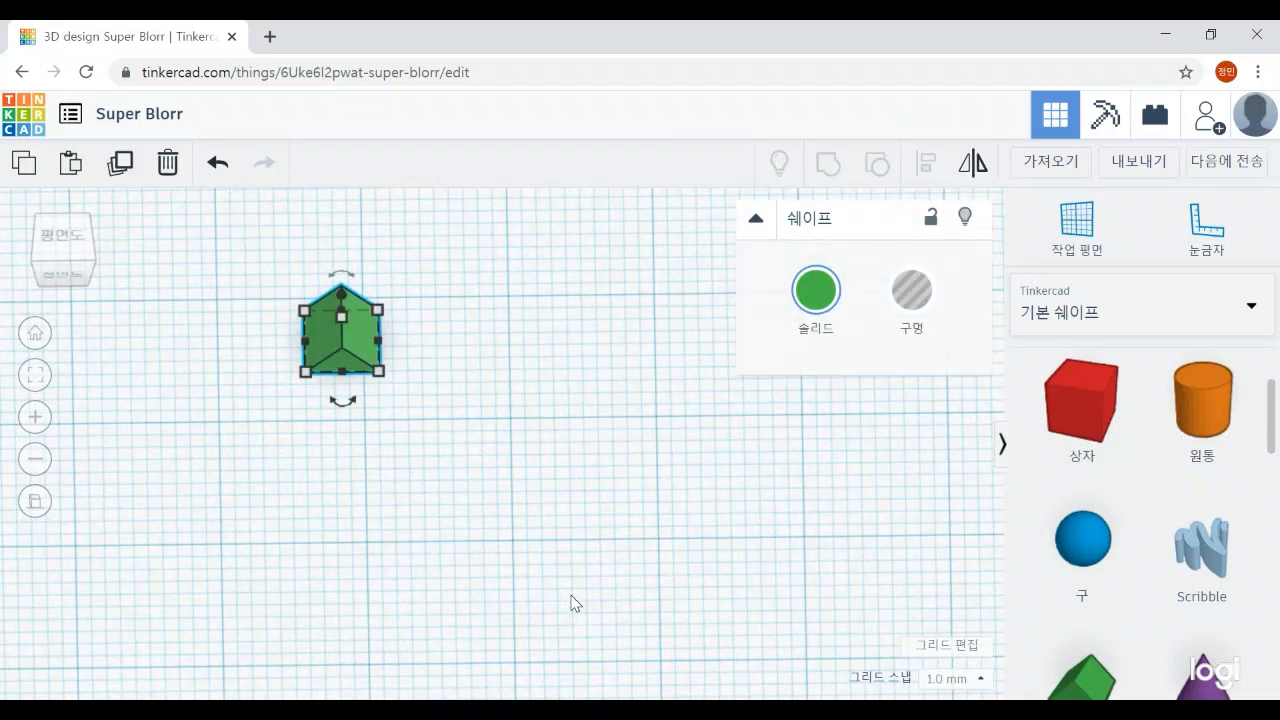
{"action": "key", "text": "ctrl+c"}
{"action": "key", "text": "ctrl+v"}
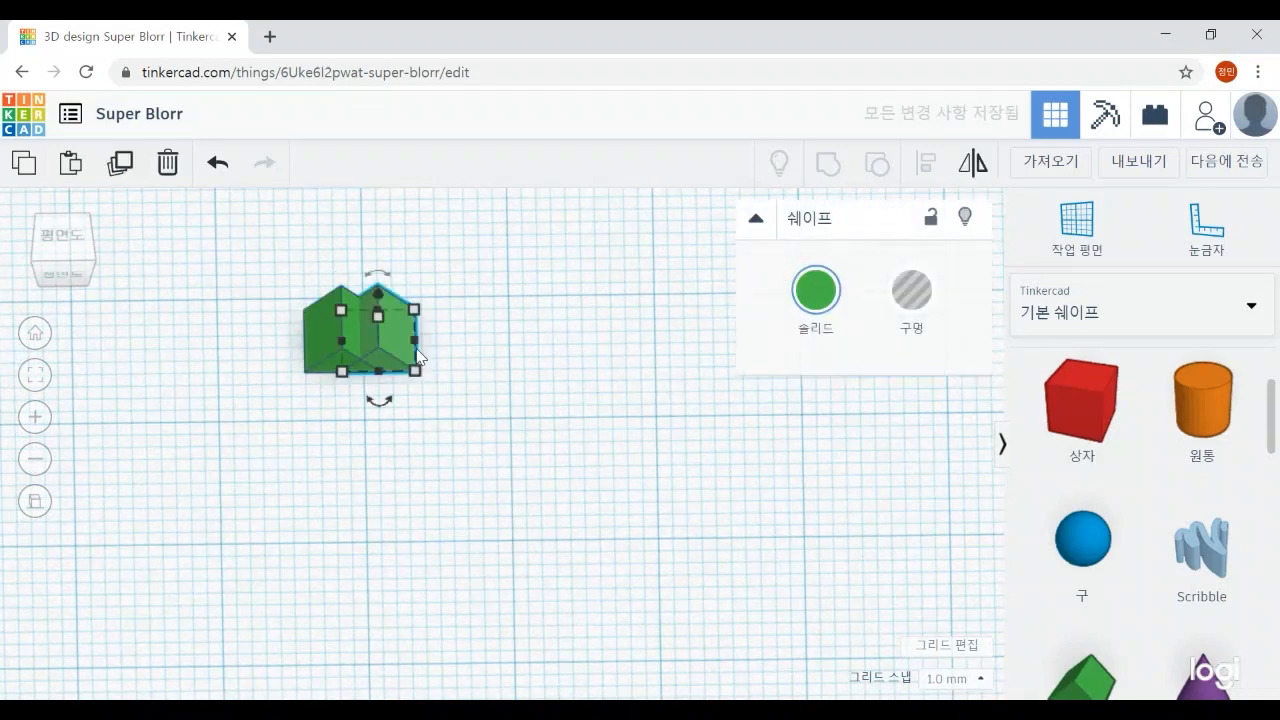
{"action": "left_click_drag", "start_coordinate": [388, 345], "coordinate": [624, 340]}
{"action": "left_click", "coordinate": [487, 430]}
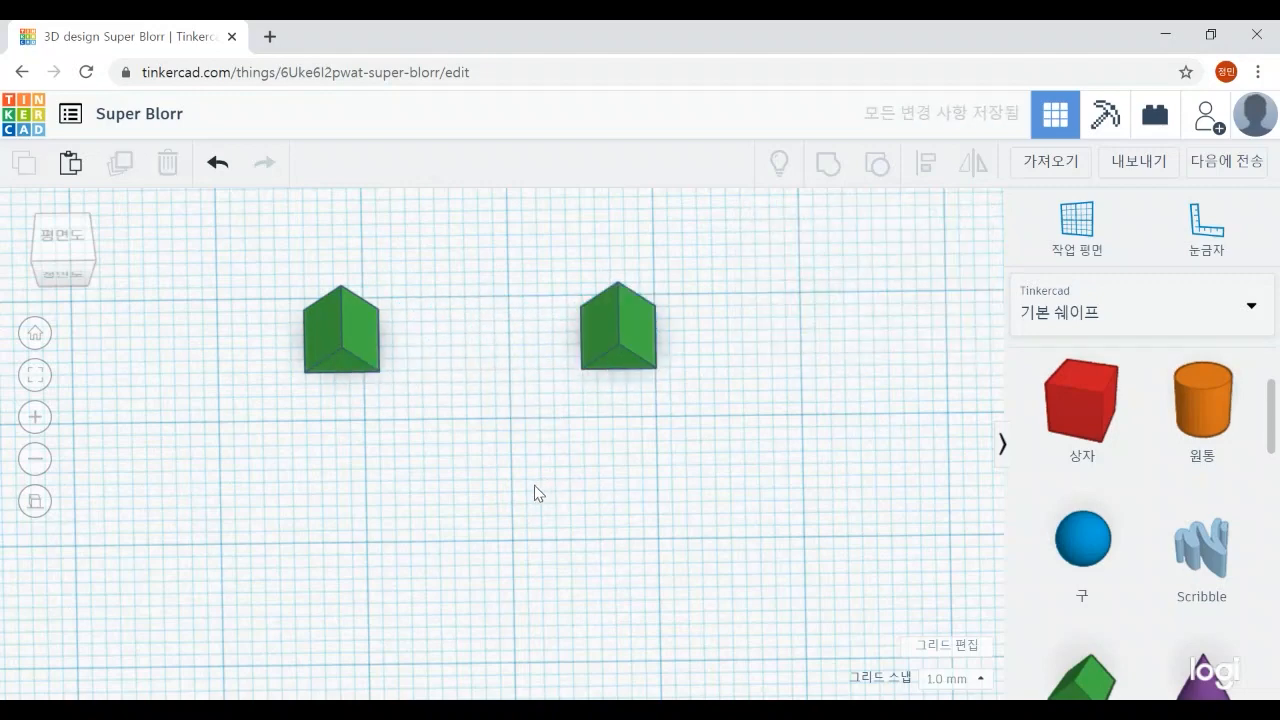
Tip the copied roof 90° clockwise onto its side, as seen from the front
{"action": "right_click_drag", "start_coordinate": [529, 485], "coordinate": [526, 444]}
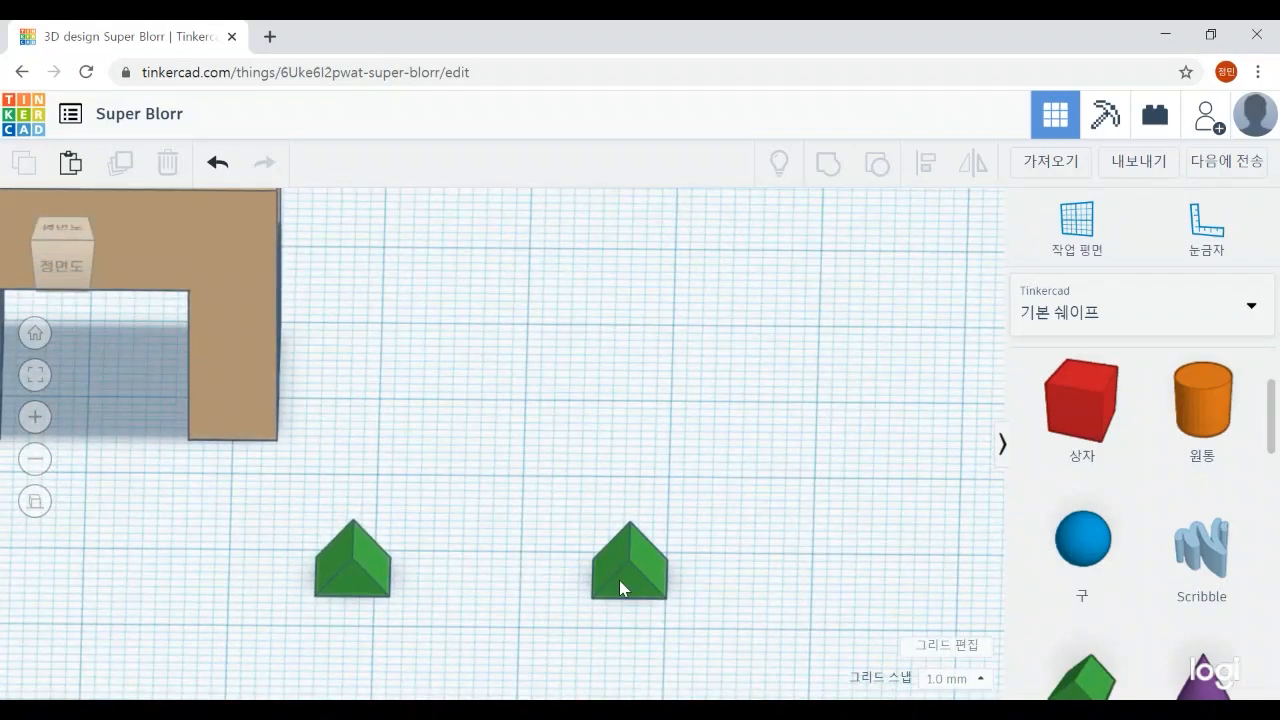
{"action": "left_click", "coordinate": [620, 578]}
{"action": "key", "text": "f"}
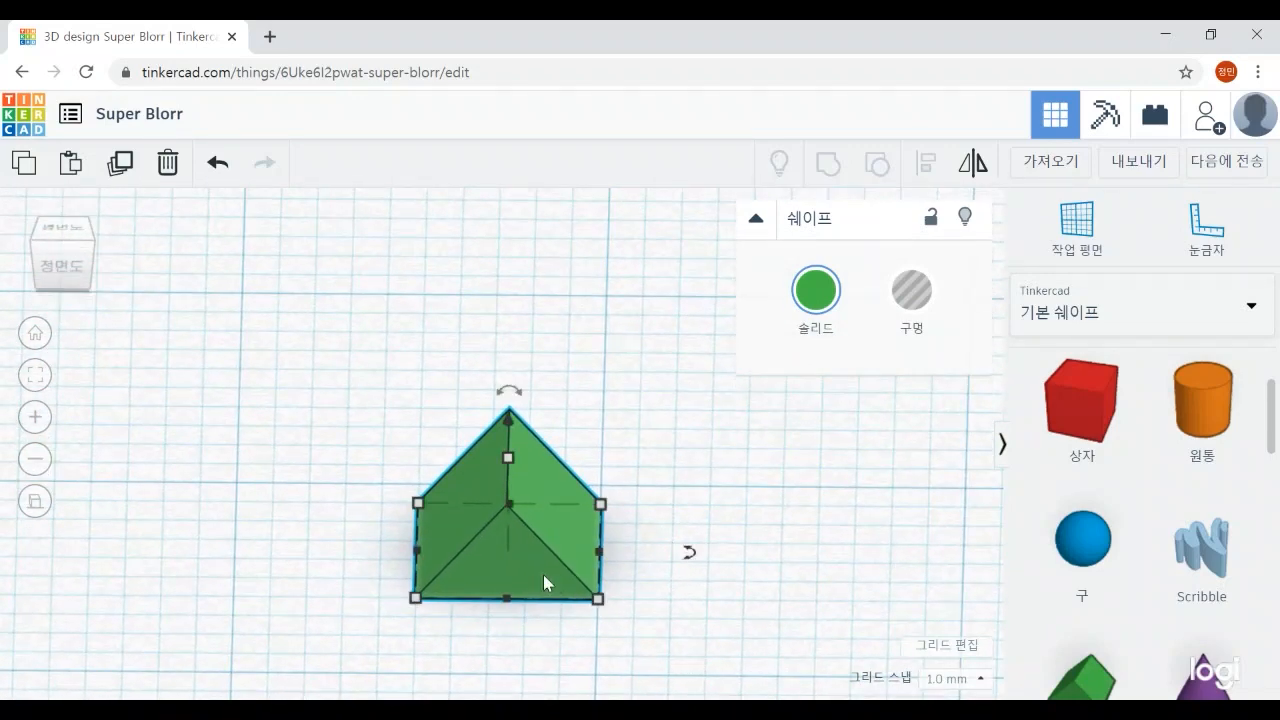
{"action": "mouse_move", "coordinate": [515, 390]}
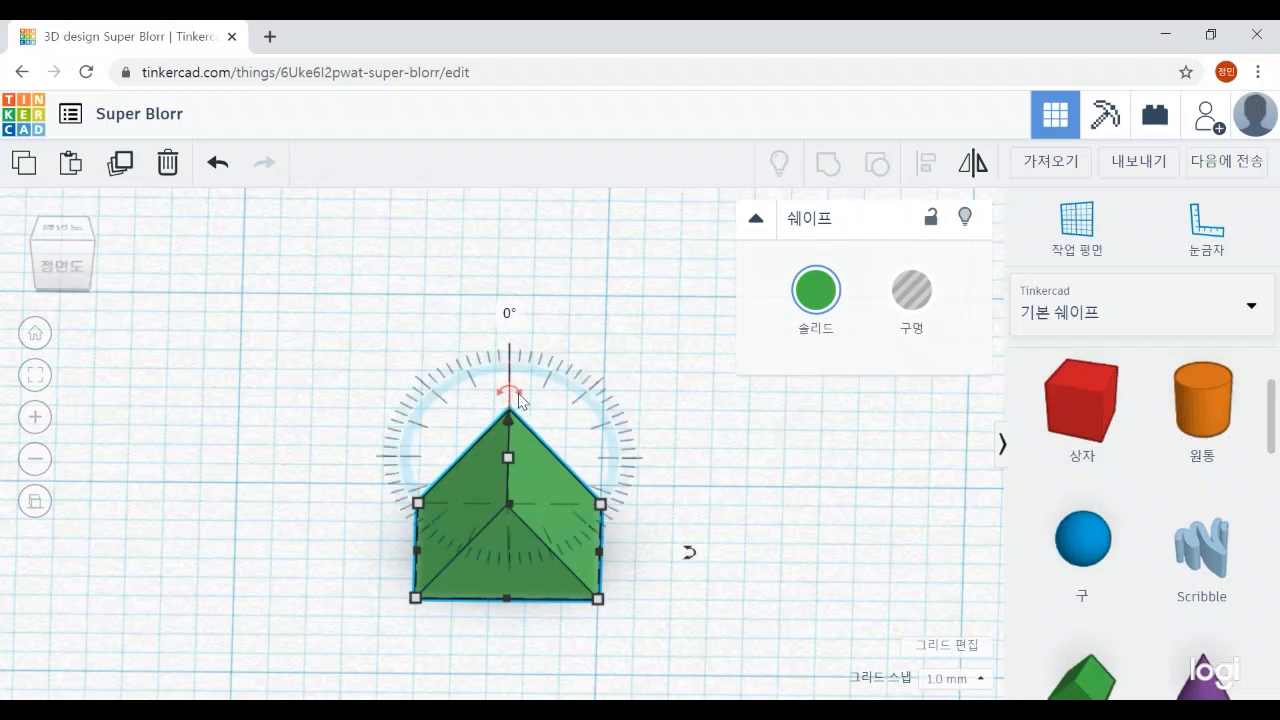
{"action": "left_click_drag", "start_coordinate": [518, 395], "coordinate": [582, 458]}
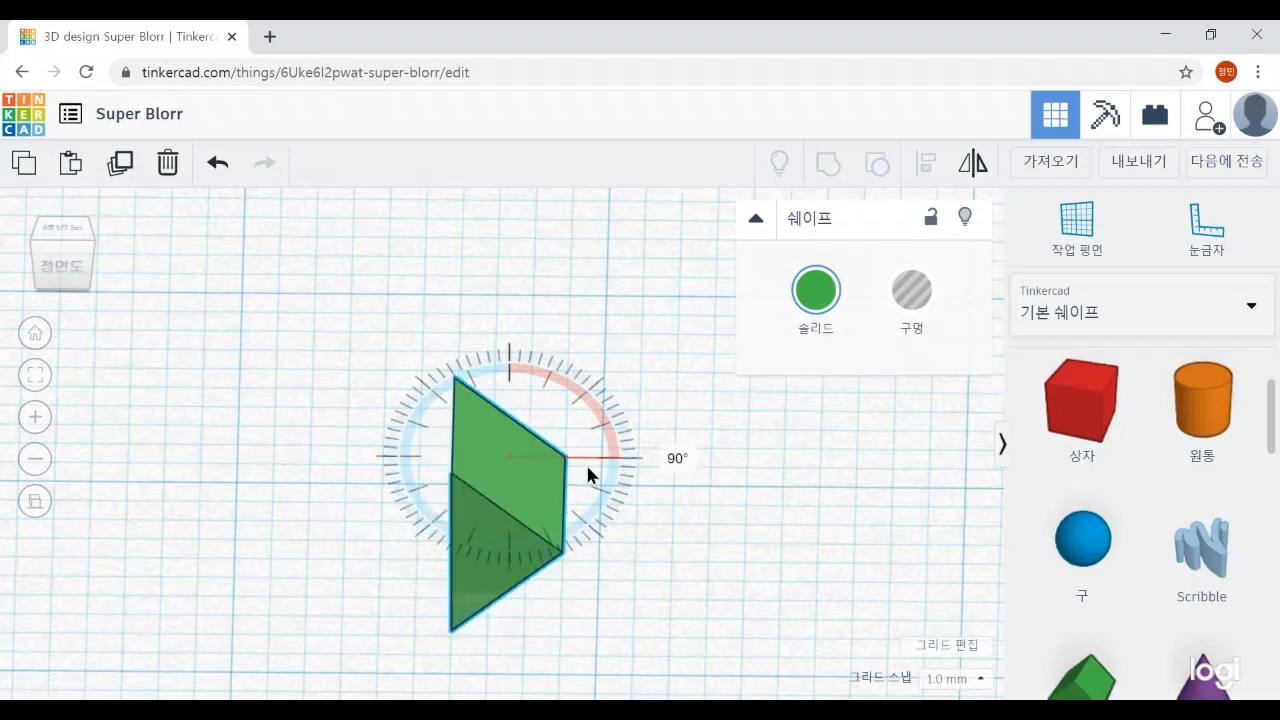
{"action": "left_click_drag", "start_coordinate": [585, 462], "coordinate": [585, 462]}
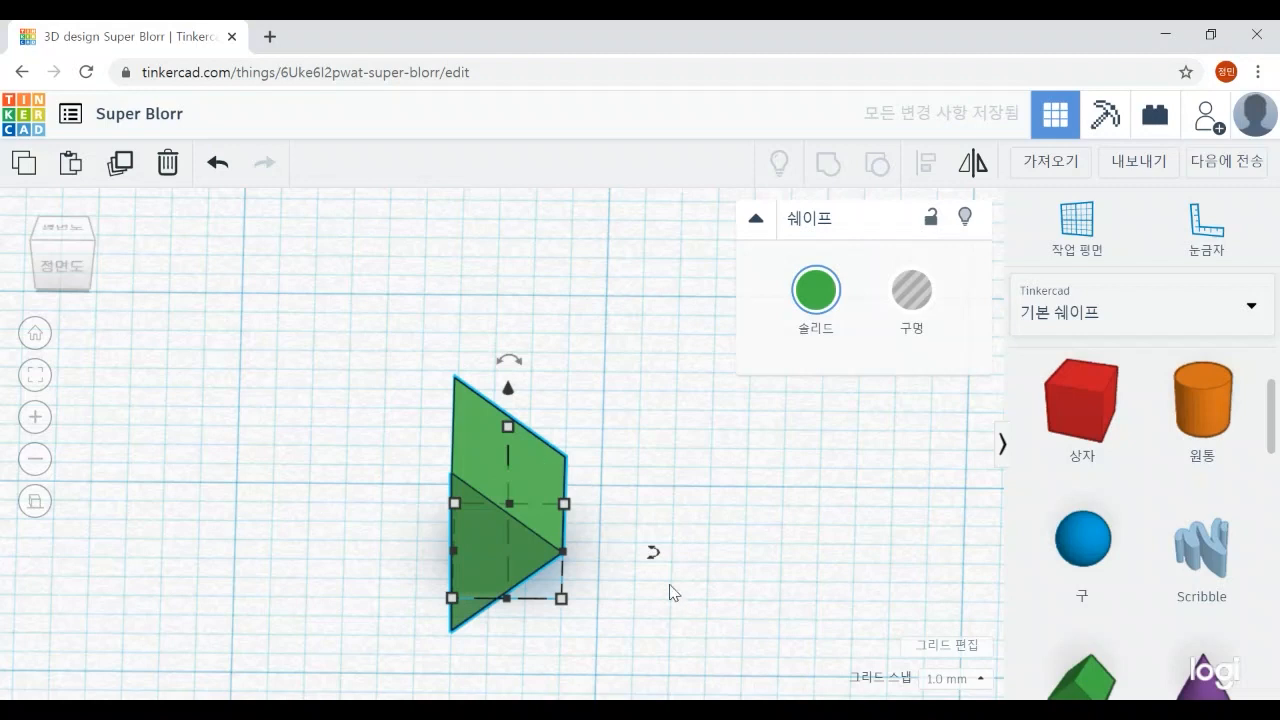
Turn the tipped roof copy back 90° counterclockwise to its upright position and deselect it
{"action": "left_click_drag", "start_coordinate": [508, 362], "coordinate": [503, 366]}
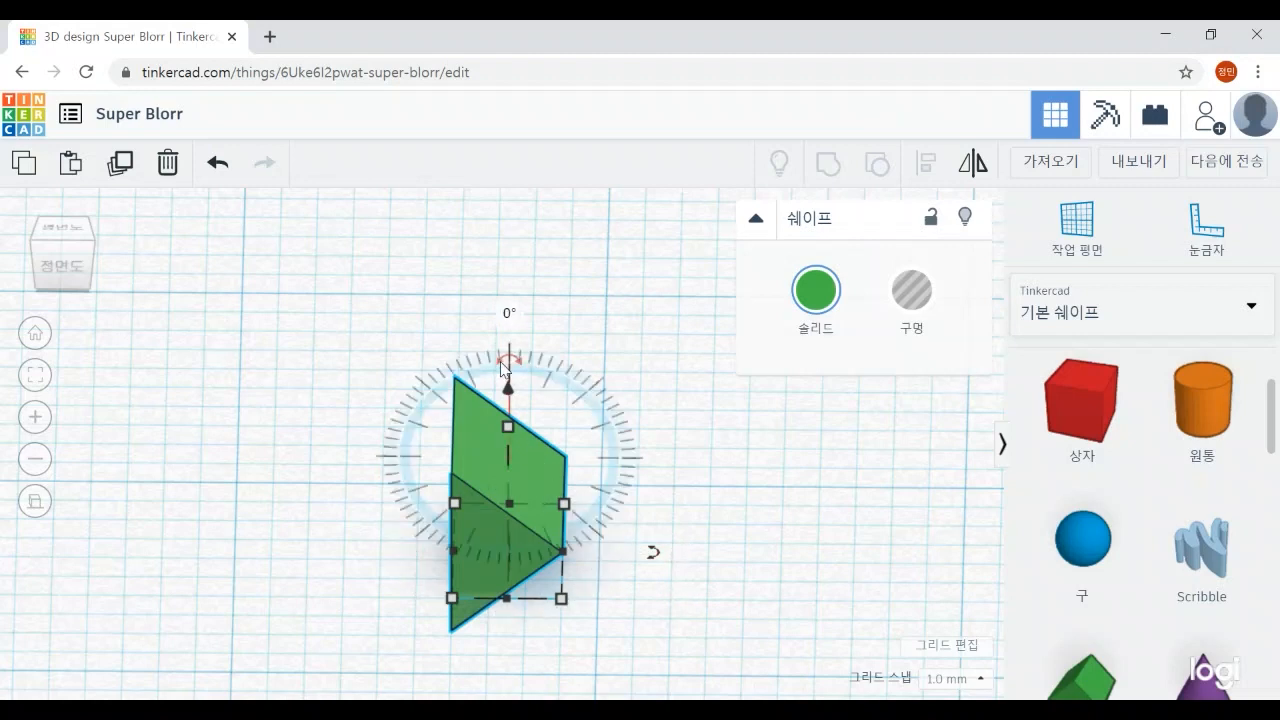
{"action": "left_click_drag", "start_coordinate": [503, 368], "coordinate": [503, 368]}
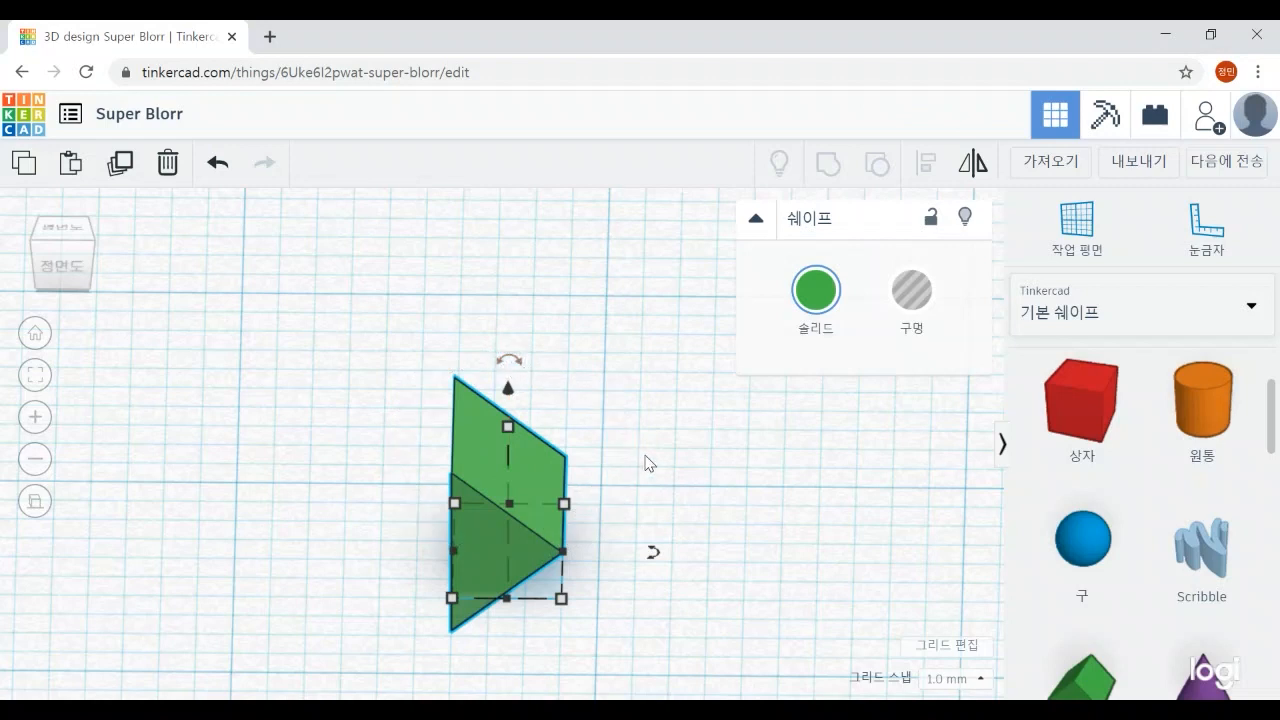
{"action": "mouse_move", "coordinate": [512, 375]}
{"action": "left_mouse_down"}
{"action": "mouse_move", "coordinate": [524, 368]}
{"action": "mouse_move", "coordinate": [511, 366]}
{"action": "left_mouse_up"}
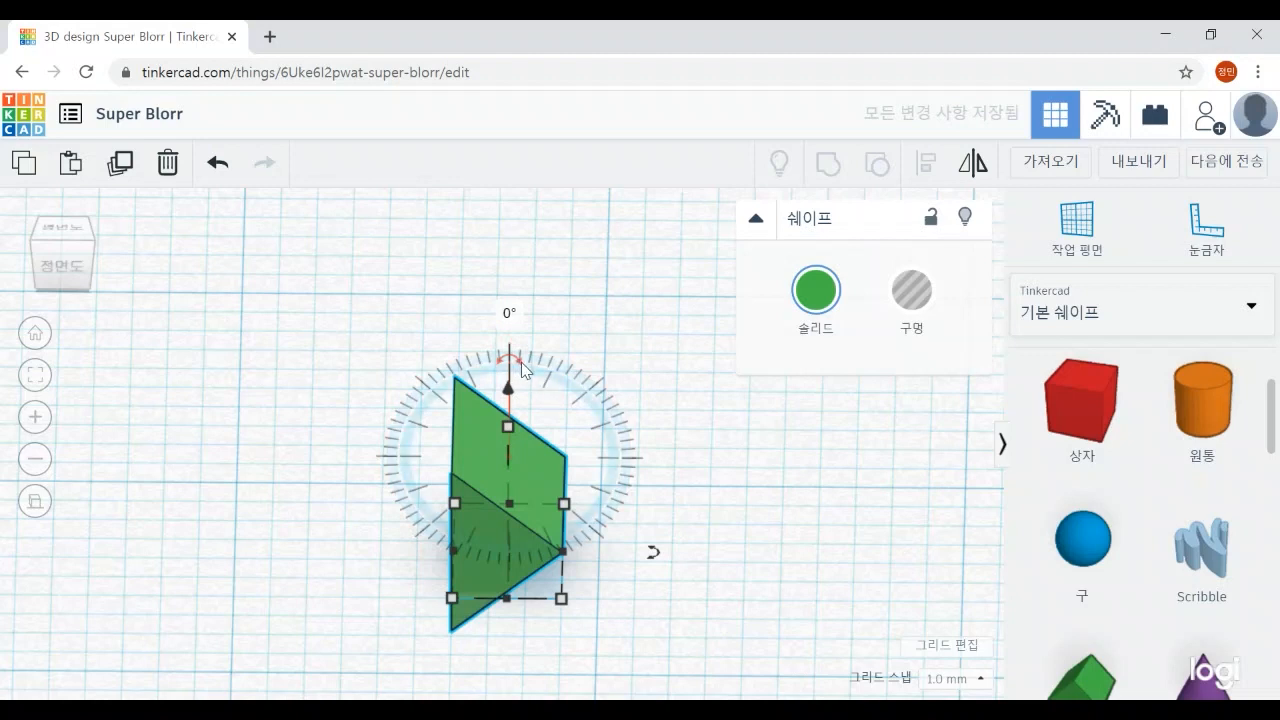
{"action": "left_click_drag", "start_coordinate": [521, 363], "coordinate": [512, 387]}
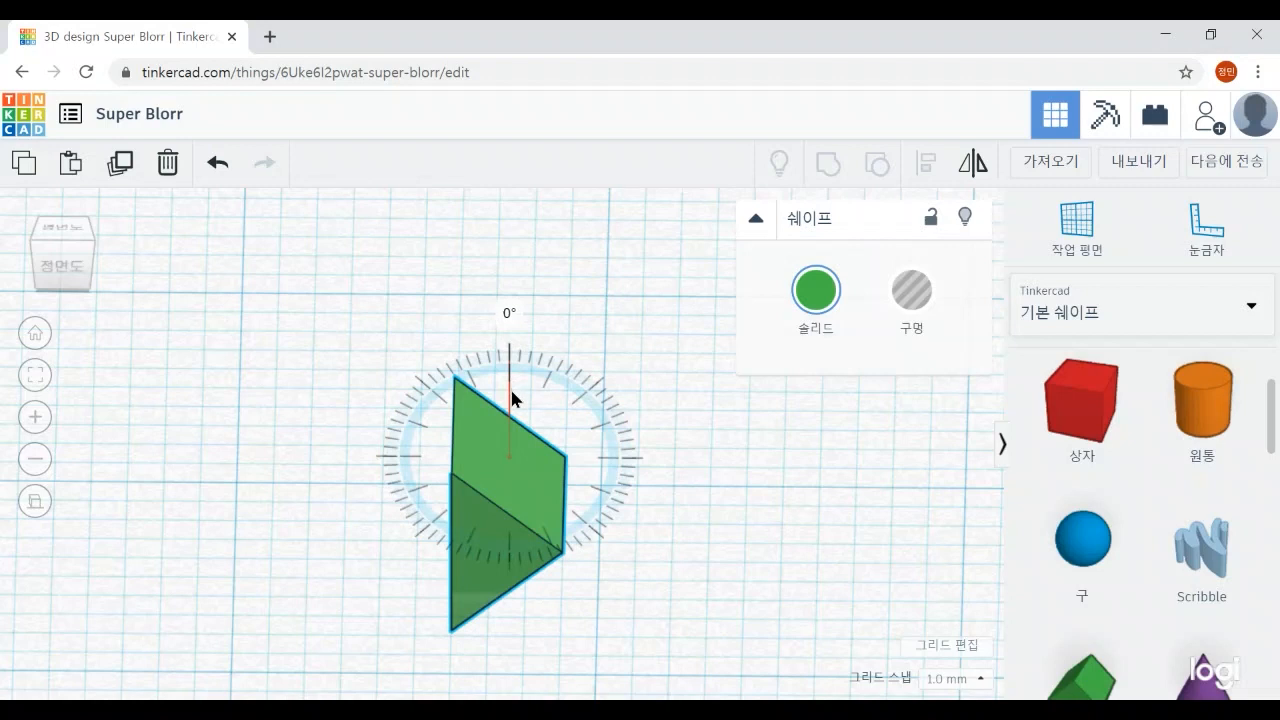
{"action": "left_click_drag", "start_coordinate": [512, 398], "coordinate": [466, 456]}
{"action": "left_click", "coordinate": [677, 534]}
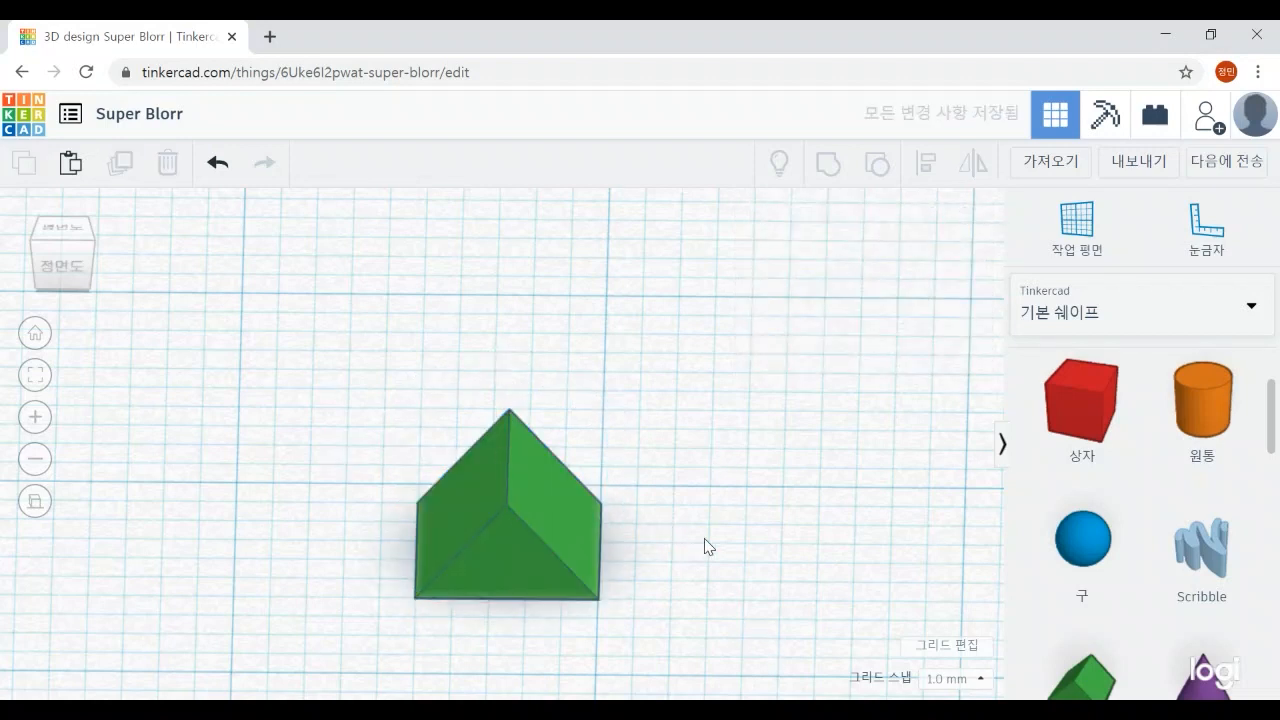
Rotate the upright roof copy 90° clockwise in the front plane so its ridge points right
{"action": "left_click", "coordinate": [508, 569]}
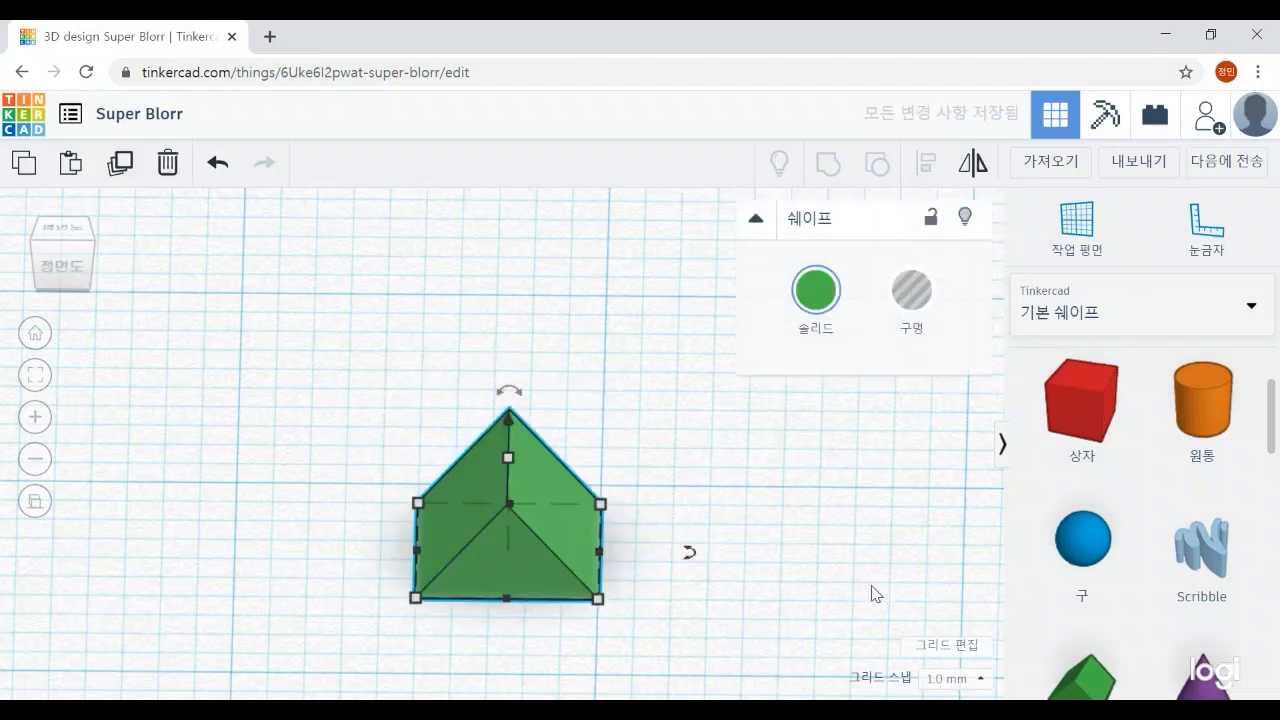
{"action": "left_click", "coordinate": [519, 395]}
{"action": "left_click", "coordinate": [517, 393]}
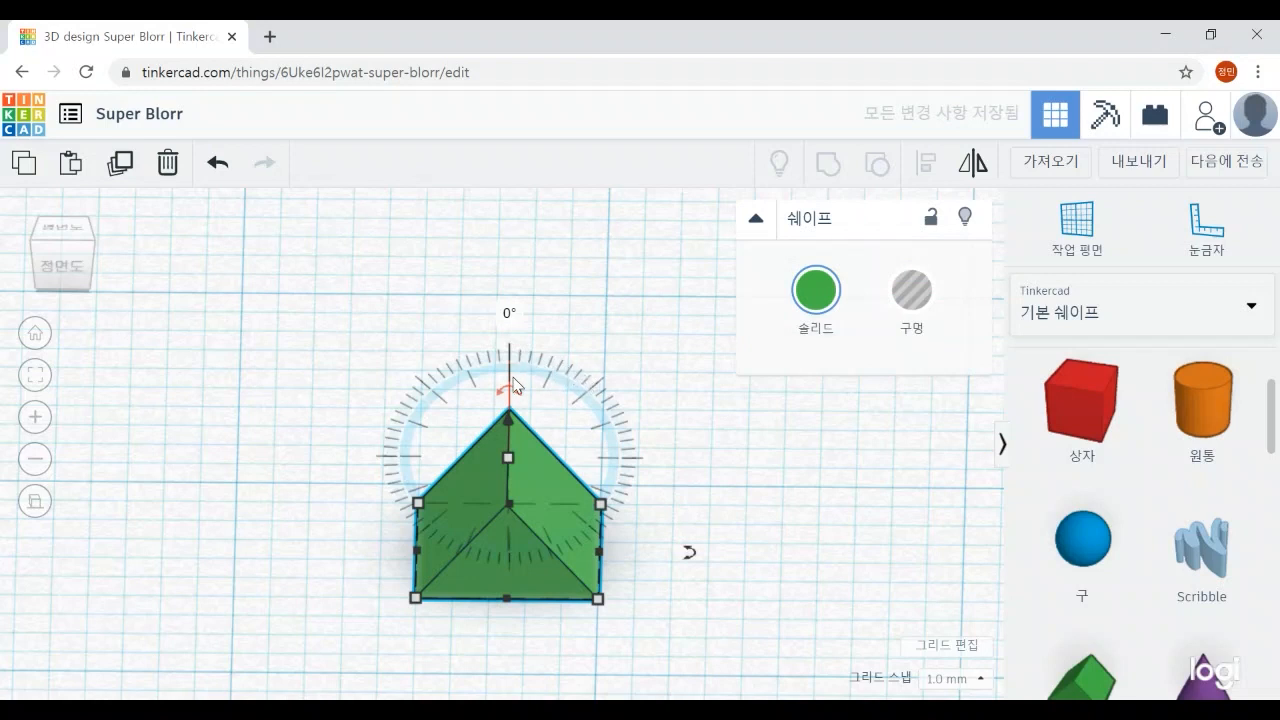
{"action": "left_click", "coordinate": [519, 395]}
{"action": "left_click_drag", "start_coordinate": [519, 394], "coordinate": [597, 460]}
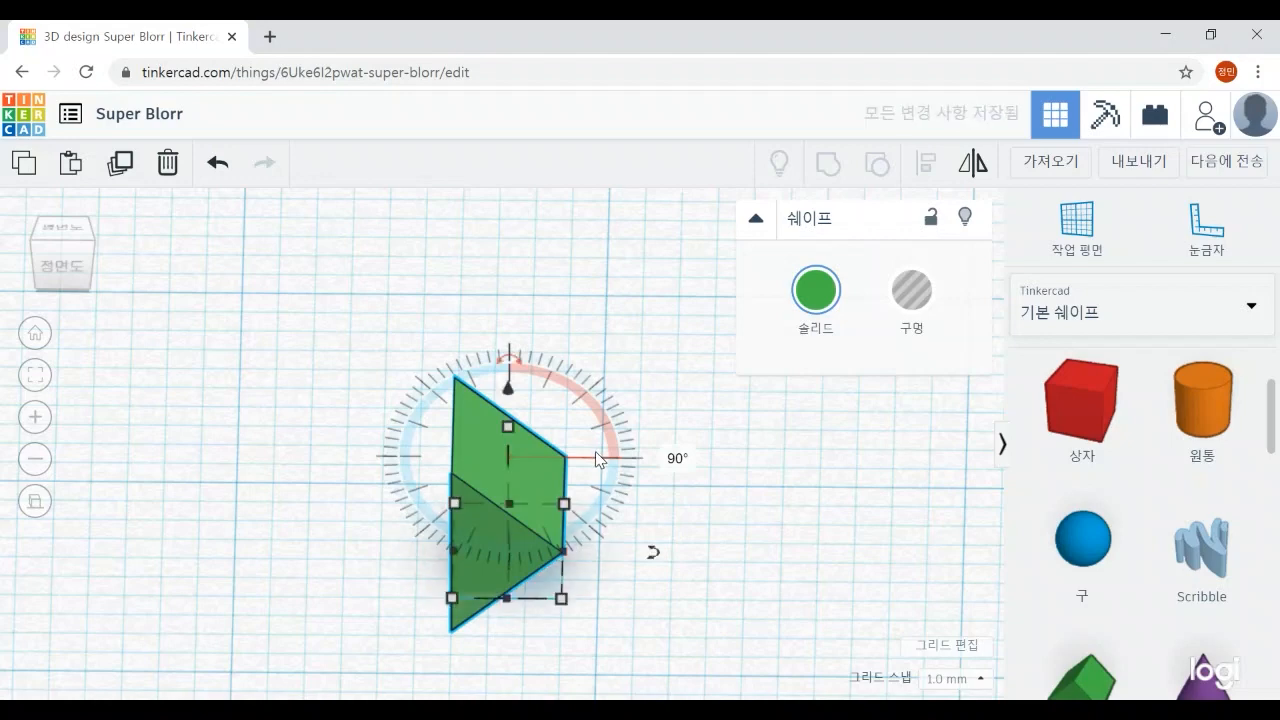
Move the new tan animal 27.5 mm straight forward, beside the two small green roofs
{"action": "scroll", "coordinate": [755, 577], "scroll_direction": "down", "scroll_amount": 5}
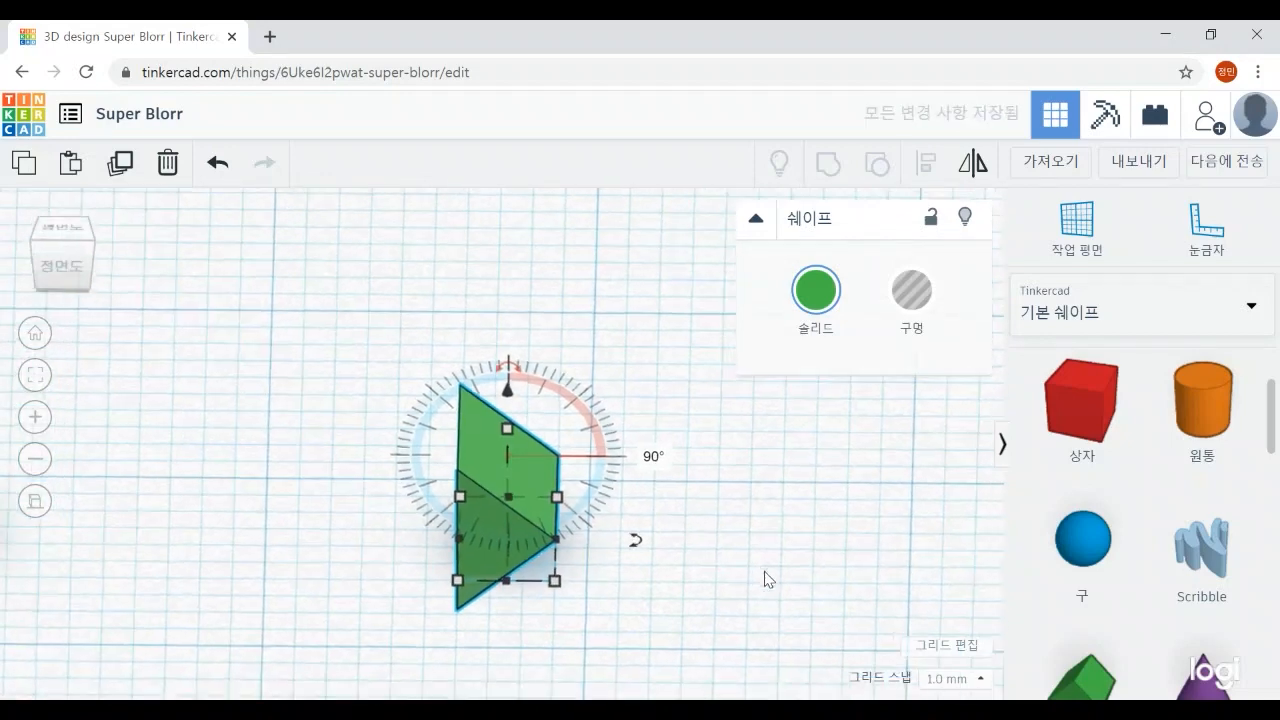
{"action": "left_click", "coordinate": [160, 513]}
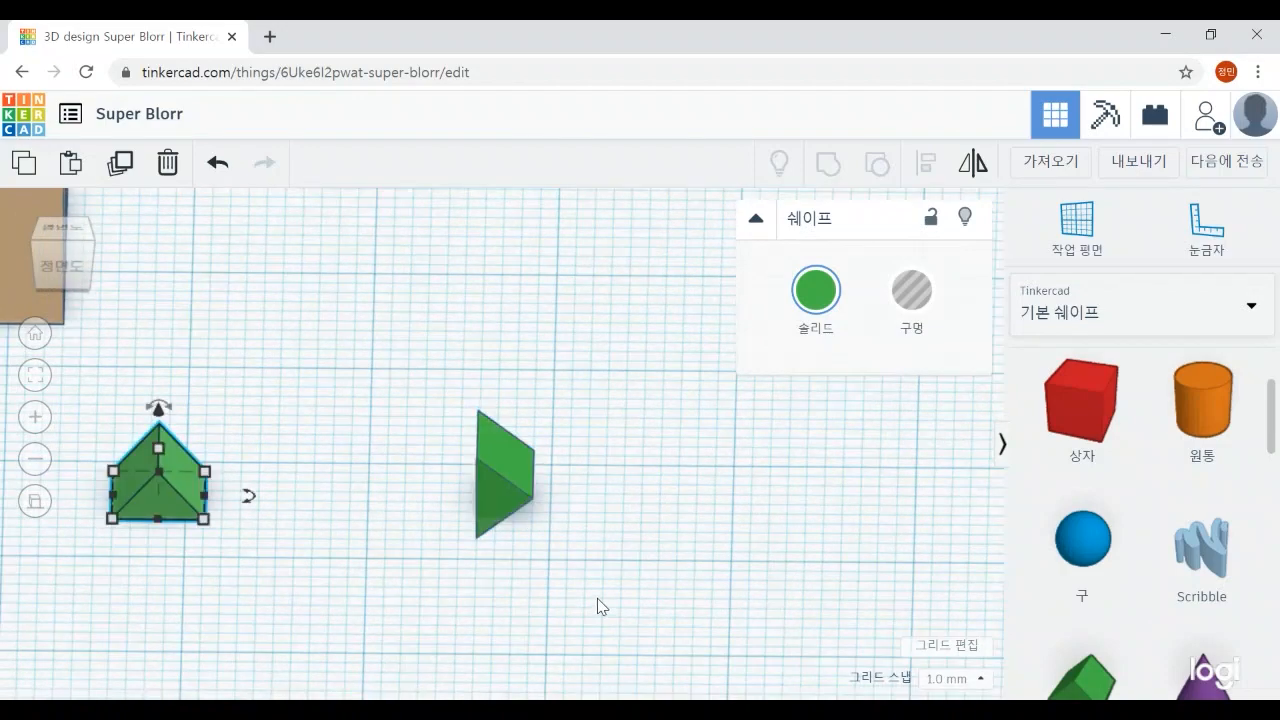
{"action": "scroll", "coordinate": [731, 486], "scroll_direction": "down", "scroll_amount": 3}
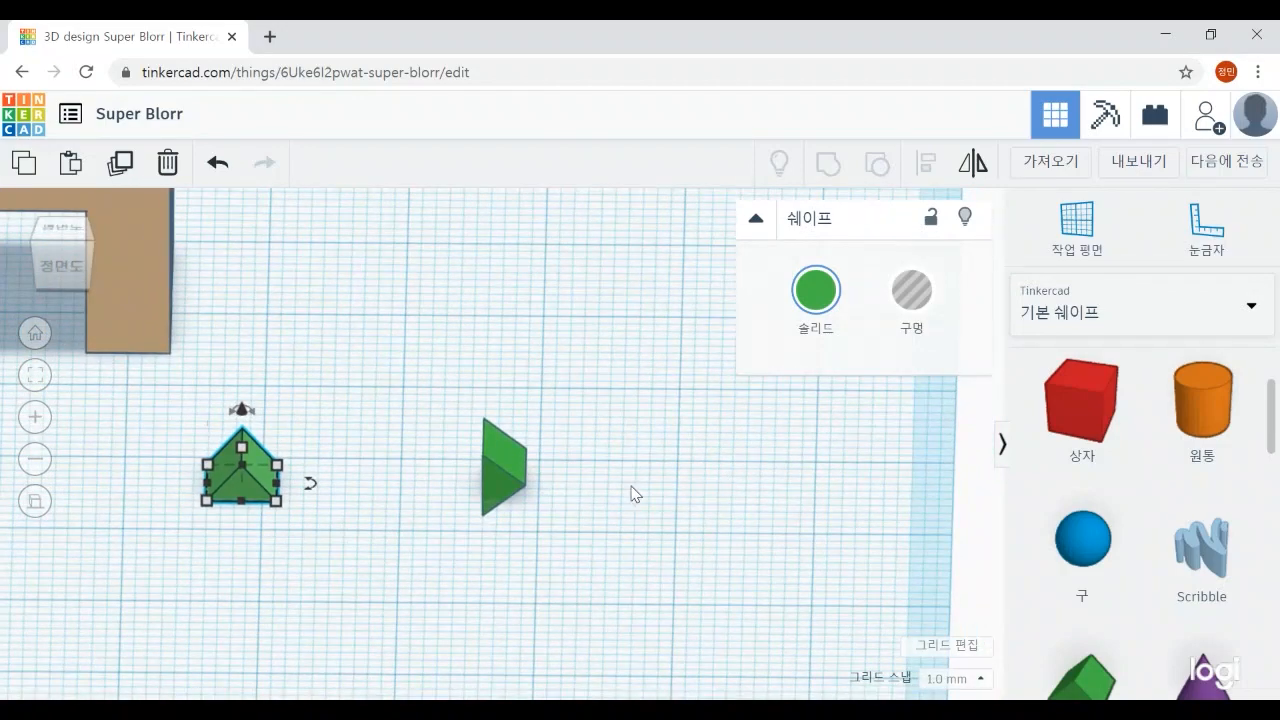
{"action": "scroll", "coordinate": [631, 492], "scroll_direction": "down", "scroll_amount": 5}
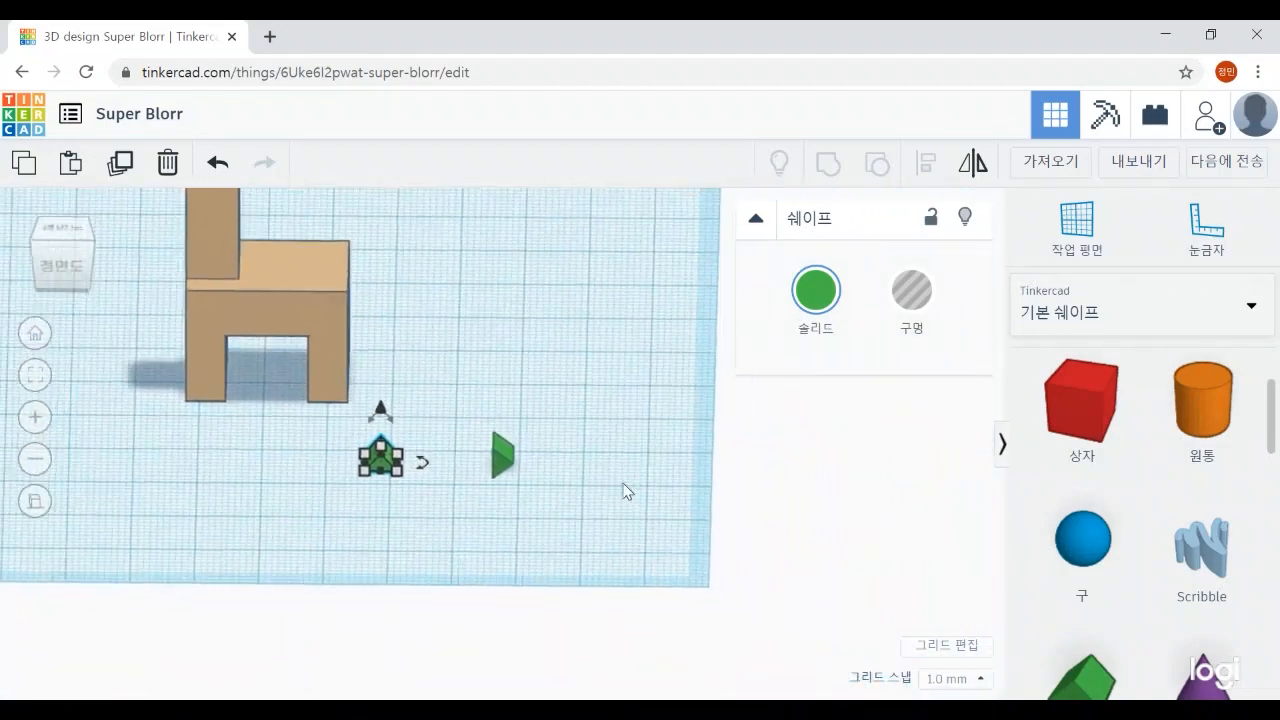
{"action": "scroll", "coordinate": [502, 404], "scroll_direction": "down", "scroll_amount": 1}
{"action": "middle_click_drag", "start_coordinate": [531, 396], "coordinate": [673, 517]}
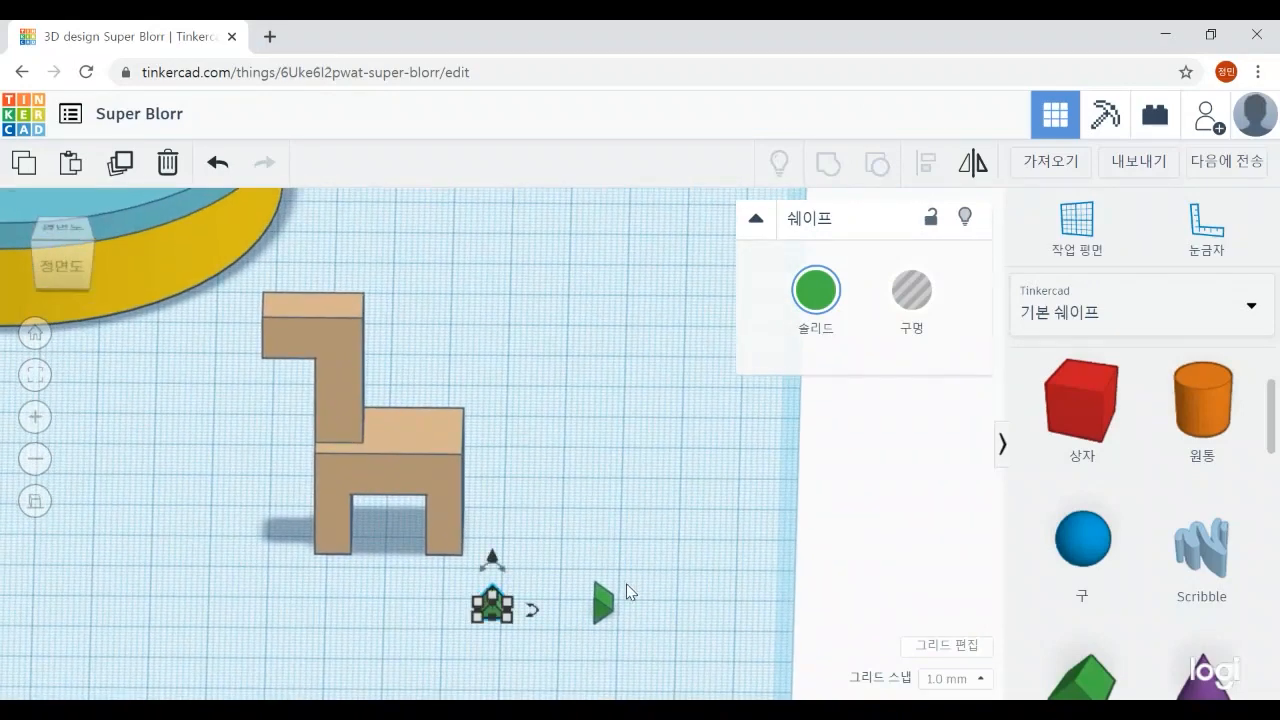
{"action": "left_click_drag", "start_coordinate": [381, 474], "coordinate": [381, 563]}
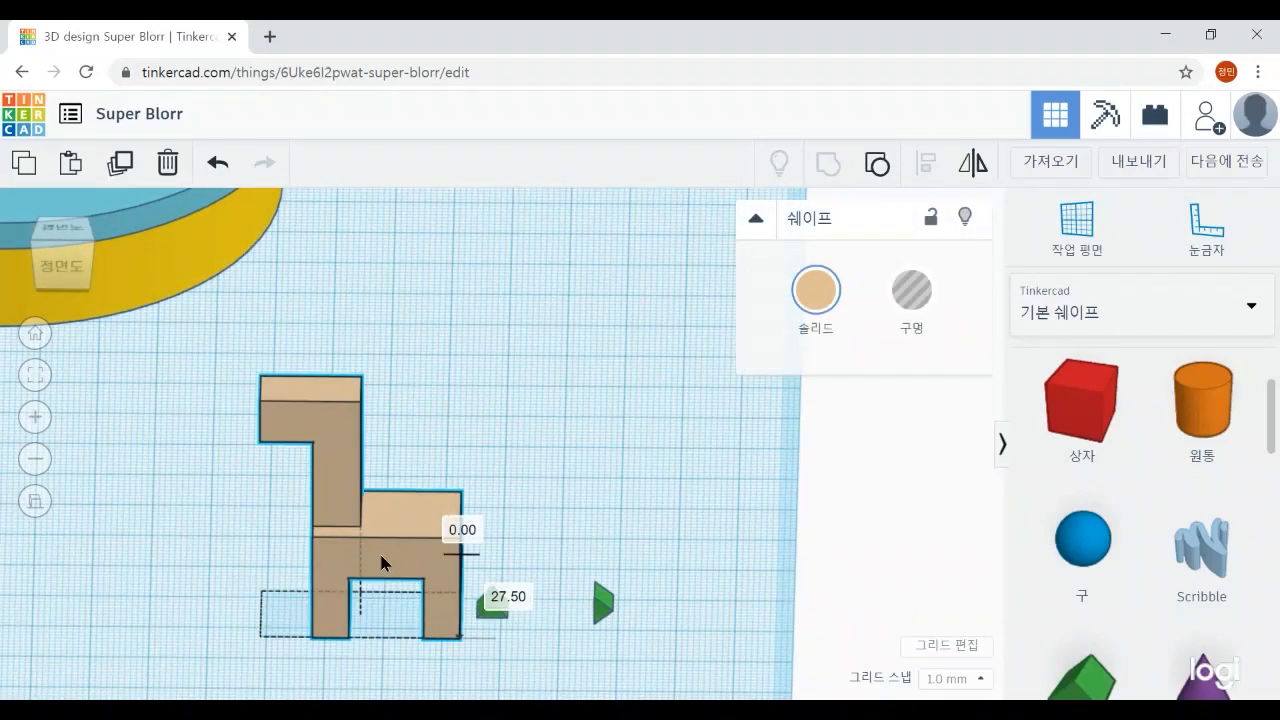
Move the finished animal with the green mane next to the new animal, on its left side
{"action": "scroll", "coordinate": [46, 608], "scroll_direction": "down", "scroll_amount": 4}
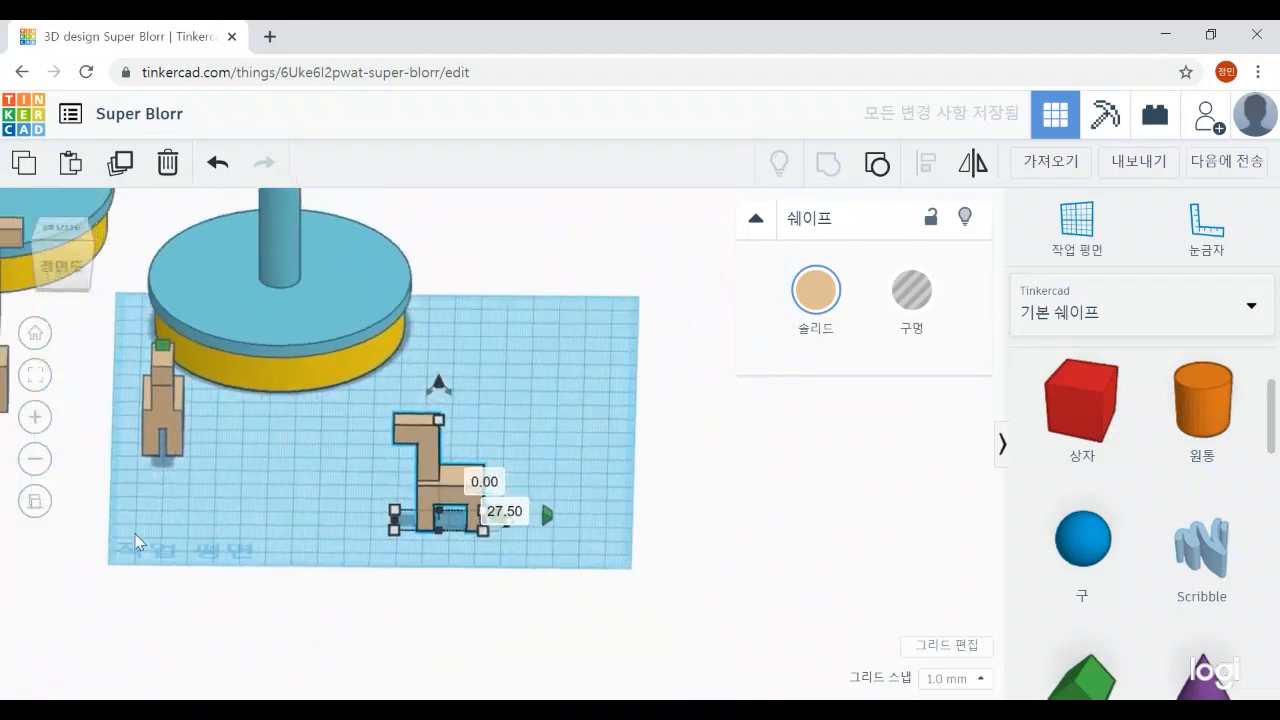
{"action": "left_click_drag", "start_coordinate": [182, 405], "coordinate": [331, 533]}
{"action": "scroll", "coordinate": [400, 555], "scroll_direction": "up", "scroll_amount": 3}
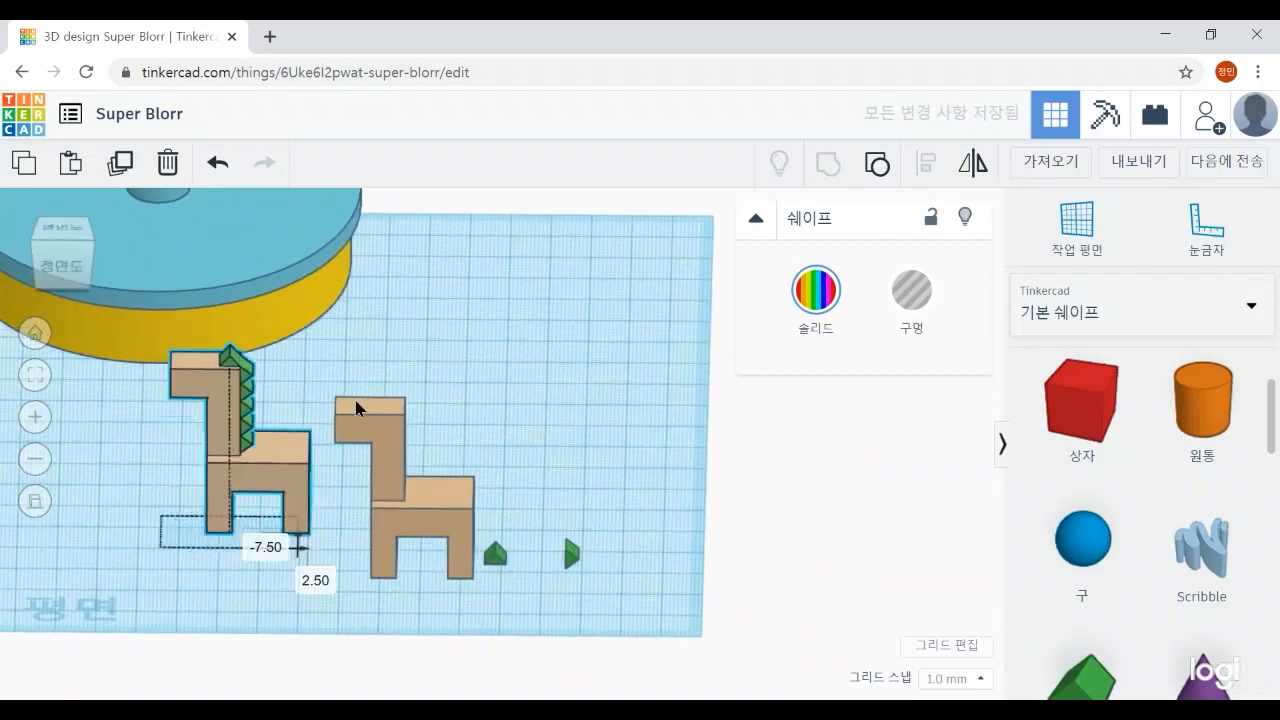
Move the finished animal with the green mane 78.5 mm right and 23.5 mm back, behind the two loose green roofs
{"action": "left_click_drag", "start_coordinate": [290, 440], "coordinate": [598, 452]}
{"action": "scroll", "coordinate": [699, 561], "scroll_direction": "up", "scroll_amount": 3}
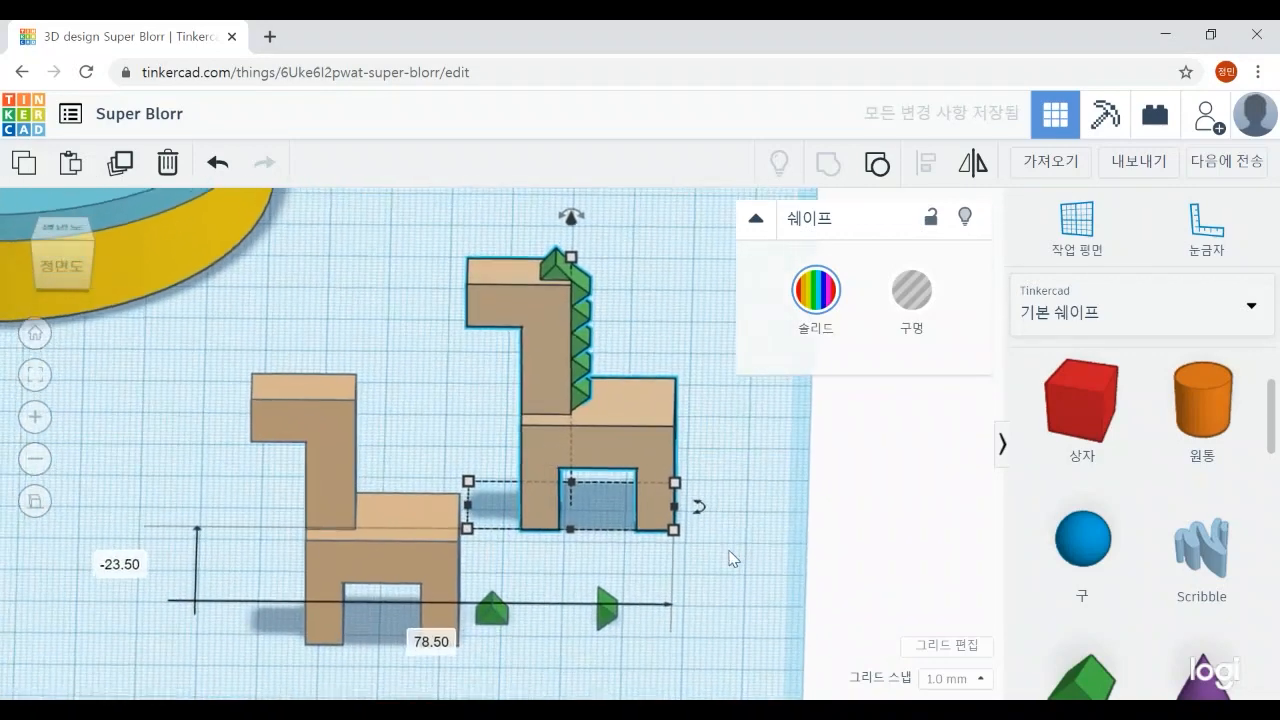
{"action": "scroll", "coordinate": [760, 540], "scroll_direction": "up", "scroll_amount": 2}
{"action": "scroll", "coordinate": [703, 646], "scroll_direction": "down", "scroll_amount": 3}
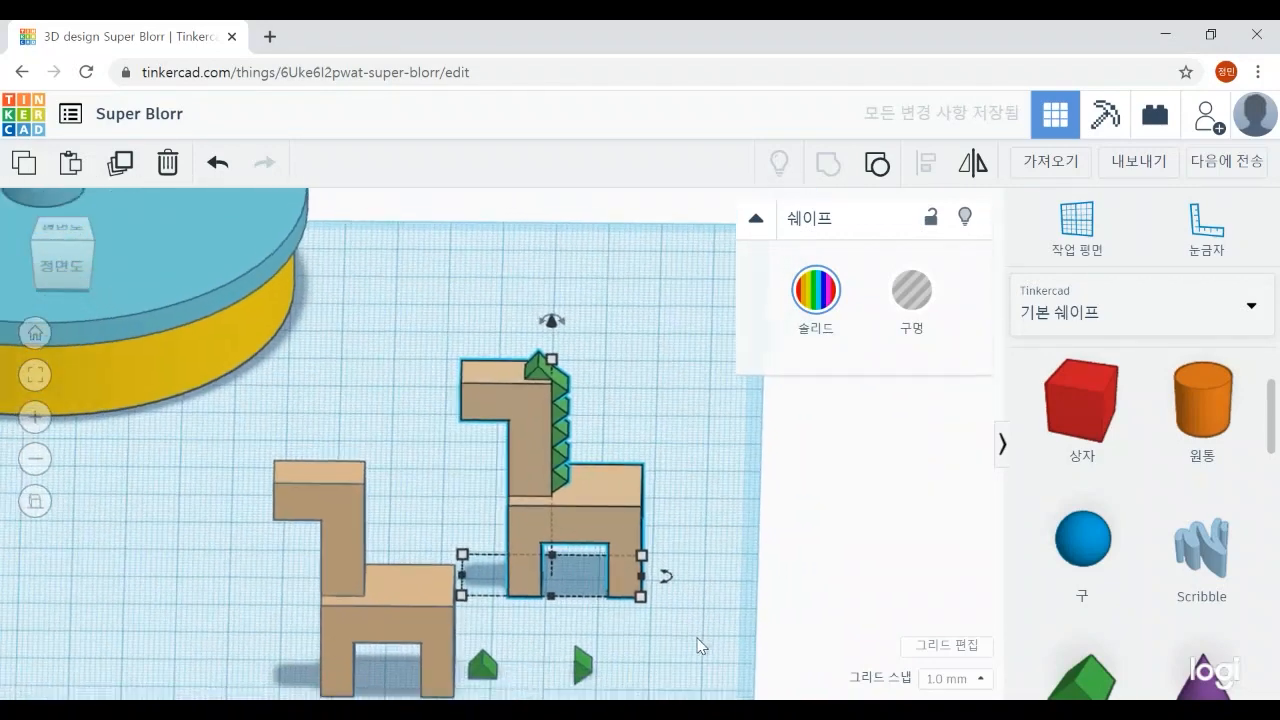
Raise the upright green roof to head height by dropping it onto a temporary workplane on the new animal's head, and restore the default workplane
{"action": "left_click", "coordinate": [484, 658]}
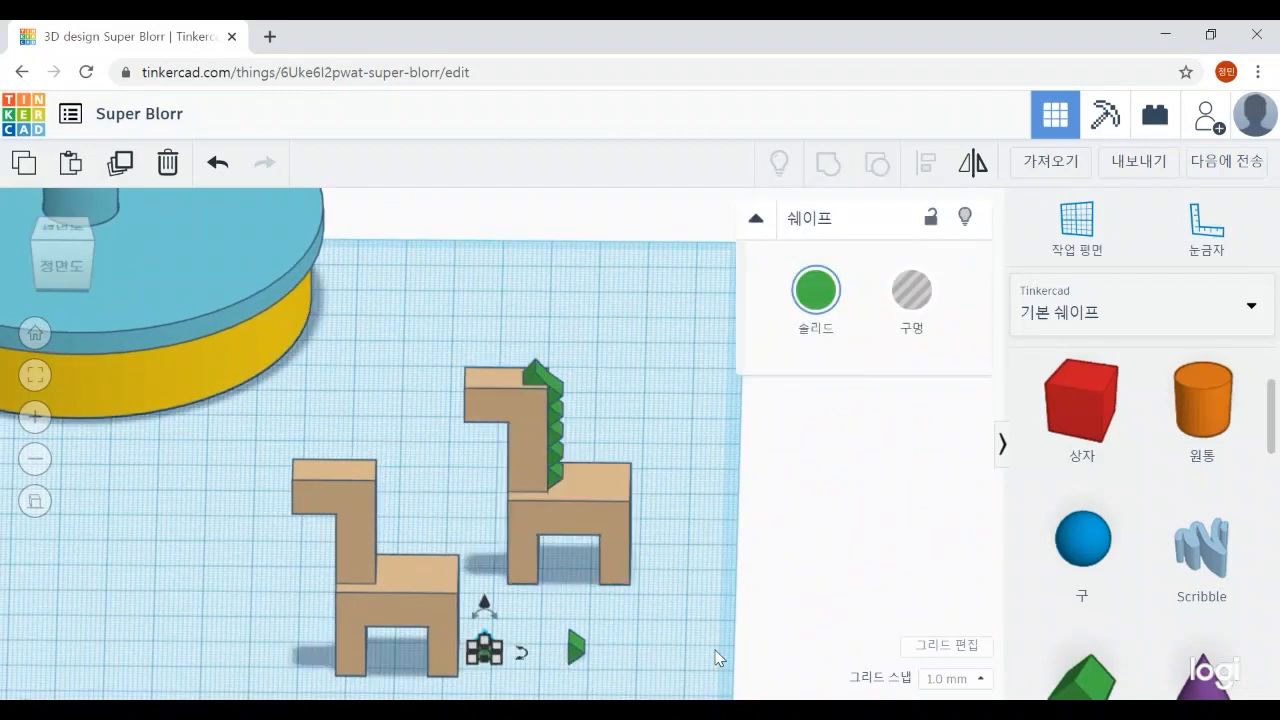
{"action": "right_click_drag", "start_coordinate": [707, 661], "coordinate": [708, 677]}
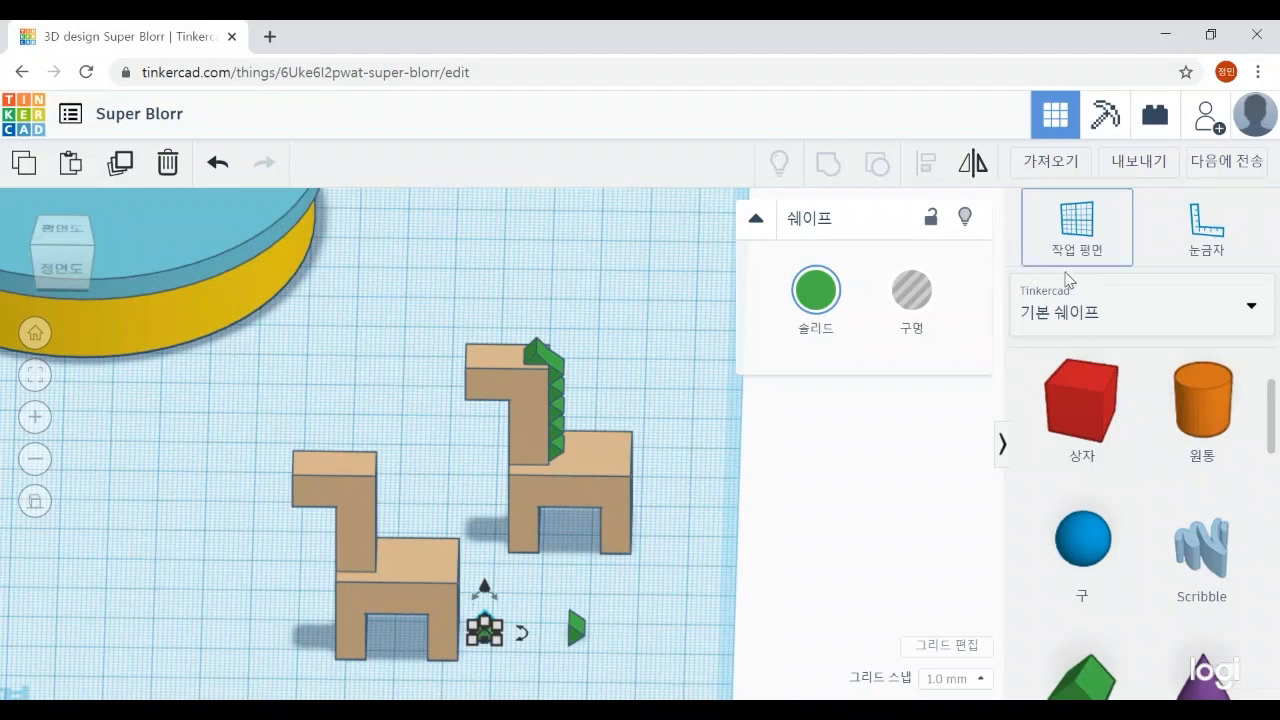
{"action": "left_click", "coordinate": [1073, 237]}
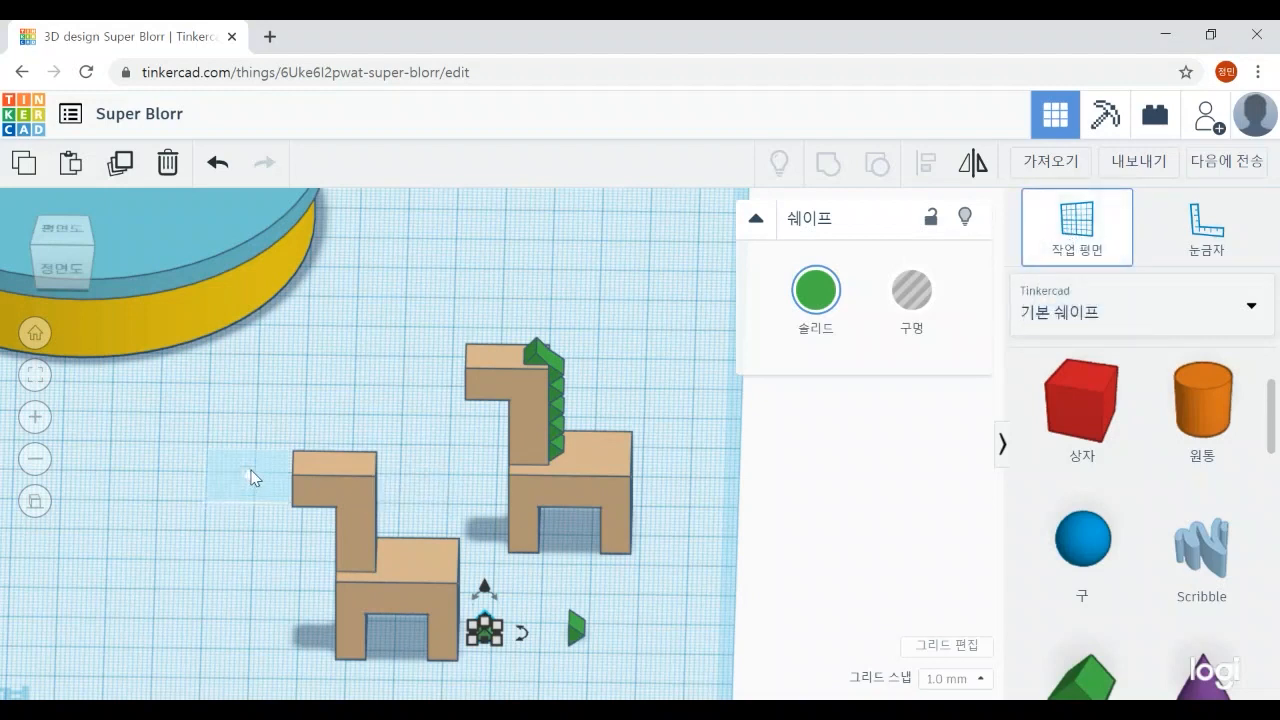
{"action": "left_click", "coordinate": [343, 462]}
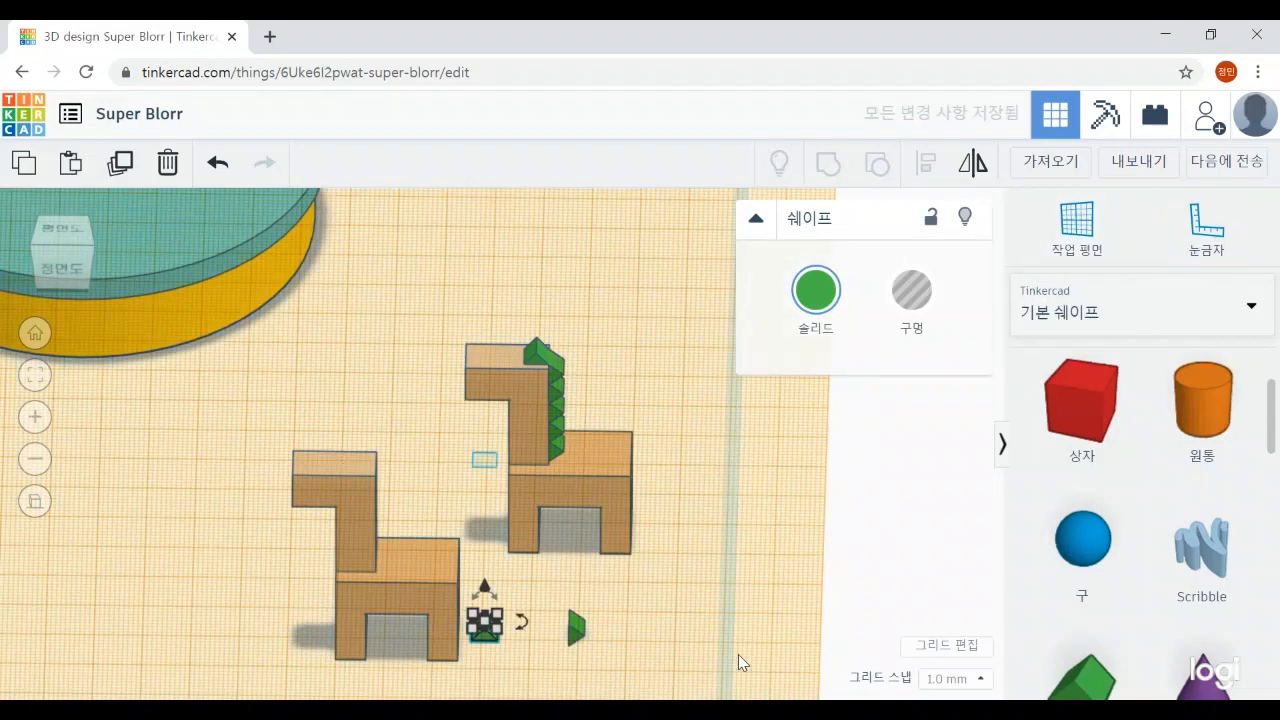
{"action": "left_click", "coordinate": [674, 656]}
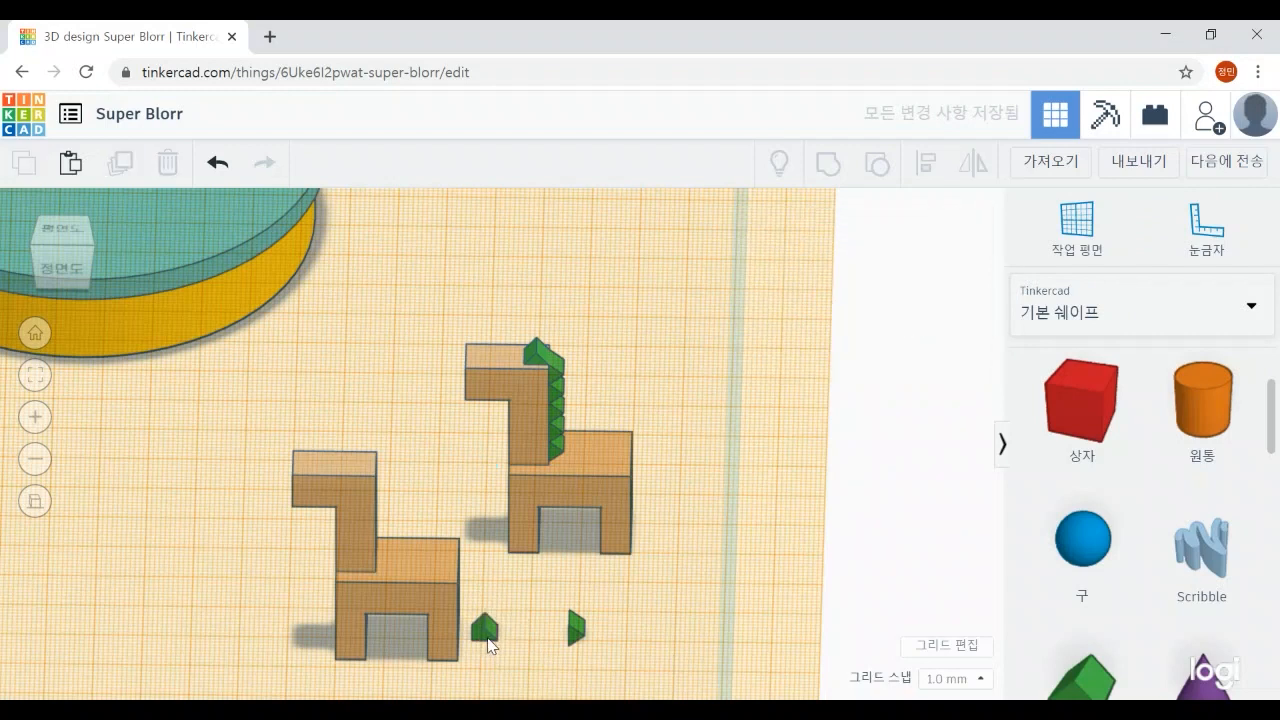
{"action": "left_click", "coordinate": [485, 630]}
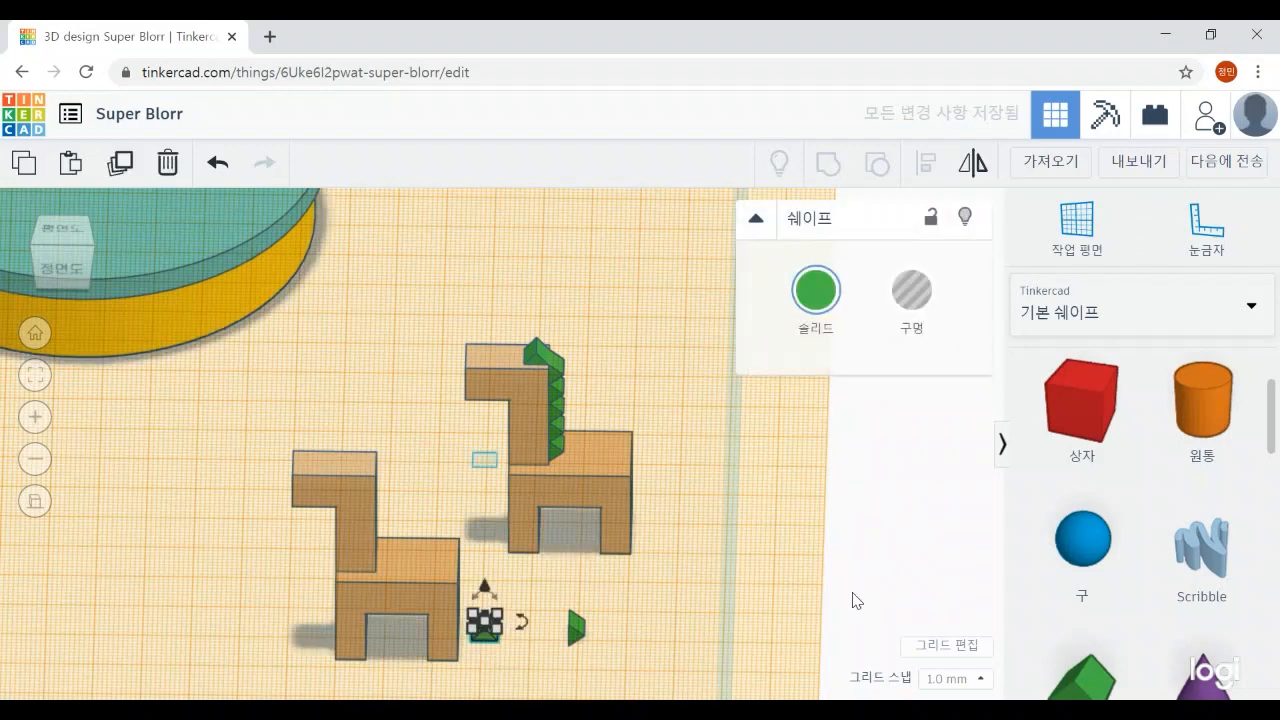
{"action": "key", "text": "d"}
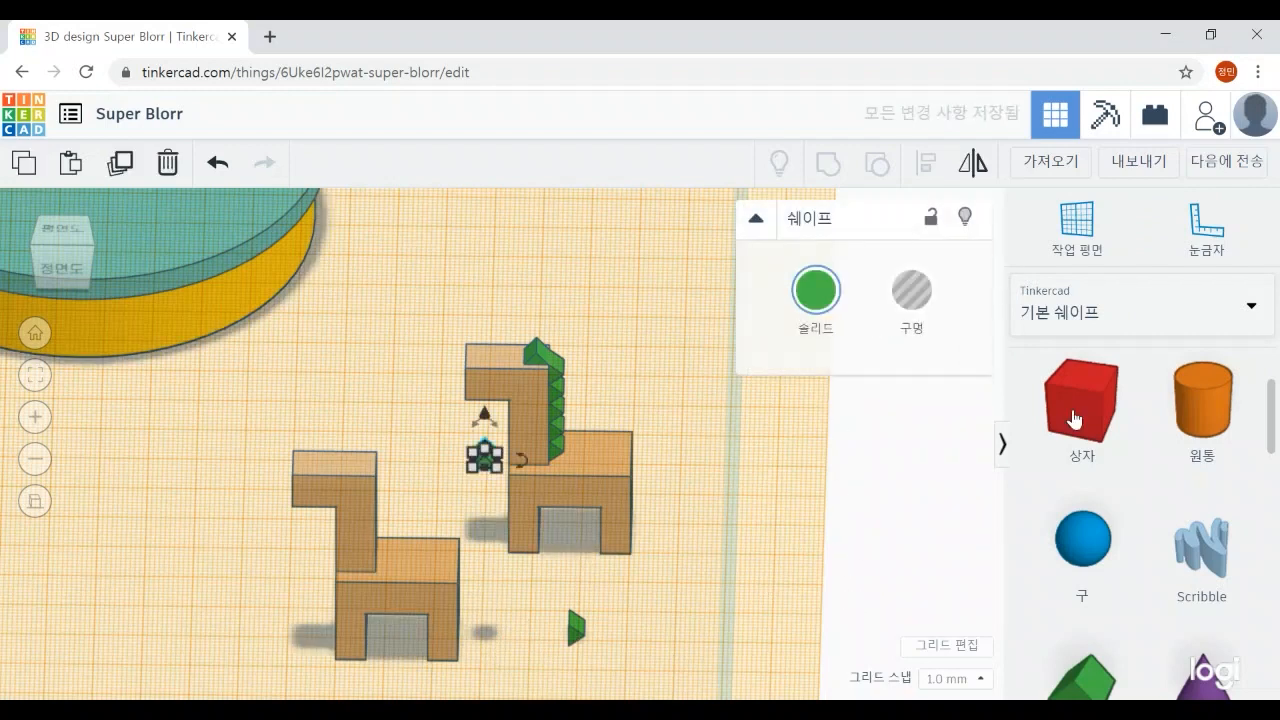
{"action": "left_click", "coordinate": [1088, 228]}
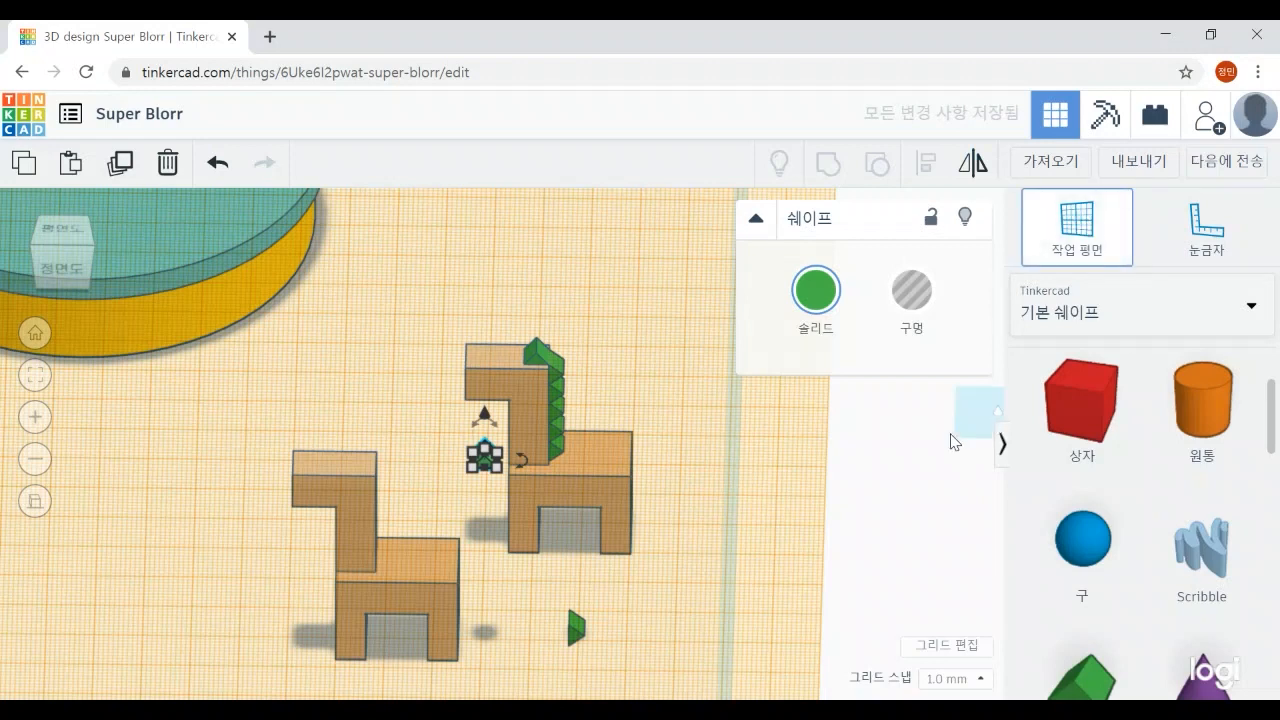
{"action": "left_click", "coordinate": [737, 551]}
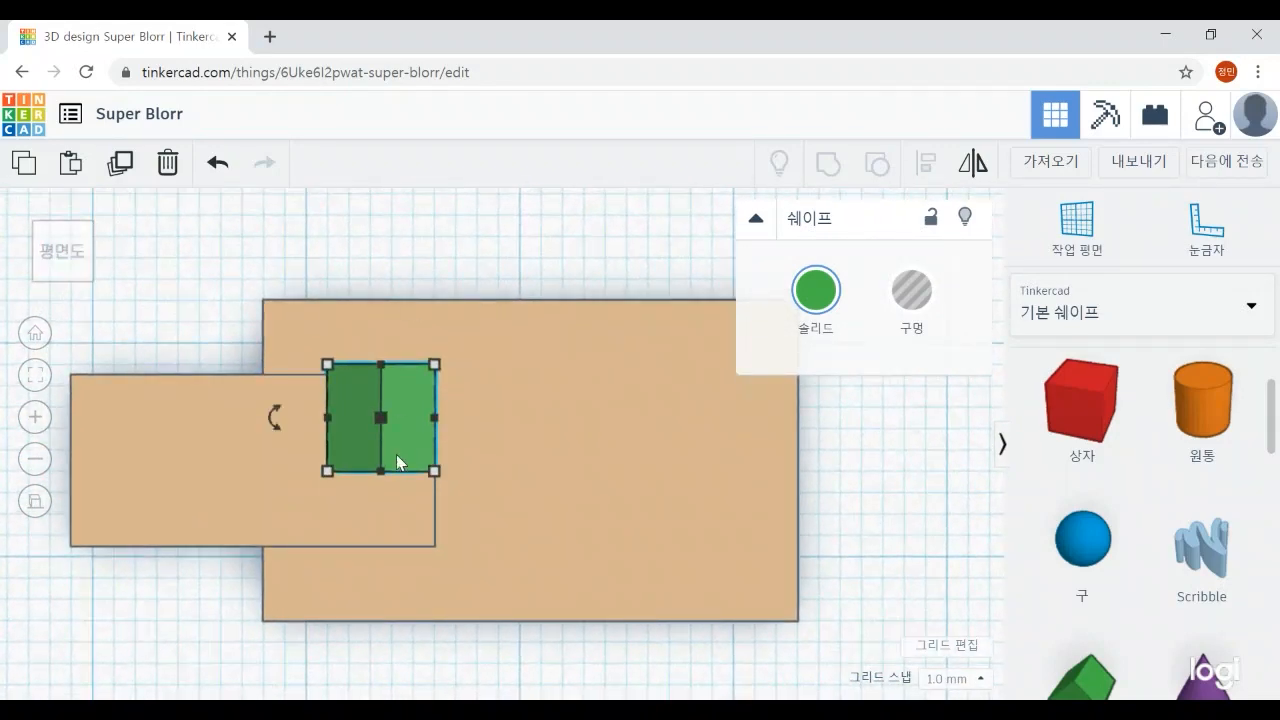
Move the upright roof forward until it sits centred across the width of the new animal's head, and deselect it
{"action": "key", "text": "Down"}
{"action": "key", "text": "Down"}
{"action": "key", "text": "Down"}
{"action": "key", "text": "Down"}
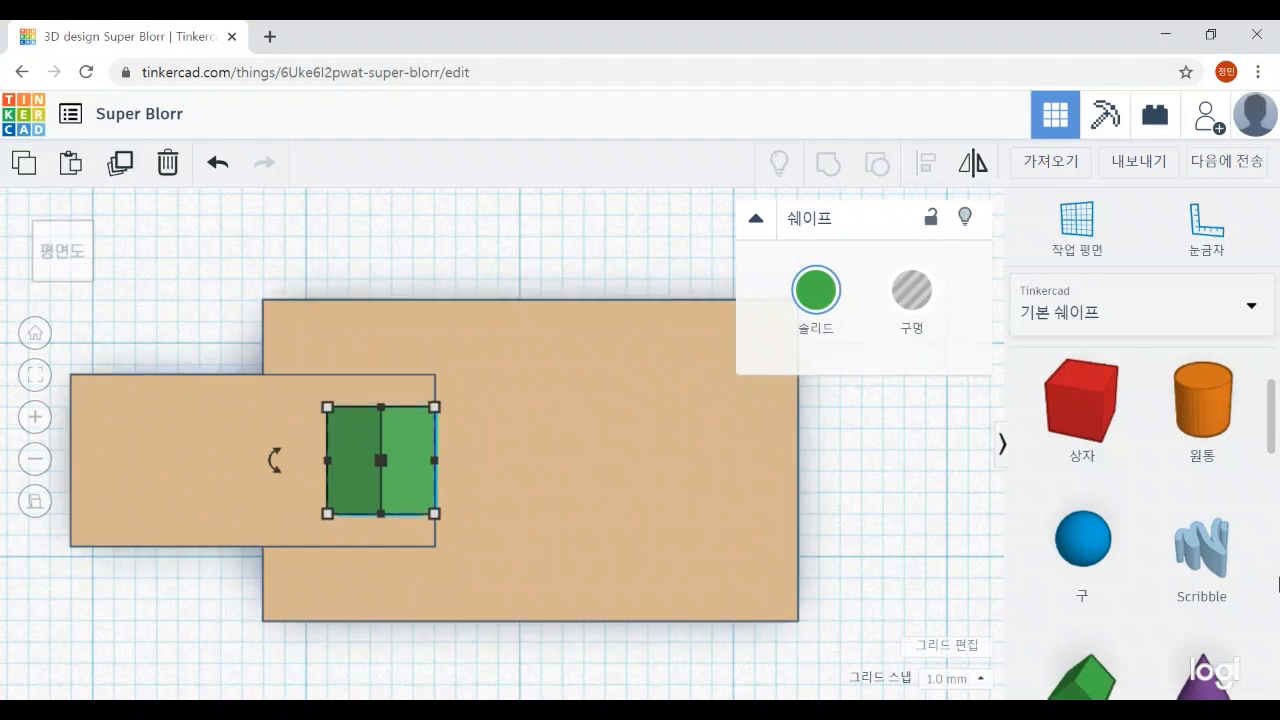
{"action": "left_click", "coordinate": [973, 580]}
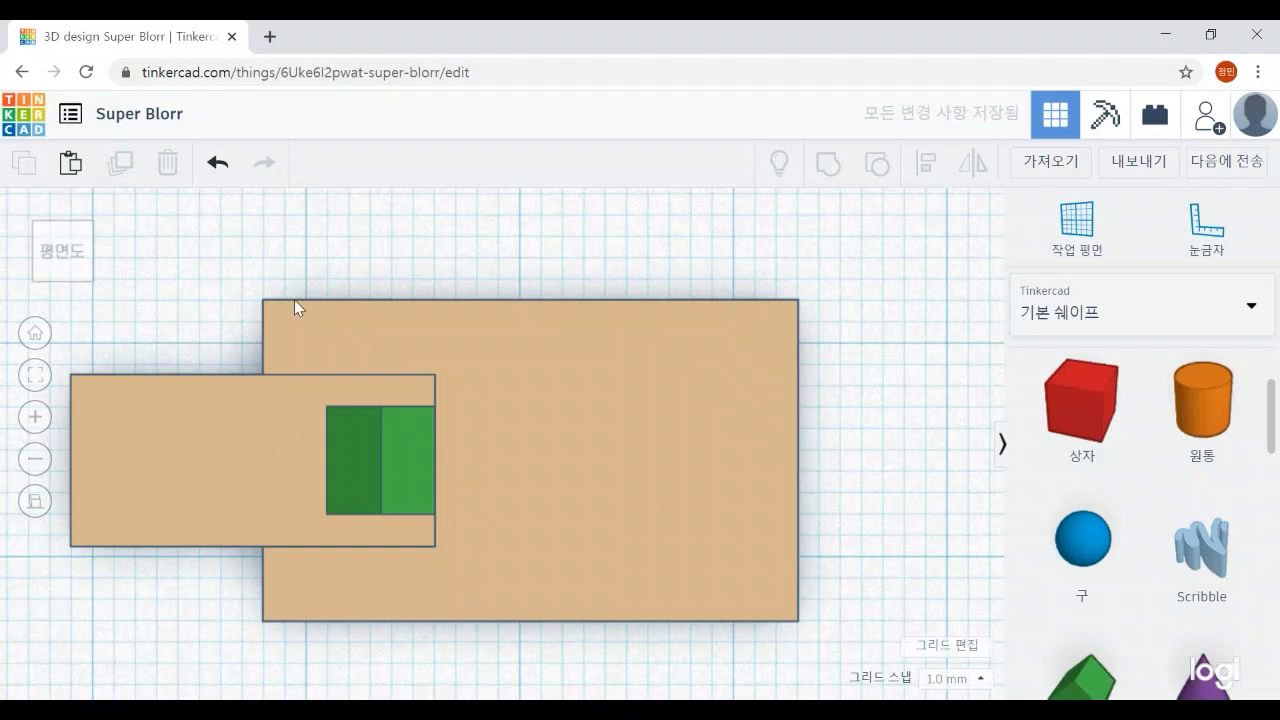
Select the new animal together with its head roof and check their front-to-back centring with the Align tool
{"action": "left_click_drag", "start_coordinate": [197, 241], "coordinate": [843, 682]}
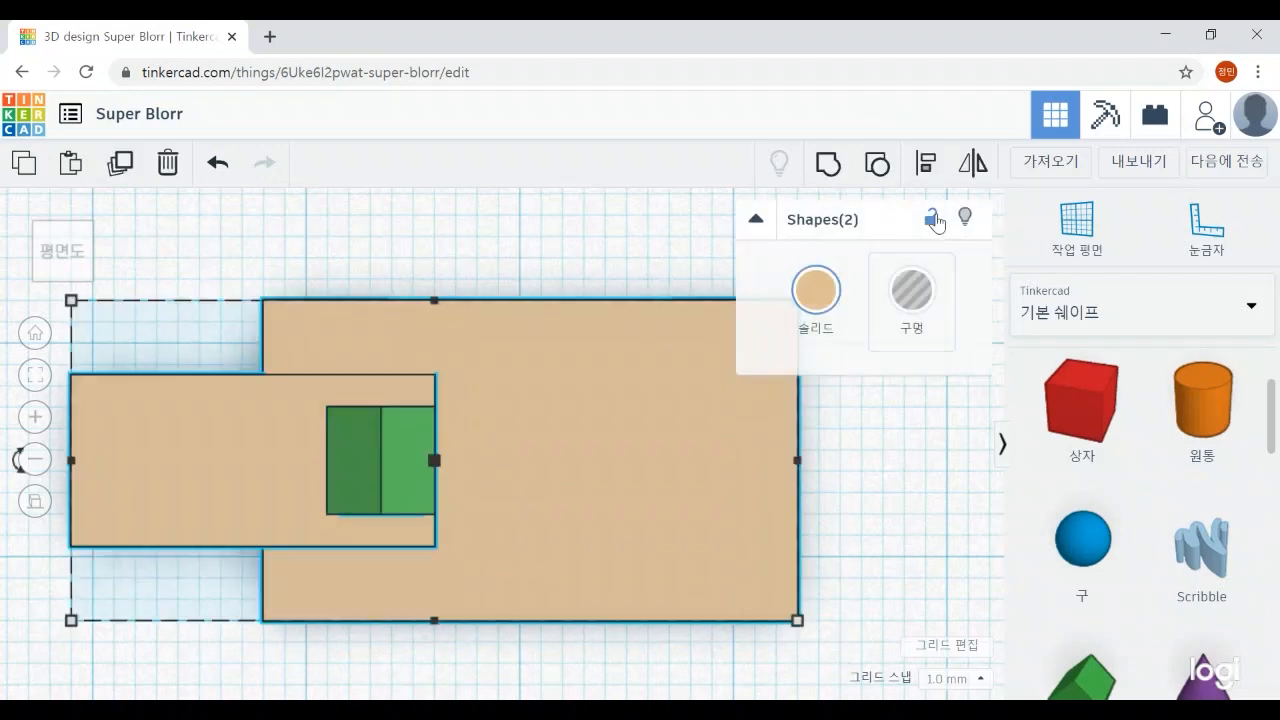
{"action": "key", "text": "f"}
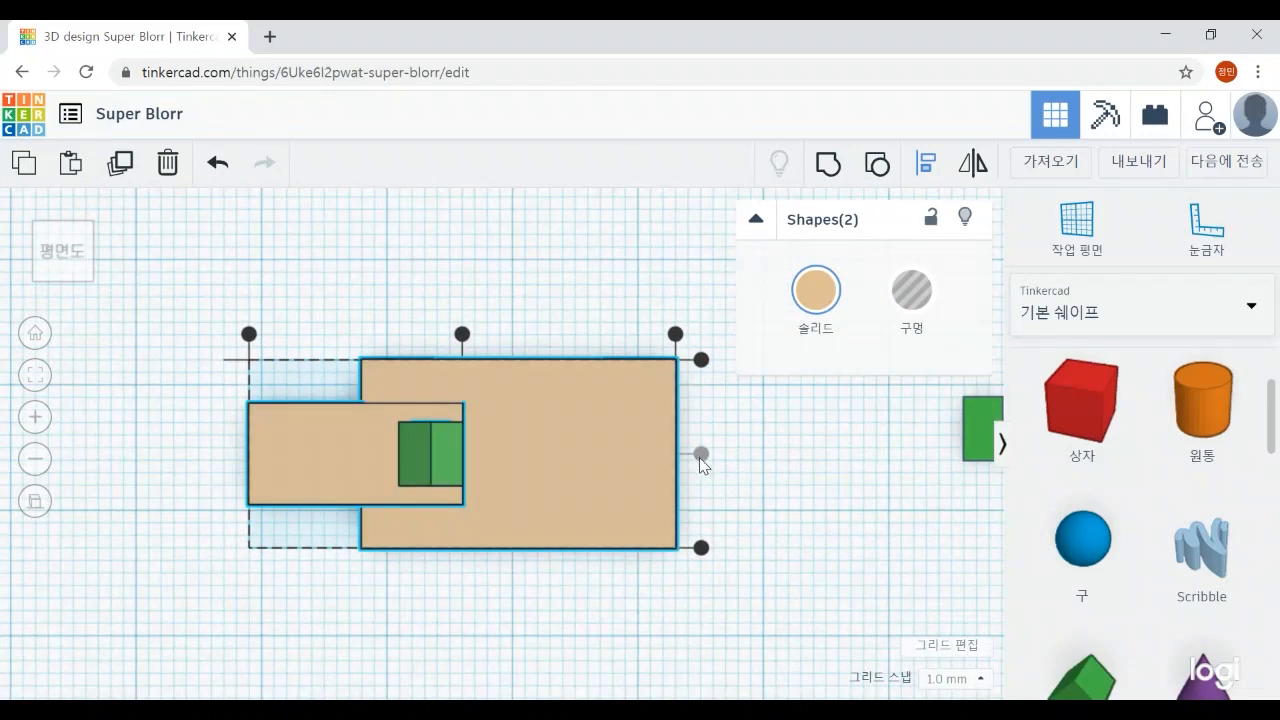
{"action": "left_click", "coordinate": [762, 583]}
{"action": "scroll", "coordinate": [762, 583], "scroll_direction": "down", "scroll_amount": 3}
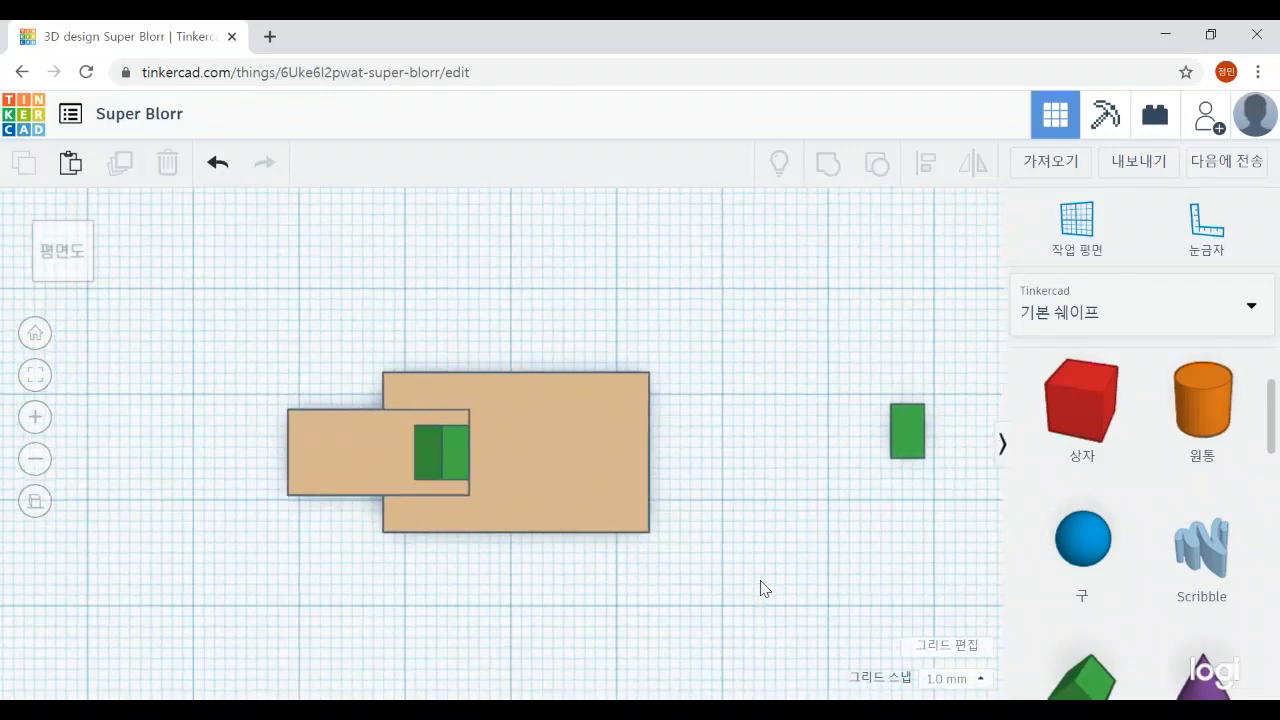
Move the remaining sideways-pointing green roof closer to the new animal's hind leg
{"action": "right_click_drag", "start_coordinate": [762, 583], "coordinate": [852, 478]}
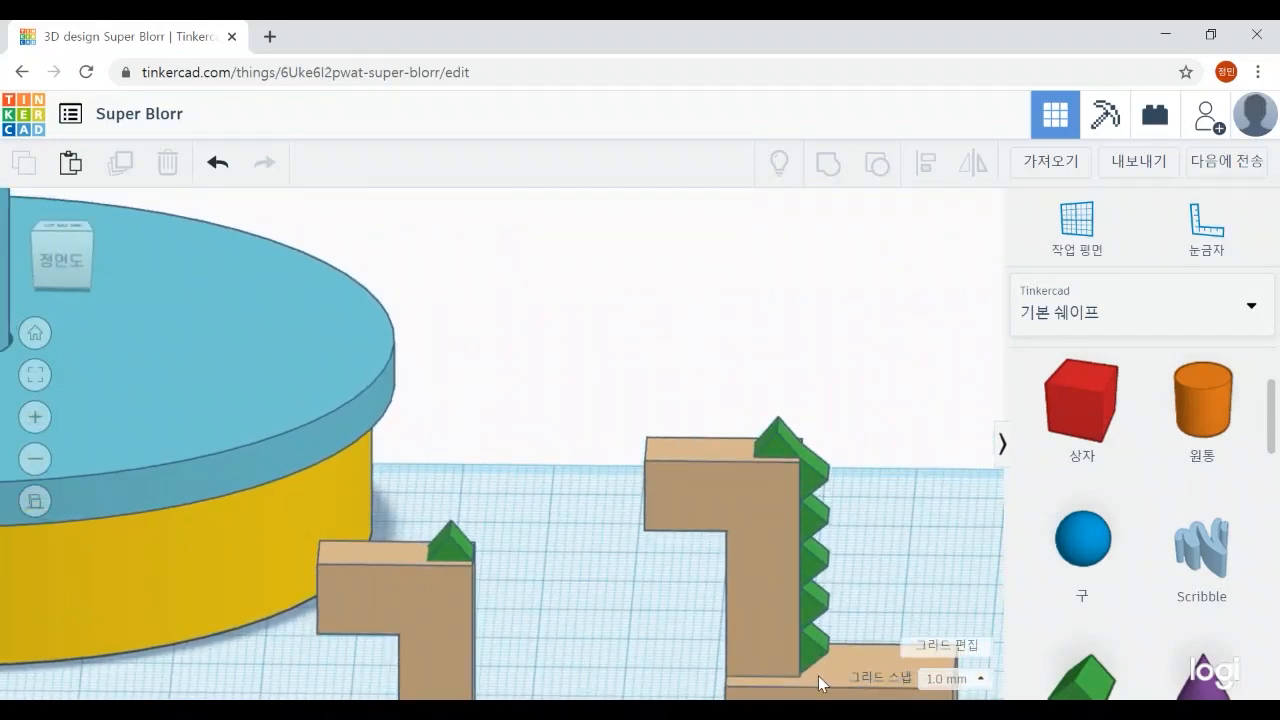
{"action": "scroll", "coordinate": [537, 600], "scroll_direction": "down", "scroll_amount": 4}
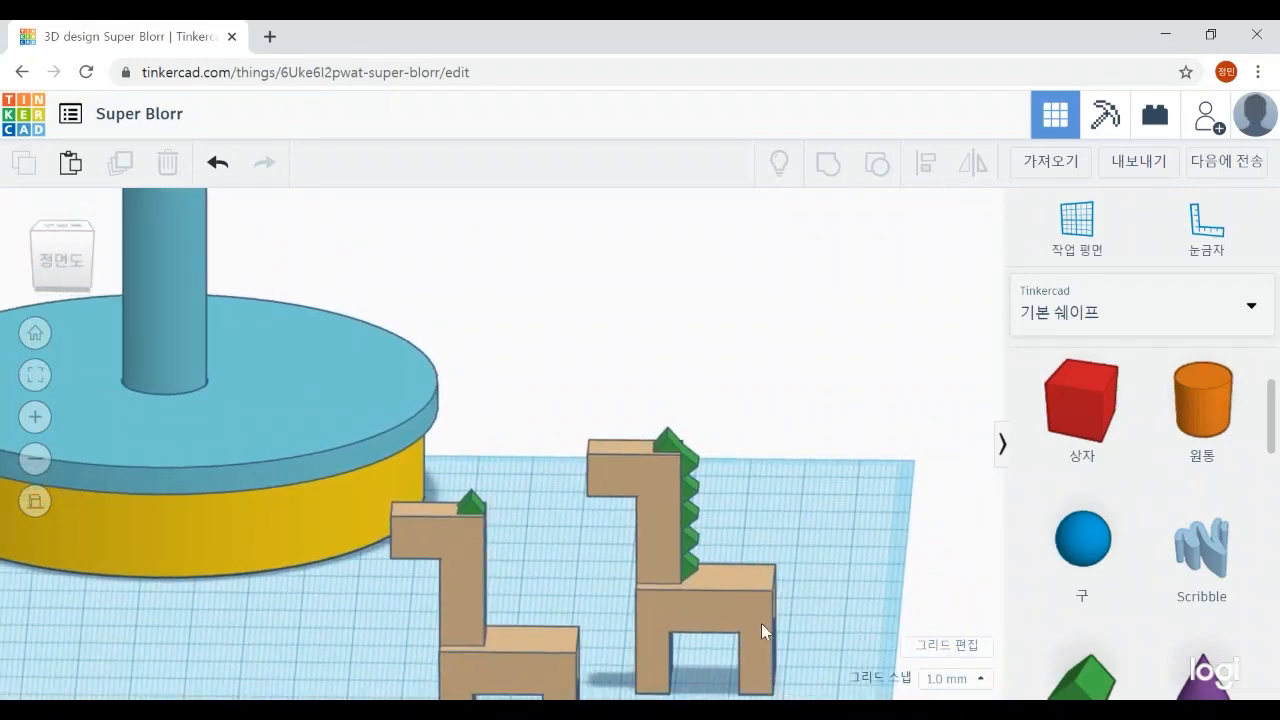
{"action": "scroll", "coordinate": [794, 597], "scroll_direction": "down", "scroll_amount": 3}
{"action": "left_click_drag", "start_coordinate": [657, 682], "coordinate": [584, 665]}
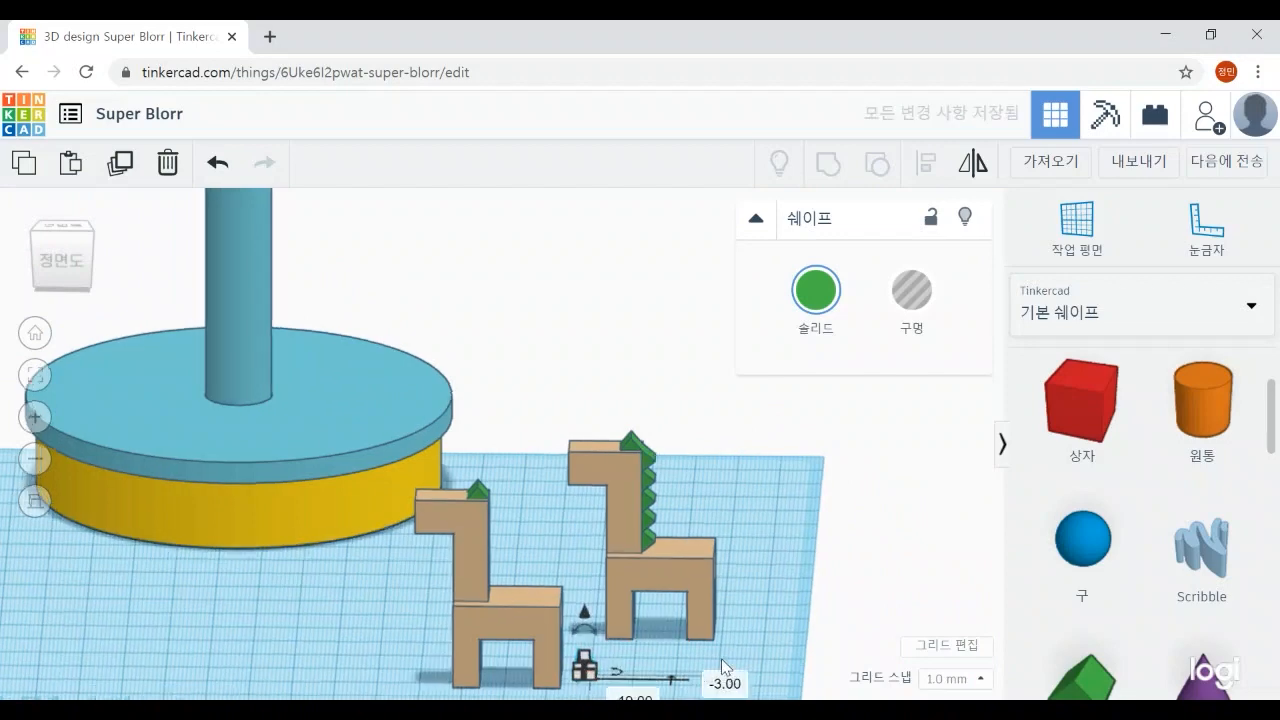
{"action": "scroll", "coordinate": [721, 658], "scroll_direction": "up", "scroll_amount": 3}
{"action": "scroll", "coordinate": [840, 525], "scroll_direction": "down", "scroll_amount": 5}
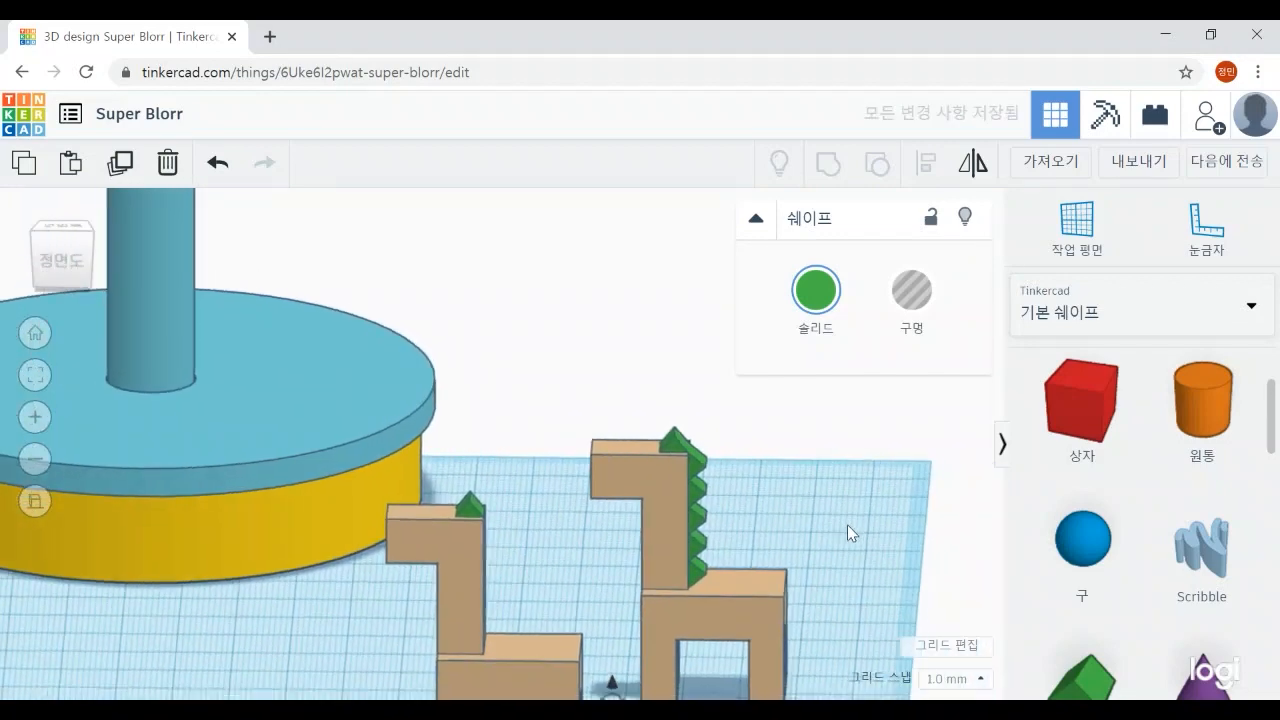
Drop the sideways roof onto a temporary workplane on the back face of the new animal's neck, and restore the default workplane
{"action": "right_click_drag", "start_coordinate": [841, 612], "coordinate": [735, 660]}
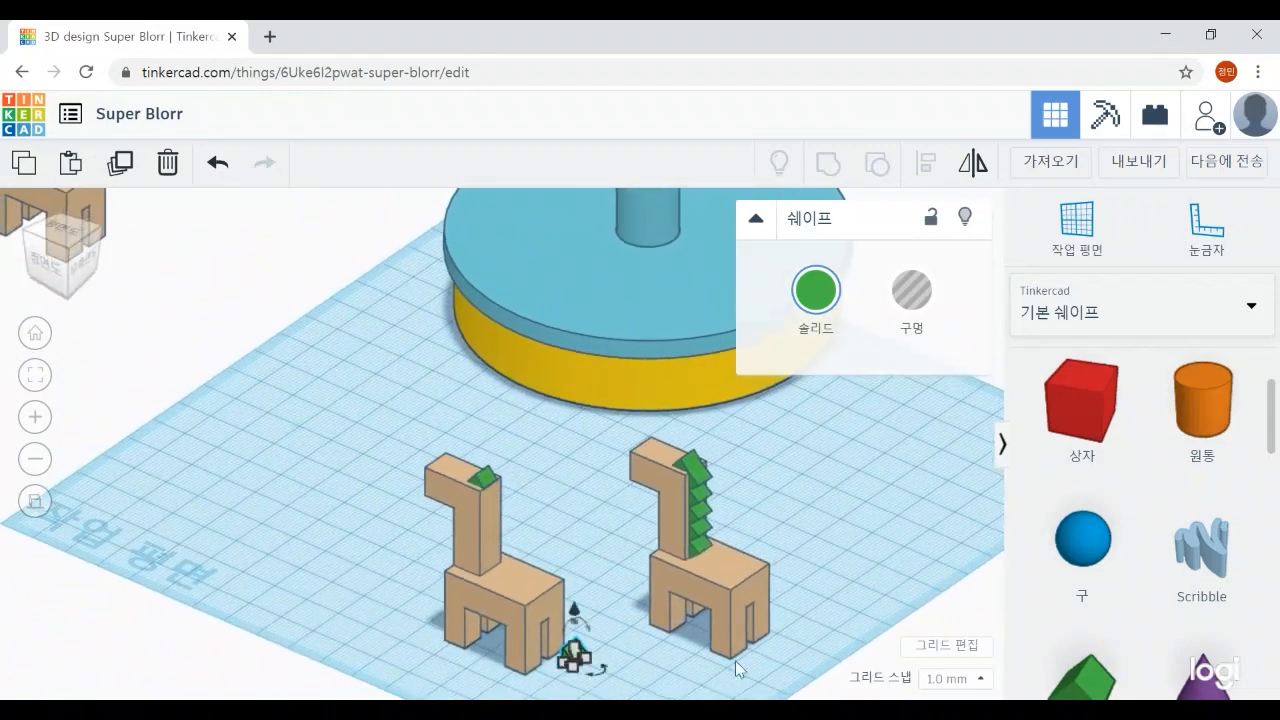
{"action": "left_click", "coordinate": [1076, 236]}
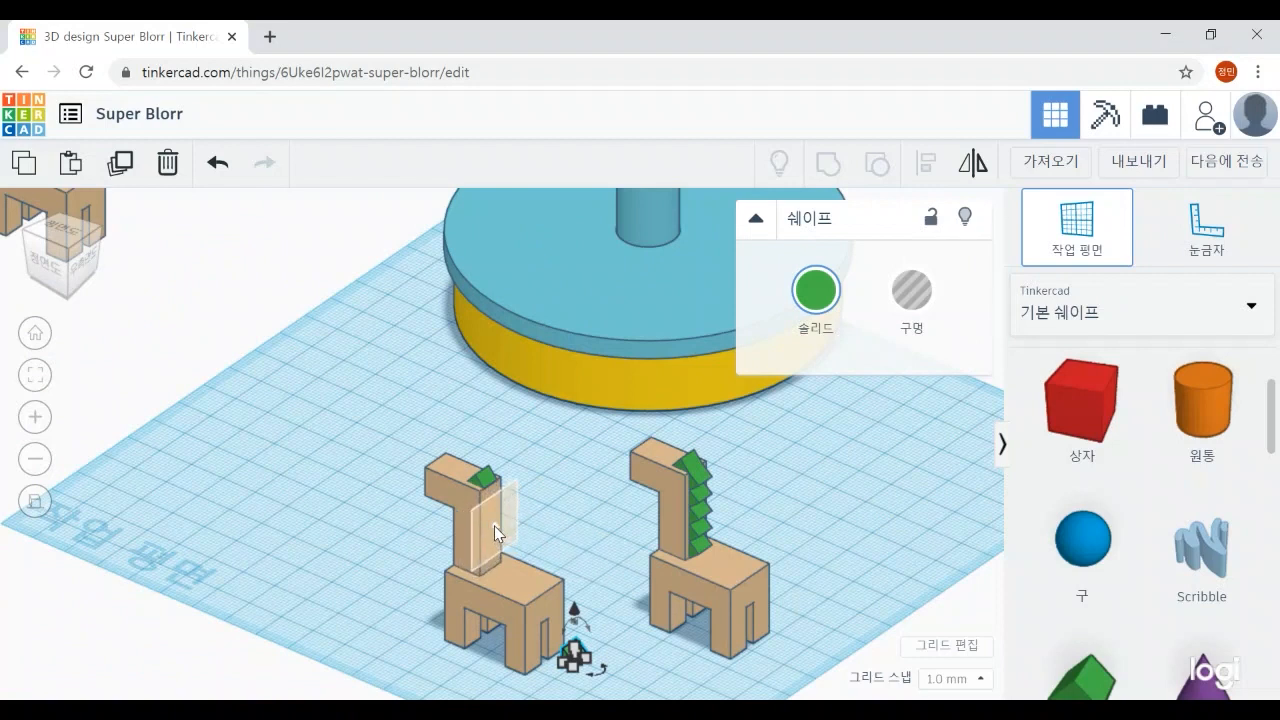
{"action": "left_click", "coordinate": [493, 529]}
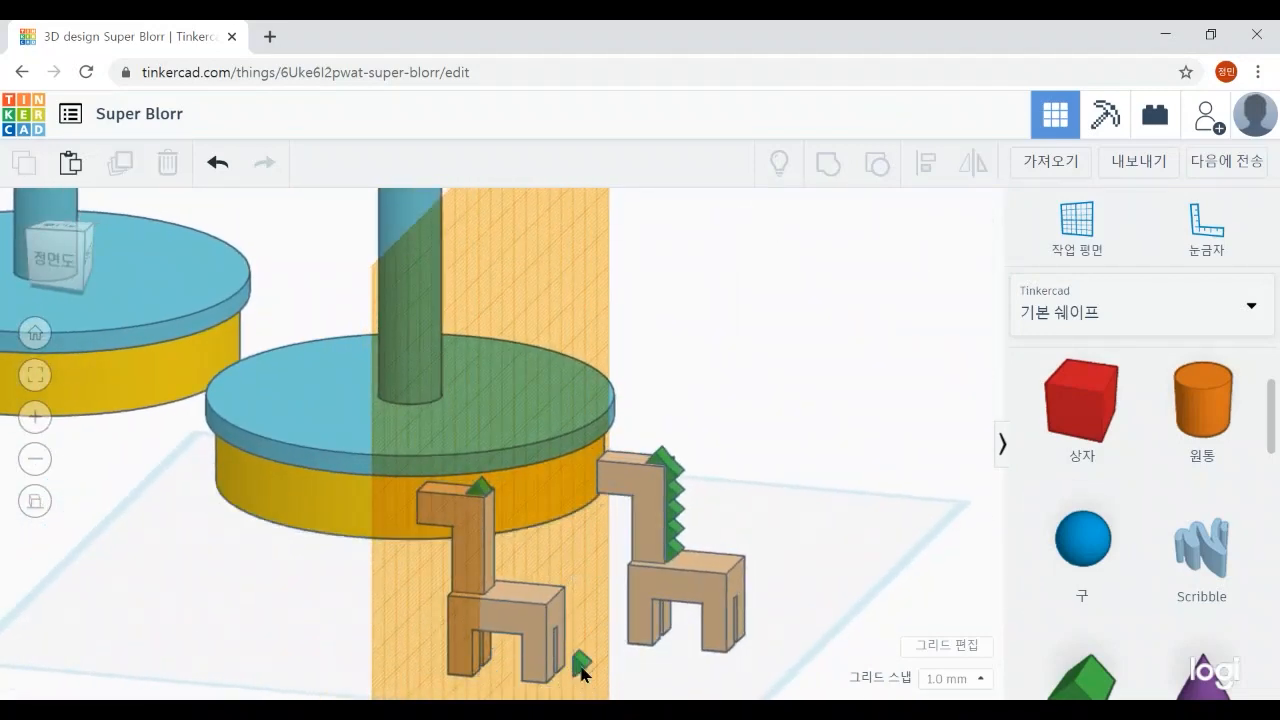
{"action": "key", "text": "d"}
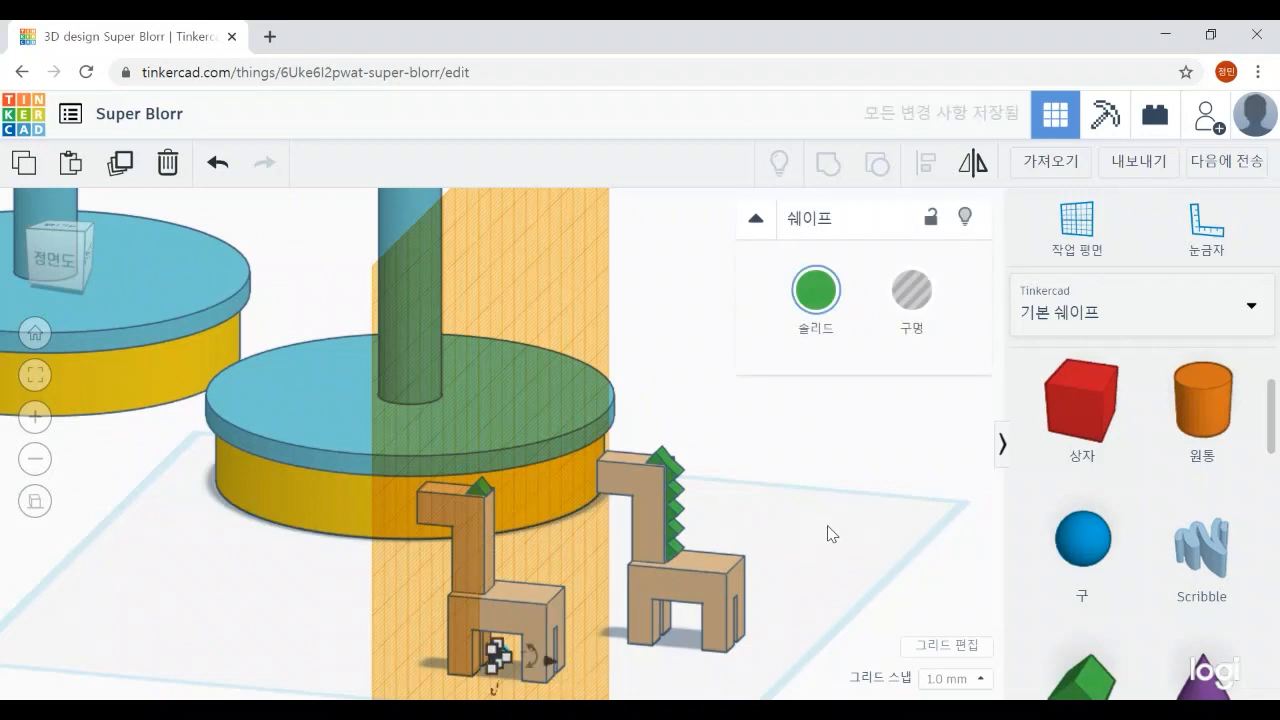
{"action": "left_click", "coordinate": [785, 580]}
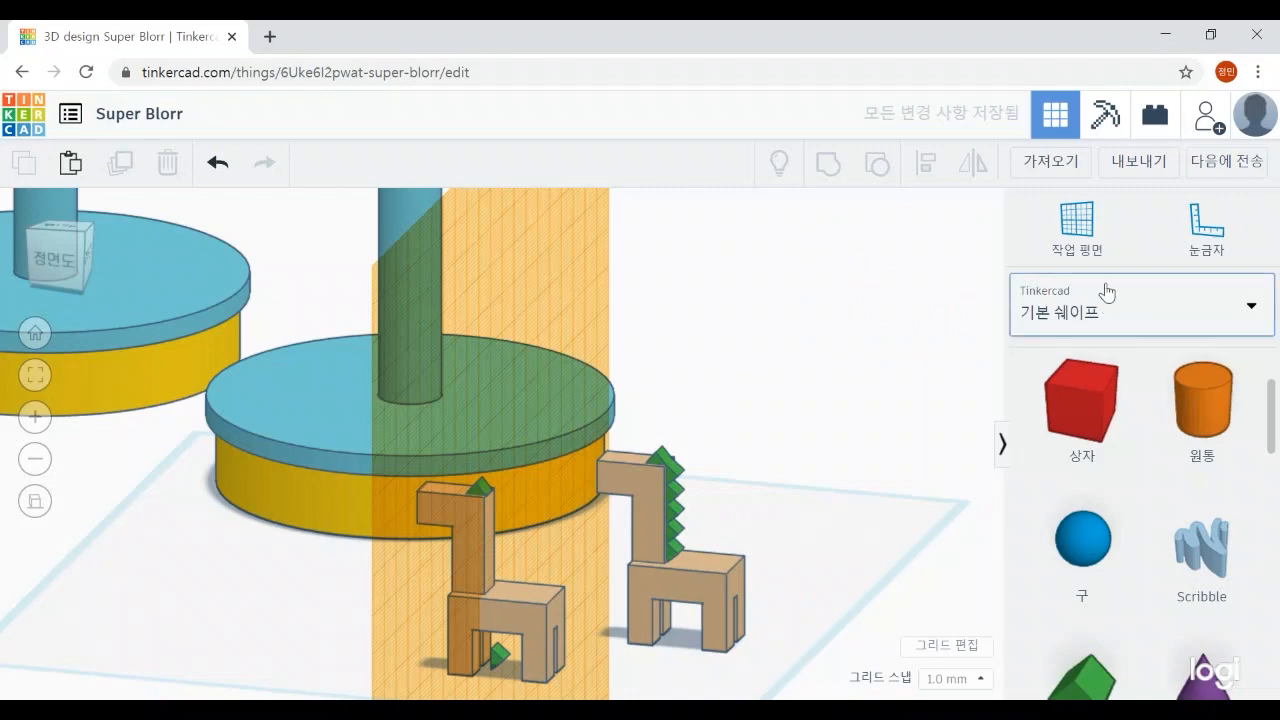
{"action": "left_click", "coordinate": [1076, 224]}
{"action": "left_click", "coordinate": [810, 532]}
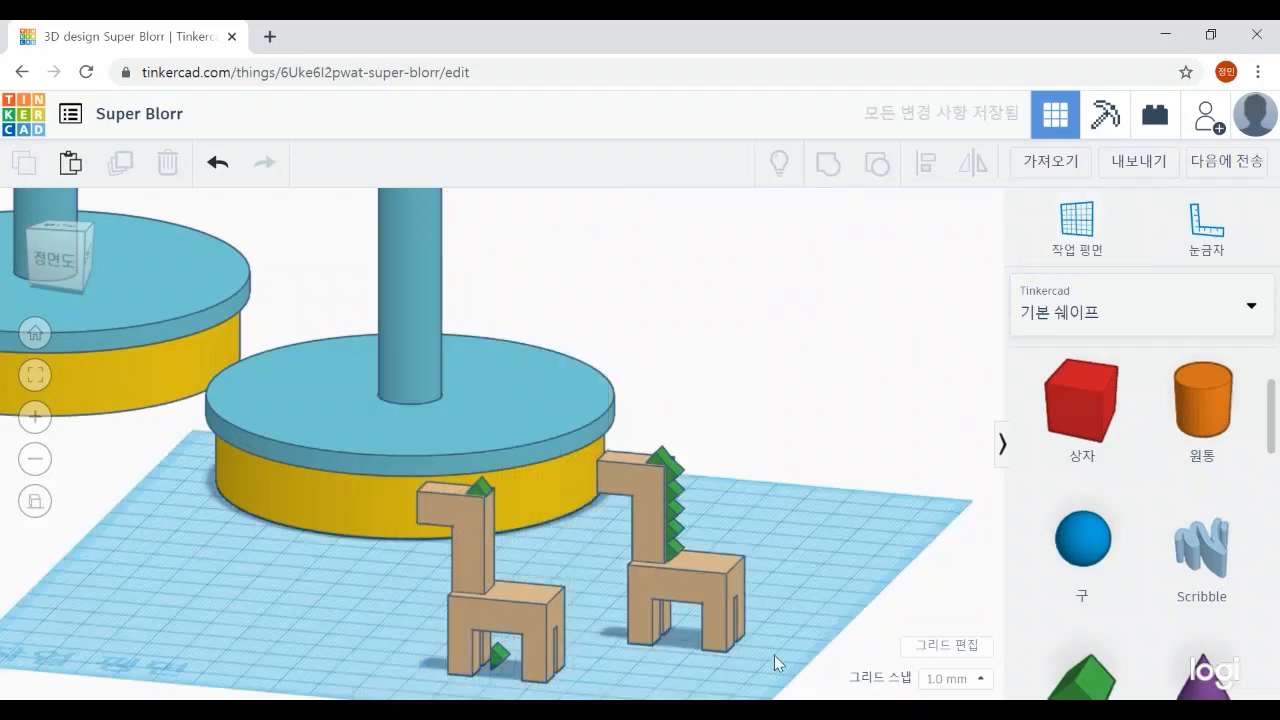
Raise the sideways roof from under the new animal's body by 38 mm, to 37 mm above the workplane beside the neck
{"action": "right_click_drag", "start_coordinate": [774, 655], "coordinate": [814, 683]}
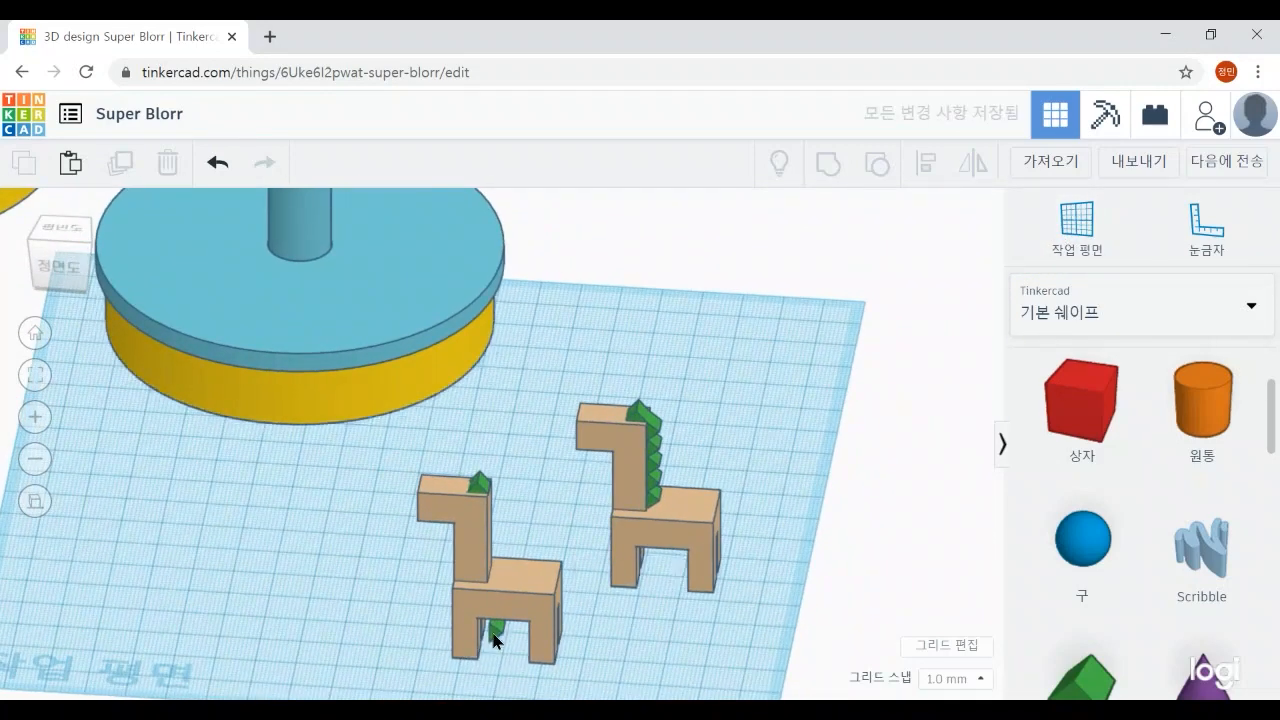
{"action": "left_click", "coordinate": [499, 642]}
{"action": "scroll", "coordinate": [499, 642], "scroll_direction": "up", "scroll_amount": 4}
{"action": "middle_click_drag", "start_coordinate": [637, 632], "coordinate": [595, 314]}
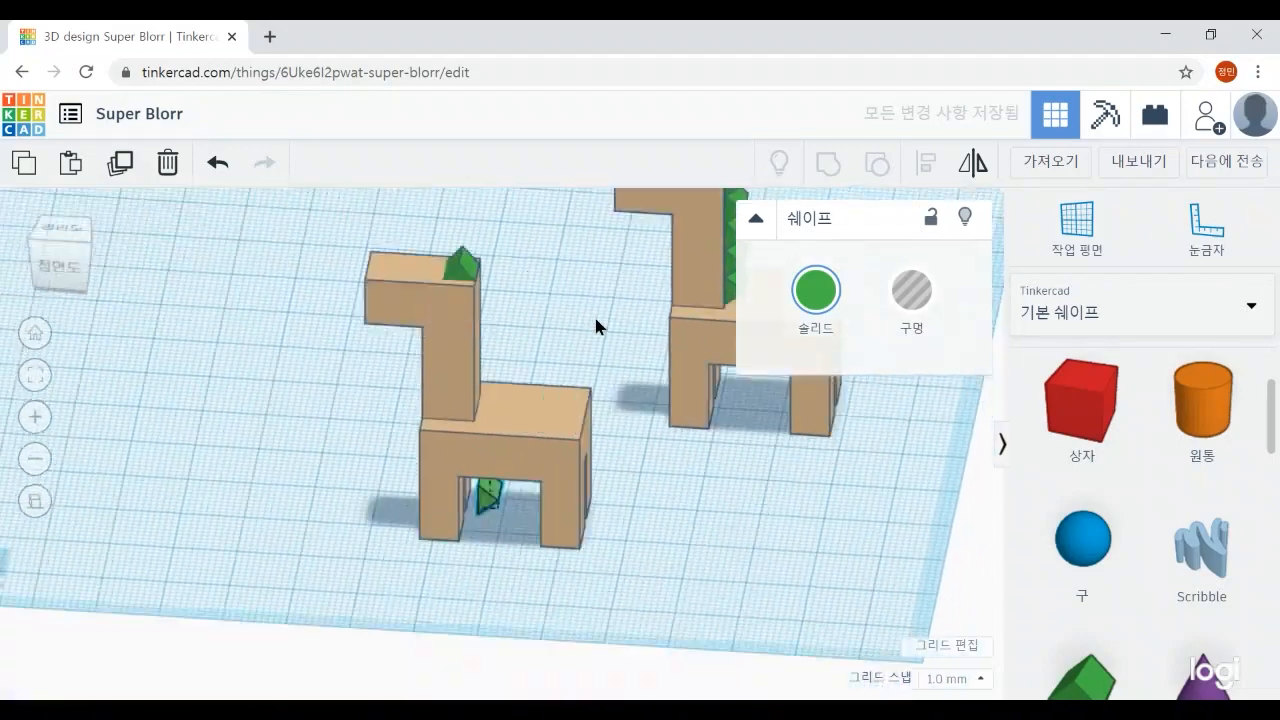
{"action": "scroll", "coordinate": [669, 447], "scroll_direction": "up", "scroll_amount": 2}
{"action": "right_click_drag", "start_coordinate": [560, 498], "coordinate": [657, 499]}
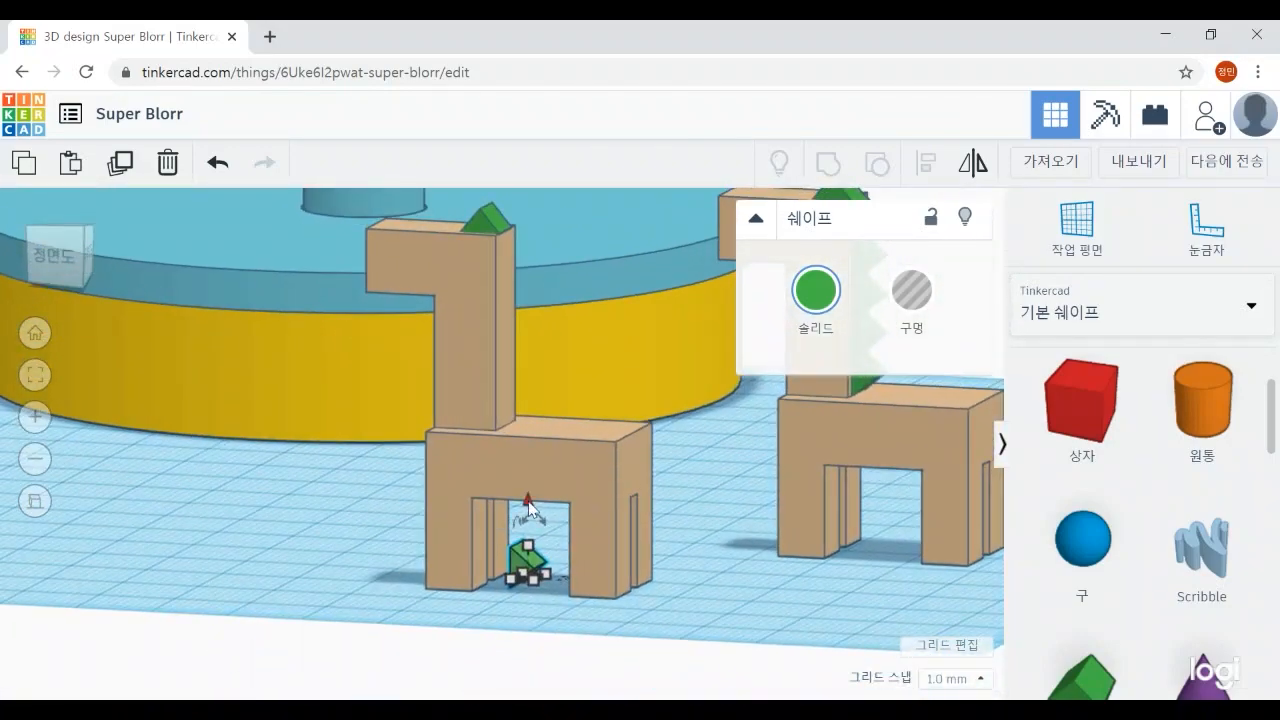
{"action": "left_click_drag", "start_coordinate": [528, 508], "coordinate": [520, 224]}
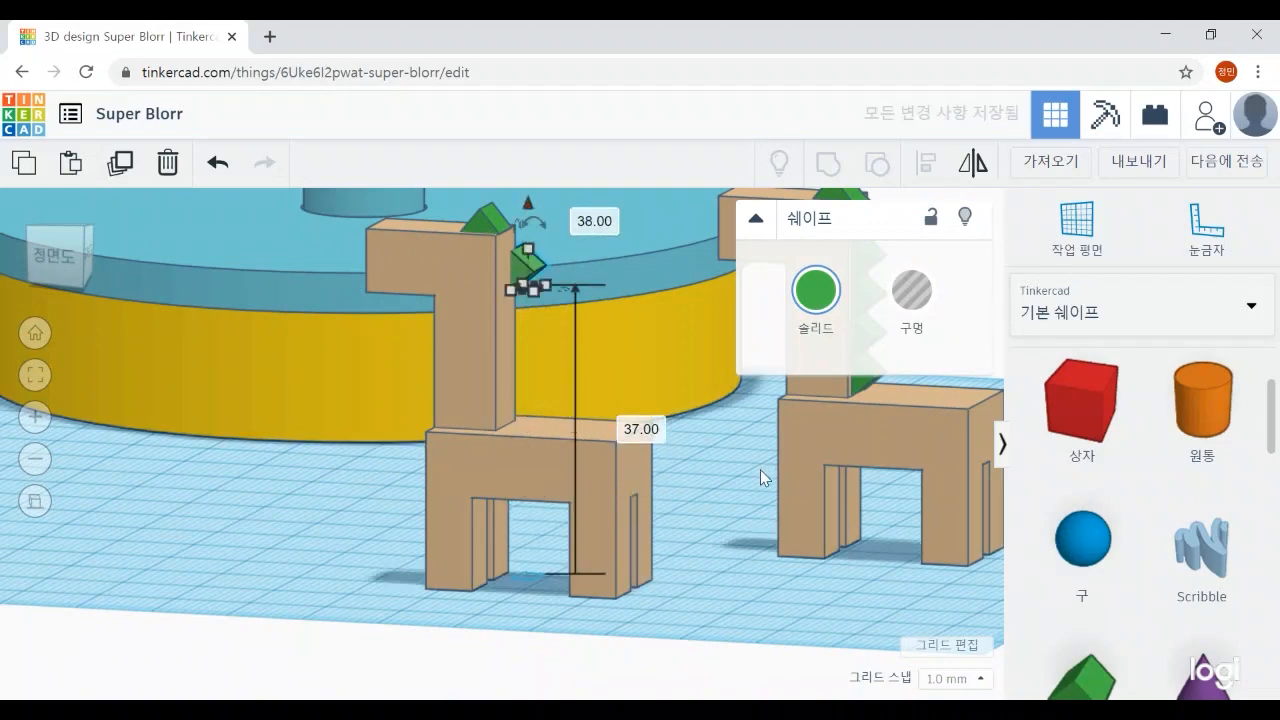
Raise the sideways roof another 3 mm so its upper edge meets the top of the new animal's head
{"action": "right_click_drag", "start_coordinate": [760, 474], "coordinate": [598, 461]}
{"action": "scroll", "coordinate": [754, 461], "scroll_direction": "down", "scroll_amount": 2}
{"action": "scroll", "coordinate": [598, 461], "scroll_direction": "up", "scroll_amount": 8}
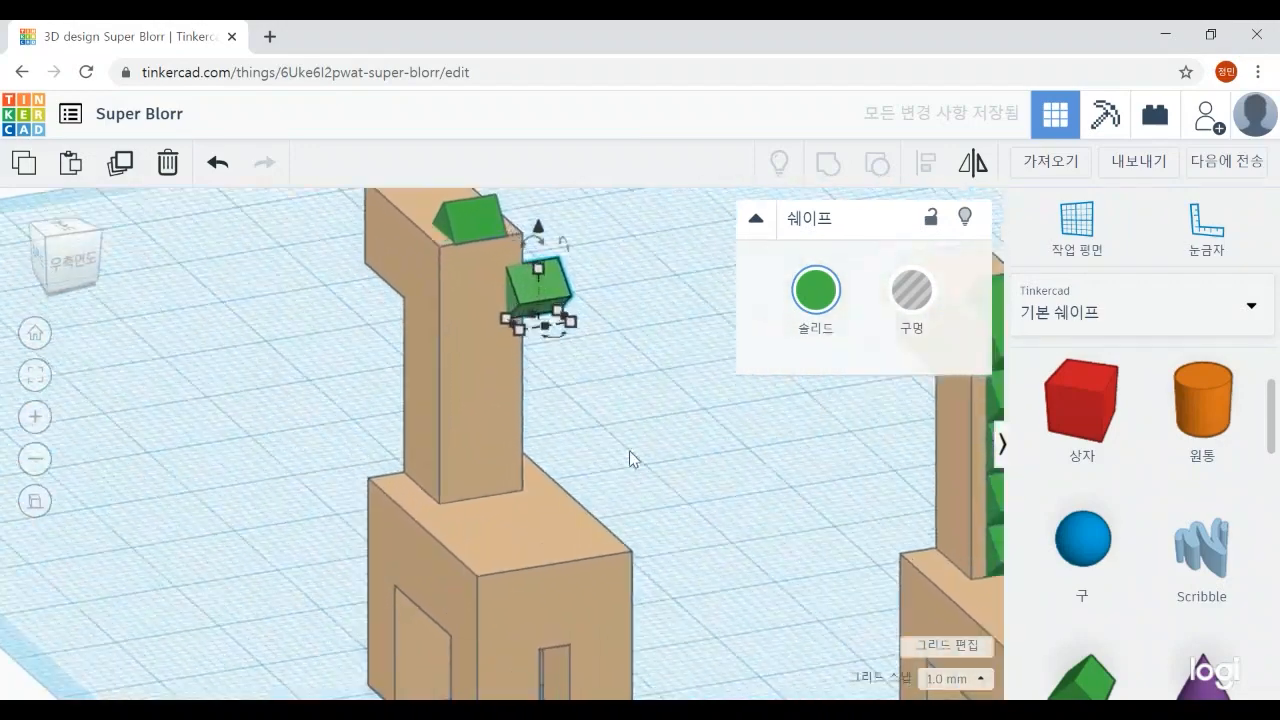
{"action": "middle_click_drag", "start_coordinate": [691, 685], "coordinate": [693, 671]}
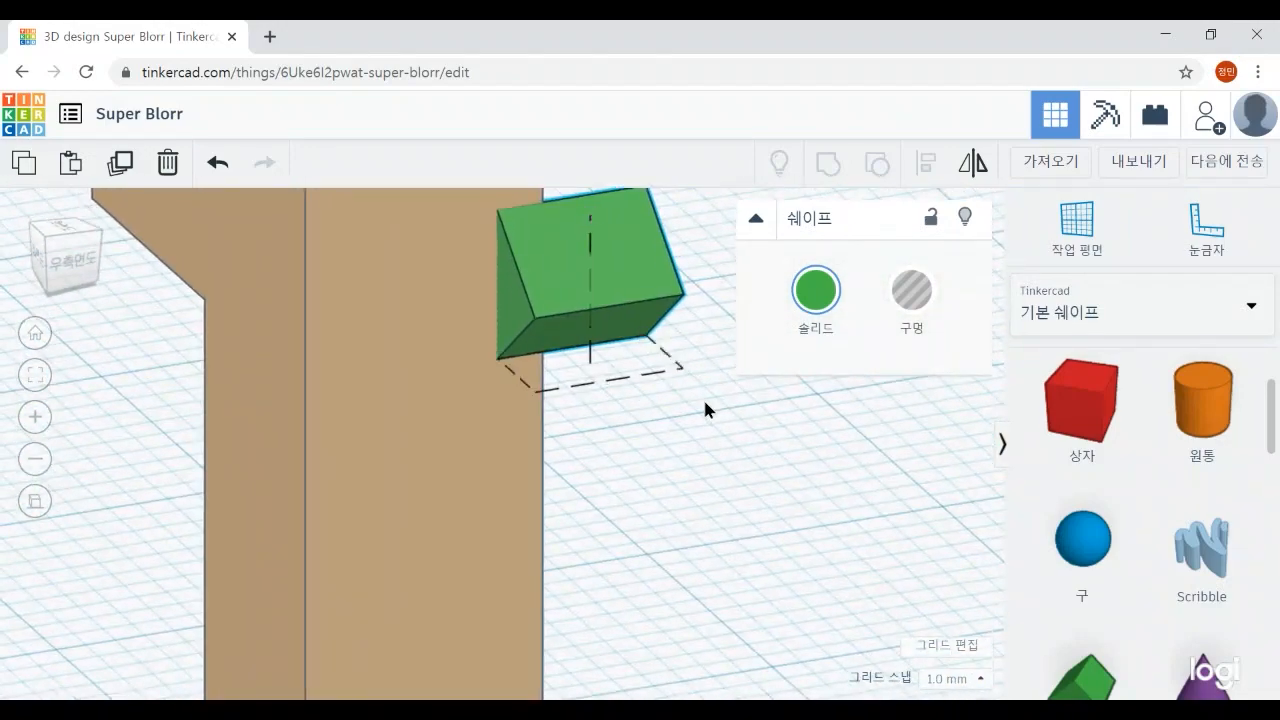
{"action": "middle_click_drag", "start_coordinate": [702, 396], "coordinate": [704, 699]}
{"action": "left_click_drag", "start_coordinate": [594, 500], "coordinate": [590, 418]}
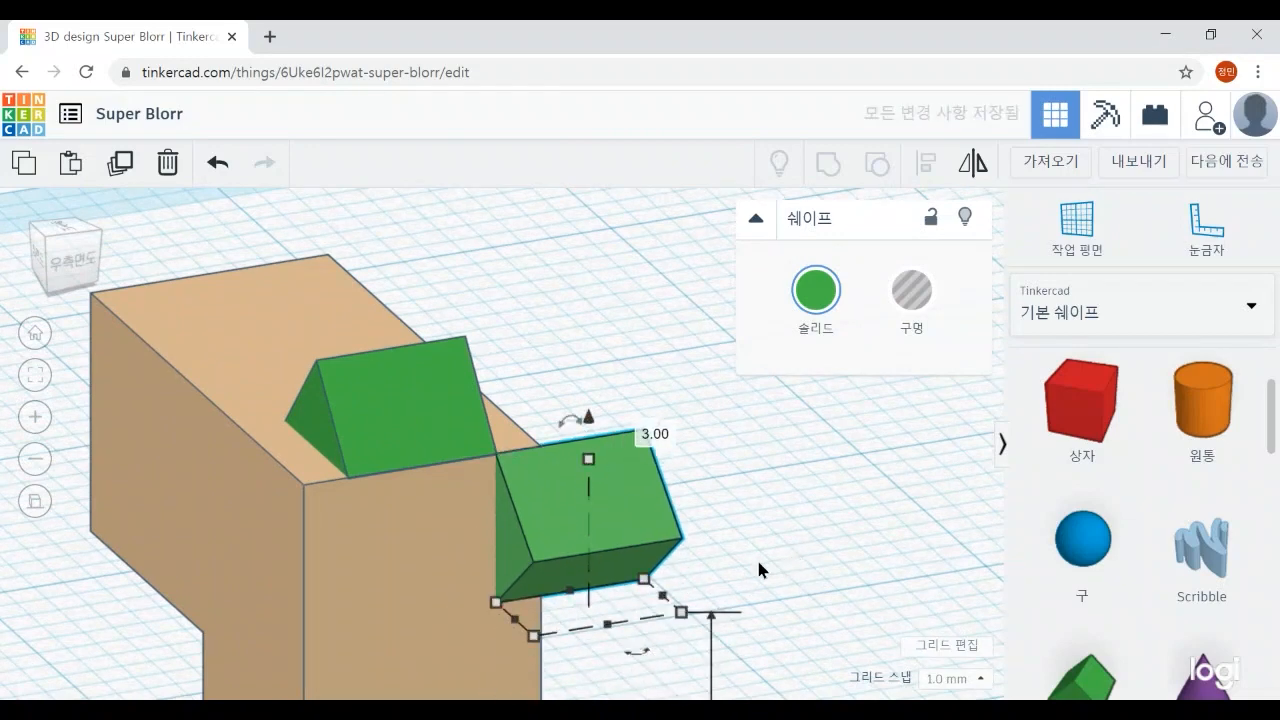
Shift the sideways roof 5 mm across the neck so it lines up with the roof on top of the head
{"action": "right_click_drag", "start_coordinate": [758, 562], "coordinate": [720, 578]}
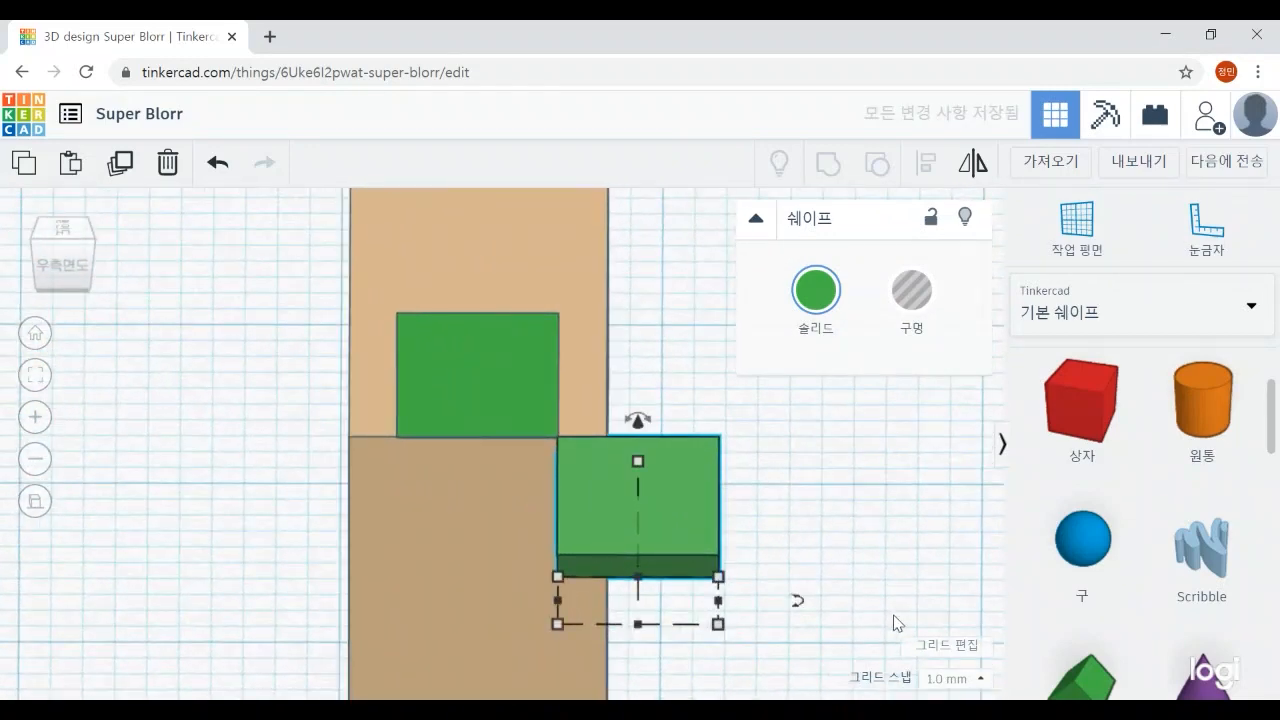
{"action": "key", "text": "Left"}
{"action": "key", "text": "Left"}
{"action": "key", "text": "Left"}
{"action": "key", "text": "Left"}
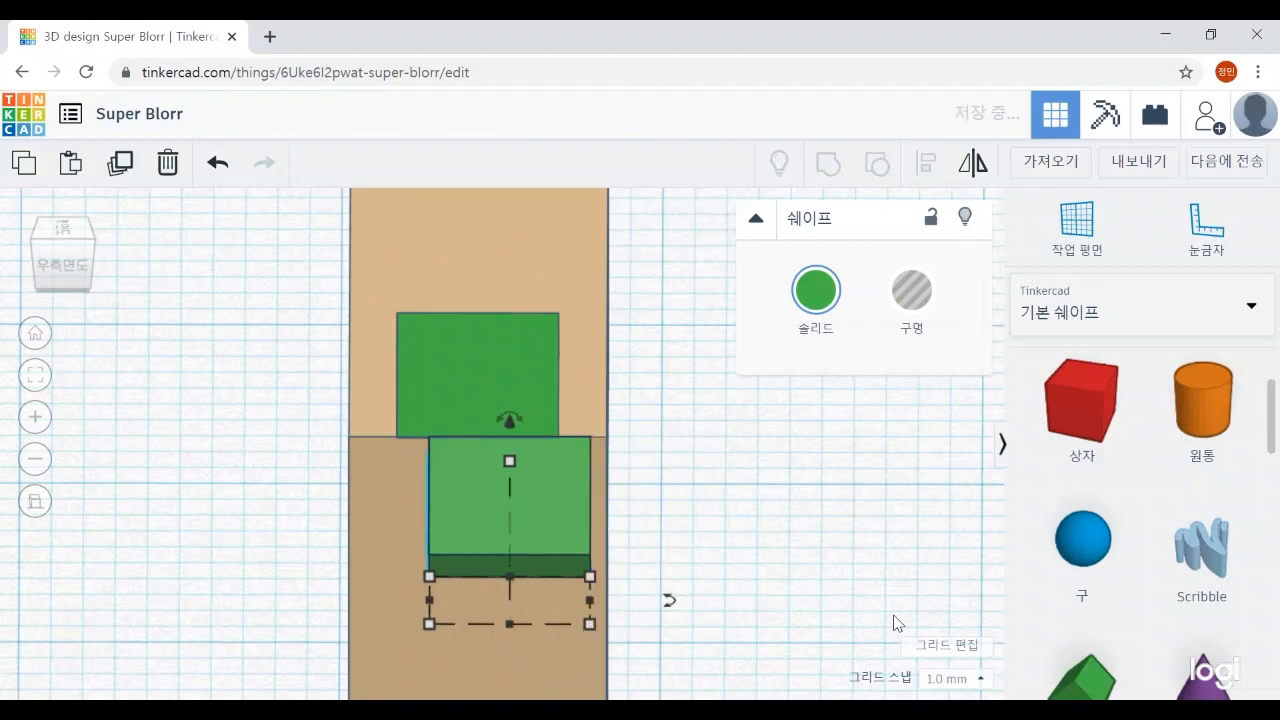
{"action": "key", "text": "Left"}
{"action": "left_click", "coordinate": [790, 542]}
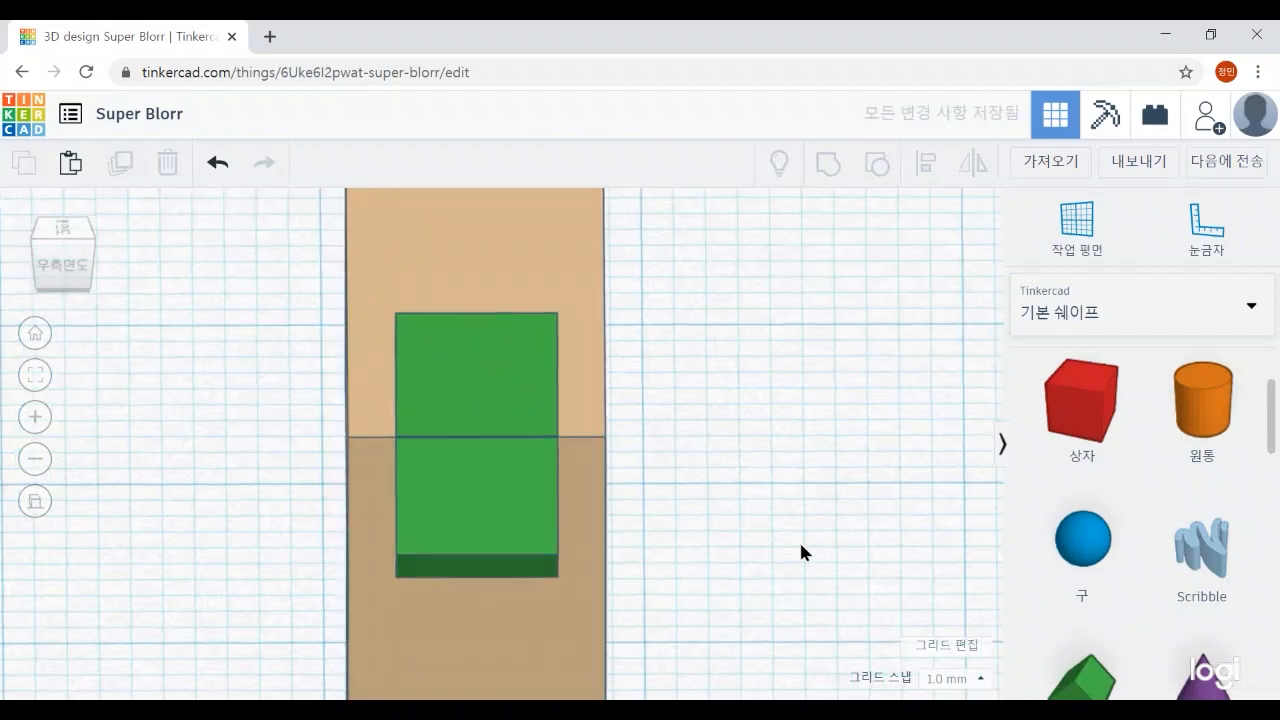
Duplicate the sideways roof on the neck and lower the copy by 5 mm
{"action": "right_click_drag", "start_coordinate": [799, 545], "coordinate": [697, 422]}
{"action": "scroll", "coordinate": [719, 545], "scroll_direction": "down", "scroll_amount": 5}
{"action": "scroll", "coordinate": [697, 422], "scroll_direction": "down", "scroll_amount": 3}
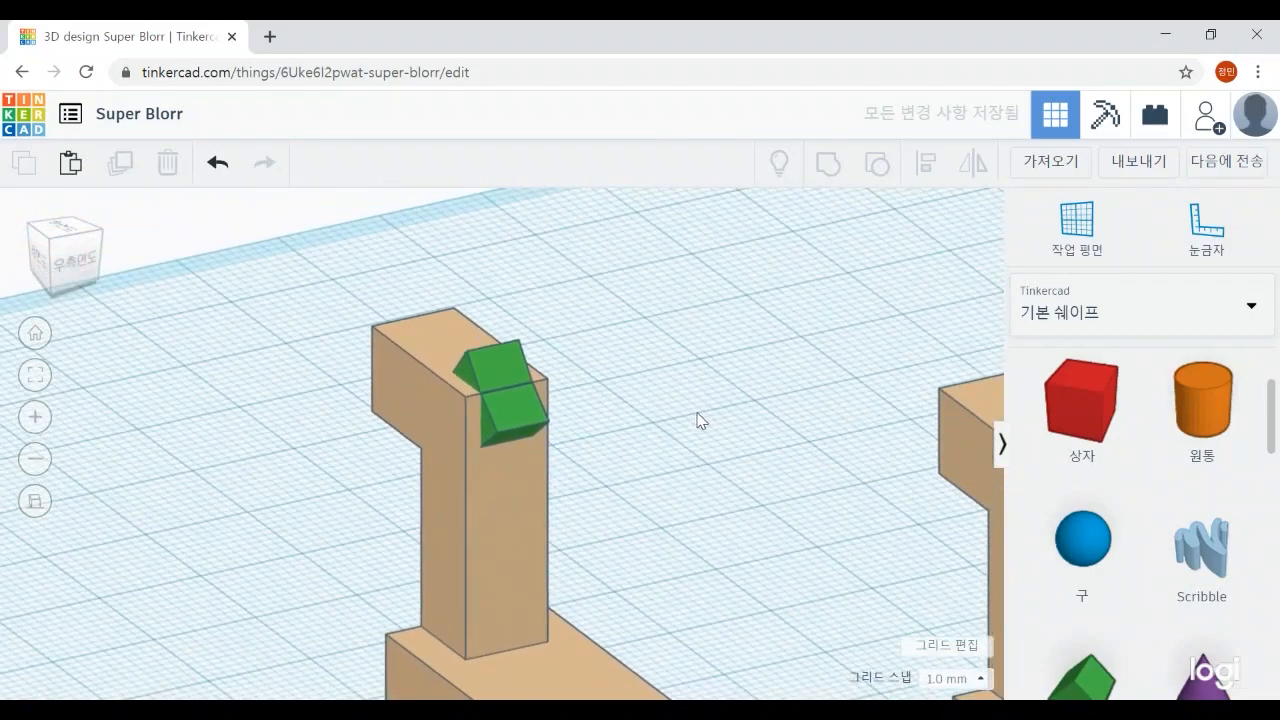
{"action": "right_click_drag", "start_coordinate": [638, 520], "coordinate": [669, 482]}
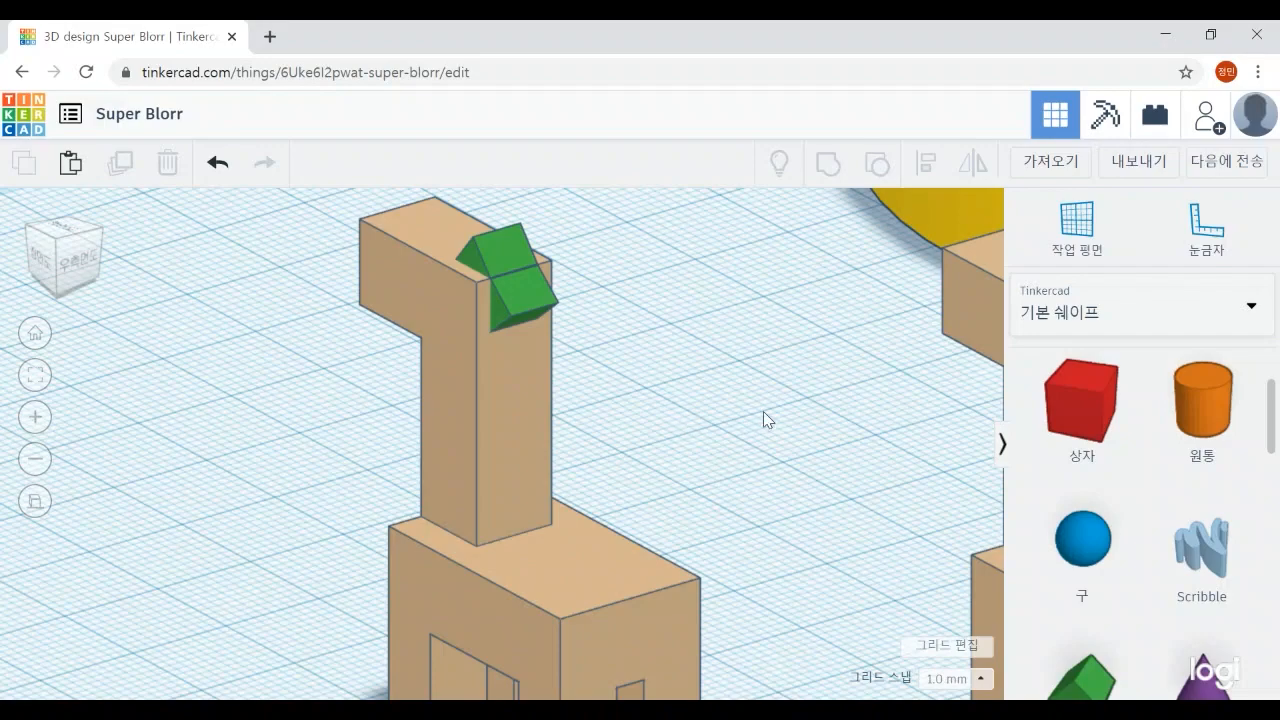
{"action": "mouse_move", "coordinate": [766, 420]}
{"action": "right_mouse_down"}
{"action": "mouse_move", "coordinate": [551, 500]}
{"action": "mouse_move", "coordinate": [823, 423]}
{"action": "mouse_move", "coordinate": [752, 408]}
{"action": "mouse_move", "coordinate": [770, 408]}
{"action": "right_mouse_up"}
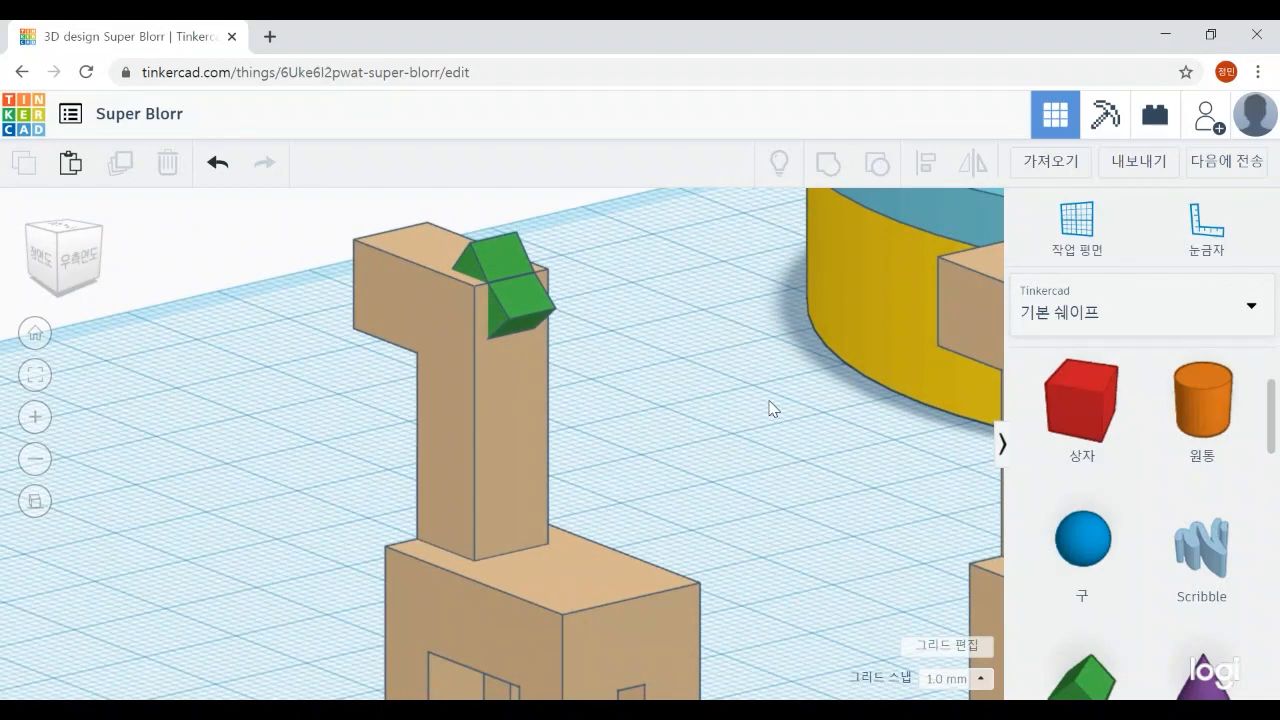
{"action": "left_click", "coordinate": [520, 310]}
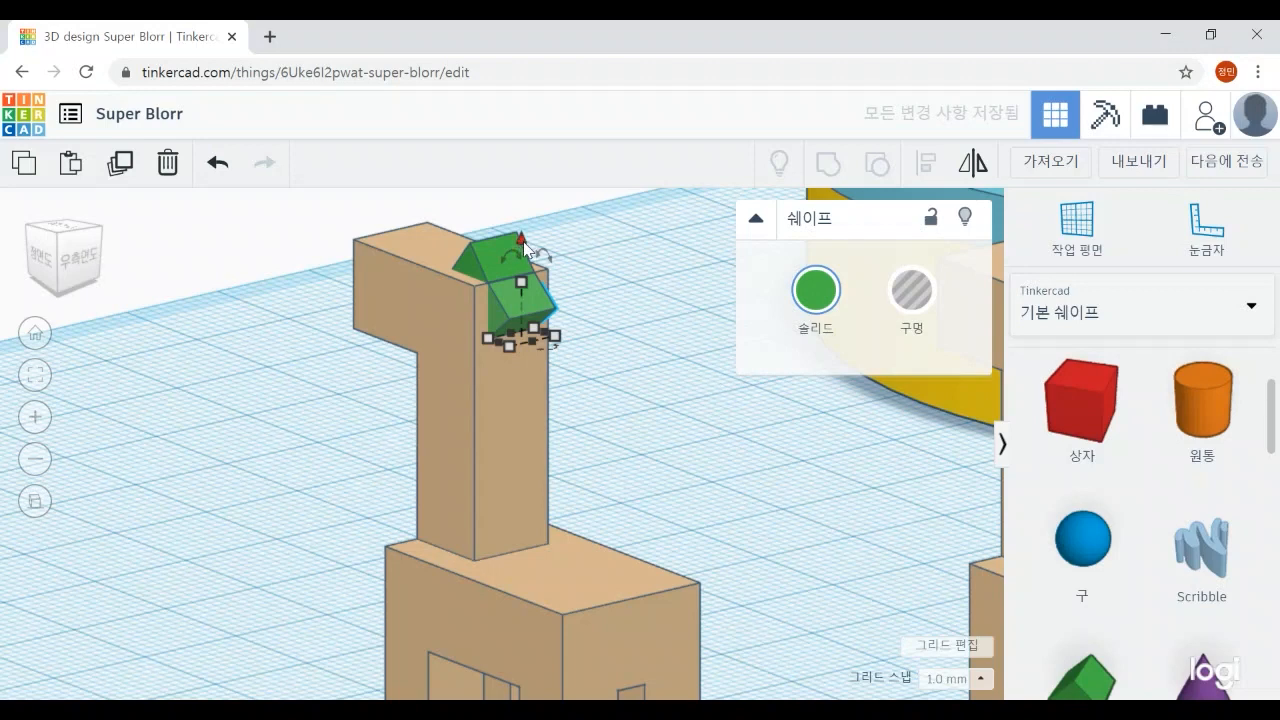
{"action": "left_click_drag", "start_coordinate": [522, 241], "coordinate": [524, 248]}
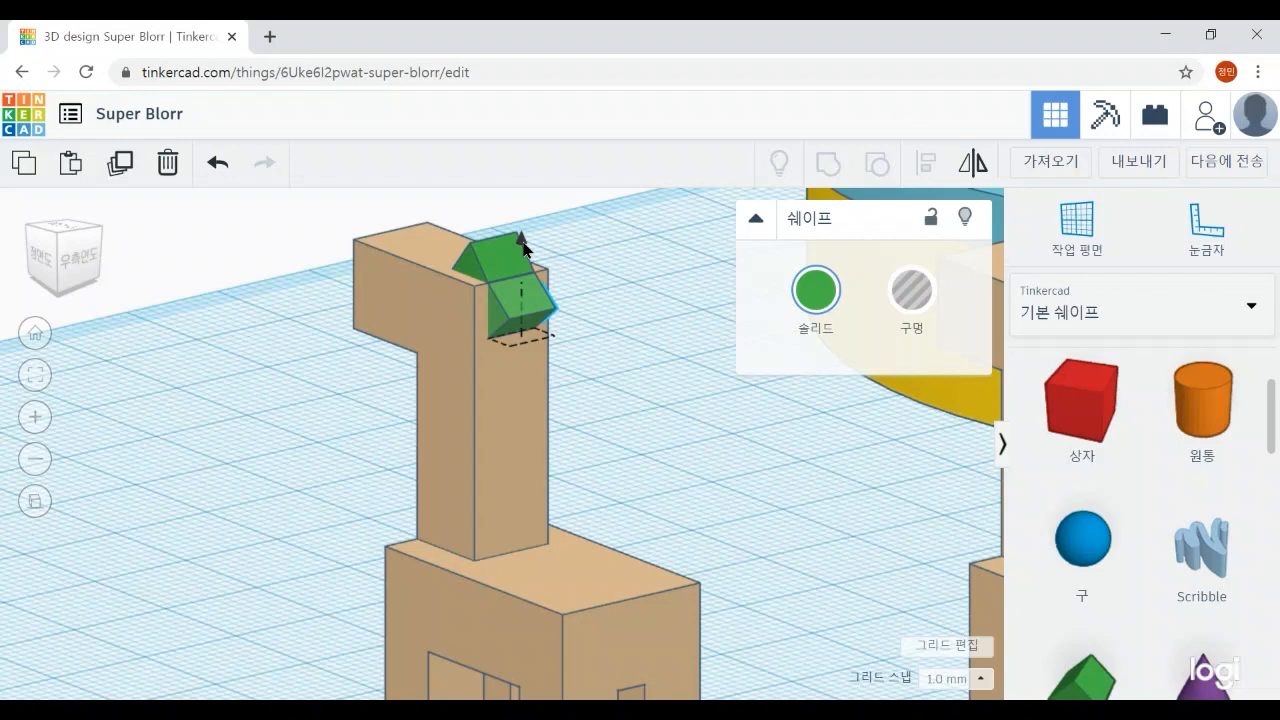
{"action": "left_click_drag", "start_coordinate": [523, 246], "coordinate": [524, 303]}
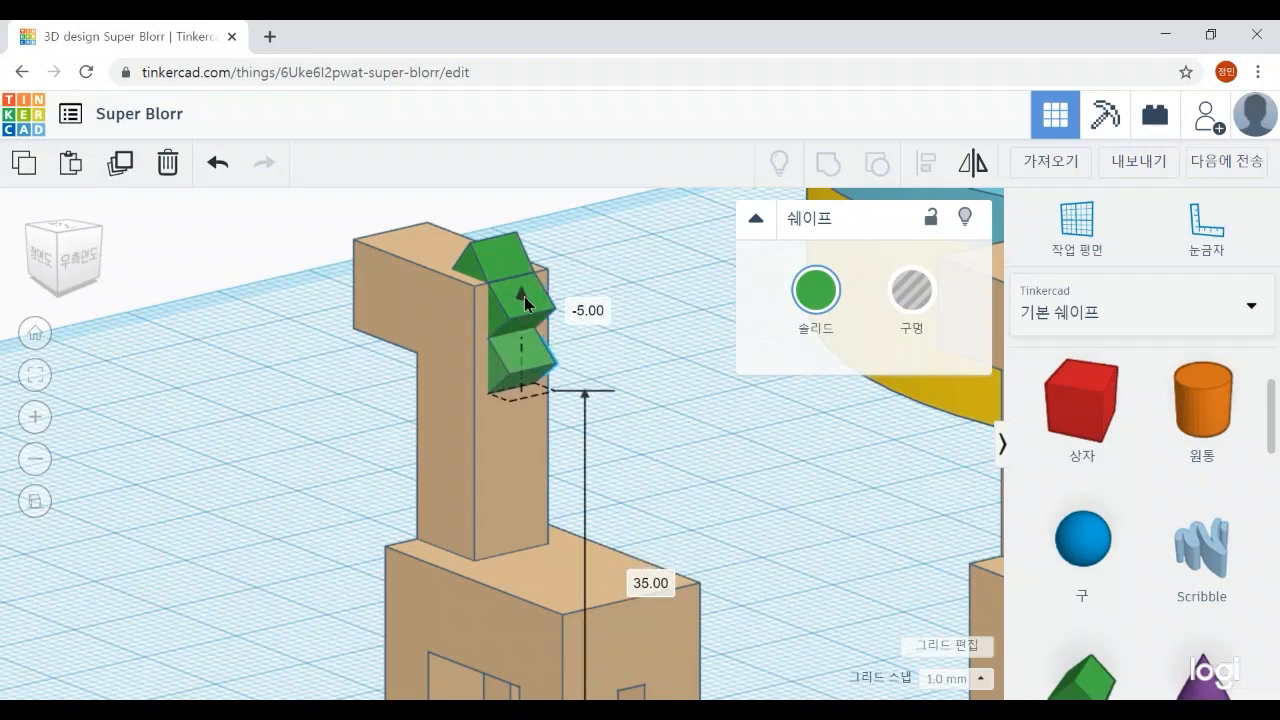
{"action": "left_click_drag", "start_coordinate": [525, 303], "coordinate": [525, 304]}
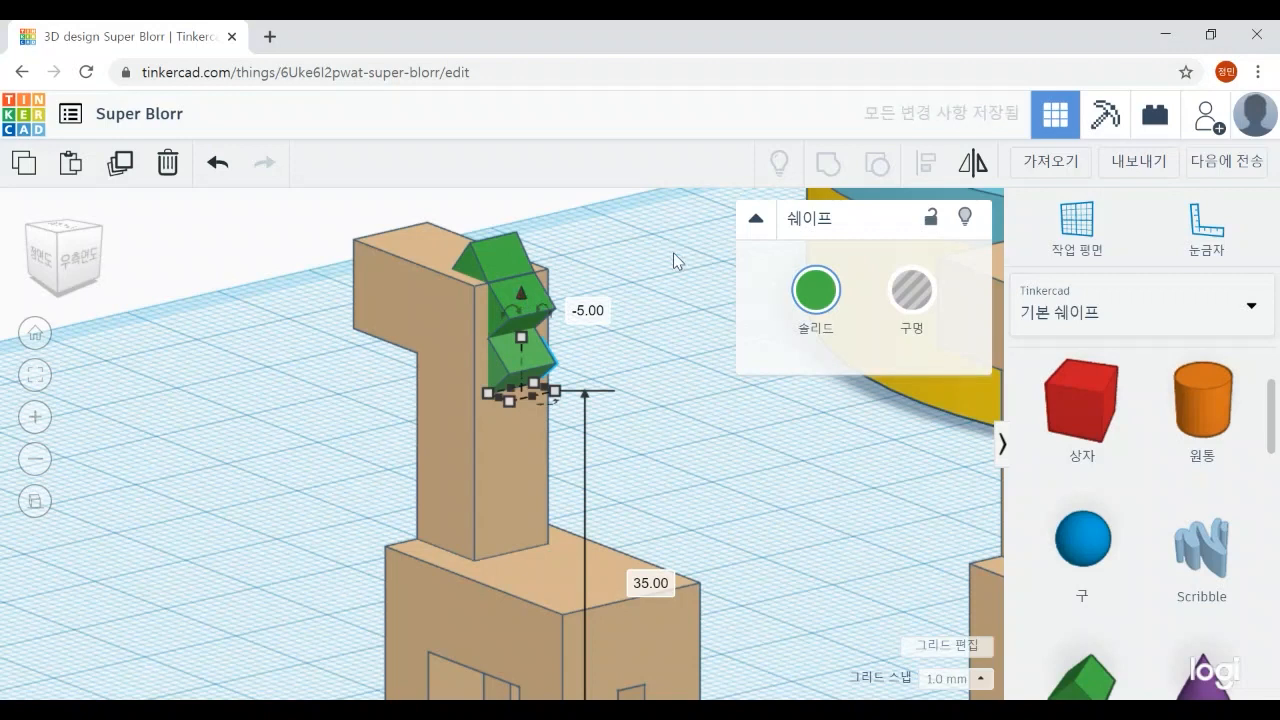
Repeat the 5 mm spaced roof copy down the back of the neck until the row reaches the body
{"action": "key", "text": "ctrl+d"}
{"action": "key", "text": "ctrl+d"}
{"action": "key", "text": "ctrl+d"}
{"action": "key", "text": "ctrl+d"}
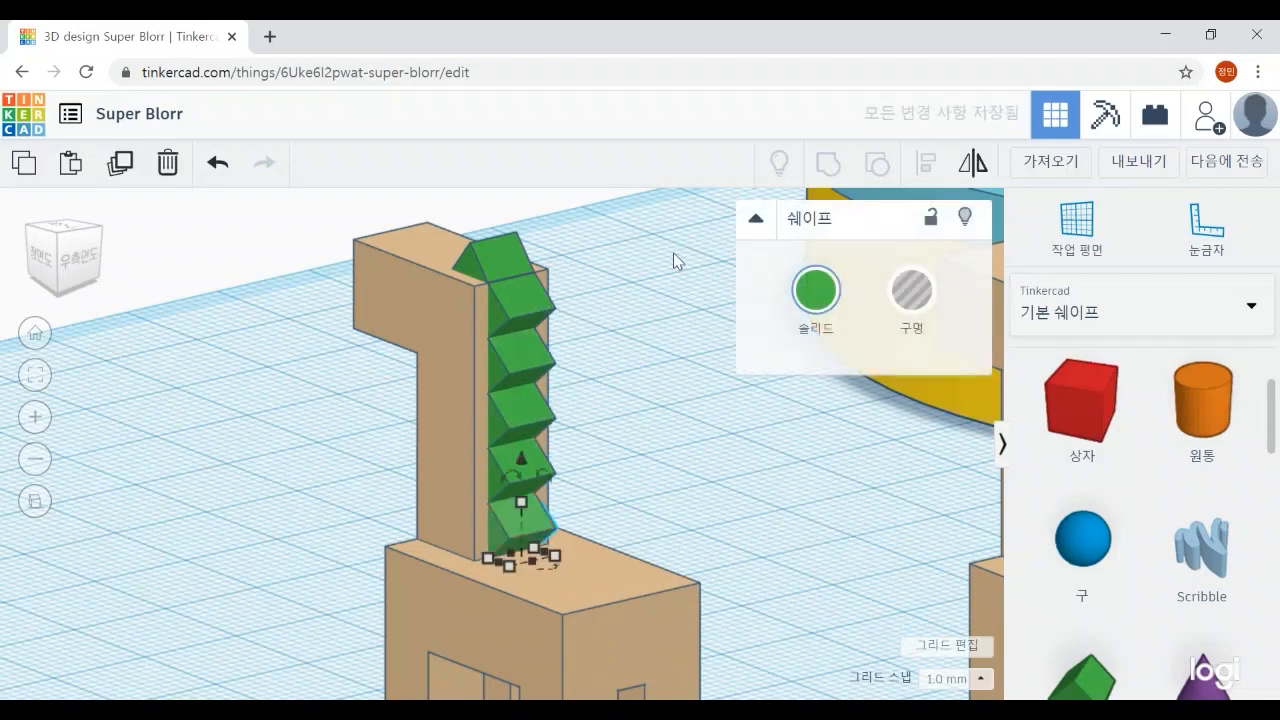
{"action": "left_click", "coordinate": [660, 436]}
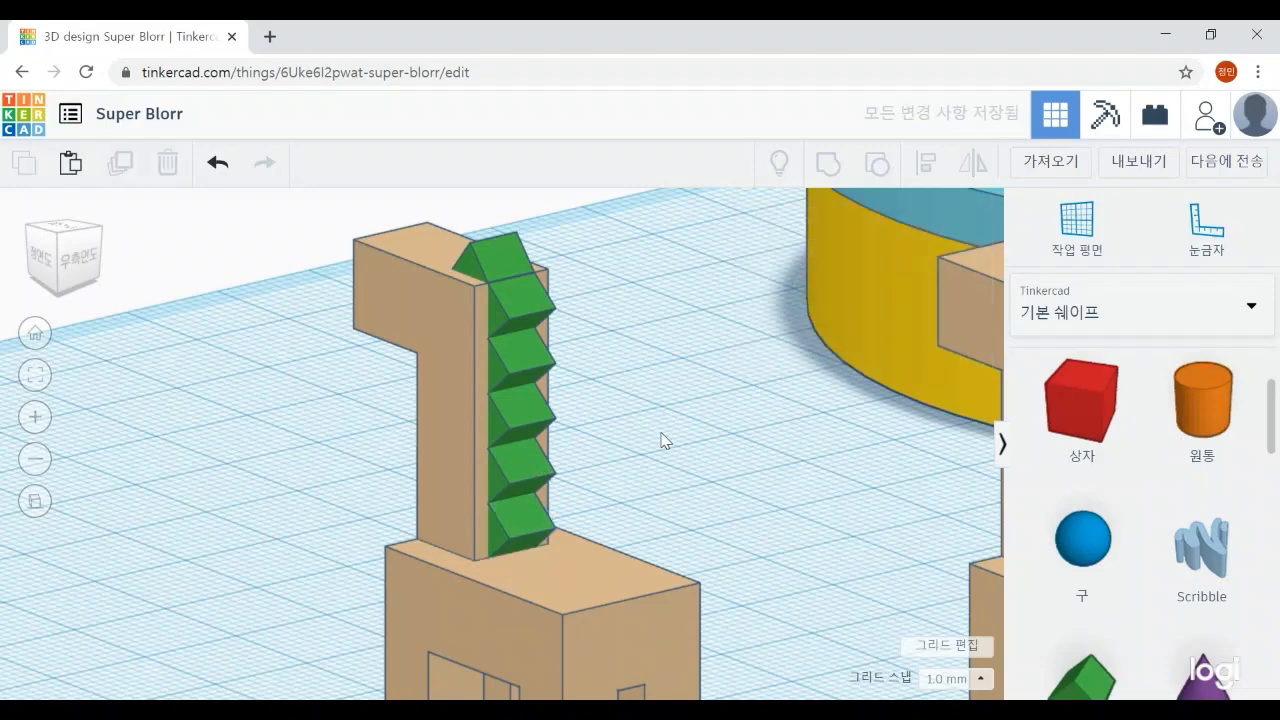
{"action": "mouse_move", "coordinate": [662, 432]}
{"action": "right_mouse_down"}
{"action": "mouse_move", "coordinate": [742, 449]}
{"action": "mouse_move", "coordinate": [814, 420]}
{"action": "mouse_move", "coordinate": [680, 431]}
{"action": "mouse_move", "coordinate": [655, 447]}
{"action": "right_mouse_up"}
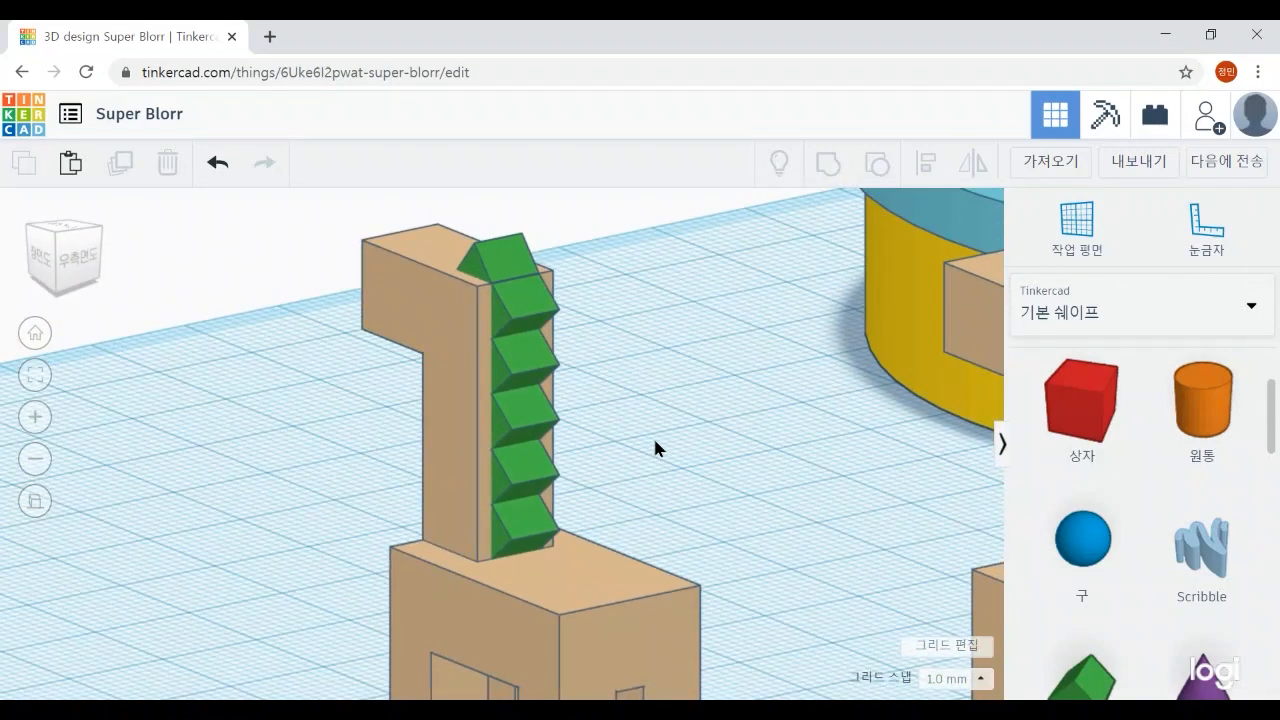
Delete the four copied roofs below the uppermost sideways roof on the new animal's neck
{"action": "left_click", "coordinate": [525, 528]}
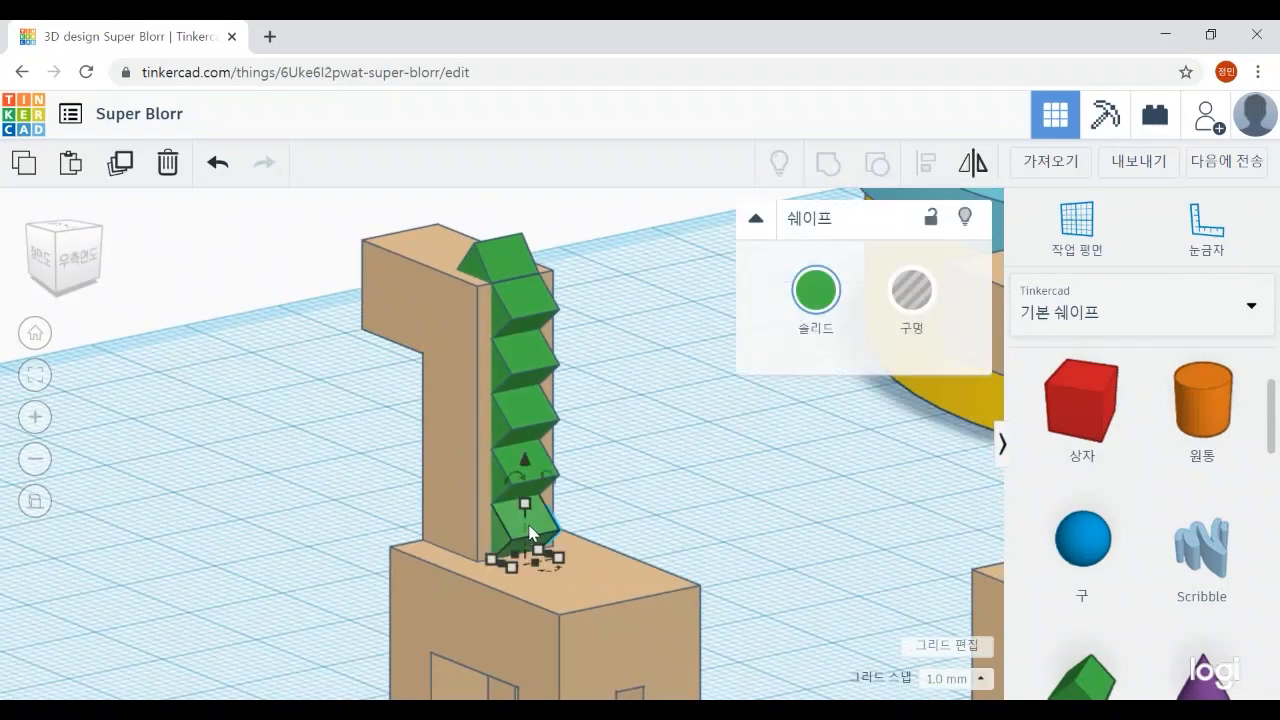
{"action": "key", "text": "Delete"}
{"action": "left_click", "coordinate": [534, 473]}
{"action": "key", "text": "Delete"}
{"action": "left_click", "coordinate": [532, 424]}
{"action": "key", "text": "Delete"}
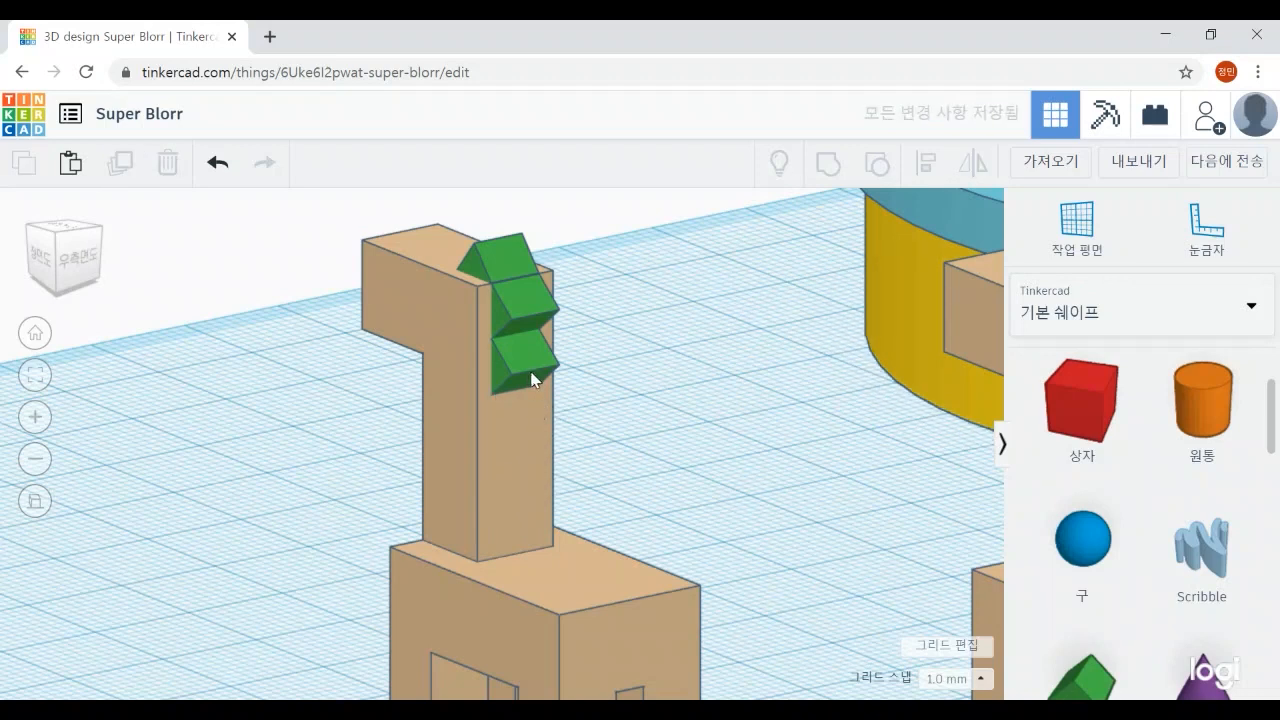
{"action": "left_click", "coordinate": [532, 378]}
{"action": "key", "text": "Delete"}
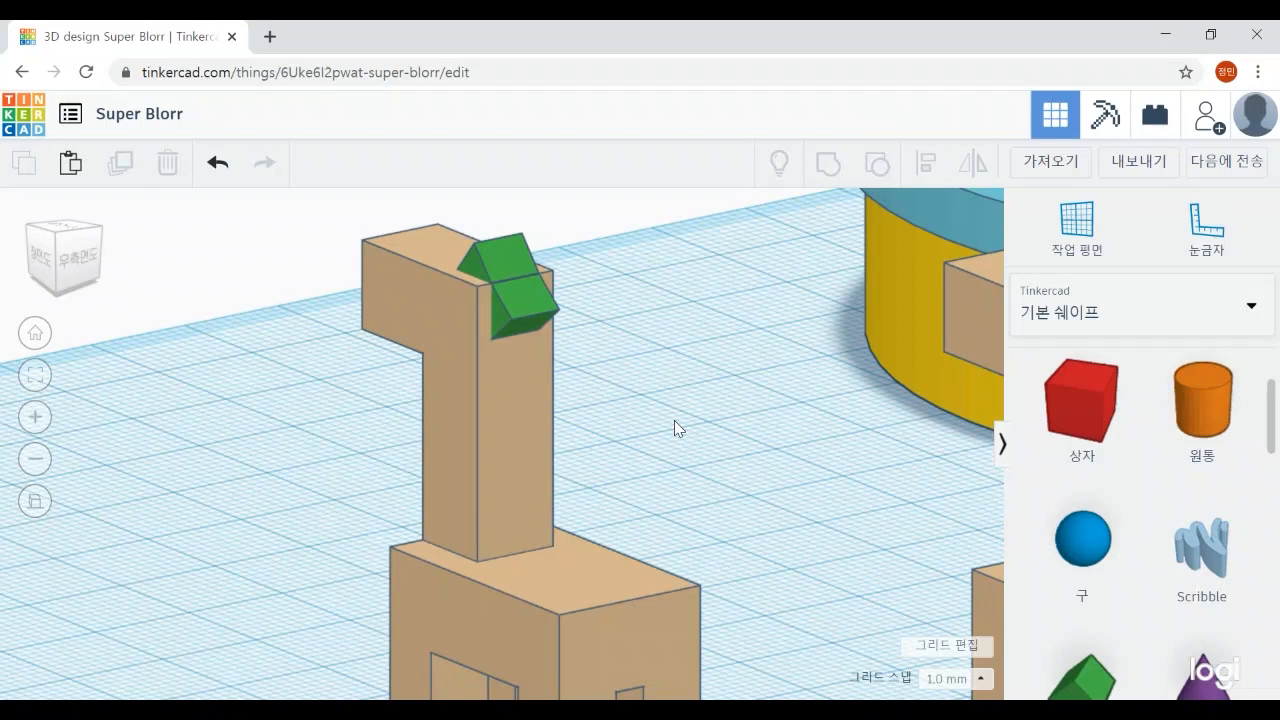
Duplicate the sideways roof 5 mm lower on the neck and repeat that copy three more times down to the body
{"action": "left_click", "coordinate": [523, 310]}
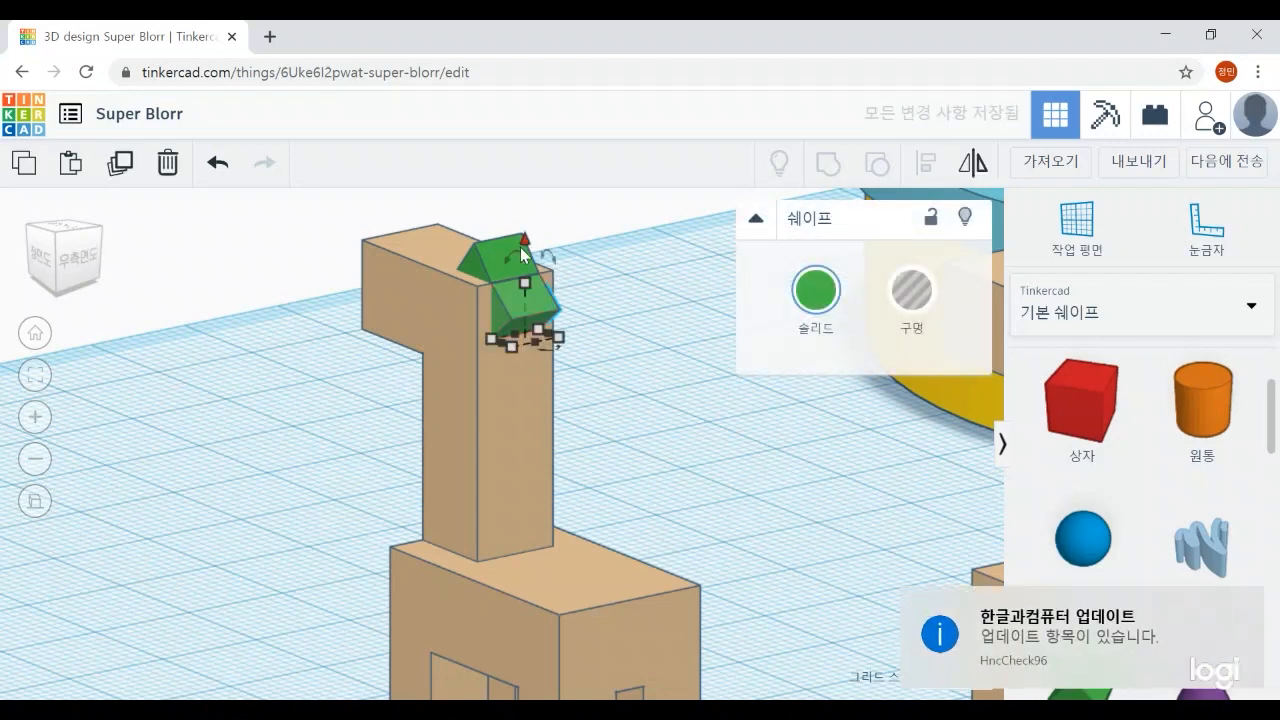
{"action": "left_click_drag", "start_coordinate": [527, 245], "coordinate": [529, 288]}
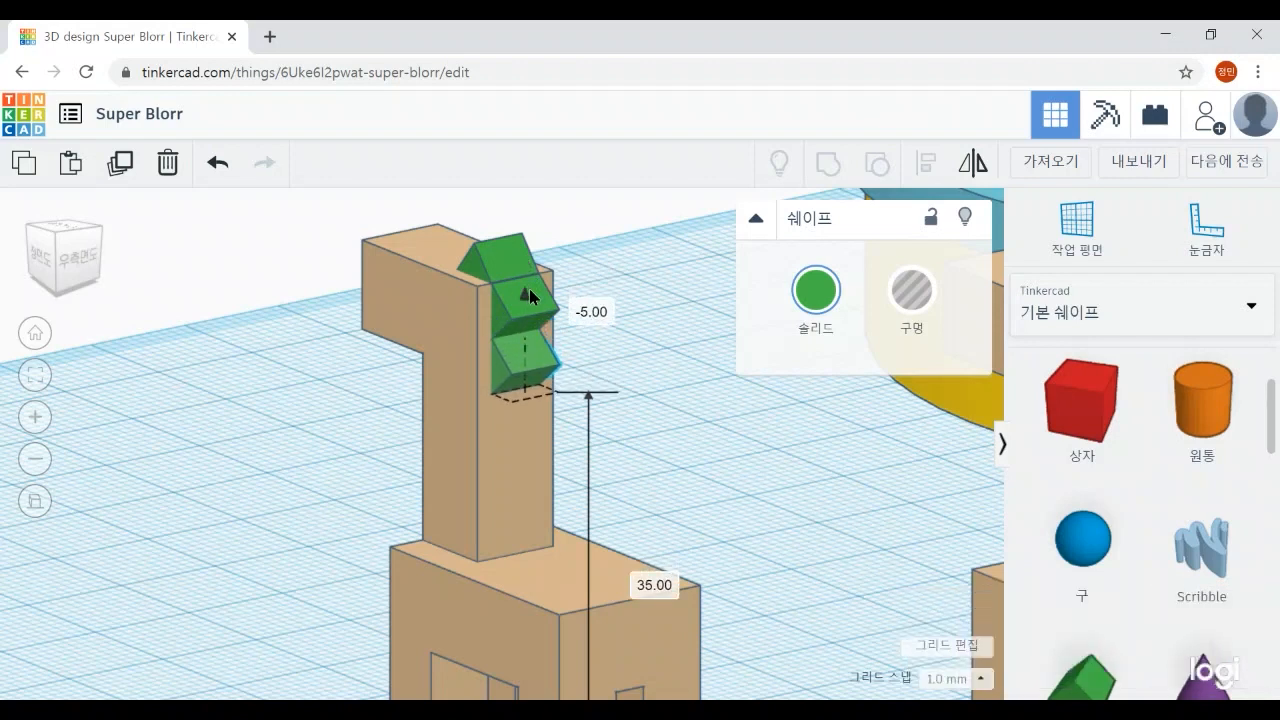
{"action": "left_click_drag", "start_coordinate": [529, 288], "coordinate": [529, 288]}
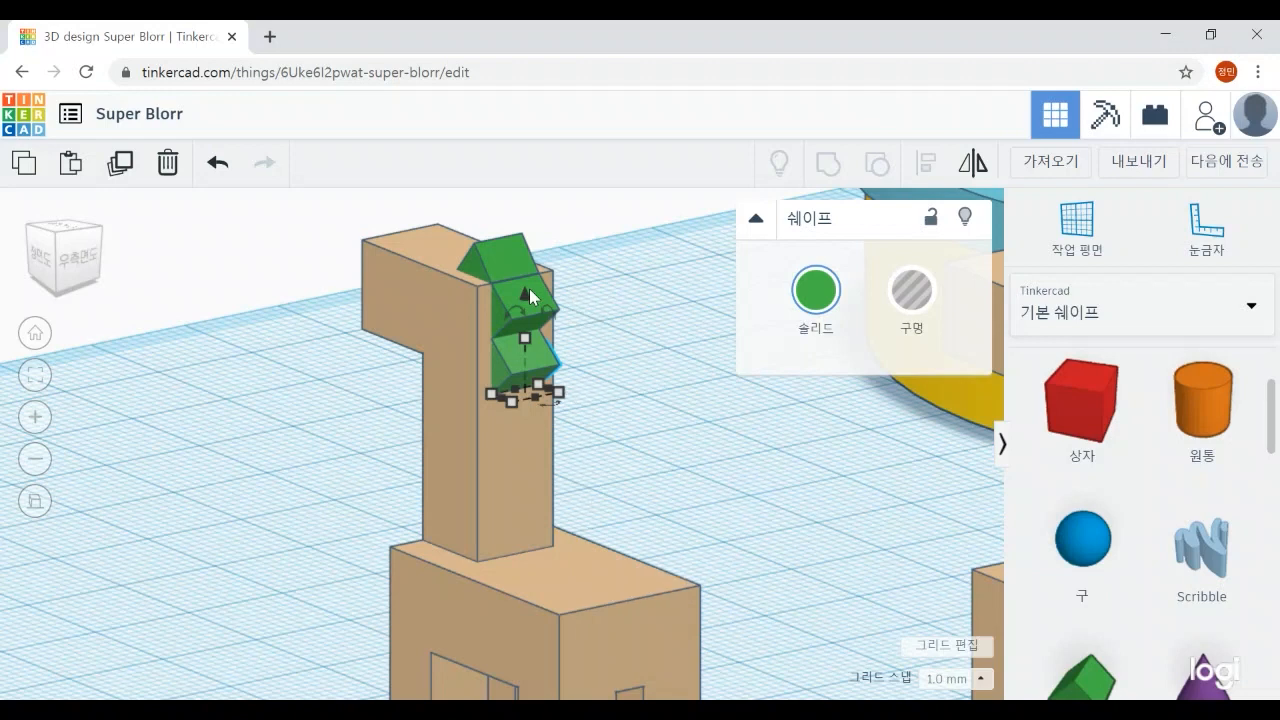
{"action": "key", "text": "ctrl+d"}
{"action": "key", "text": "ctrl+d"}
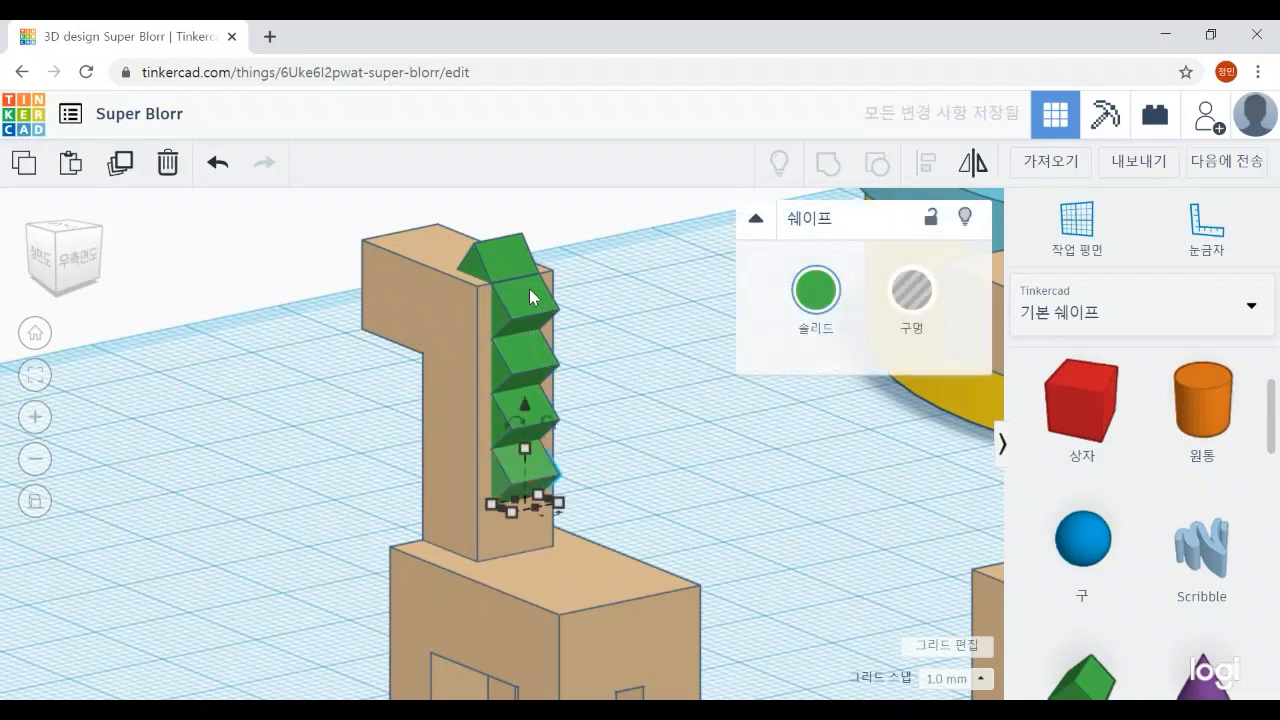
{"action": "key", "text": "ctrl+d"}
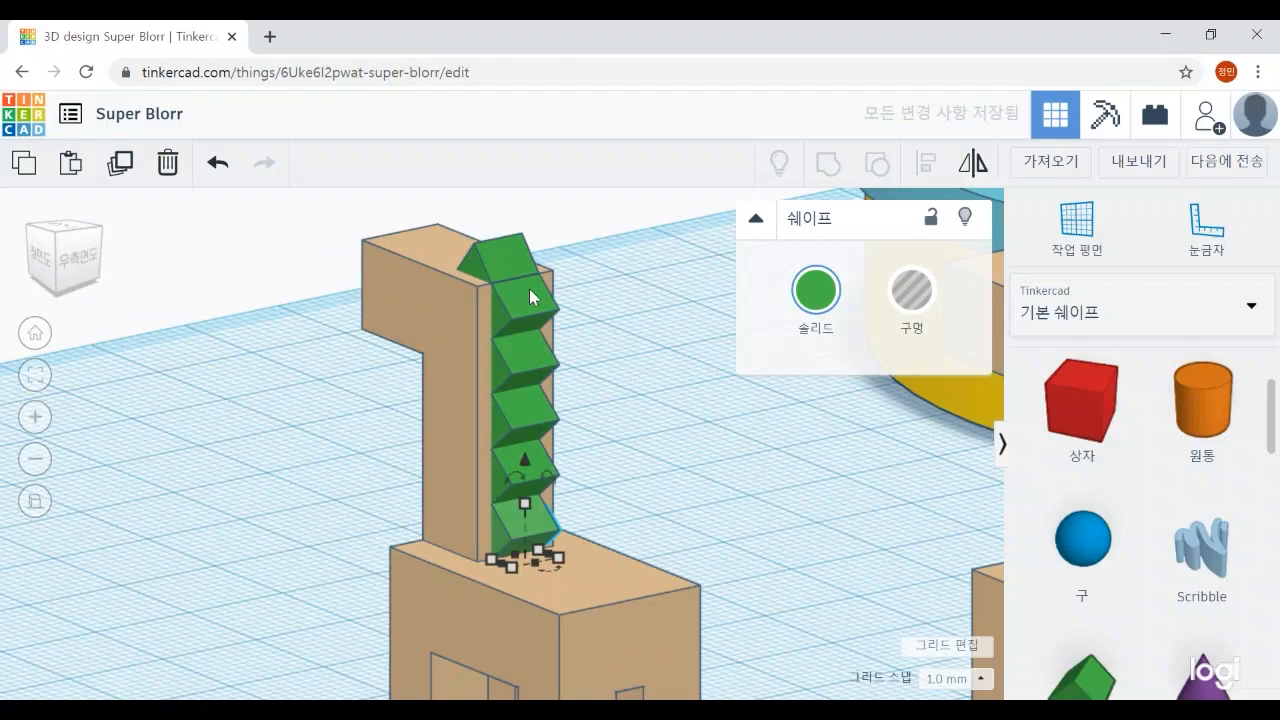
{"action": "left_click", "coordinate": [681, 466]}
Group the new animal's body with all of its green mane roofs
{"action": "scroll", "coordinate": [684, 468], "scroll_direction": "down", "scroll_amount": 2}
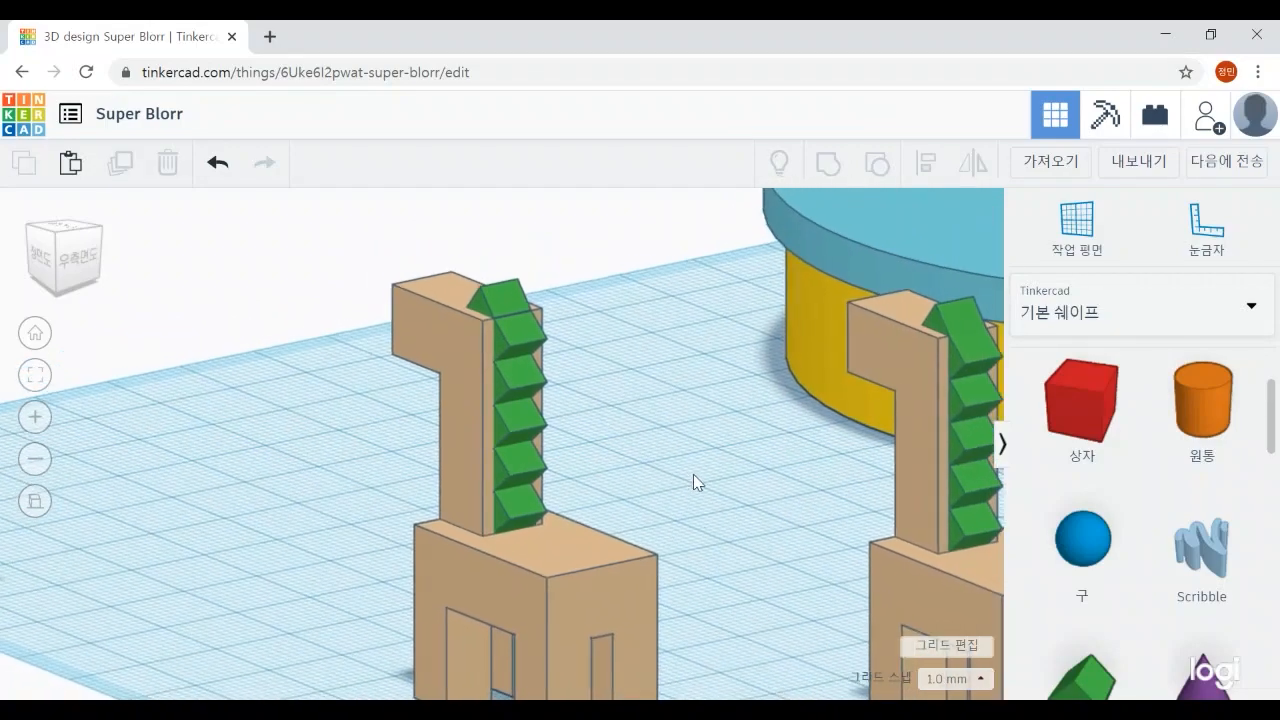
{"action": "mouse_move", "coordinate": [765, 494]}
{"action": "right_mouse_down"}
{"action": "mouse_move", "coordinate": [826, 506]}
{"action": "mouse_move", "coordinate": [708, 507]}
{"action": "mouse_move", "coordinate": [638, 488]}
{"action": "mouse_move", "coordinate": [659, 426]}
{"action": "mouse_move", "coordinate": [710, 475]}
{"action": "mouse_move", "coordinate": [757, 493]}
{"action": "right_mouse_up"}
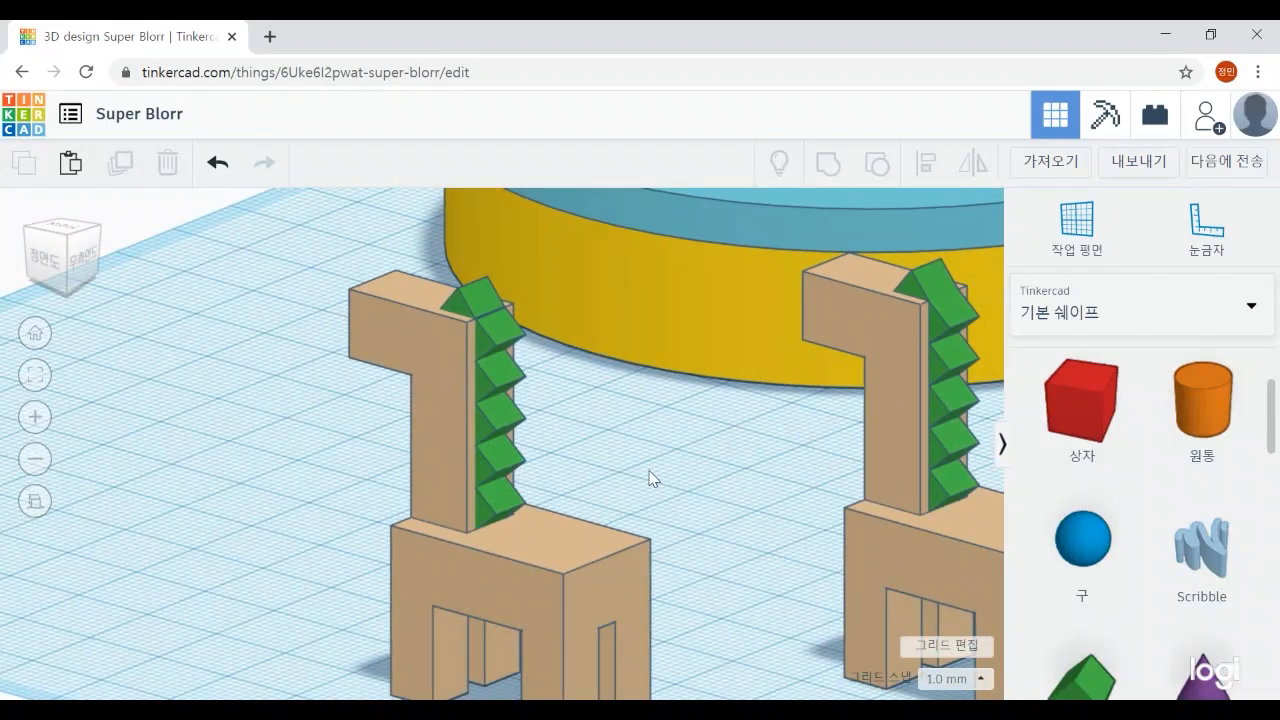
{"action": "scroll", "coordinate": [649, 478], "scroll_direction": "down", "scroll_amount": 5}
{"action": "right_click_drag", "start_coordinate": [651, 477], "coordinate": [666, 393]}
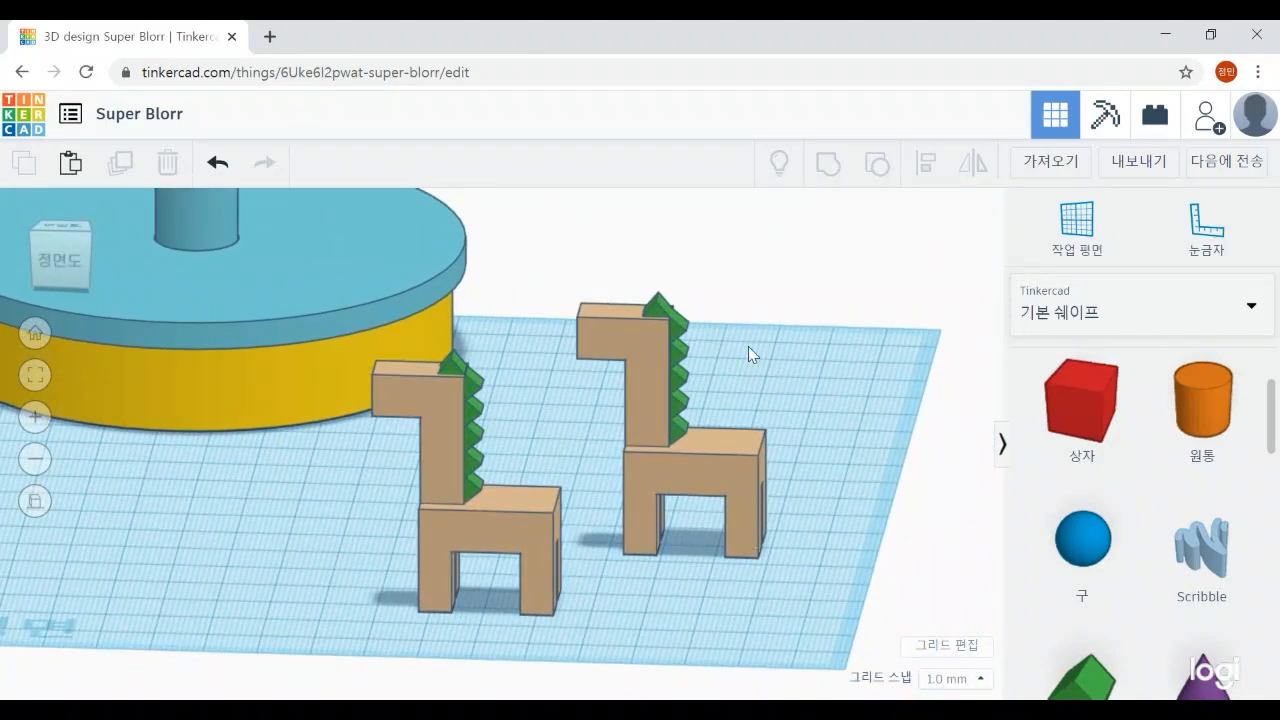
{"action": "right_click_drag", "start_coordinate": [797, 568], "coordinate": [731, 620]}
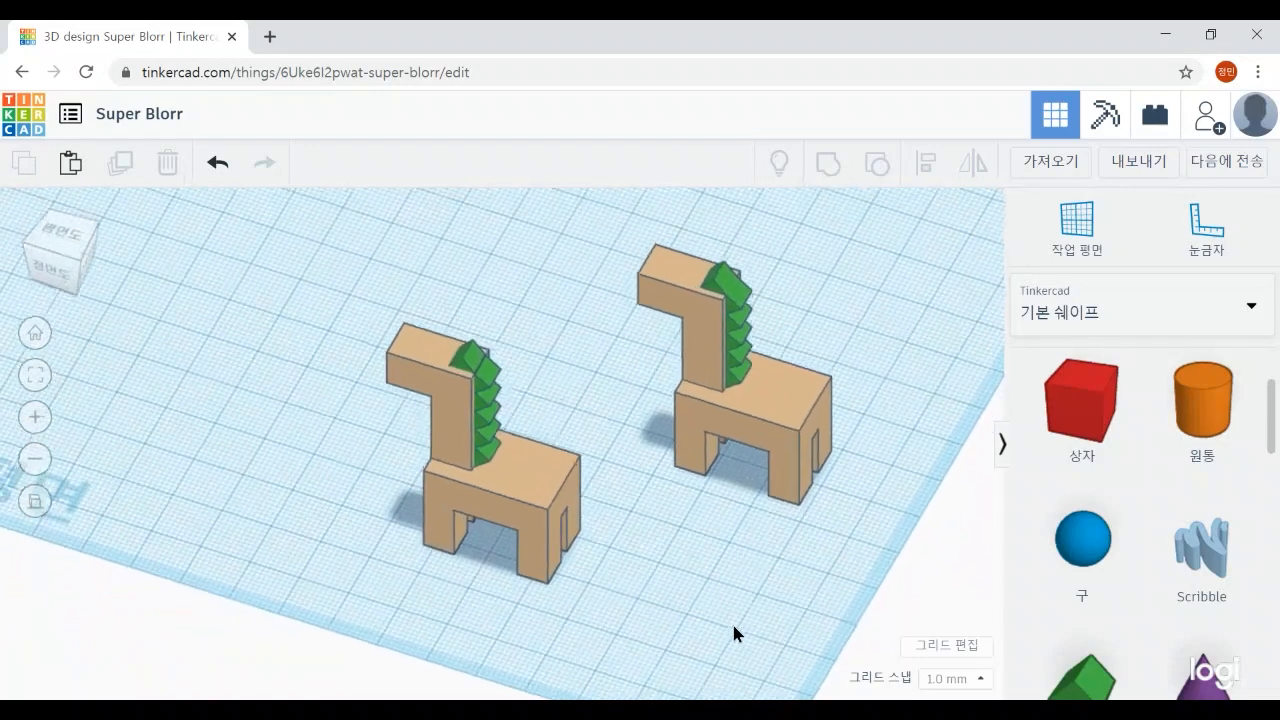
{"action": "left_click_drag", "start_coordinate": [314, 277], "coordinate": [551, 591]}
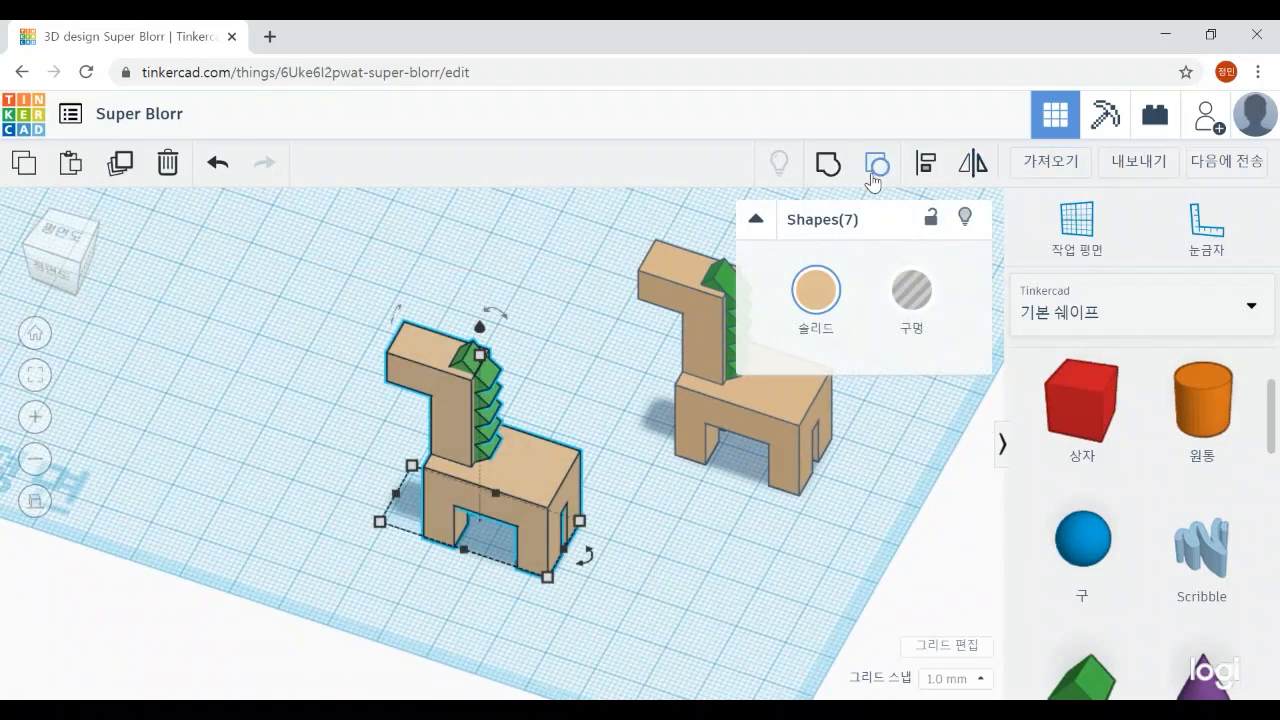
{"action": "key", "text": "ctrl+g"}
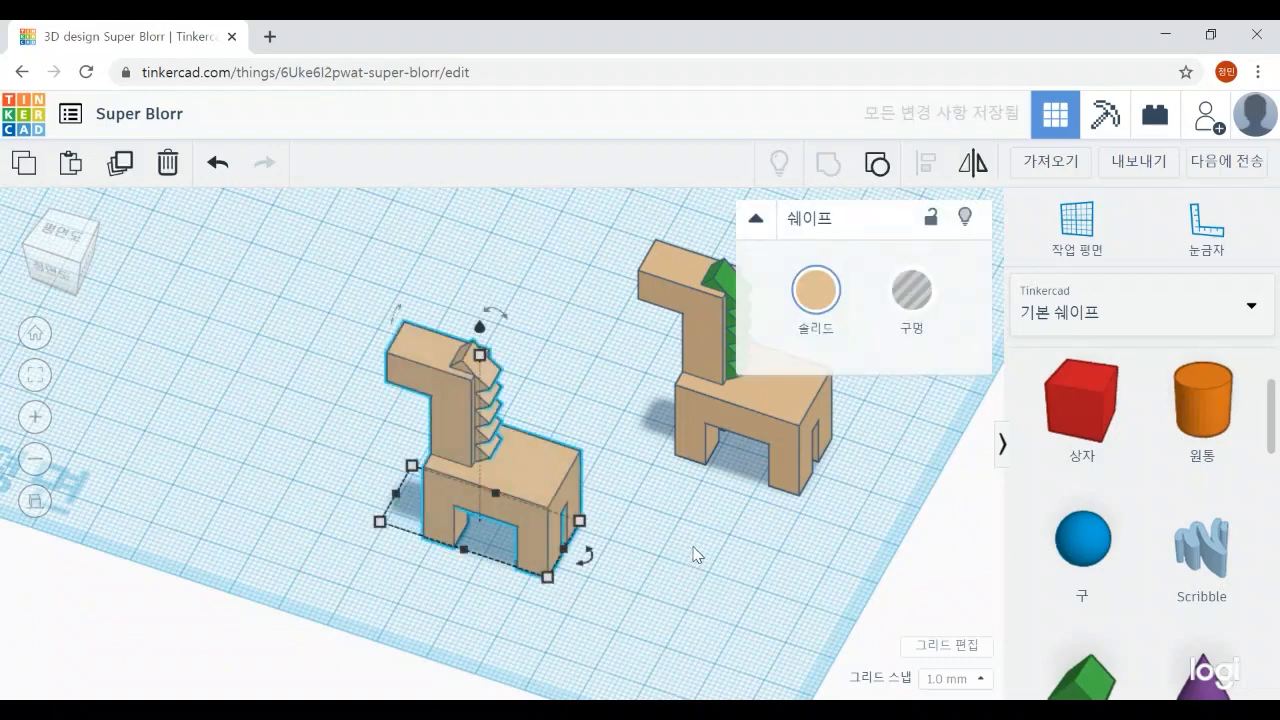
Turn on the multicolor option for the grouped animal so the mane keeps its green color
{"action": "left_click", "coordinate": [822, 306]}
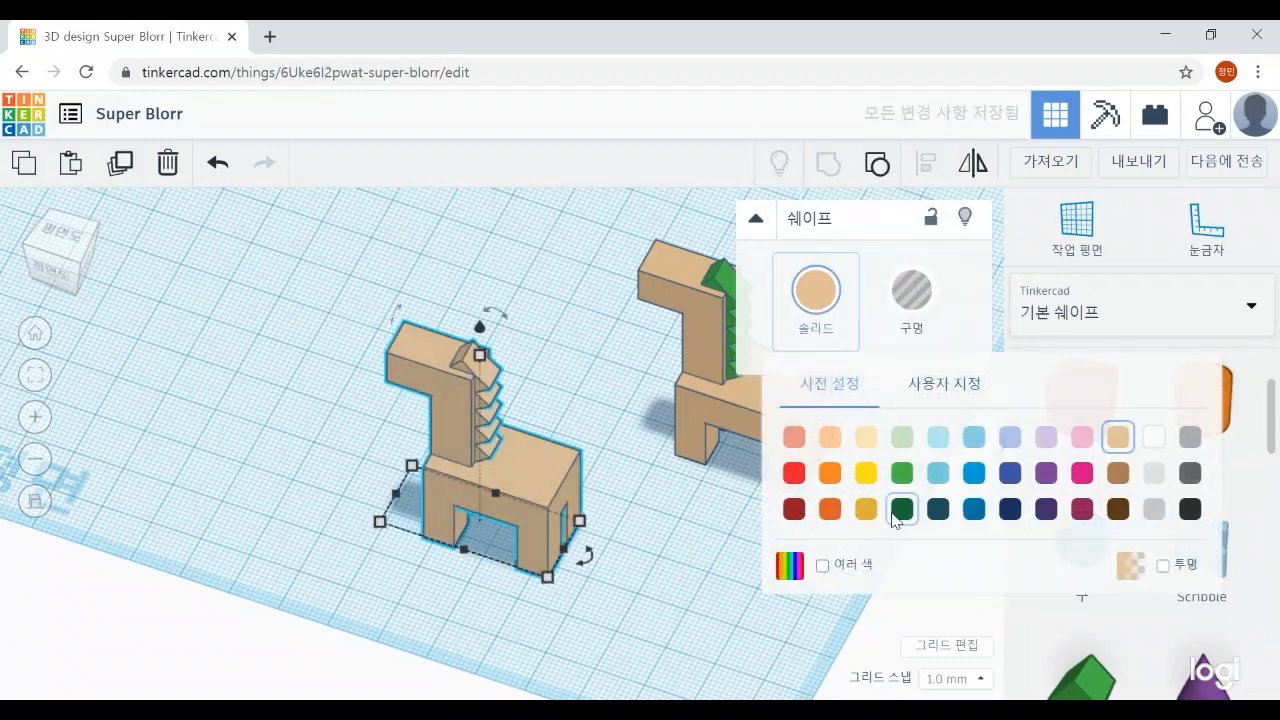
{"action": "left_click", "coordinate": [823, 566]}
{"action": "left_click", "coordinate": [665, 619]}
Move the earlier finished animal off the workplane to the other animals by the second carousel, in two moves (-139, -42 and -63, -60 mm)
{"action": "mouse_move", "coordinate": [665, 619]}
{"action": "right_mouse_down"}
{"action": "mouse_move", "coordinate": [739, 540]}
{"action": "mouse_move", "coordinate": [522, 497]}
{"action": "mouse_move", "coordinate": [630, 560]}
{"action": "mouse_move", "coordinate": [798, 572]}
{"action": "mouse_move", "coordinate": [683, 571]}
{"action": "mouse_move", "coordinate": [737, 586]}
{"action": "right_mouse_up"}
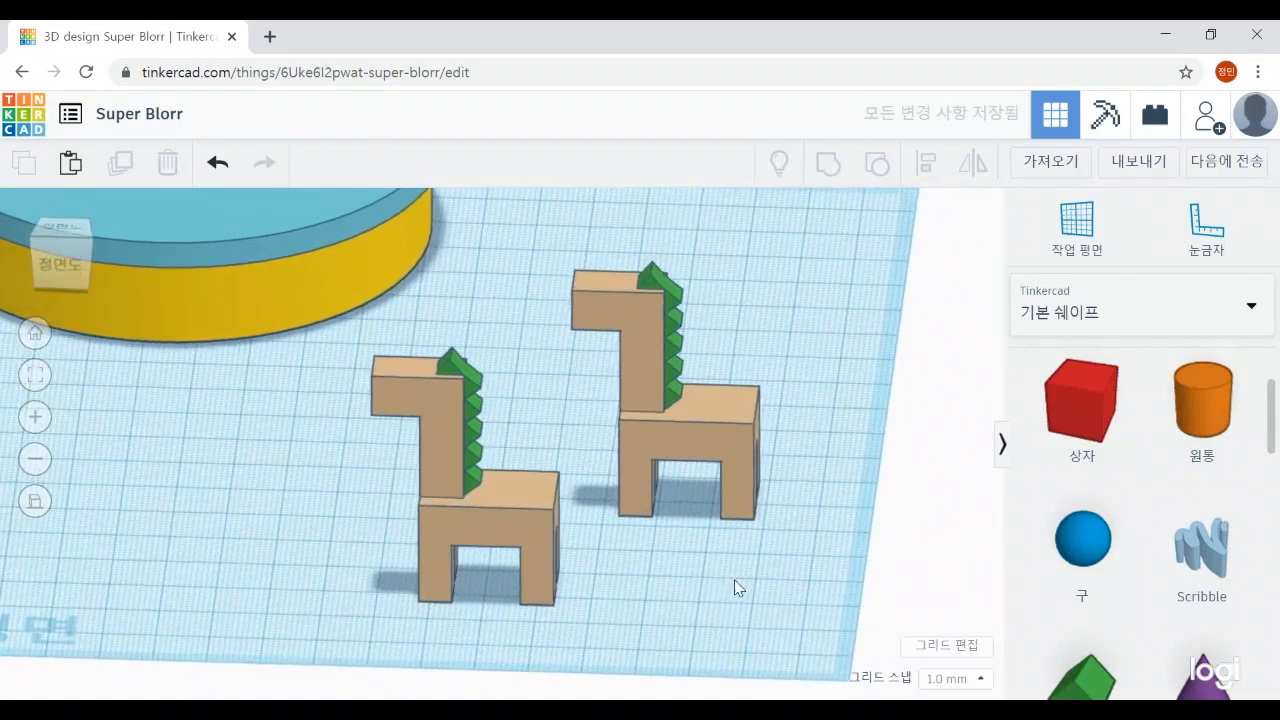
{"action": "left_click_drag", "start_coordinate": [721, 421], "coordinate": [2, 316]}
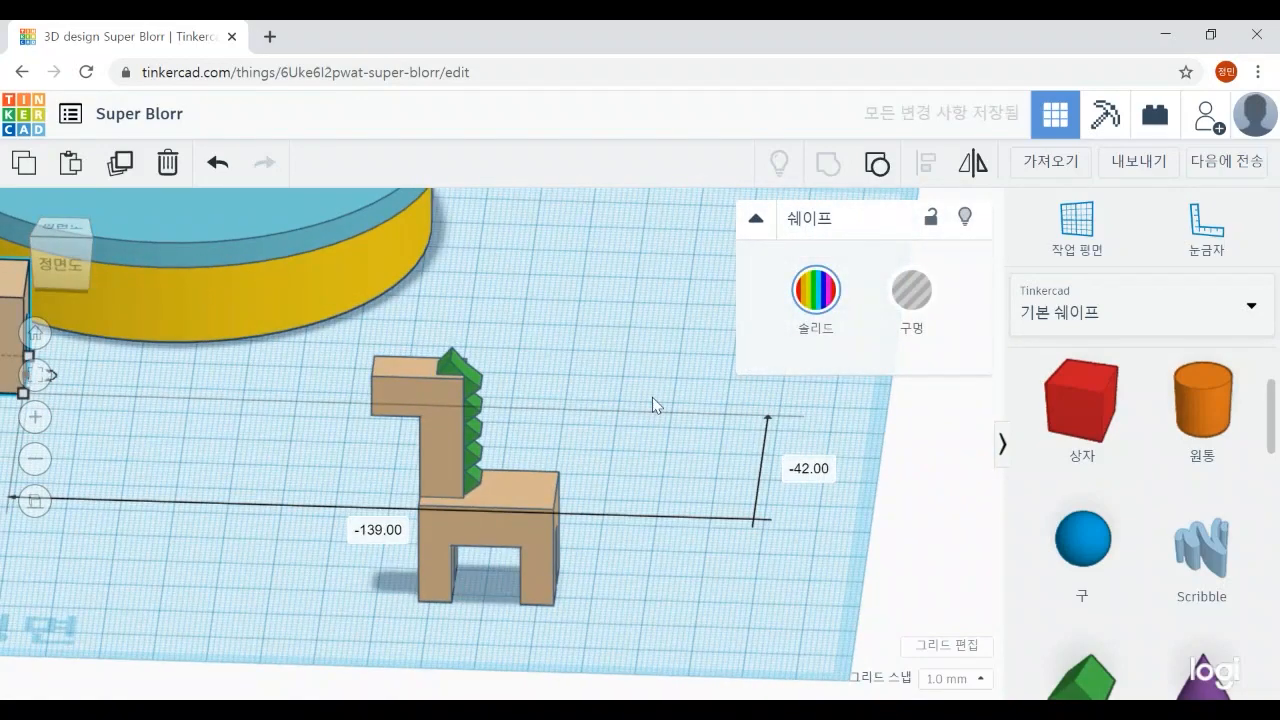
{"action": "scroll", "coordinate": [640, 380], "scroll_direction": "down", "scroll_amount": 3}
{"action": "scroll", "coordinate": [640, 380], "scroll_direction": "down", "scroll_amount": 3}
{"action": "left_click_drag", "start_coordinate": [386, 343], "coordinate": [519, 417]}
{"action": "left_click_drag", "start_coordinate": [305, 395], "coordinate": [185, 330]}
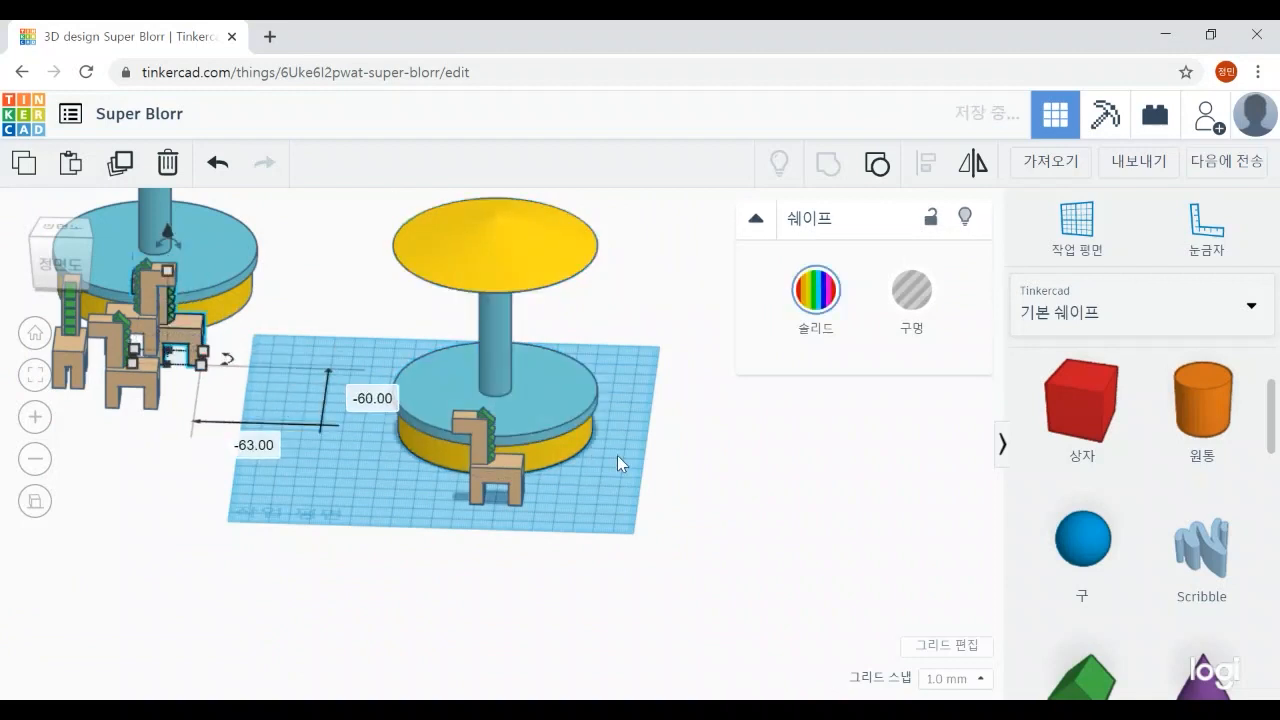
Switch the 3D view to perspective projection and frame the carousel with the new animal
{"action": "scroll", "coordinate": [603, 489], "scroll_direction": "up", "scroll_amount": 2}
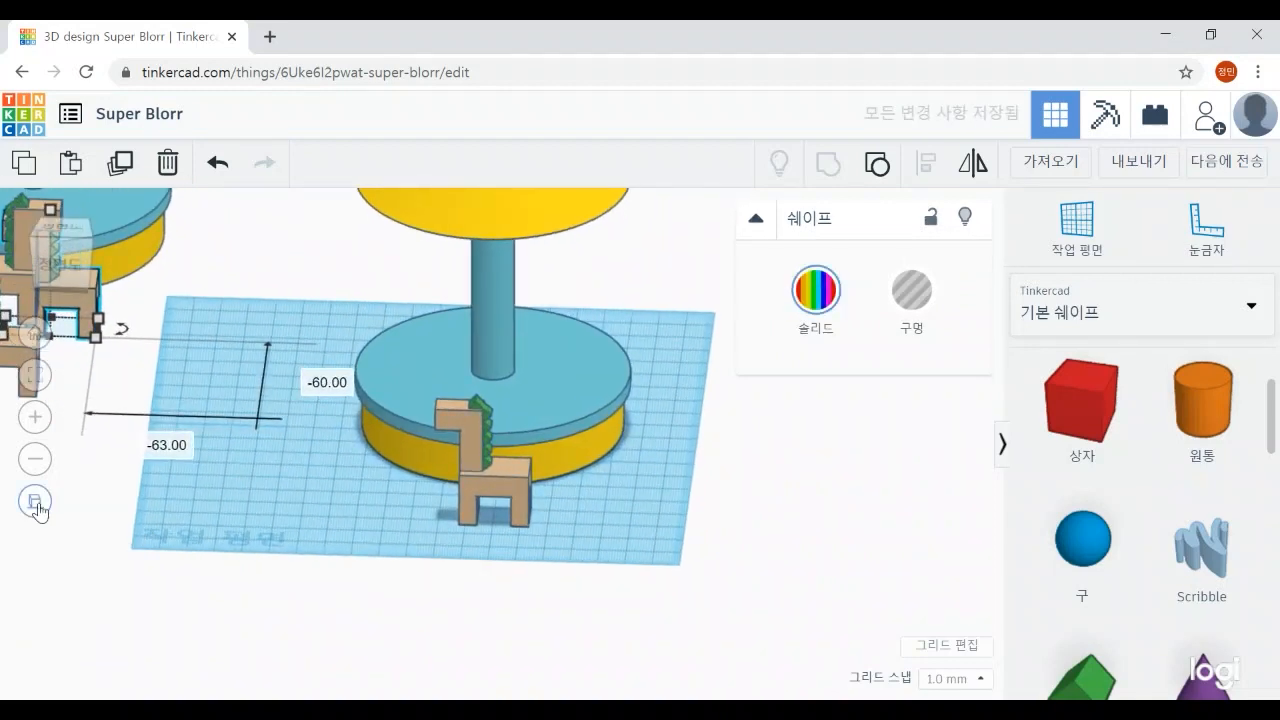
{"action": "left_click", "coordinate": [34, 501]}
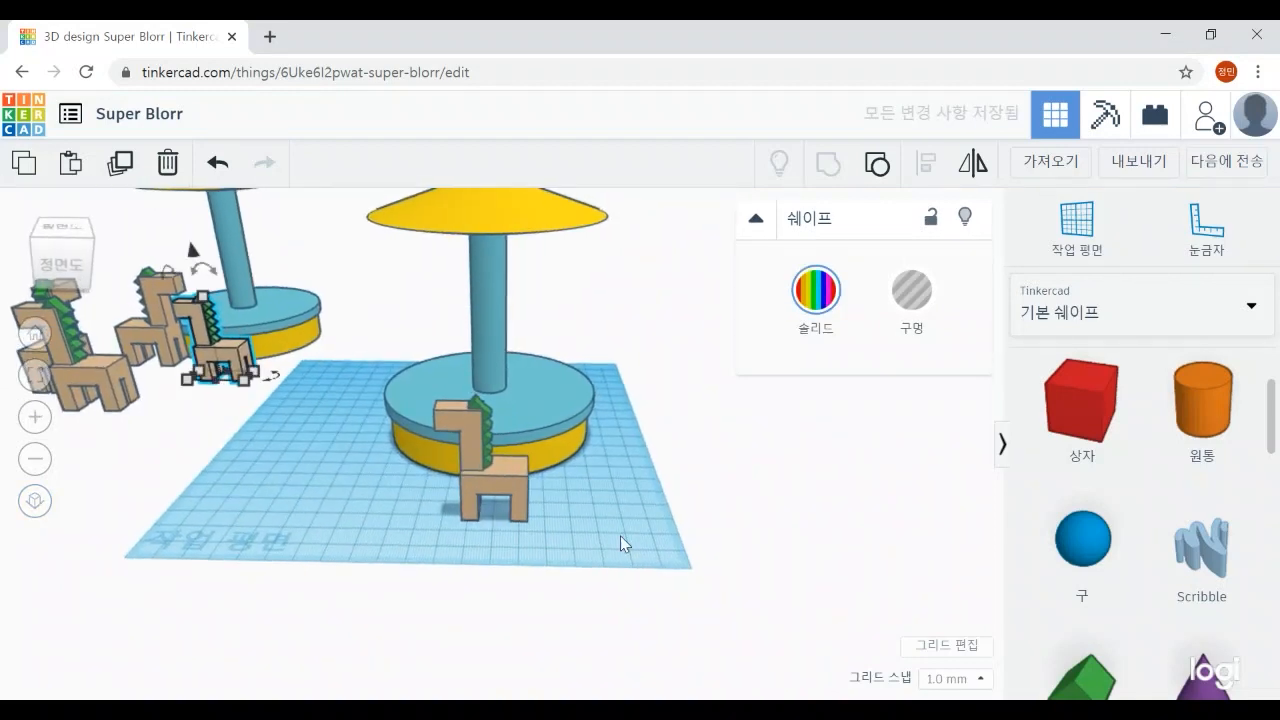
{"action": "scroll", "coordinate": [620, 535], "scroll_direction": "up", "scroll_amount": 1}
{"action": "scroll", "coordinate": [620, 535], "scroll_direction": "up", "scroll_amount": 1}
{"action": "middle_click_drag", "start_coordinate": [642, 464], "coordinate": [648, 529]}
{"action": "scroll", "coordinate": [648, 529], "scroll_direction": "up", "scroll_amount": 2}
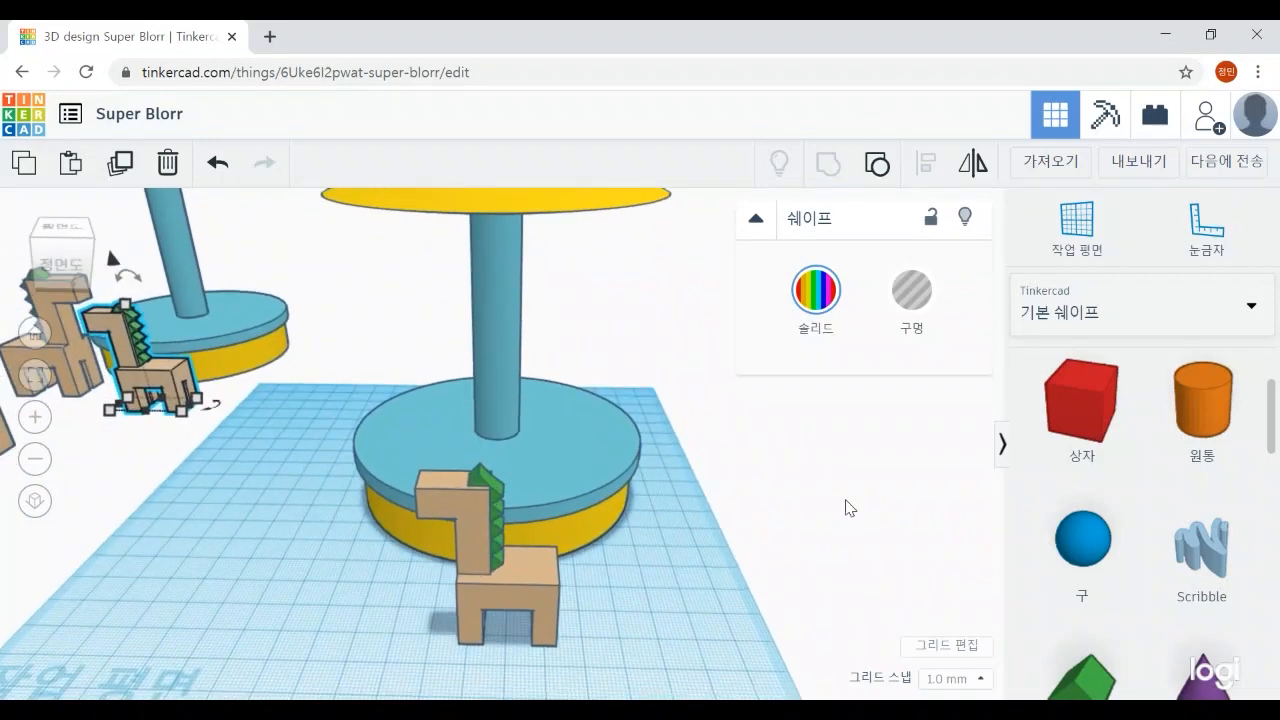
Place the workplane on the blue platform of the nearer carousel and drop the new animal to that height
{"action": "left_click", "coordinate": [1076, 228]}
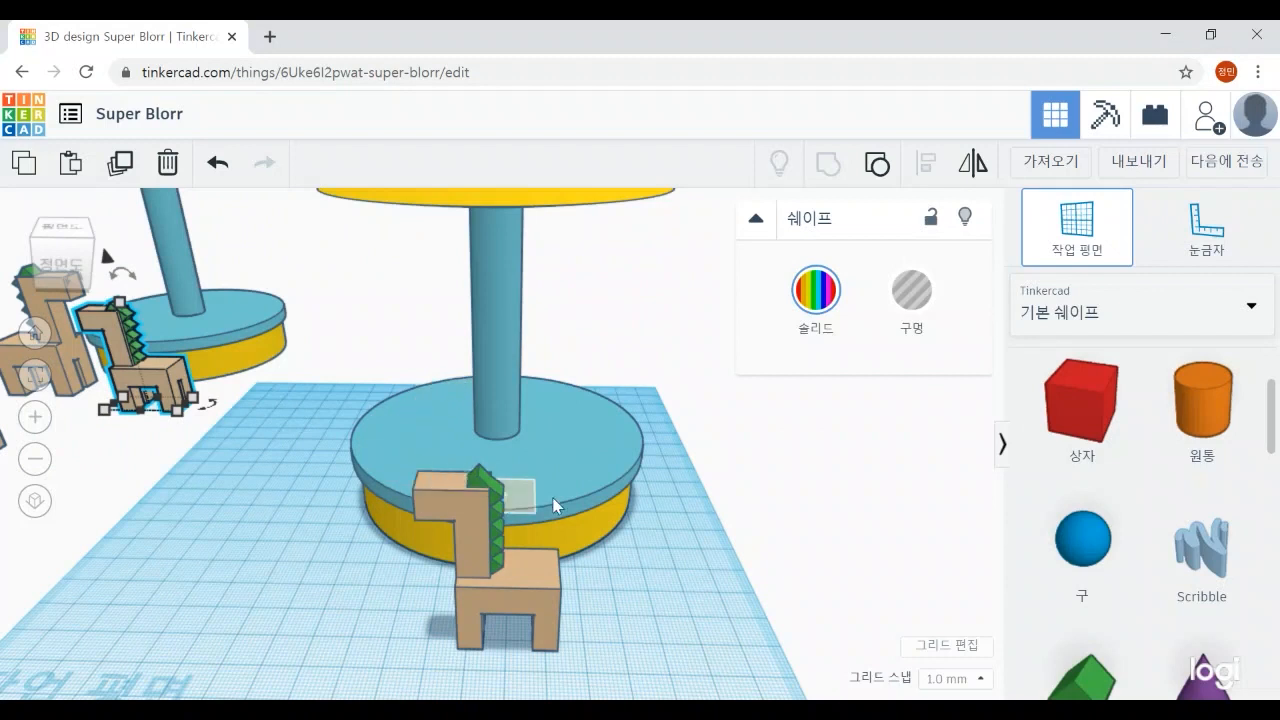
{"action": "left_click", "coordinate": [498, 474]}
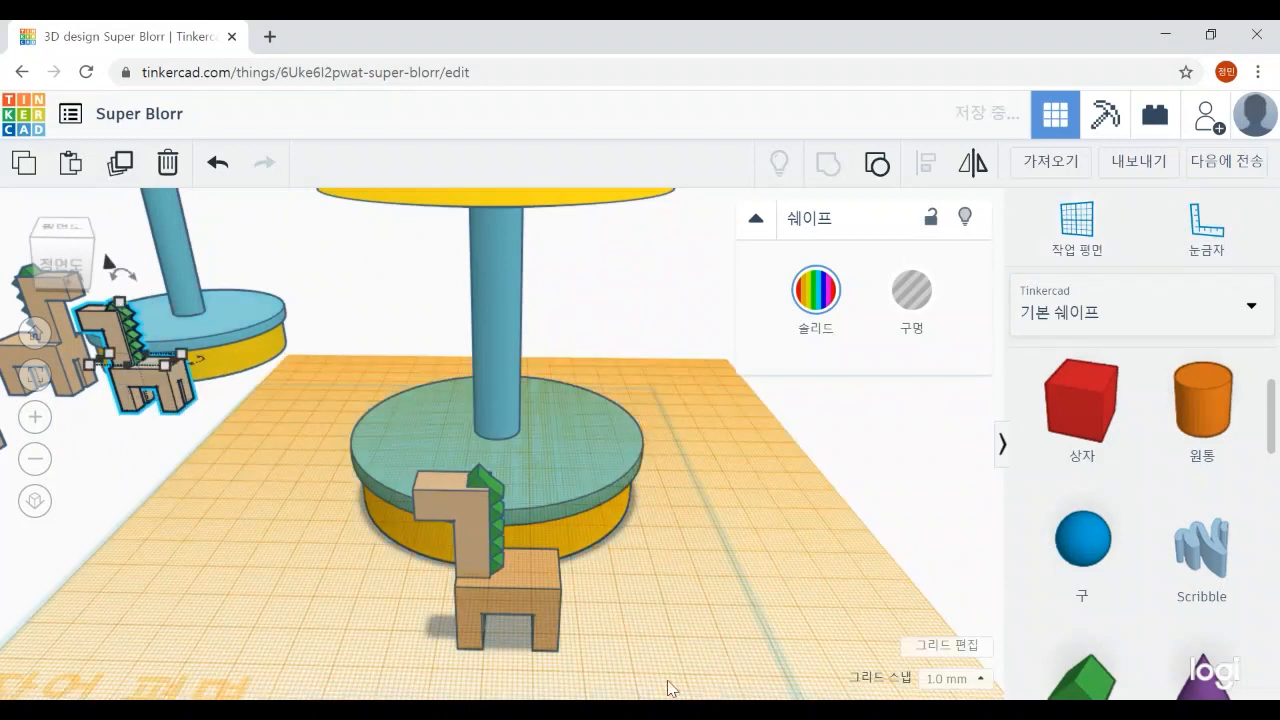
{"action": "left_click", "coordinate": [463, 549]}
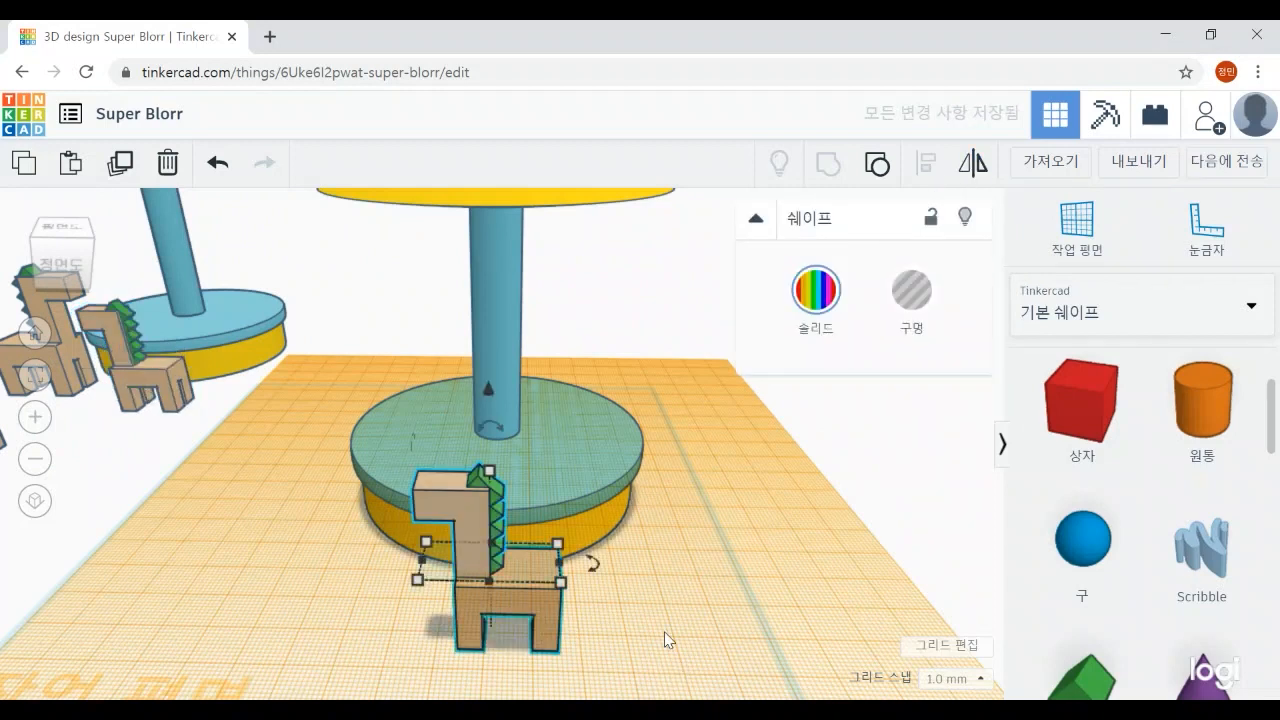
{"action": "key", "text": "d"}
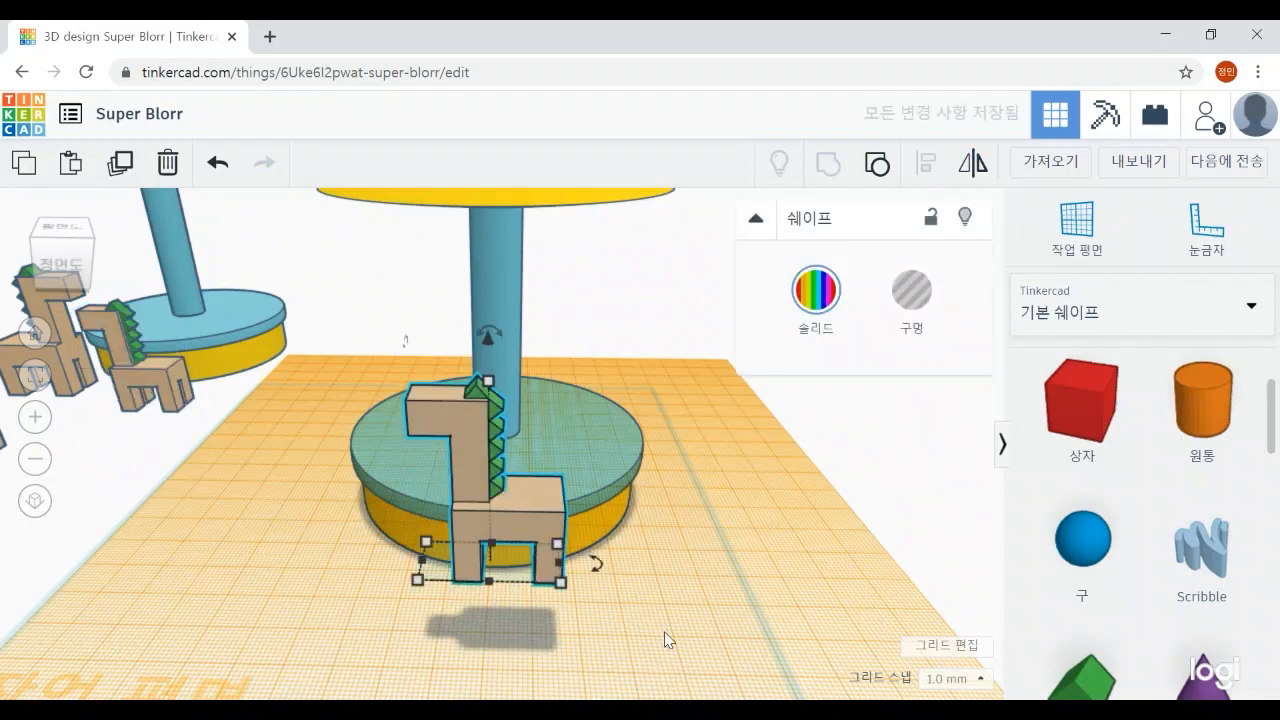
Return the workplane to the base grid and move the raised animal onto the platform in front of the pole
{"action": "left_click", "coordinate": [1065, 240]}
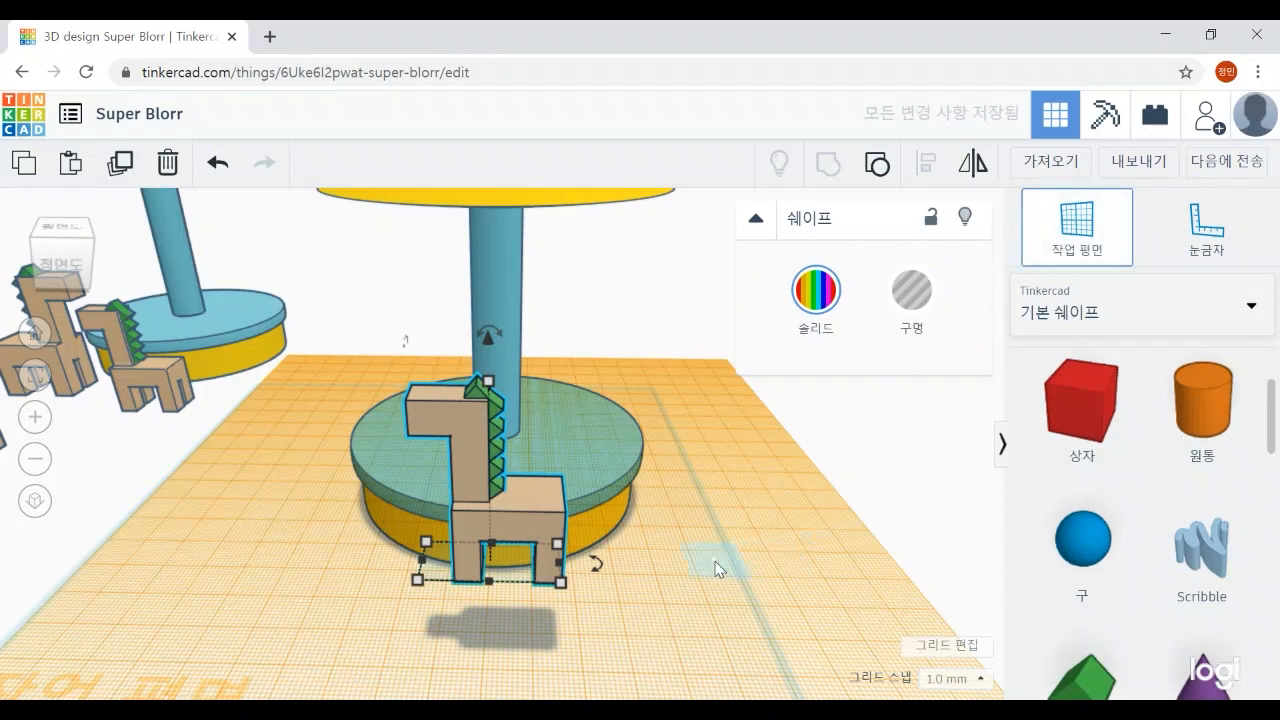
{"action": "left_click", "coordinate": [771, 580]}
{"action": "right_click_drag", "start_coordinate": [776, 520], "coordinate": [513, 532]}
{"action": "left_click_drag", "start_coordinate": [513, 532], "coordinate": [663, 494]}
{"action": "right_click_drag", "start_coordinate": [442, 577], "coordinate": [629, 599]}
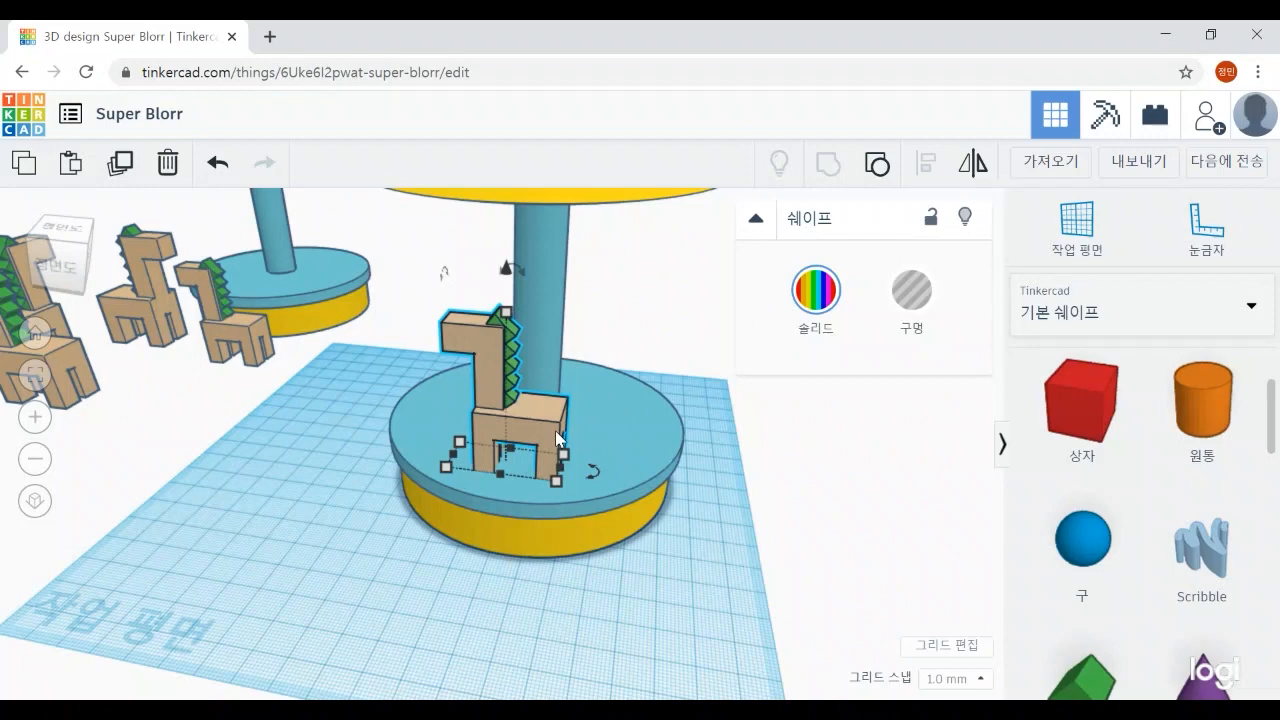
Move one spare animal 325 and 26 mm to the far side of the workplane and slide the other carousel under the three remaining animals
{"action": "scroll", "coordinate": [555, 430], "scroll_direction": "down", "scroll_amount": 5}
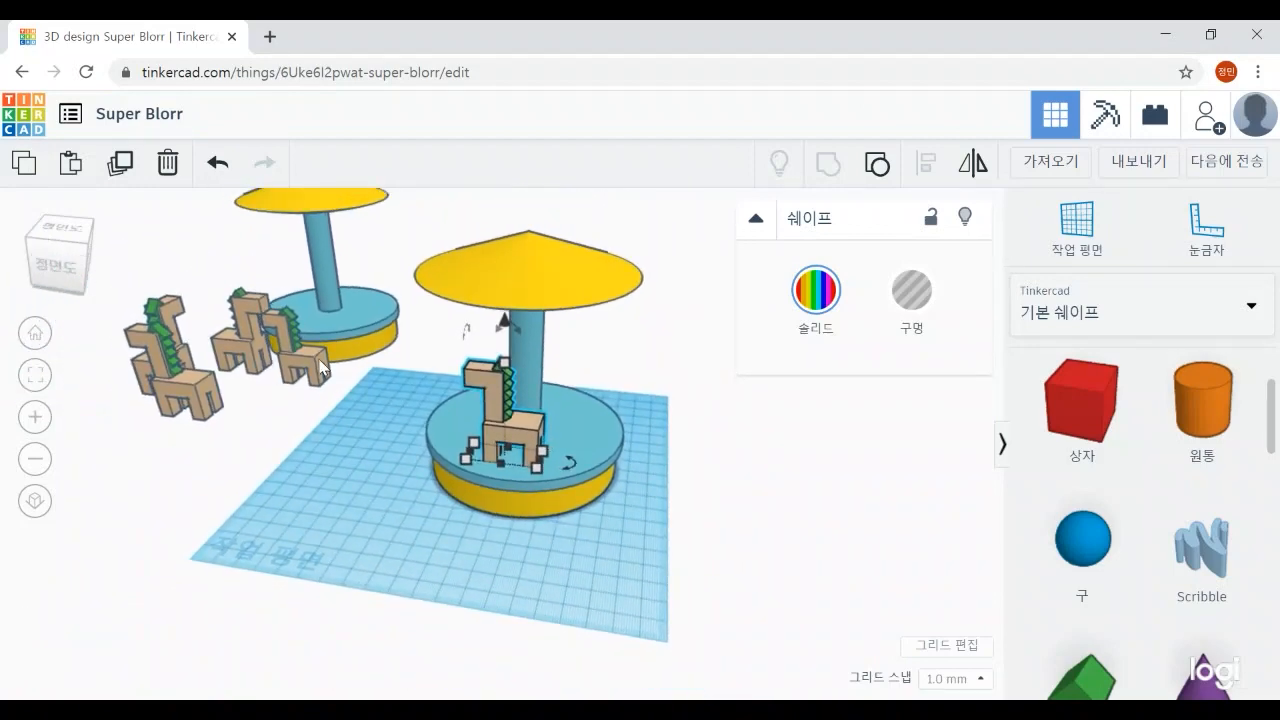
{"action": "left_click_drag", "start_coordinate": [320, 368], "coordinate": [872, 450]}
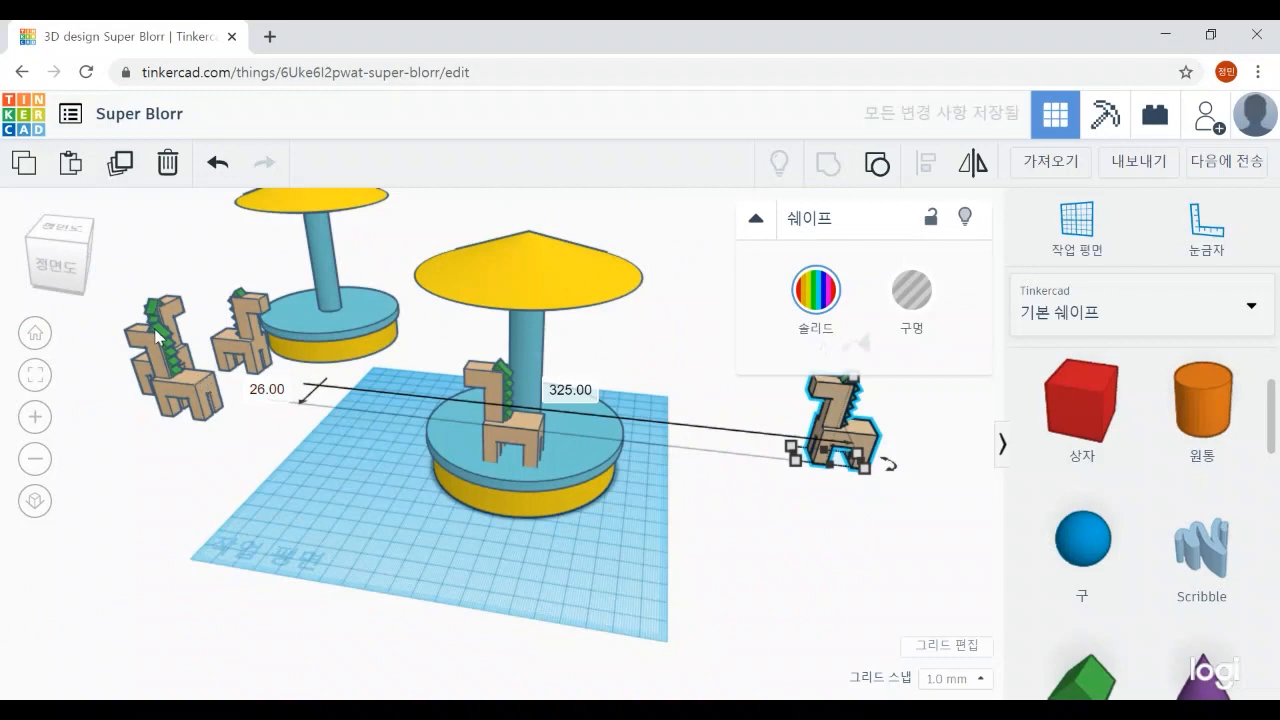
{"action": "left_click_drag", "start_coordinate": [350, 318], "coordinate": [255, 392]}
{"action": "left_click", "coordinate": [308, 533]}
{"action": "right_click_drag", "start_coordinate": [263, 506], "coordinate": [913, 588]}
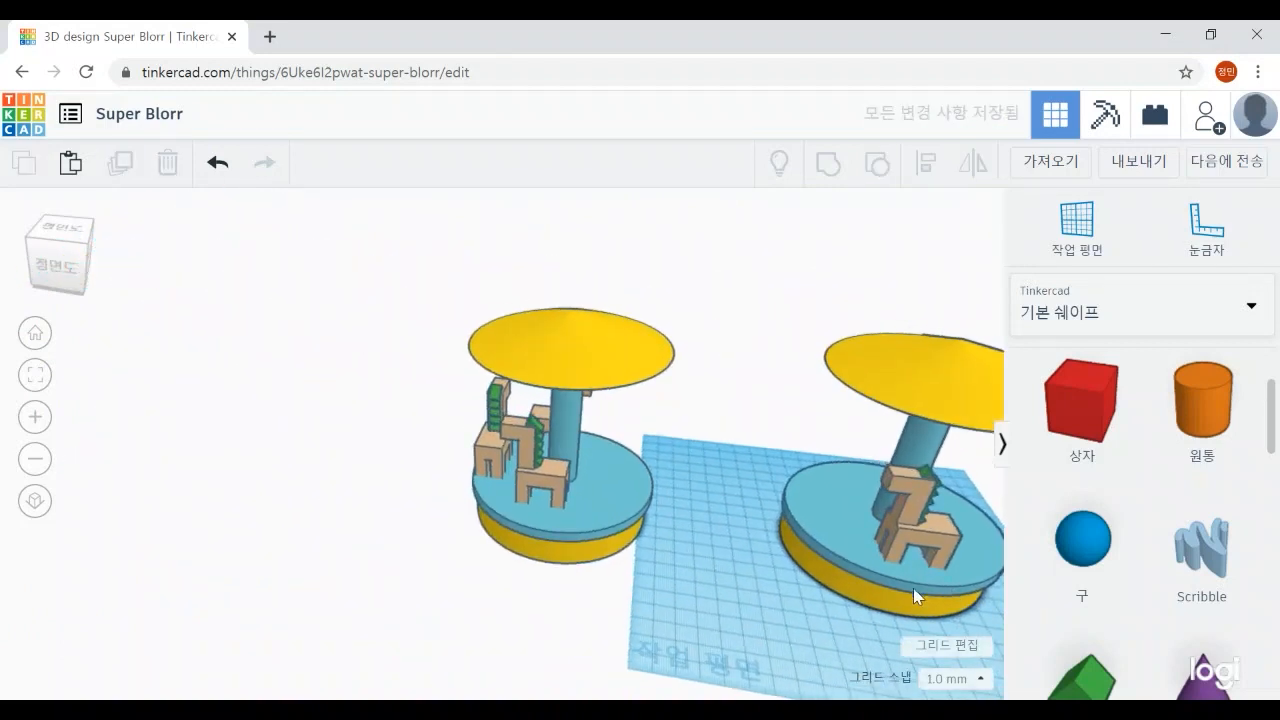
Spread the three animals around the pole on the second carousel's platform by moving each one slightly
{"action": "left_click_drag", "start_coordinate": [560, 484], "coordinate": [580, 492]}
{"action": "scroll", "coordinate": [690, 590], "scroll_direction": "up", "scroll_amount": 4}
{"action": "right_click_drag", "start_coordinate": [690, 625], "coordinate": [440, 560]}
{"action": "right_click_drag", "start_coordinate": [872, 548], "coordinate": [205, 328]}
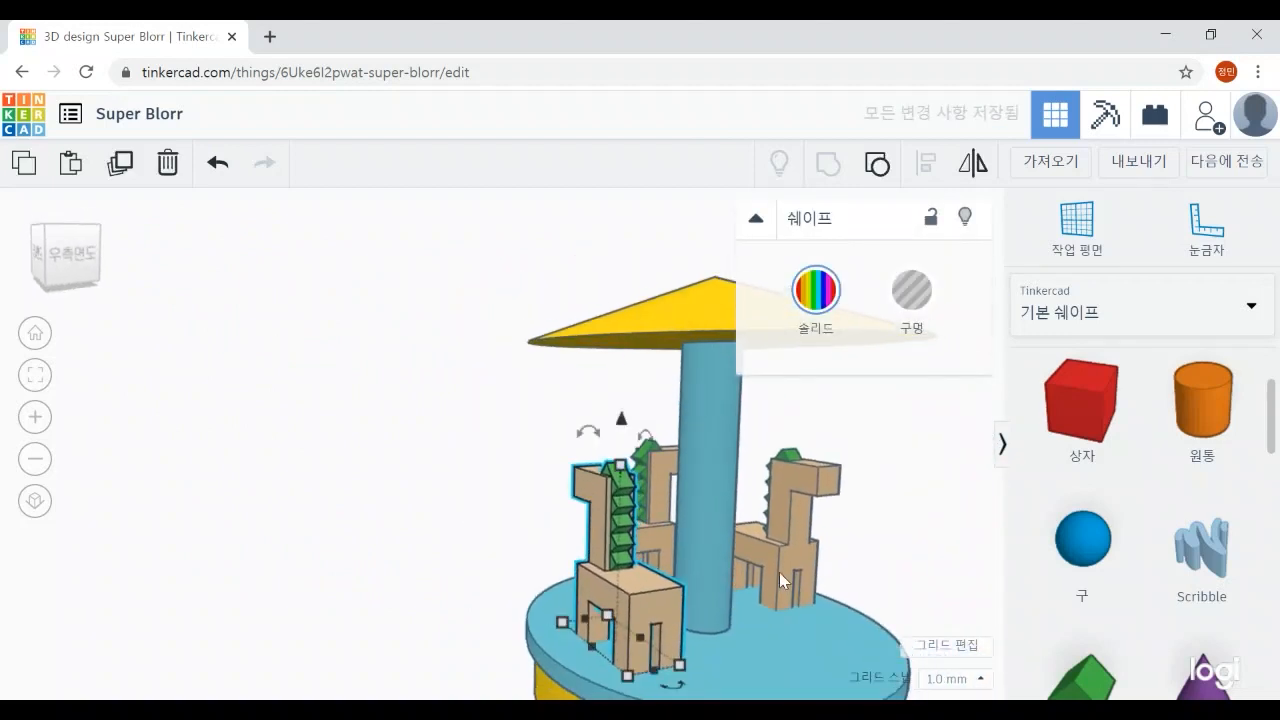
{"action": "left_click_drag", "start_coordinate": [779, 572], "coordinate": [803, 592]}
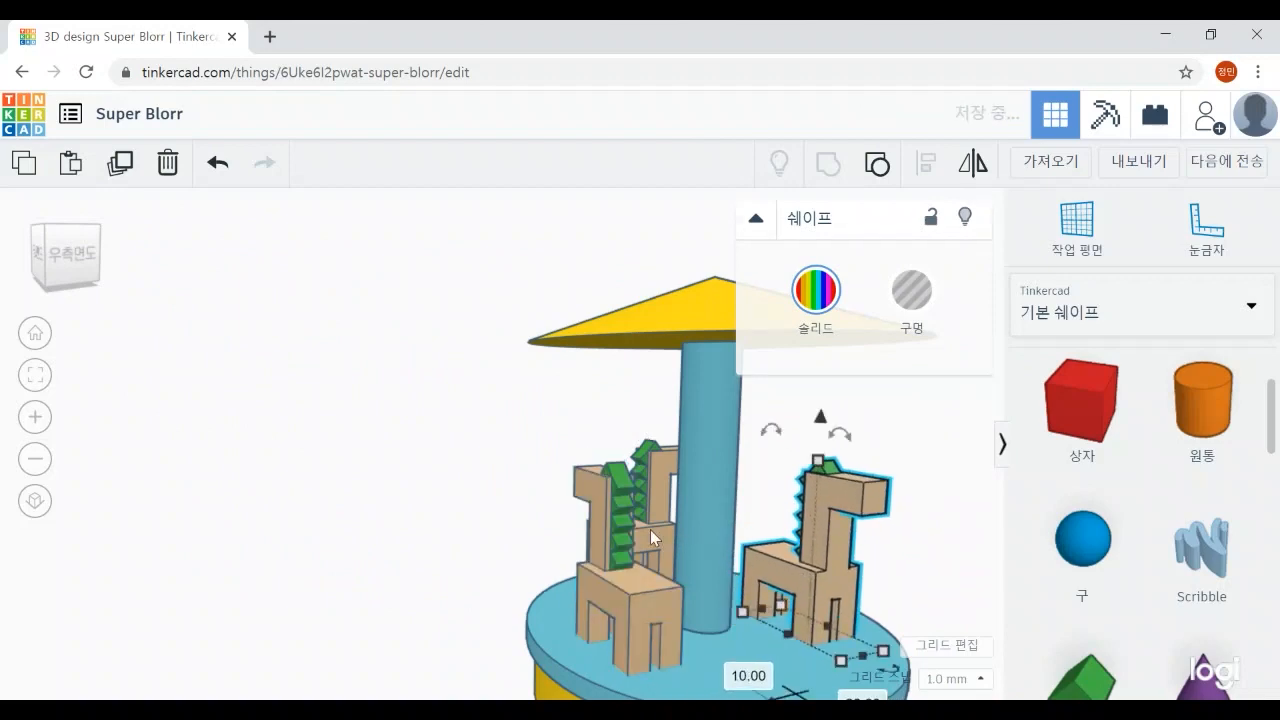
{"action": "left_click_drag", "start_coordinate": [650, 529], "coordinate": [676, 542]}
Turn two animals on the second carousel and shift them by (-4.70, 10.24) mm and (-2.07, 6.42) mm to follow the platform's edge
{"action": "right_click_drag", "start_coordinate": [374, 480], "coordinate": [510, 498]}
{"action": "left_click", "coordinate": [483, 485]}
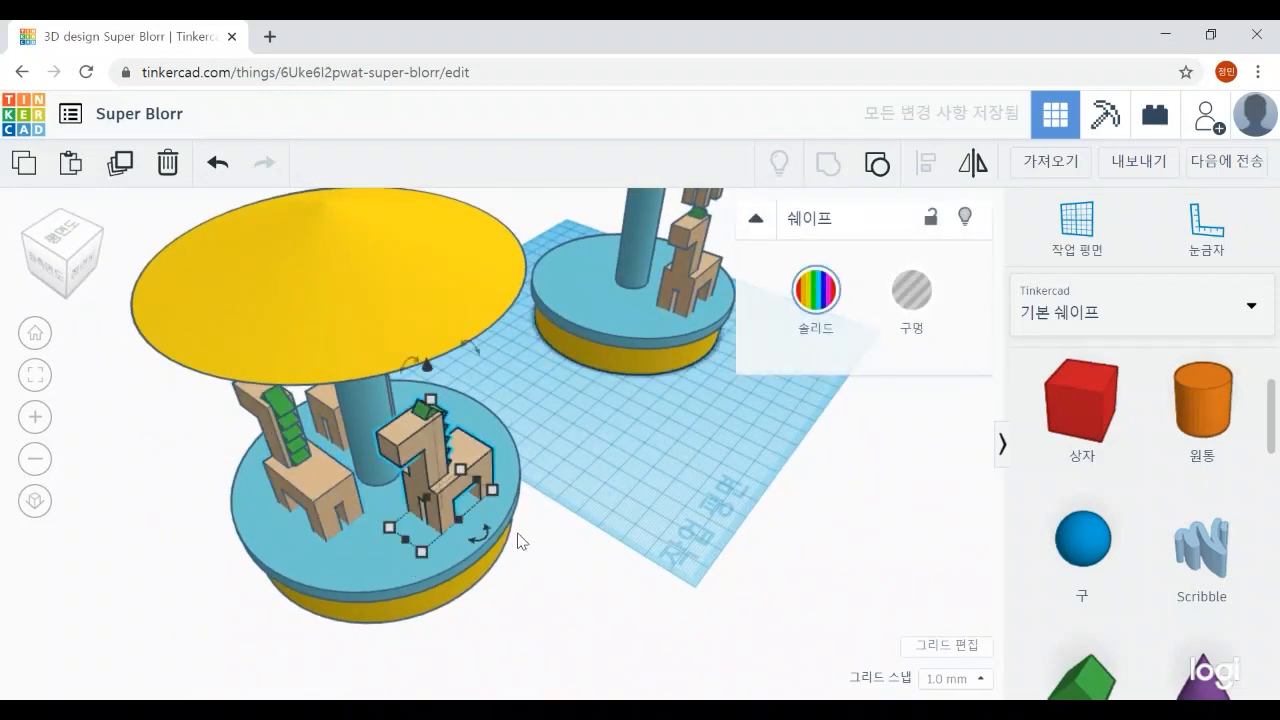
{"action": "left_click_drag", "start_coordinate": [490, 540], "coordinate": [462, 490]}
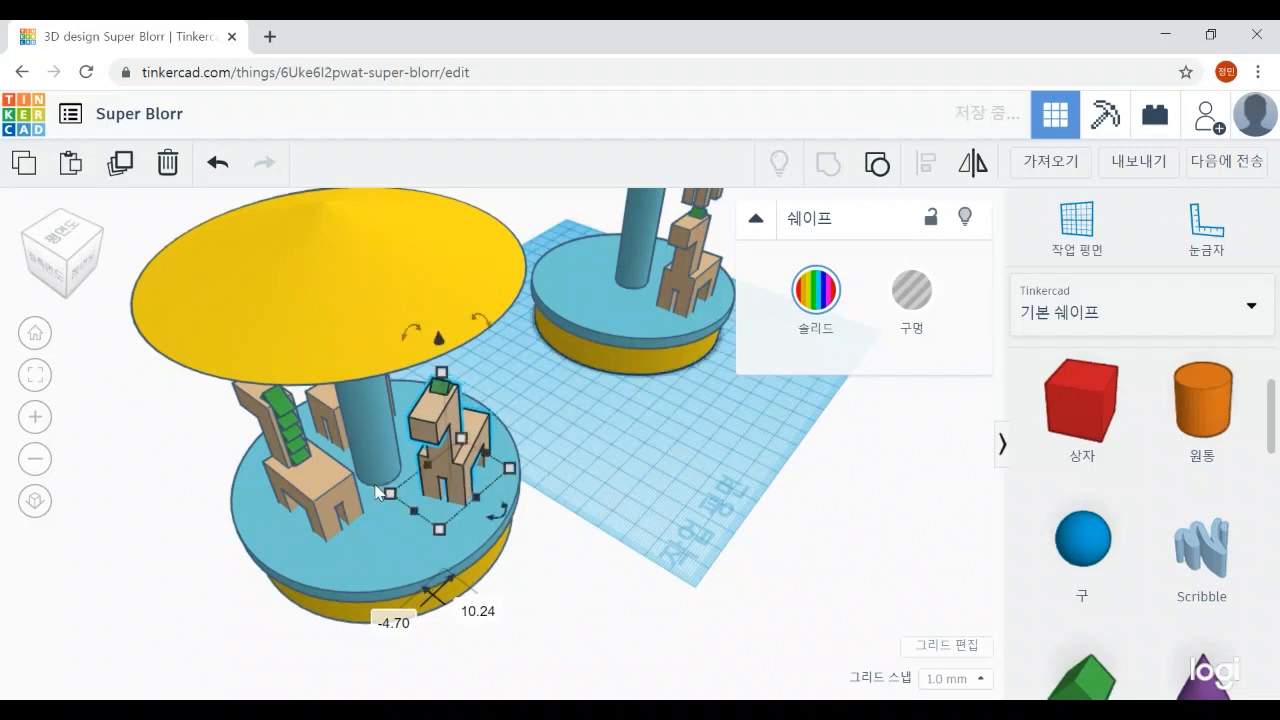
{"action": "left_click", "coordinate": [306, 503]}
{"action": "left_click_drag", "start_coordinate": [359, 550], "coordinate": [328, 523]}
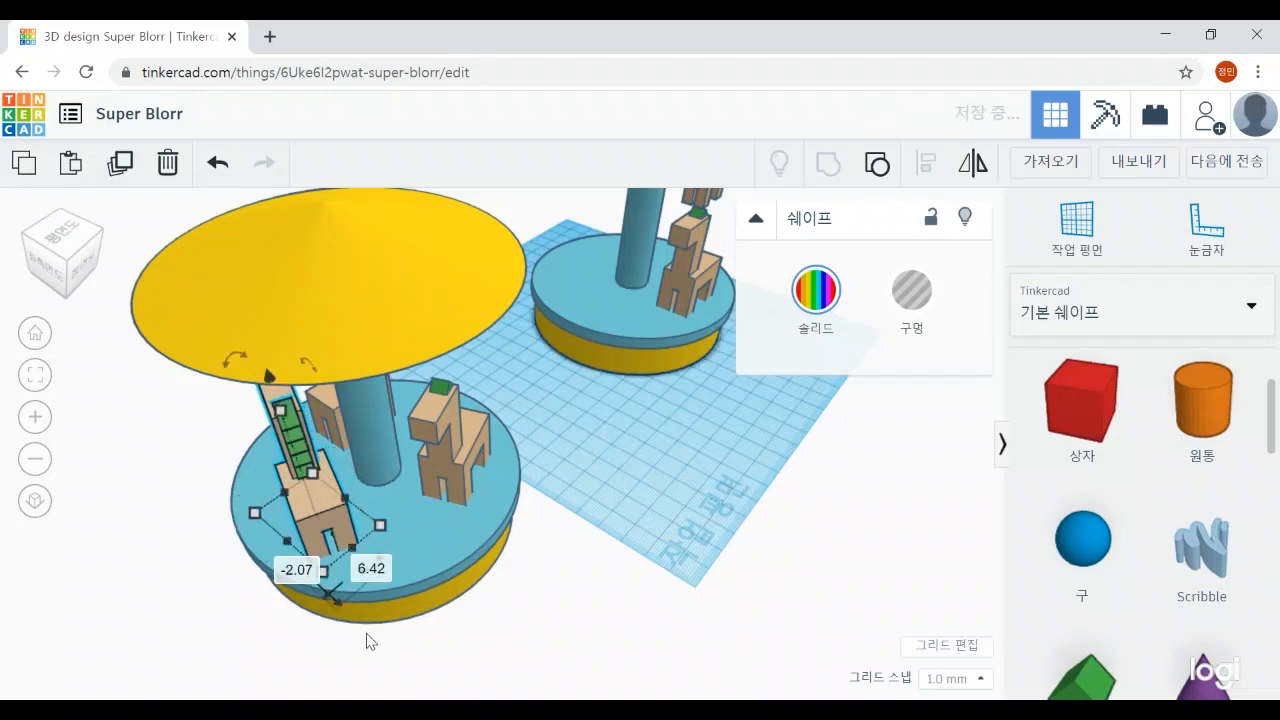
Rotate the last adjusted animal further about its vertical axis so it follows the circle around the pole
{"action": "right_click_drag", "start_coordinate": [206, 604], "coordinate": [569, 546]}
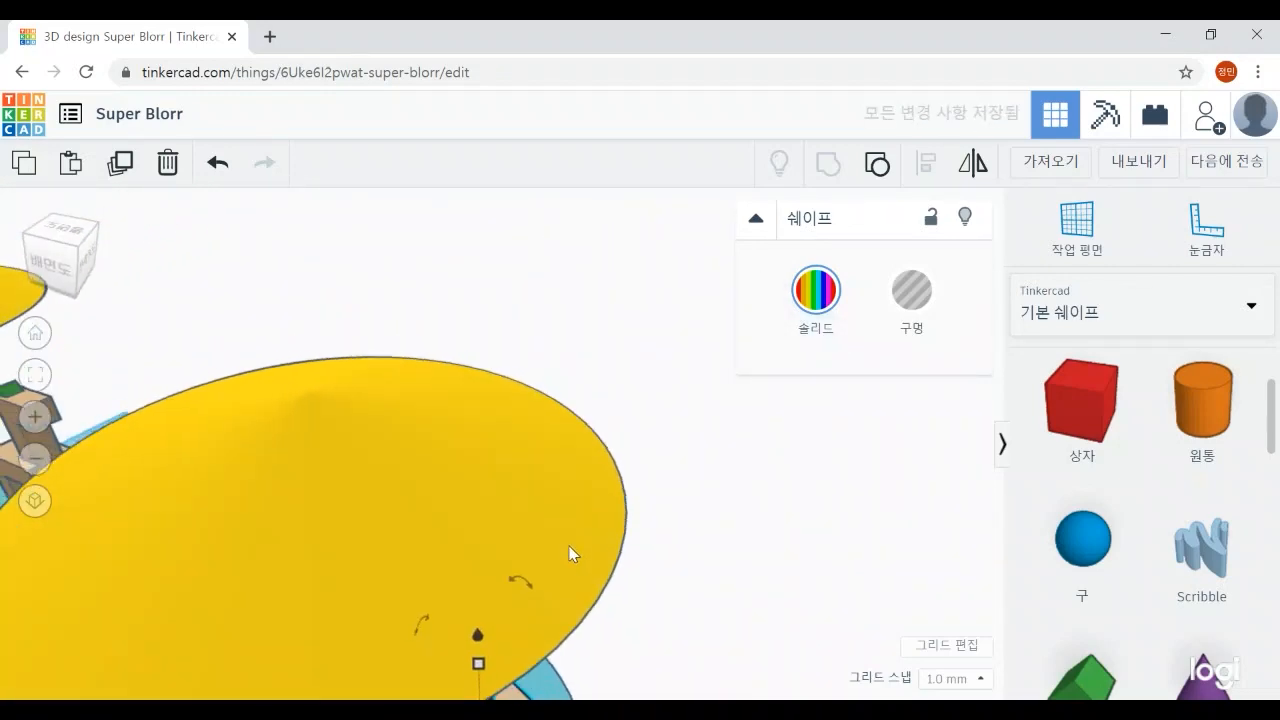
{"action": "scroll", "coordinate": [569, 546], "scroll_direction": "down", "scroll_amount": 5}
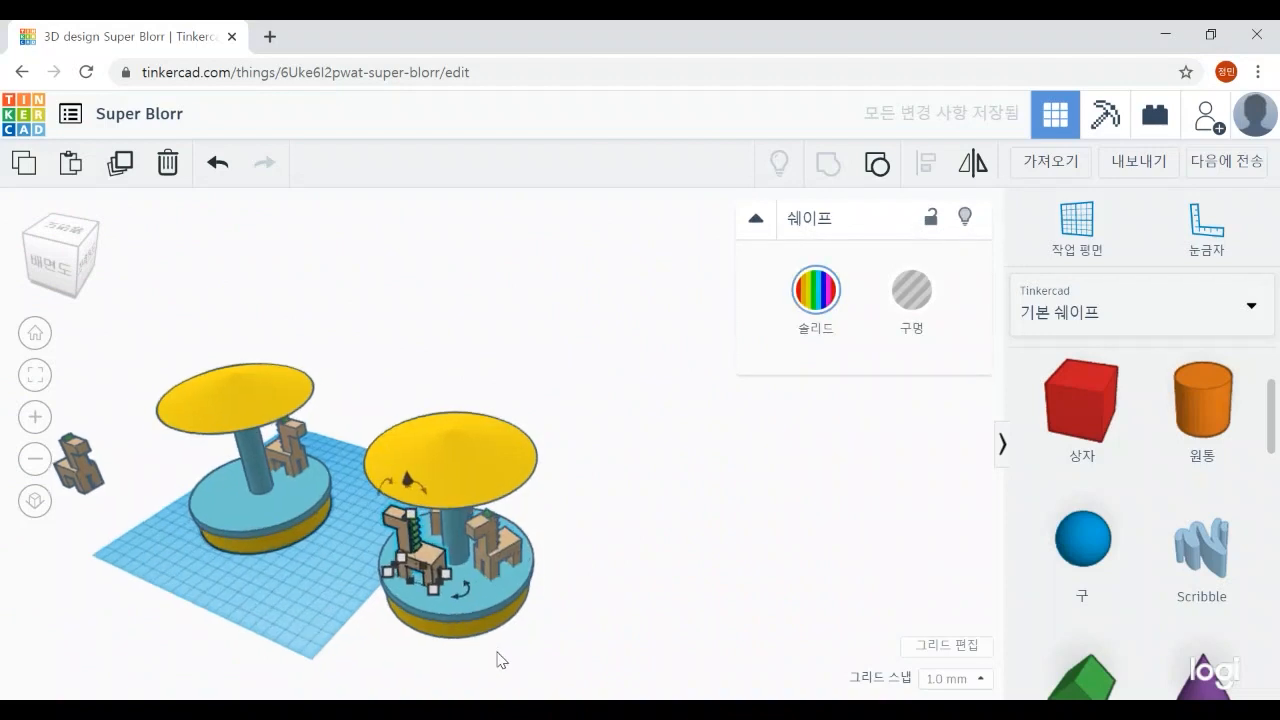
{"action": "scroll", "coordinate": [498, 654], "scroll_direction": "up", "scroll_amount": 4}
{"action": "middle_click_drag", "start_coordinate": [631, 663], "coordinate": [631, 537]}
{"action": "mouse_move", "coordinate": [429, 517]}
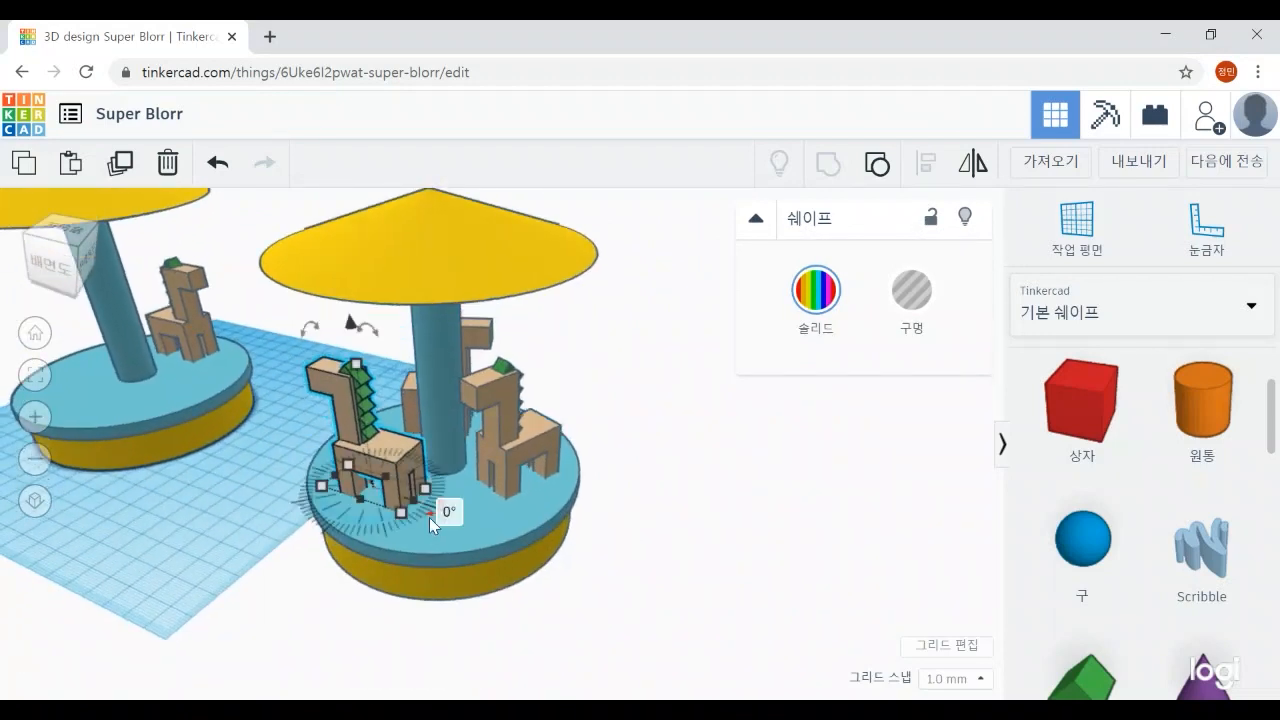
{"action": "left_click_drag", "start_coordinate": [429, 517], "coordinate": [398, 525]}
{"action": "left_click", "coordinate": [337, 660]}
Examine both carousels from several sides to check the placement of their animals
{"action": "scroll", "coordinate": [256, 590], "scroll_direction": "down", "scroll_amount": 4}
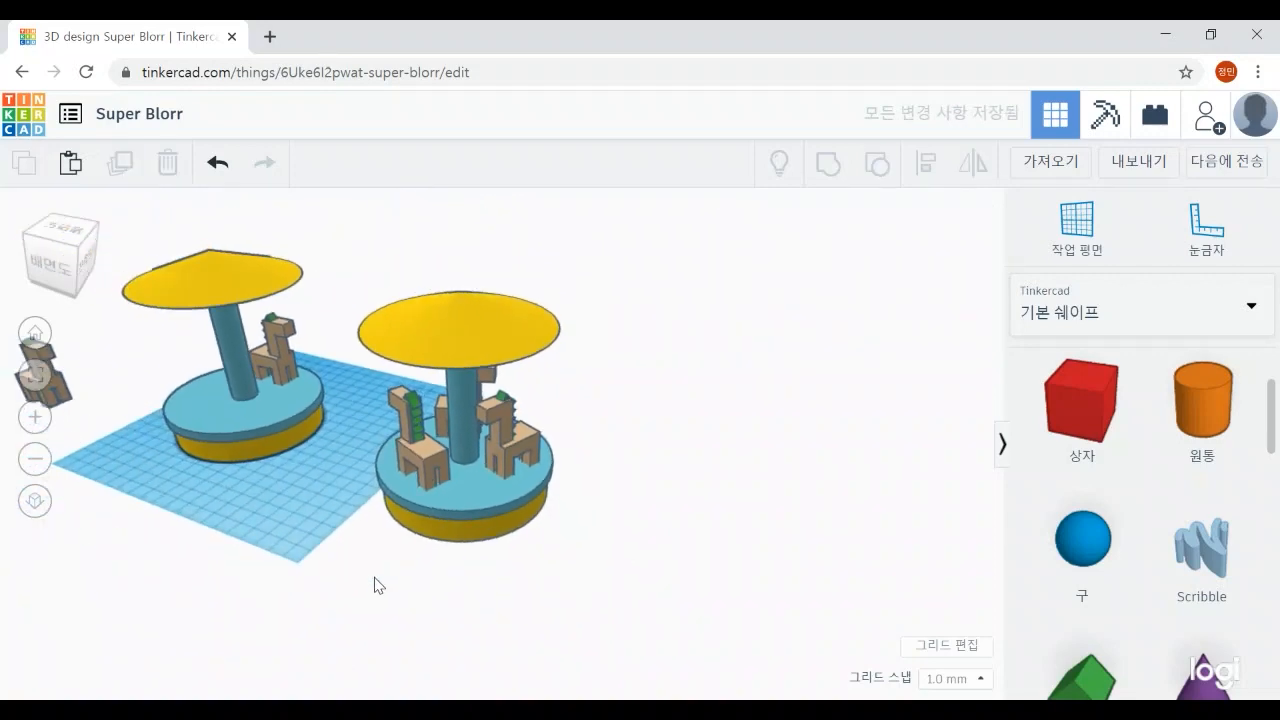
{"action": "middle_click_drag", "start_coordinate": [358, 567], "coordinate": [539, 581]}
{"action": "scroll", "coordinate": [705, 653], "scroll_direction": "up", "scroll_amount": 4}
{"action": "middle_click_drag", "start_coordinate": [778, 632], "coordinate": [781, 597]}
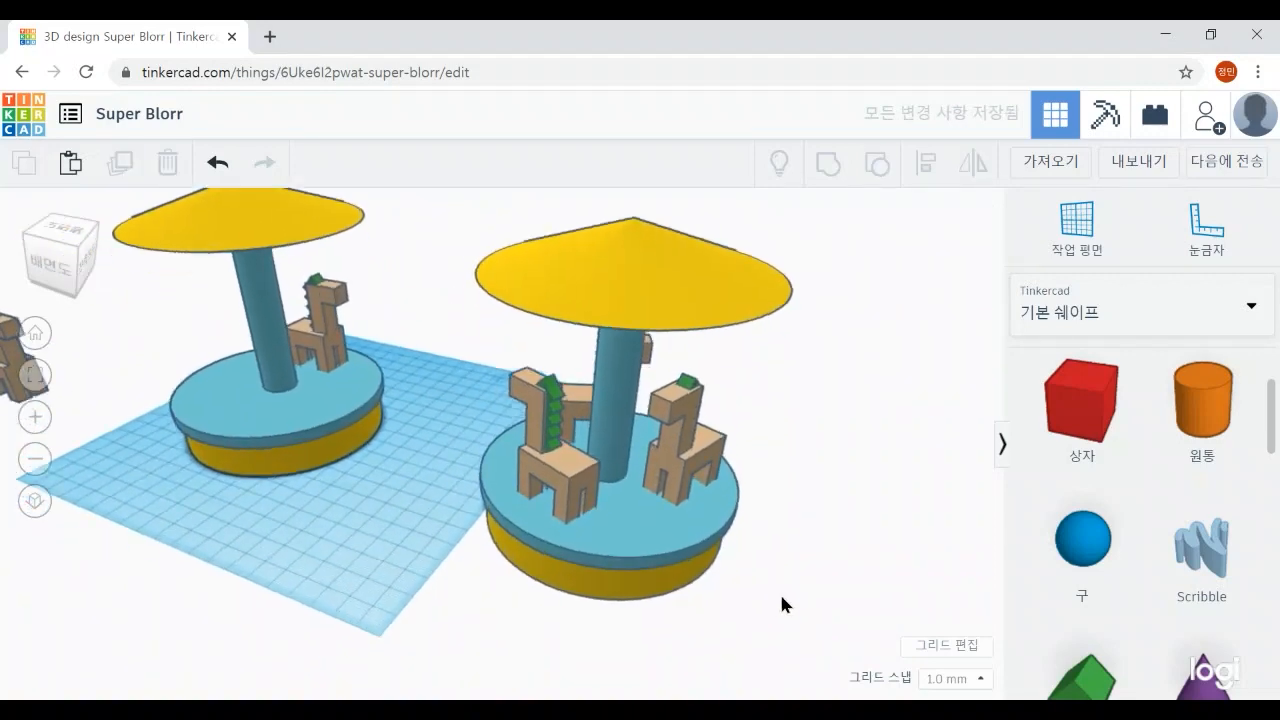
{"action": "right_click_drag", "start_coordinate": [781, 604], "coordinate": [157, 591]}
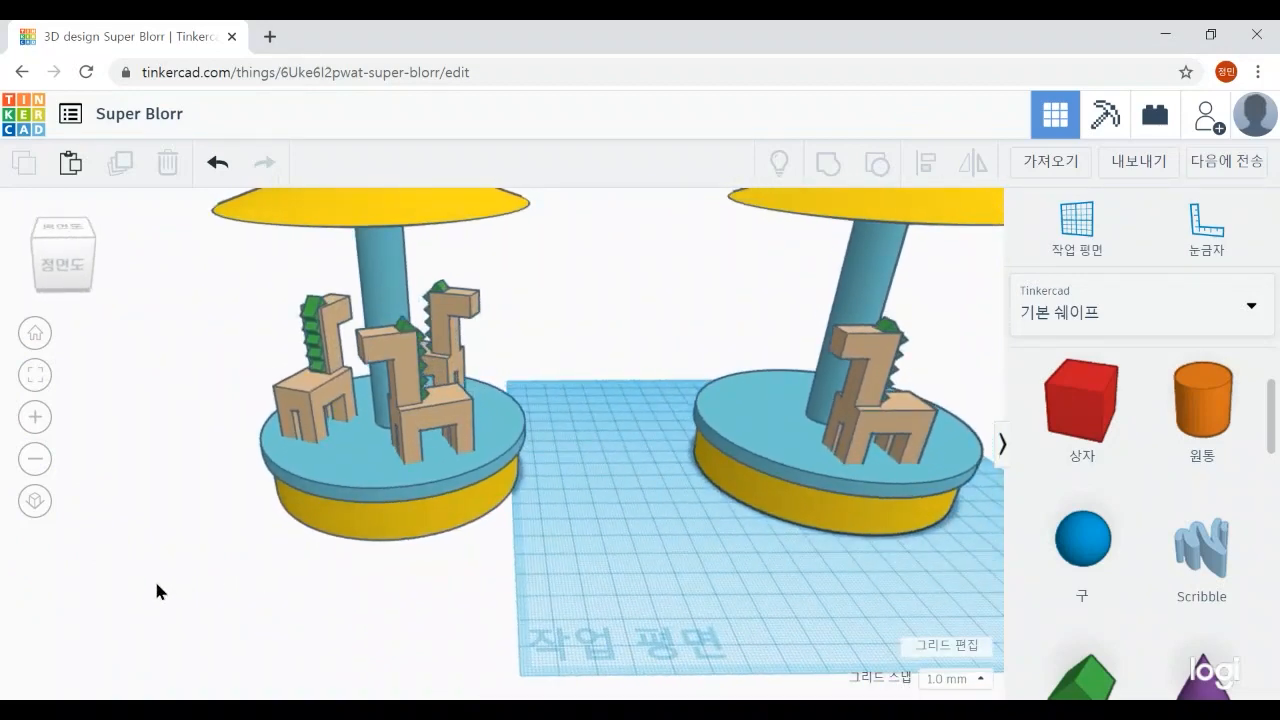
{"action": "scroll", "coordinate": [157, 591], "scroll_direction": "down", "scroll_amount": 5}
{"action": "mouse_move", "coordinate": [343, 591]}
{"action": "right_mouse_down"}
{"action": "mouse_move", "coordinate": [405, 584]}
{"action": "mouse_move", "coordinate": [311, 594]}
{"action": "mouse_move", "coordinate": [492, 600]}
{"action": "mouse_move", "coordinate": [337, 600]}
{"action": "mouse_move", "coordinate": [346, 594]}
{"action": "right_mouse_up"}
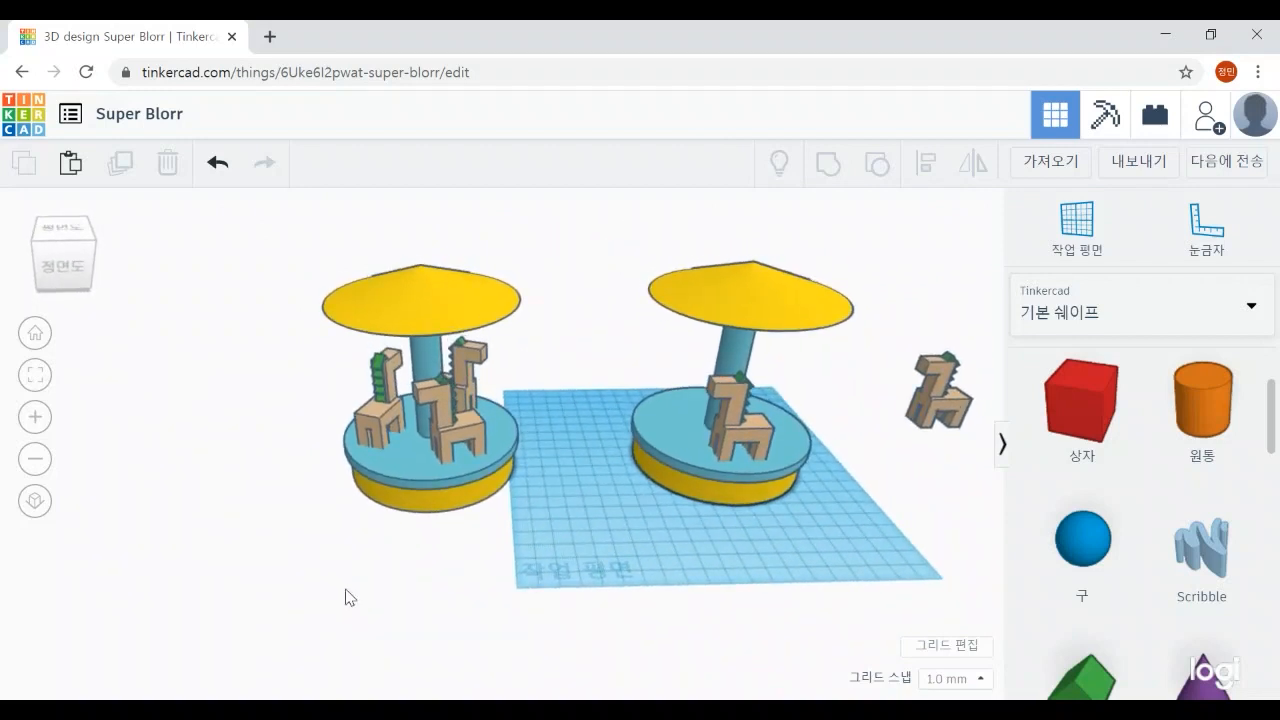